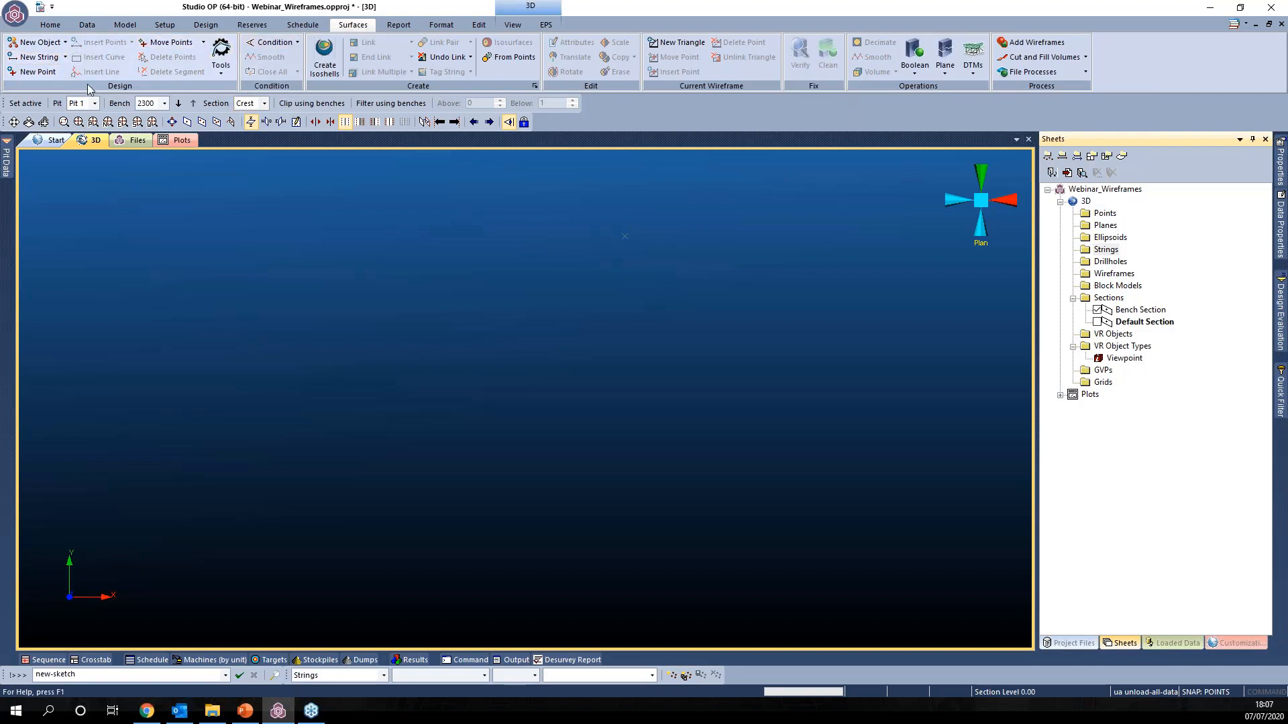
{"action": "left_click", "coordinate": [480, 25]}
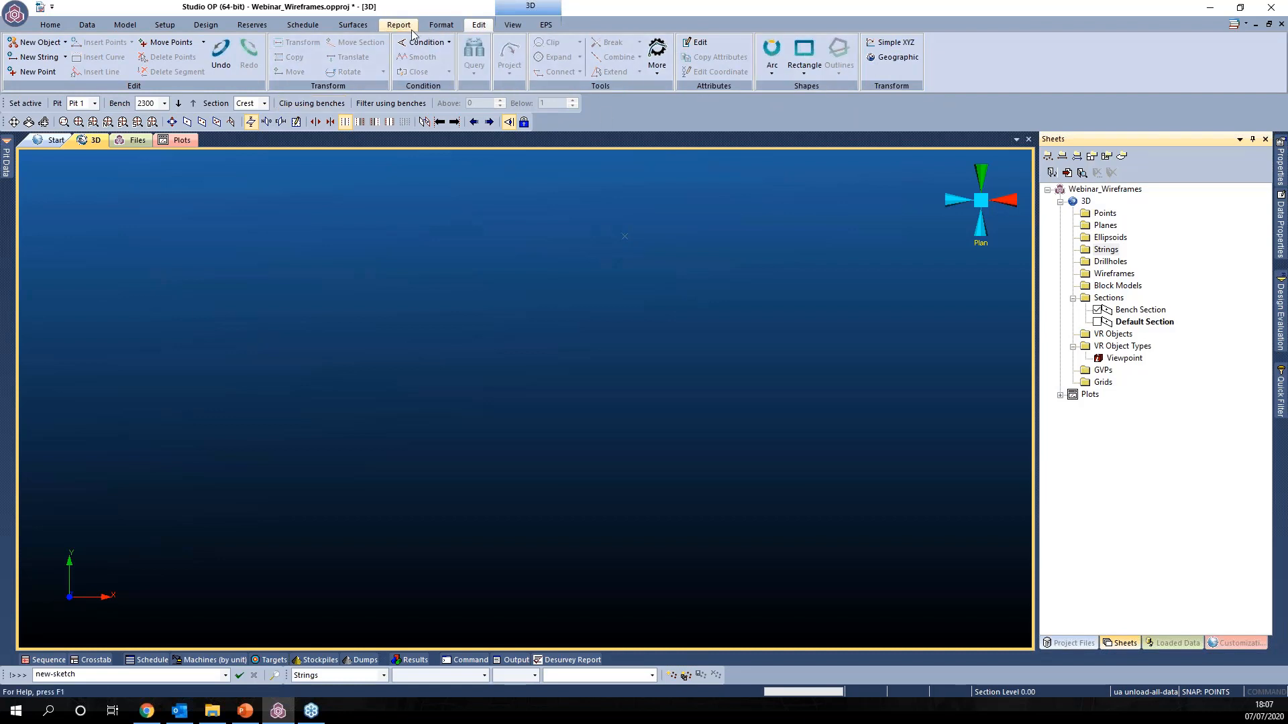
{"action": "left_click", "coordinate": [353, 25]}
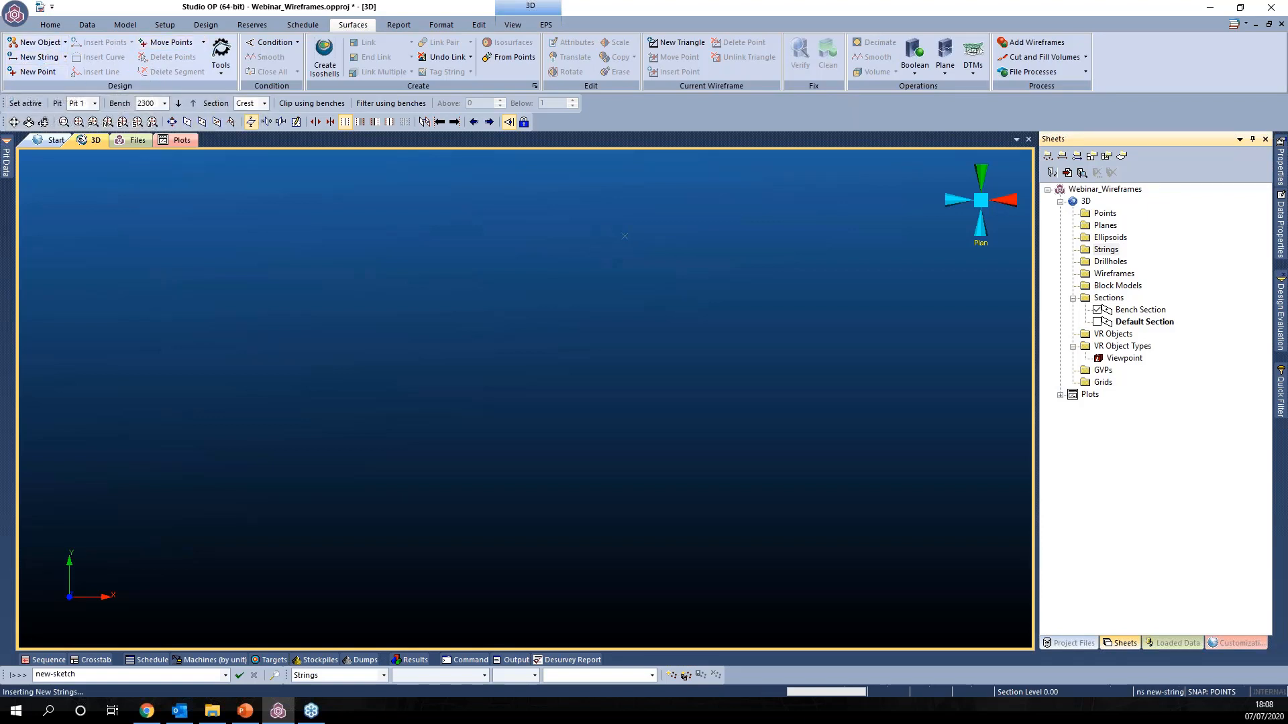
Step: Digitise a new string as a rounded, irregular outline around the middle of the 3D view and close it
{"action": "left_click", "coordinate": [33, 58]}
{"action": "left_click", "coordinate": [333, 355]}
{"action": "left_click", "coordinate": [349, 430]}
{"action": "left_click", "coordinate": [398, 485]}
{"action": "left_click", "coordinate": [482, 503]}
{"action": "left_click", "coordinate": [568, 507]}
{"action": "left_click", "coordinate": [606, 502]}
{"action": "left_click", "coordinate": [646, 481]}
{"action": "left_click", "coordinate": [654, 439]}
{"action": "left_click", "coordinate": [647, 411]}
{"action": "left_click", "coordinate": [629, 366]}
{"action": "left_click", "coordinate": [604, 323]}
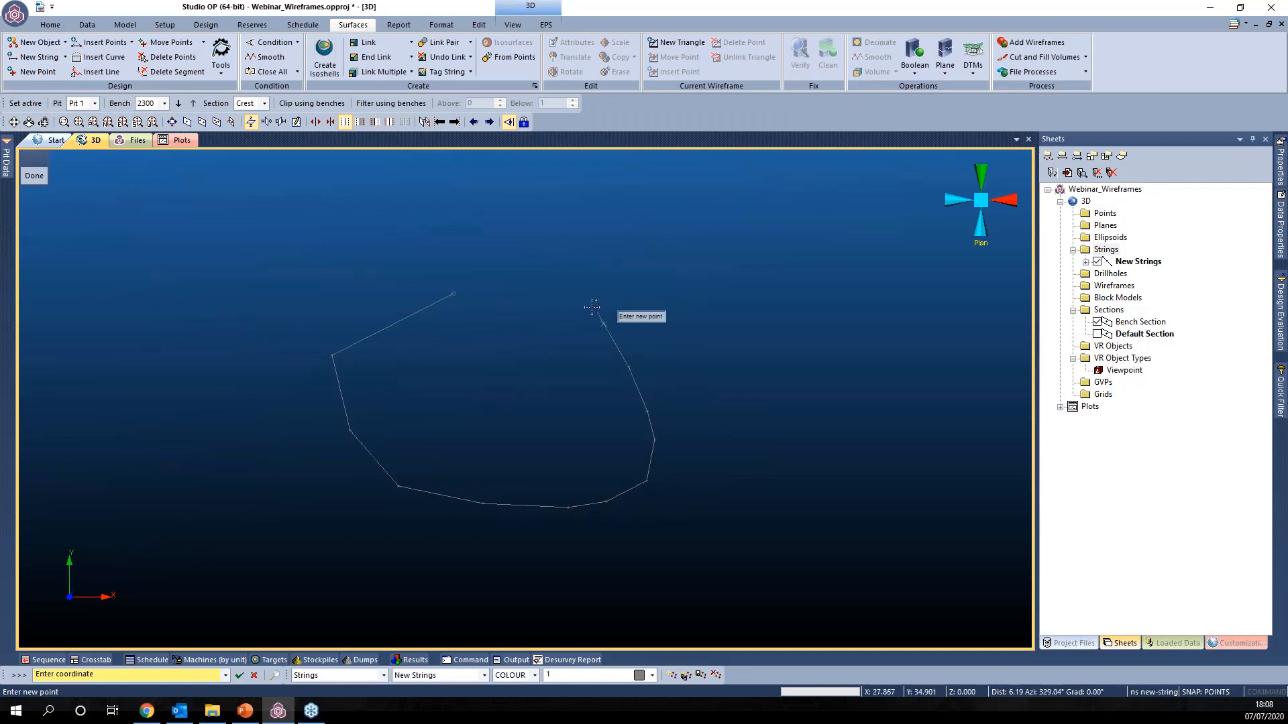
{"action": "left_click", "coordinate": [579, 301]}
{"action": "type", "text": "clo"}
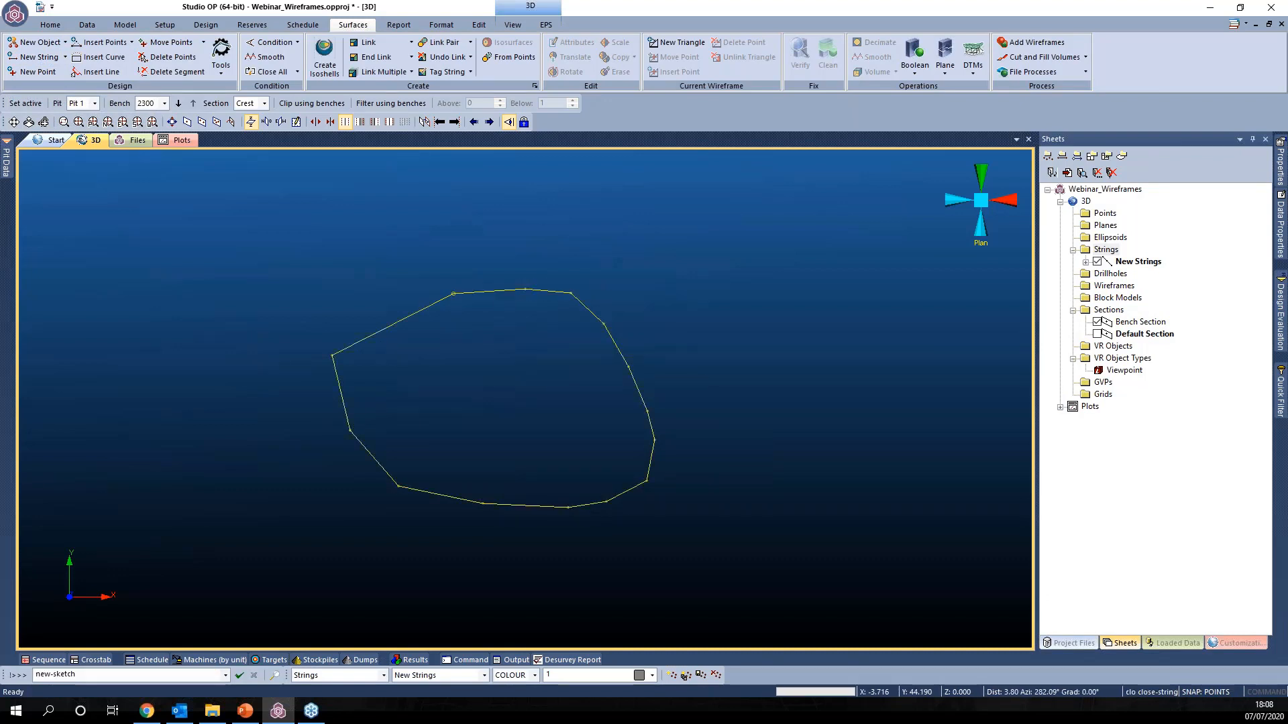
Step: Digitise about fourteen new scattered points in the empty area to the left of the closed outline string
{"action": "left_click", "coordinate": [32, 72]}
{"action": "left_click", "coordinate": [156, 263]}
{"action": "left_click", "coordinate": [91, 297]}
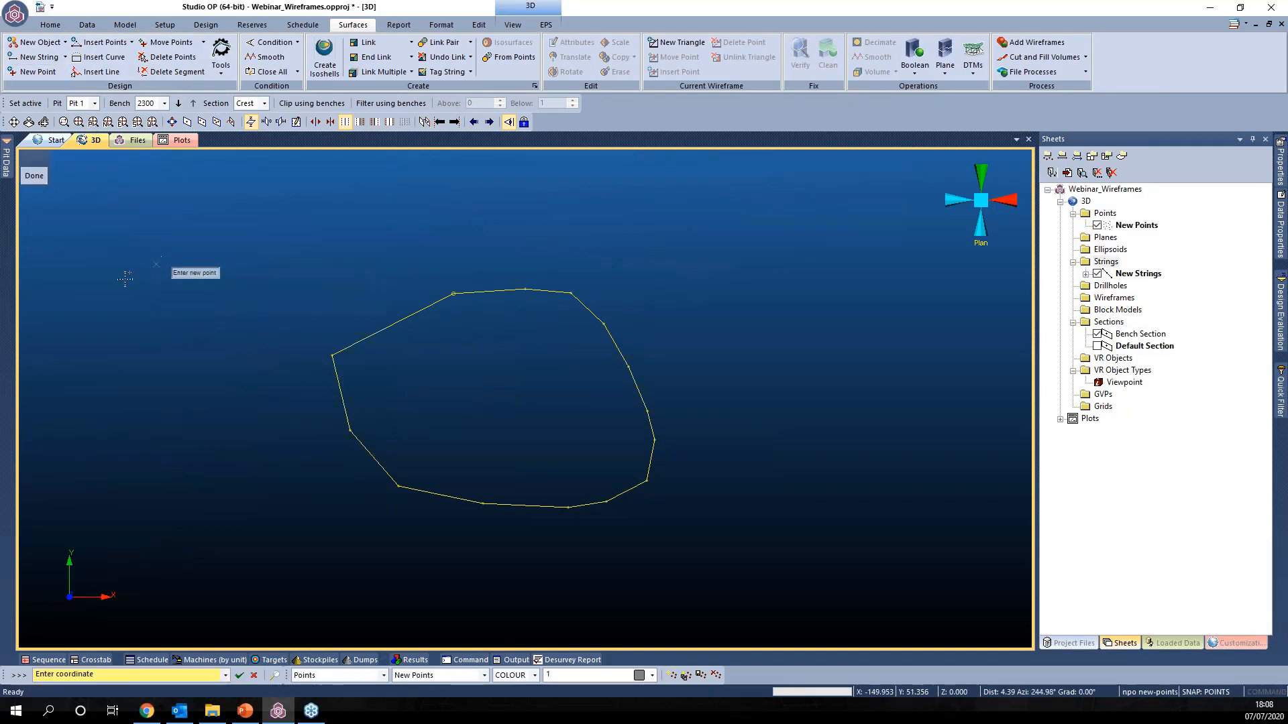
{"action": "left_click", "coordinate": [125, 368]}
{"action": "left_click", "coordinate": [186, 326]}
{"action": "left_click", "coordinate": [148, 322]}
{"action": "left_click", "coordinate": [215, 267]}
{"action": "left_click", "coordinate": [250, 305]}
{"action": "left_click", "coordinate": [244, 355]}
{"action": "left_click", "coordinate": [247, 415]}
{"action": "left_click", "coordinate": [192, 383]}
{"action": "left_click", "coordinate": [161, 440]}
{"action": "left_click", "coordinate": [126, 419]}
{"action": "left_click", "coordinate": [70, 398]}
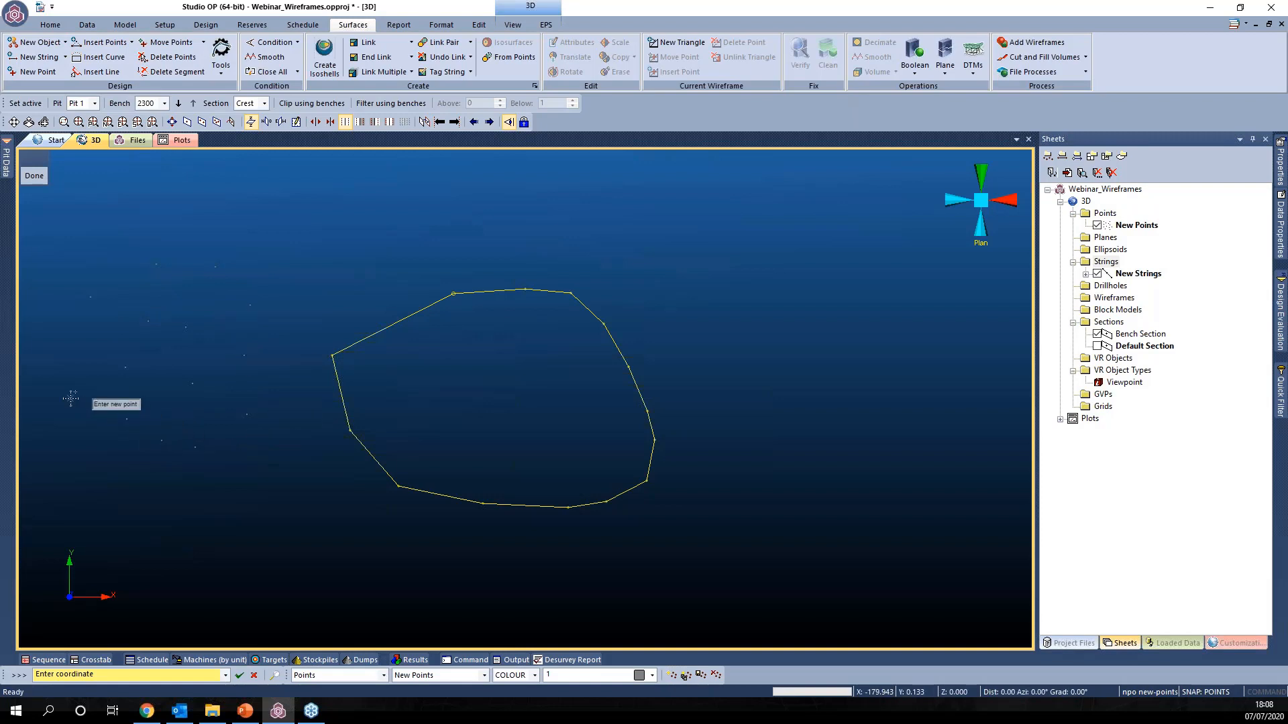
{"action": "key", "text": "Escape"}
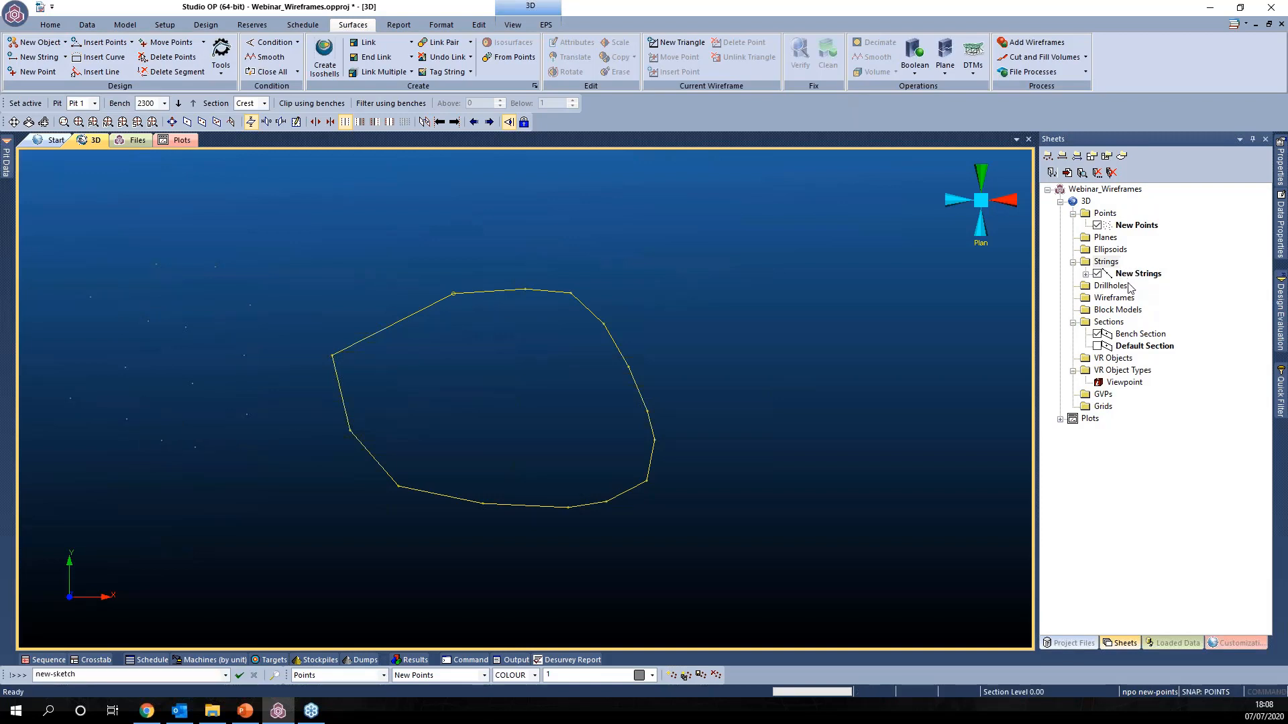
Step: Window-select the outline string in the New Strings object and the scattered points in the New Points object
{"action": "left_click", "coordinate": [1128, 276]}
{"action": "left_click_drag", "start_coordinate": [606, 408], "coordinate": [694, 449]}
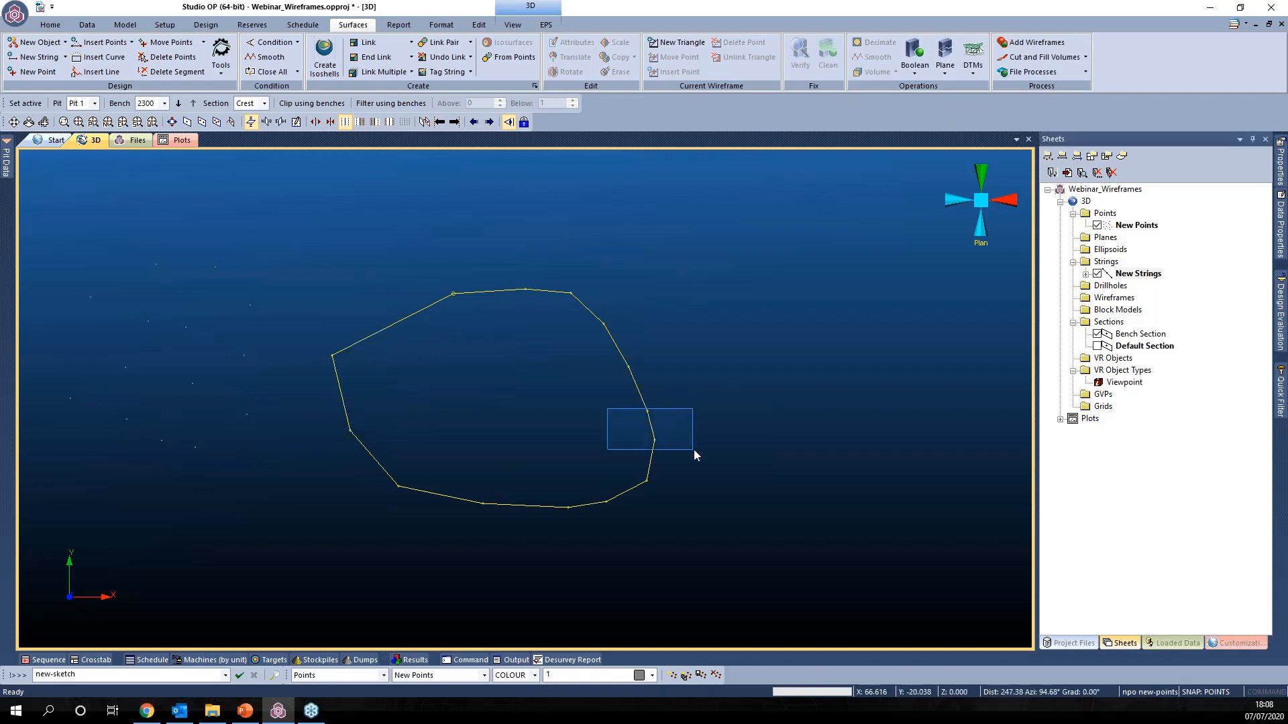
{"action": "left_click_drag", "start_coordinate": [42, 237], "coordinate": [292, 500]}
{"action": "left_click", "coordinate": [1140, 226]}
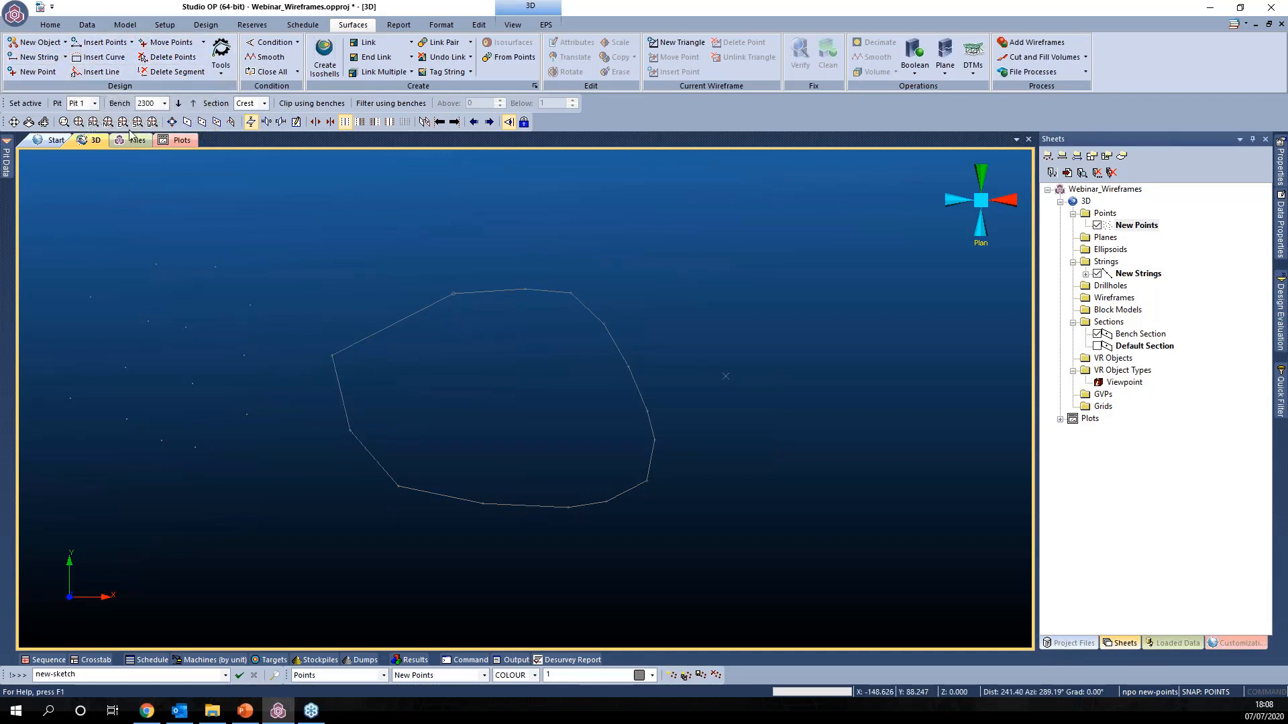
Step: Insert three extra points into the outline string, one on its upper-left segment and two along its lower-left edge, pulling them slightly outward
{"action": "left_click", "coordinate": [94, 45]}
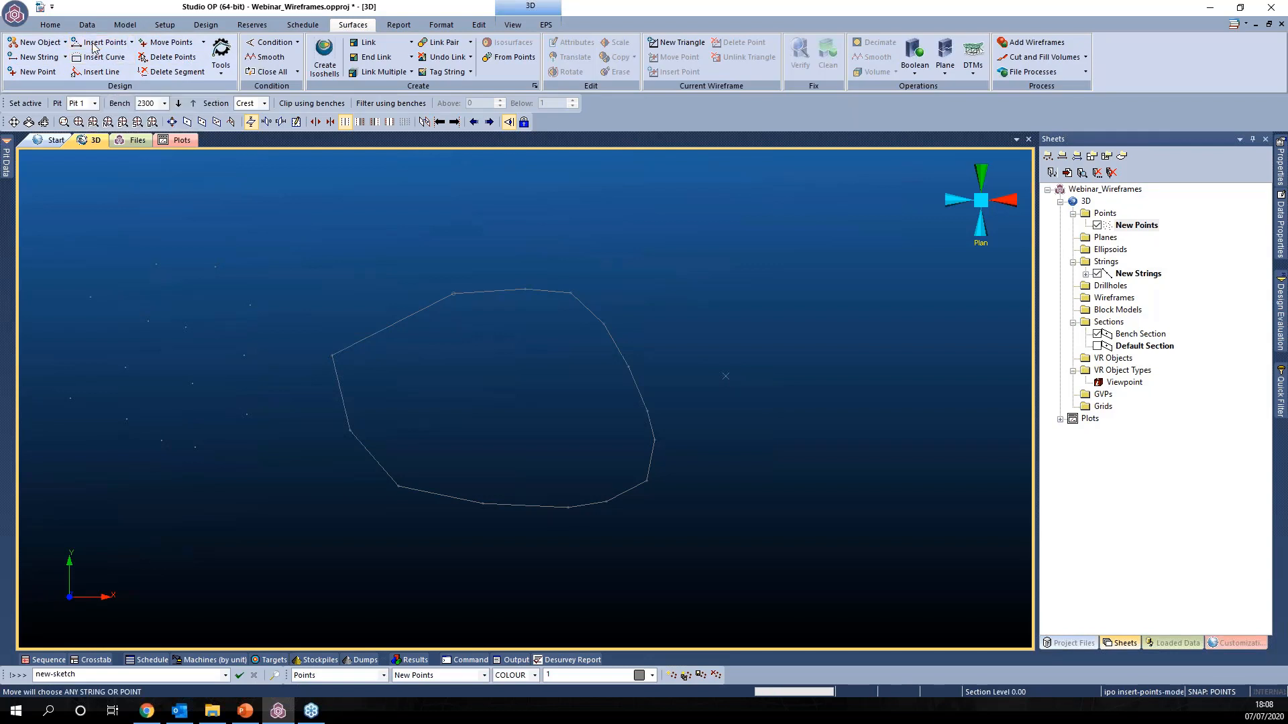
{"action": "left_click_drag", "start_coordinate": [396, 323], "coordinate": [378, 293]}
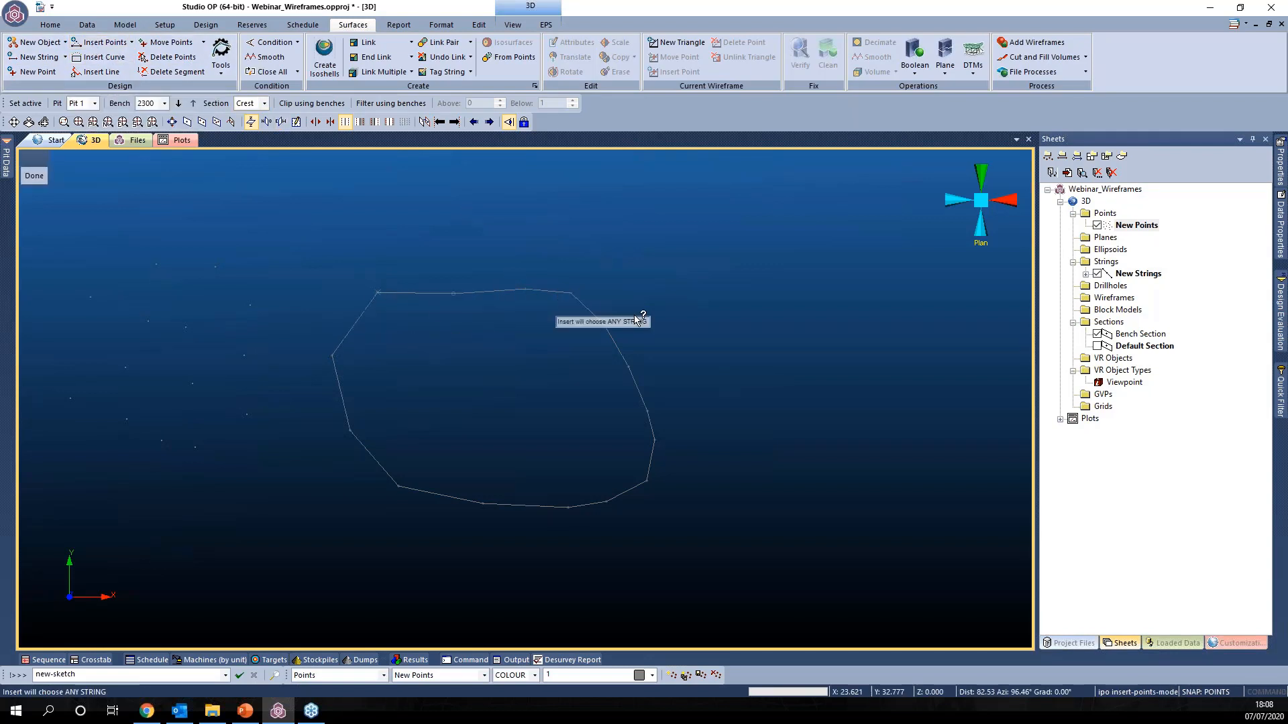
{"action": "left_click_drag", "start_coordinate": [445, 498], "coordinate": [446, 513]}
{"action": "left_click_drag", "start_coordinate": [370, 461], "coordinate": [361, 465]}
Step: Insert a curve into the outline's right side between its upper-right and lower-right points, shaping it into an S with an inward bend
{"action": "left_click", "coordinate": [101, 57]}
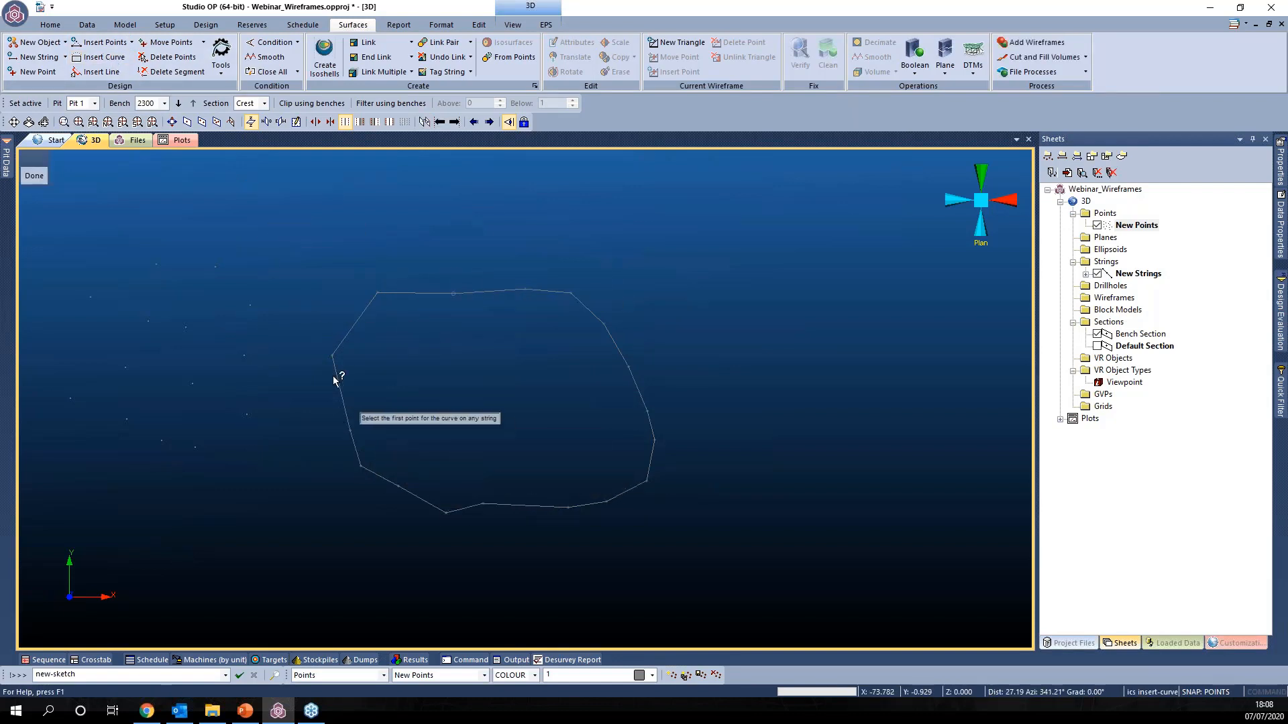
{"action": "left_click", "coordinate": [570, 293]}
{"action": "left_click", "coordinate": [644, 481]}
{"action": "left_click_drag", "start_coordinate": [669, 299], "coordinate": [567, 363]}
{"action": "left_click", "coordinate": [34, 176]}
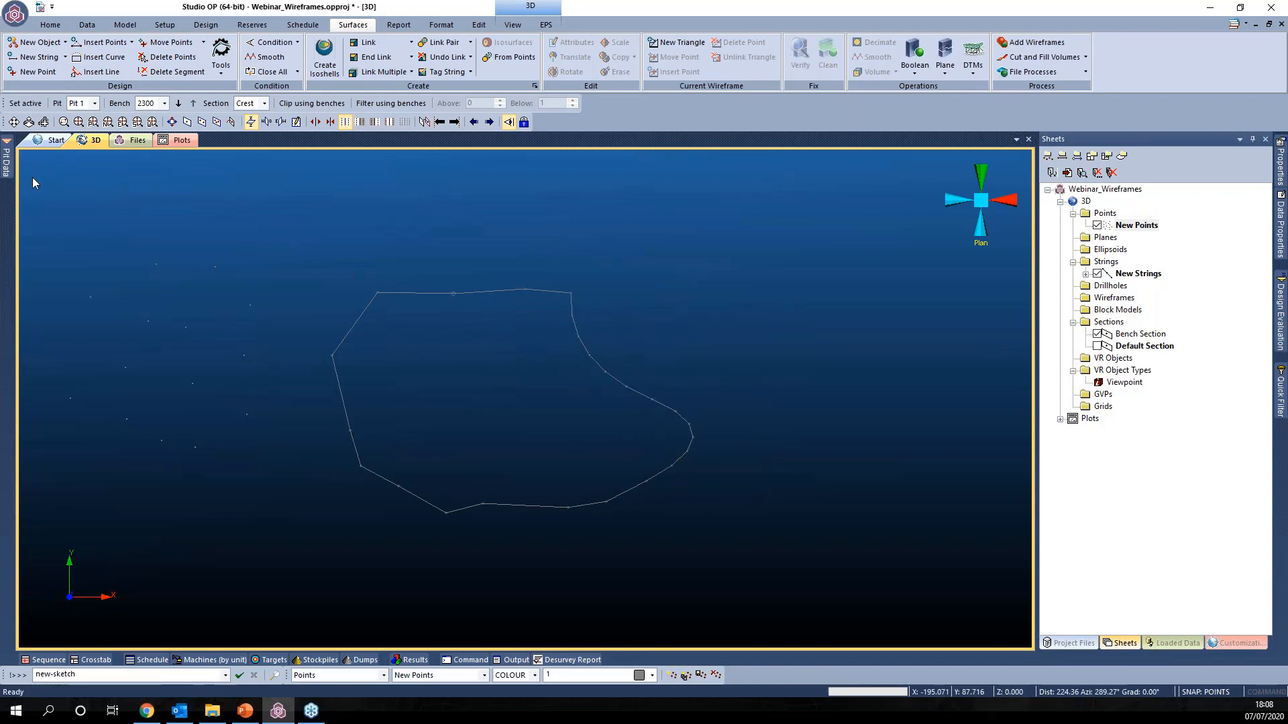
Step: Insert a line into the outline that replaces its top edge with a raised bump, rejoining the string at the inward curve
{"action": "left_click", "coordinate": [104, 73]}
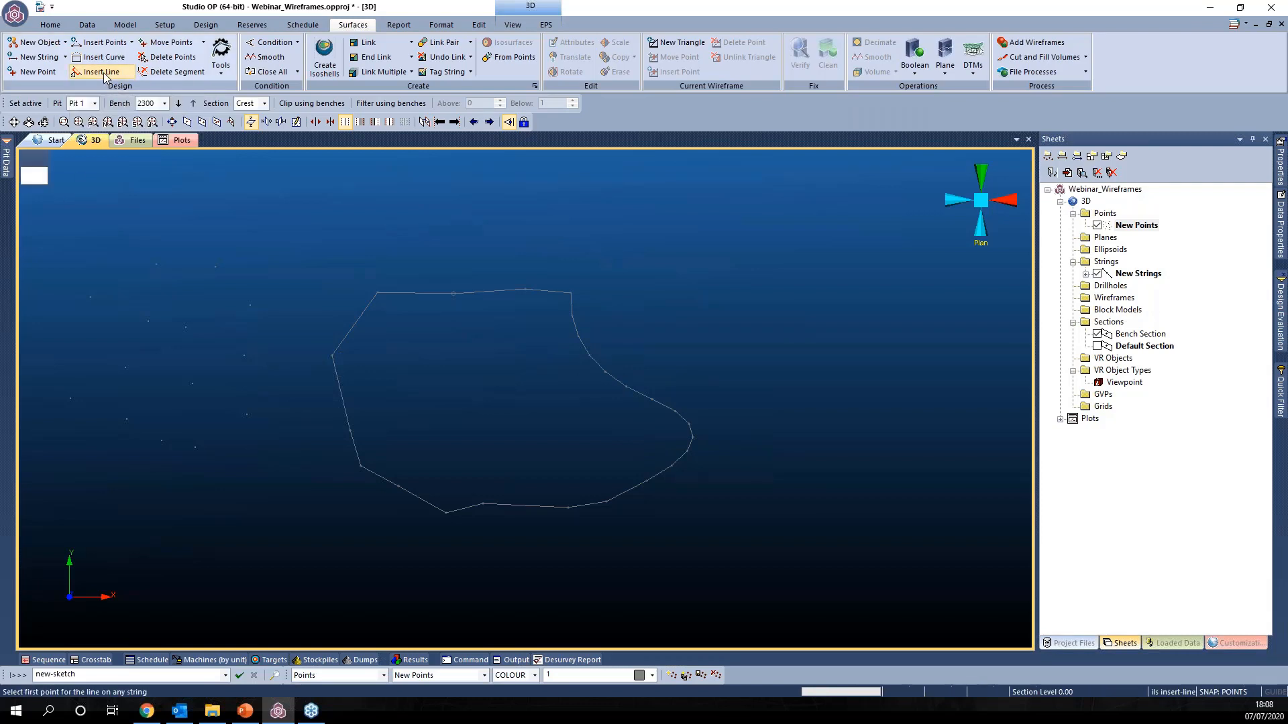
{"action": "left_click", "coordinate": [410, 292]}
{"action": "left_click", "coordinate": [426, 253]}
{"action": "left_click", "coordinate": [479, 233]}
{"action": "left_click", "coordinate": [541, 237]}
{"action": "left_click", "coordinate": [578, 251]}
{"action": "left_click", "coordinate": [591, 279]}
{"action": "left_click", "coordinate": [574, 320]}
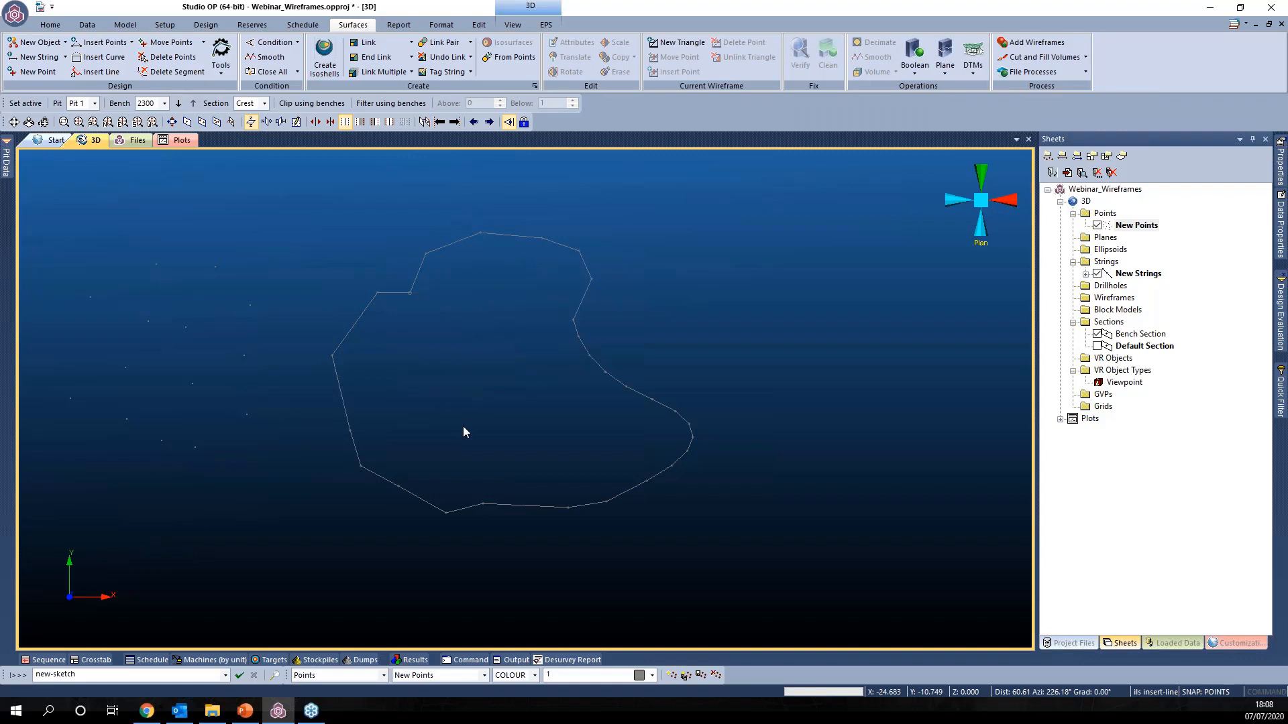
Step: Move the top points of the outline's bump downward and delete the points between the bump and the inward curve
{"action": "left_click", "coordinate": [166, 42]}
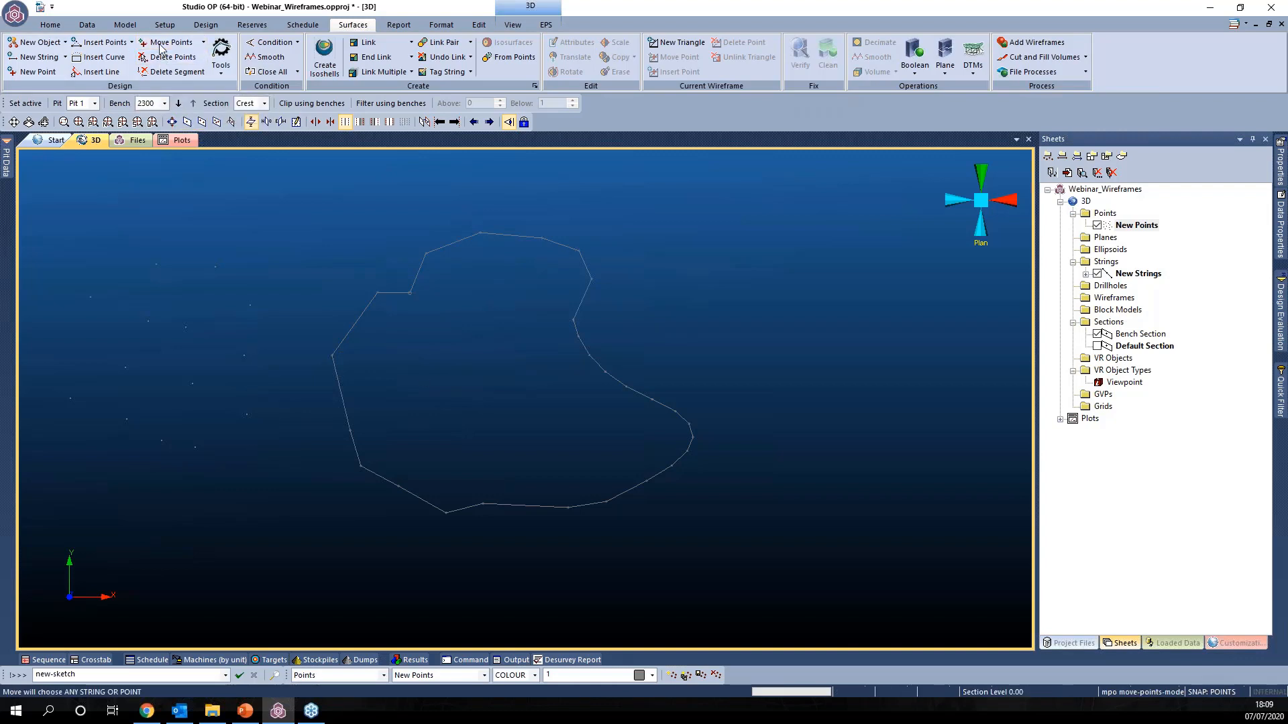
{"action": "left_click_drag", "start_coordinate": [479, 232], "coordinate": [568, 286]}
{"action": "left_click", "coordinate": [174, 59]}
{"action": "left_click", "coordinate": [589, 354]}
{"action": "left_click", "coordinate": [582, 336]}
{"action": "left_click", "coordinate": [577, 319]}
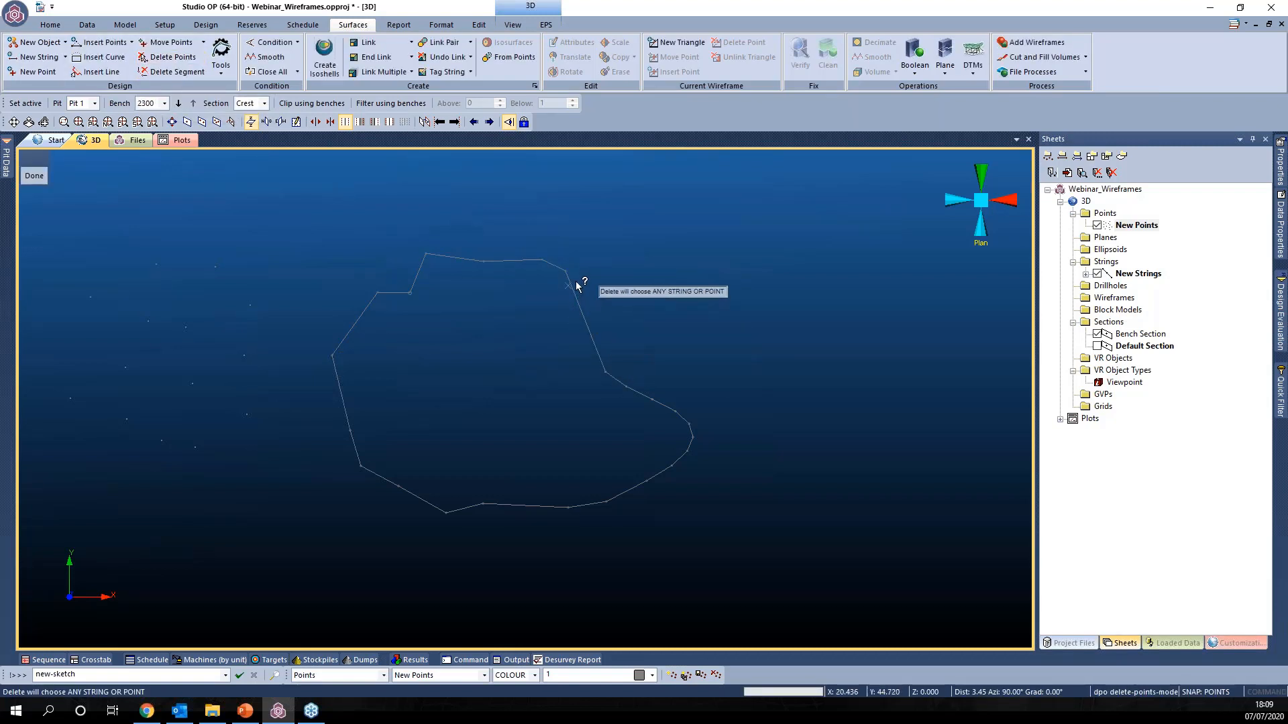
{"action": "left_click", "coordinate": [577, 287]}
{"action": "left_click", "coordinate": [572, 276]}
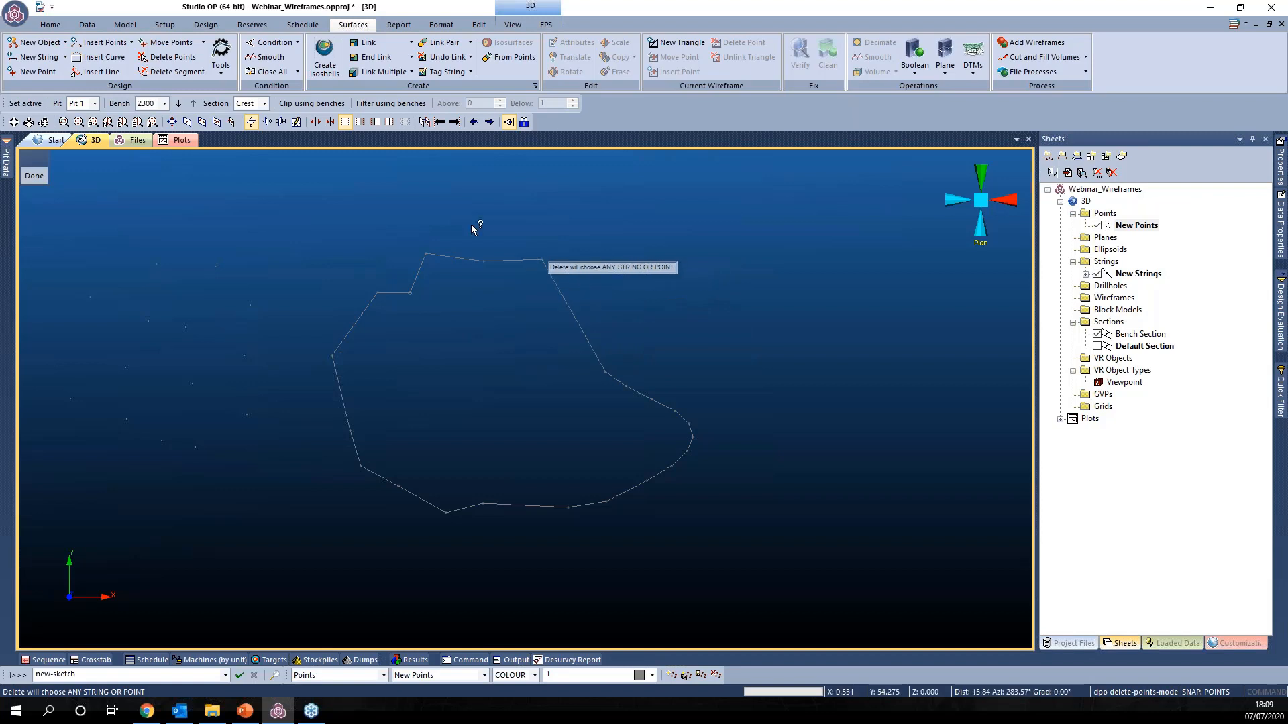
Step: Try deleting individual segments along the outline's lower-right edge, and undo the deletions
{"action": "left_click", "coordinate": [173, 71]}
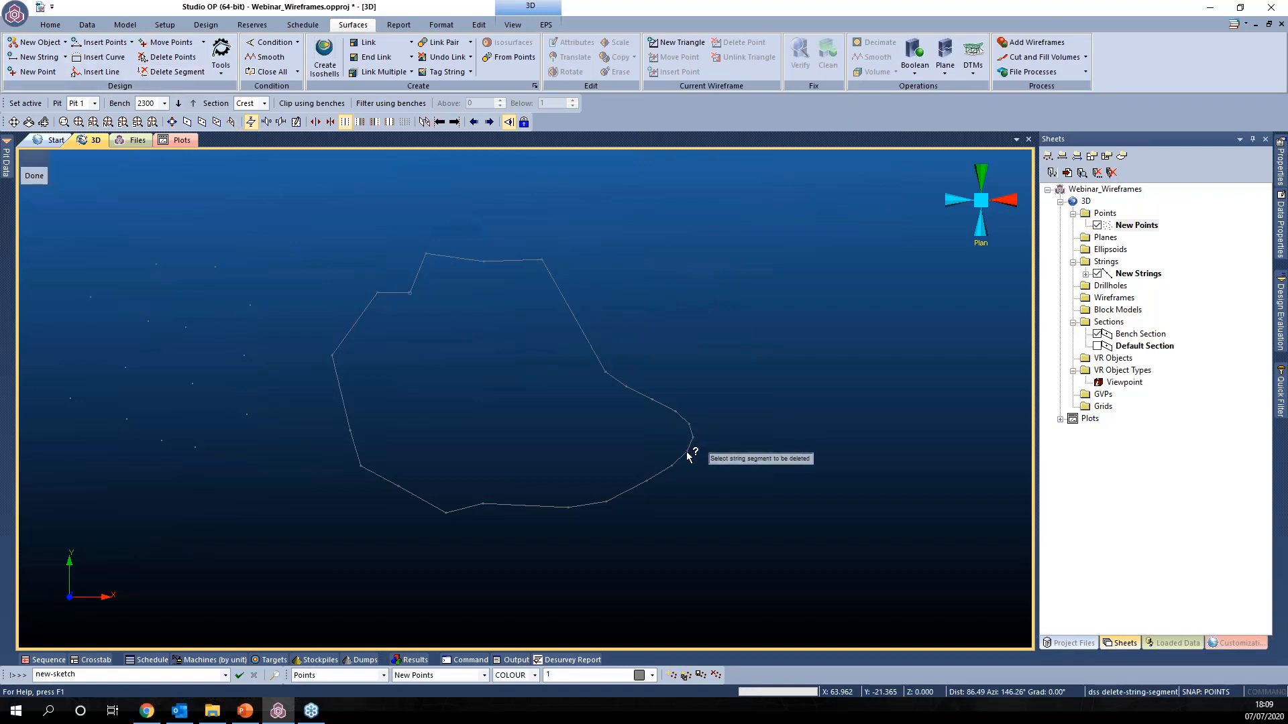
{"action": "left_click", "coordinate": [631, 490]}
{"action": "left_click", "coordinate": [507, 507]}
{"action": "key", "text": "ctrl+z"}
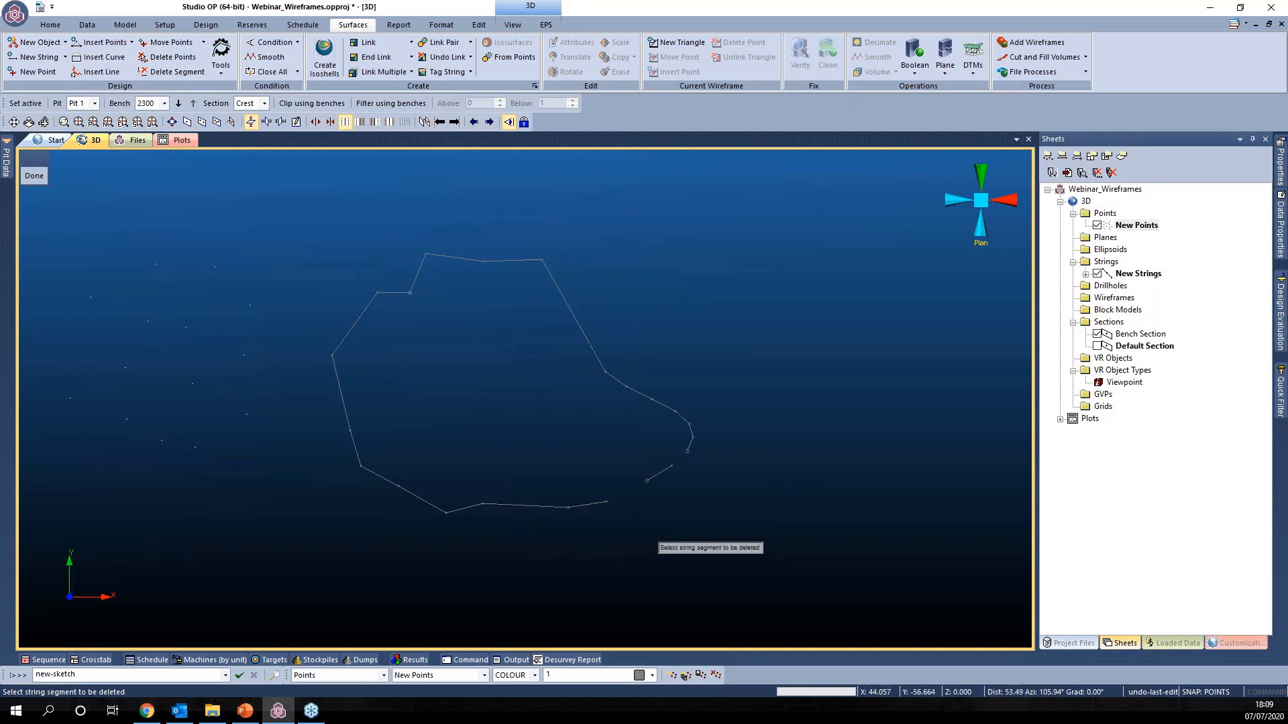
{"action": "key", "text": "ctrl+z"}
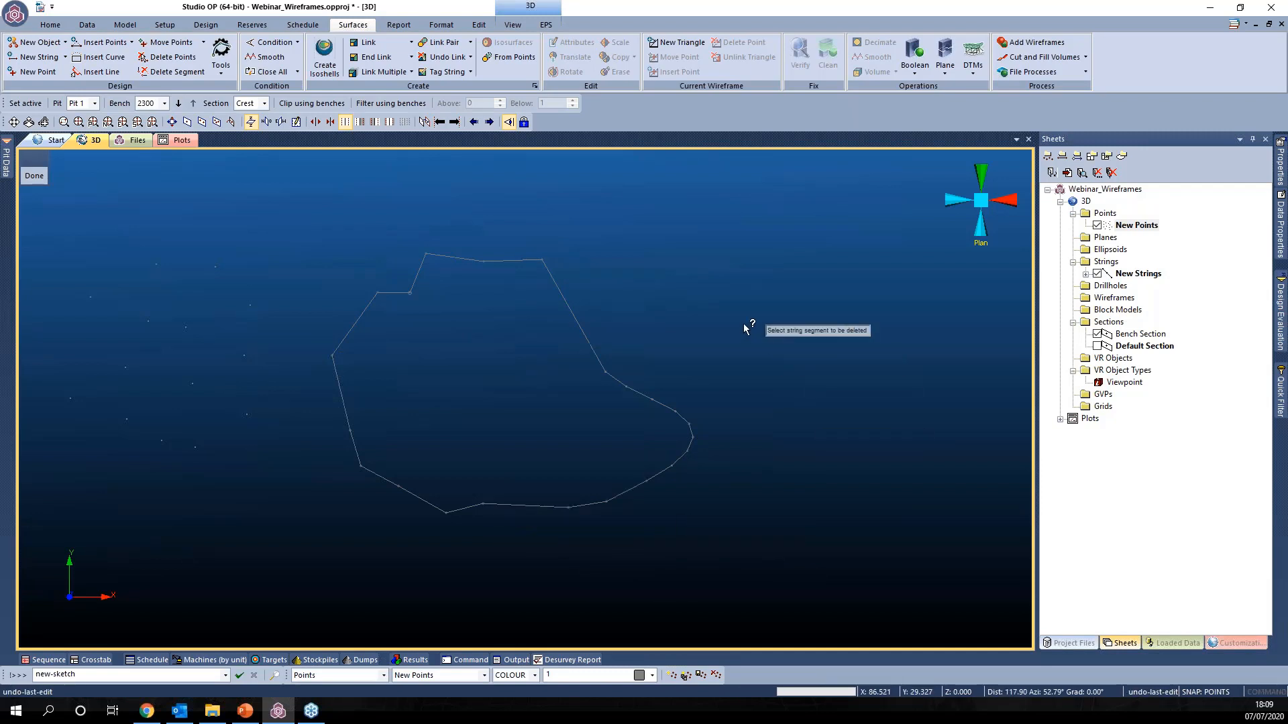
{"action": "left_click", "coordinate": [220, 59]}
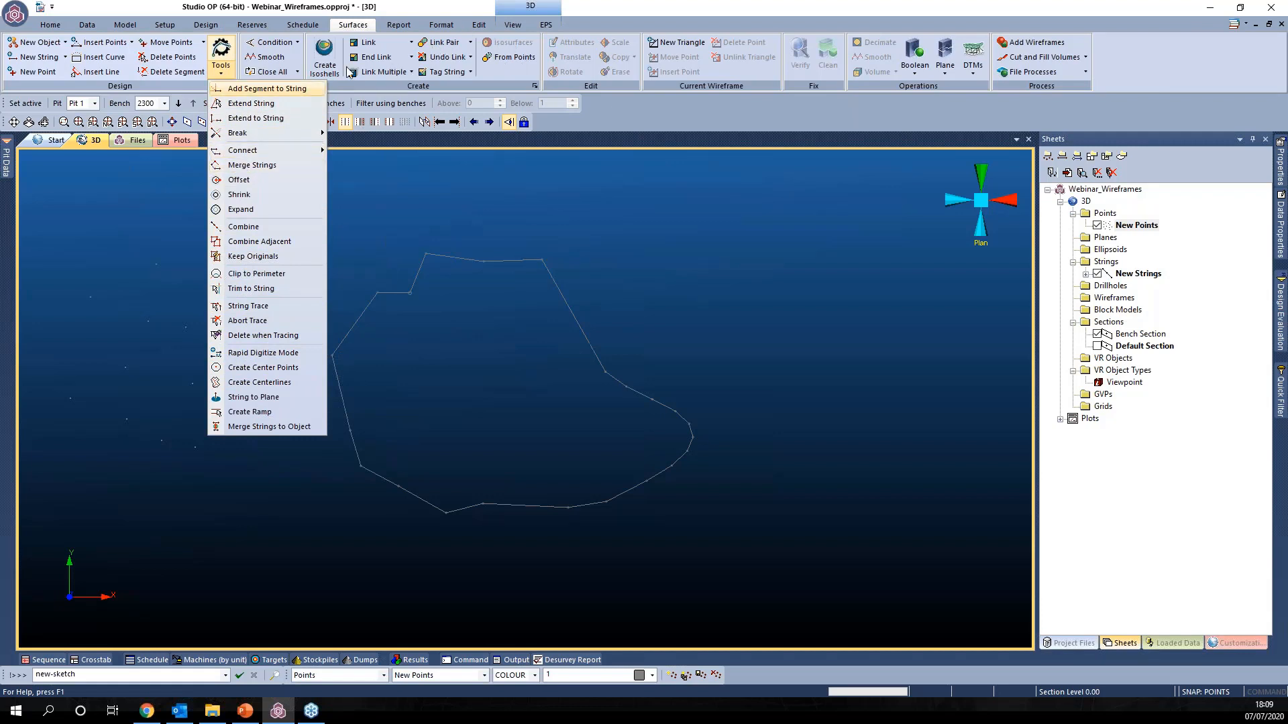
{"action": "left_click", "coordinate": [481, 27]}
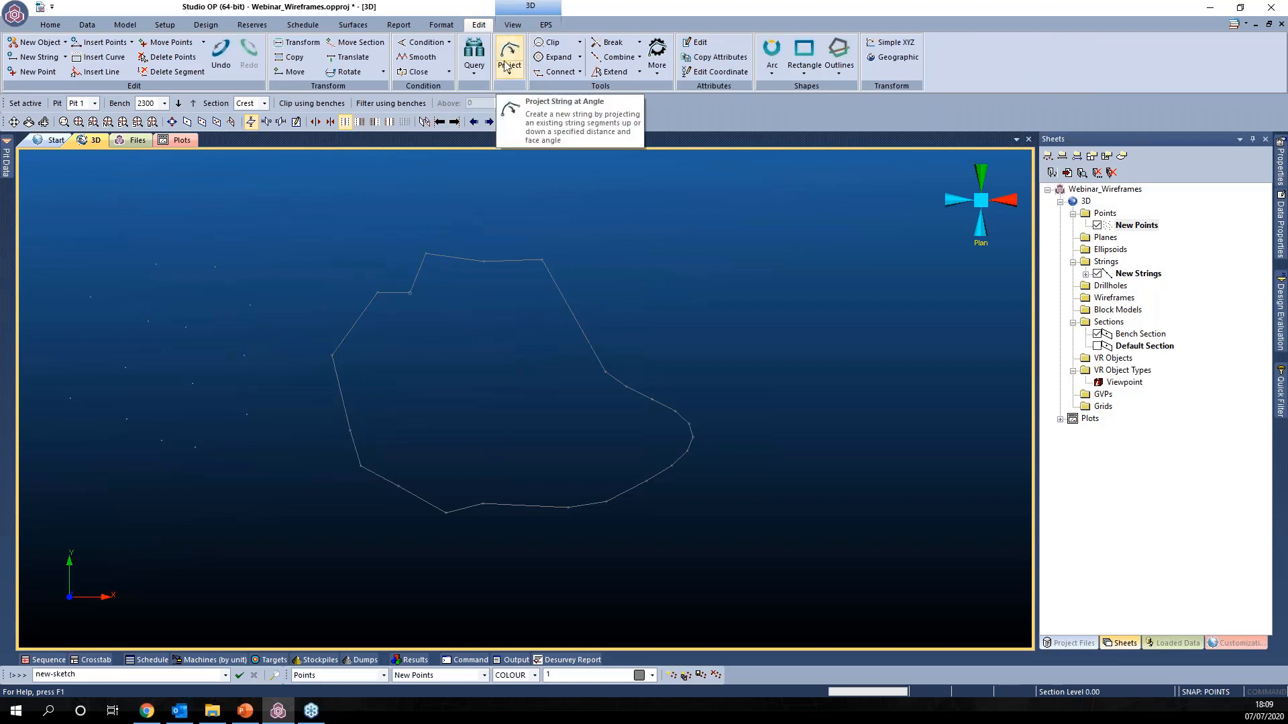
{"action": "left_click", "coordinate": [353, 25]}
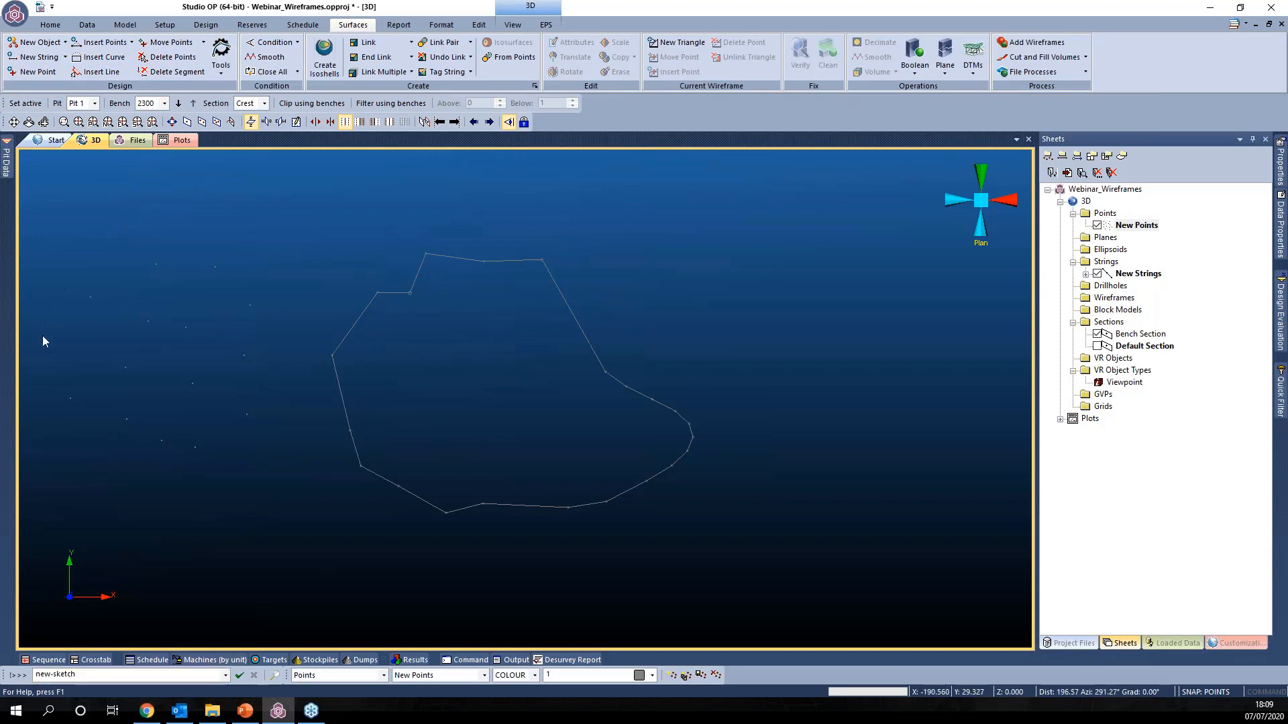
Step: Run new-sketch and handwrite the word "Datamine" with a zigzag flourish beneath it, below and left of the outline
{"action": "scroll", "coordinate": [342, 370], "scroll_direction": "down", "scroll_amount": 4}
{"action": "middle_click_drag", "start_coordinate": [437, 404], "coordinate": [600, 377]}
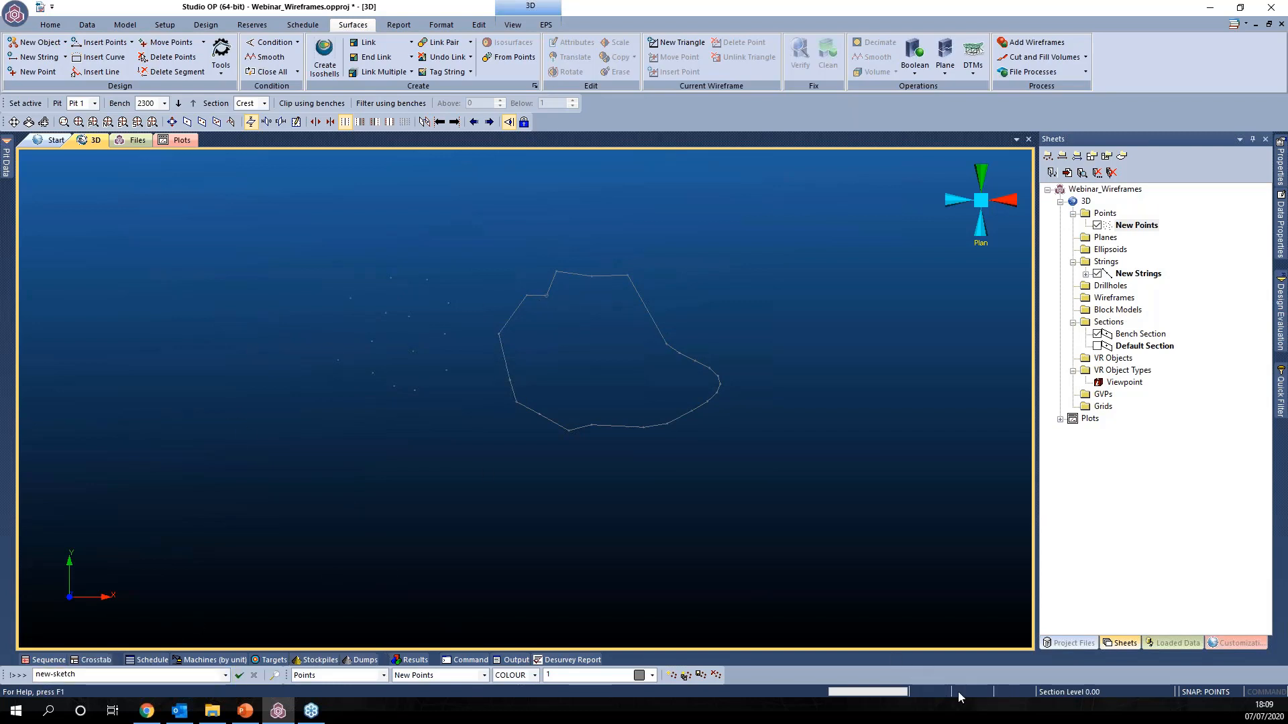
{"action": "left_click_drag", "start_coordinate": [85, 677], "coordinate": [42, 678]}
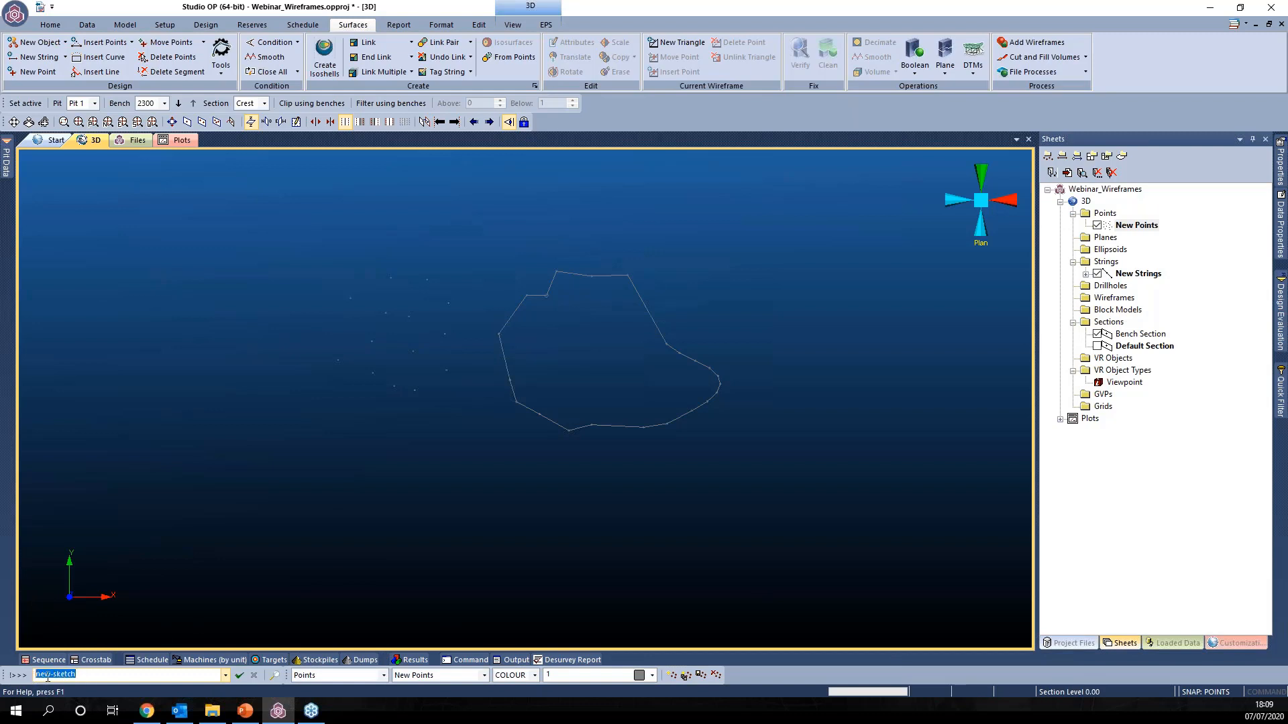
{"action": "left_click", "coordinate": [239, 676]}
{"action": "left_click_drag", "start_coordinate": [209, 472], "coordinate": [212, 539]}
{"action": "mouse_move", "coordinate": [170, 460]}
{"action": "left_mouse_down"}
{"action": "mouse_move", "coordinate": [204, 539]}
{"action": "mouse_move", "coordinate": [176, 525]}
{"action": "left_mouse_up"}
{"action": "left_click_drag", "start_coordinate": [294, 531], "coordinate": [304, 547]}
{"action": "left_click_drag", "start_coordinate": [321, 467], "coordinate": [348, 552]}
{"action": "mouse_move", "coordinate": [303, 516]}
{"action": "left_mouse_down"}
{"action": "mouse_move", "coordinate": [381, 515]}
{"action": "mouse_move", "coordinate": [387, 540]}
{"action": "mouse_move", "coordinate": [425, 525]}
{"action": "mouse_move", "coordinate": [473, 550]}
{"action": "mouse_move", "coordinate": [483, 517]}
{"action": "mouse_move", "coordinate": [509, 549]}
{"action": "mouse_move", "coordinate": [555, 544]}
{"action": "left_mouse_up"}
{"action": "mouse_move", "coordinate": [328, 580]}
{"action": "left_mouse_down"}
{"action": "mouse_move", "coordinate": [414, 572]}
{"action": "mouse_move", "coordinate": [396, 611]}
{"action": "mouse_move", "coordinate": [412, 617]}
{"action": "left_mouse_up"}
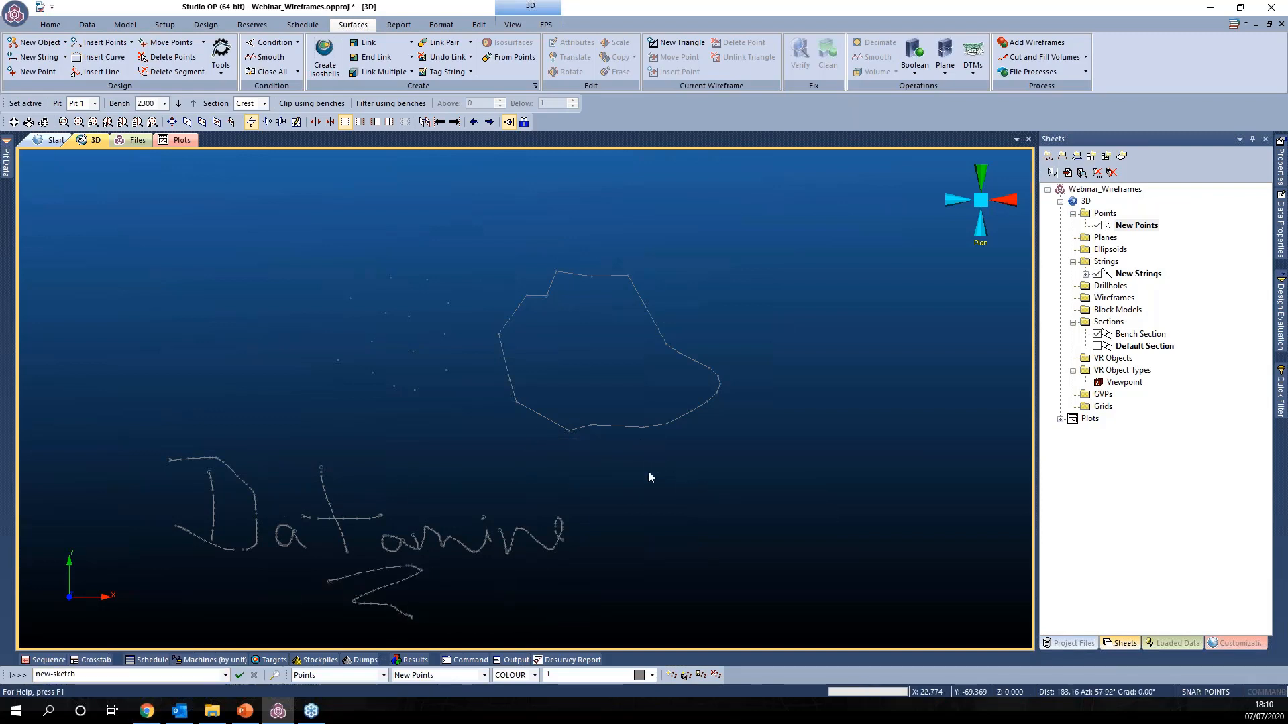
Step: Window-select the outline string and clear the selection
{"action": "left_click_drag", "start_coordinate": [609, 340], "coordinate": [758, 440]}
{"action": "left_click", "coordinate": [734, 481]}
{"action": "left_click_drag", "start_coordinate": [665, 407], "coordinate": [702, 439]}
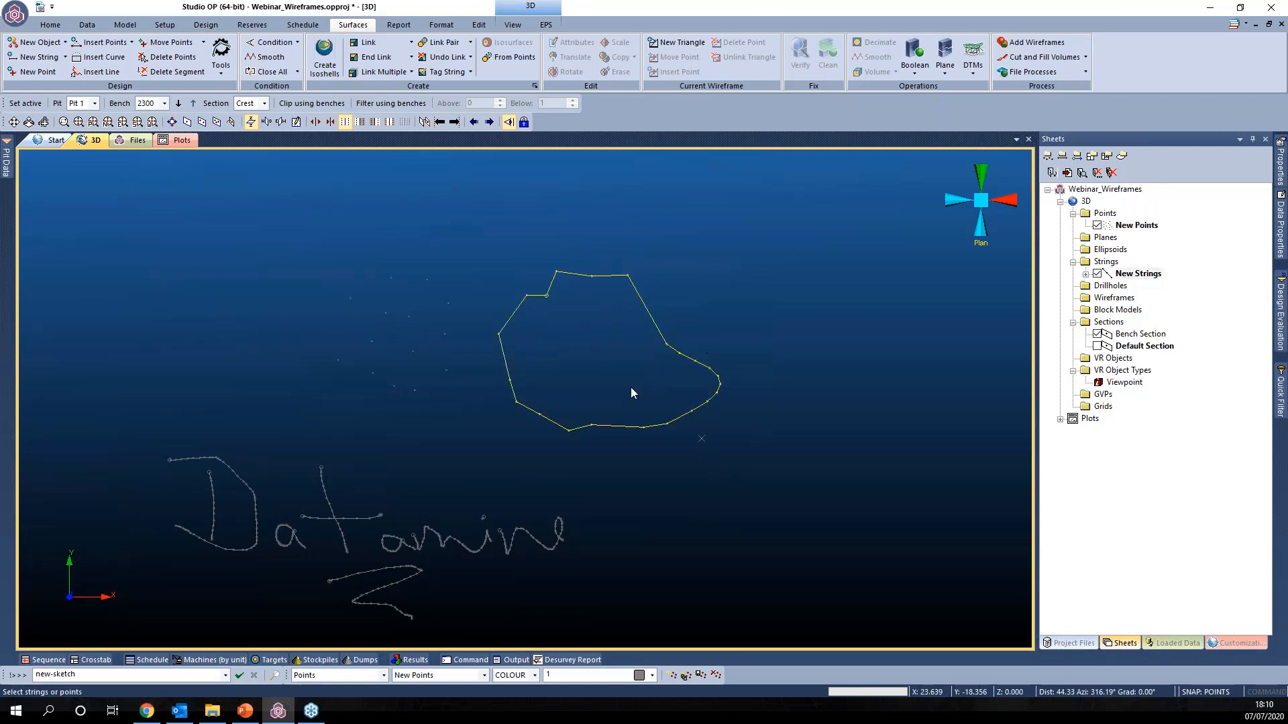
{"action": "left_click", "coordinate": [701, 482]}
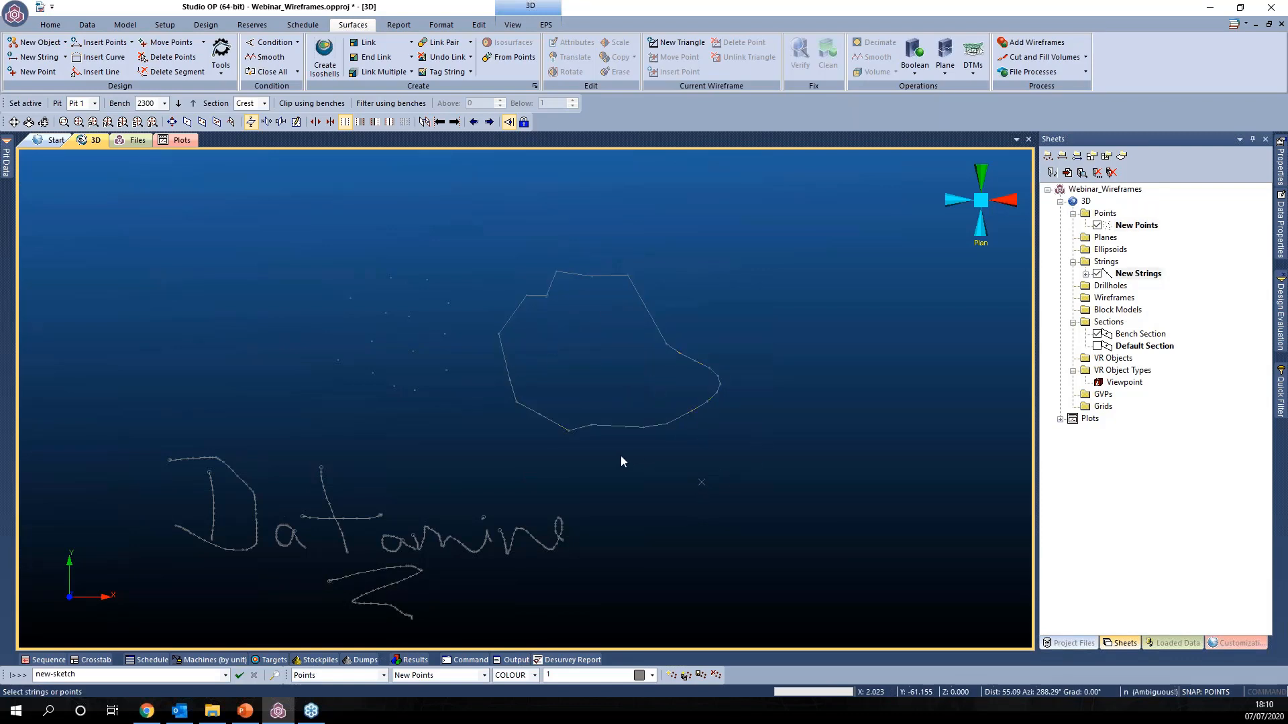
Step: Draw a new straight two-point string diagonally across the outline, from below its lower left to beyond its upper right
{"action": "key", "text": "n"}
{"action": "key", "text": "s"}
{"action": "left_click", "coordinate": [481, 435]}
{"action": "left_click", "coordinate": [750, 293]}
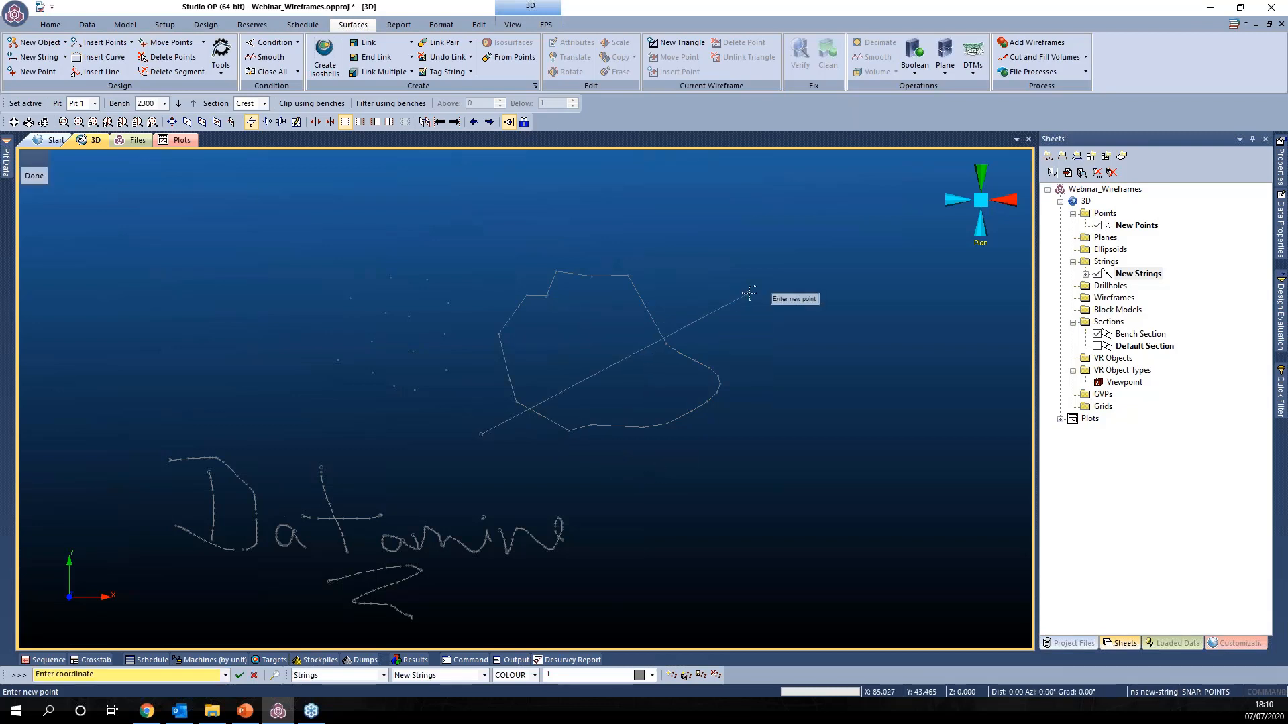
{"action": "key", "text": "Escape"}
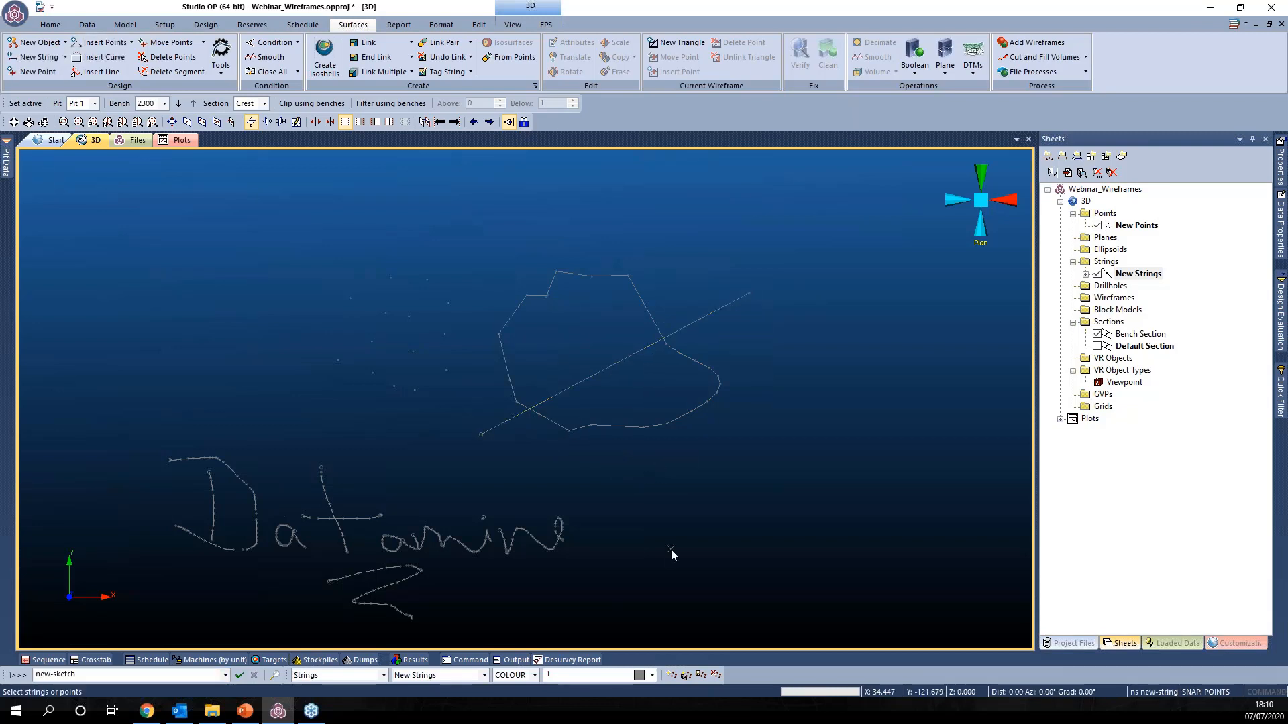
Step: Run generate-grids-in-outlines and pick the outline's lowest vertex as the grid anchor point
{"action": "left_click", "coordinate": [708, 507]}
{"action": "key", "text": "g"}
{"action": "key", "text": "i"}
{"action": "key", "text": "o"}
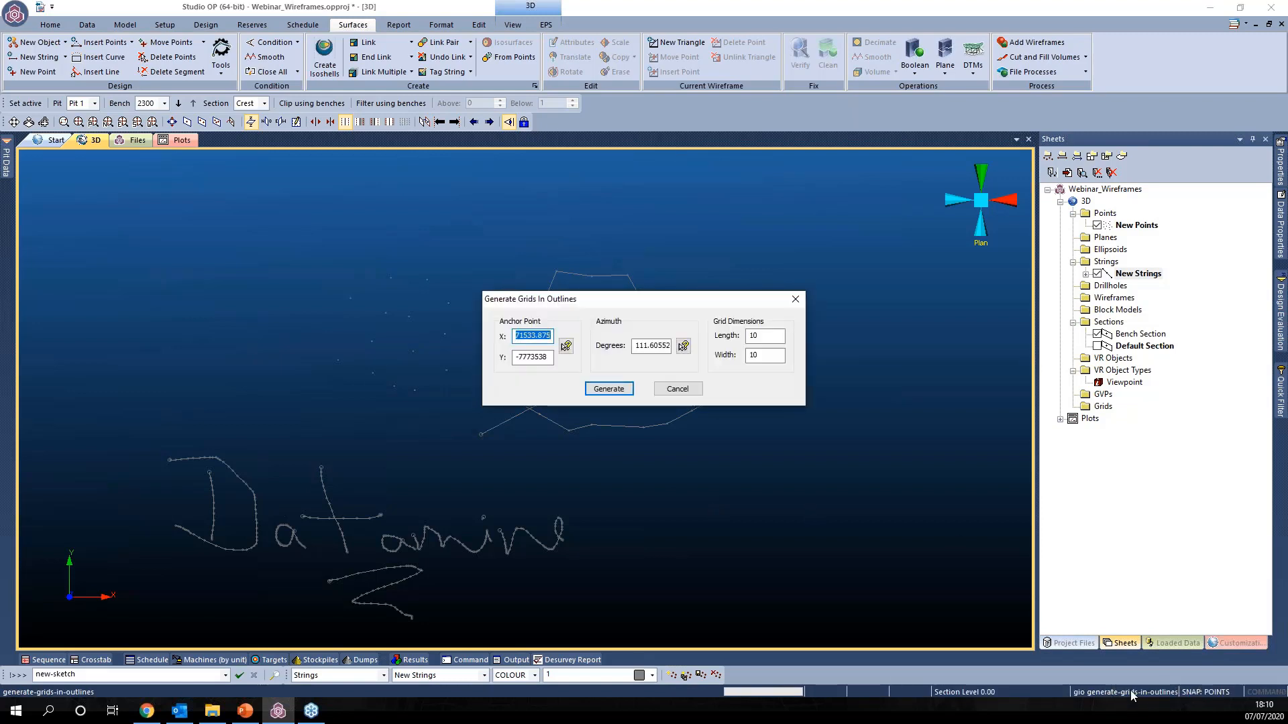
{"action": "left_click_drag", "start_coordinate": [647, 305], "coordinate": [301, 289]}
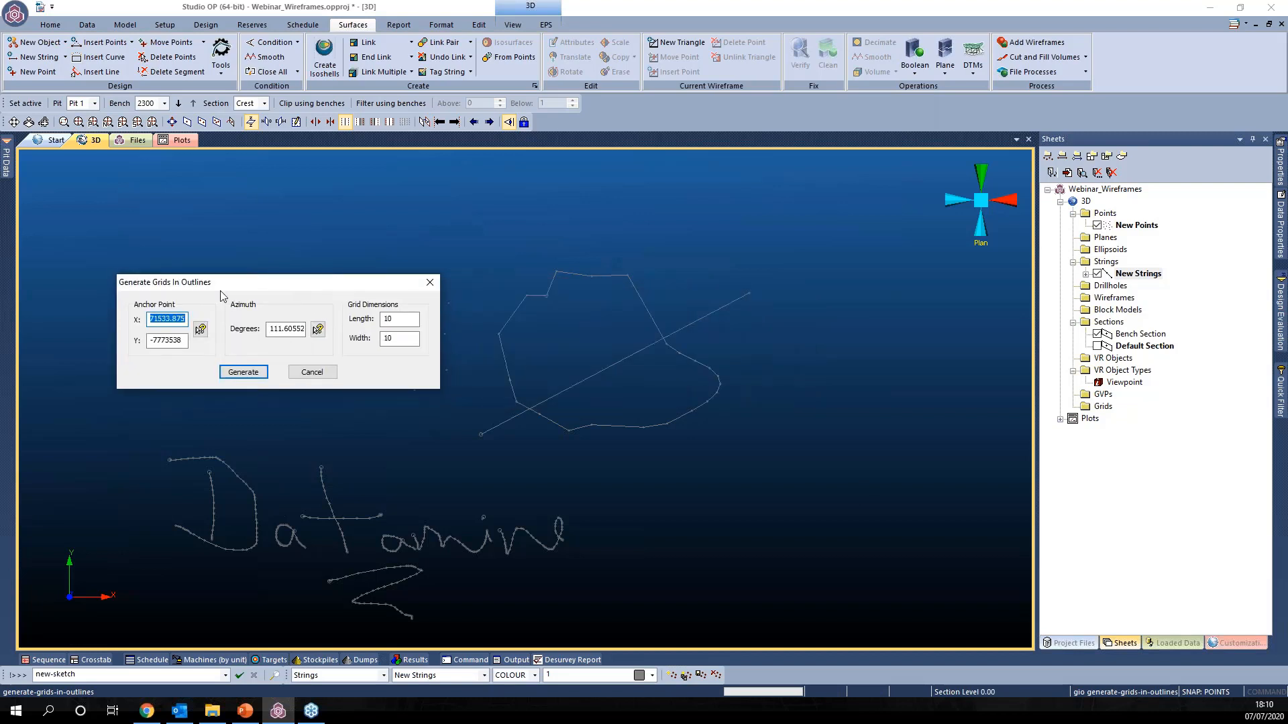
{"action": "left_click", "coordinate": [201, 330]}
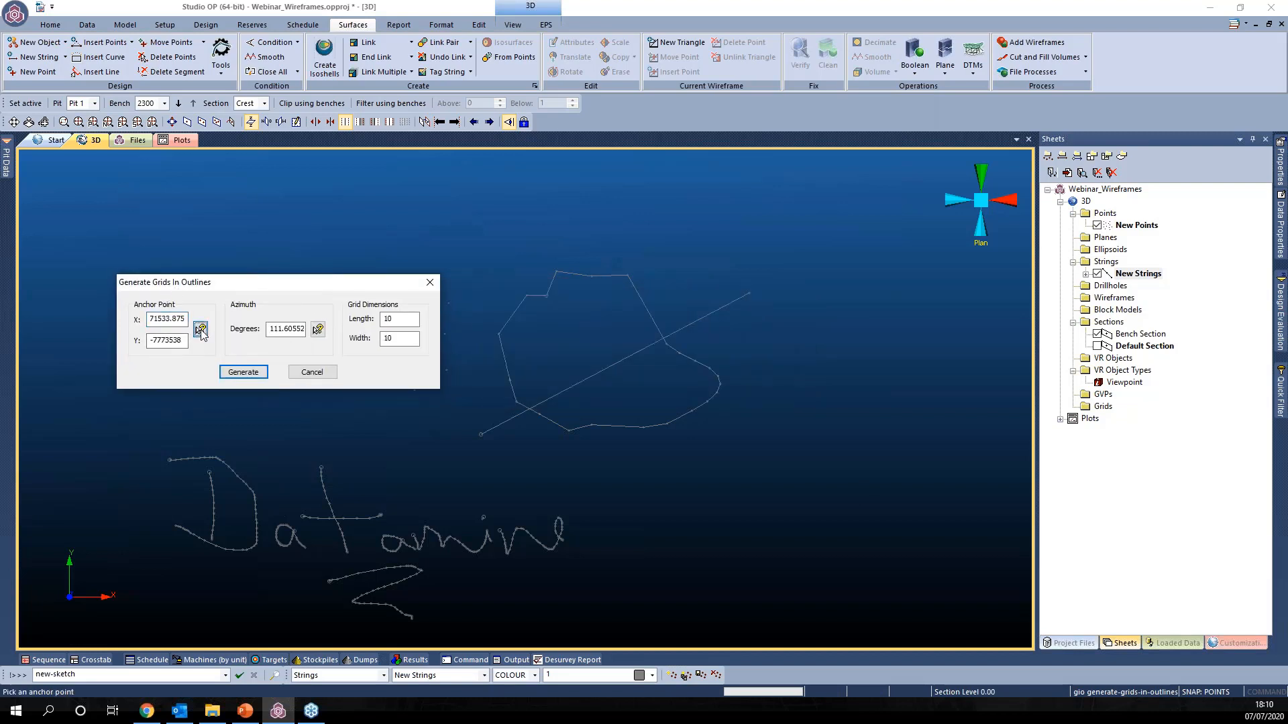
{"action": "left_click", "coordinate": [571, 430]}
Step: Take the grid azimuth from the straight diagonal string crossing the outline
{"action": "left_click", "coordinate": [317, 329]}
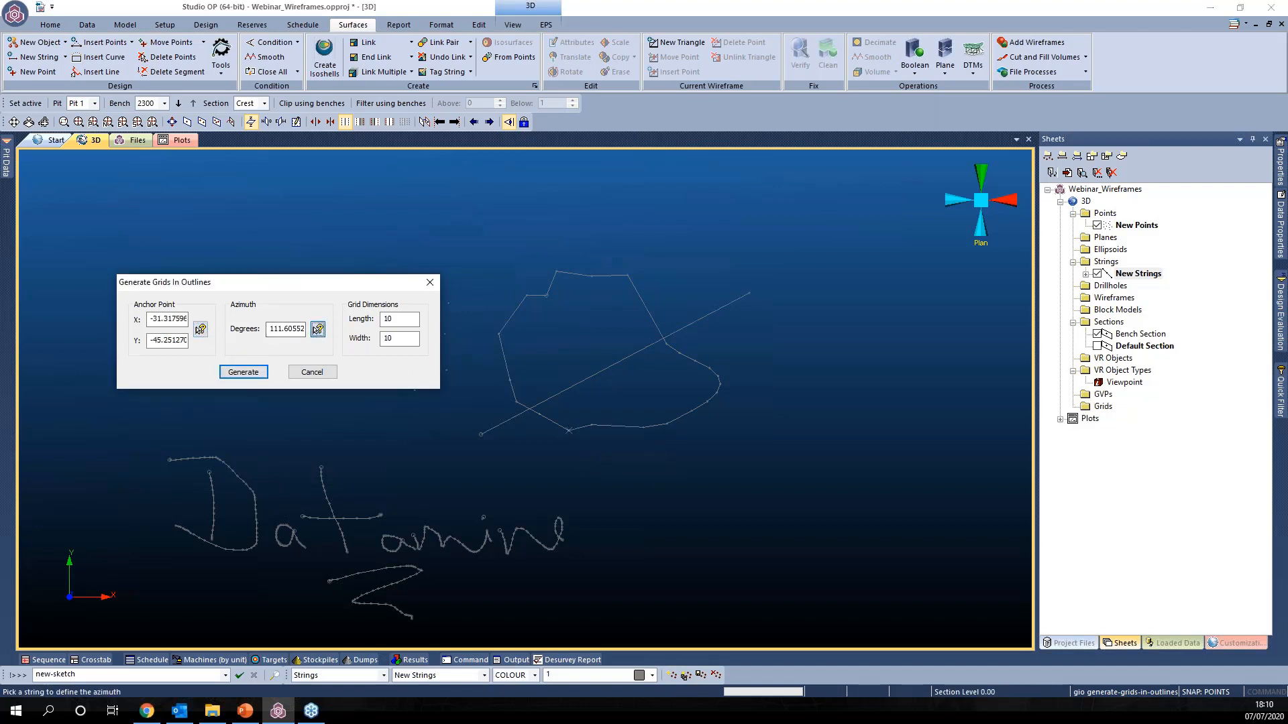
{"action": "left_click", "coordinate": [618, 365]}
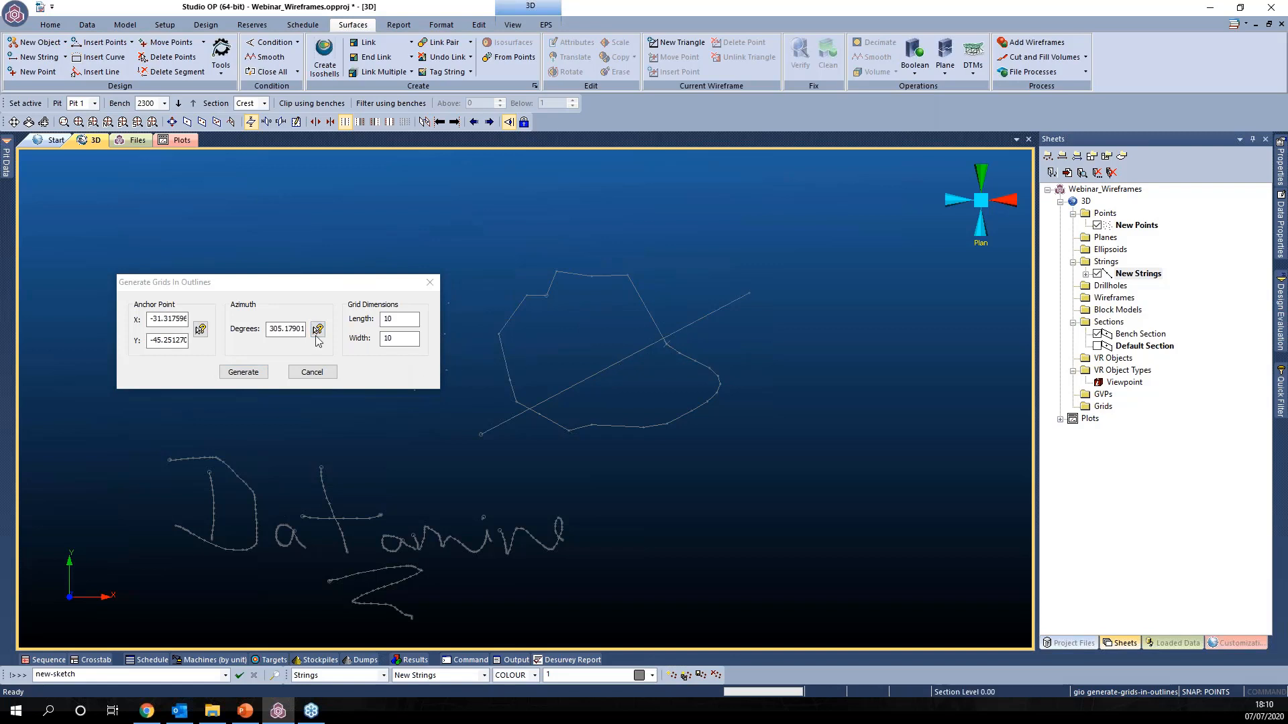
{"action": "left_click", "coordinate": [318, 329]}
{"action": "left_click", "coordinate": [734, 301]}
Step: Generate a grid of length 10 and width 10 inside the selected closed outline
{"action": "left_click", "coordinate": [406, 319]}
{"action": "left_click", "coordinate": [405, 339]}
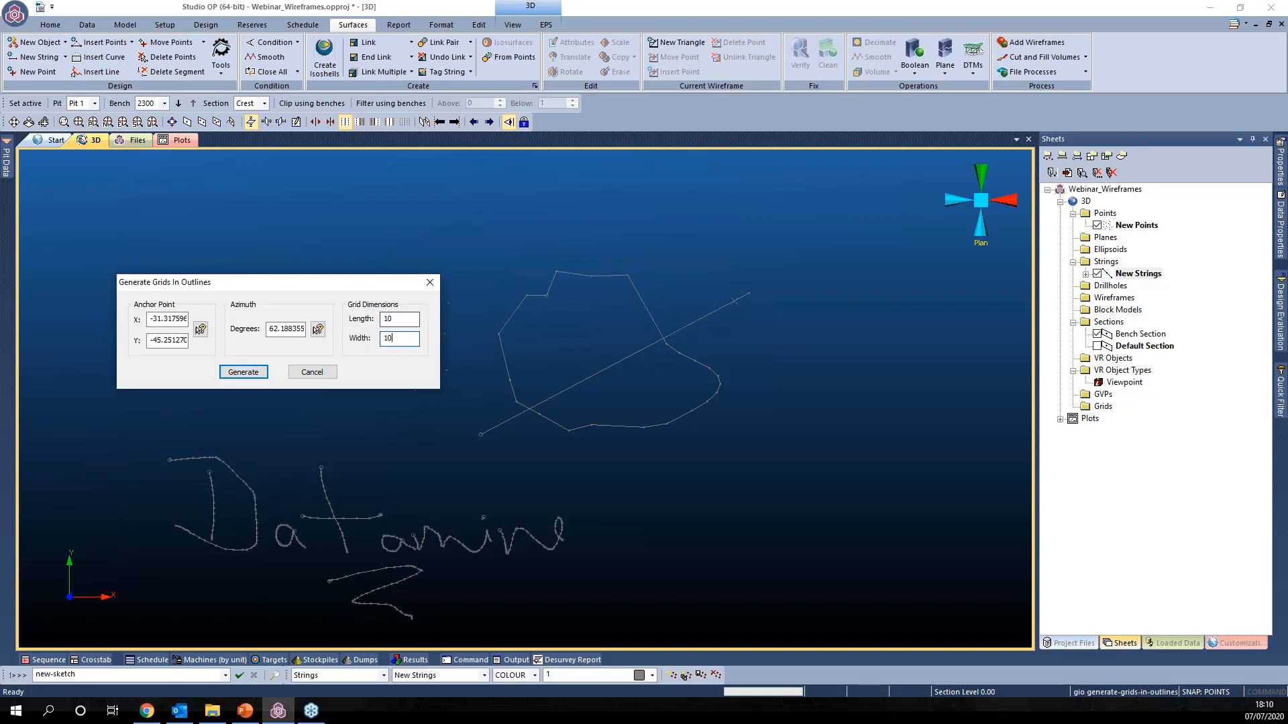
{"action": "left_click", "coordinate": [243, 372]}
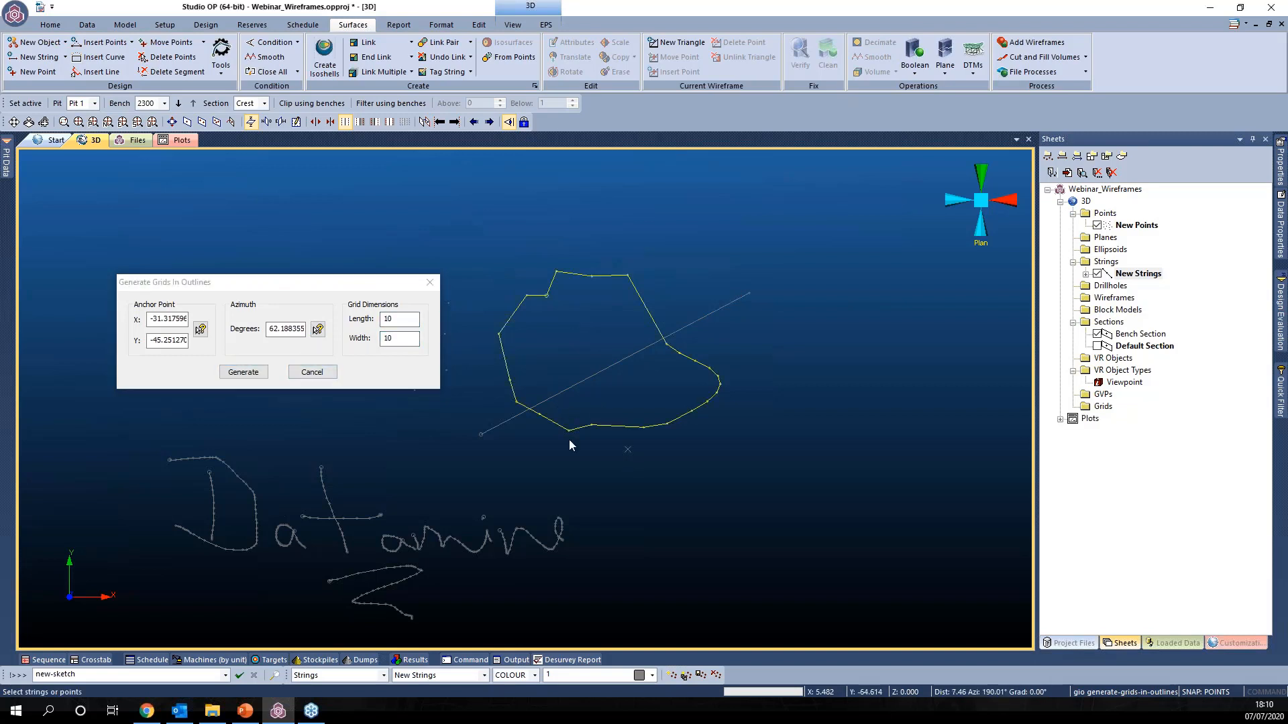
{"action": "left_click", "coordinate": [248, 371]}
{"action": "scroll", "coordinate": [630, 415], "scroll_direction": "up", "scroll_amount": 3}
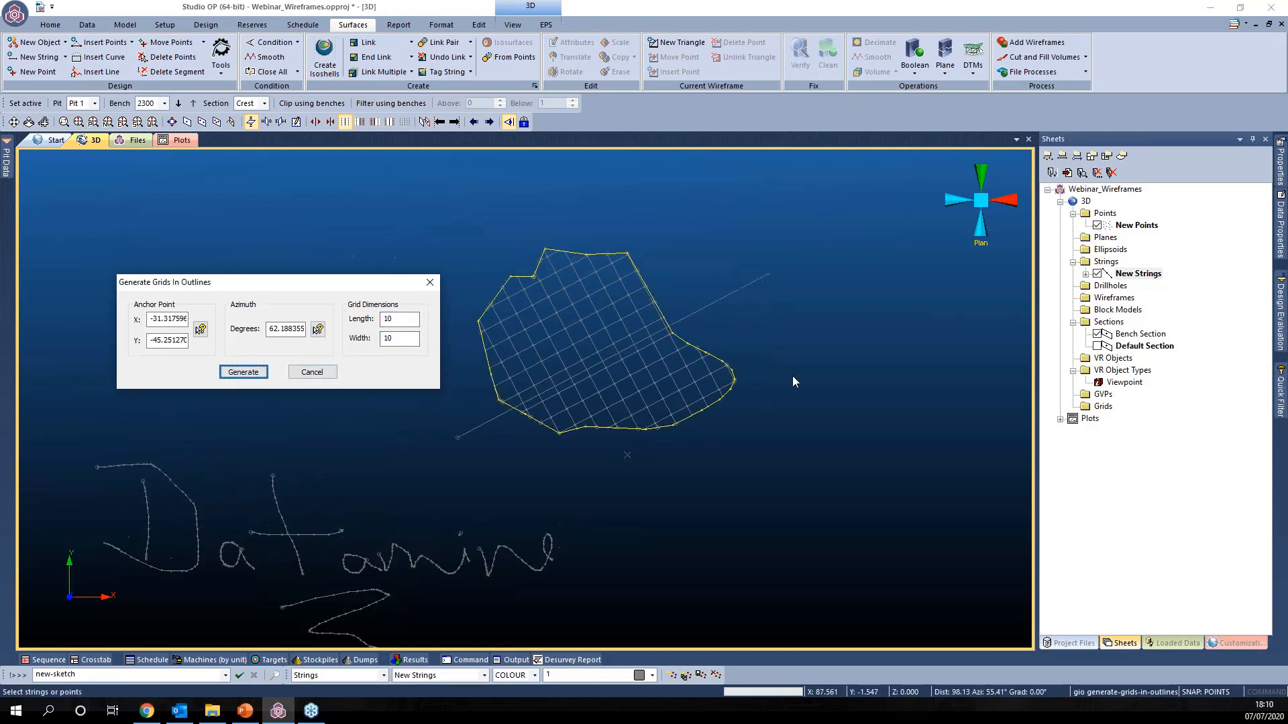
Step: Delete the straight diagonal string crossing the gridded outline and close the grid generation dialog
{"action": "left_click", "coordinate": [762, 346]}
{"action": "left_click_drag", "start_coordinate": [728, 270], "coordinate": [763, 308]}
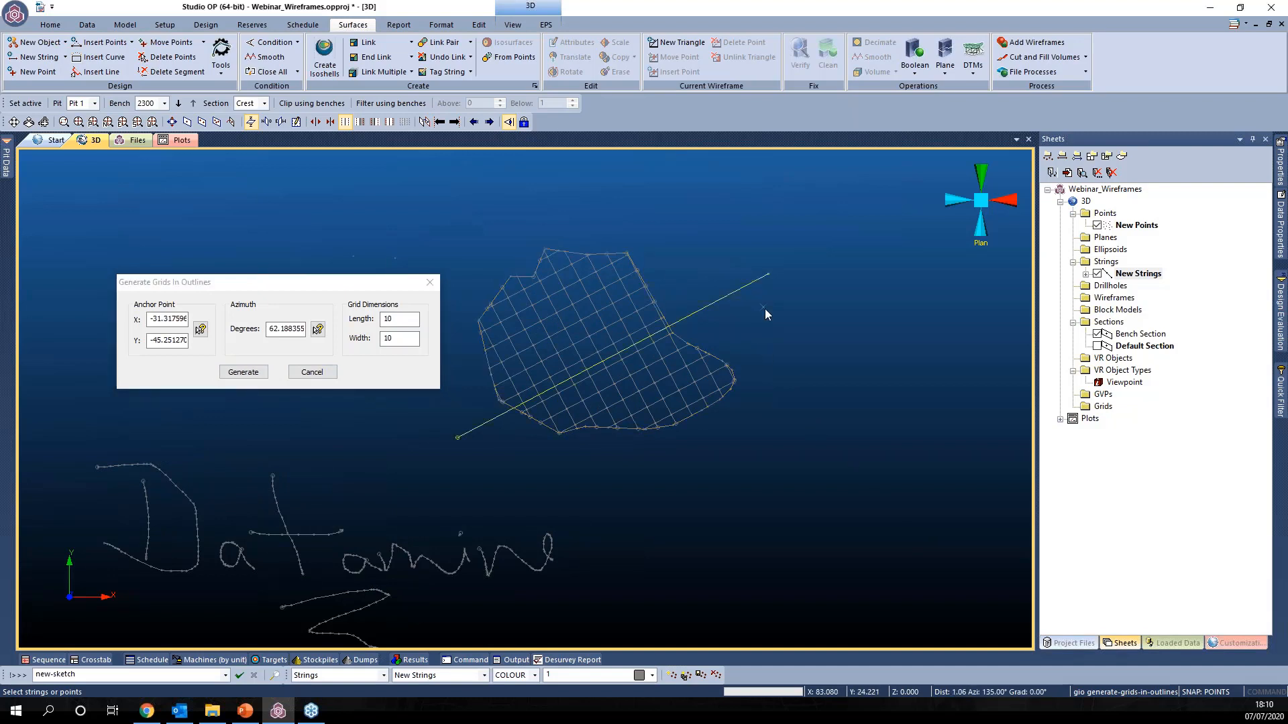
{"action": "key", "text": "Delete"}
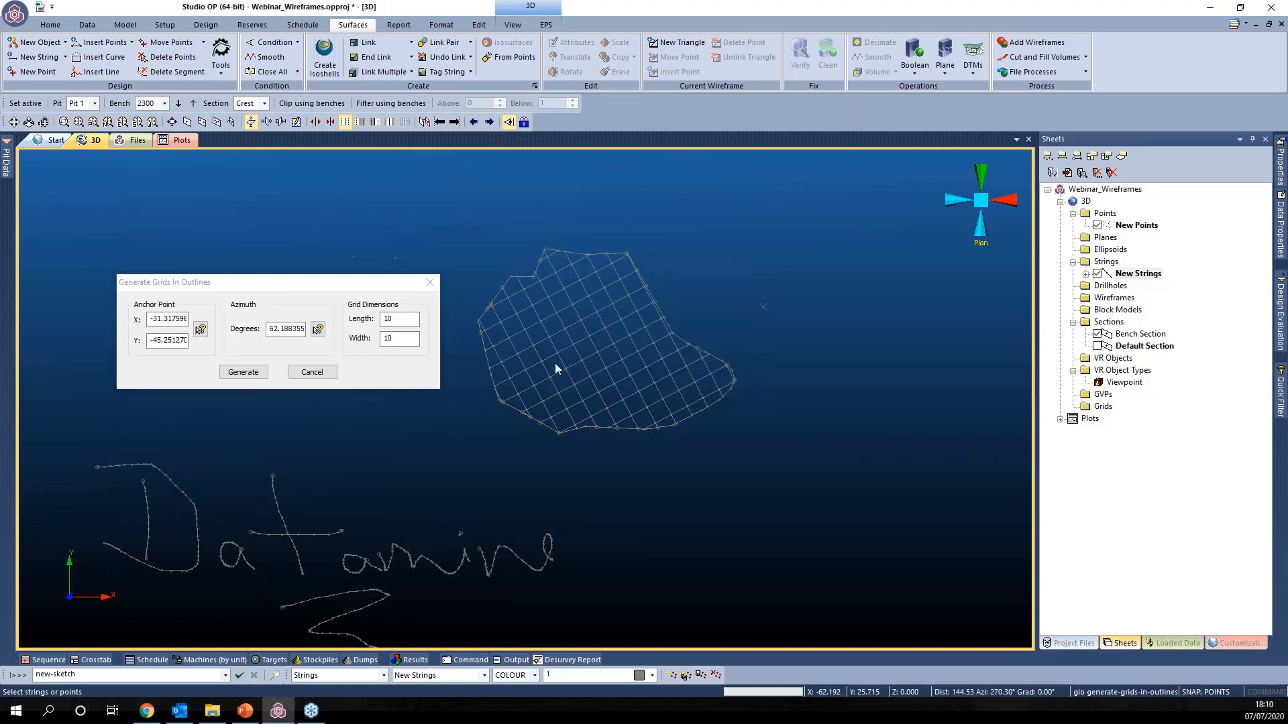
{"action": "scroll", "coordinate": [835, 360], "scroll_direction": "down", "scroll_amount": 3}
{"action": "scroll", "coordinate": [836, 360], "scroll_direction": "down", "scroll_amount": 2}
{"action": "left_click_drag", "start_coordinate": [320, 285], "coordinate": [291, 247]}
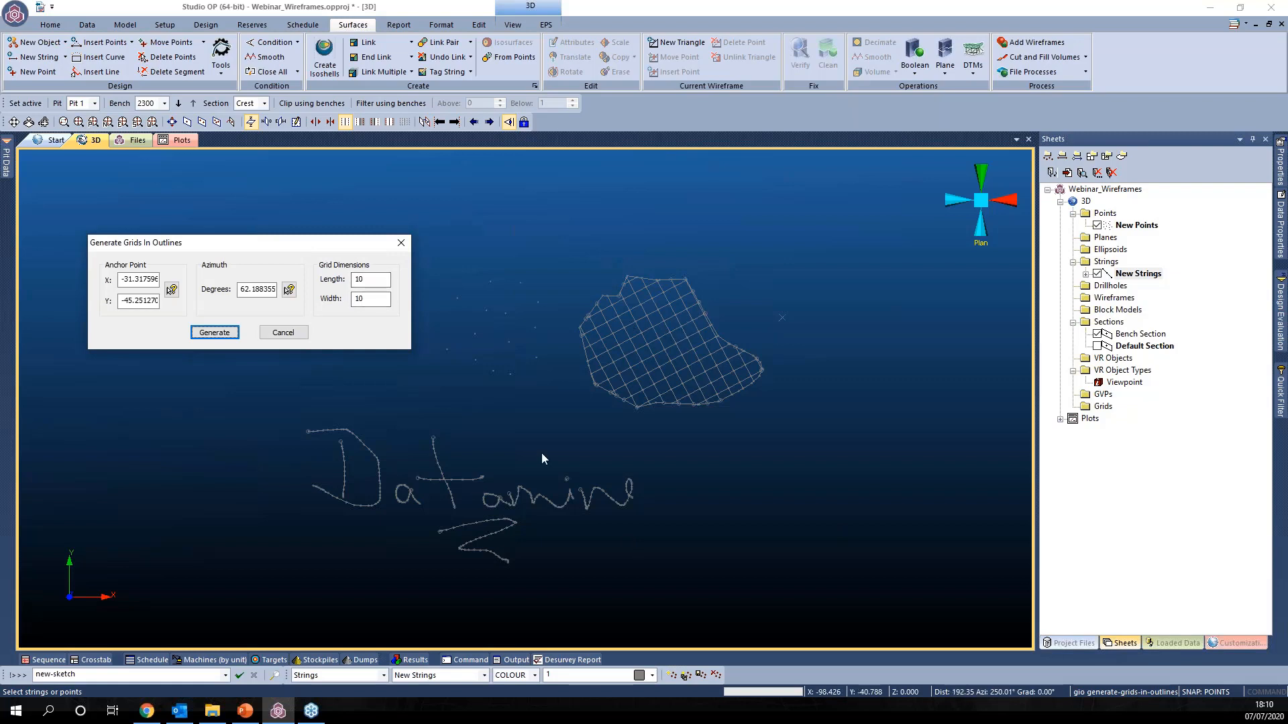
{"action": "left_click", "coordinate": [401, 242]}
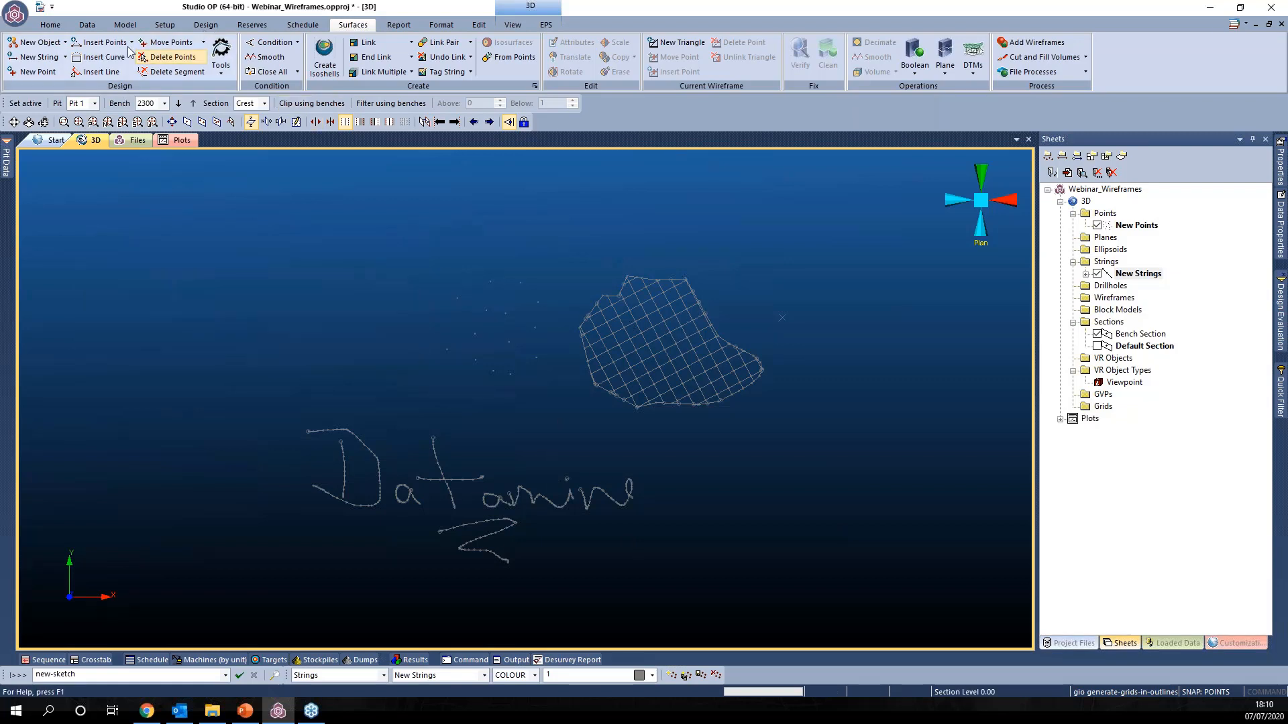
{"action": "scroll", "coordinate": [755, 473], "scroll_direction": "up", "scroll_amount": 1}
{"action": "scroll", "coordinate": [755, 471], "scroll_direction": "up", "scroll_amount": 1}
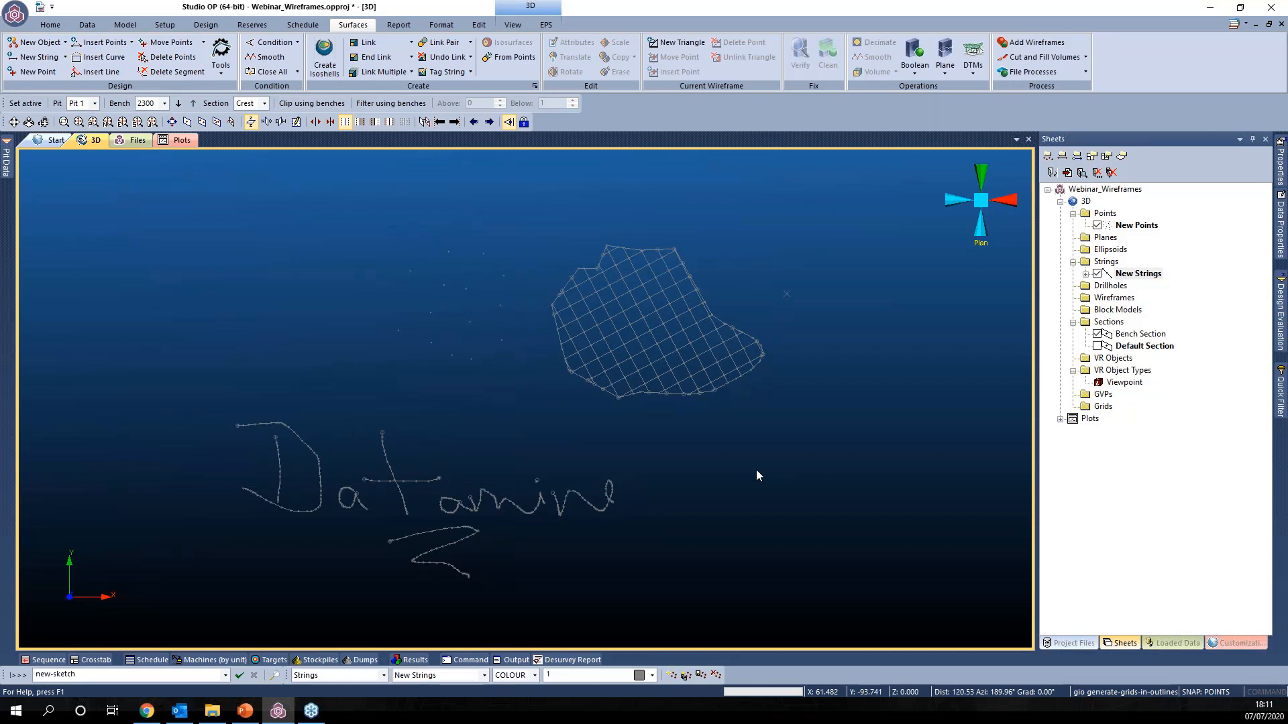
Step: Unload all data from the project and agree to continue with the unsaved data discarded
{"action": "left_click", "coordinate": [756, 470]}
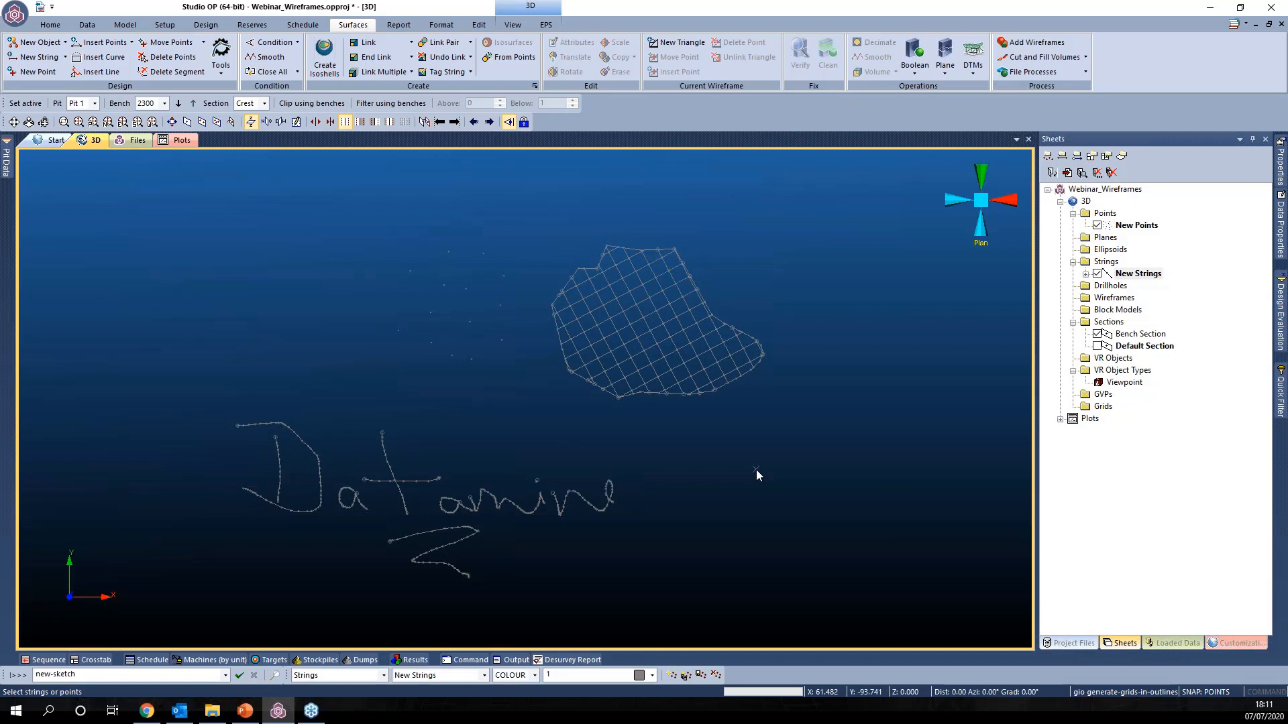
{"action": "key", "text": "u"}
{"action": "key", "text": "a"}
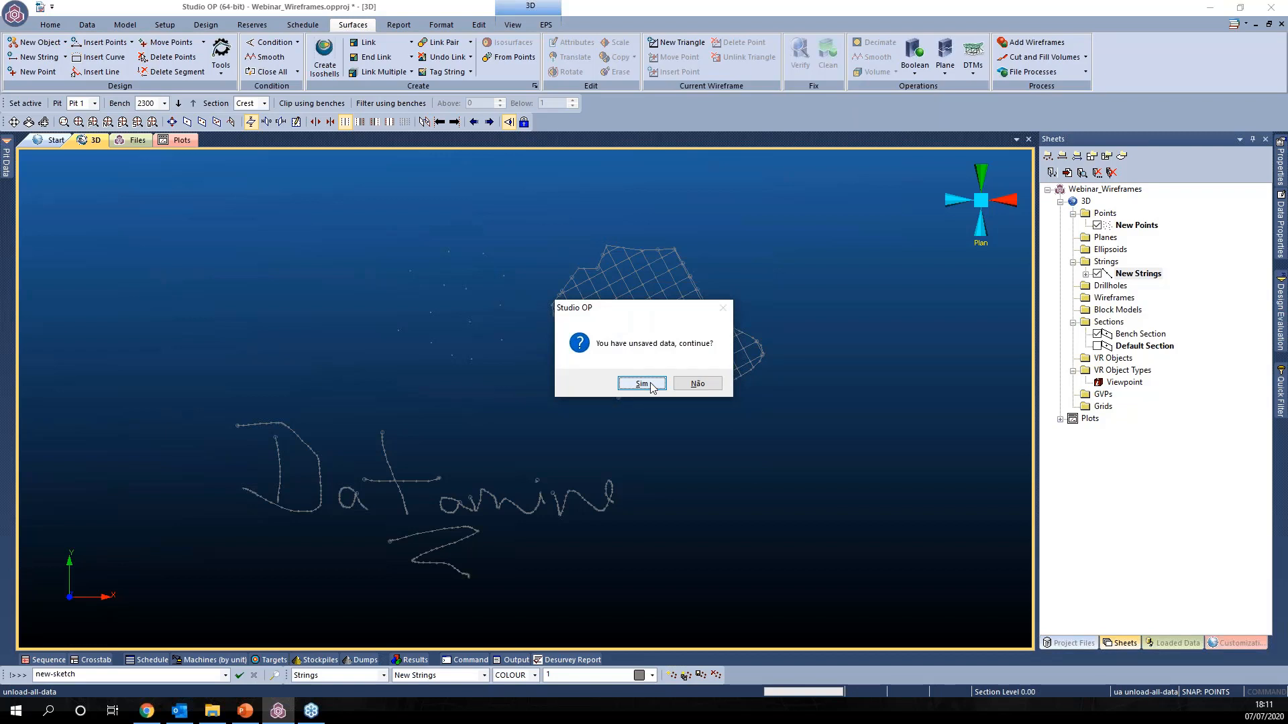
{"action": "left_click", "coordinate": [651, 392]}
{"action": "left_click", "coordinate": [650, 393]}
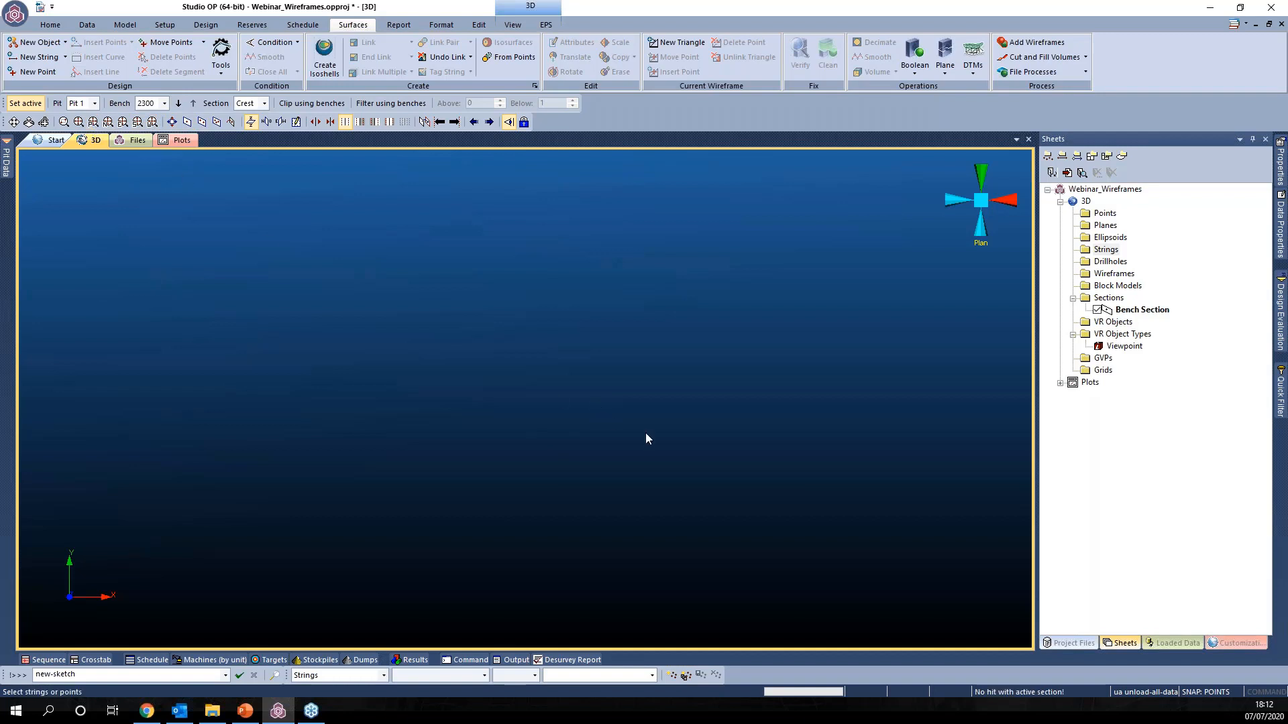
Step: Add a new section to the Sections folder and make it the active section
{"action": "key", "text": "n"}
{"action": "key", "text": "s"}
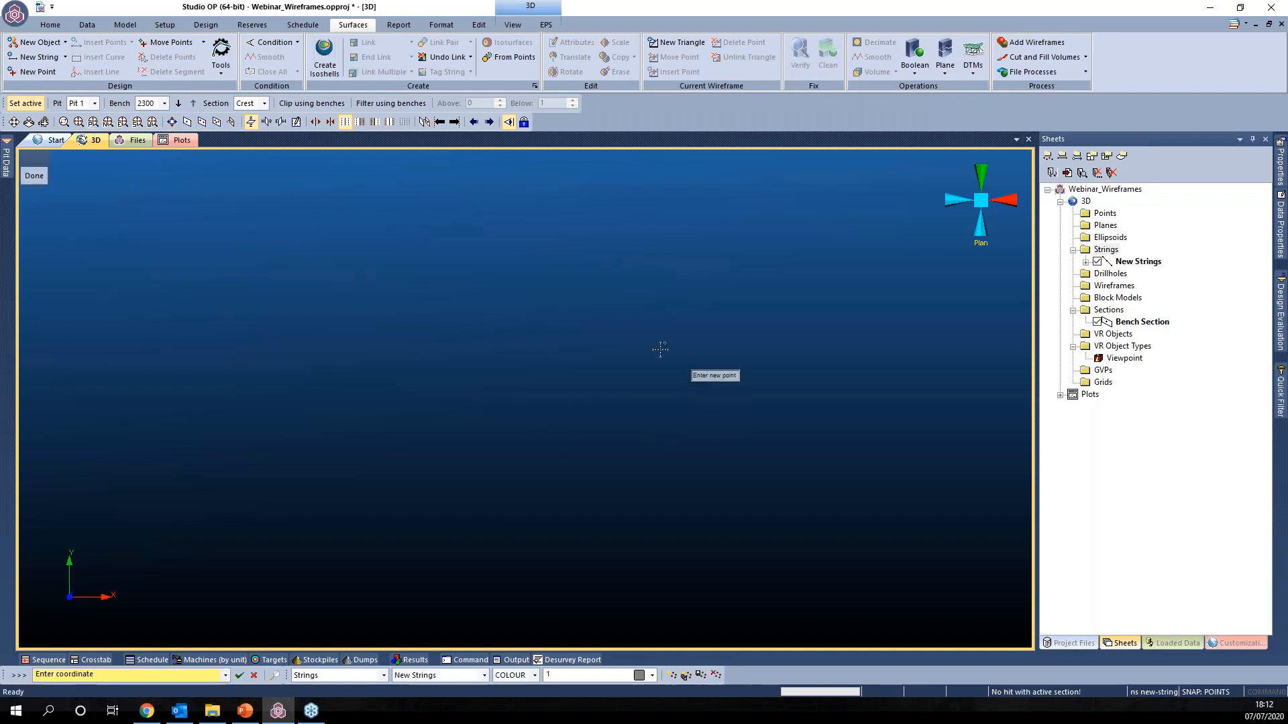
{"action": "right_click", "coordinate": [1110, 311]}
{"action": "left_click", "coordinate": [1134, 339]}
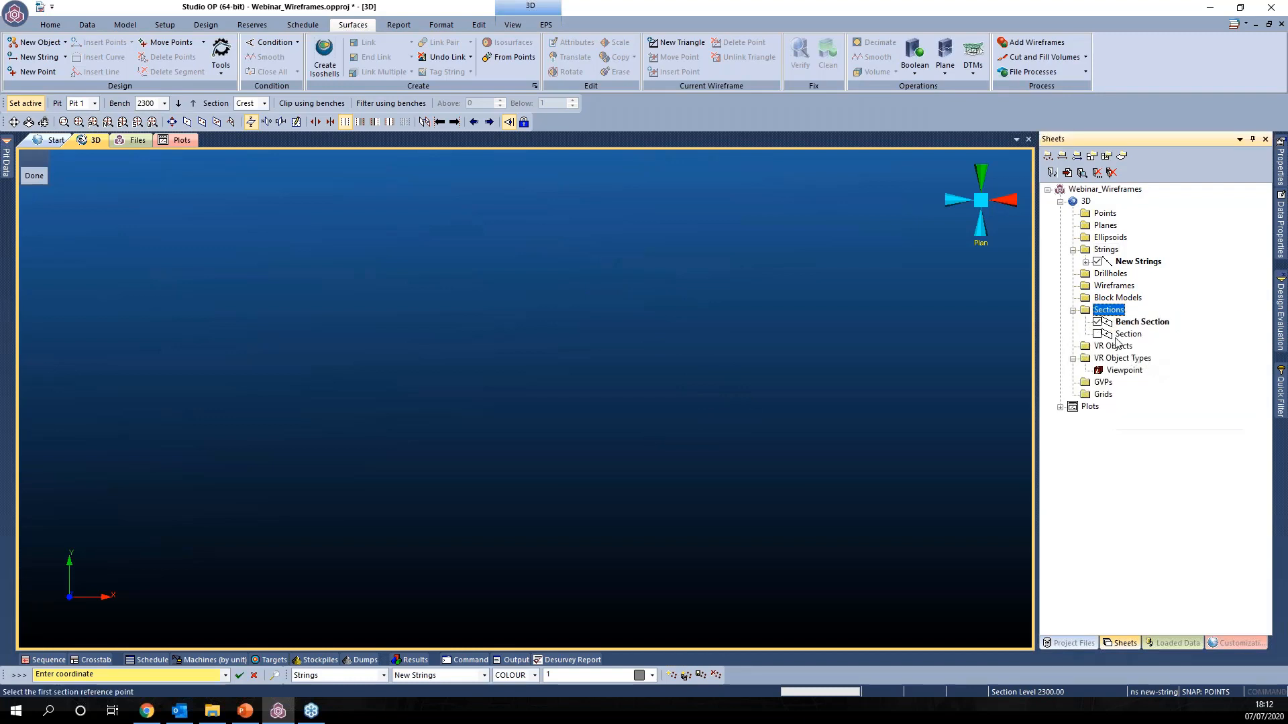
{"action": "left_click", "coordinate": [1097, 334]}
{"action": "right_click", "coordinate": [1132, 337]}
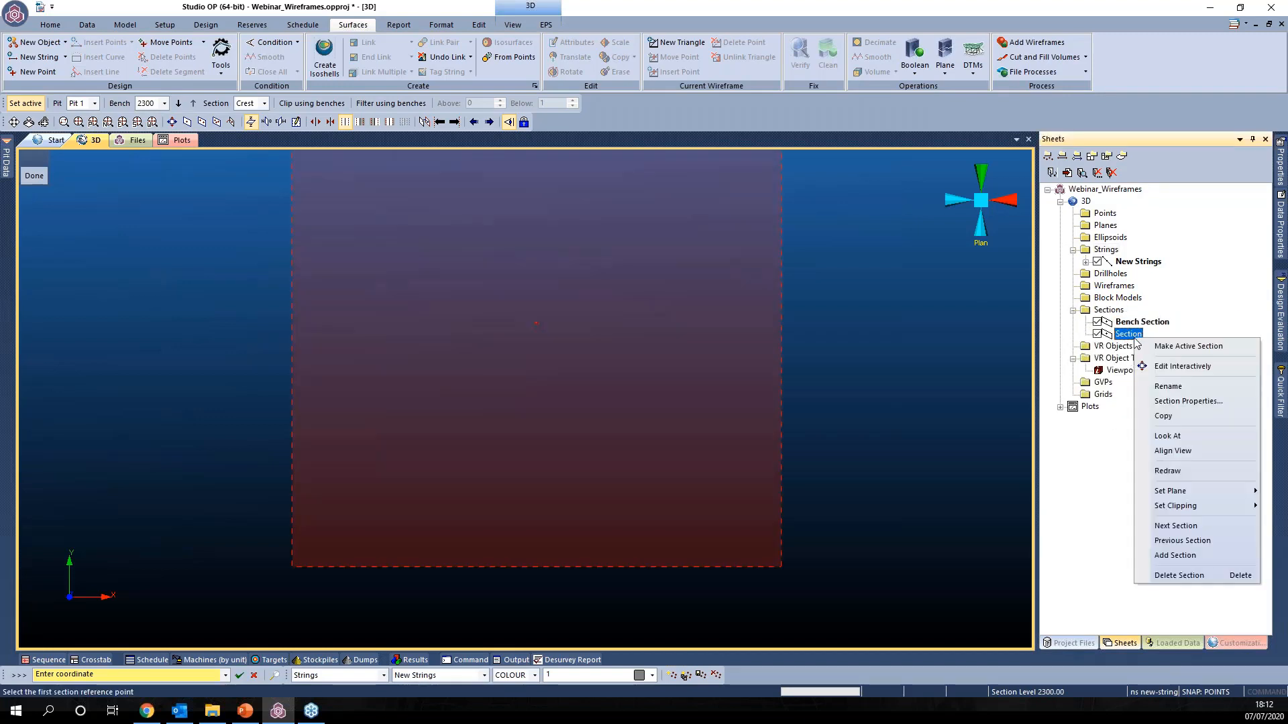
{"action": "left_click", "coordinate": [1175, 346]}
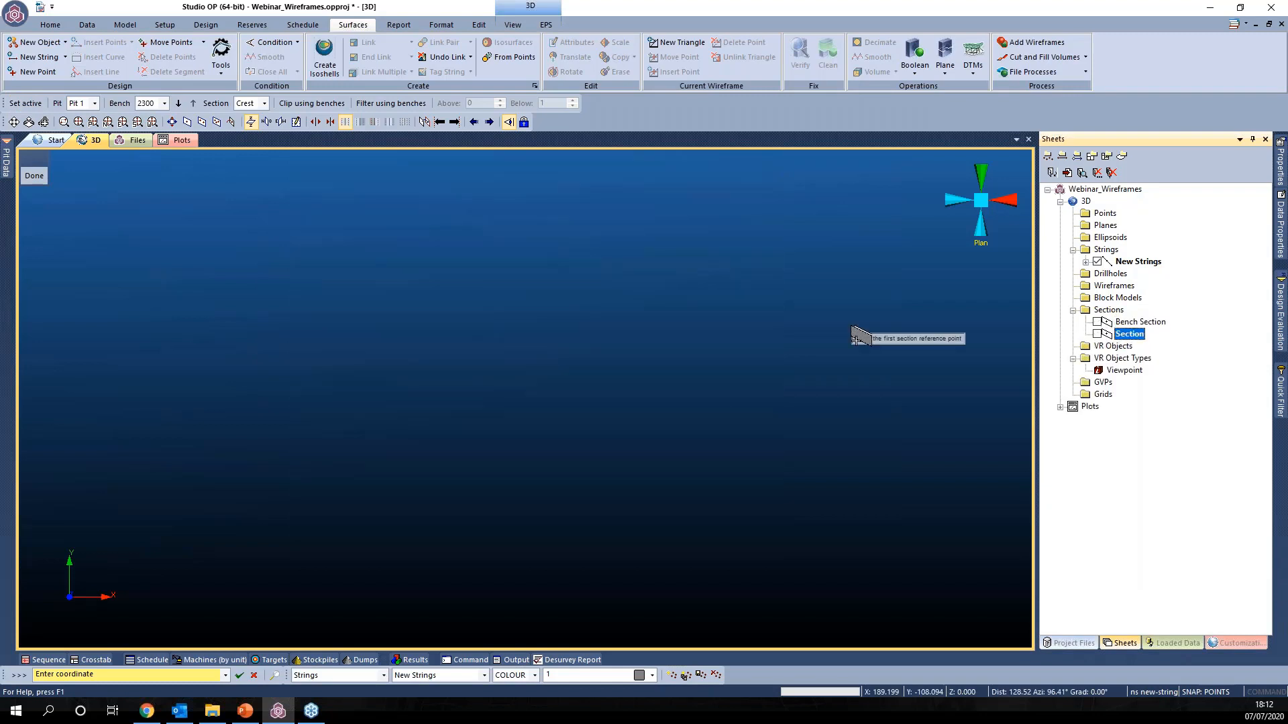
Step: Define the new section as Horizontal through a reference point picked in the view, and hide its plane
{"action": "left_click", "coordinate": [716, 375]}
{"action": "left_click", "coordinate": [639, 421]}
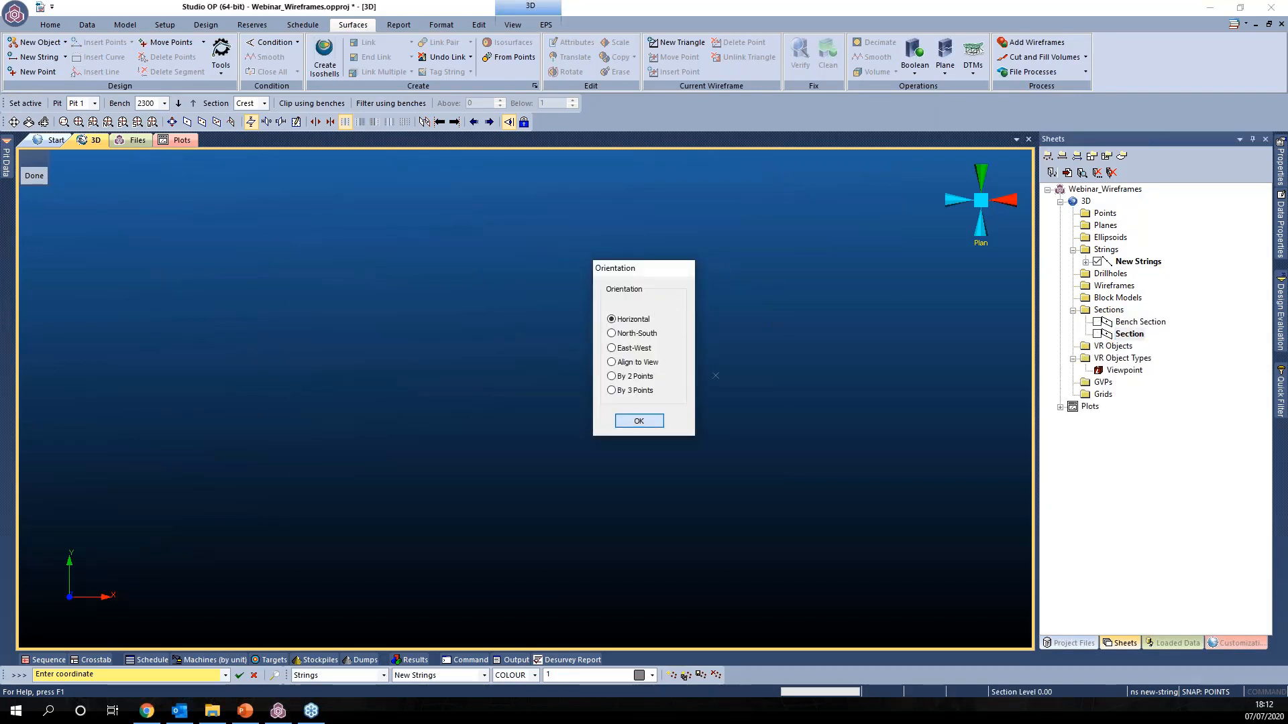
{"action": "left_click", "coordinate": [1097, 333]}
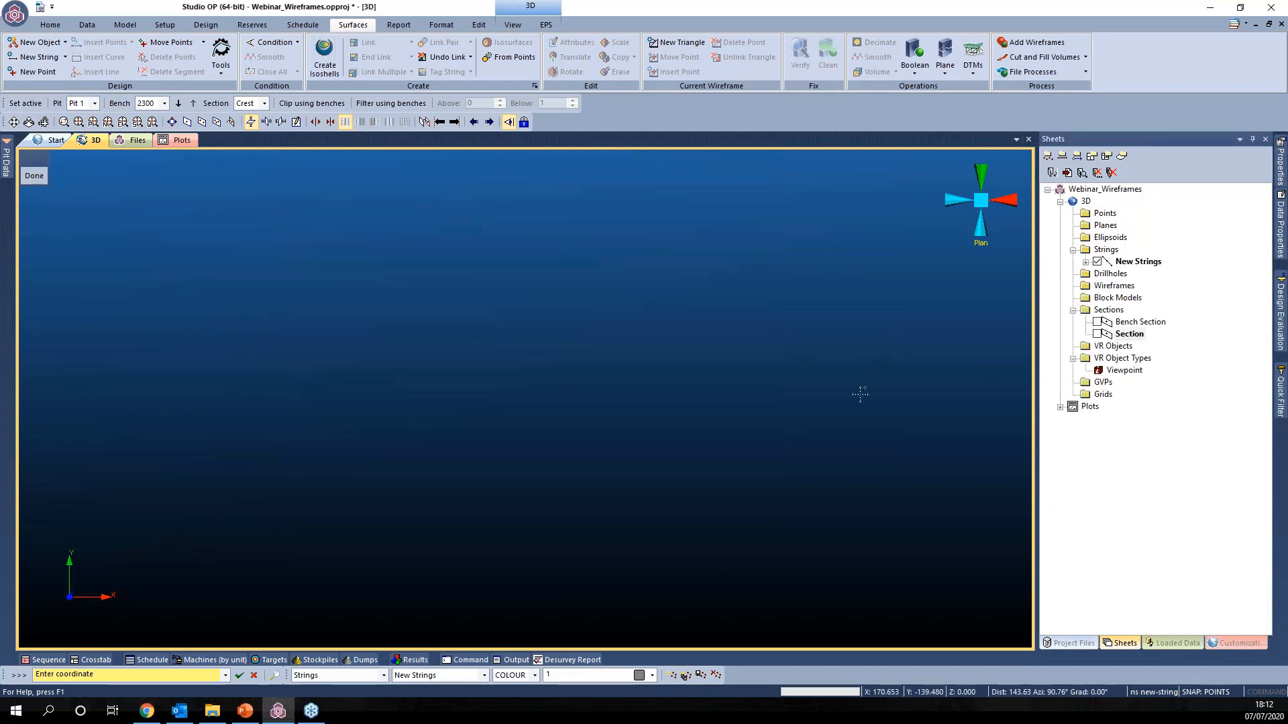
{"action": "left_click", "coordinate": [694, 452]}
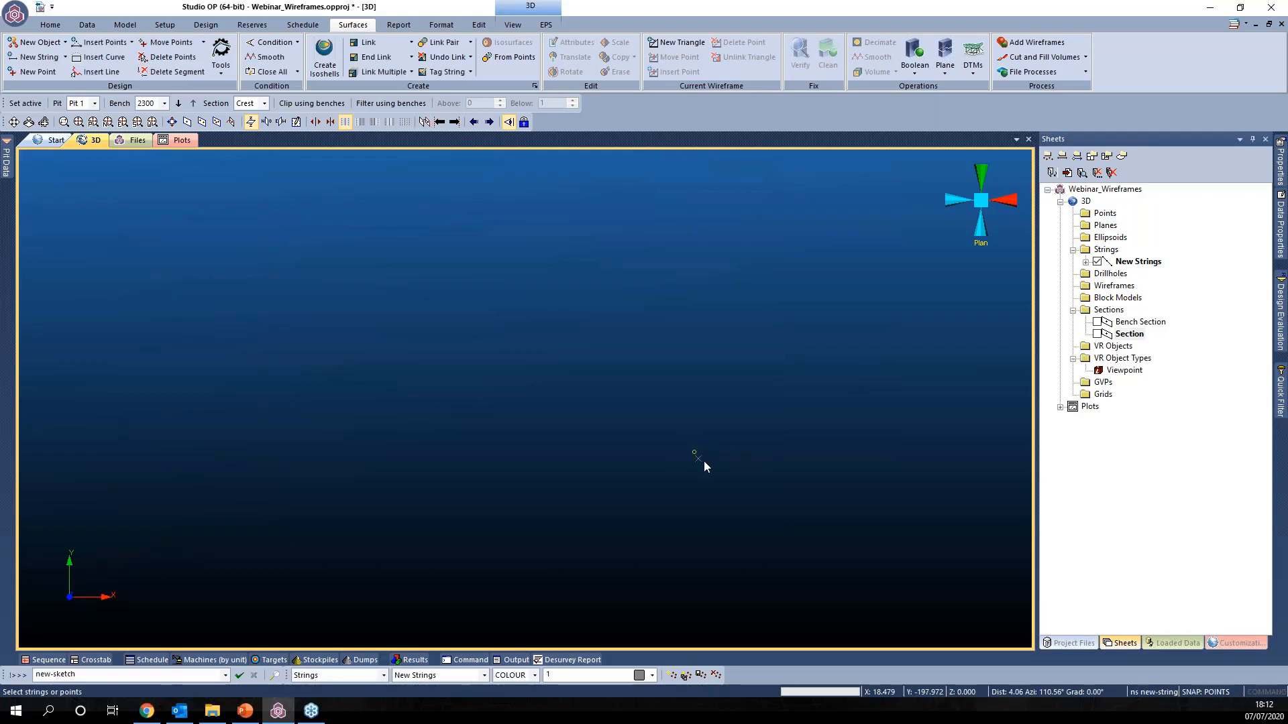
{"action": "key", "text": "Delete"}
{"action": "key", "text": "Return"}
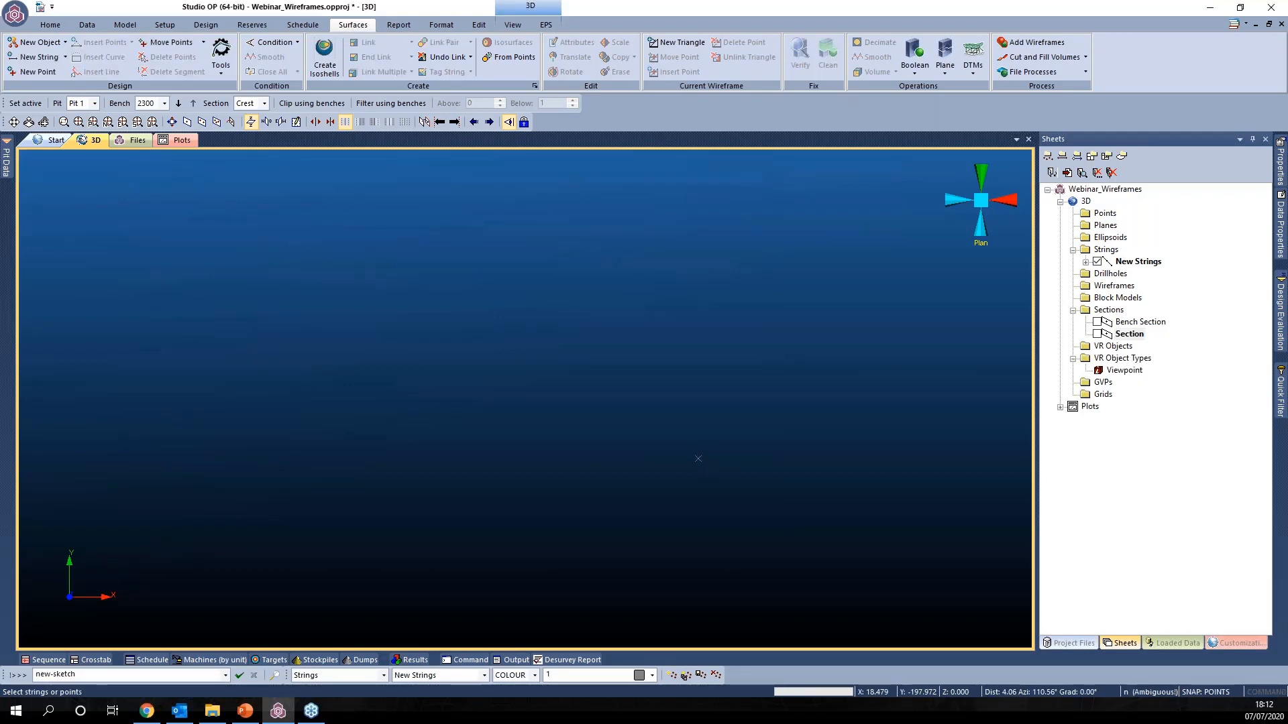
Step: Digitise a large rounded string around the middle of the view at section level 0 and close it
{"action": "left_click", "coordinate": [692, 434]}
{"action": "left_click", "coordinate": [704, 384]}
{"action": "left_click", "coordinate": [690, 338]}
{"action": "left_click", "coordinate": [669, 305]}
{"action": "left_click", "coordinate": [607, 285]}
{"action": "left_click", "coordinate": [487, 283]}
{"action": "left_click", "coordinate": [432, 293]}
{"action": "left_click", "coordinate": [396, 324]}
{"action": "left_click", "coordinate": [374, 374]}
{"action": "left_click", "coordinate": [363, 428]}
{"action": "left_click", "coordinate": [371, 461]}
{"action": "left_click", "coordinate": [390, 489]}
{"action": "left_click", "coordinate": [446, 519]}
{"action": "left_click", "coordinate": [636, 509]}
{"action": "left_click", "coordinate": [682, 478]}
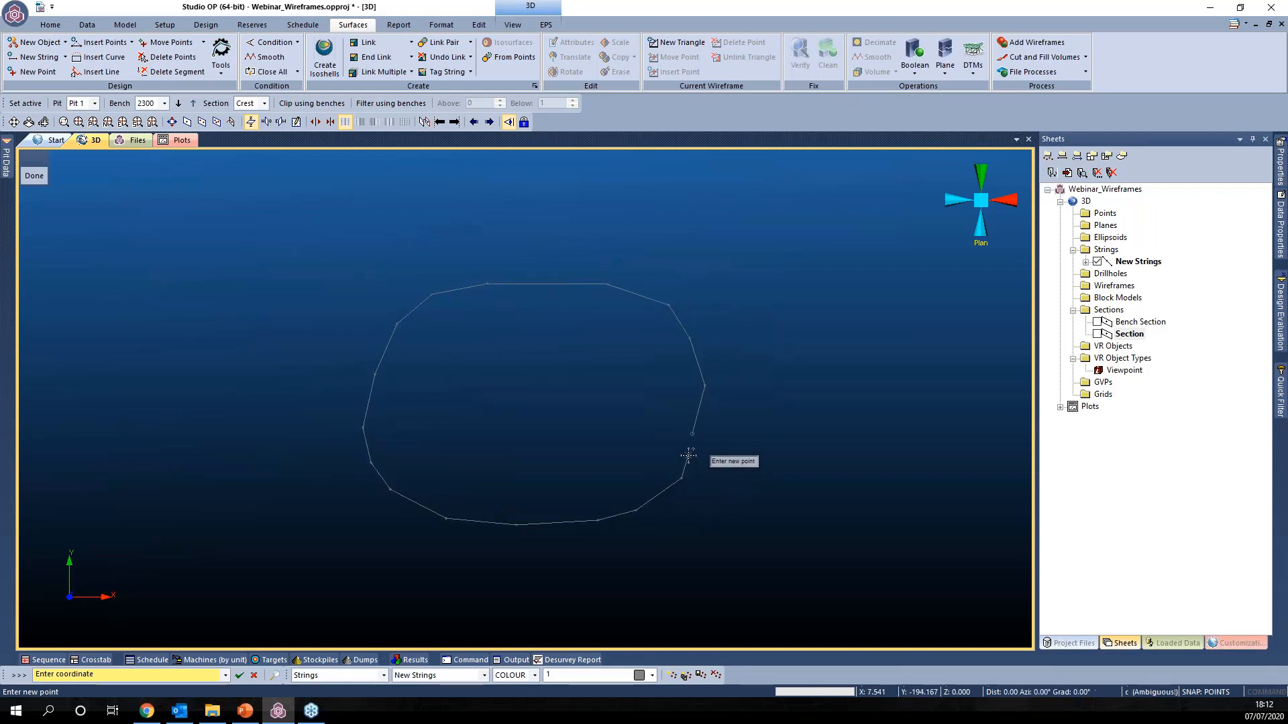
{"action": "left_click", "coordinate": [687, 456]}
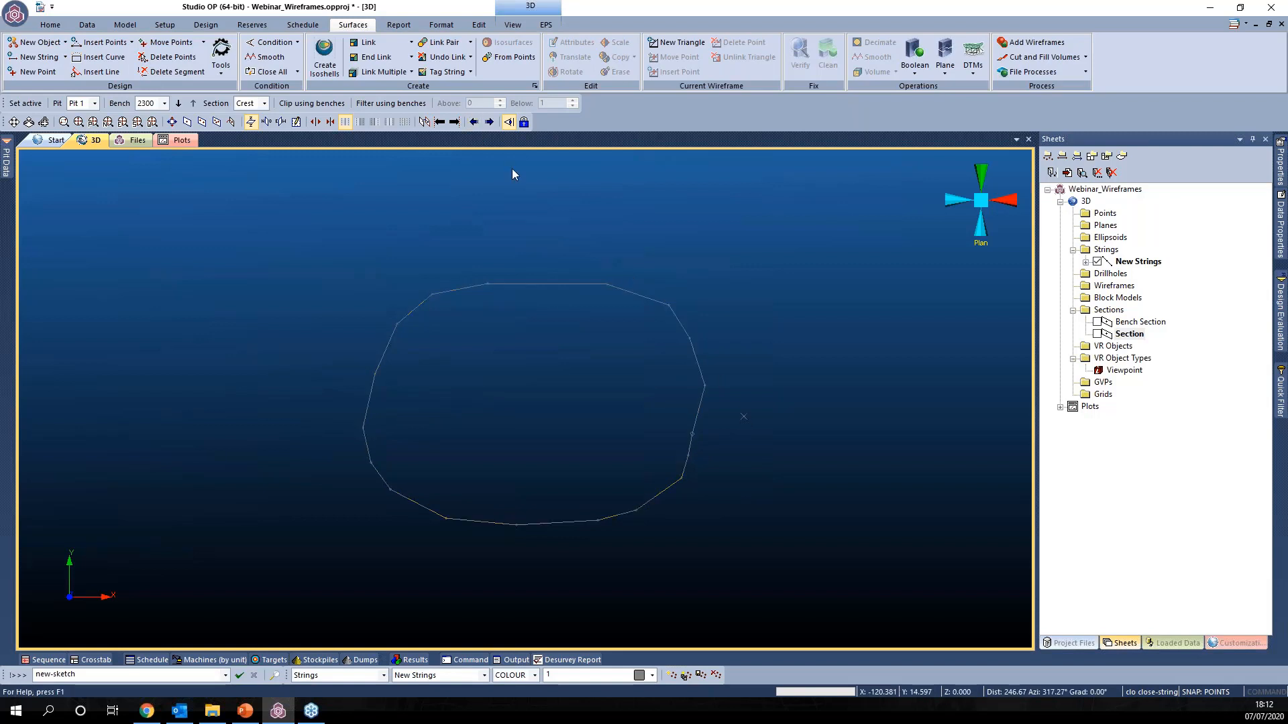
Step: Set the active section's reference point Z to 20
{"action": "left_click", "coordinate": [296, 121]}
{"action": "left_click", "coordinate": [613, 371]}
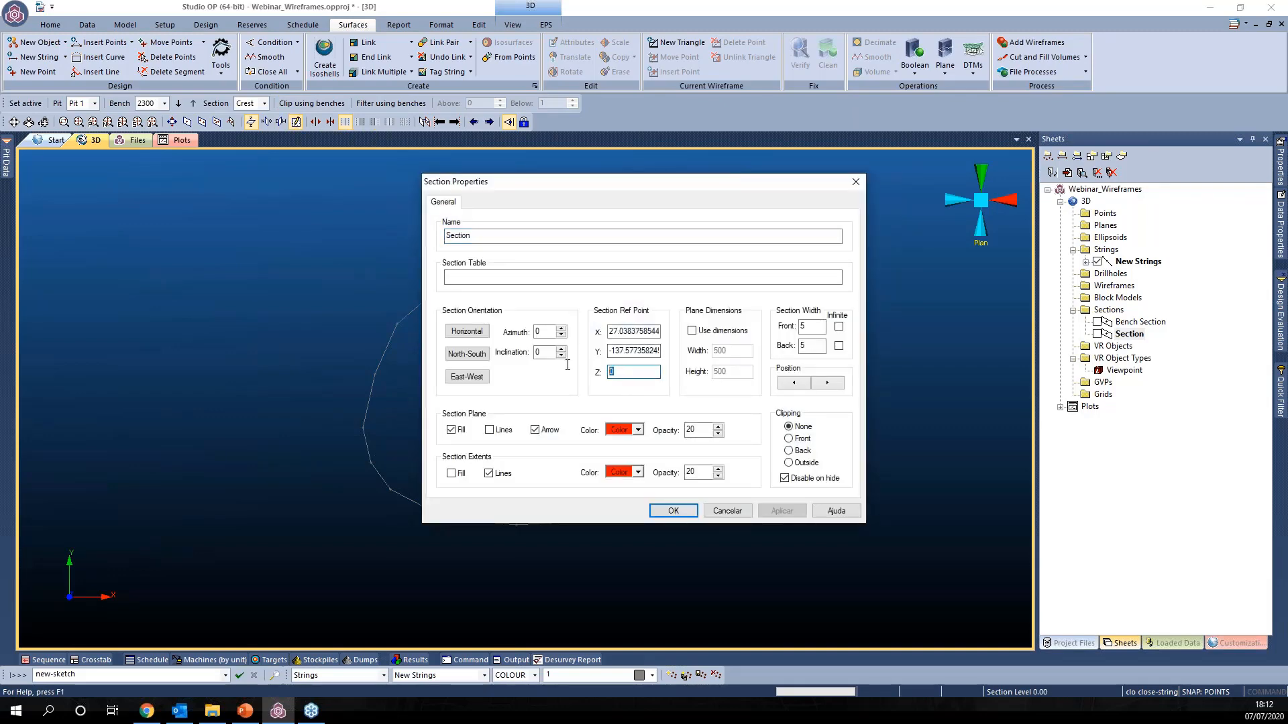
{"action": "type", "text": "20"}
{"action": "left_click", "coordinate": [672, 511]}
Step: Digitise a smaller closed string inside the first one at level 20, and clear the selection
{"action": "left_click", "coordinate": [623, 420]}
{"action": "left_click", "coordinate": [629, 382]}
{"action": "left_click", "coordinate": [623, 354]}
{"action": "left_click", "coordinate": [598, 328]}
{"action": "left_click", "coordinate": [493, 313]}
{"action": "left_click", "coordinate": [448, 326]}
{"action": "left_click", "coordinate": [405, 395]}
{"action": "left_click", "coordinate": [409, 446]}
{"action": "left_click", "coordinate": [448, 469]}
{"action": "left_click", "coordinate": [513, 481]}
{"action": "left_click", "coordinate": [576, 477]}
{"action": "type", "text": "clo"}
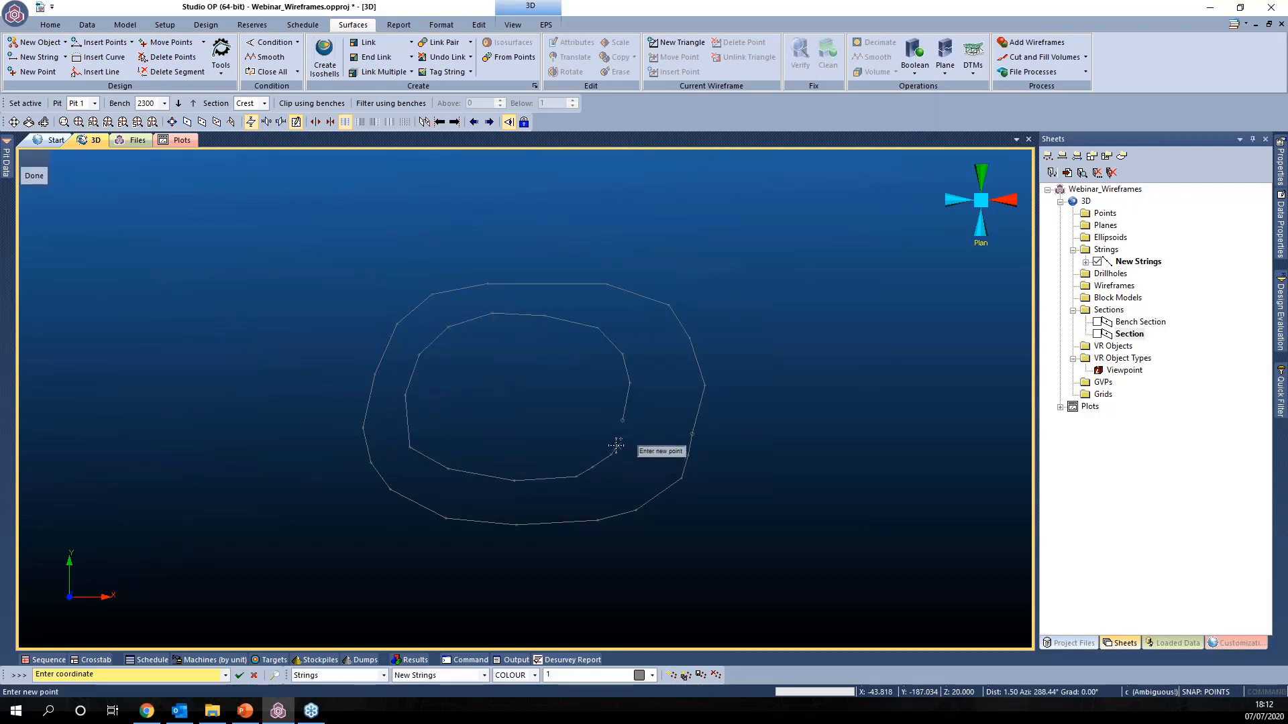
{"action": "left_click", "coordinate": [769, 456]}
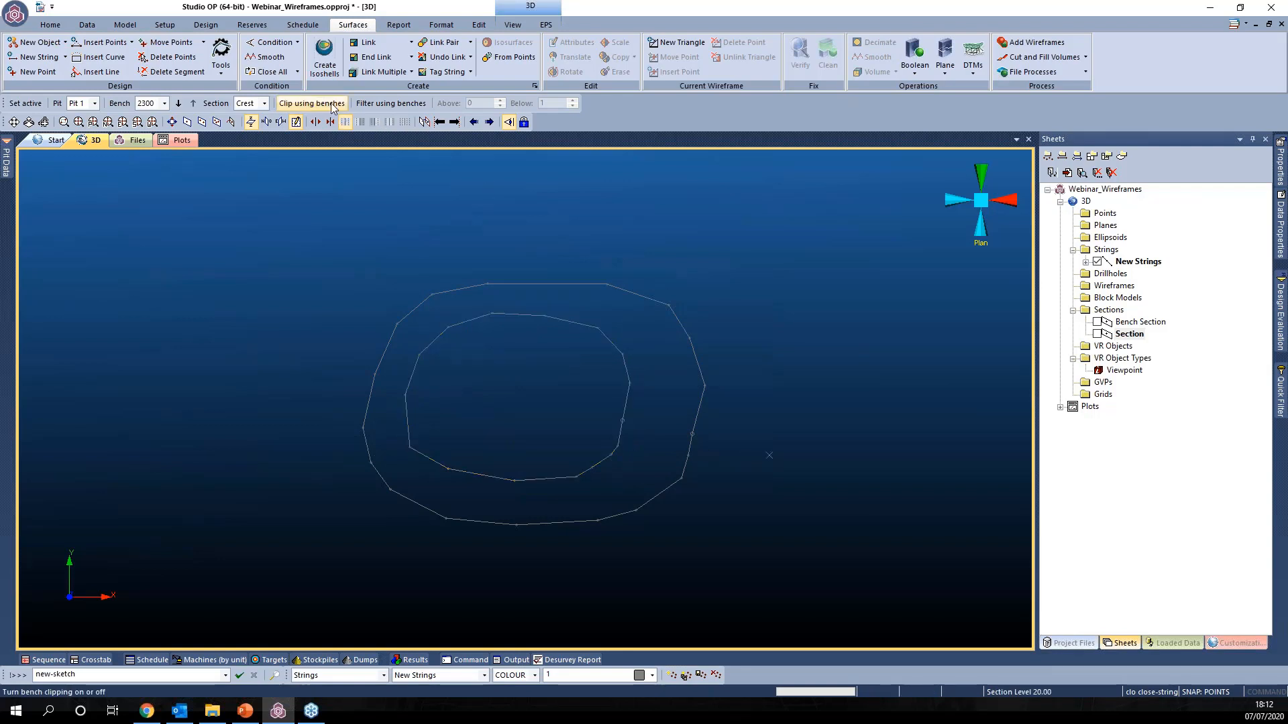
Step: Raise the active section's reference point Z to 40
{"action": "left_click", "coordinate": [296, 121]}
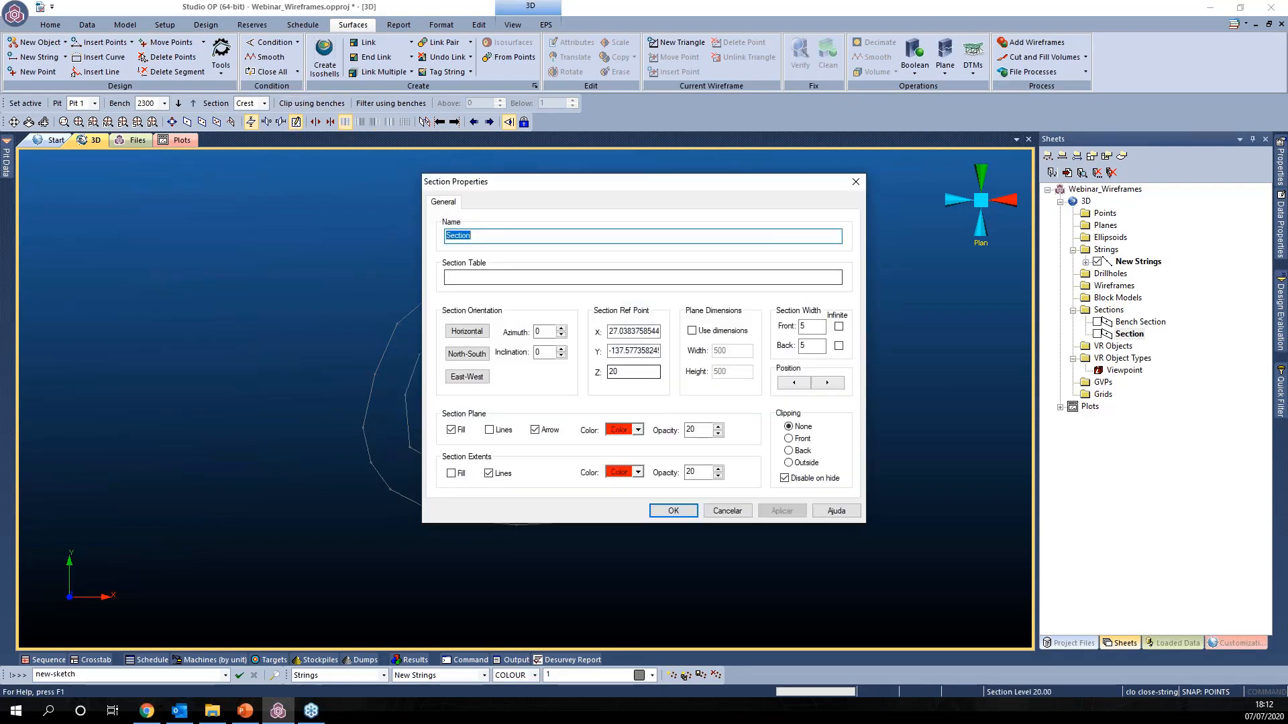
{"action": "double_click", "coordinate": [614, 372]}
{"action": "type", "text": "40"}
{"action": "left_click", "coordinate": [672, 511]}
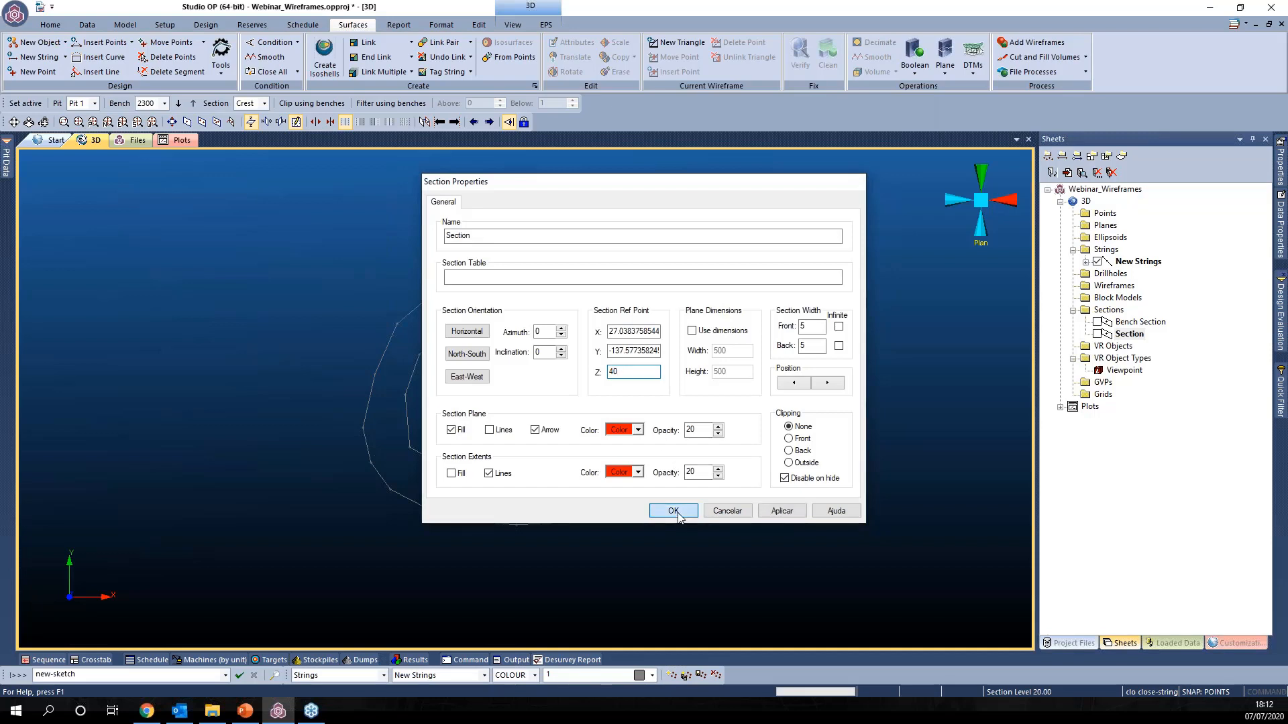
Step: Digitise a third, smallest string inside the other two at level 40 and close it with close-string
{"action": "key", "text": "n"}
{"action": "key", "text": "s"}
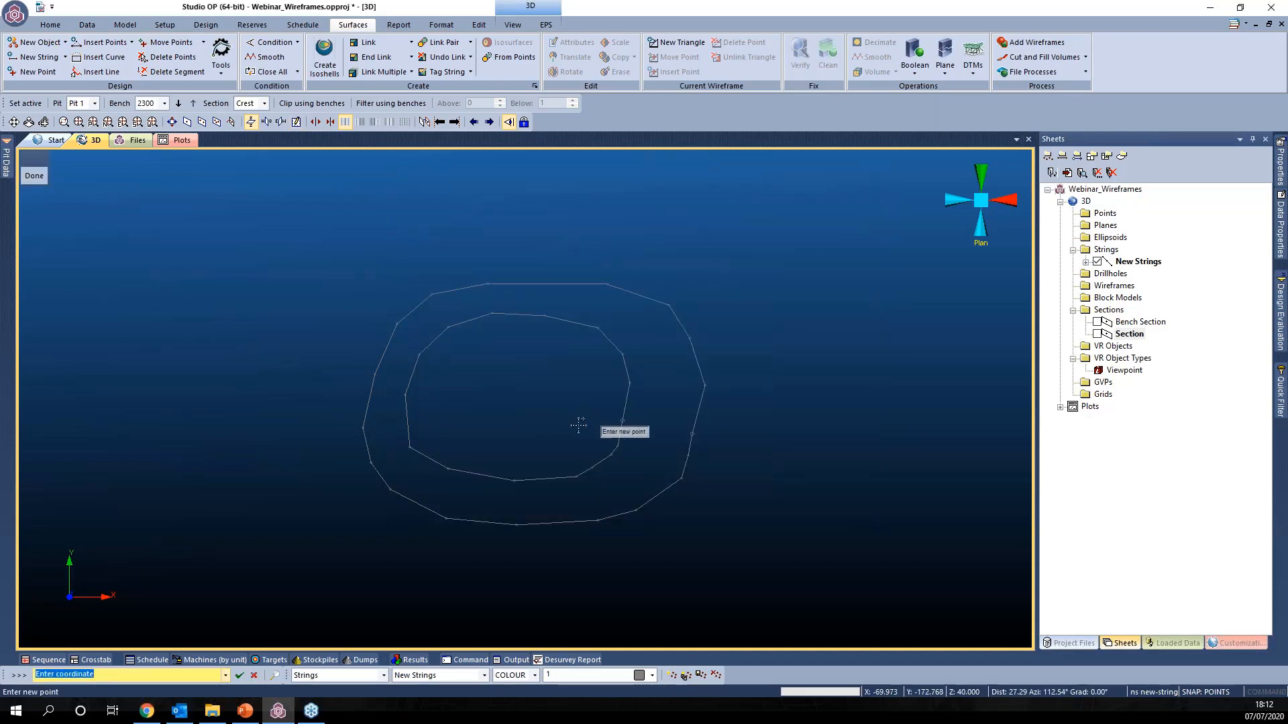
{"action": "left_click", "coordinate": [580, 394]}
{"action": "left_click", "coordinate": [563, 368]}
{"action": "left_click", "coordinate": [512, 349]}
{"action": "left_click", "coordinate": [467, 354]}
{"action": "left_click", "coordinate": [453, 373]}
{"action": "left_click", "coordinate": [443, 415]}
{"action": "left_click", "coordinate": [452, 429]}
{"action": "left_click", "coordinate": [508, 438]}
{"action": "left_click", "coordinate": [546, 432]}
{"action": "key", "text": "c"}
{"action": "key", "text": "l"}
{"action": "key", "text": "o"}
Step: Link the three closed strings in sequence, the top one to the middle one and on to the outermost one, into a wireframe
{"action": "left_click_drag", "start_coordinate": [542, 517], "coordinate": [522, 365], "text": "shift"}
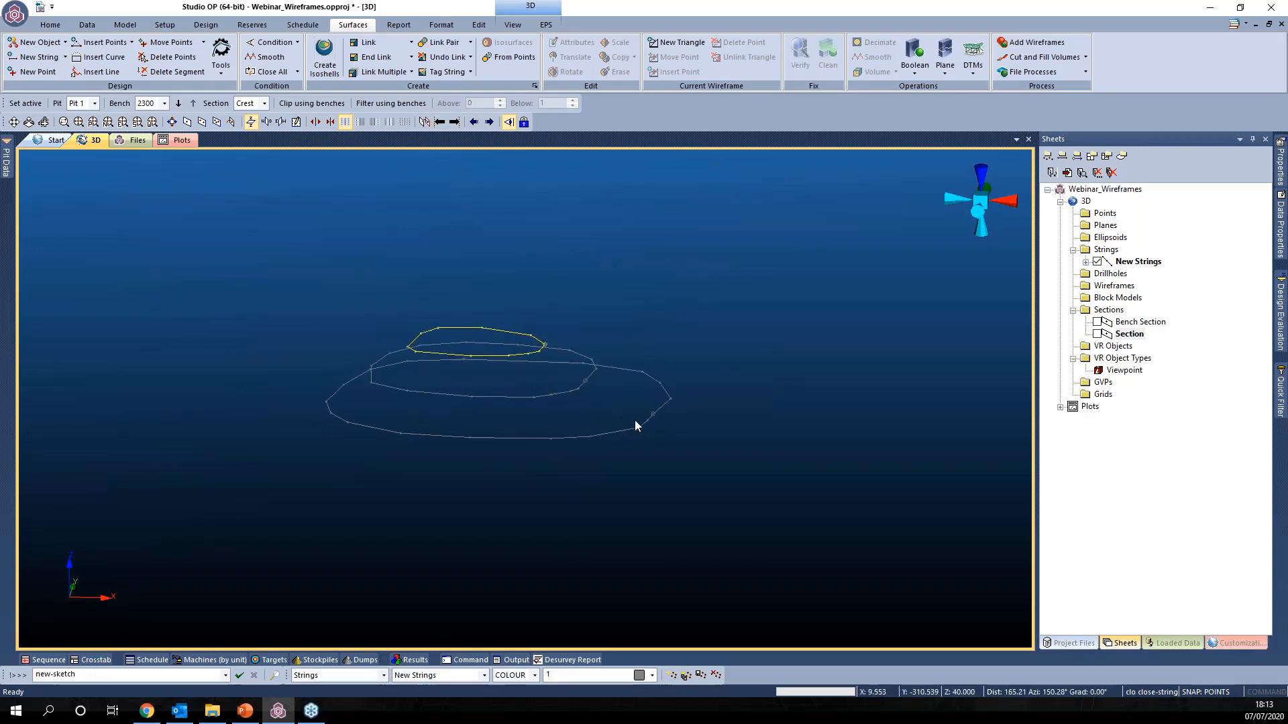
{"action": "left_click_drag", "start_coordinate": [425, 441], "coordinate": [739, 506], "text": "shift"}
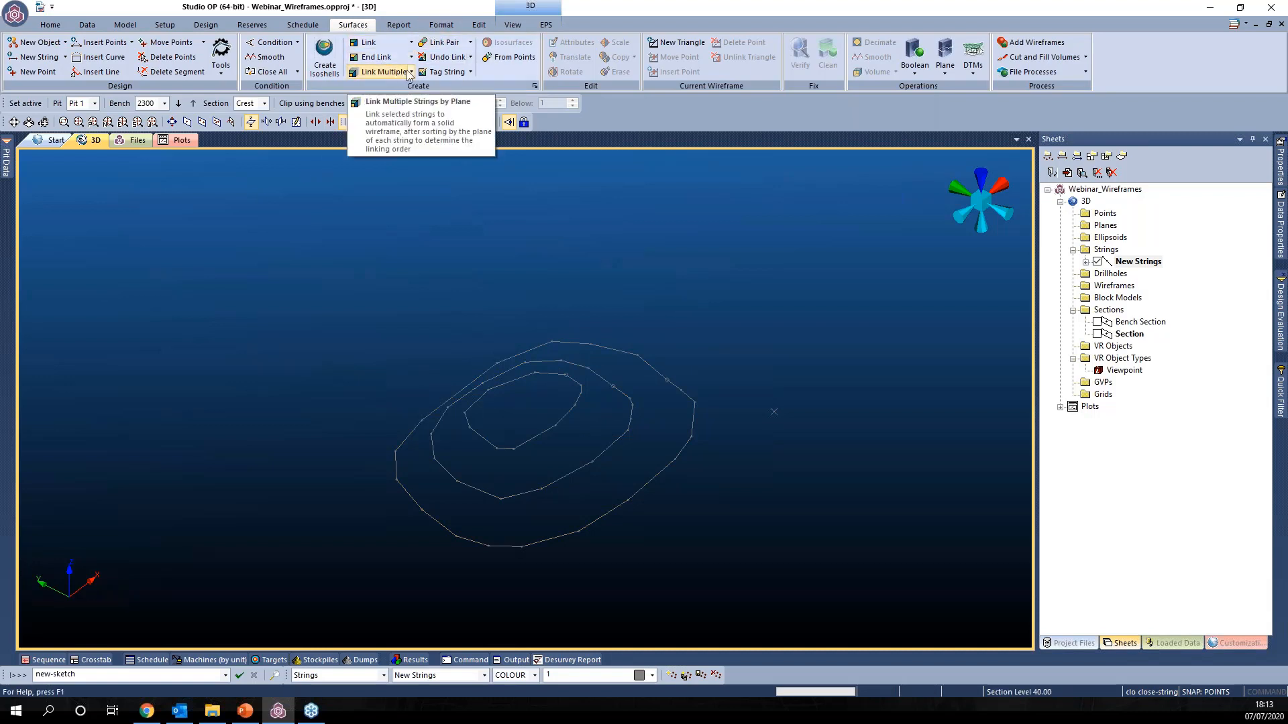
{"action": "left_click", "coordinate": [370, 44]}
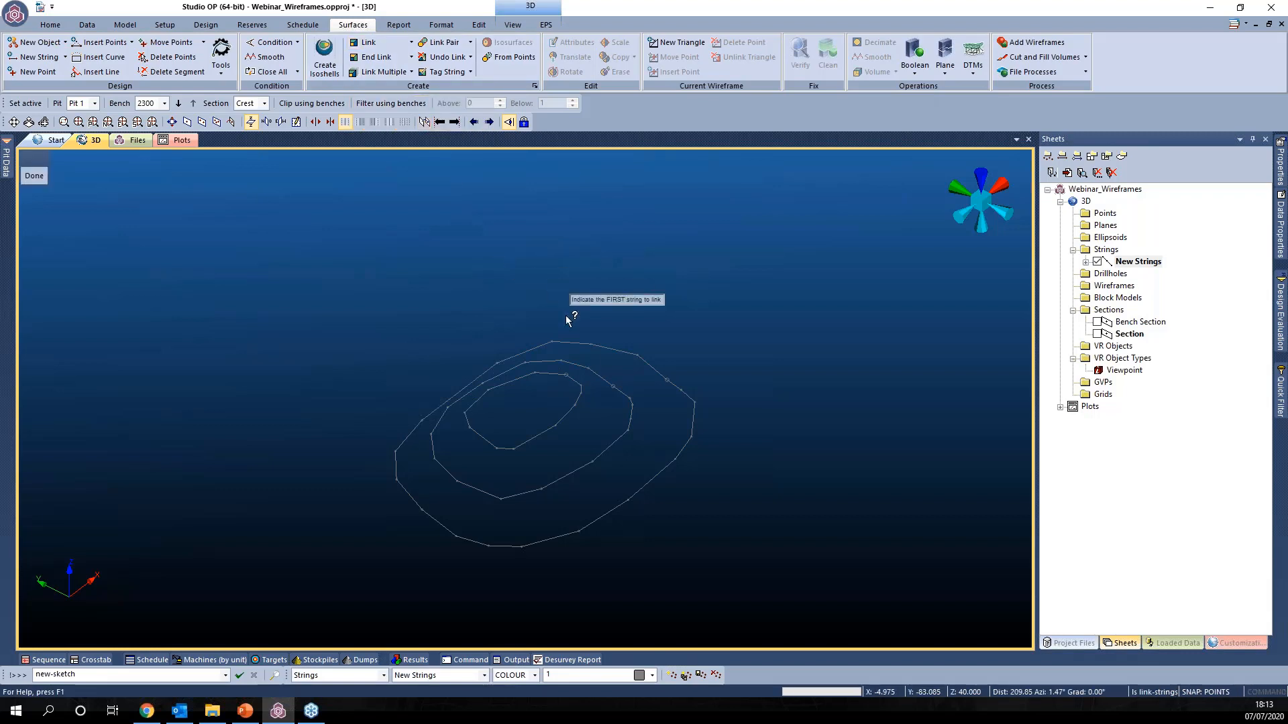
{"action": "left_click", "coordinate": [630, 435]}
{"action": "middle_click_drag", "start_coordinate": [640, 473], "coordinate": [628, 440]}
{"action": "scroll", "coordinate": [531, 427], "scroll_direction": "up", "scroll_amount": 3}
{"action": "middle_click_drag", "start_coordinate": [469, 475], "coordinate": [552, 463]}
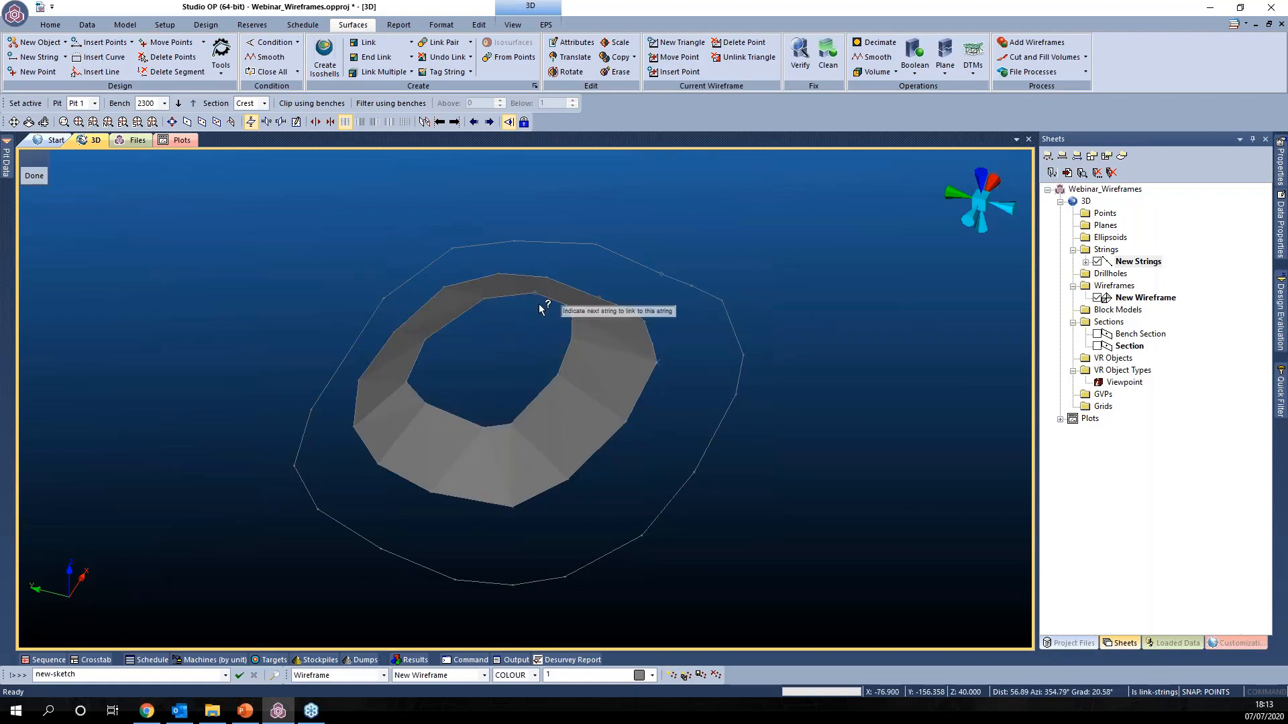
{"action": "left_click", "coordinate": [697, 474]}
{"action": "mouse_move", "coordinate": [684, 481]}
{"action": "middle_mouse_down"}
{"action": "mouse_move", "coordinate": [581, 431]}
{"action": "mouse_move", "coordinate": [618, 402]}
{"action": "mouse_move", "coordinate": [722, 413]}
{"action": "mouse_move", "coordinate": [696, 448]}
{"action": "mouse_move", "coordinate": [604, 471]}
{"action": "mouse_move", "coordinate": [684, 462]}
{"action": "middle_mouse_up"}
{"action": "middle_click_drag", "start_coordinate": [488, 367], "coordinate": [572, 388]}
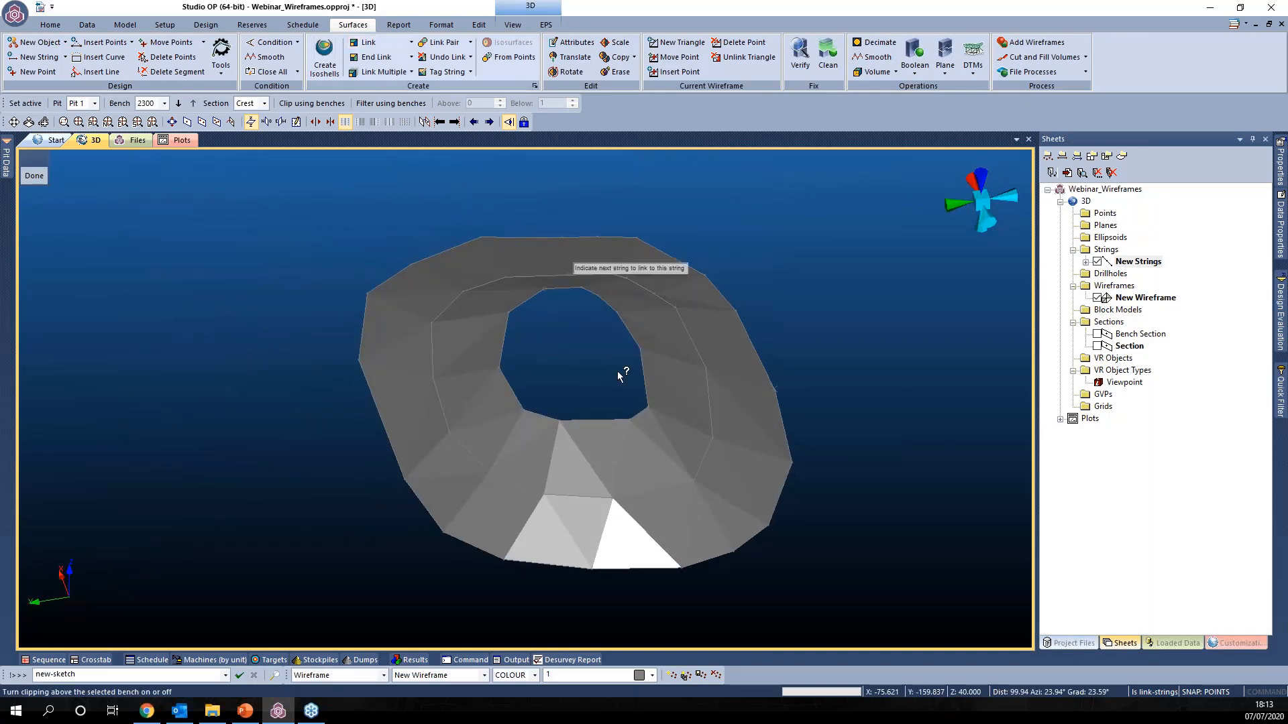
Step: Close the wireframe into a solid by end-linking its top and bottom strings, and hide the New Strings object
{"action": "middle_click_drag", "start_coordinate": [652, 441], "coordinate": [603, 301]}
{"action": "left_click", "coordinate": [375, 65]}
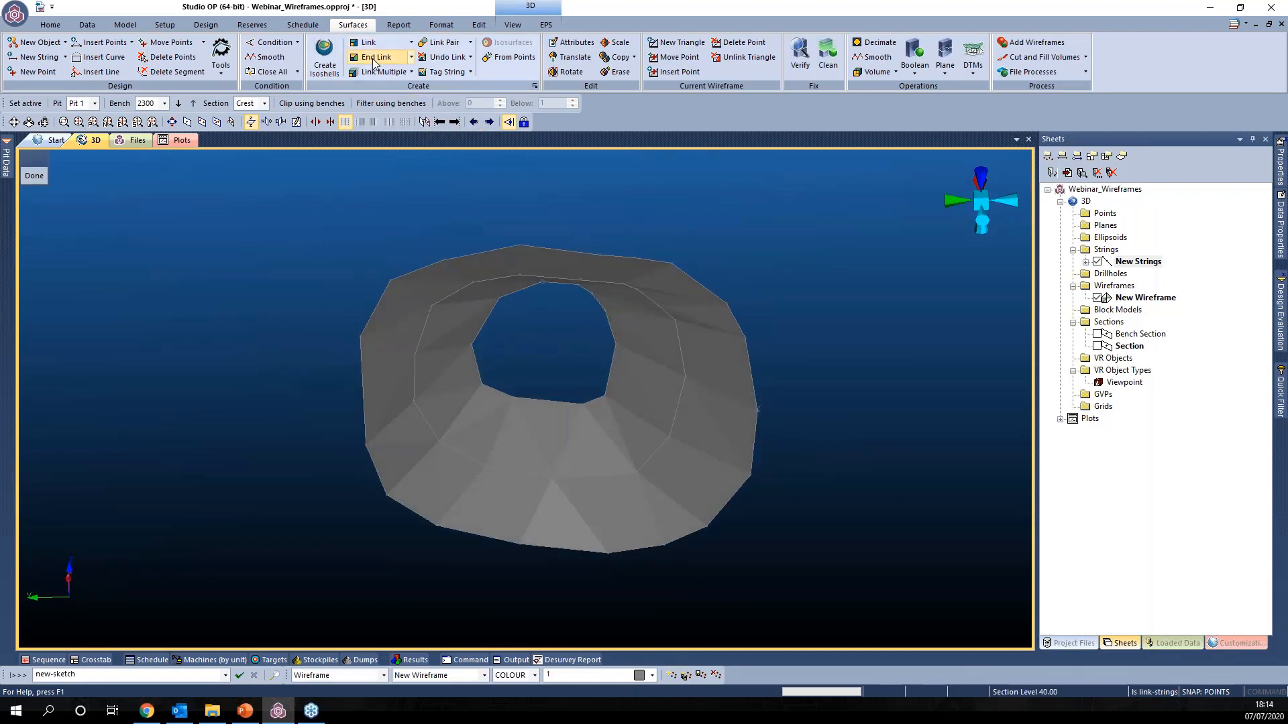
{"action": "left_click", "coordinate": [617, 354]}
{"action": "middle_click_drag", "start_coordinate": [697, 407], "coordinate": [733, 452]}
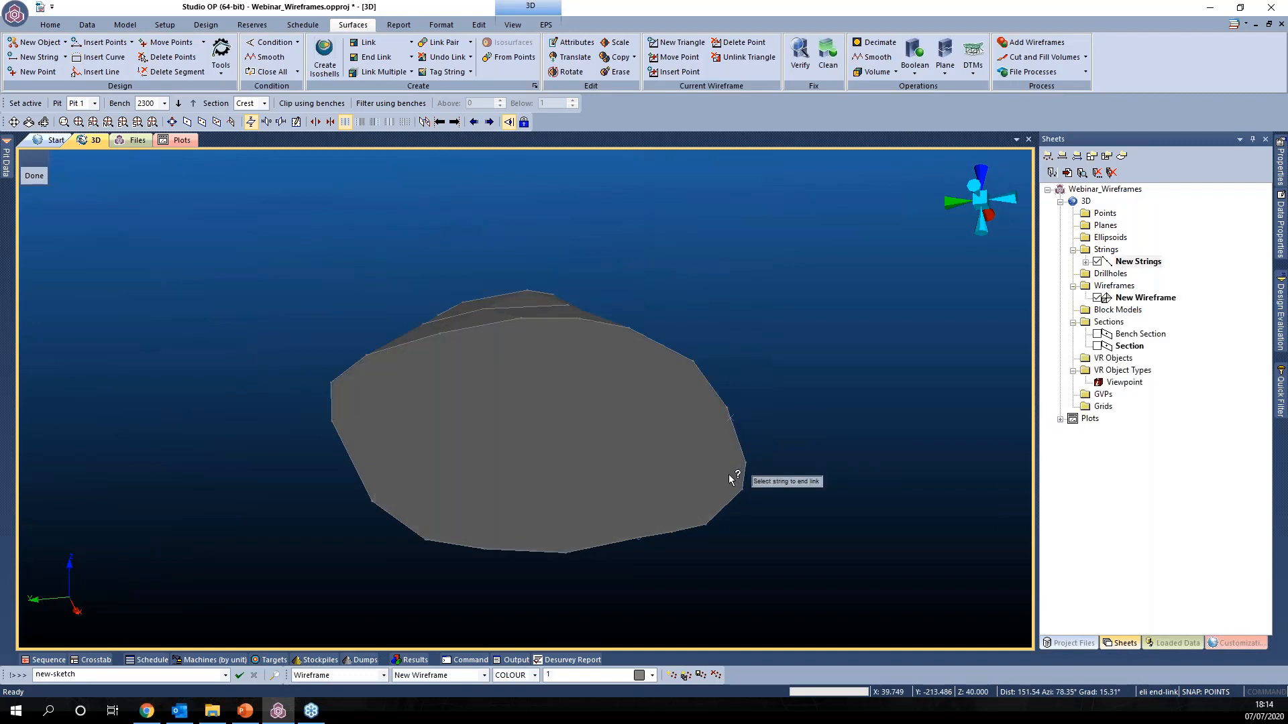
{"action": "middle_click_drag", "start_coordinate": [555, 431], "coordinate": [541, 231]}
{"action": "left_click", "coordinate": [1098, 261]}
{"action": "middle_click_drag", "start_coordinate": [912, 350], "coordinate": [553, 480]}
Step: Save the new wireframe as the Datamine file vulcao_tr in the project folder
{"action": "right_click", "coordinate": [1145, 299]}
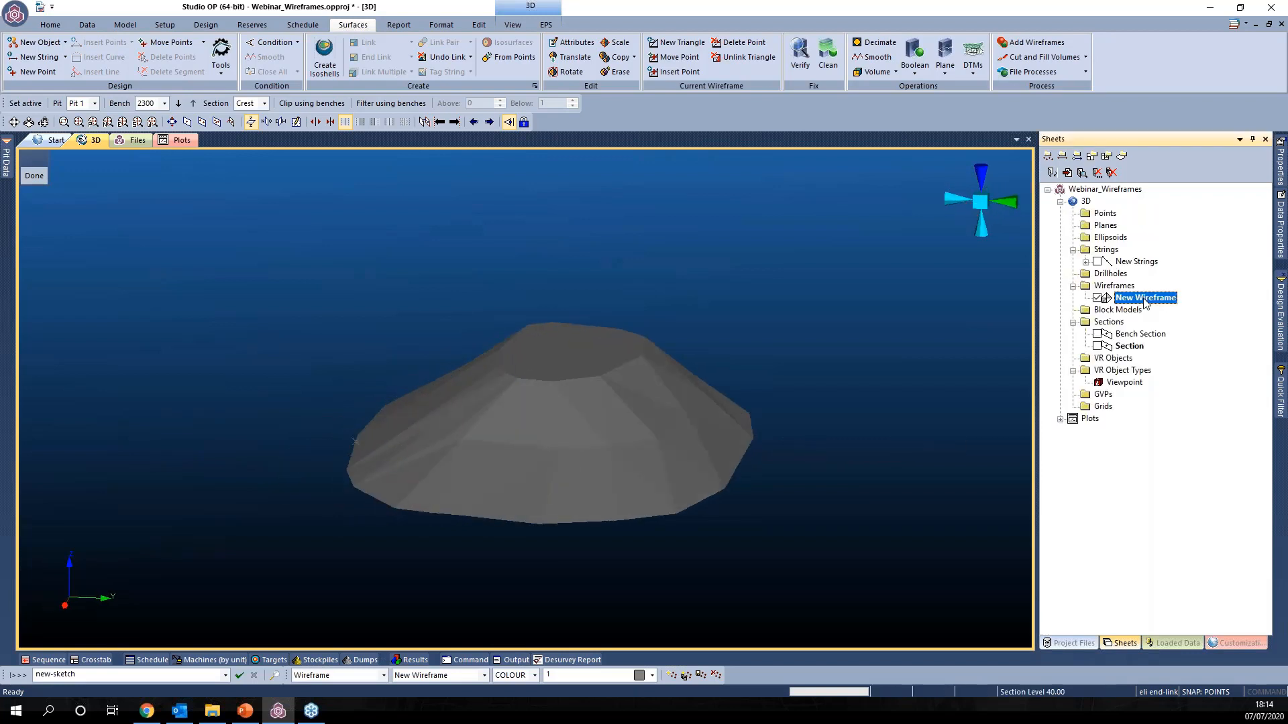
{"action": "mouse_move", "coordinate": [1161, 323]}
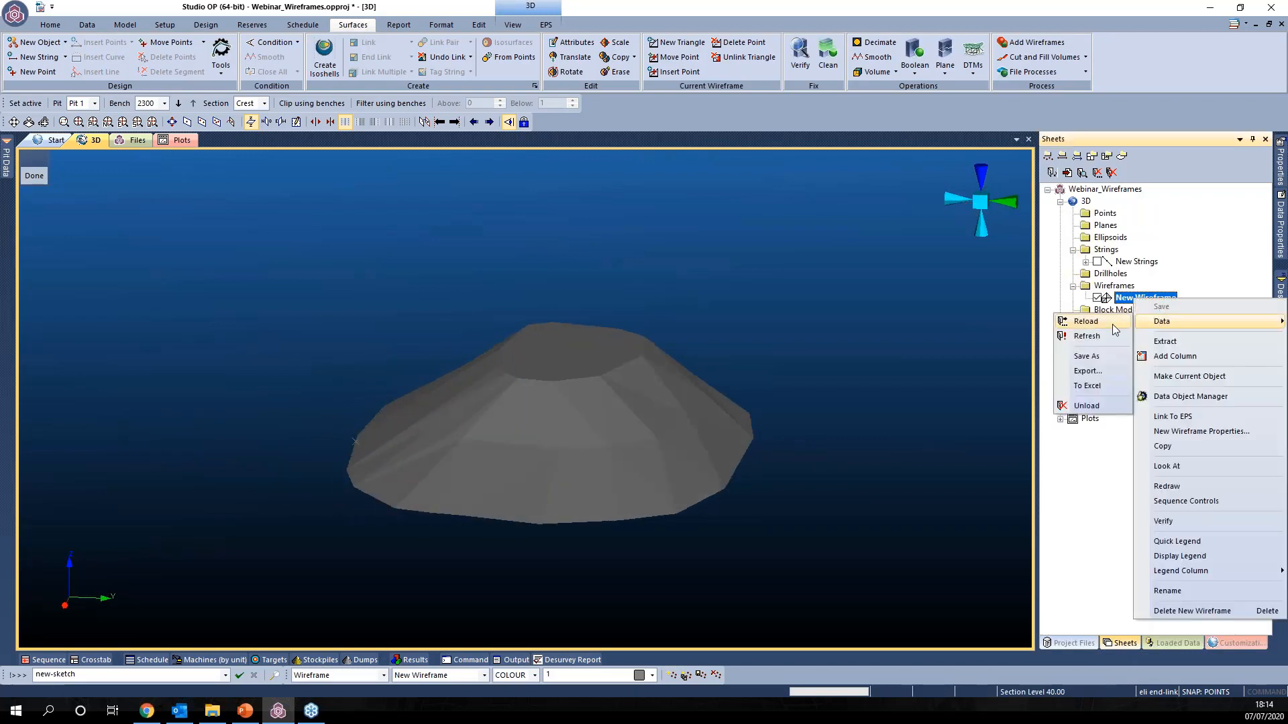
{"action": "left_click", "coordinate": [1103, 358]}
{"action": "left_click", "coordinate": [597, 358]}
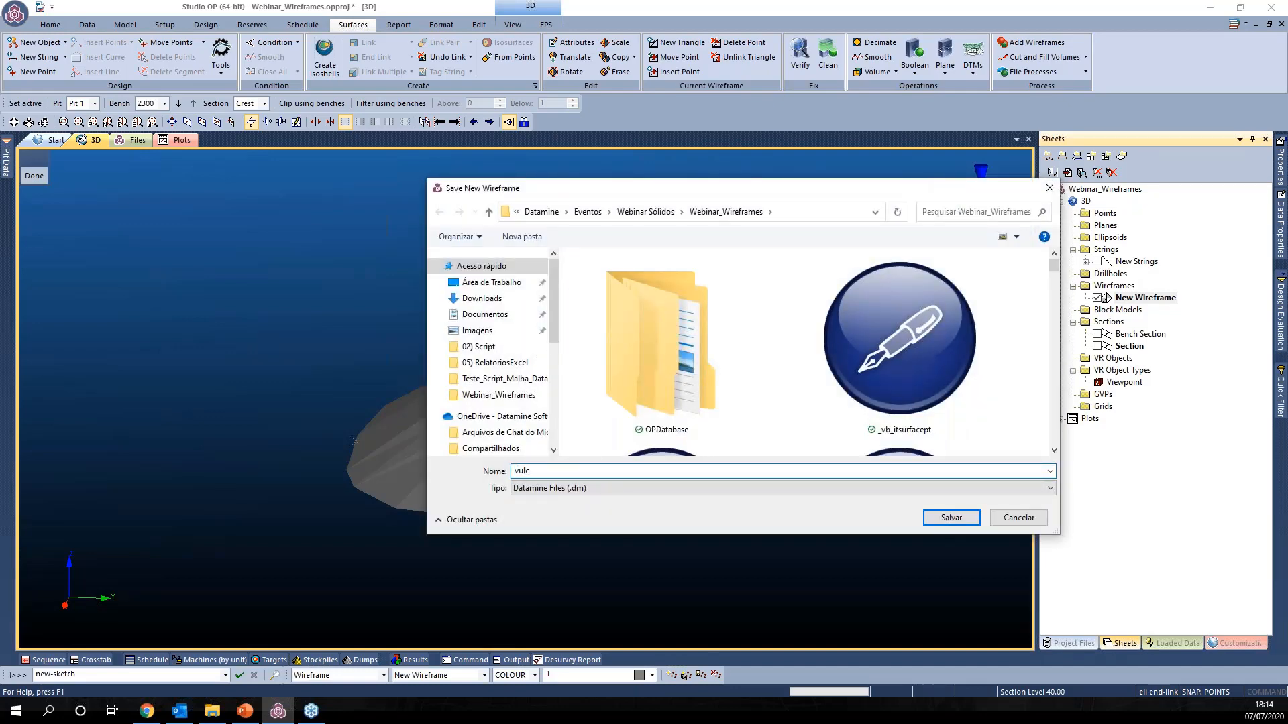
{"action": "type", "text": "vulcao_tr"}
{"action": "key", "text": "Return"}
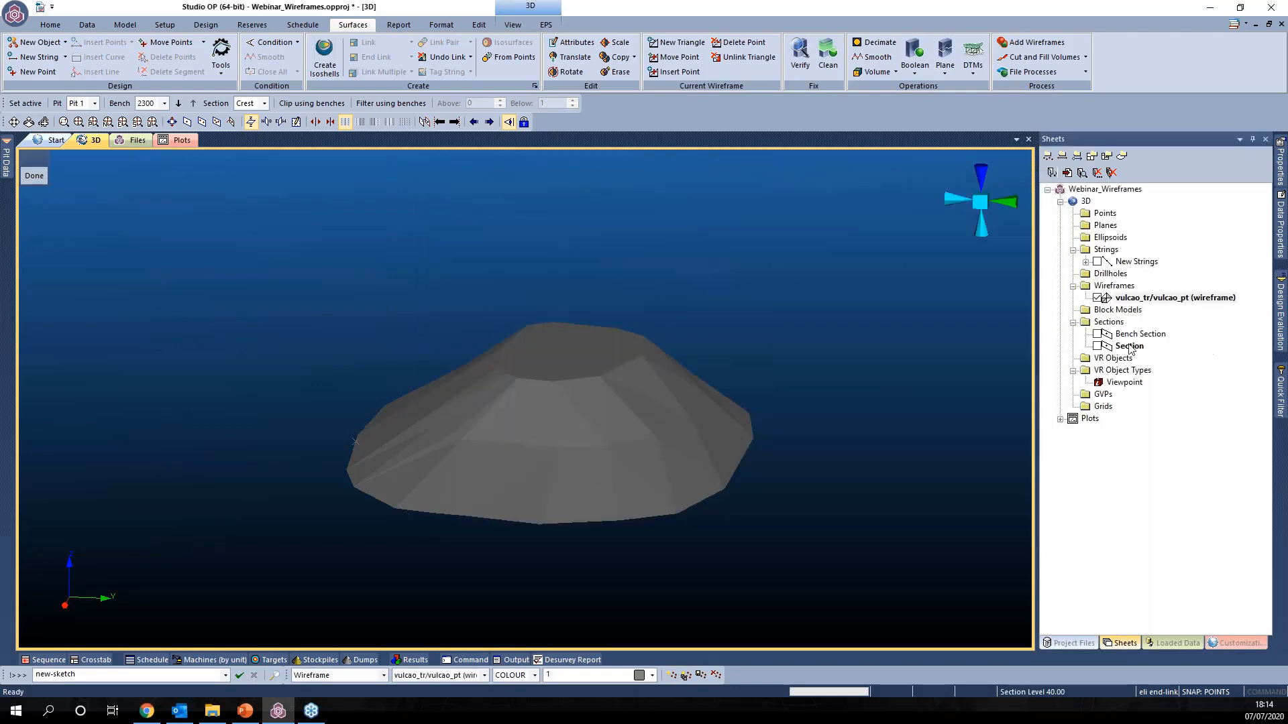
Step: Display the New Strings object again, hide the vulcao_tr wireframe and leave the End Link command
{"action": "middle_click_drag", "start_coordinate": [604, 481], "coordinate": [644, 470]}
{"action": "left_click", "coordinate": [1098, 262]}
{"action": "left_click", "coordinate": [1098, 262]}
{"action": "left_click", "coordinate": [1098, 262]}
{"action": "left_click", "coordinate": [1098, 262]}
{"action": "left_click", "coordinate": [1098, 262]}
{"action": "left_click", "coordinate": [1098, 298]}
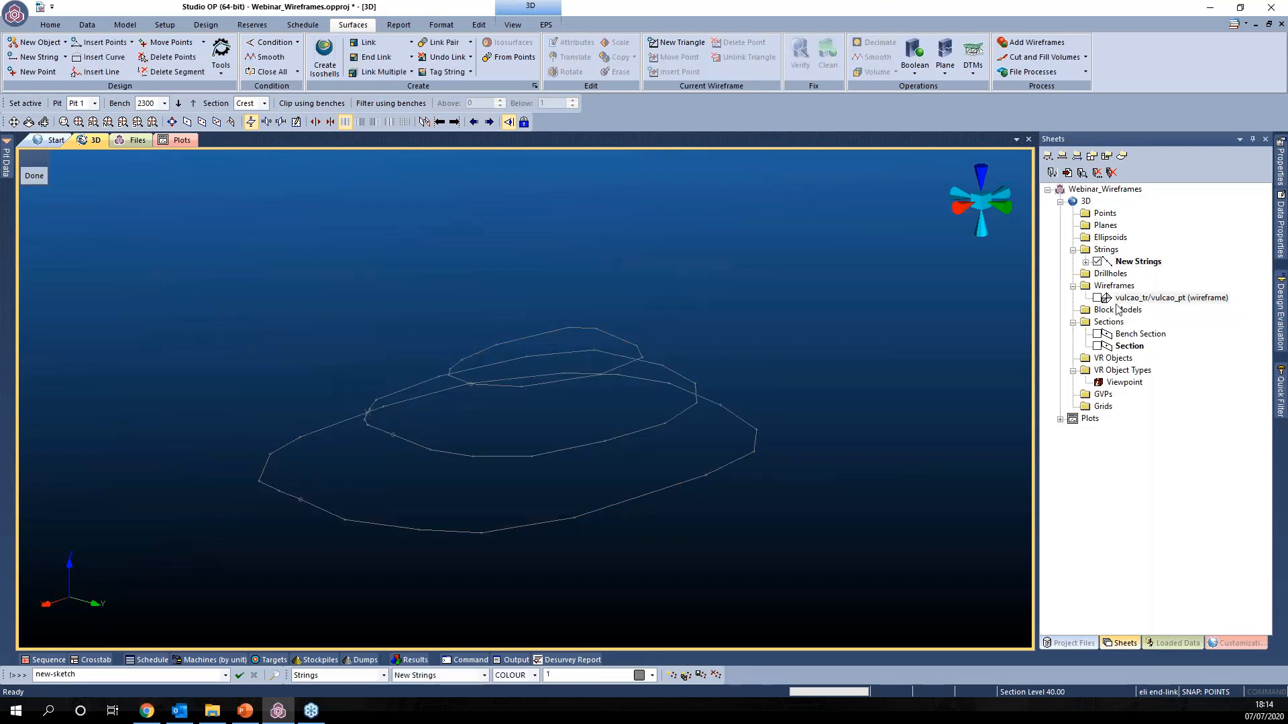
{"action": "left_click", "coordinate": [1142, 299]}
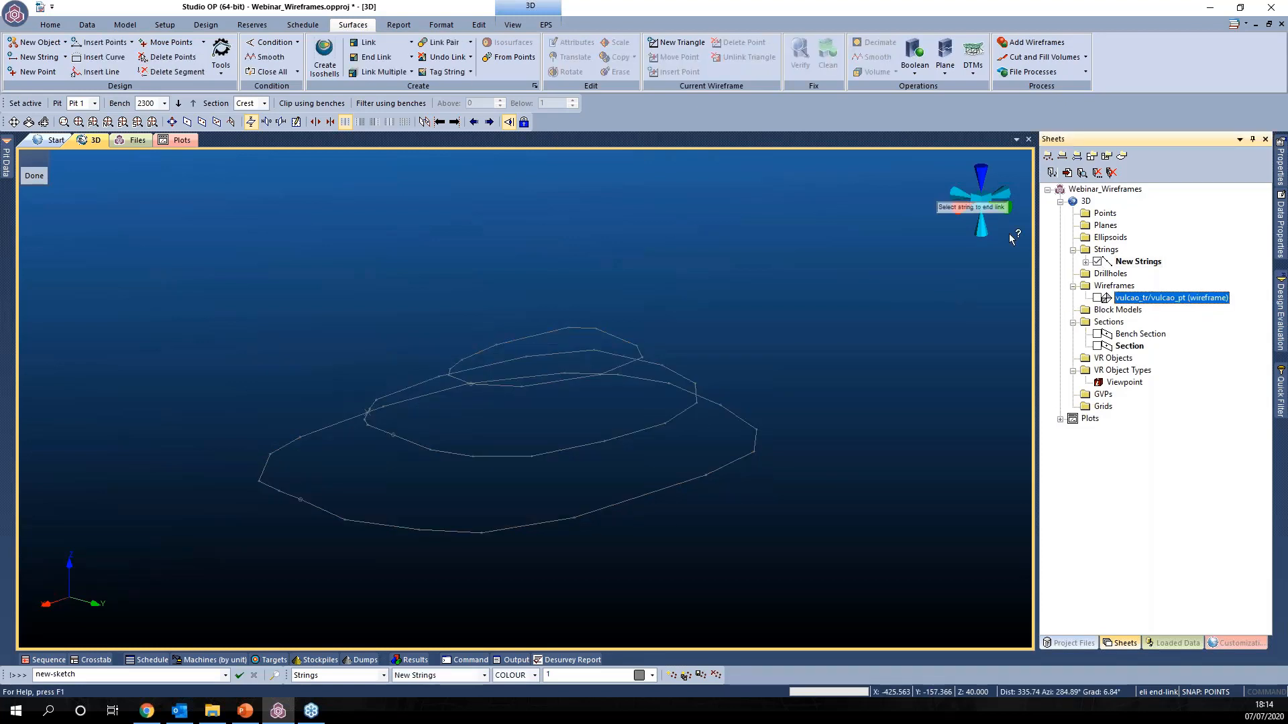
{"action": "middle_click_drag", "start_coordinate": [698, 342], "coordinate": [425, 110]}
{"action": "key", "text": "Escape"}
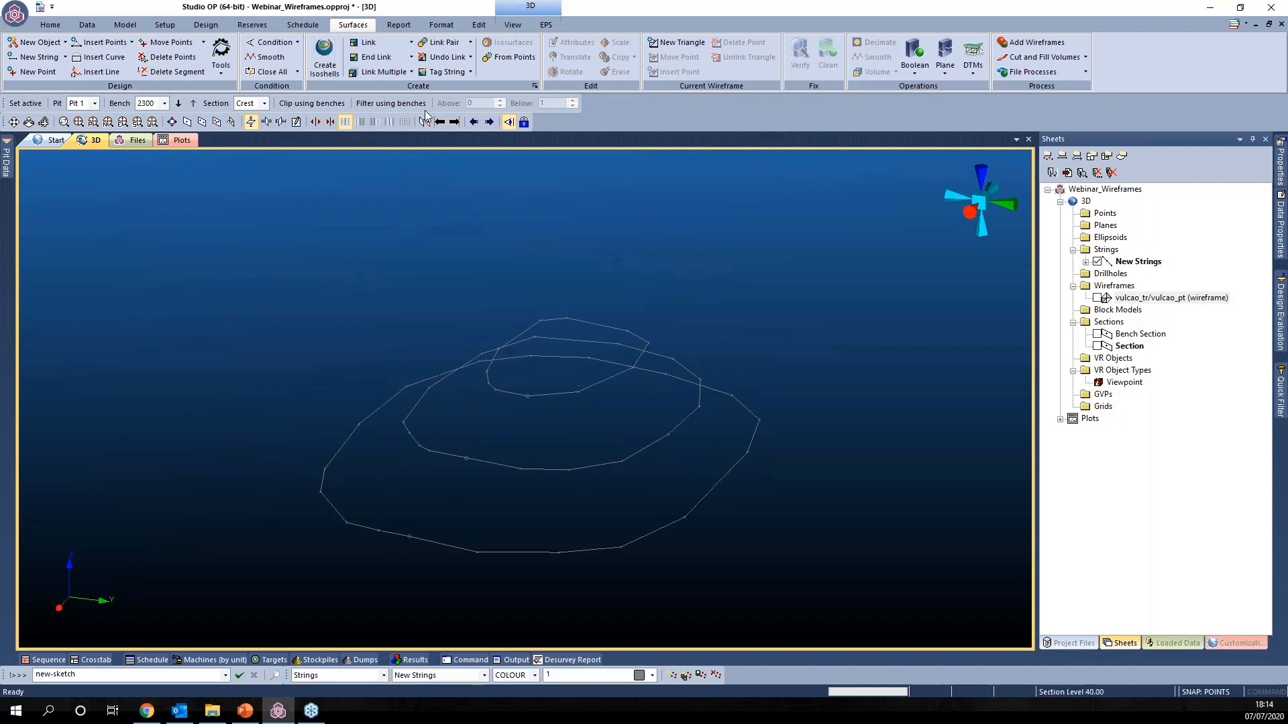
Step: Select all three strings and link them by plane into a second wireframe in one operation with Link Multiple
{"action": "left_click_drag", "start_coordinate": [561, 378], "coordinate": [664, 554]}
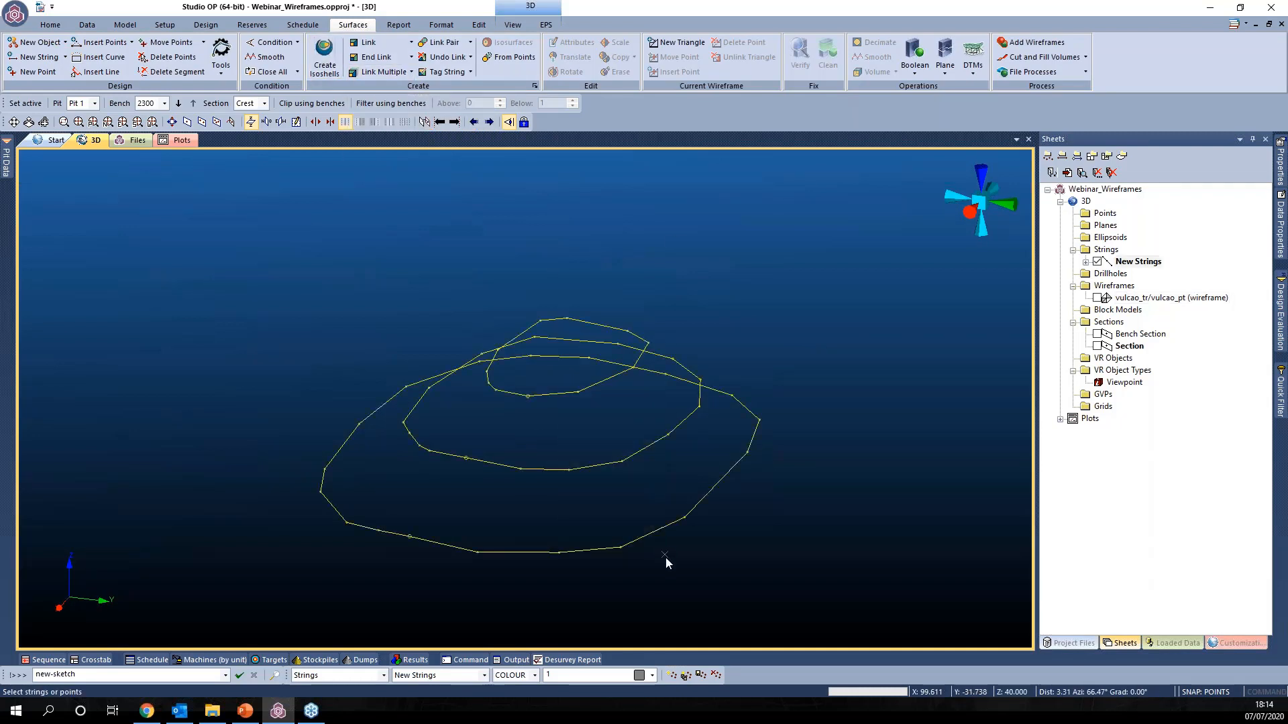
{"action": "left_click", "coordinate": [374, 72]}
{"action": "left_click", "coordinate": [607, 390]}
{"action": "mouse_move", "coordinate": [754, 437]}
{"action": "left_mouse_down"}
{"action": "mouse_move", "coordinate": [718, 409]}
{"action": "mouse_move", "coordinate": [626, 380]}
{"action": "mouse_move", "coordinate": [621, 405]}
{"action": "mouse_move", "coordinate": [690, 422]}
{"action": "mouse_move", "coordinate": [581, 435]}
{"action": "mouse_move", "coordinate": [657, 430]}
{"action": "left_mouse_up"}
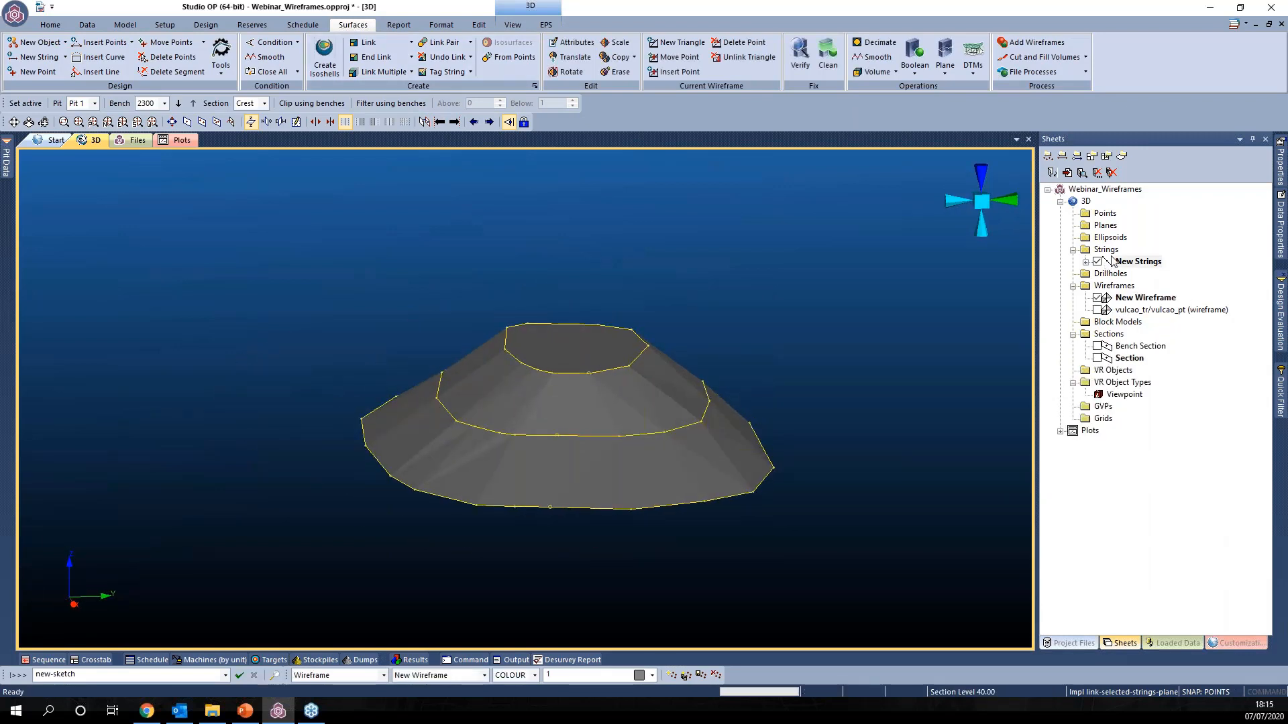
{"action": "left_click_drag", "start_coordinate": [813, 373], "coordinate": [668, 355]}
{"action": "left_click", "coordinate": [1142, 300]}
{"action": "left_click_drag", "start_coordinate": [493, 369], "coordinate": [615, 405]}
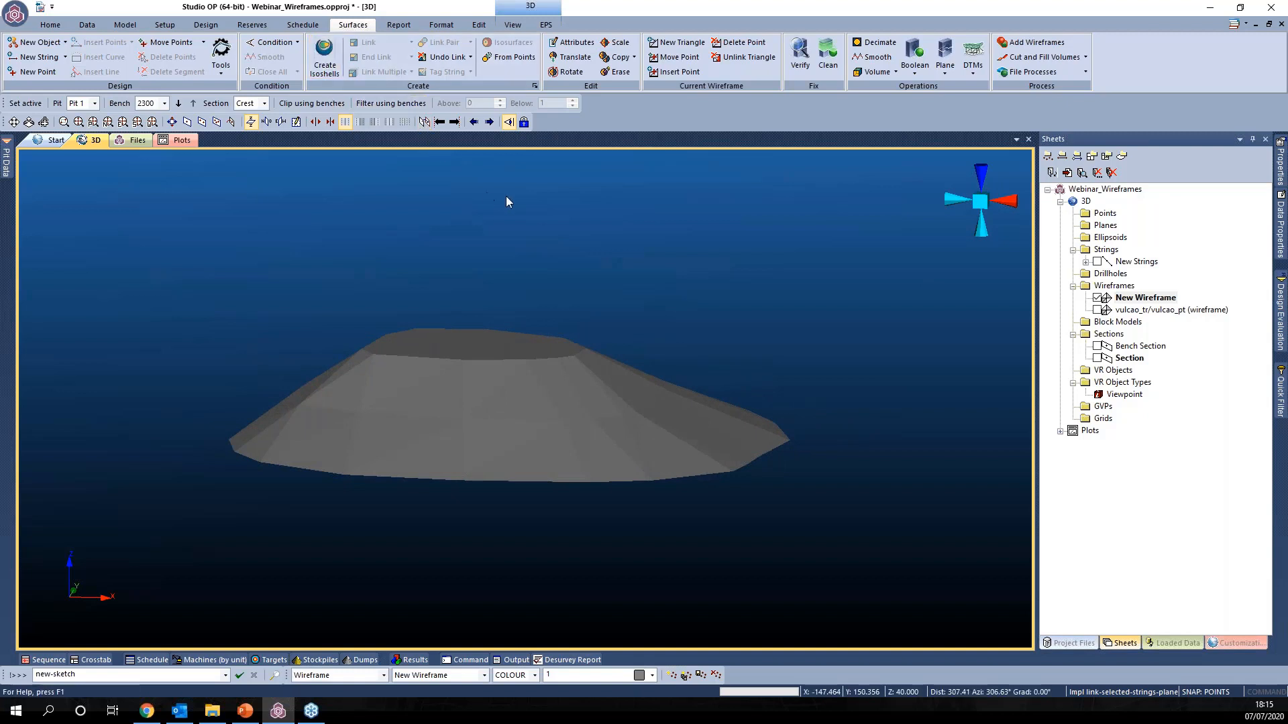
{"action": "left_click", "coordinate": [1097, 261]}
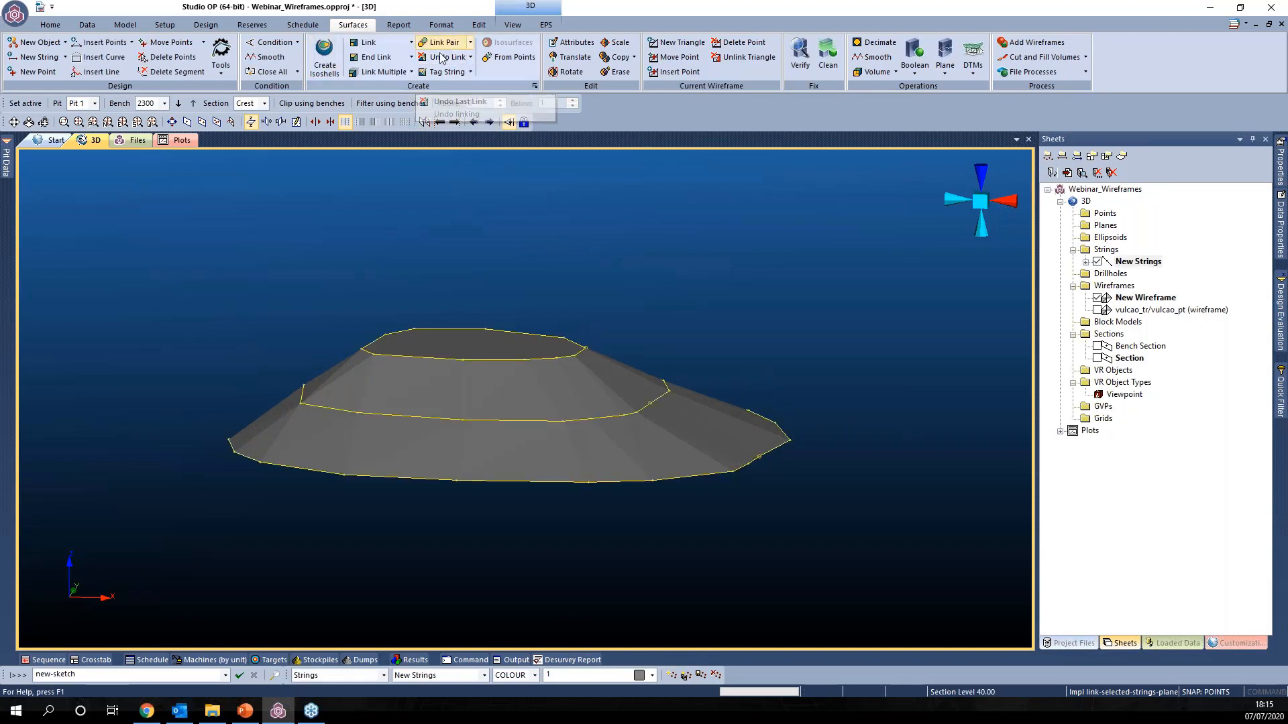
Step: Erase the link between the top and middle strings of the second wireframe with Unlink Wireframe, keeping the other links
{"action": "left_click", "coordinate": [472, 58]}
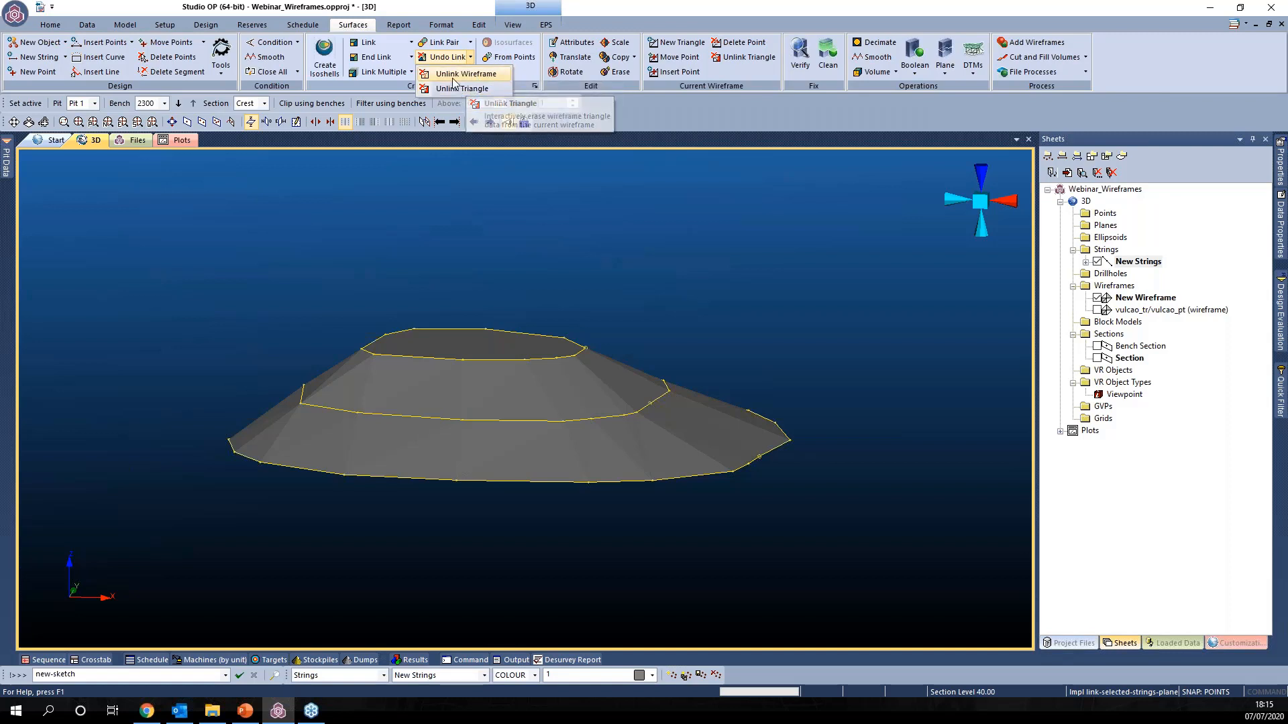
{"action": "left_click", "coordinate": [463, 74]}
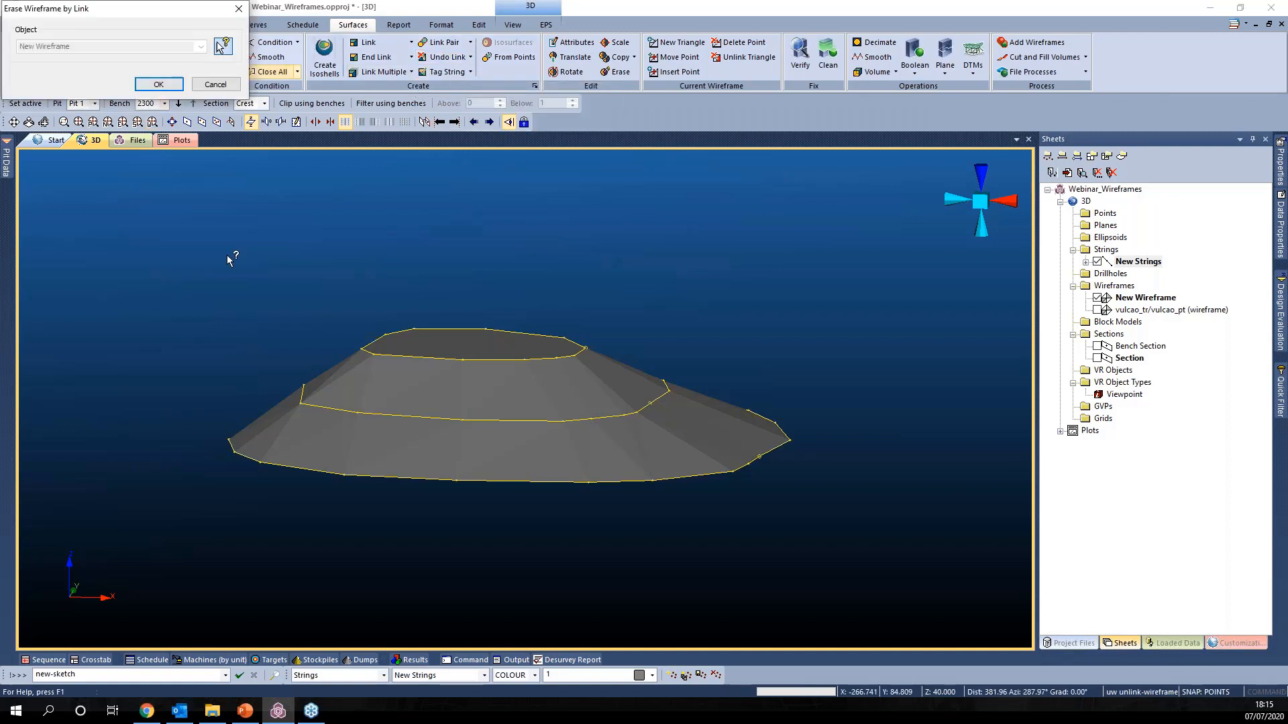
{"action": "left_click", "coordinate": [548, 392]}
{"action": "left_click", "coordinate": [159, 85]}
{"action": "left_click", "coordinate": [186, 85]}
{"action": "mouse_move", "coordinate": [561, 339]}
{"action": "left_mouse_down"}
{"action": "mouse_move", "coordinate": [336, 328]}
{"action": "mouse_move", "coordinate": [612, 350]}
{"action": "mouse_move", "coordinate": [512, 368]}
{"action": "mouse_move", "coordinate": [612, 365]}
{"action": "mouse_move", "coordinate": [405, 343]}
{"action": "left_mouse_up"}
{"action": "left_click", "coordinate": [169, 88]}
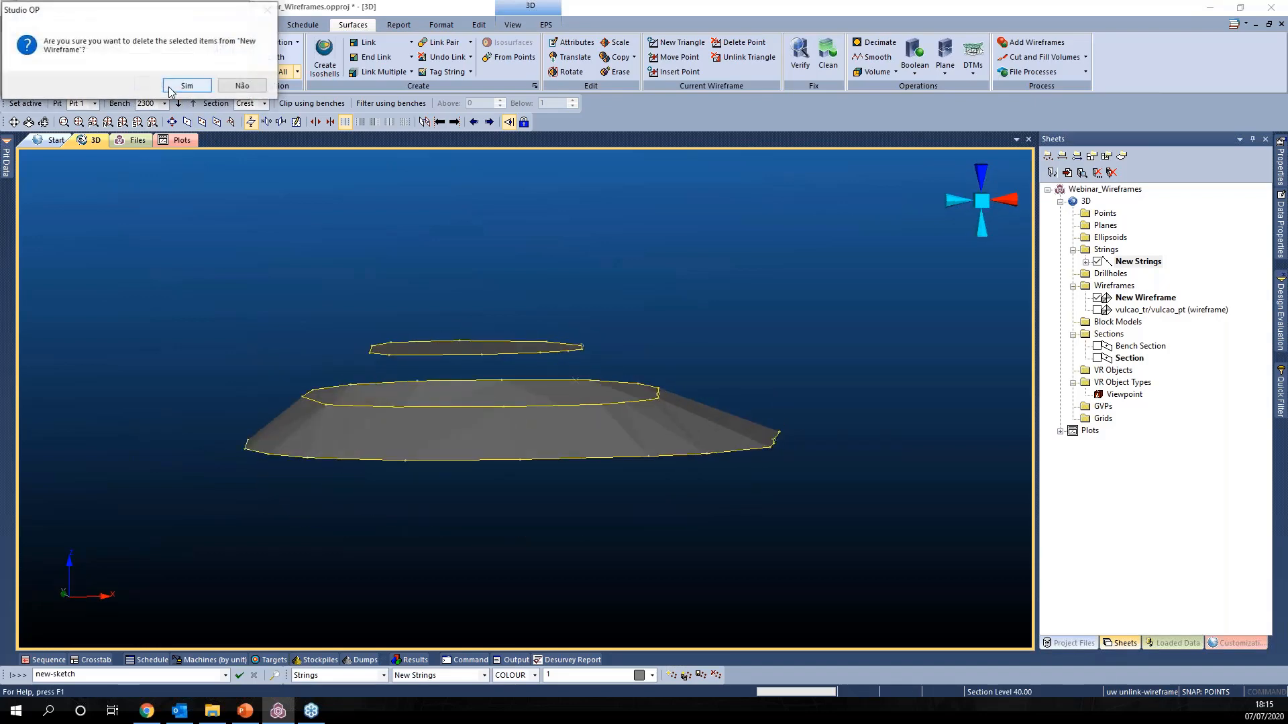
{"action": "left_click", "coordinate": [243, 86]}
{"action": "left_click", "coordinate": [240, 9]}
Step: Delete individual triangles from the lower slope of the second wireframe with Unlink Triangle
{"action": "left_click", "coordinate": [471, 58]}
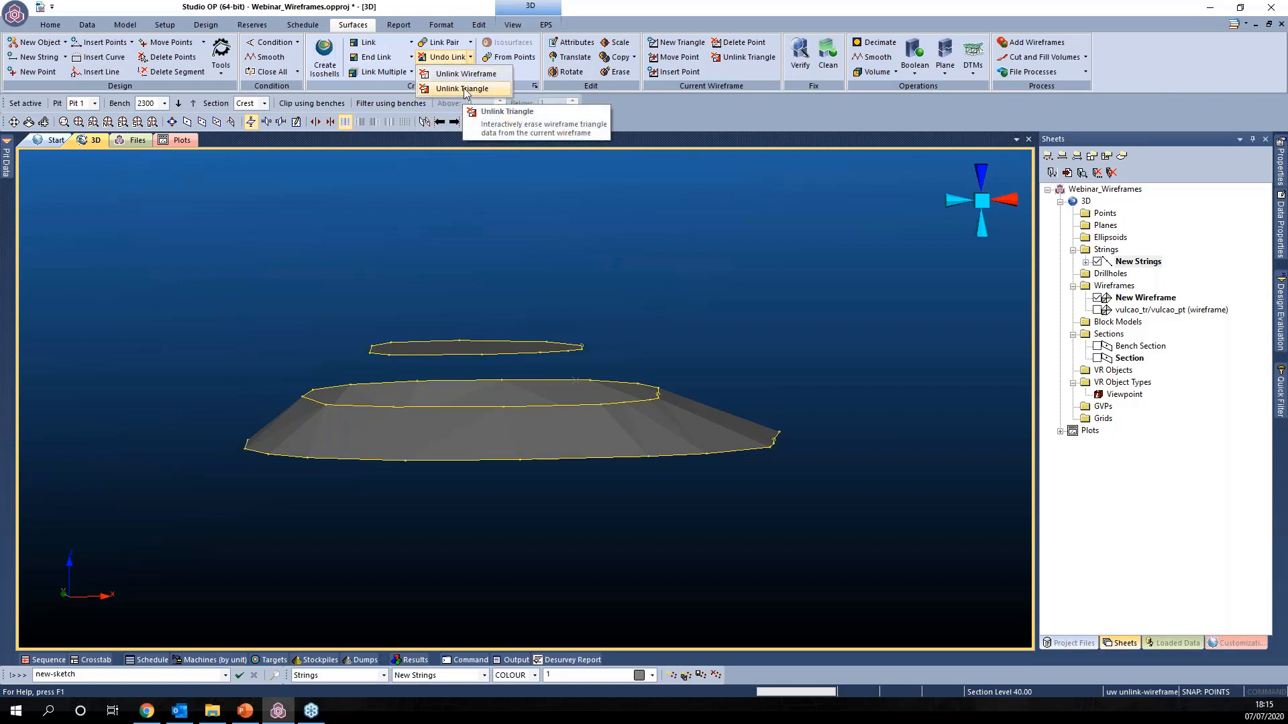
{"action": "left_click", "coordinate": [469, 89]}
{"action": "scroll", "coordinate": [654, 442], "scroll_direction": "up", "scroll_amount": 5}
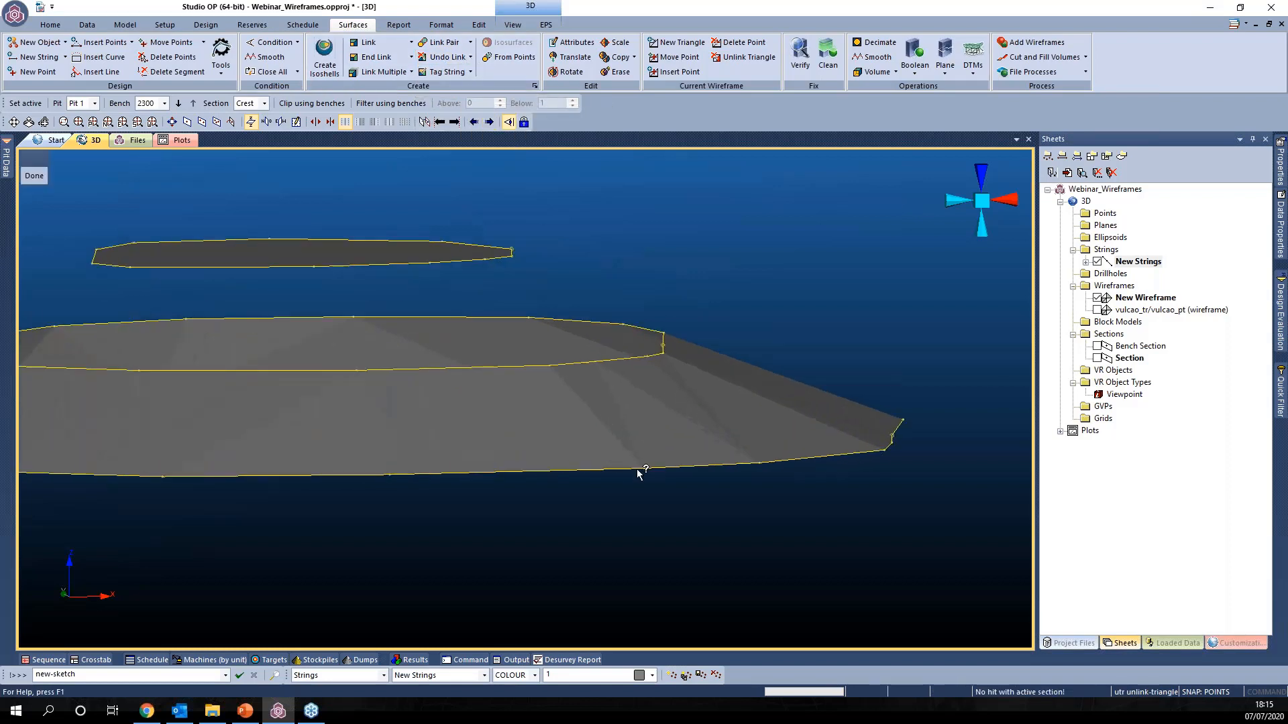
{"action": "left_click", "coordinate": [738, 424]}
{"action": "key", "text": "Return"}
{"action": "left_click", "coordinate": [759, 428]}
{"action": "left_click", "coordinate": [648, 386]}
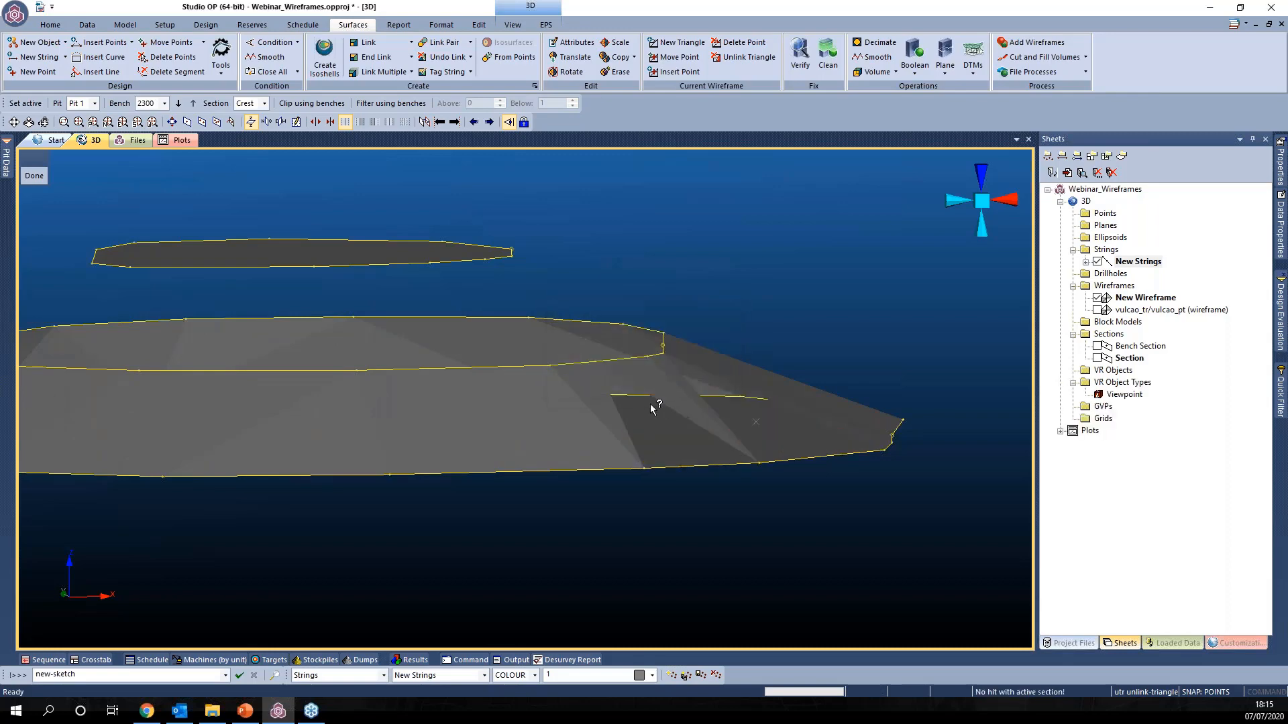
{"action": "left_click_drag", "start_coordinate": [621, 459], "coordinate": [456, 340], "text": "shift"}
{"action": "left_click", "coordinate": [749, 458]}
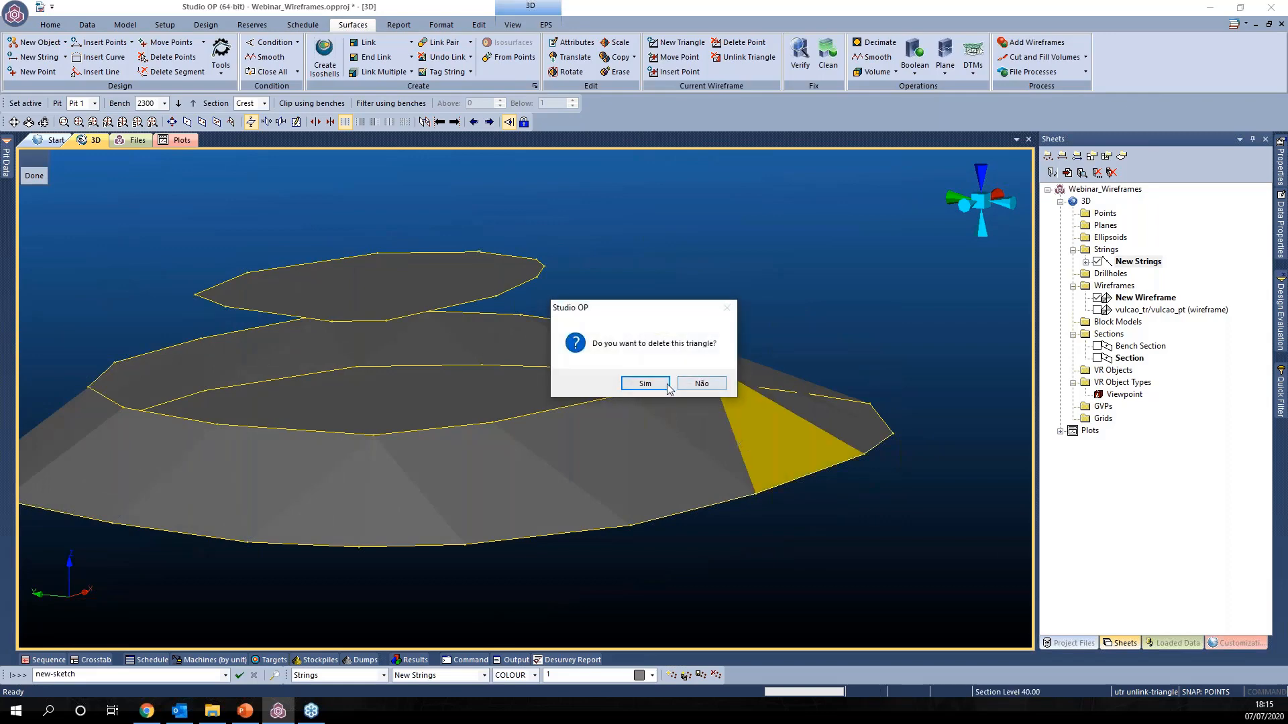
{"action": "left_click", "coordinate": [658, 421]}
{"action": "left_click_drag", "start_coordinate": [658, 421], "coordinate": [588, 434], "text": "shift"}
{"action": "scroll", "coordinate": [587, 435], "scroll_direction": "down", "scroll_amount": 3}
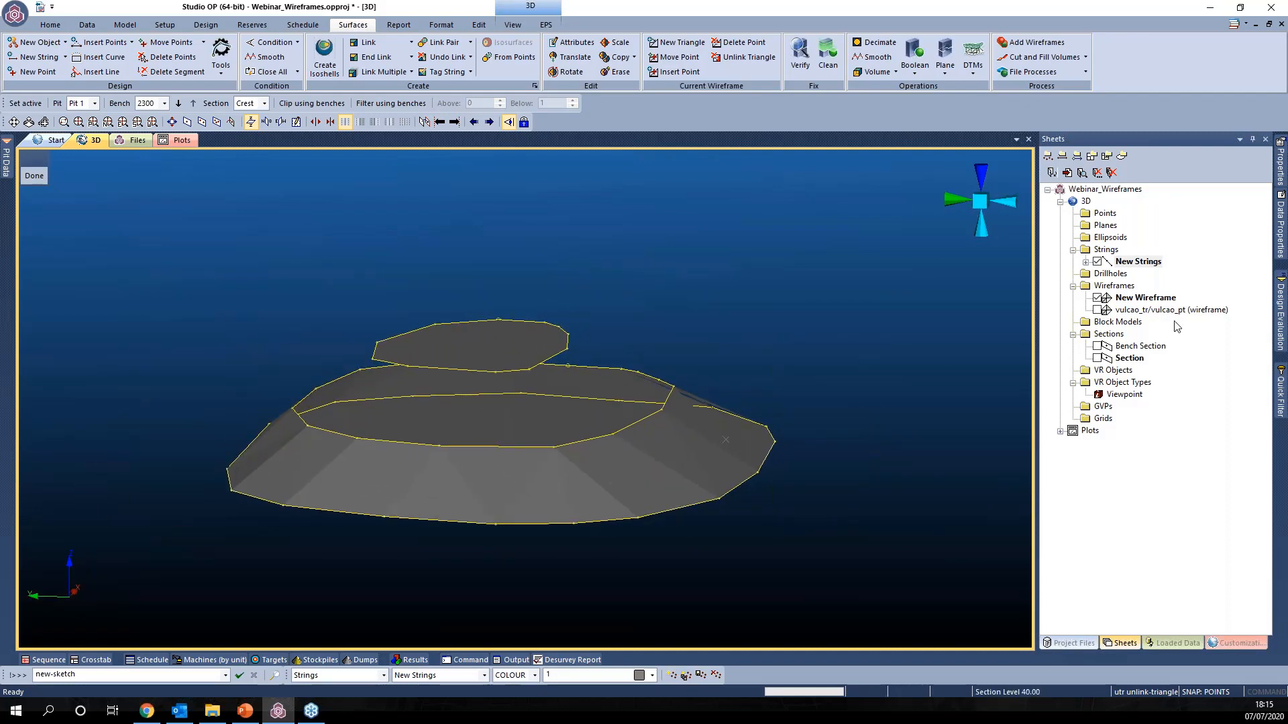
Step: Delete the New Wireframe object, keeping the saved vulcao_tr wireframe
{"action": "left_click", "coordinate": [1153, 311]}
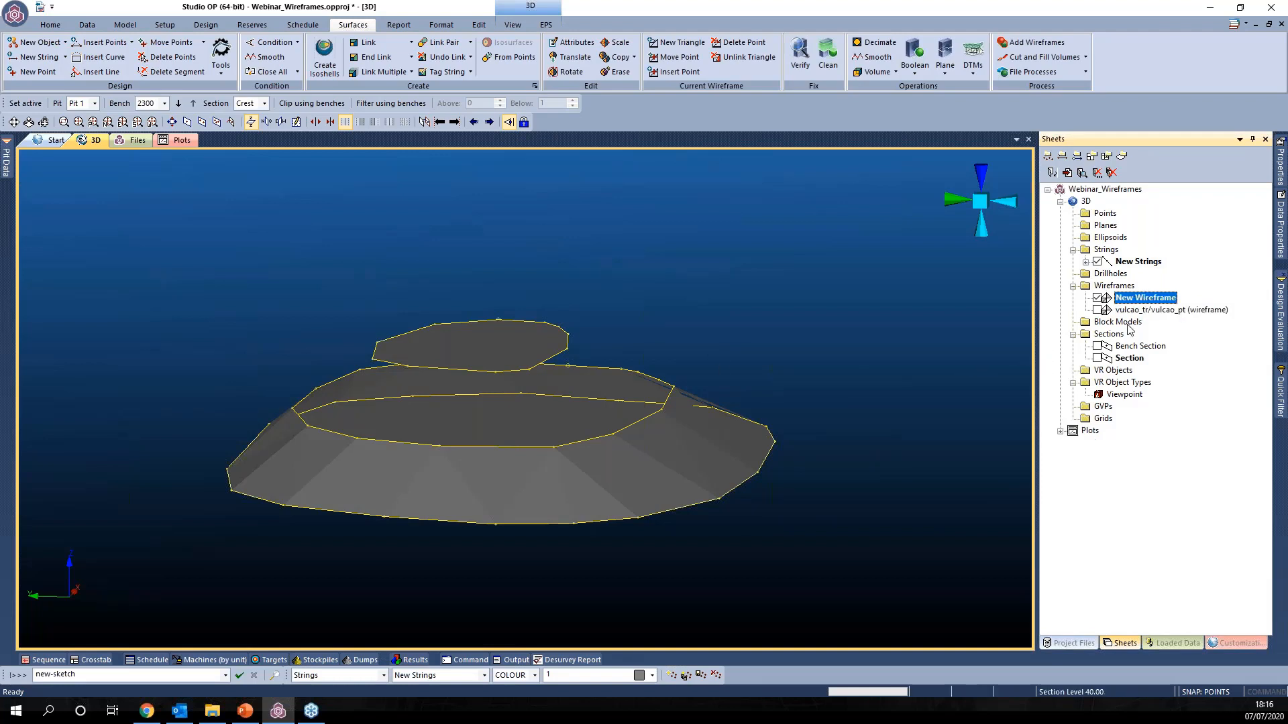
{"action": "key", "text": "Delete"}
{"action": "key", "text": "Return"}
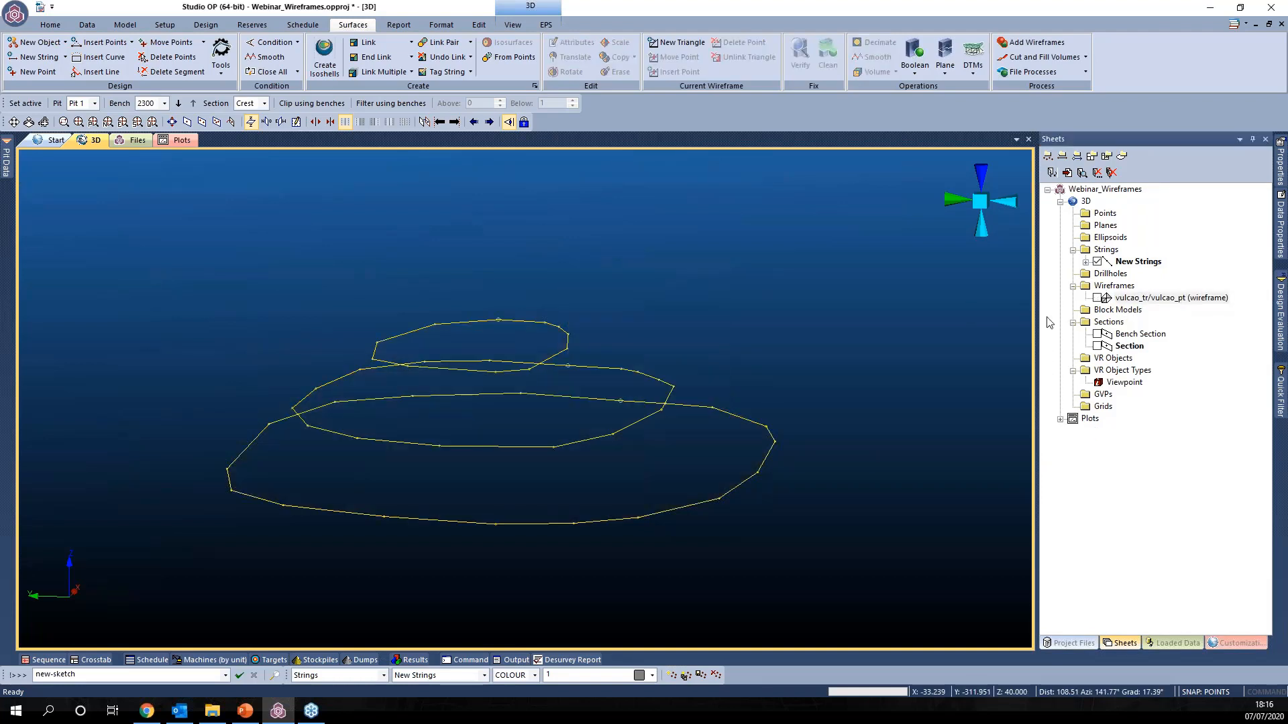
Step: Hide the strings and display the vulcao_tr wireframe to examine the solid from several sides
{"action": "left_click", "coordinate": [1097, 261]}
{"action": "left_click", "coordinate": [1097, 298]}
{"action": "mouse_move", "coordinate": [753, 447]}
{"action": "left_mouse_down"}
{"action": "mouse_move", "coordinate": [638, 440]}
{"action": "mouse_move", "coordinate": [923, 445]}
{"action": "mouse_move", "coordinate": [819, 434]}
{"action": "mouse_move", "coordinate": [862, 440]}
{"action": "left_mouse_up"}
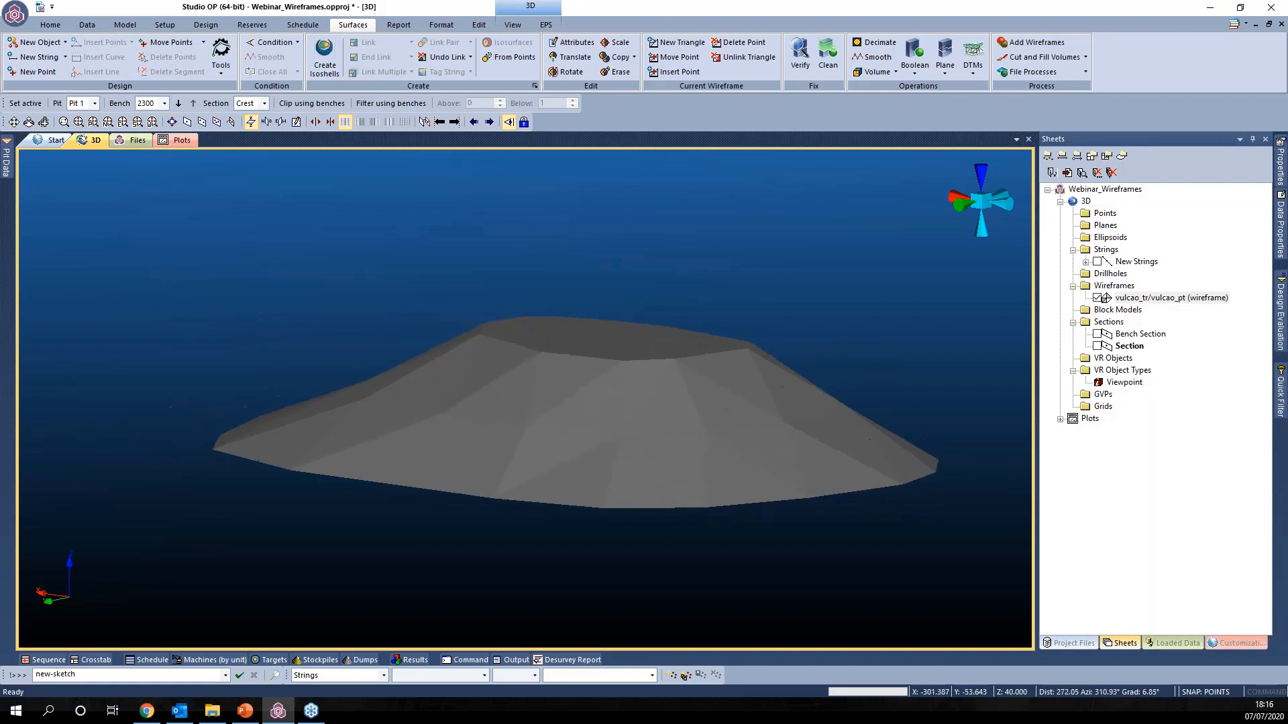
{"action": "mouse_move", "coordinate": [402, 481]}
{"action": "left_mouse_down"}
{"action": "mouse_move", "coordinate": [481, 477]}
{"action": "mouse_move", "coordinate": [597, 425]}
{"action": "mouse_move", "coordinate": [570, 413]}
{"action": "mouse_move", "coordinate": [711, 412]}
{"action": "left_mouse_up"}
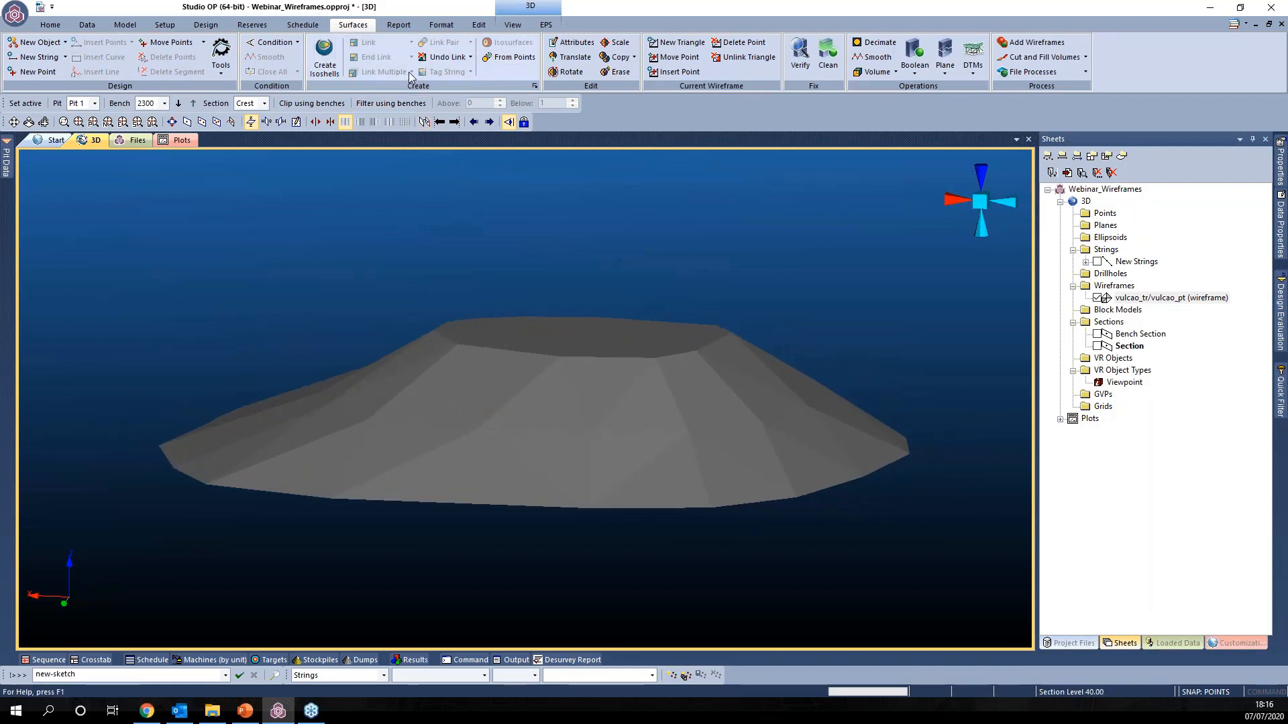
Step: Hide the vulcao_tr wireframe and display the New Strings contours in an angled view
{"action": "left_click", "coordinate": [1097, 298]}
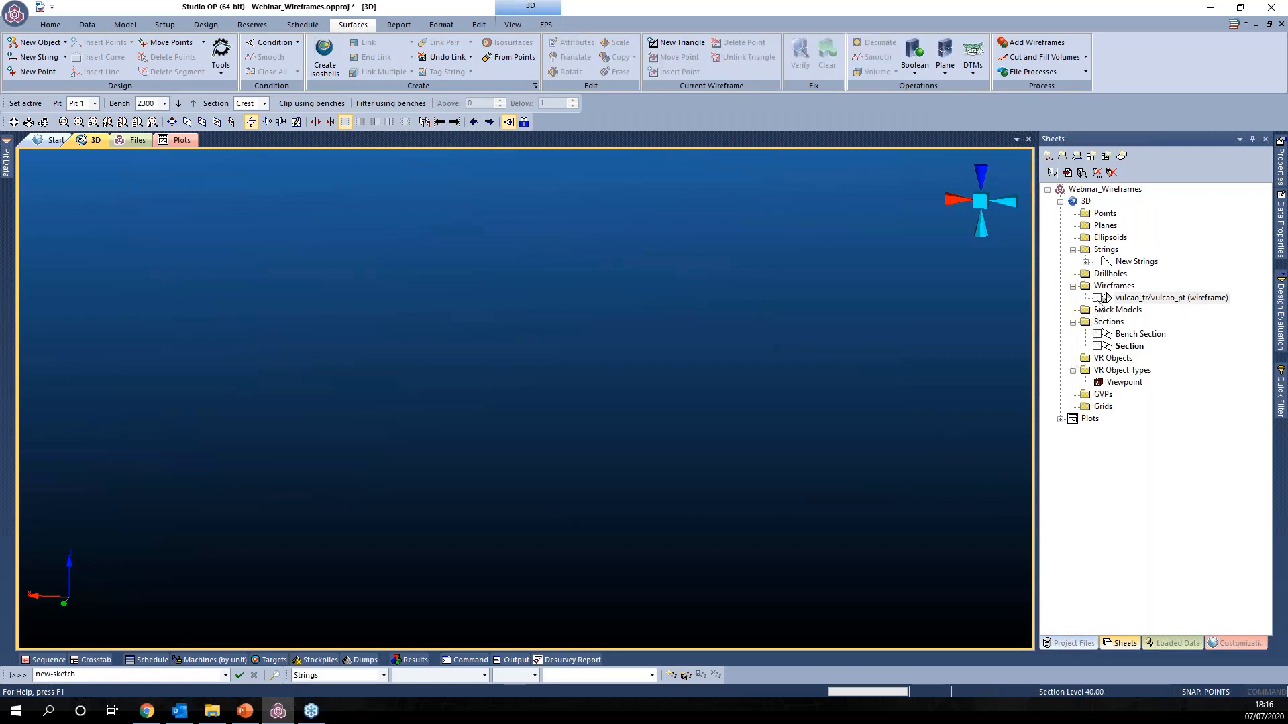
{"action": "left_click", "coordinate": [1097, 262]}
{"action": "mouse_move", "coordinate": [675, 477]}
{"action": "left_mouse_down"}
{"action": "mouse_move", "coordinate": [813, 494]}
{"action": "mouse_move", "coordinate": [546, 477]}
{"action": "mouse_move", "coordinate": [581, 368]}
{"action": "mouse_move", "coordinate": [698, 483]}
{"action": "left_mouse_up"}
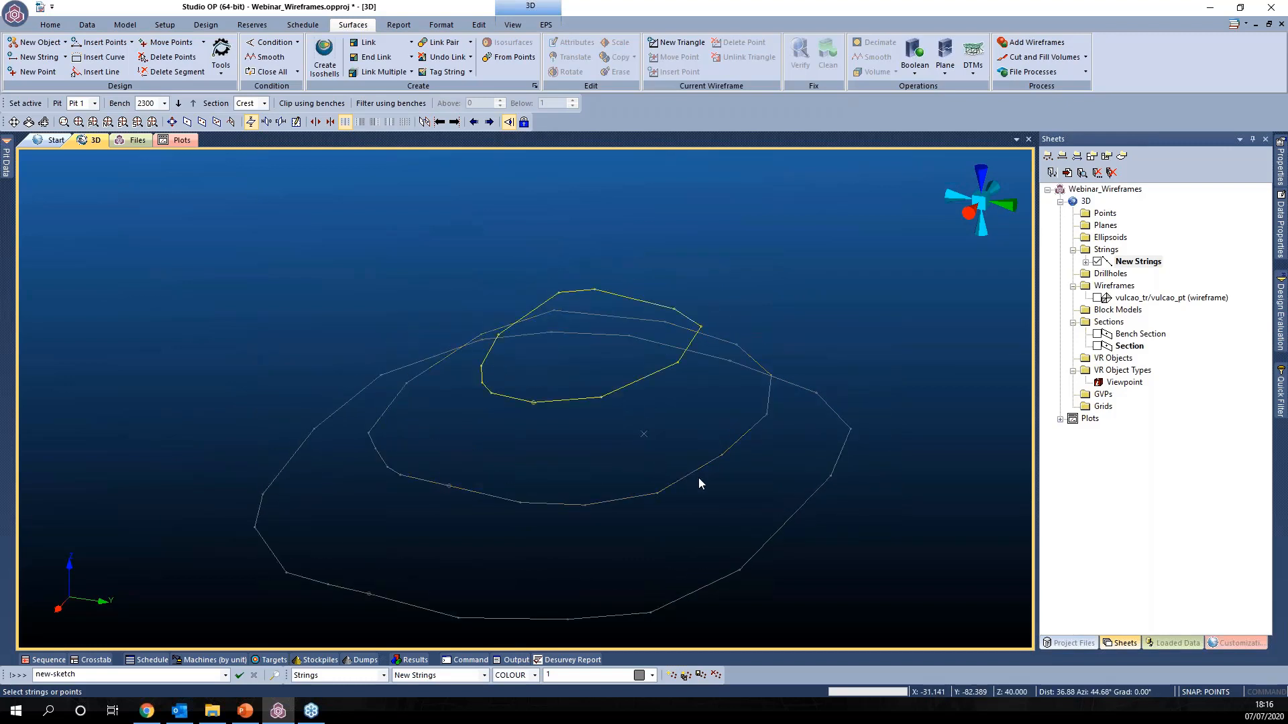
{"action": "left_click_drag", "start_coordinate": [844, 528], "coordinate": [851, 502], "text": "shift"}
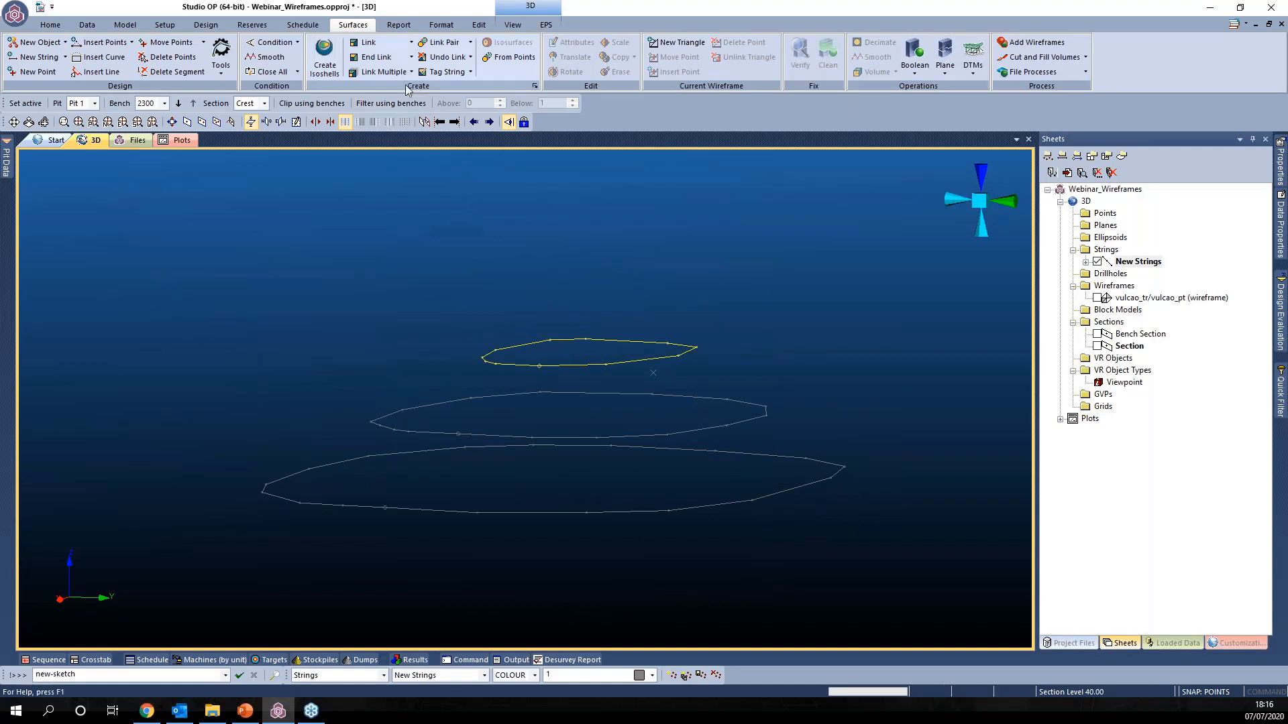
Step: Extrude the top string forwards and backwards at a dip of 90 with end links, into a new object named cilindro
{"action": "left_click", "coordinate": [411, 42]}
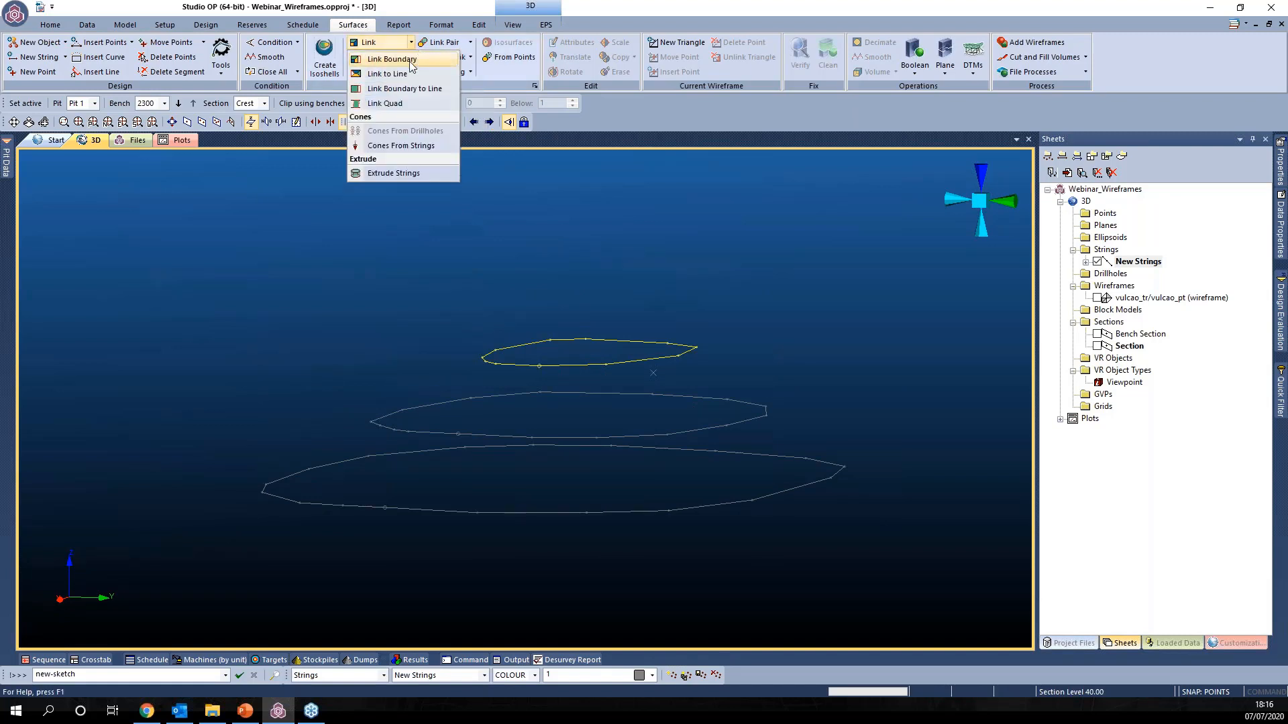
{"action": "left_click", "coordinate": [403, 173]}
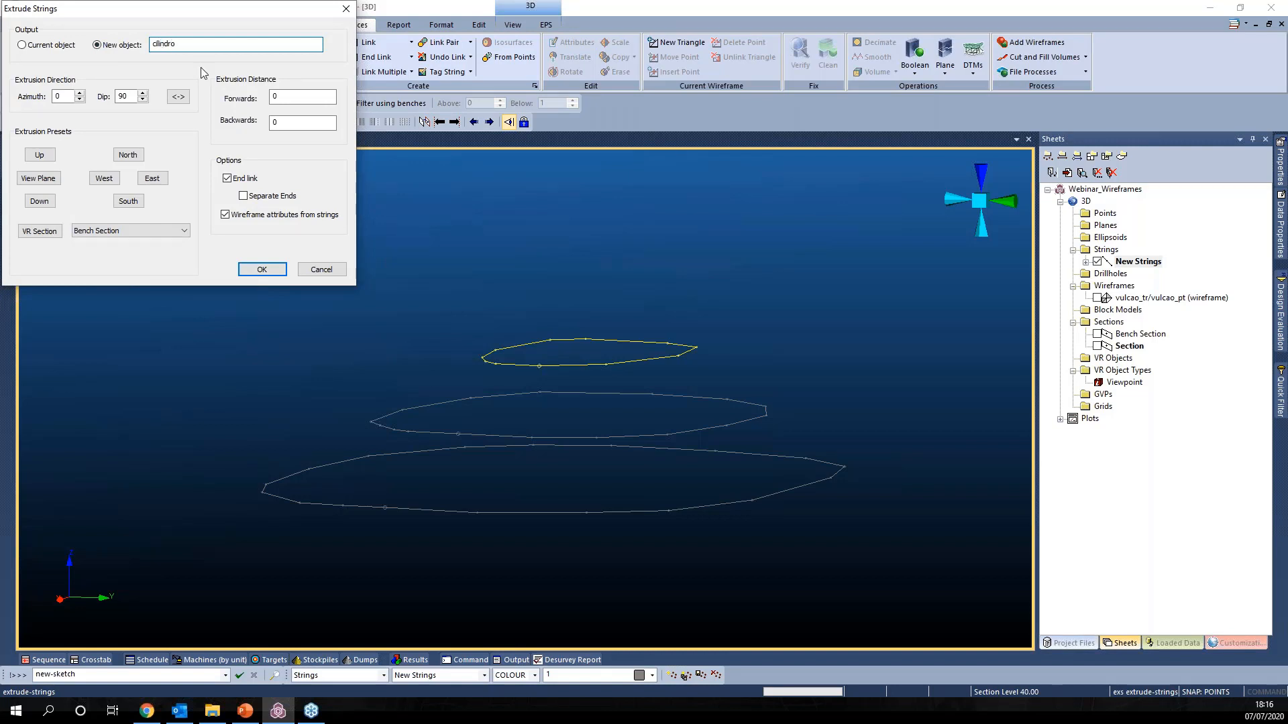
{"action": "left_click", "coordinate": [312, 97]}
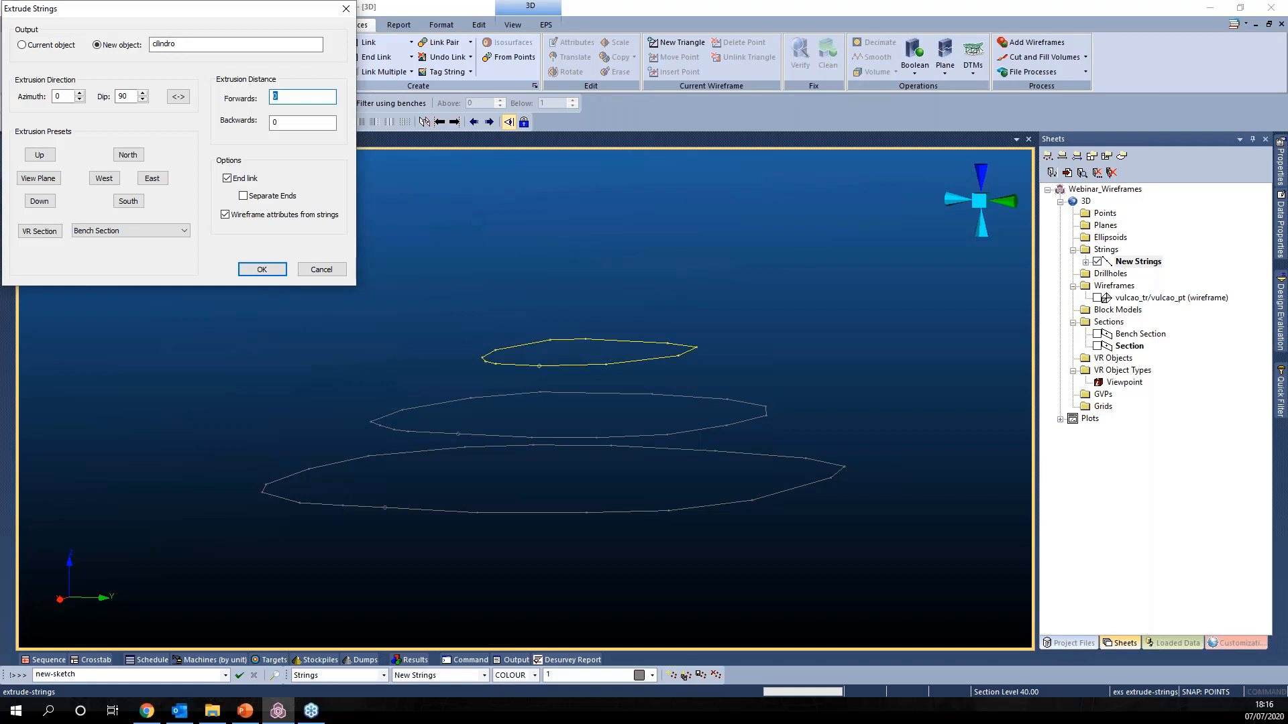
{"action": "left_click", "coordinate": [275, 119]}
{"action": "left_click", "coordinate": [262, 269]}
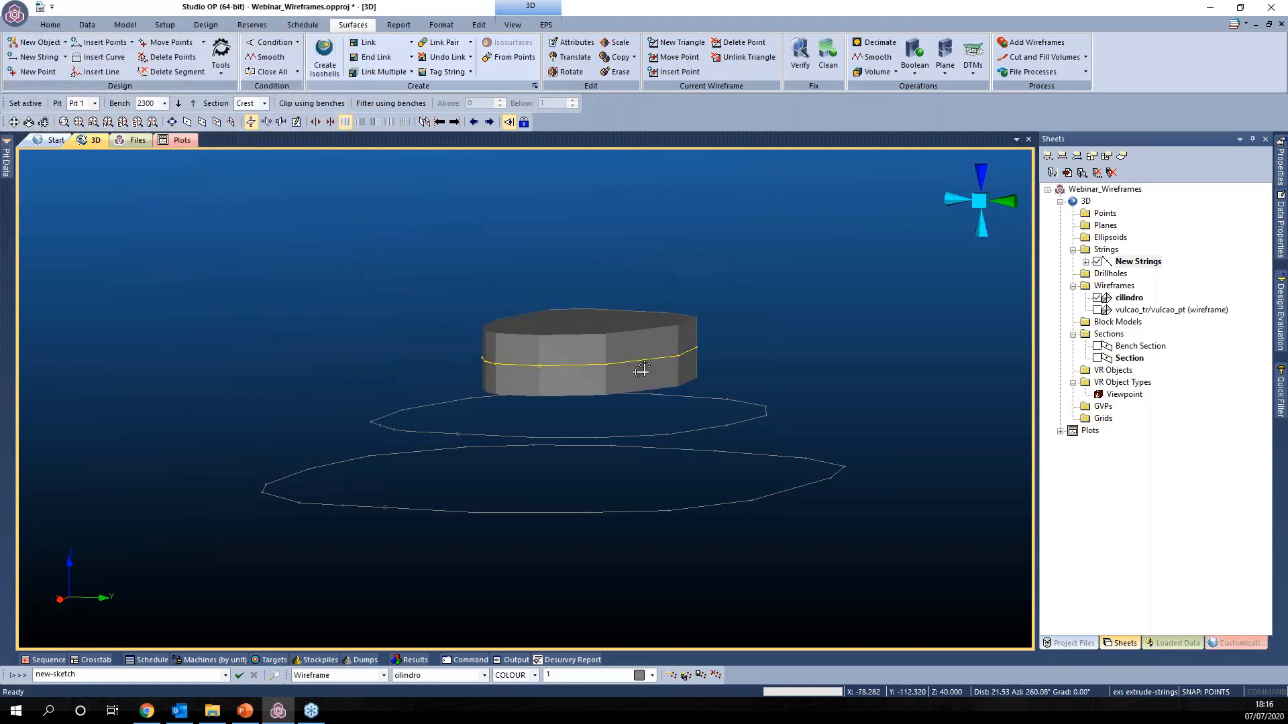
{"action": "left_click_drag", "start_coordinate": [610, 373], "coordinate": [678, 410]}
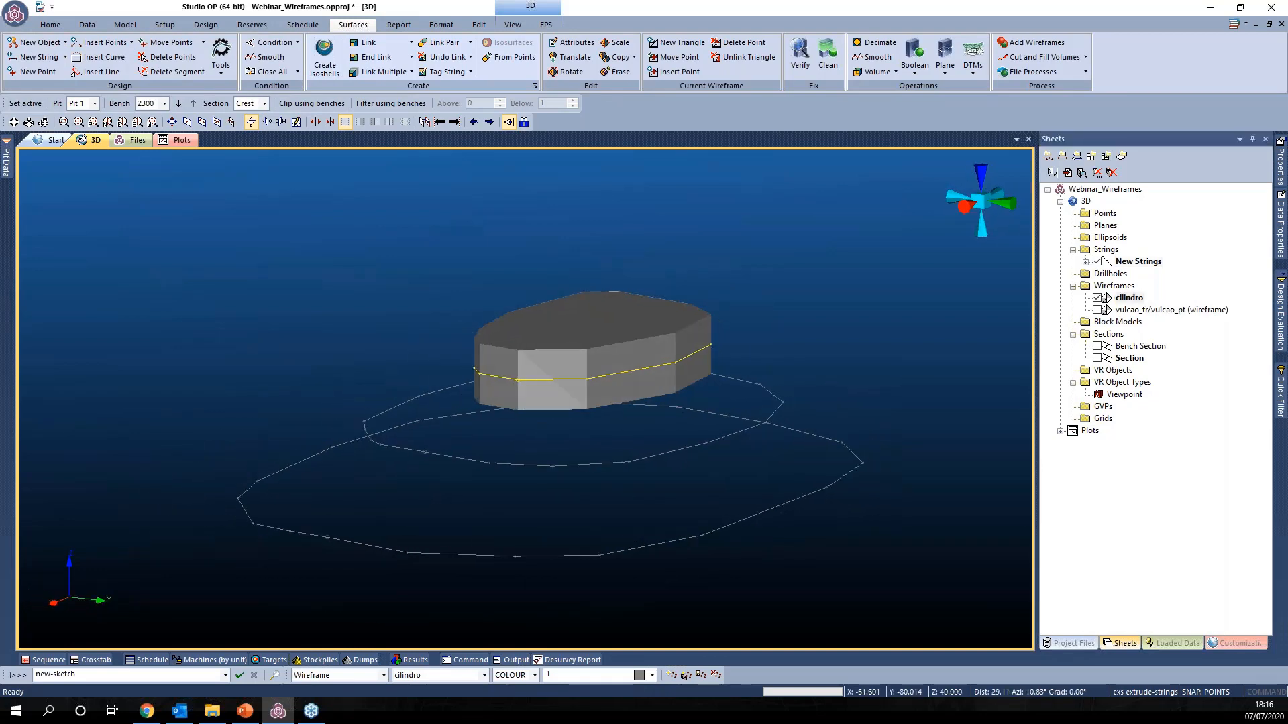
Step: Delete the cilindro wireframe by unloading its data
{"action": "left_click", "coordinate": [1132, 299]}
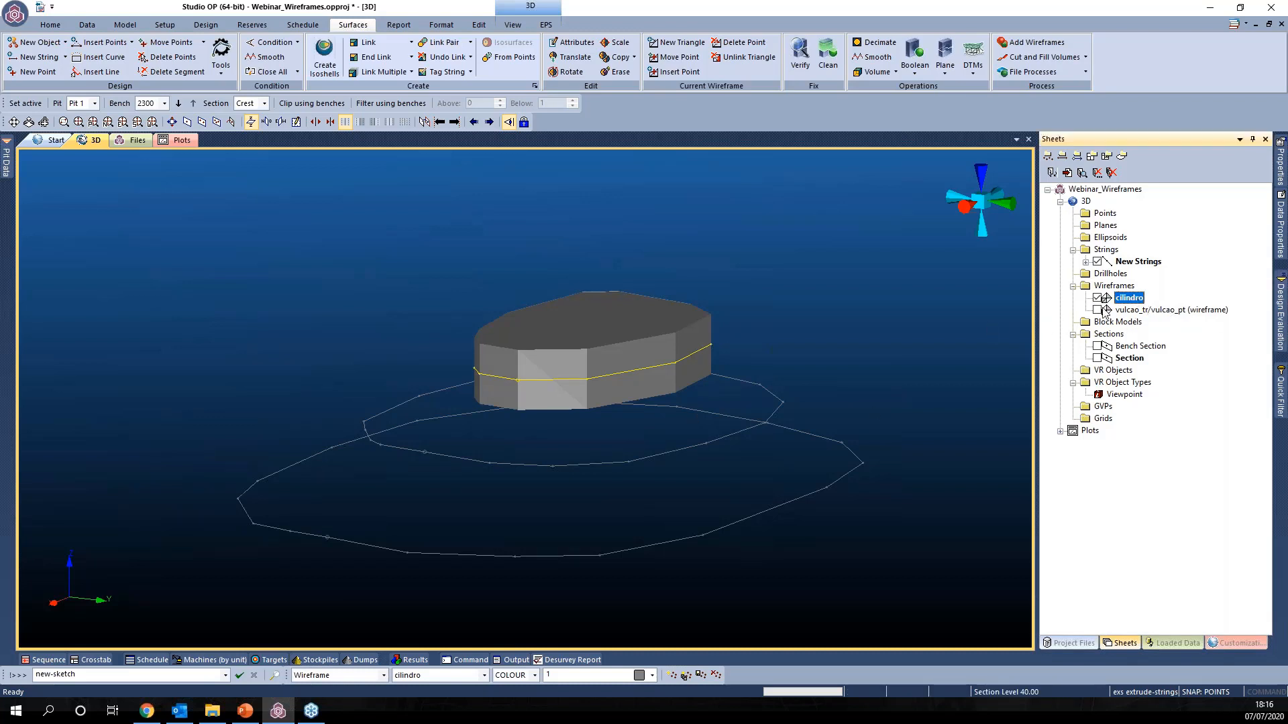
{"action": "left_click", "coordinate": [1128, 308]}
{"action": "left_click", "coordinate": [1128, 298]}
{"action": "key", "text": "Delete"}
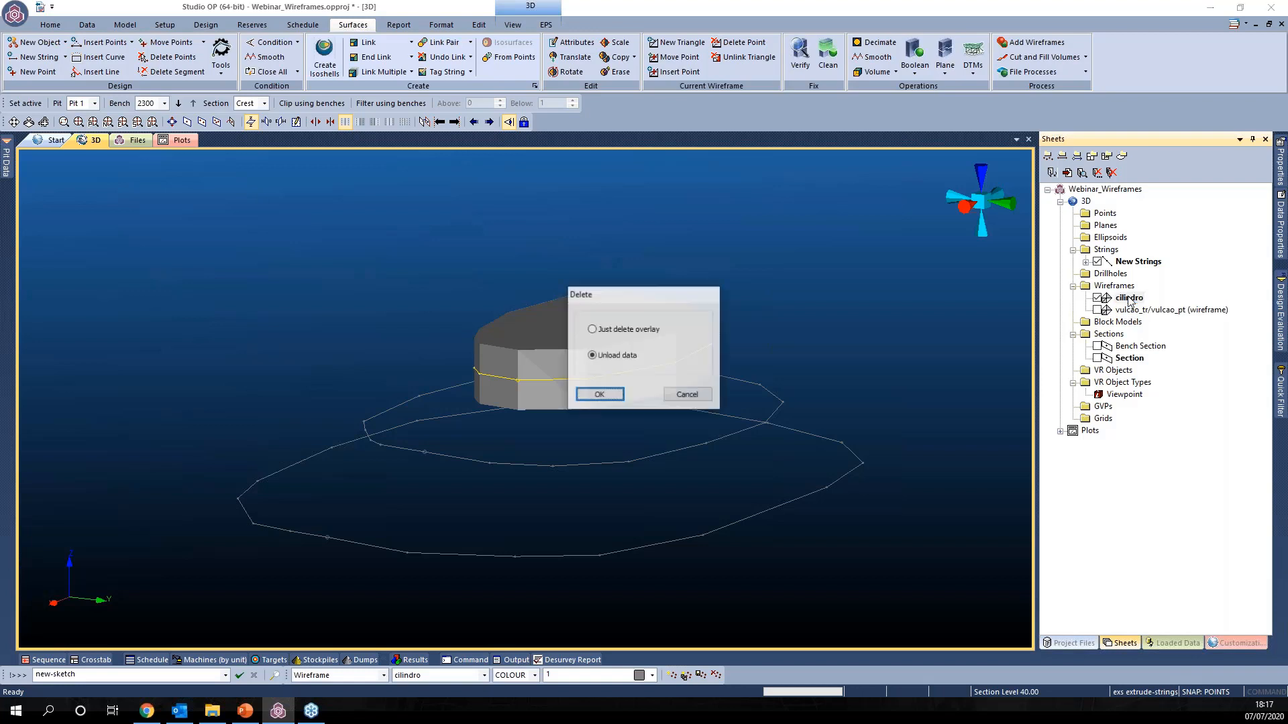
{"action": "key", "text": "Return"}
Step: Display the vulcao_tr wireframe again and hide the strings so only the solid is shown
{"action": "left_click", "coordinate": [1097, 298]}
{"action": "left_click", "coordinate": [1097, 262]}
{"action": "left_click_drag", "start_coordinate": [796, 411], "coordinate": [623, 405]}
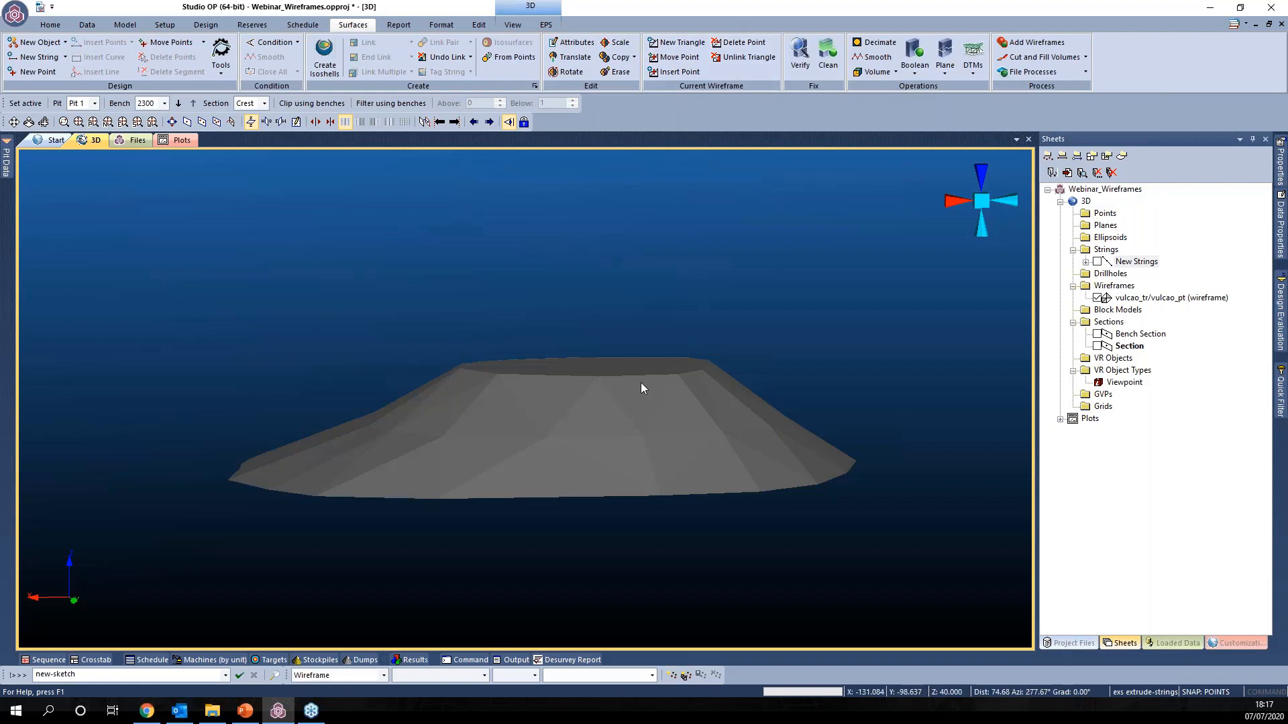
{"action": "left_click_drag", "start_coordinate": [644, 422], "coordinate": [577, 396]}
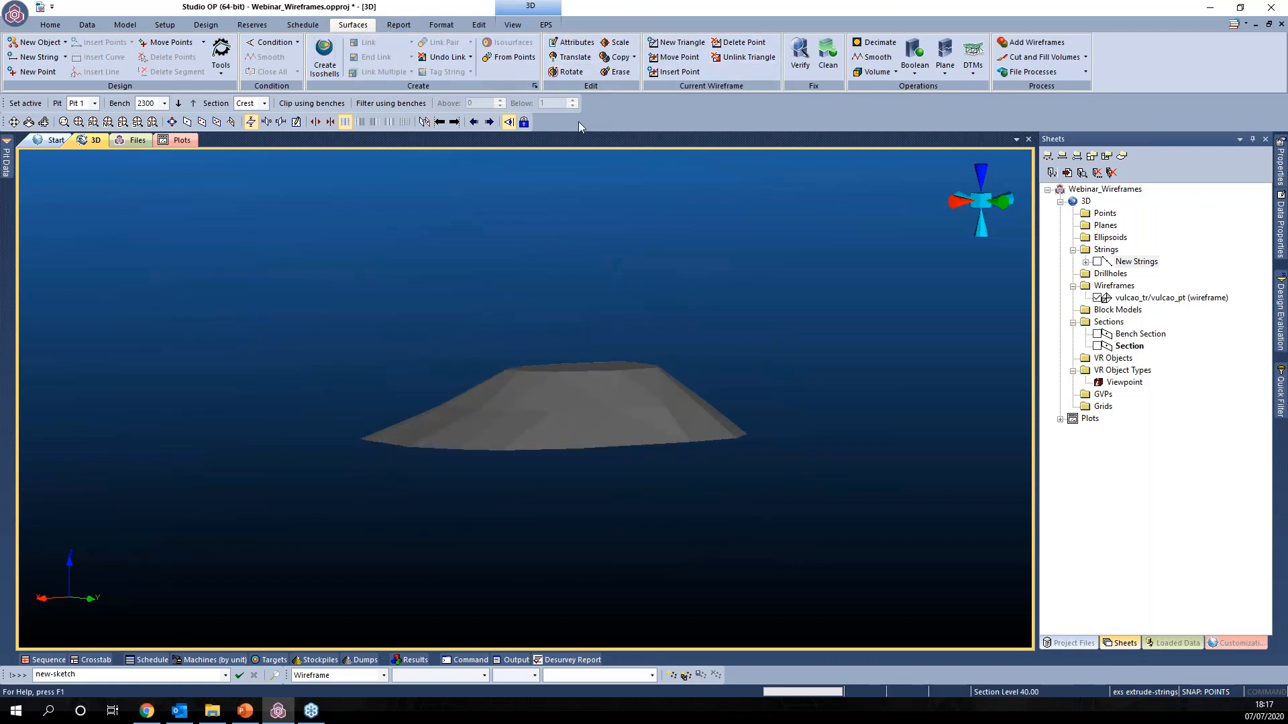
{"action": "left_click_drag", "start_coordinate": [572, 347], "coordinate": [582, 339]}
Step: Translate the vulcao_tr wireframe by 100 in Z
{"action": "left_click", "coordinate": [589, 60]}
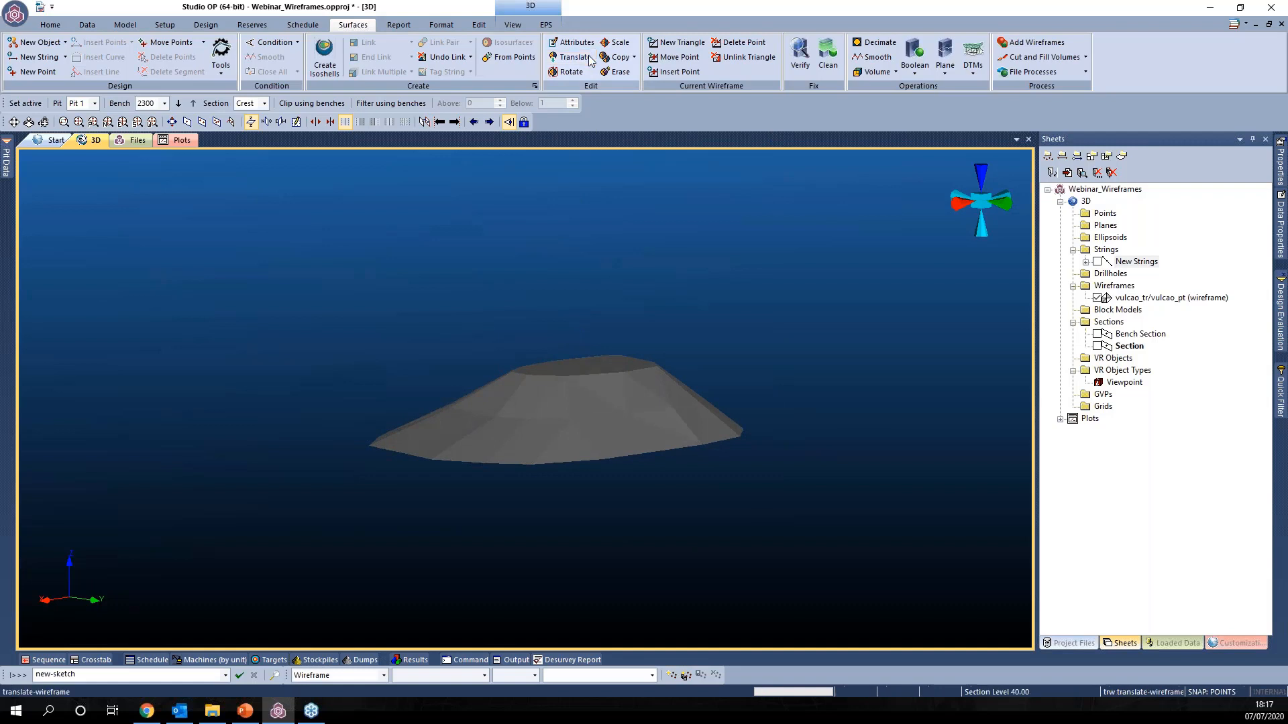
{"action": "left_click_drag", "start_coordinate": [172, 13], "coordinate": [148, 92]}
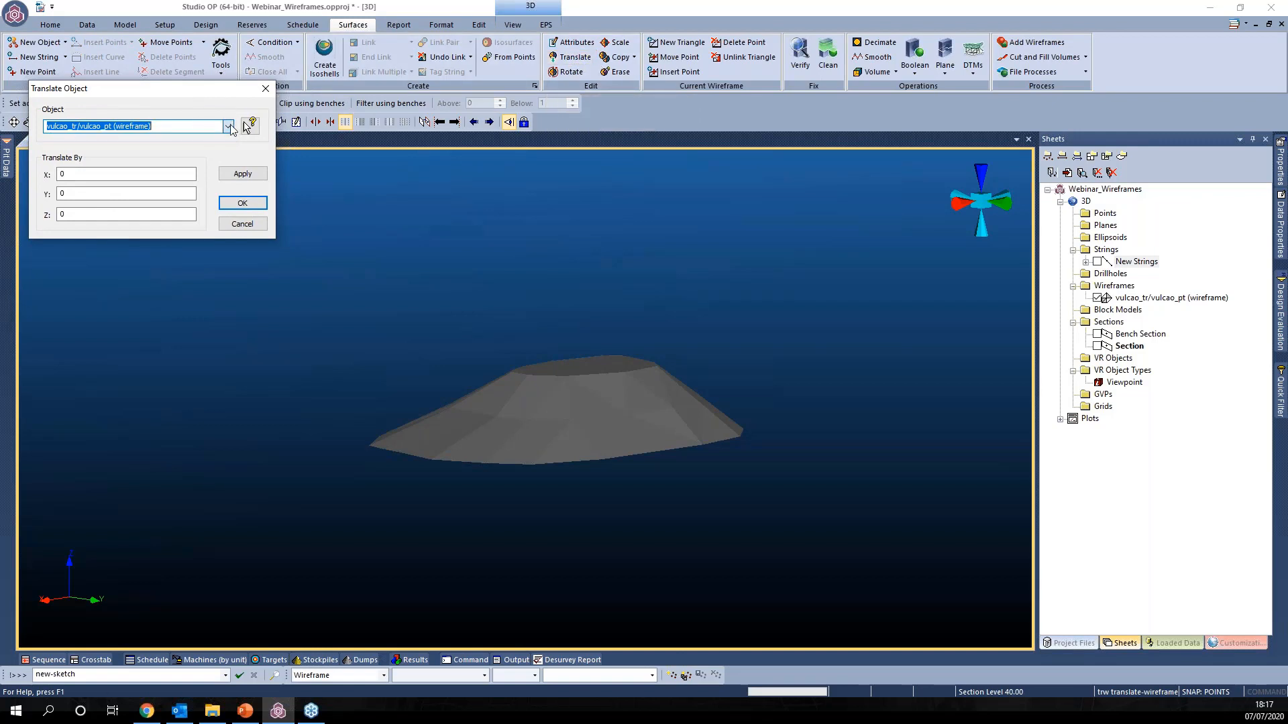
{"action": "double_click", "coordinate": [95, 214]}
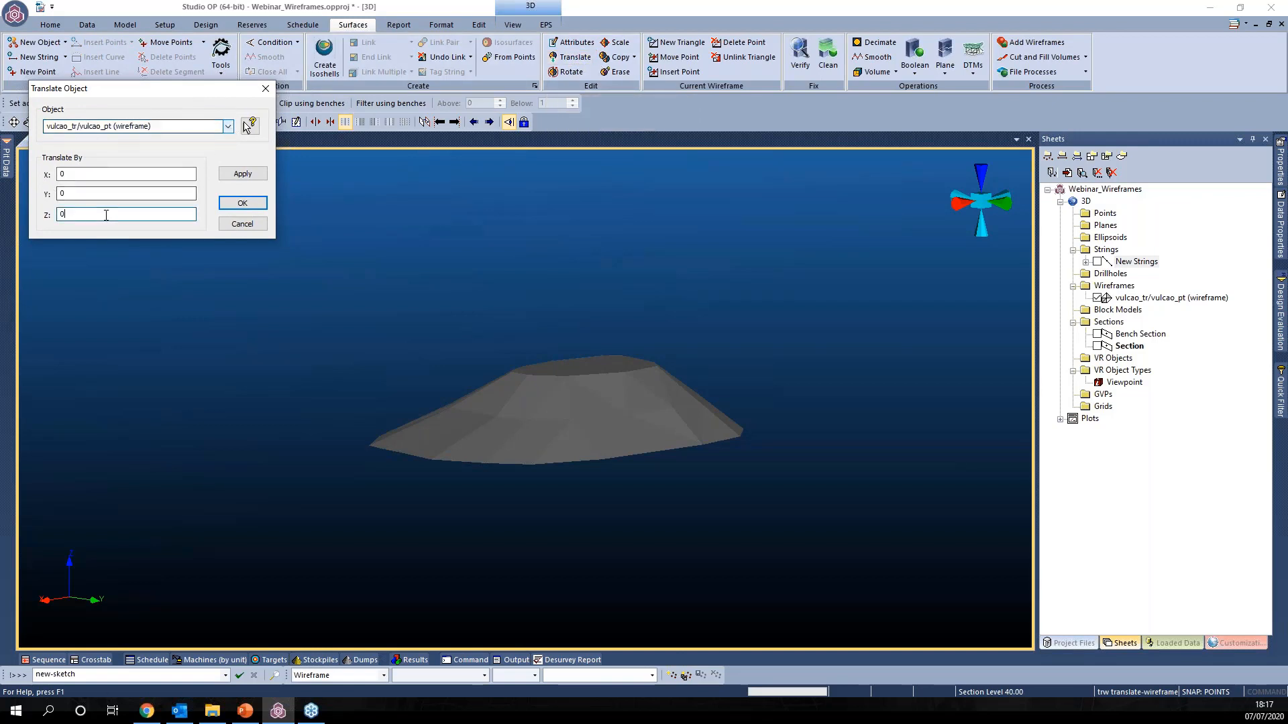
{"action": "left_click", "coordinate": [242, 173]}
{"action": "middle_click_drag", "start_coordinate": [679, 369], "coordinate": [676, 505]}
Step: Translate the vulcao_tr wireframe by 100 in Y and another 100 in Z, and finish translating
{"action": "double_click", "coordinate": [82, 193]}
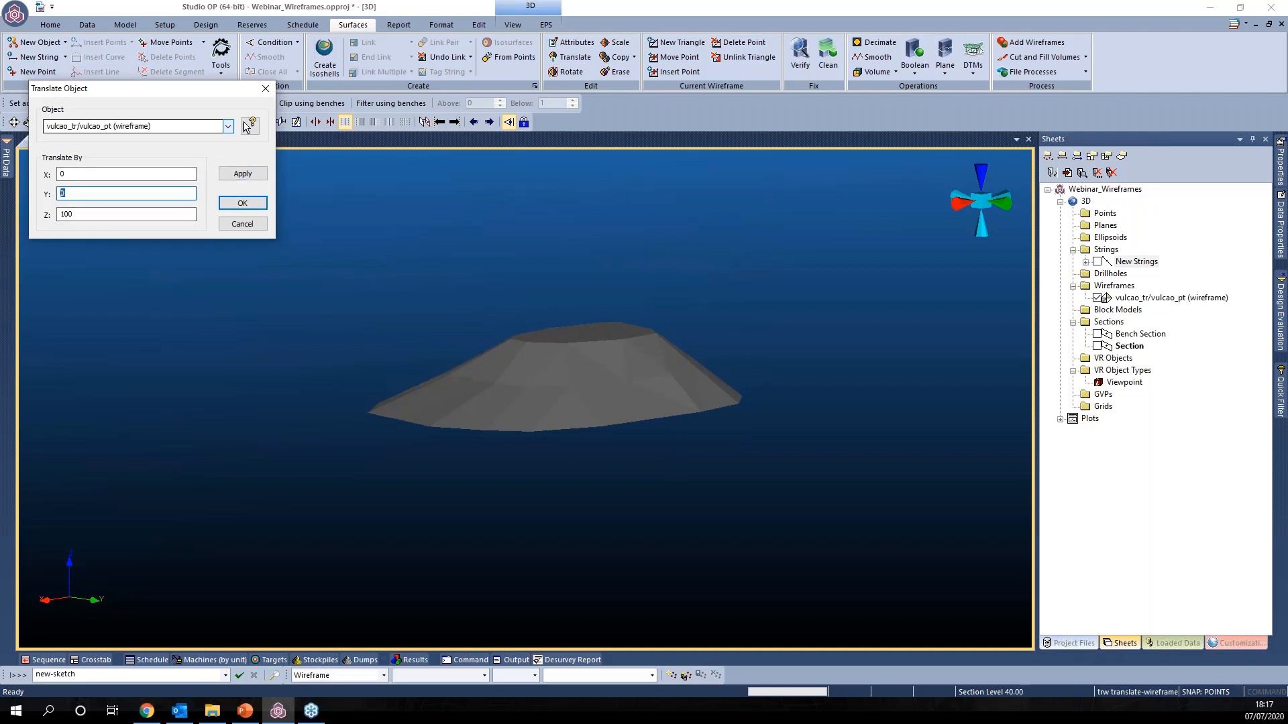
{"action": "type", "text": "100"}
{"action": "middle_click_drag", "start_coordinate": [690, 377], "coordinate": [666, 488]}
{"action": "left_click", "coordinate": [242, 173]}
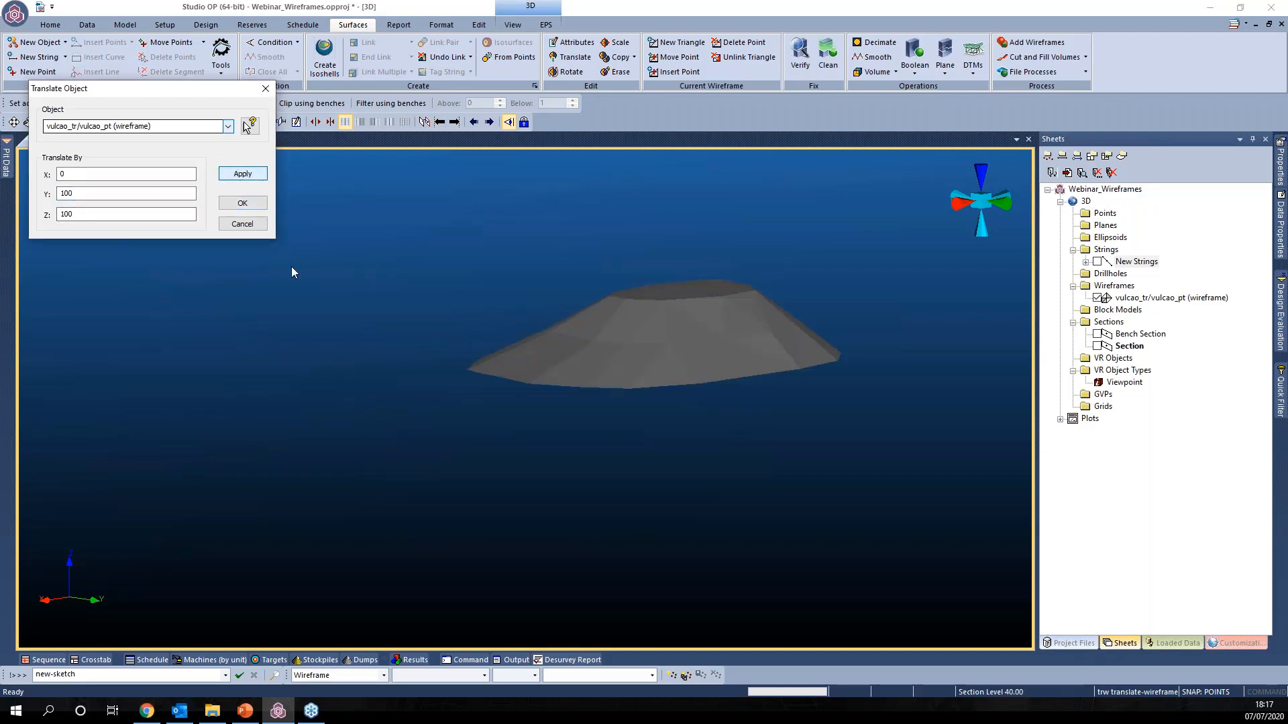
{"action": "left_click", "coordinate": [266, 89]}
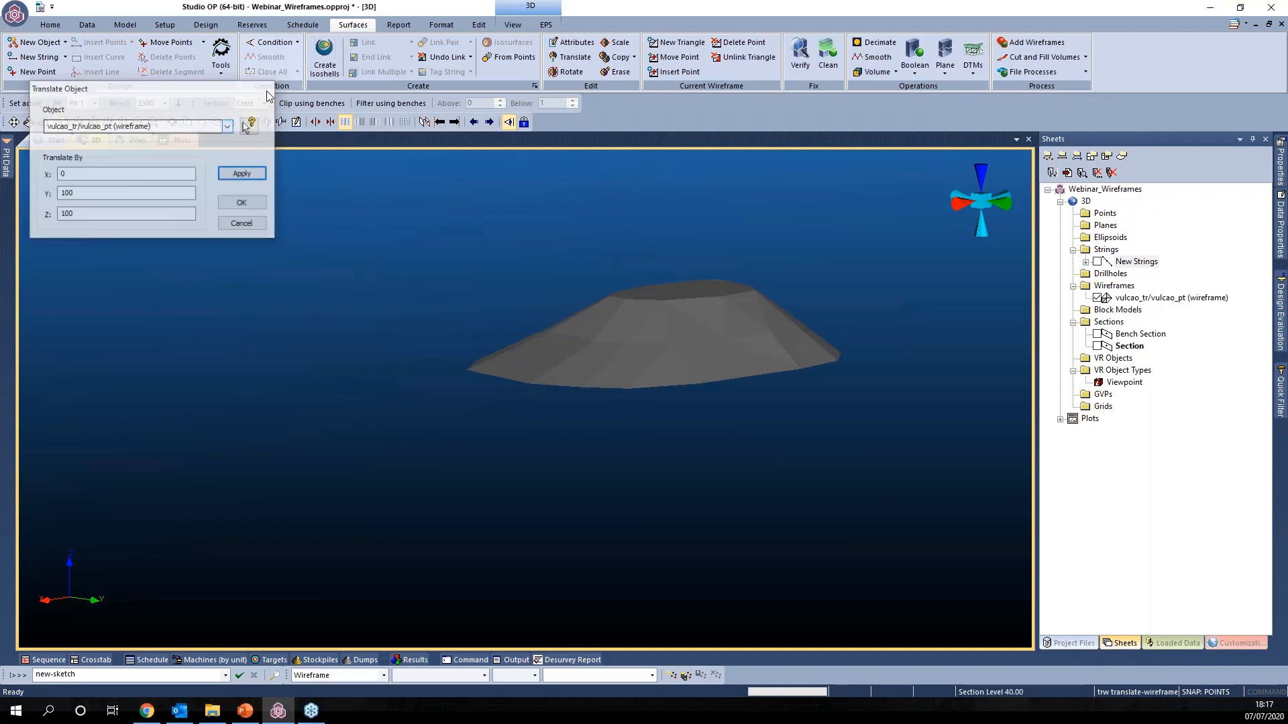
Step: Rotate the vulcao_tr wireframe 180 degrees about the Z axis around its centroid
{"action": "left_click", "coordinate": [578, 73]}
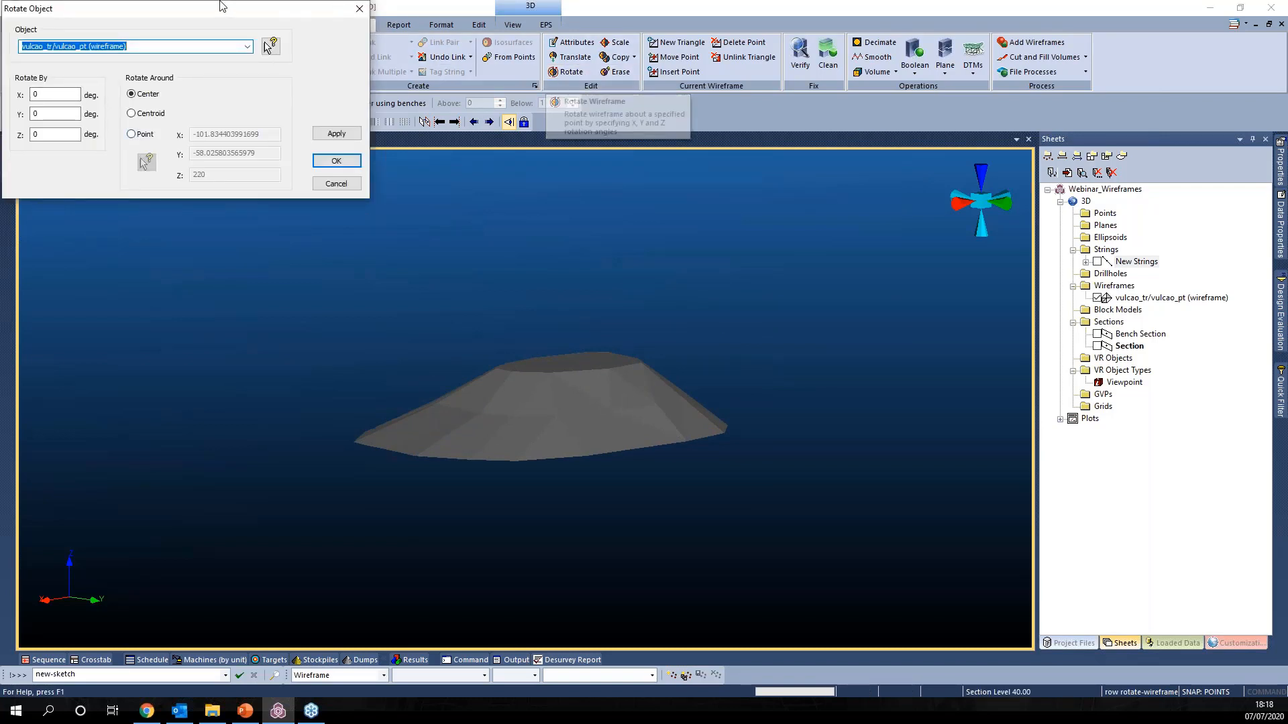
{"action": "left_click", "coordinate": [248, 46]}
{"action": "left_click", "coordinate": [248, 46]}
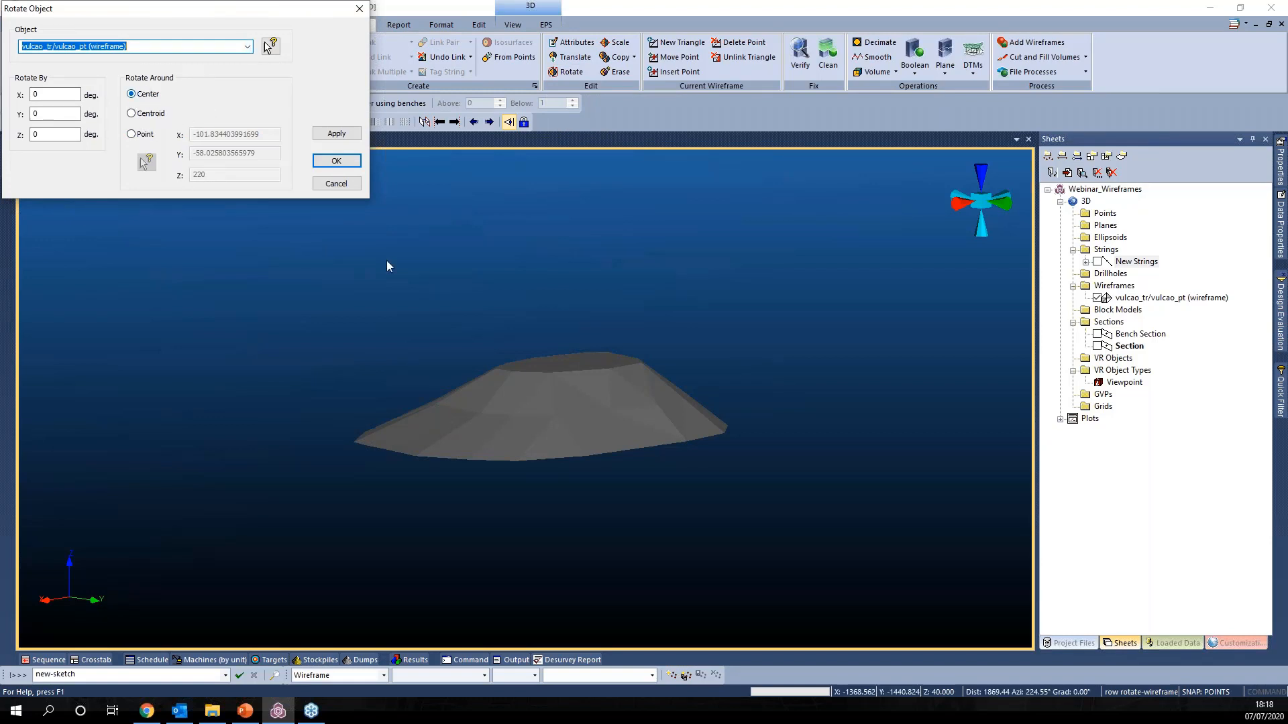
{"action": "left_click", "coordinate": [148, 114]}
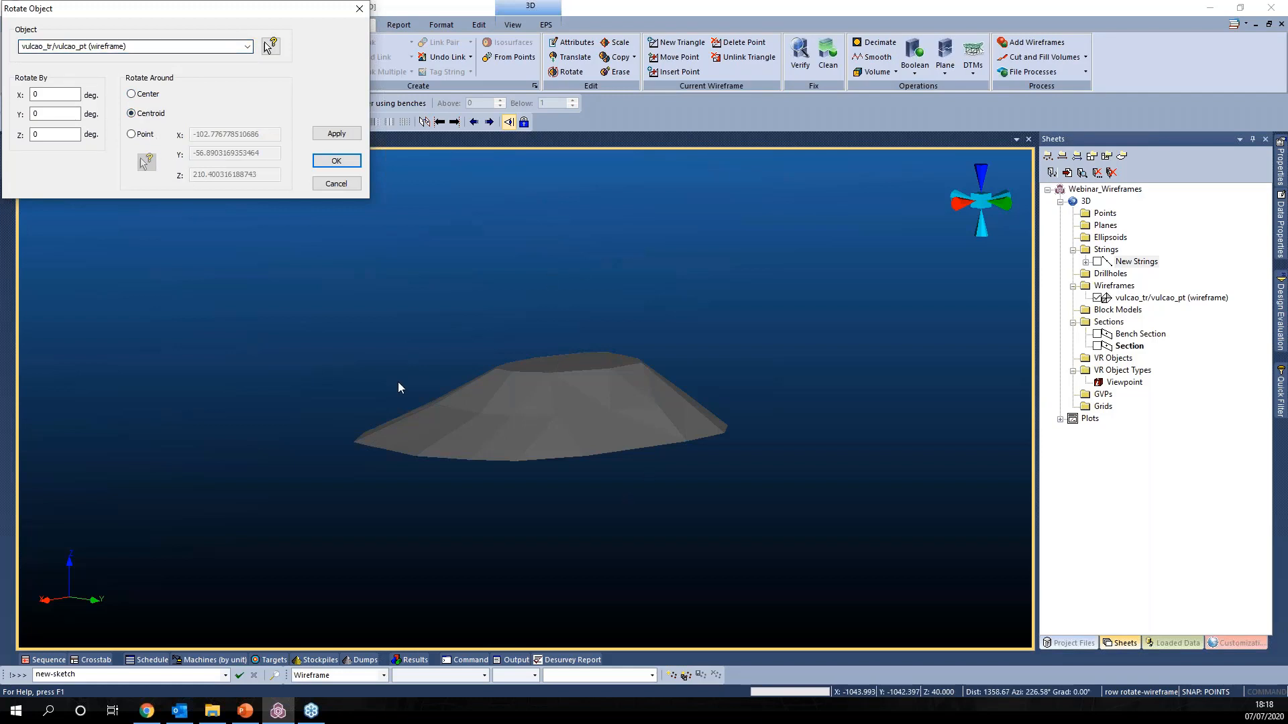
{"action": "left_click", "coordinate": [132, 135]}
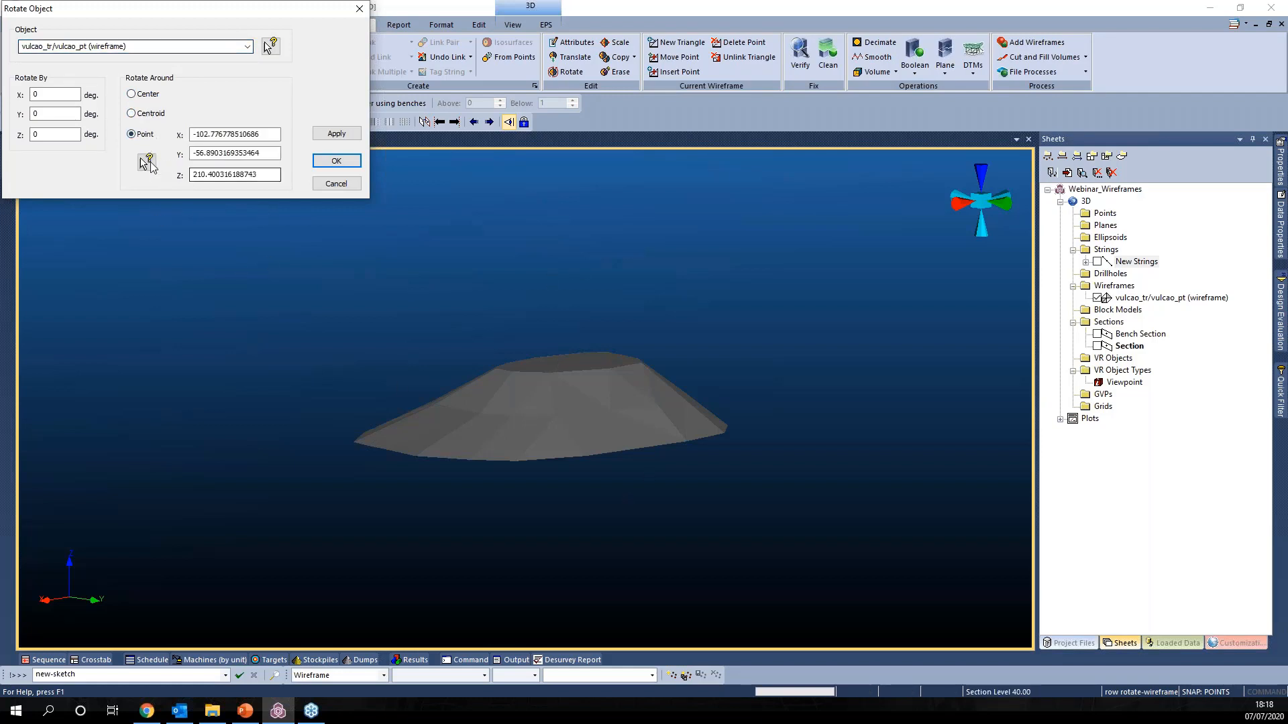
{"action": "left_click", "coordinate": [149, 113]}
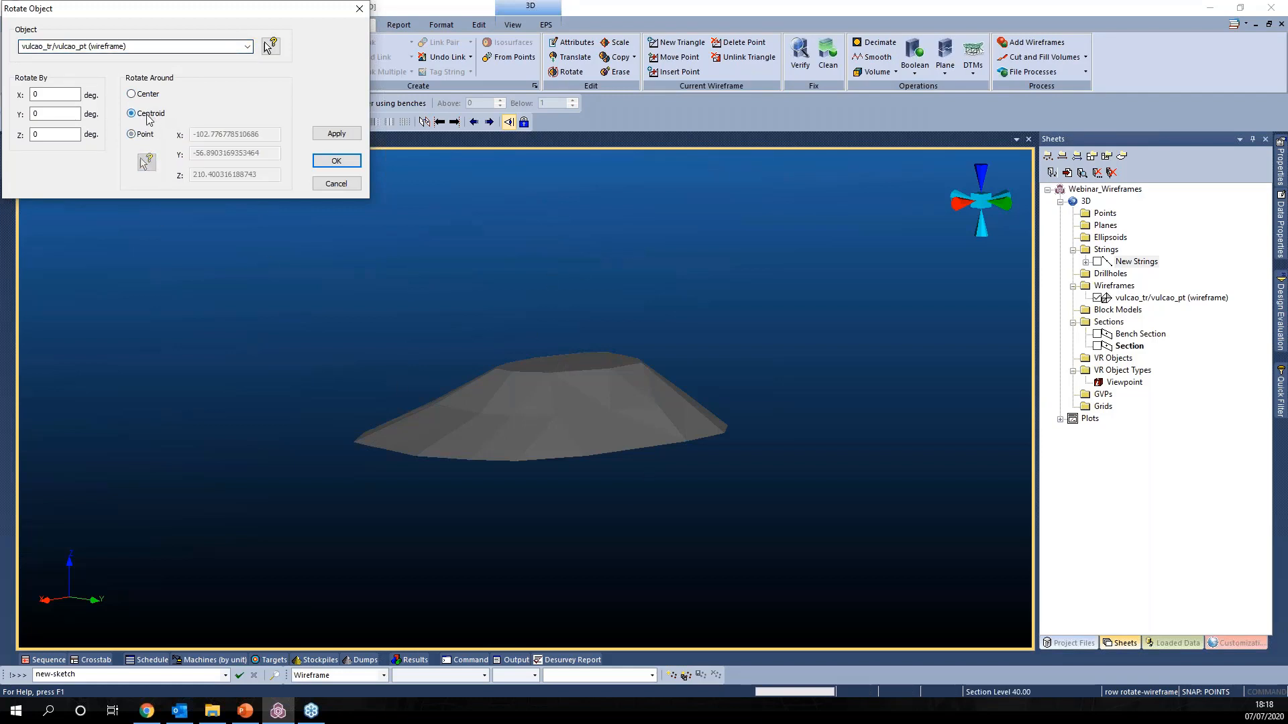
{"action": "double_click", "coordinate": [55, 114]}
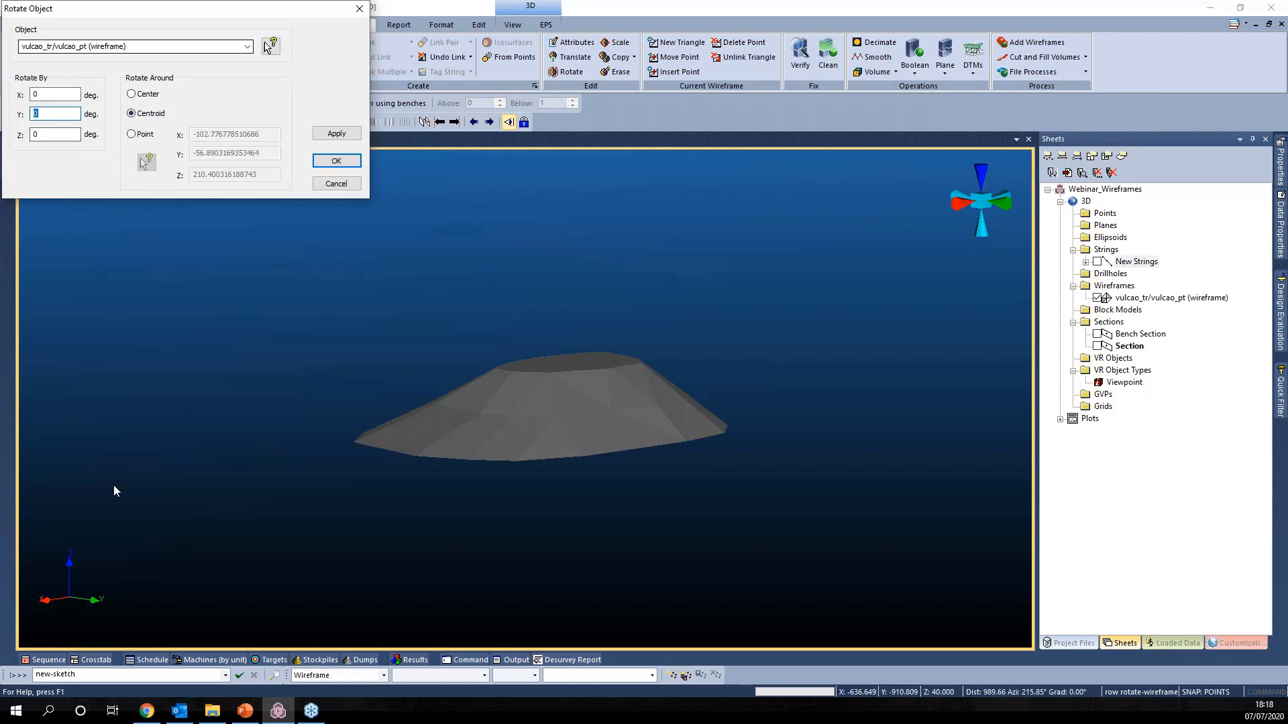
{"action": "left_click", "coordinate": [53, 133]}
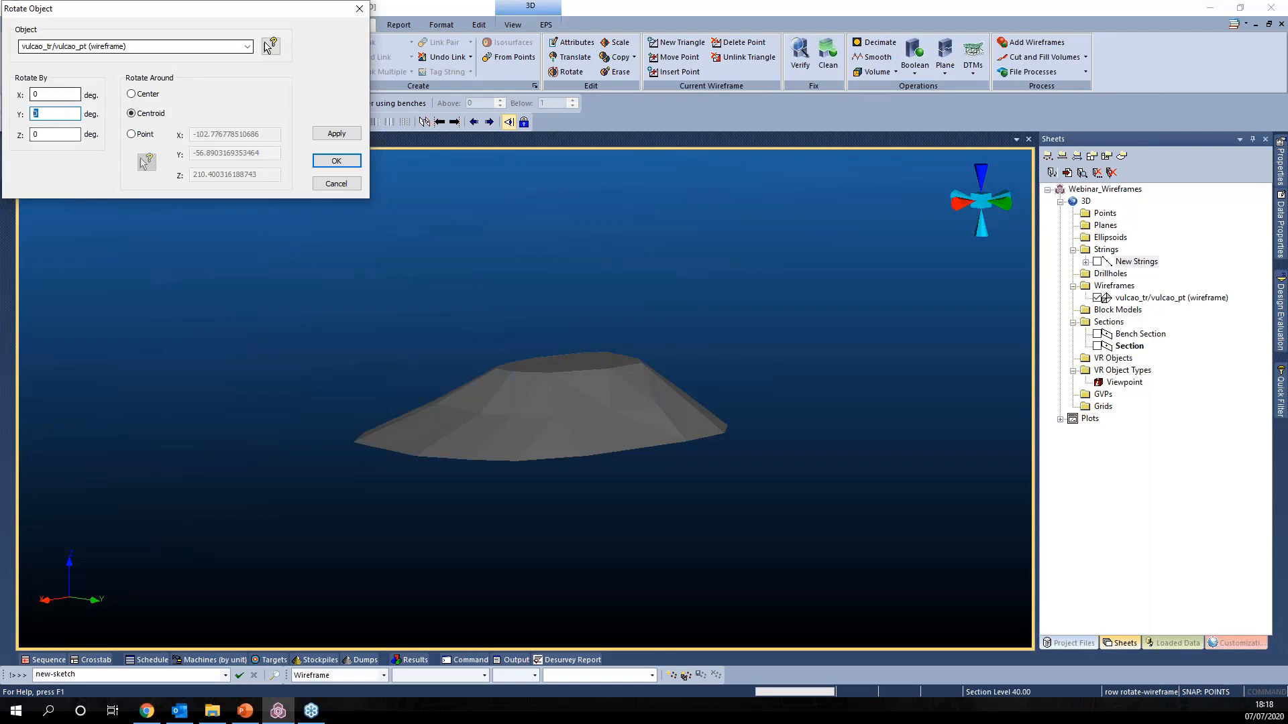
{"action": "double_click", "coordinate": [53, 133]}
{"action": "left_click", "coordinate": [336, 133]}
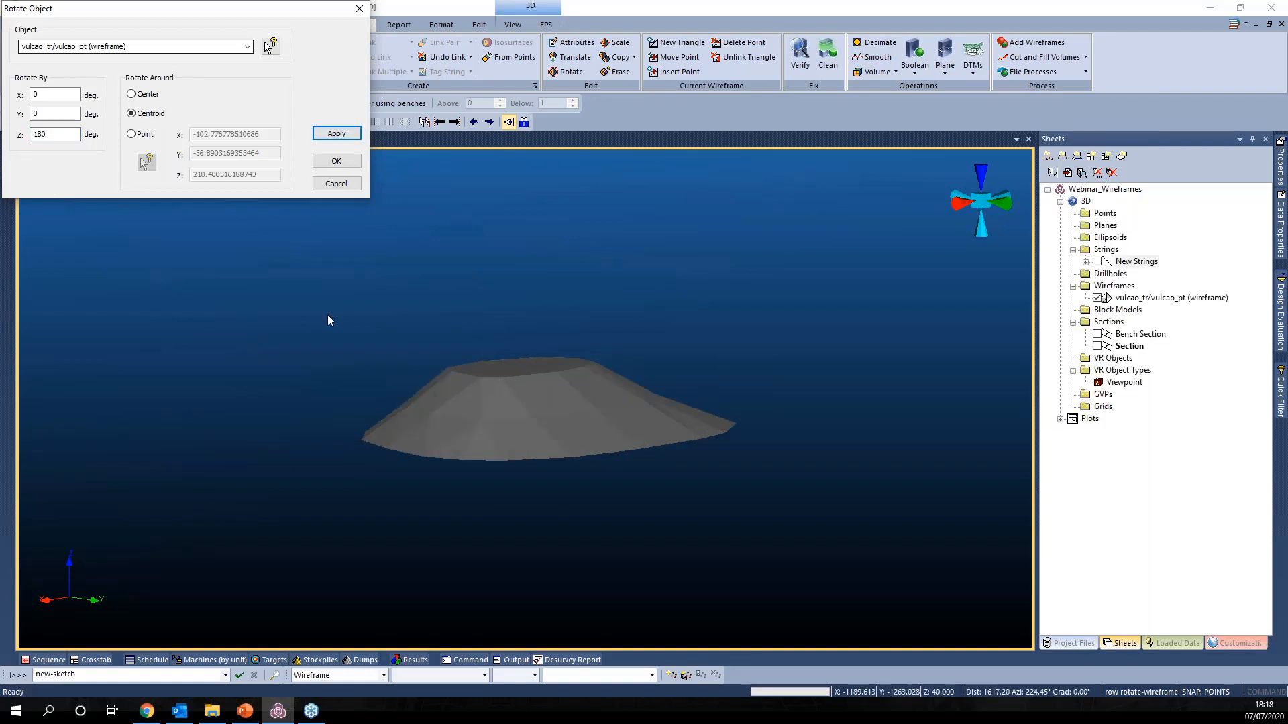
{"action": "left_click", "coordinate": [360, 9]}
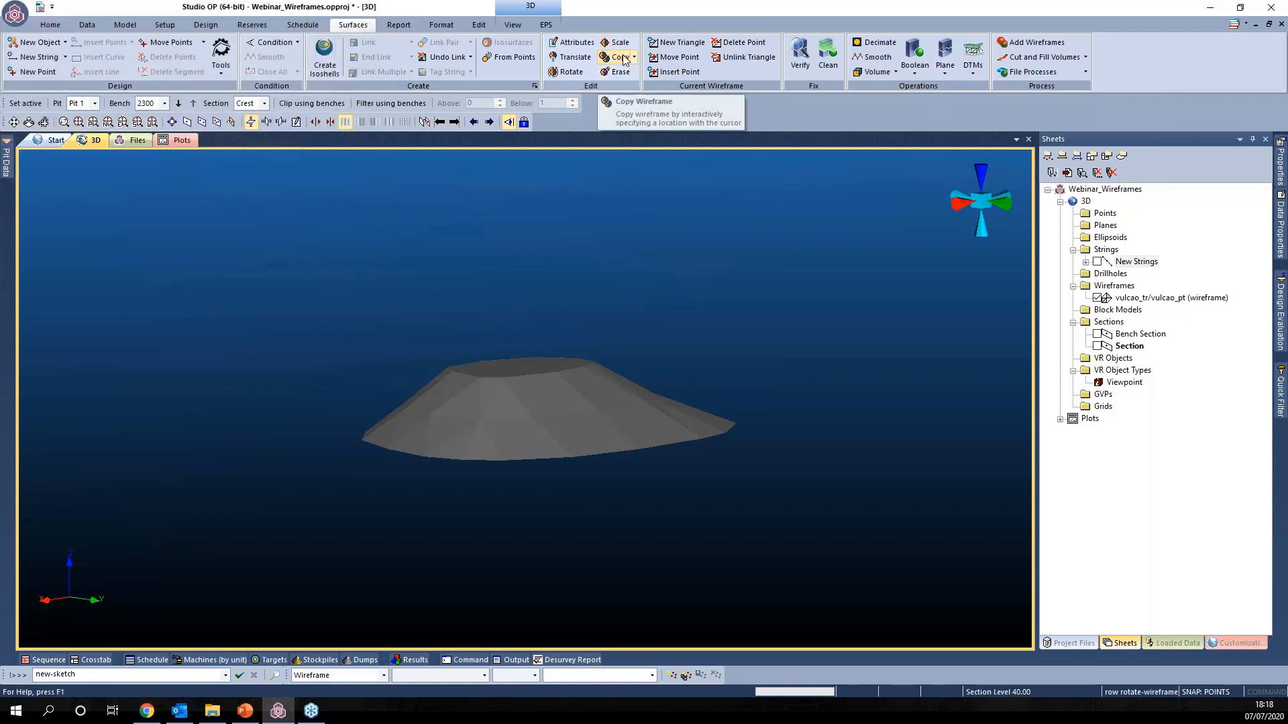
{"action": "scroll", "coordinate": [624, 365], "scroll_direction": "up", "scroll_amount": 3}
{"action": "scroll", "coordinate": [614, 376], "scroll_direction": "down", "scroll_amount": 4}
{"action": "middle_click_drag", "start_coordinate": [663, 387], "coordinate": [652, 389]}
{"action": "scroll", "coordinate": [603, 408], "scroll_direction": "up", "scroll_amount": 2}
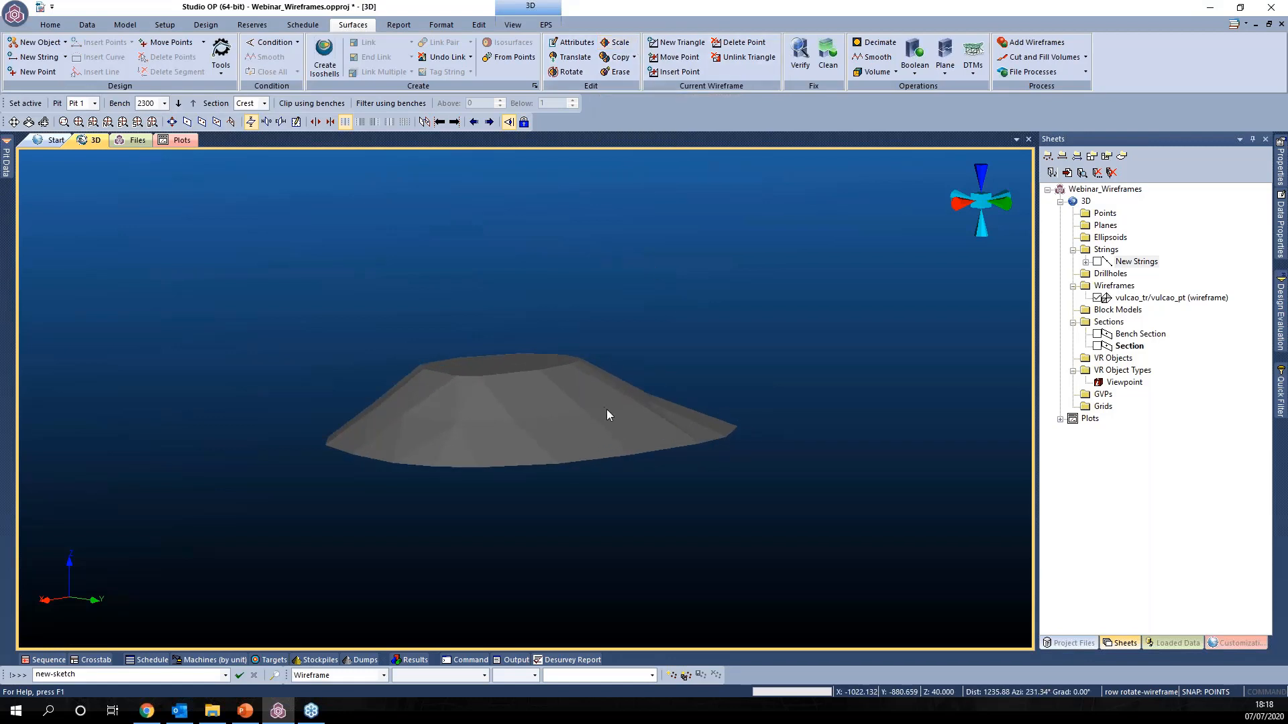
{"action": "scroll", "coordinate": [636, 416], "scroll_direction": "down", "scroll_amount": 1}
Step: Scale the vulcao_tr wireframe to 150% around its centroid with the axes locked
{"action": "left_click", "coordinate": [621, 43]}
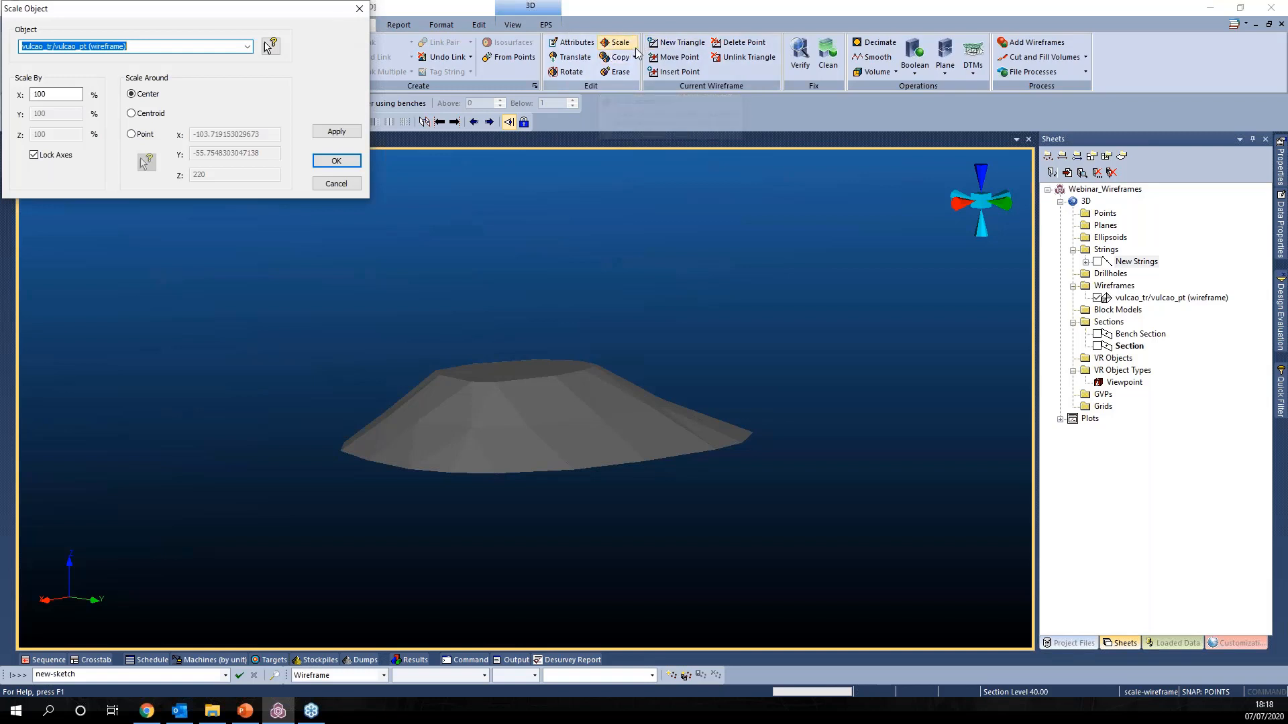
{"action": "left_click", "coordinate": [247, 47]}
{"action": "left_click", "coordinate": [248, 47]}
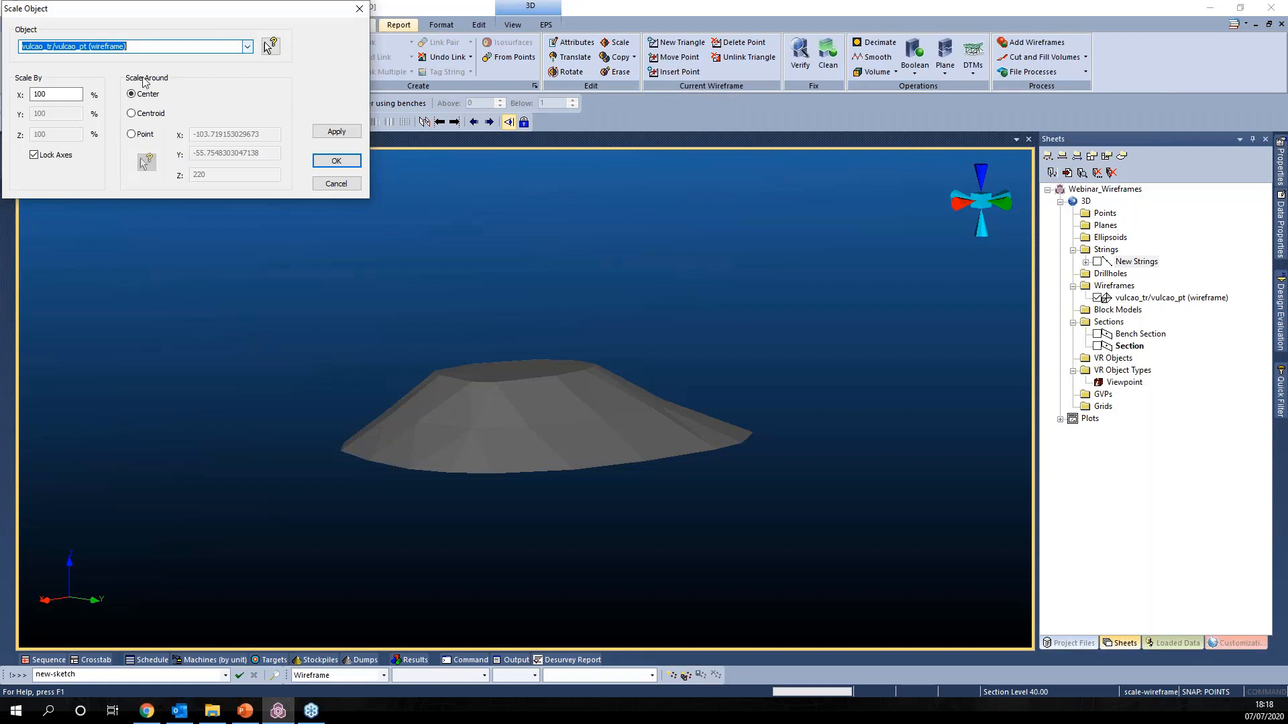
{"action": "left_click", "coordinate": [75, 96]}
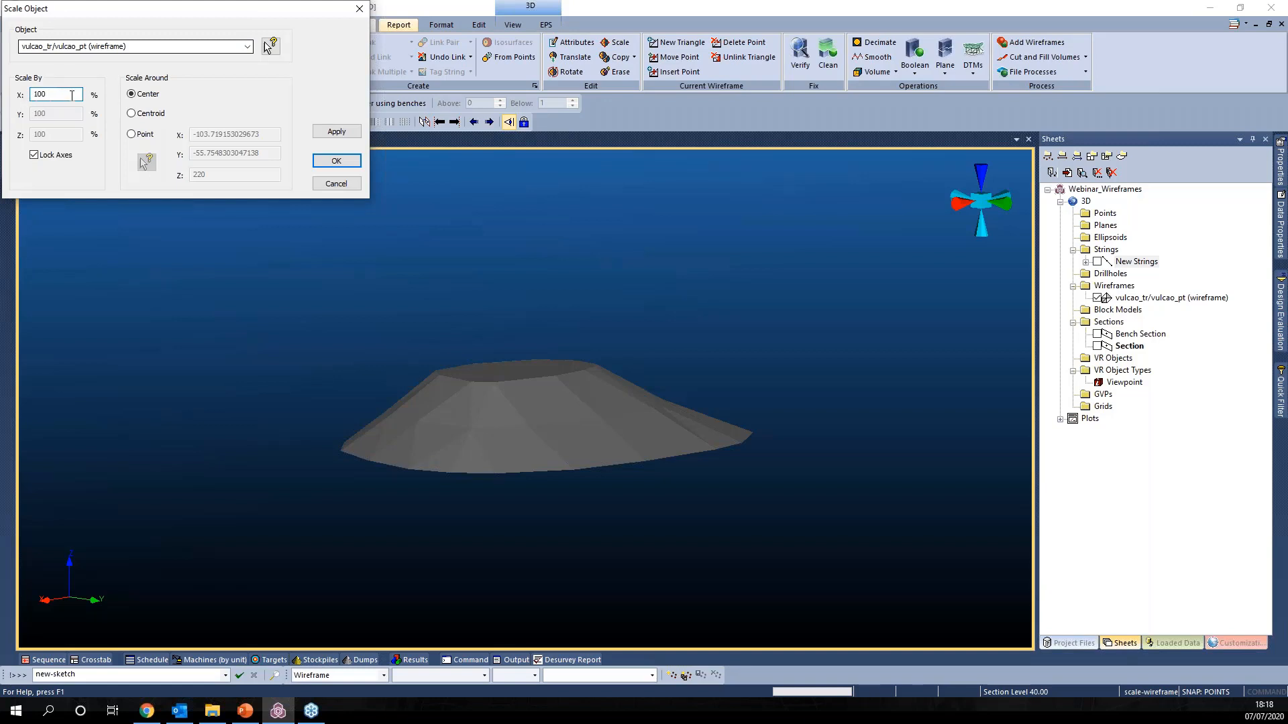
{"action": "left_click", "coordinate": [34, 156]}
{"action": "left_click", "coordinate": [34, 155]}
{"action": "left_click", "coordinate": [31, 94]}
{"action": "left_click", "coordinate": [150, 113]}
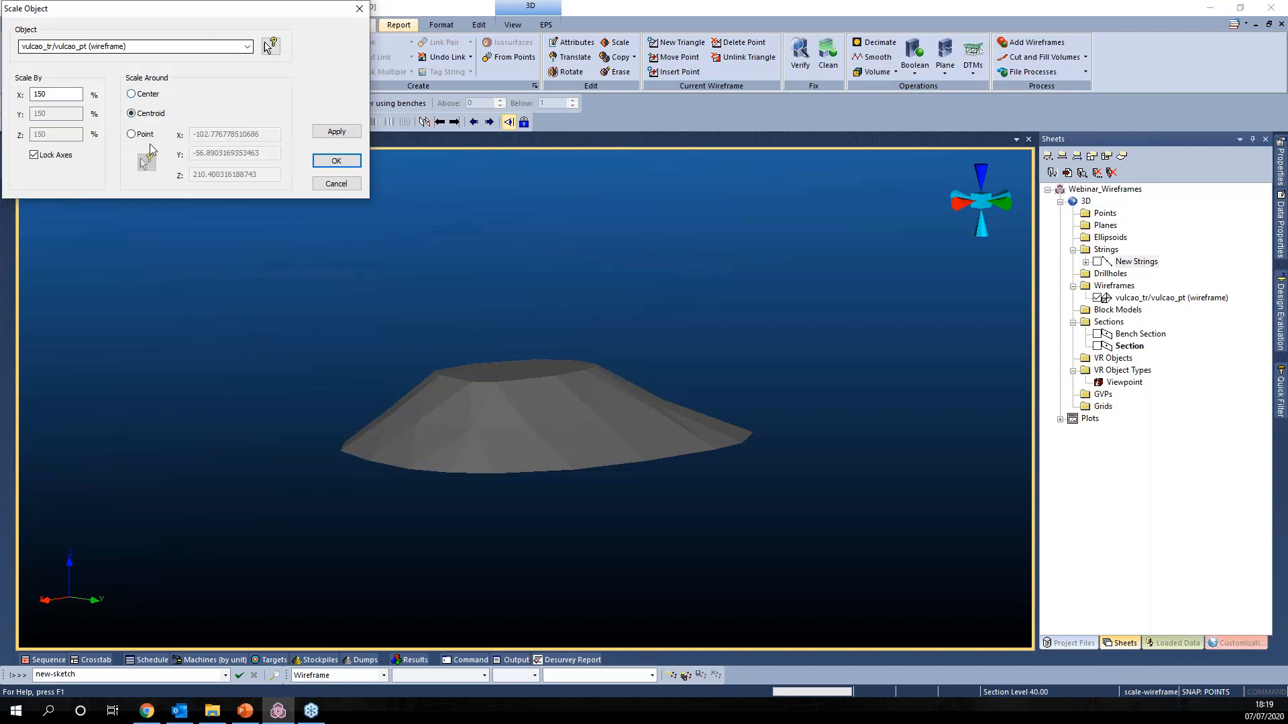
{"action": "left_click", "coordinate": [332, 130]}
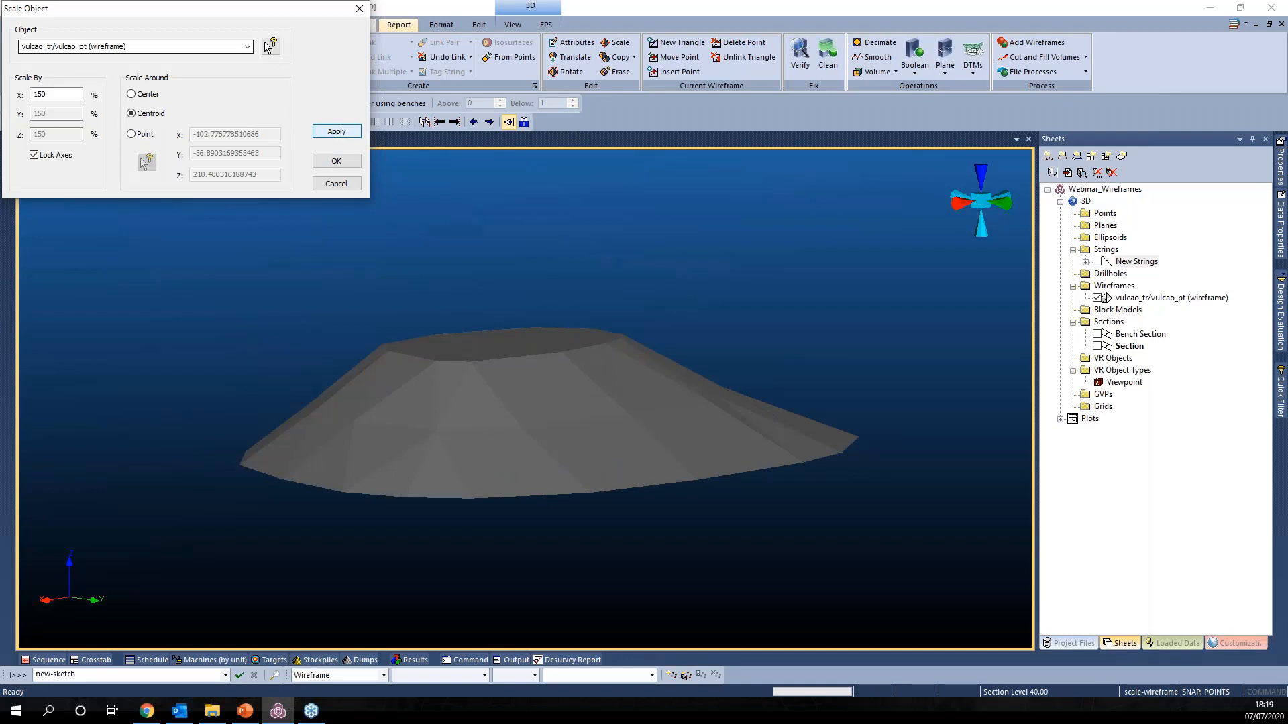
{"action": "left_click", "coordinate": [359, 8]}
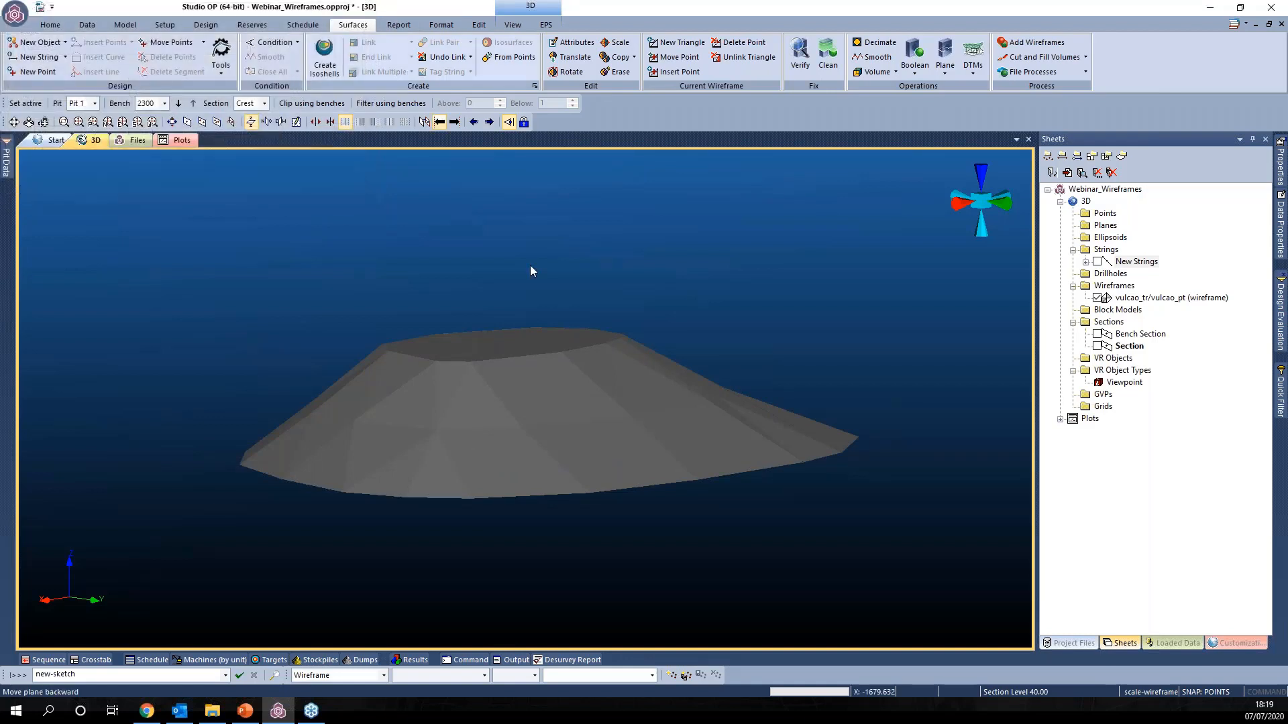
{"action": "middle_click_drag", "start_coordinate": [635, 483], "coordinate": [635, 472]}
{"action": "scroll", "coordinate": [618, 409], "scroll_direction": "down", "scroll_amount": 2}
{"action": "middle_click_drag", "start_coordinate": [640, 397], "coordinate": [641, 387]}
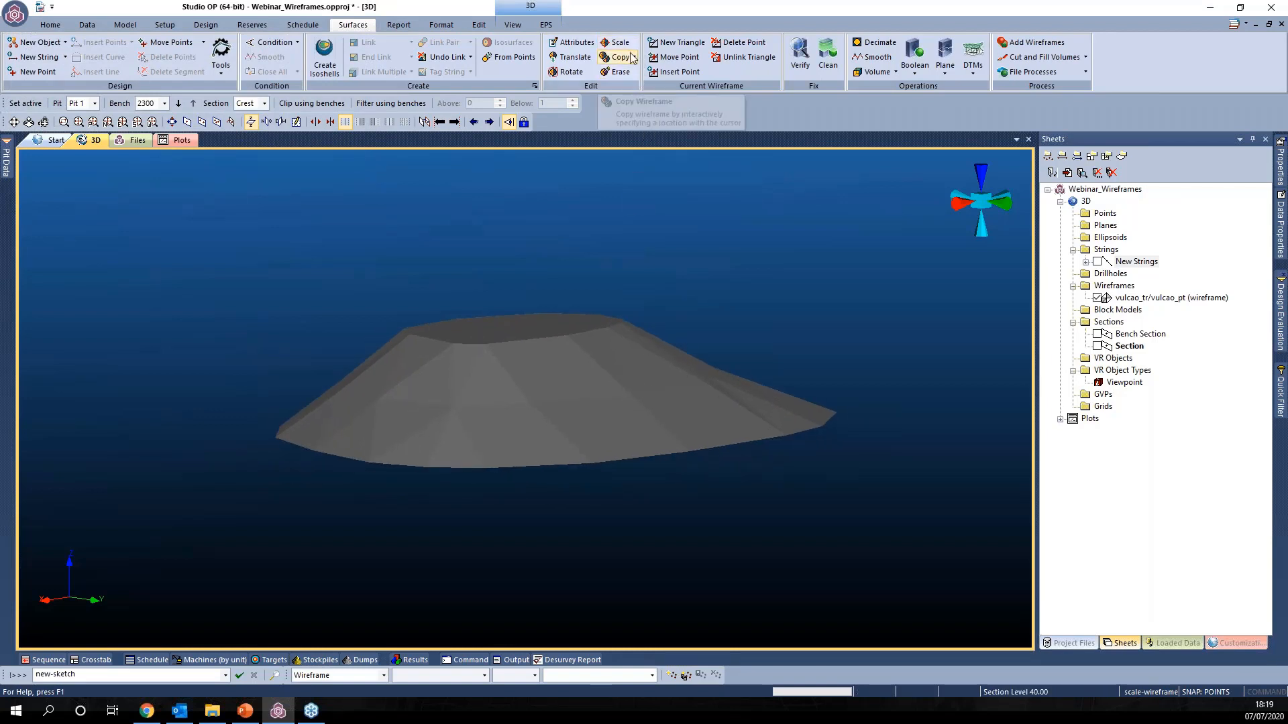
Step: Copy the vulcao_tr/vulcao_pt wireframe three times, placing the copies freely around the original
{"action": "scroll", "coordinate": [627, 362], "scroll_direction": "down", "scroll_amount": 2}
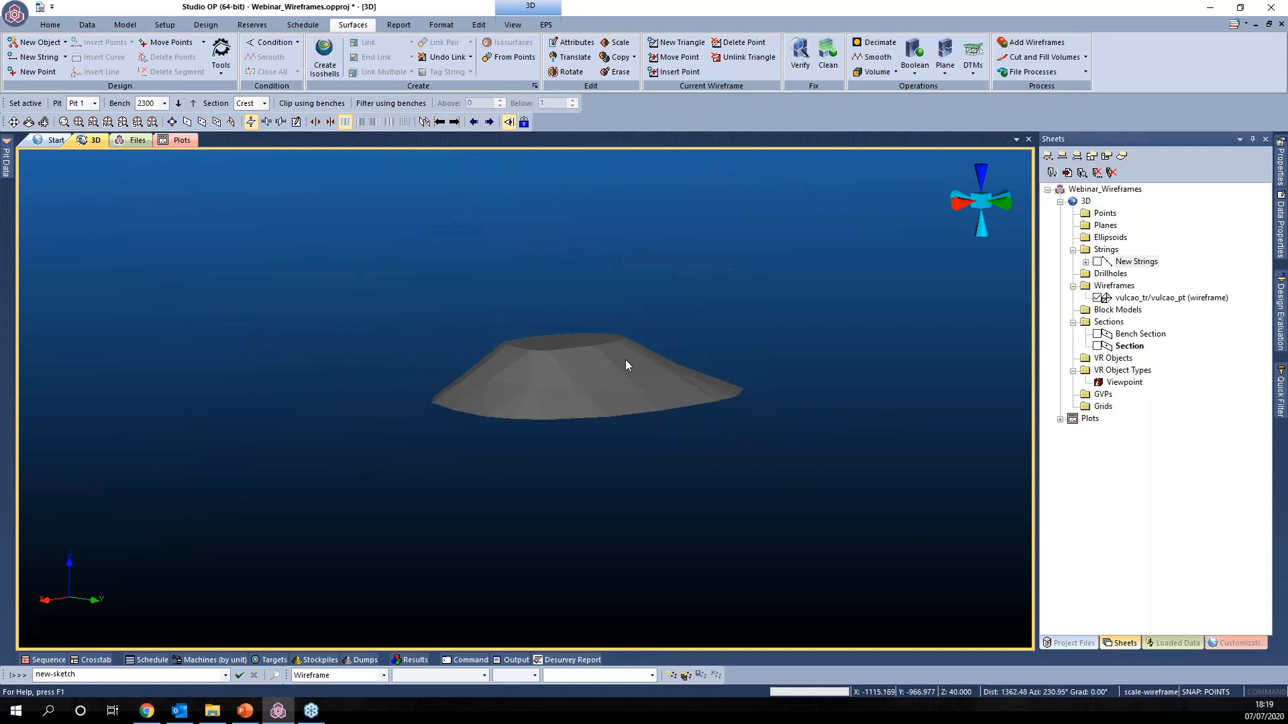
{"action": "middle_click_drag", "start_coordinate": [625, 360], "coordinate": [561, 384]}
{"action": "left_click", "coordinate": [617, 59]}
{"action": "left_click_drag", "start_coordinate": [410, 358], "coordinate": [210, 356]}
{"action": "left_click_drag", "start_coordinate": [522, 393], "coordinate": [934, 207]}
{"action": "left_click_drag", "start_coordinate": [532, 409], "coordinate": [833, 540]}
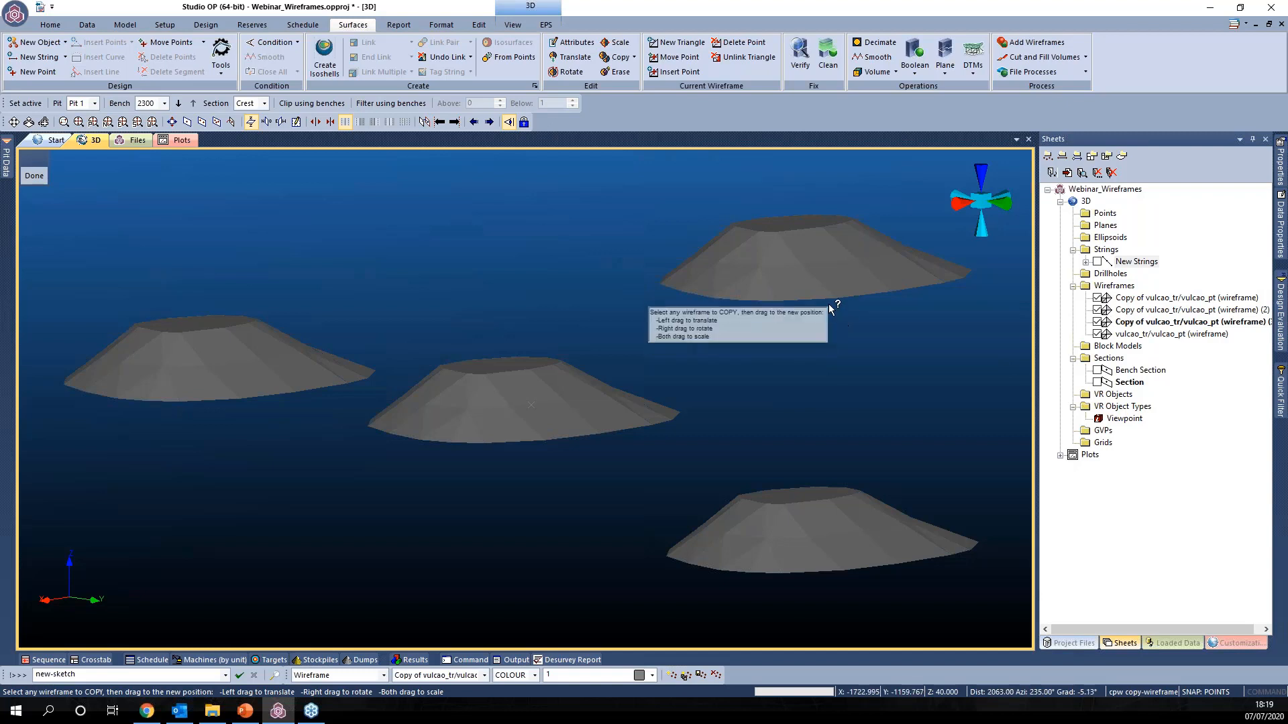
Step: Move the original vulcao_tr/vulcao_pt wireframe slightly sideways with Move Wireframe and finish moving
{"action": "left_click", "coordinate": [633, 57]}
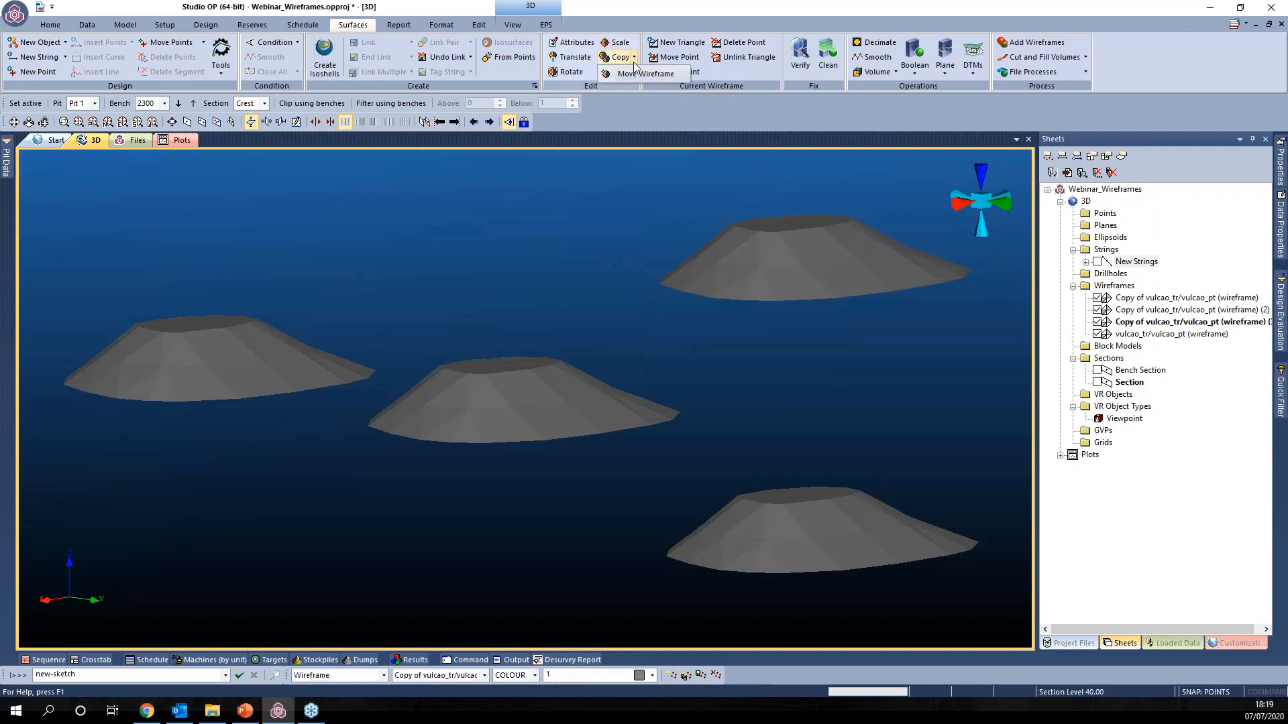
{"action": "left_click", "coordinate": [678, 75]}
{"action": "left_click_drag", "start_coordinate": [562, 376], "coordinate": [555, 413]}
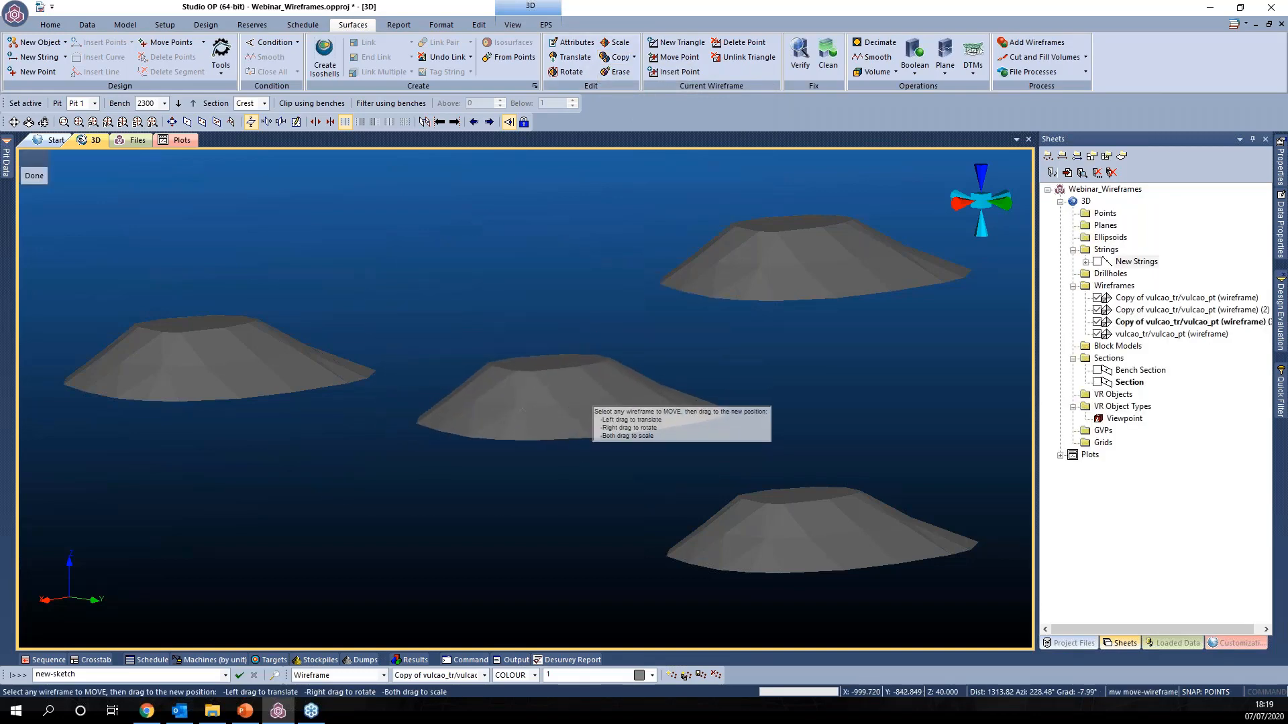
{"action": "key", "text": "Escape"}
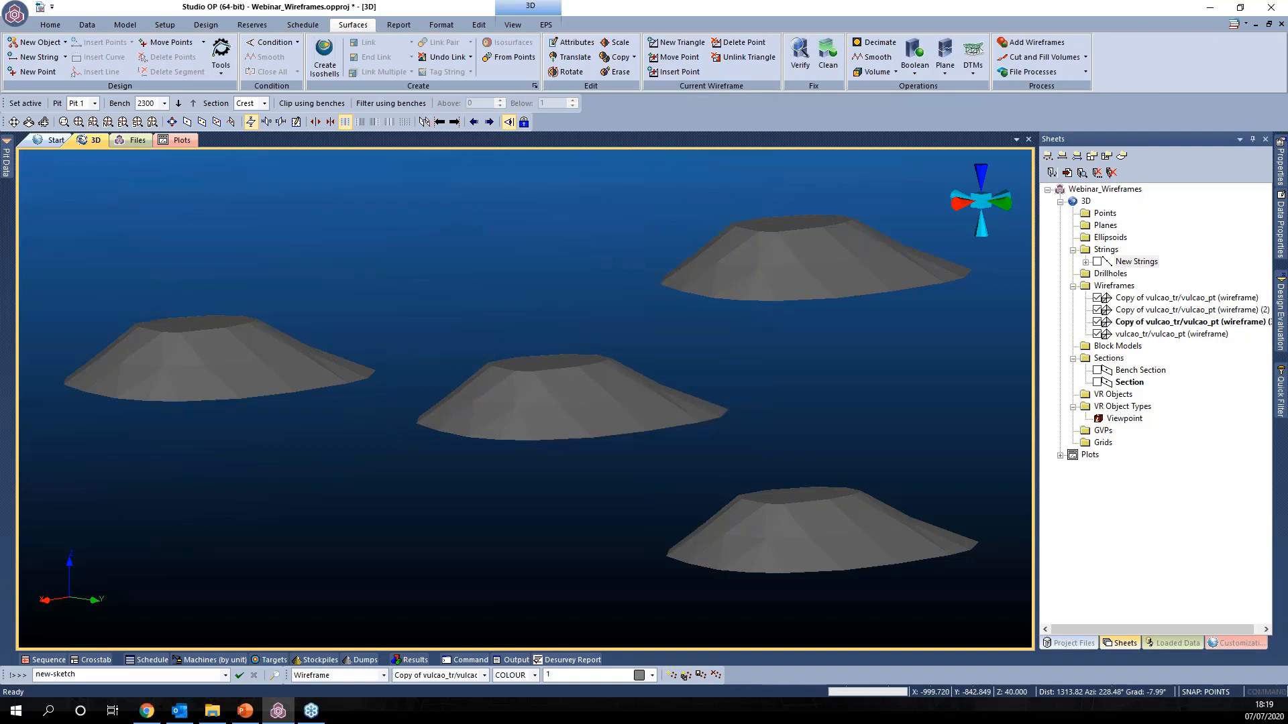
Step: Erase all three copies of the vulcao_tr/vulcao_pt wireframe, keeping only the original
{"action": "left_click", "coordinate": [620, 73]}
{"action": "left_click", "coordinate": [200, 46]}
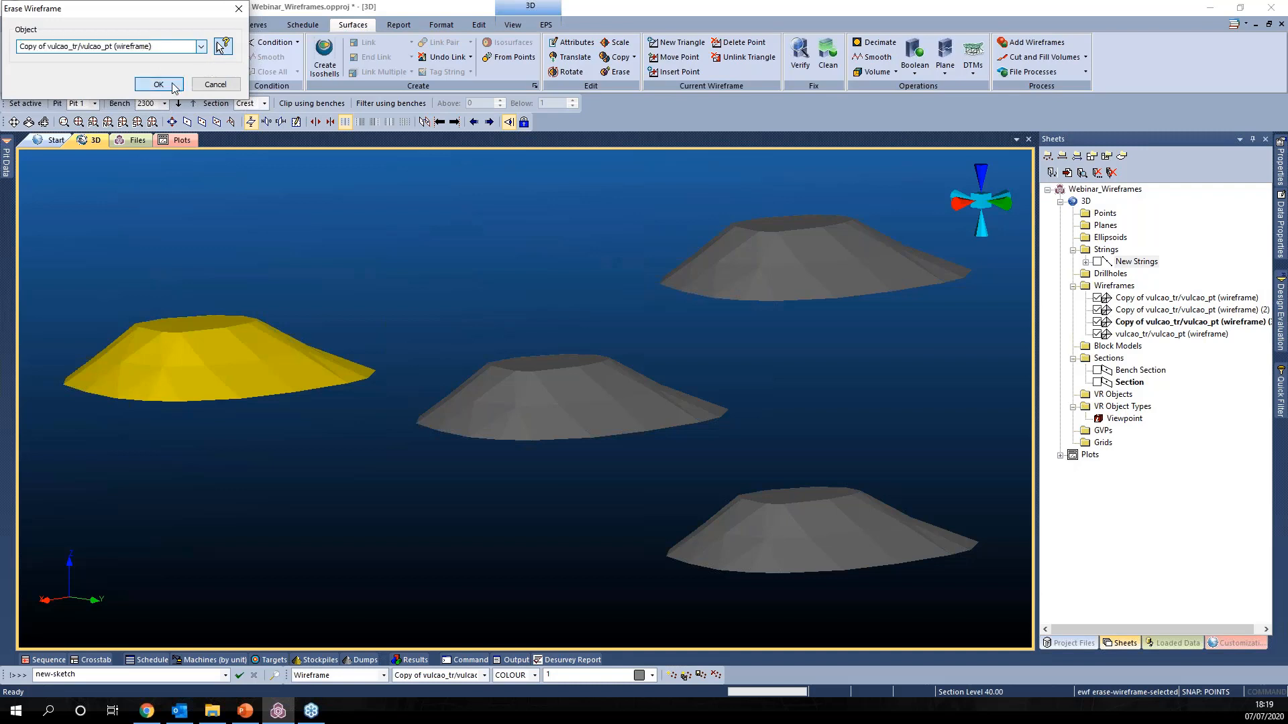
{"action": "left_click", "coordinate": [158, 84]}
{"action": "left_click", "coordinate": [197, 86]}
{"action": "left_click", "coordinate": [201, 46]}
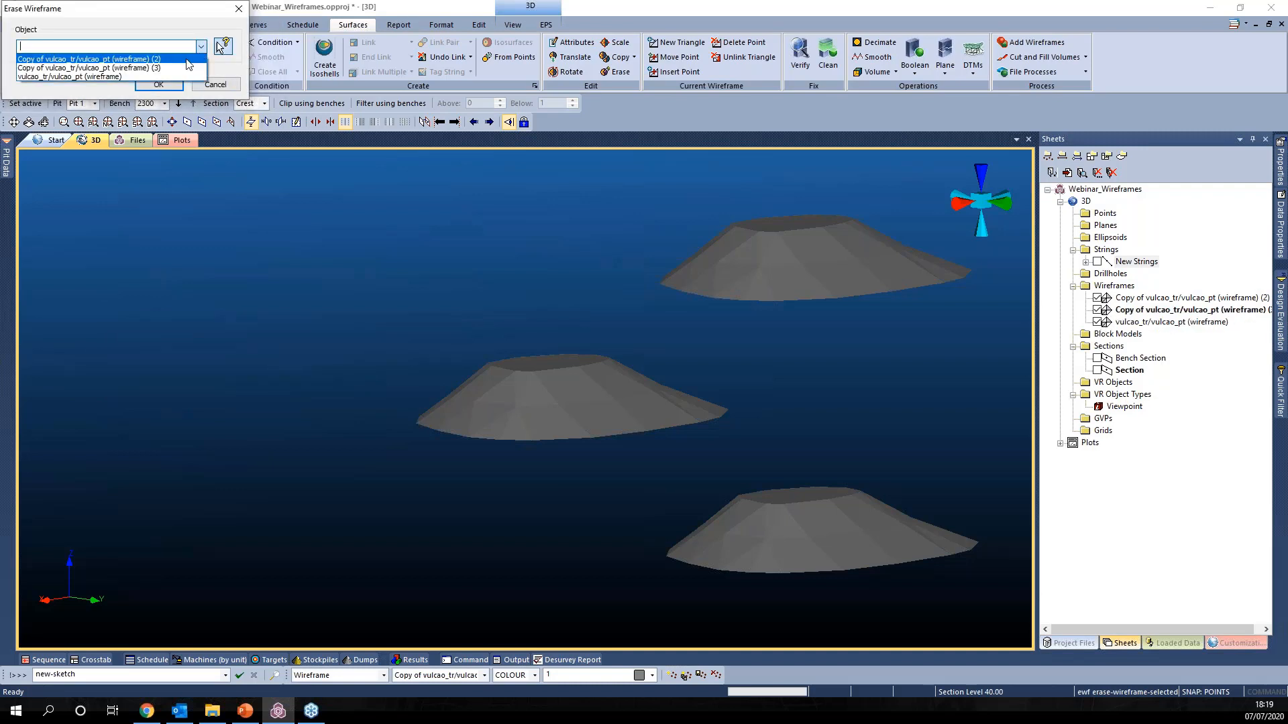
{"action": "left_click", "coordinate": [187, 60]}
{"action": "left_click", "coordinate": [158, 84]}
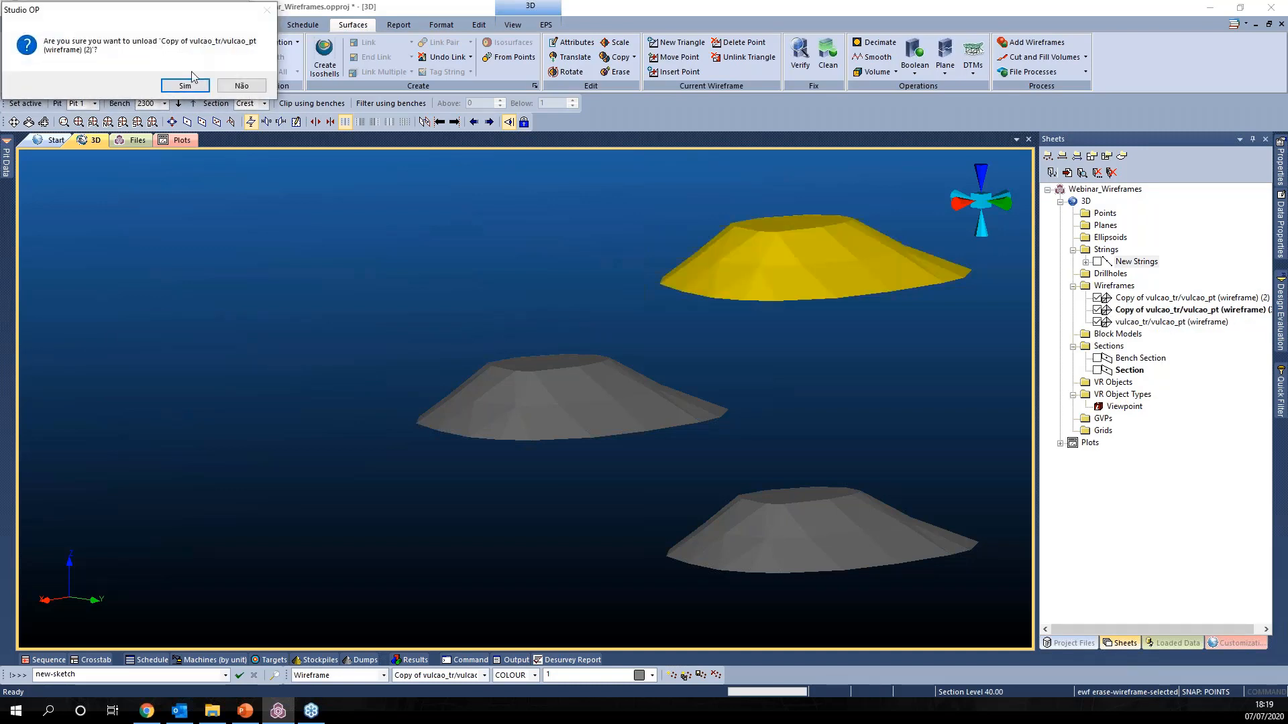
{"action": "left_click", "coordinate": [189, 86]}
{"action": "left_click", "coordinate": [200, 46]}
{"action": "left_click", "coordinate": [174, 60]}
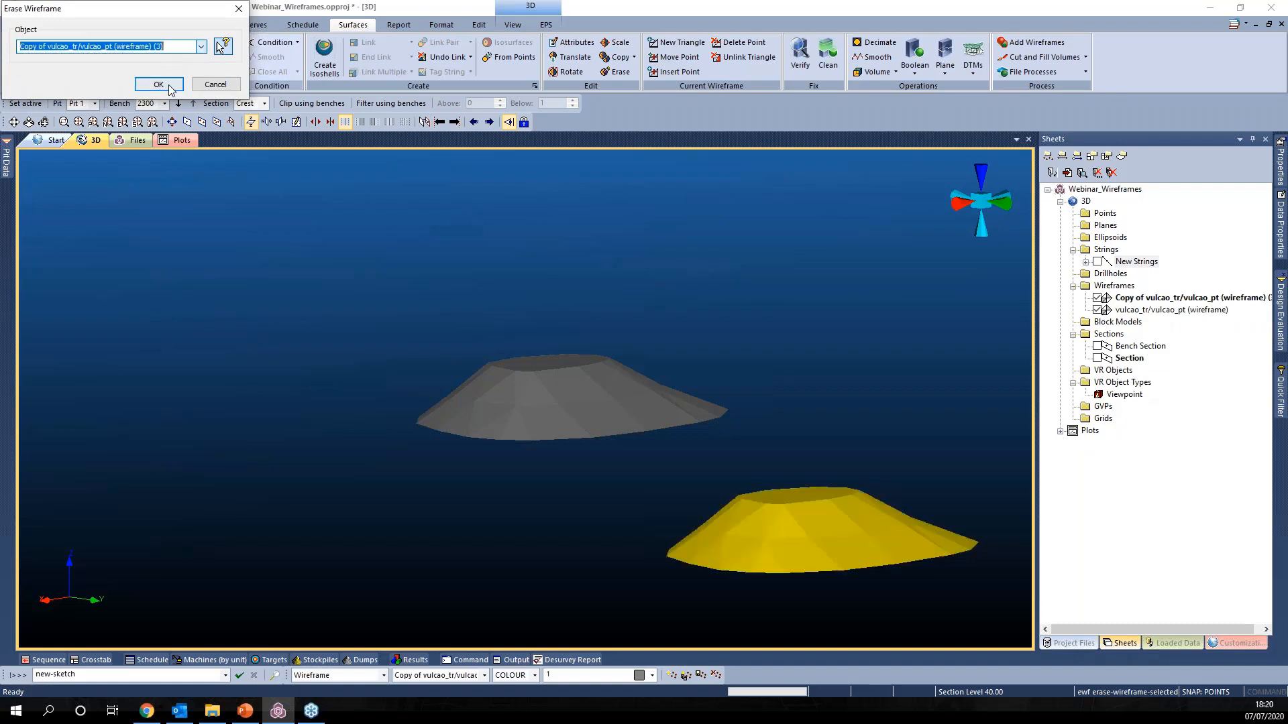
{"action": "left_click", "coordinate": [158, 84]}
{"action": "left_click", "coordinate": [187, 85]}
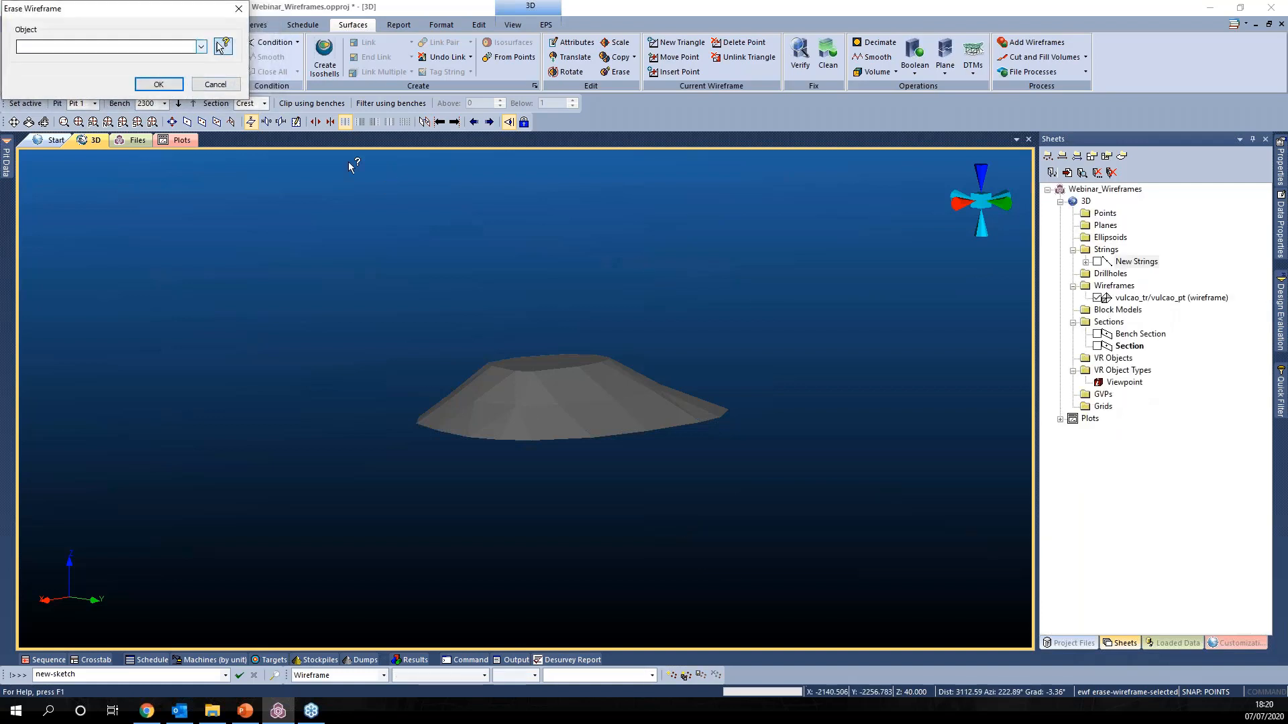
{"action": "left_click", "coordinate": [238, 8]}
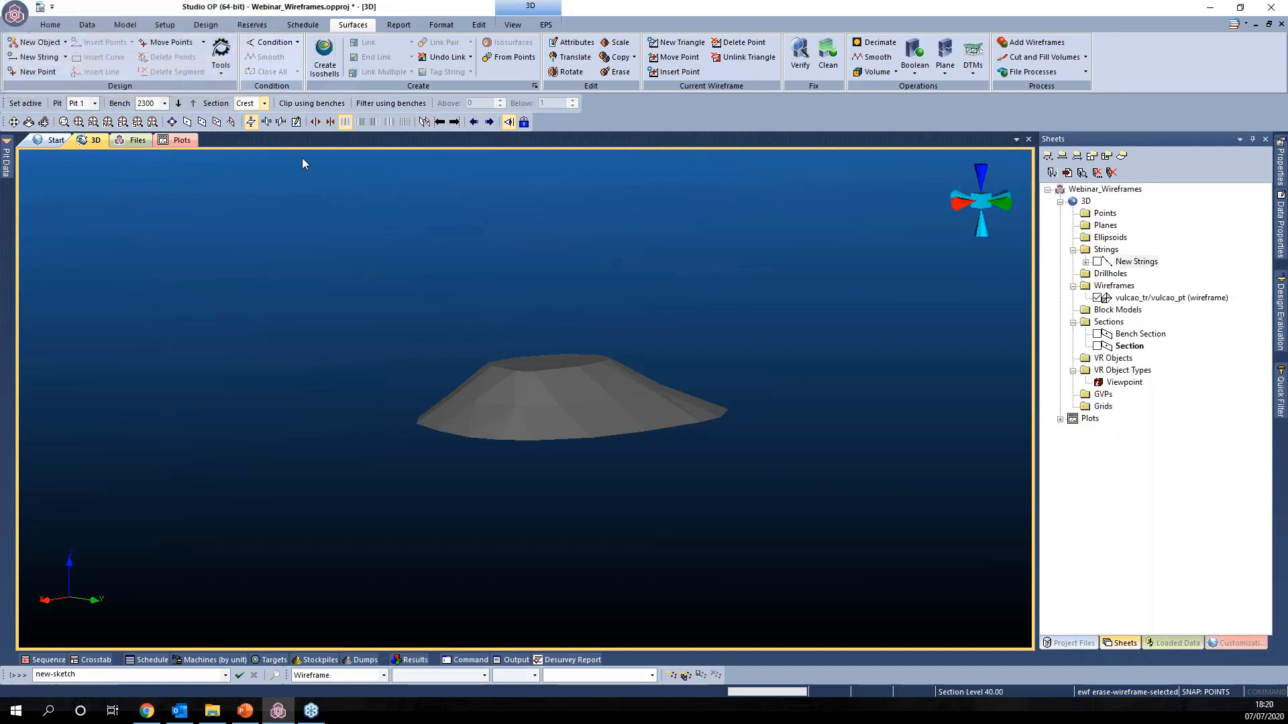
Step: Set up a Closed Volume calculation for the vulcao_tr/vulcao_pt wireframe with a density of 2.5
{"action": "left_click_drag", "start_coordinate": [684, 443], "coordinate": [630, 478]}
{"action": "middle_click_drag", "start_coordinate": [503, 370], "coordinate": [529, 393]}
{"action": "scroll", "coordinate": [531, 396], "scroll_direction": "up", "scroll_amount": 5}
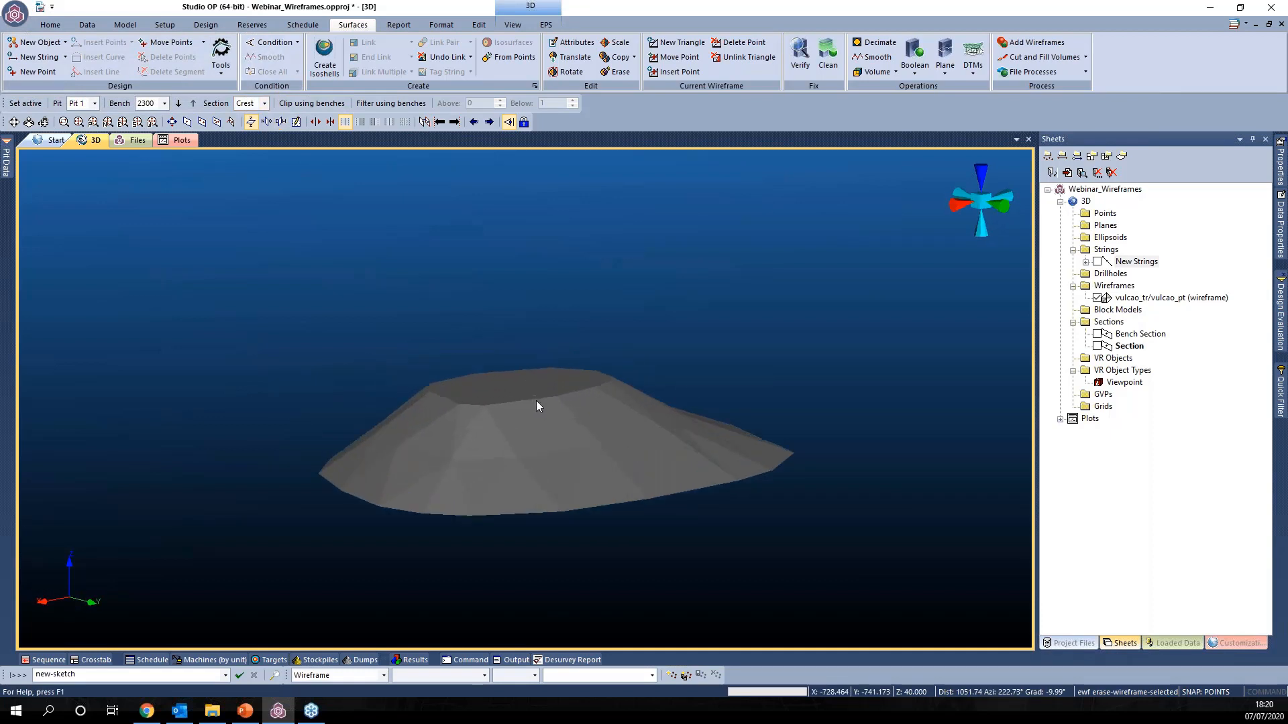
{"action": "scroll", "coordinate": [536, 405], "scroll_direction": "down", "scroll_amount": 2}
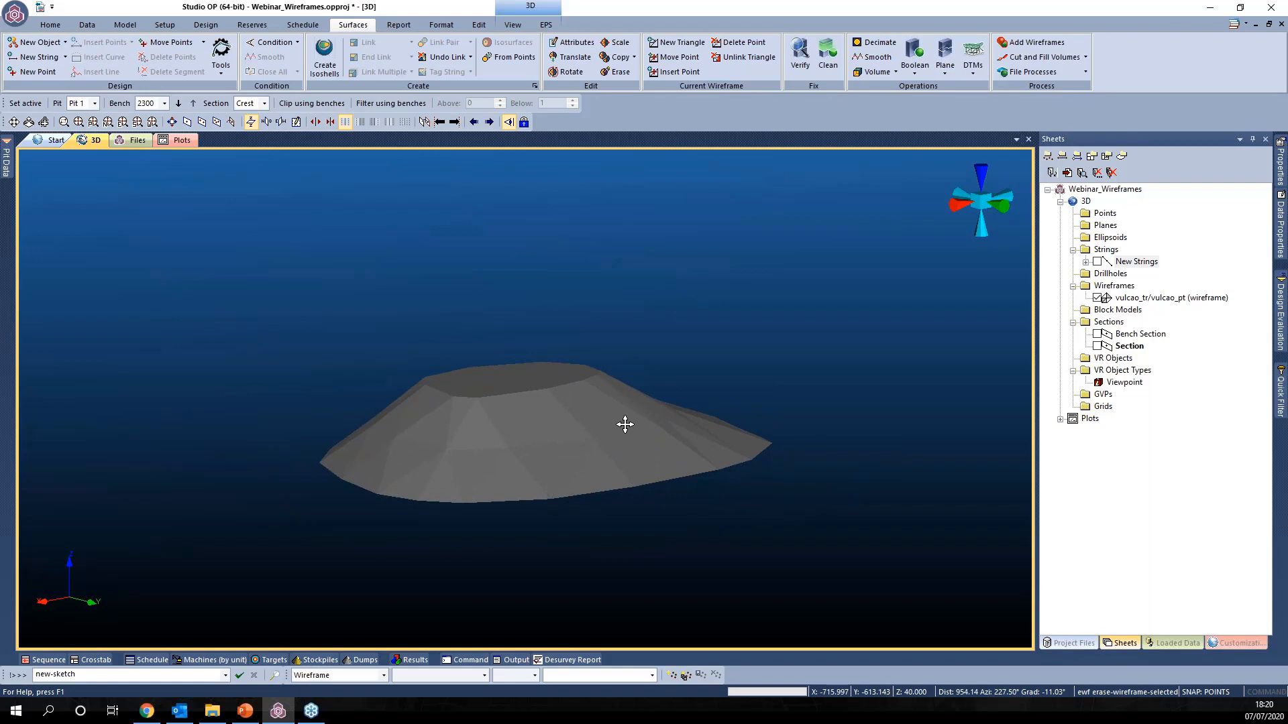
{"action": "left_click_drag", "start_coordinate": [532, 465], "coordinate": [460, 439]}
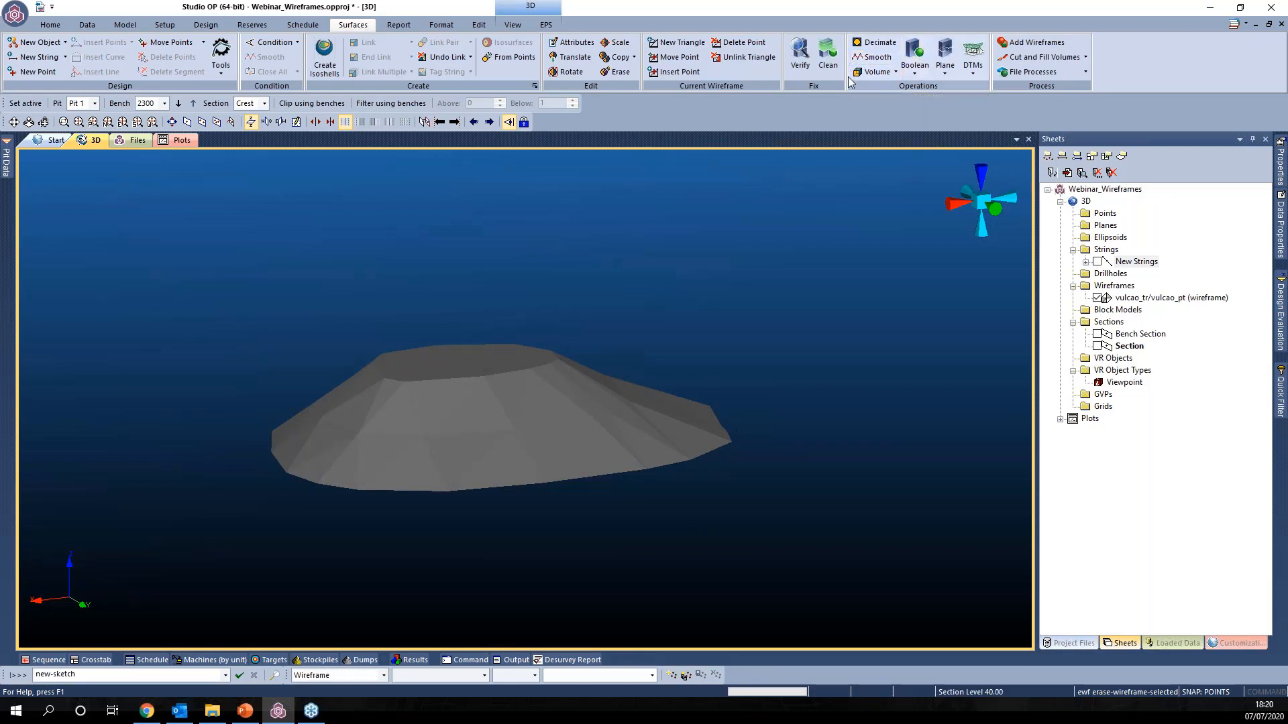
{"action": "left_click", "coordinate": [872, 72]}
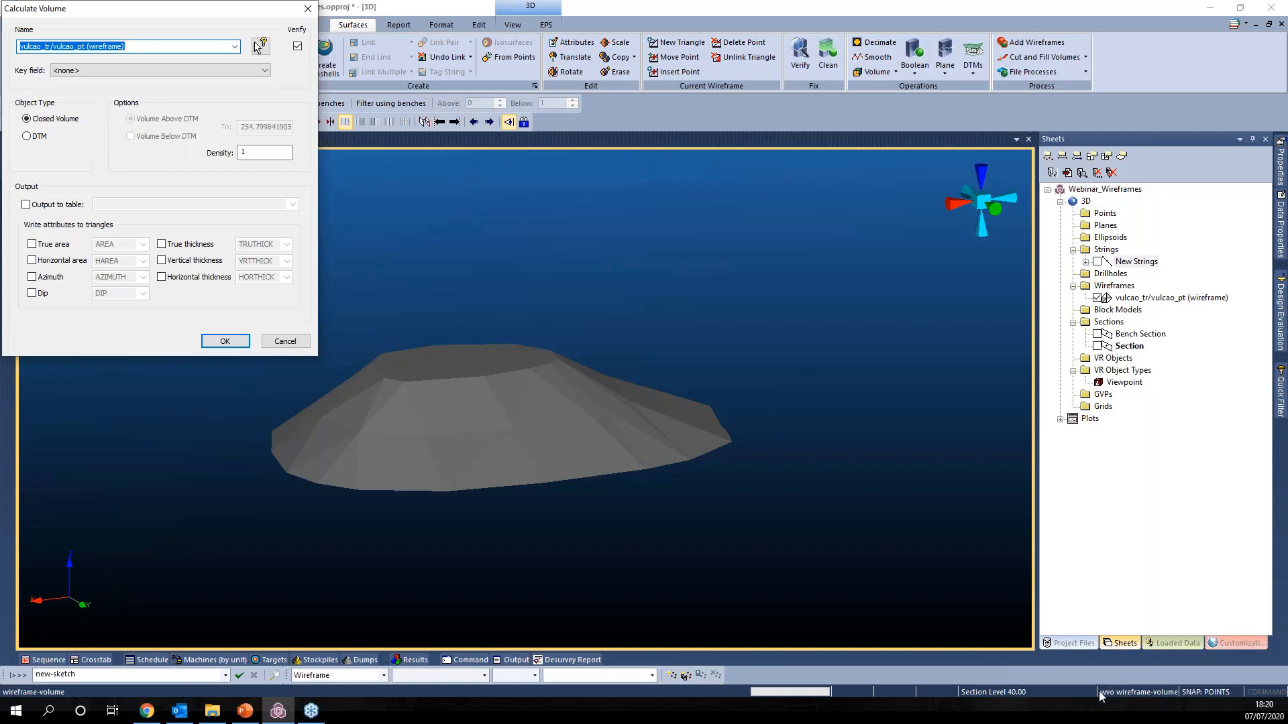
{"action": "left_click", "coordinate": [236, 47]}
{"action": "left_click", "coordinate": [235, 46]}
{"action": "left_click", "coordinate": [235, 47]}
{"action": "left_click", "coordinate": [236, 46]}
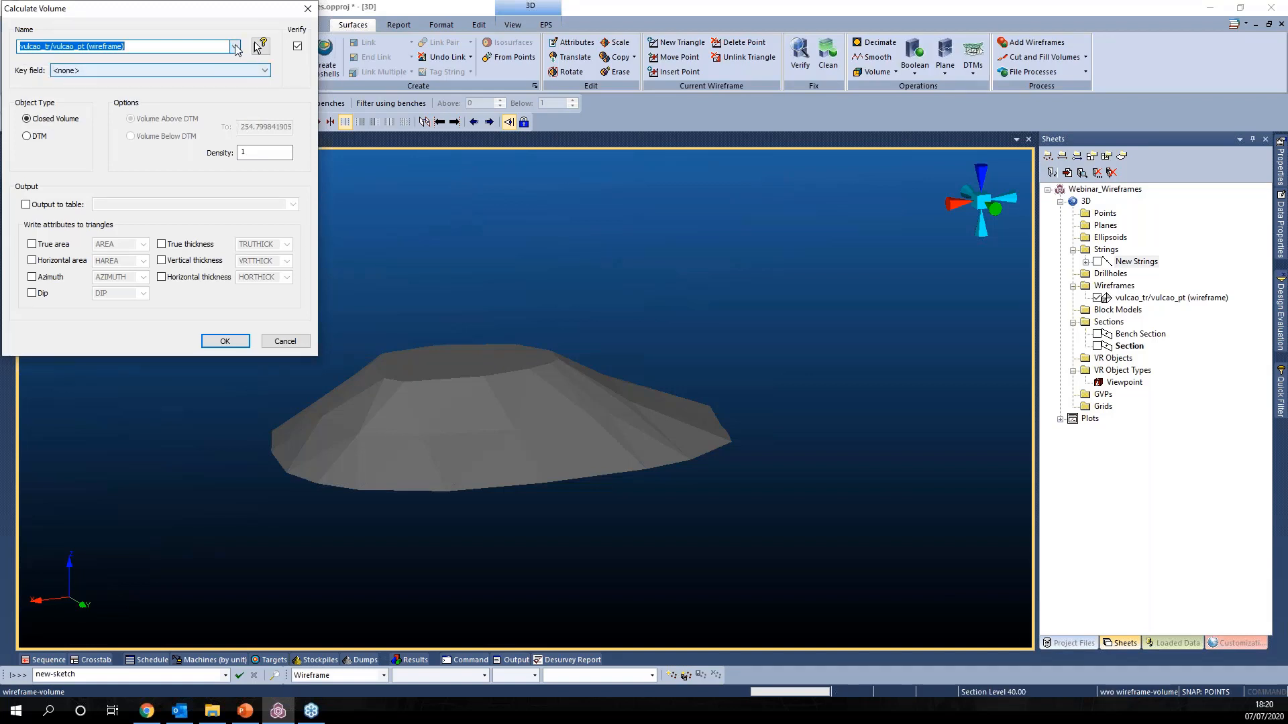
{"action": "left_click", "coordinate": [26, 119]}
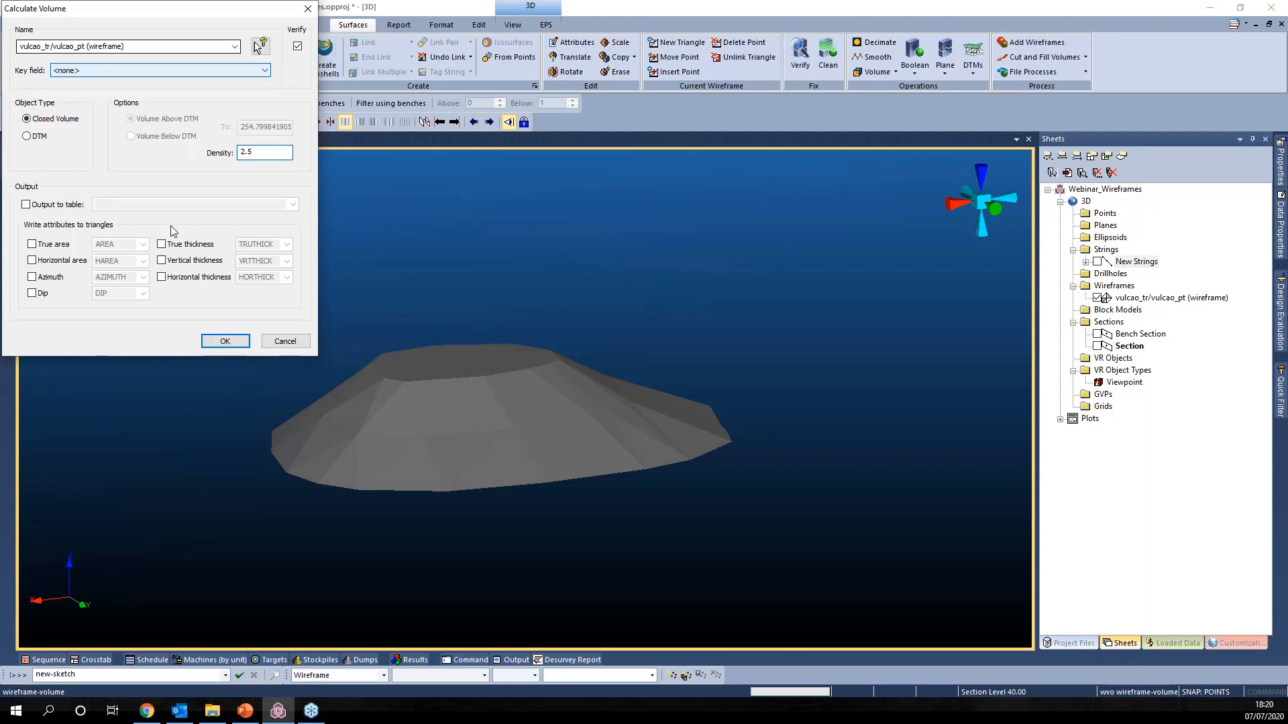
Step: Calculate the wireframe's volume without table output and review its summary of properties
{"action": "left_click", "coordinate": [37, 208]}
{"action": "left_click", "coordinate": [112, 206]}
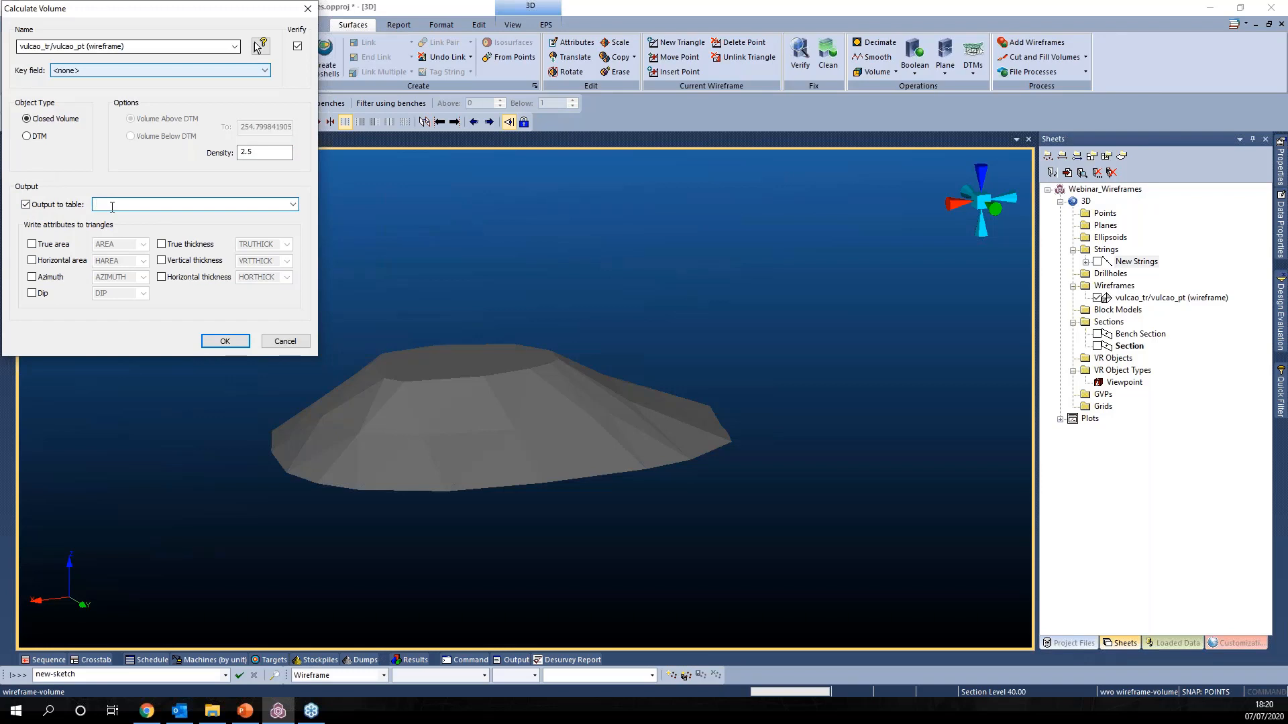
{"action": "left_click", "coordinate": [26, 206]}
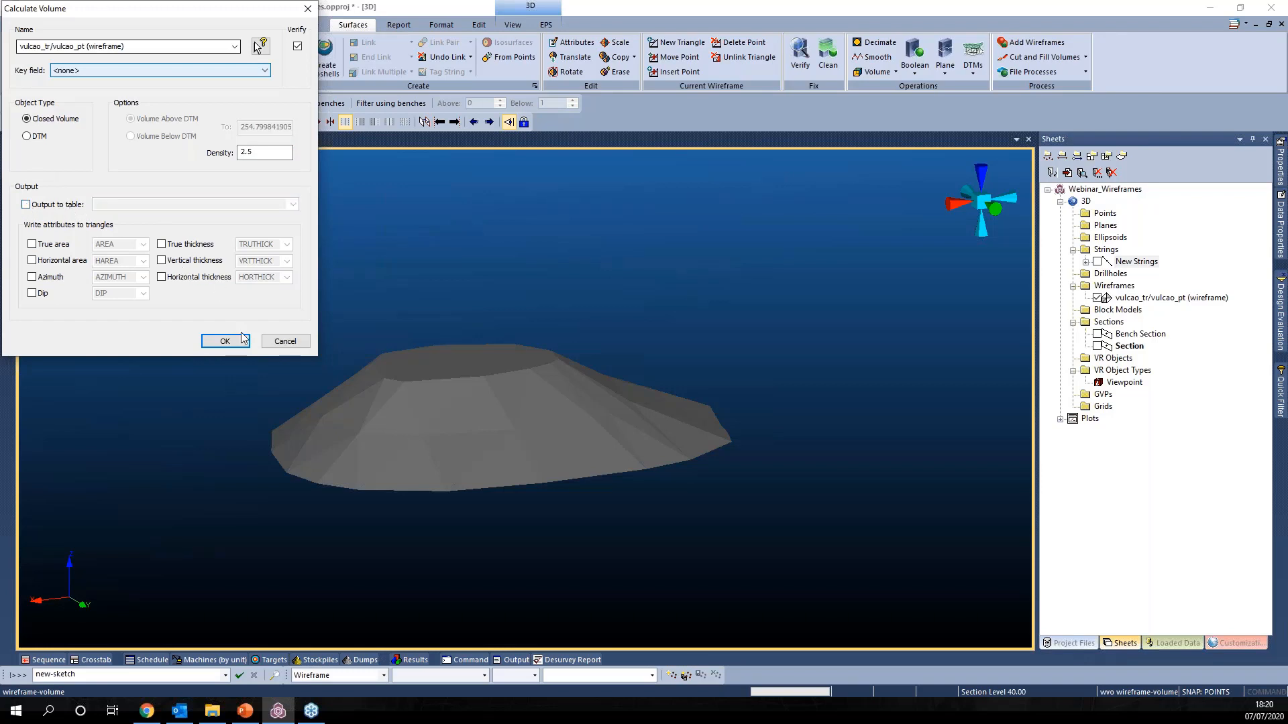
{"action": "left_click", "coordinate": [259, 46]}
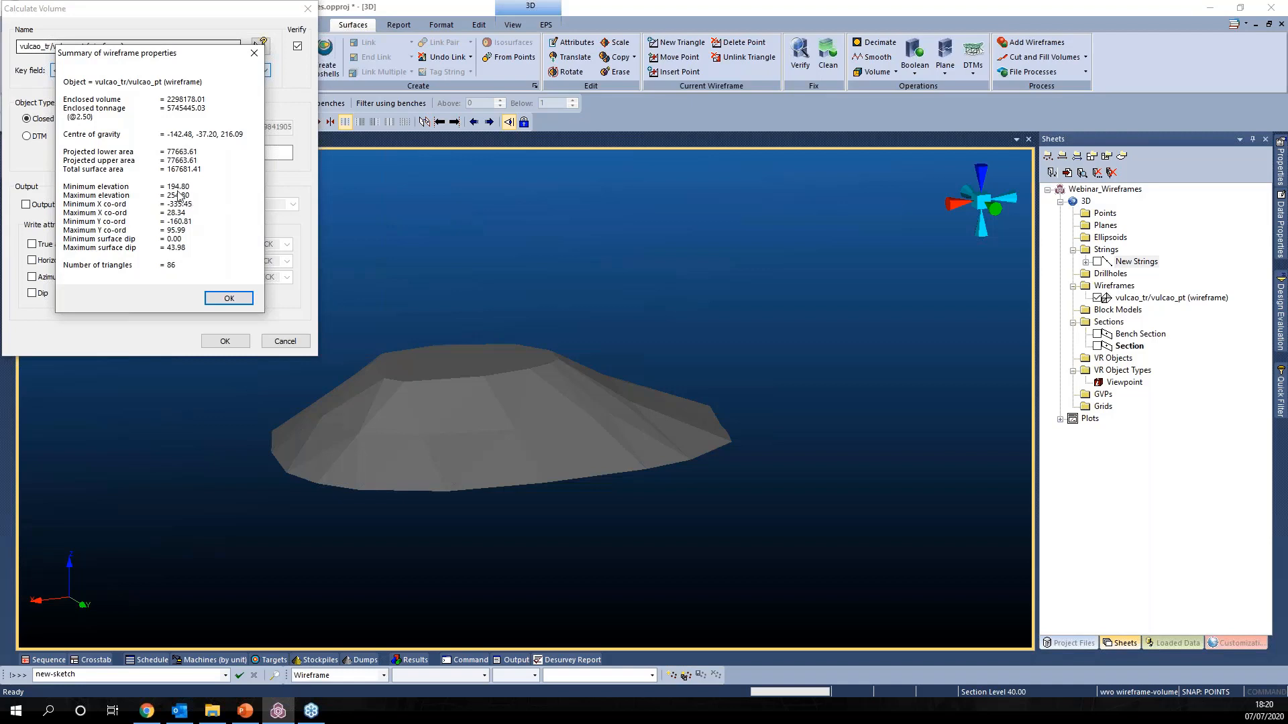
{"action": "left_click", "coordinate": [252, 56]}
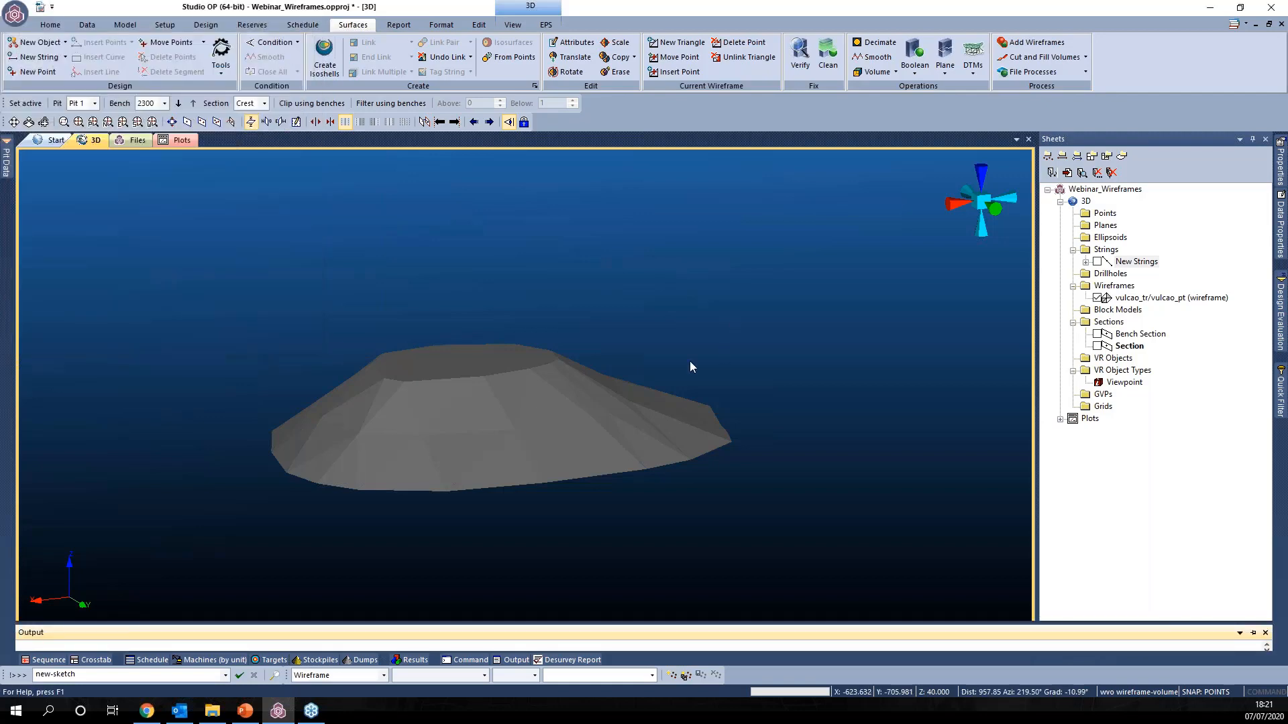
Step: Unlink a triangle on the flank of the vulcao_tr wireframe just below its upper rim
{"action": "middle_click_drag", "start_coordinate": [597, 460], "coordinate": [663, 409]}
{"action": "scroll", "coordinate": [670, 406], "scroll_direction": "up", "scroll_amount": 2}
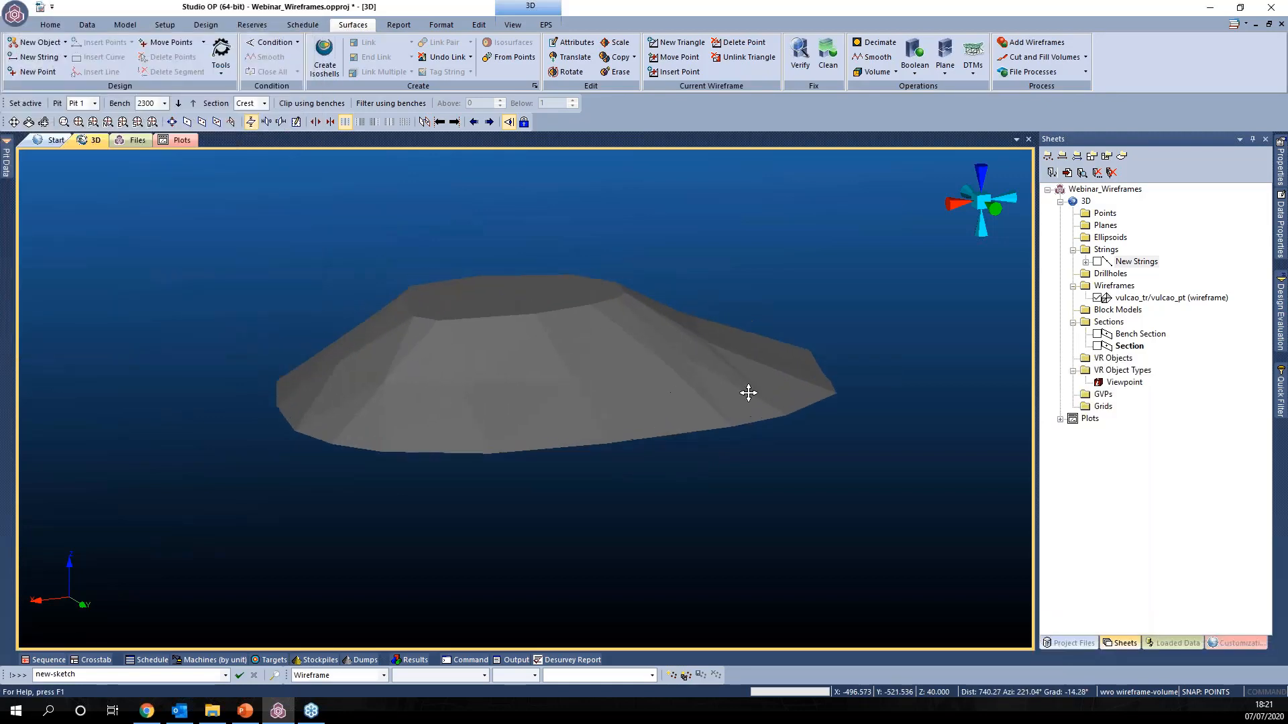
{"action": "middle_click_drag", "start_coordinate": [747, 391], "coordinate": [756, 414]}
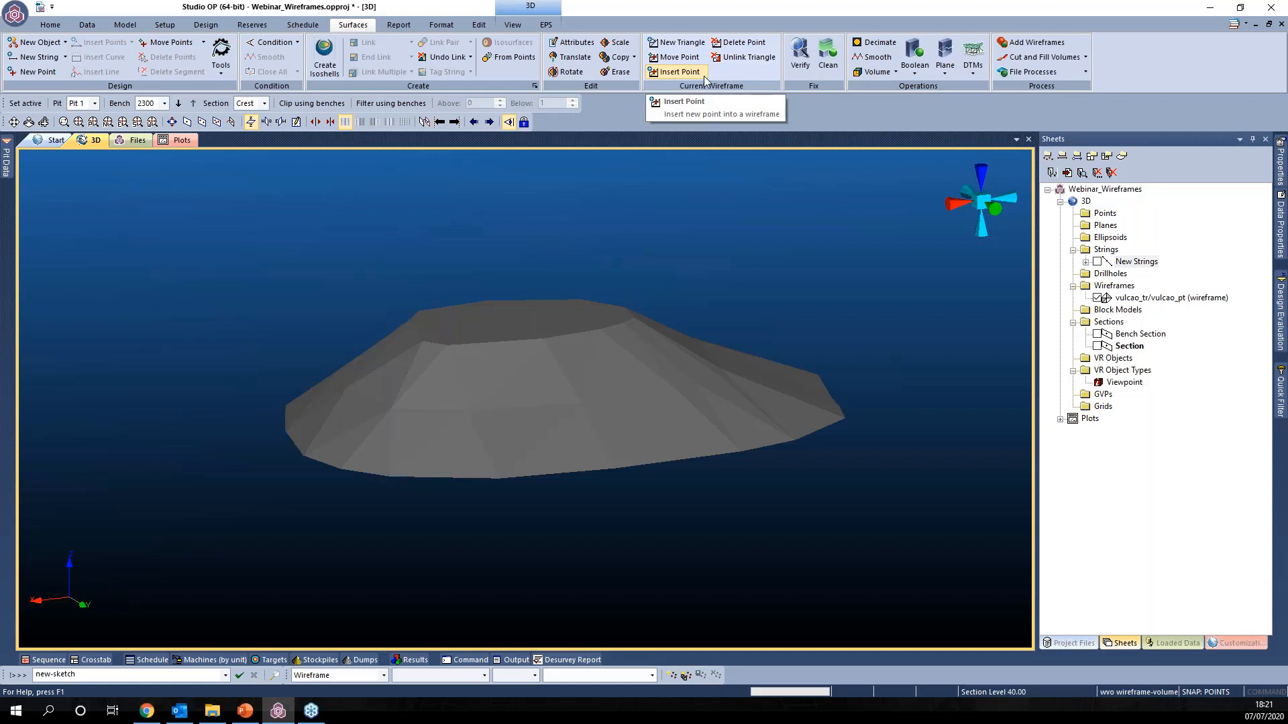
{"action": "left_click", "coordinate": [738, 60]}
{"action": "left_click", "coordinate": [581, 368]}
{"action": "left_click", "coordinate": [645, 384]}
{"action": "left_click_drag", "start_coordinate": [617, 433], "coordinate": [583, 439]}
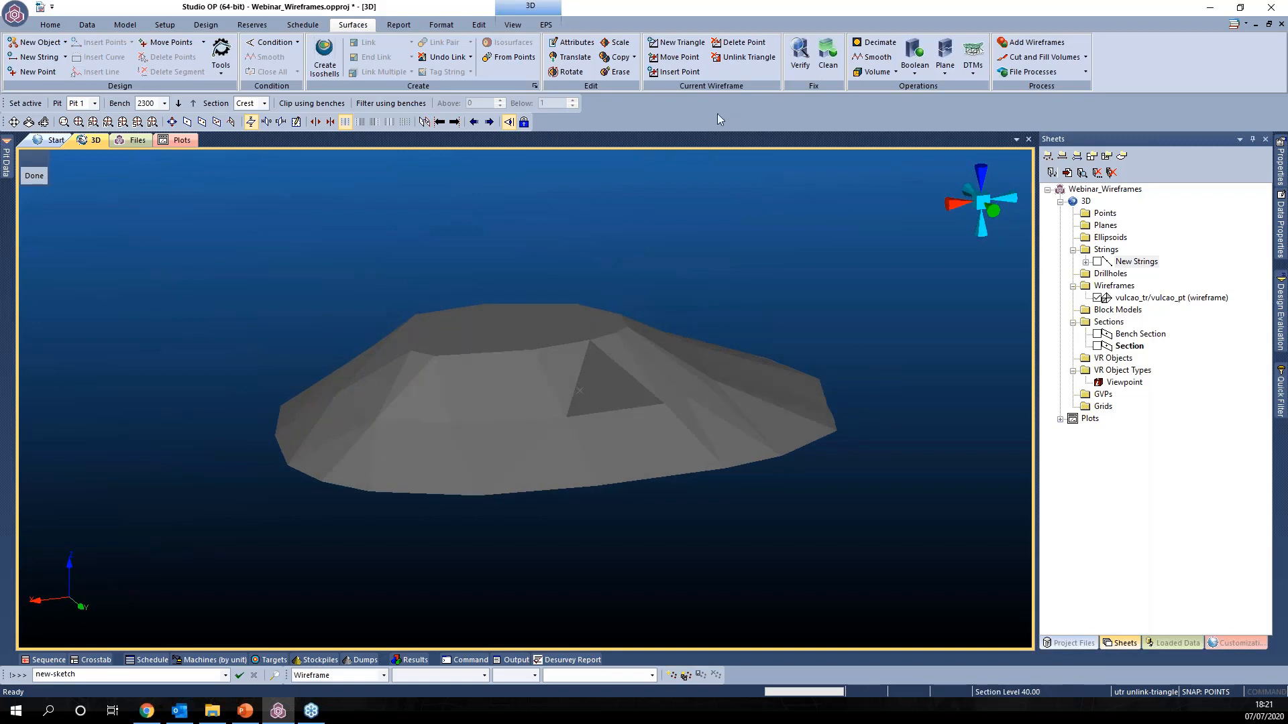
Step: Fill the hole in the flank with a new triangle snapped to its three corners, and finish the command
{"action": "left_click", "coordinate": [679, 42]}
{"action": "left_click_drag", "start_coordinate": [600, 444], "coordinate": [707, 436], "text": "shift"}
{"action": "scroll", "coordinate": [590, 423], "scroll_direction": "up", "scroll_amount": 3}
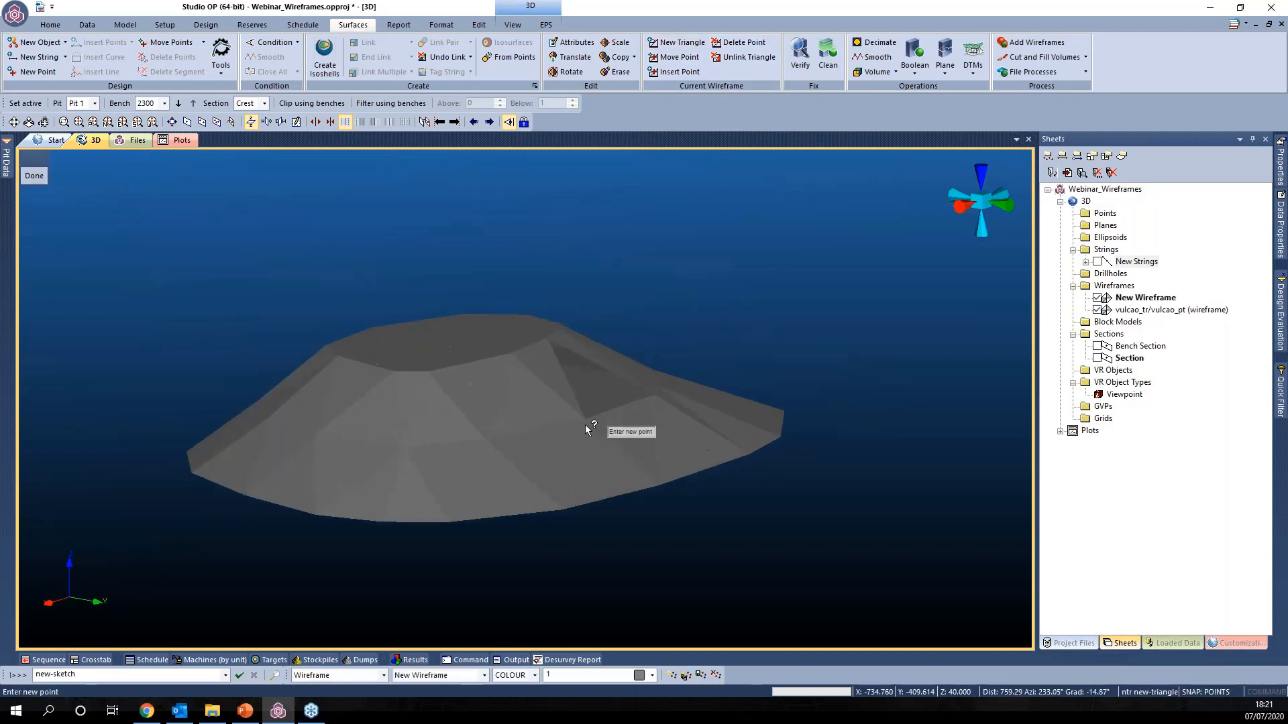
{"action": "left_click", "coordinate": [587, 417]}
{"action": "right_click", "coordinate": [674, 387]}
{"action": "right_click", "coordinate": [538, 317]}
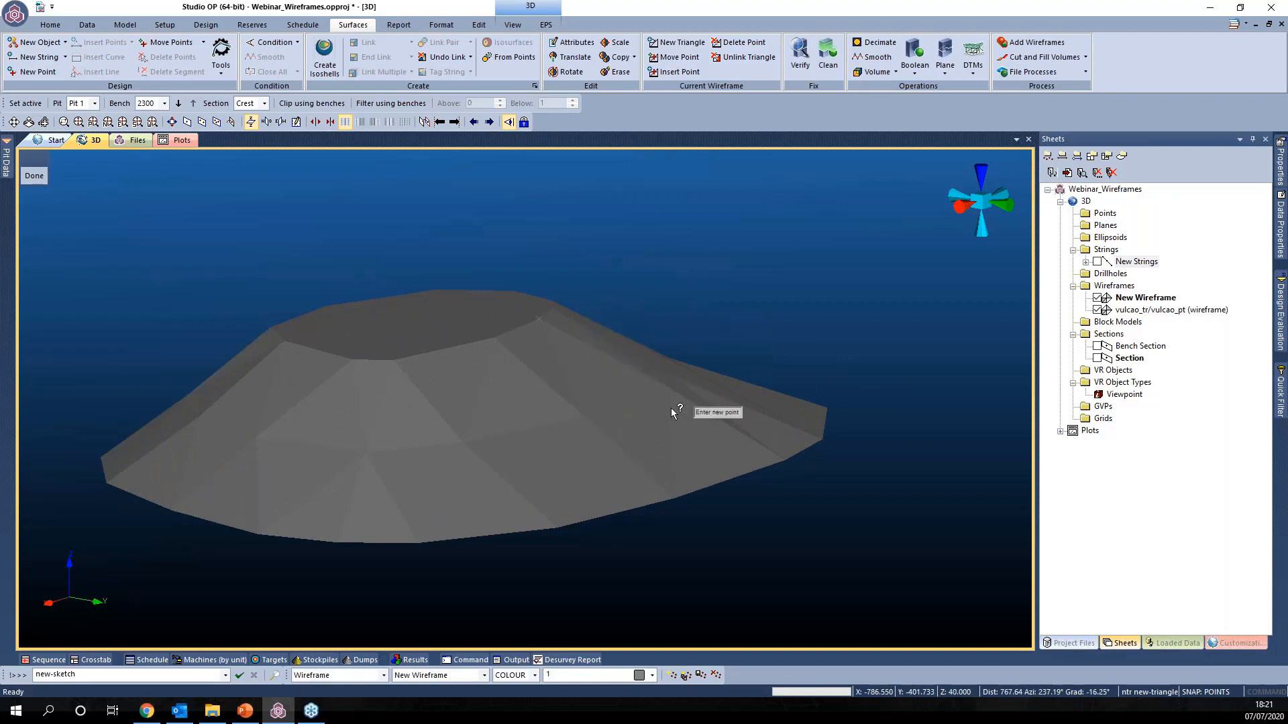
{"action": "left_click", "coordinate": [29, 177]}
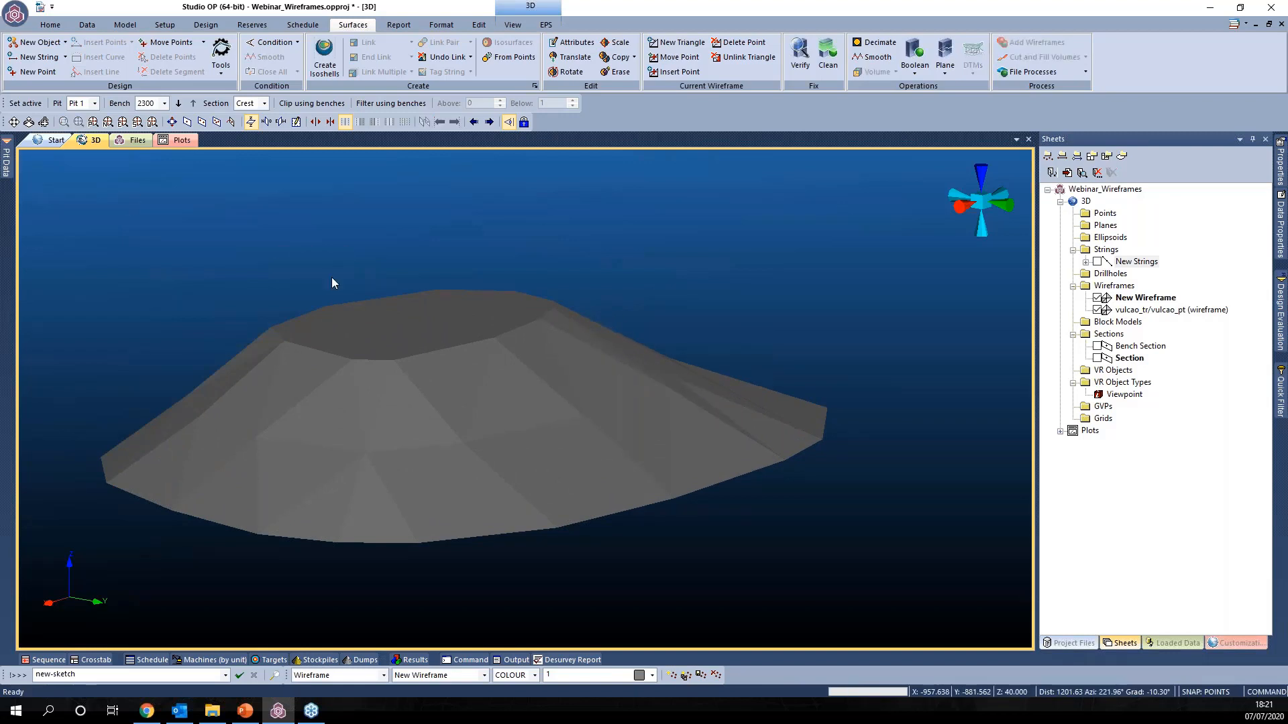
Step: Move one wireframe point on the flank inward along the slope and finish moving points
{"action": "left_click_drag", "start_coordinate": [693, 454], "coordinate": [761, 448]}
{"action": "scroll", "coordinate": [759, 443], "scroll_direction": "up", "scroll_amount": 3}
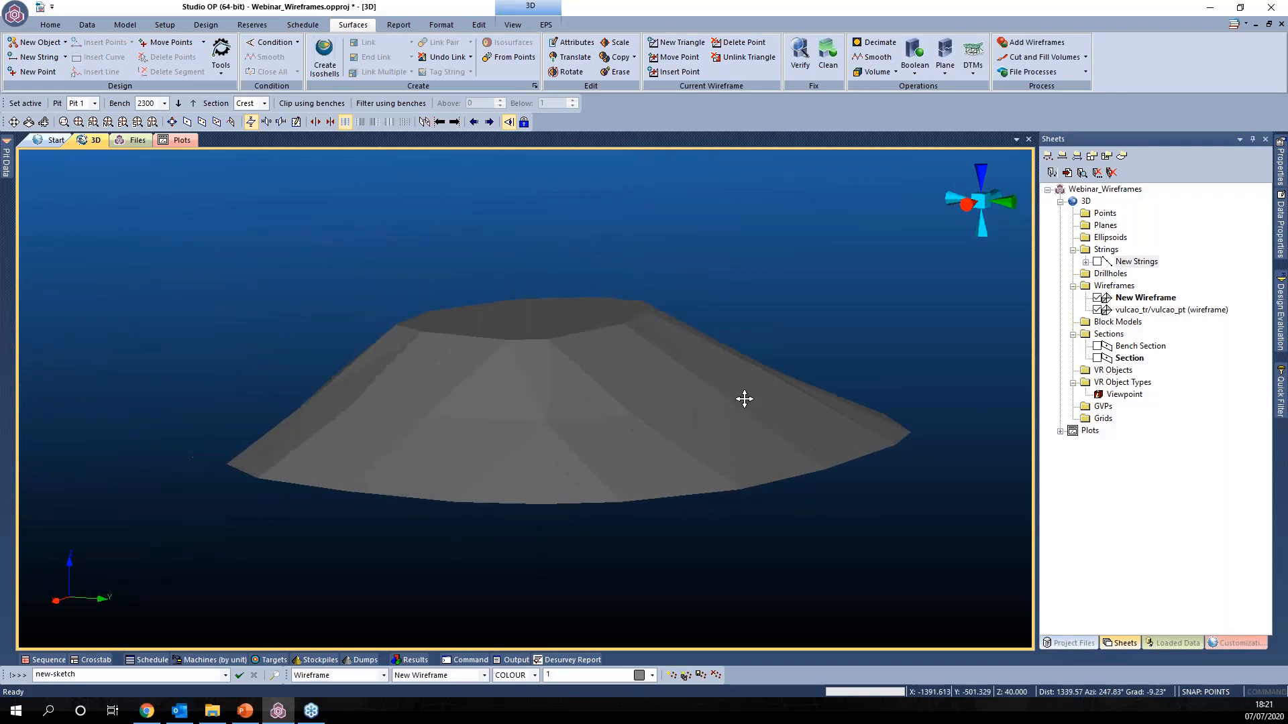
{"action": "left_click", "coordinate": [683, 58]}
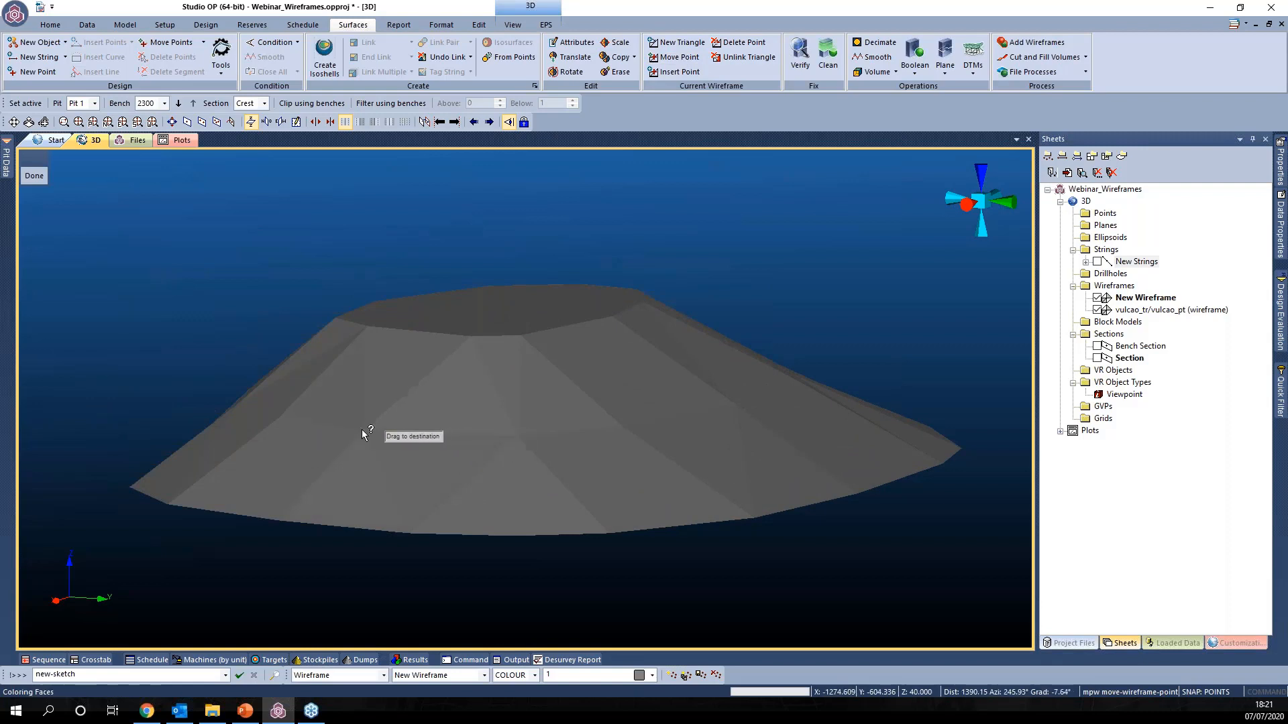
{"action": "left_click_drag", "start_coordinate": [319, 428], "coordinate": [373, 437]}
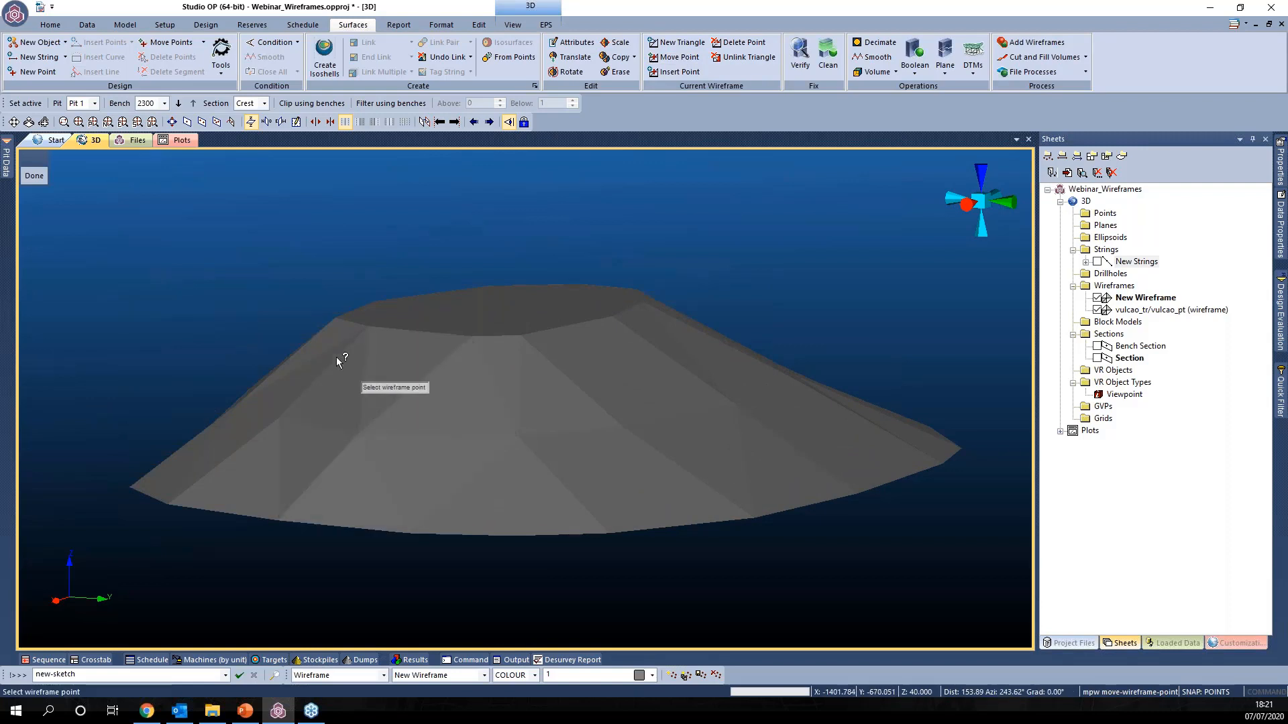
{"action": "left_click", "coordinate": [35, 176]}
{"action": "left_click_drag", "start_coordinate": [572, 465], "coordinate": [268, 423]}
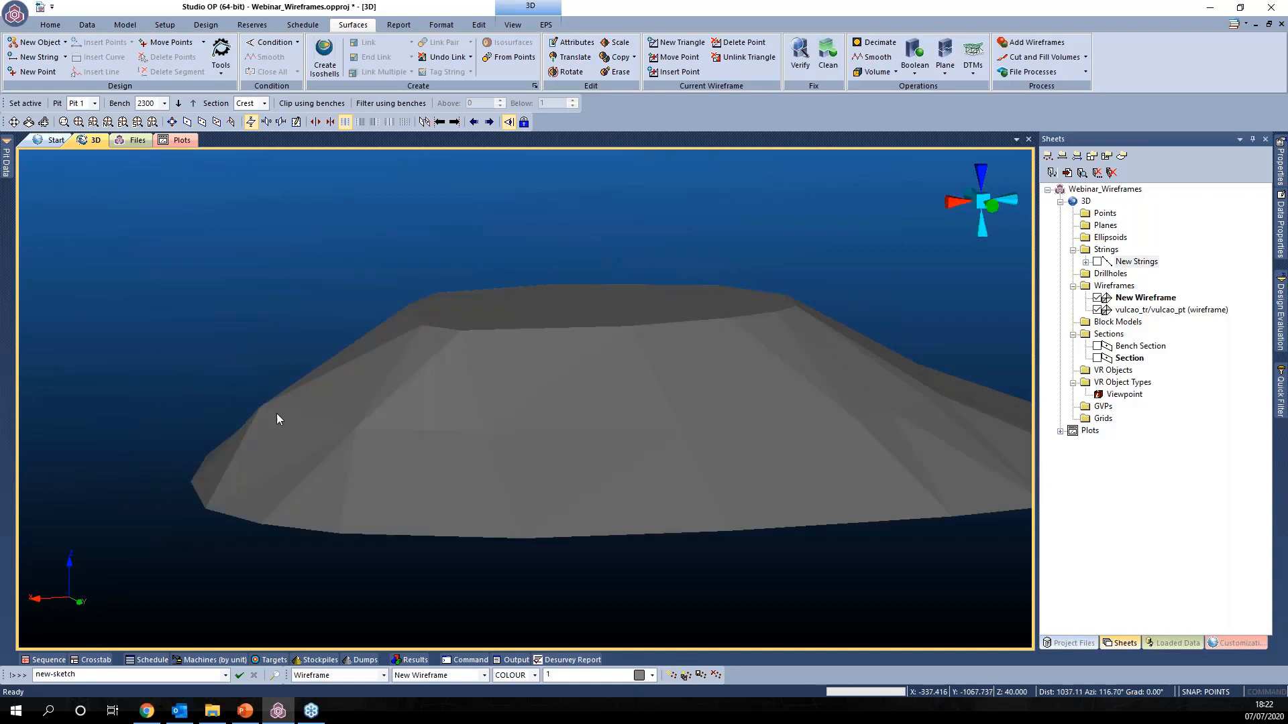
{"action": "left_click_drag", "start_coordinate": [681, 443], "coordinate": [550, 443]}
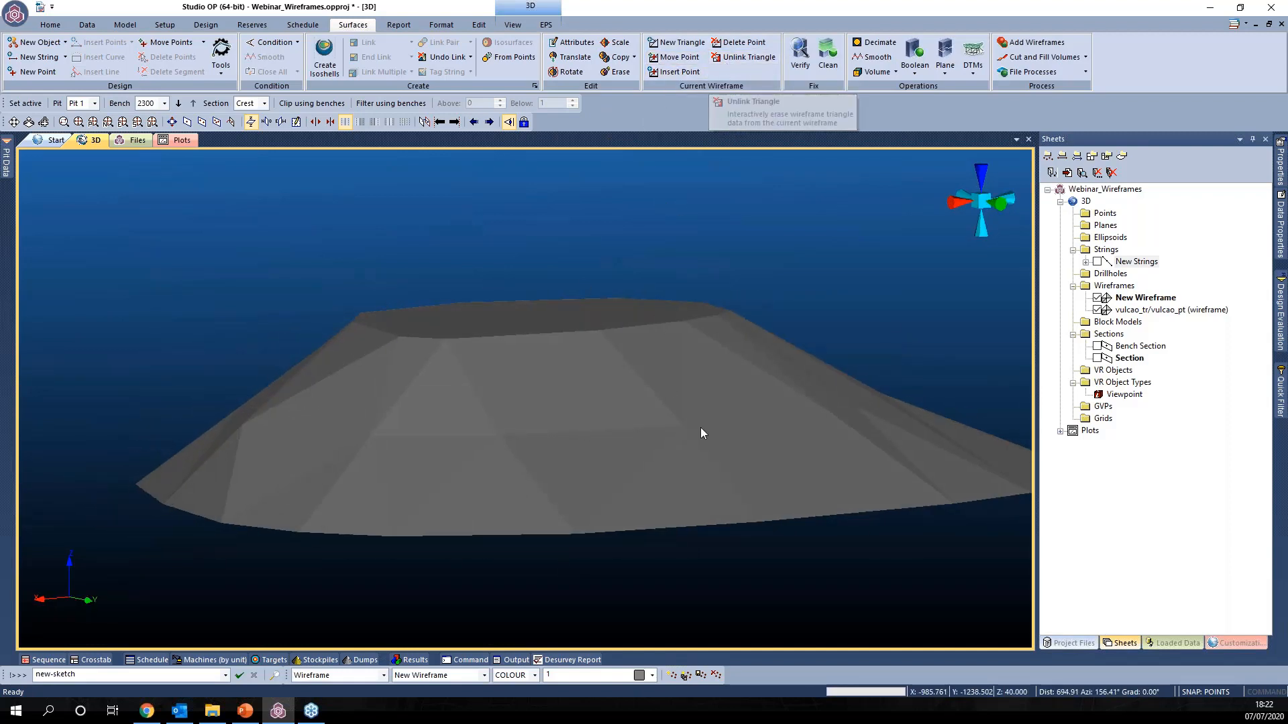
{"action": "scroll", "coordinate": [700, 429], "scroll_direction": "down", "scroll_amount": 3}
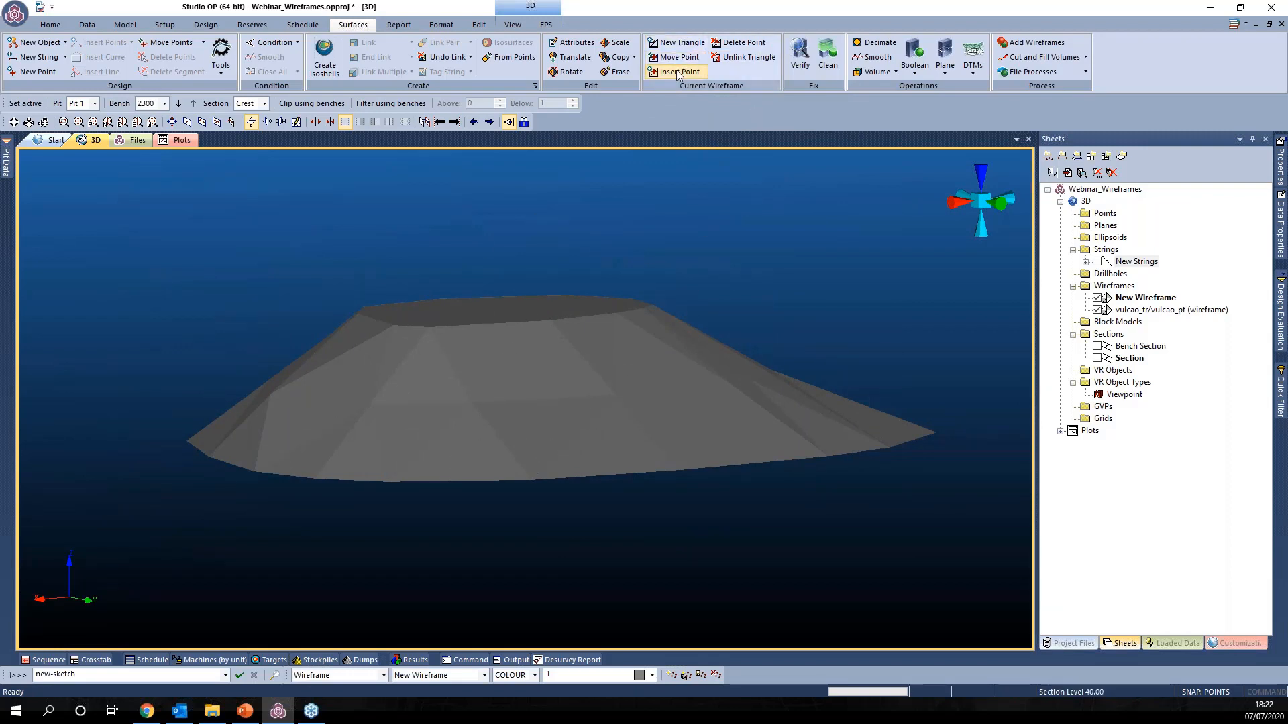
{"action": "left_click", "coordinate": [743, 48]}
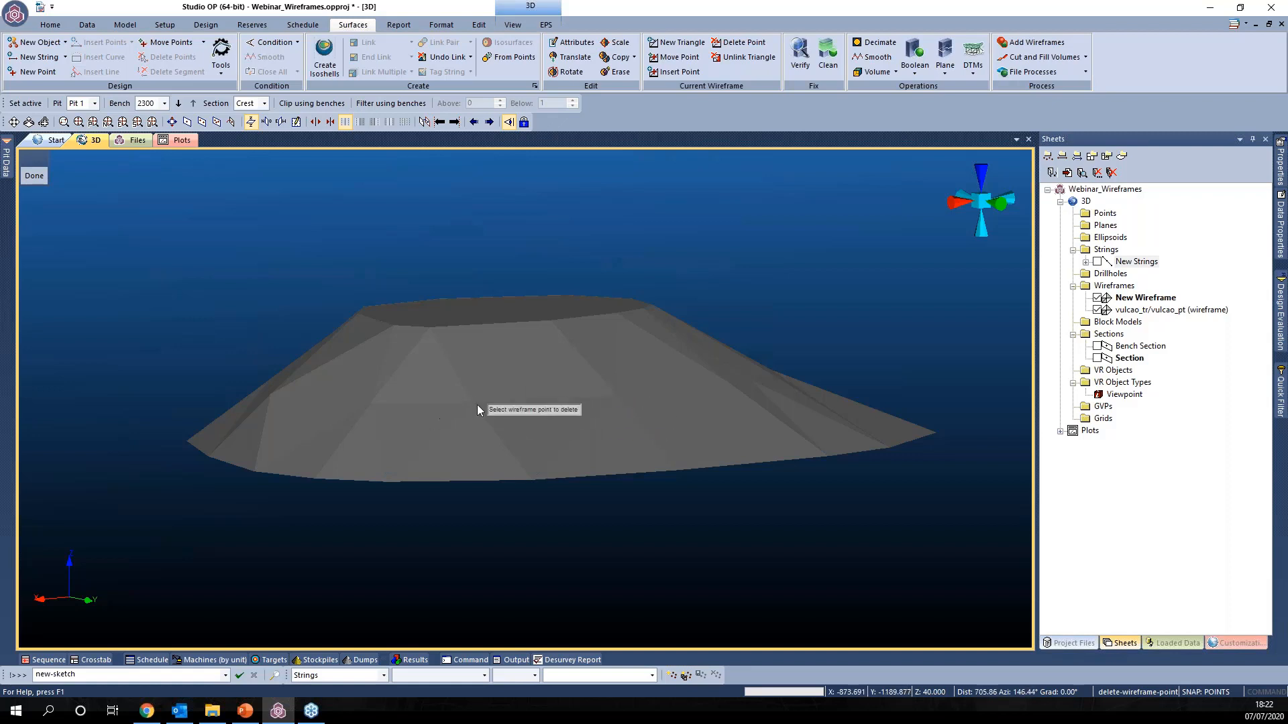
{"action": "left_click", "coordinate": [35, 176]}
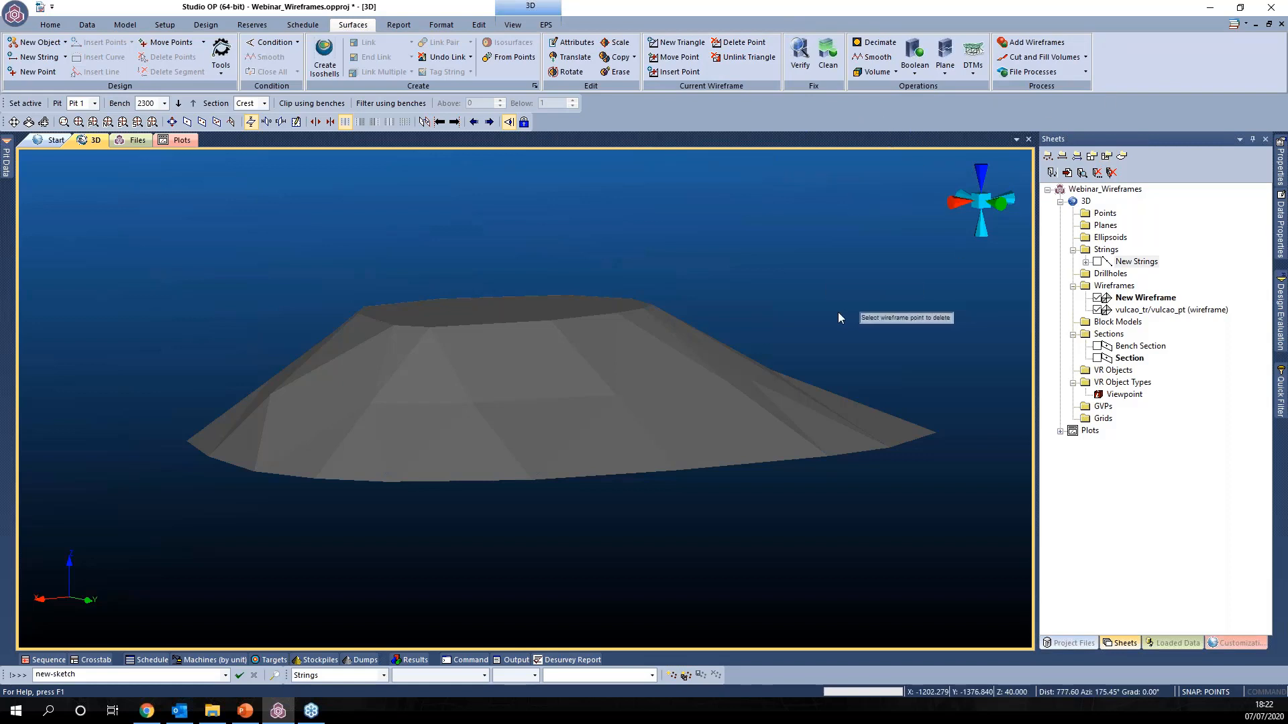
Step: Leave wireframe point deletion and unload all data, discarding the unsaved changes
{"action": "key", "text": "Escape"}
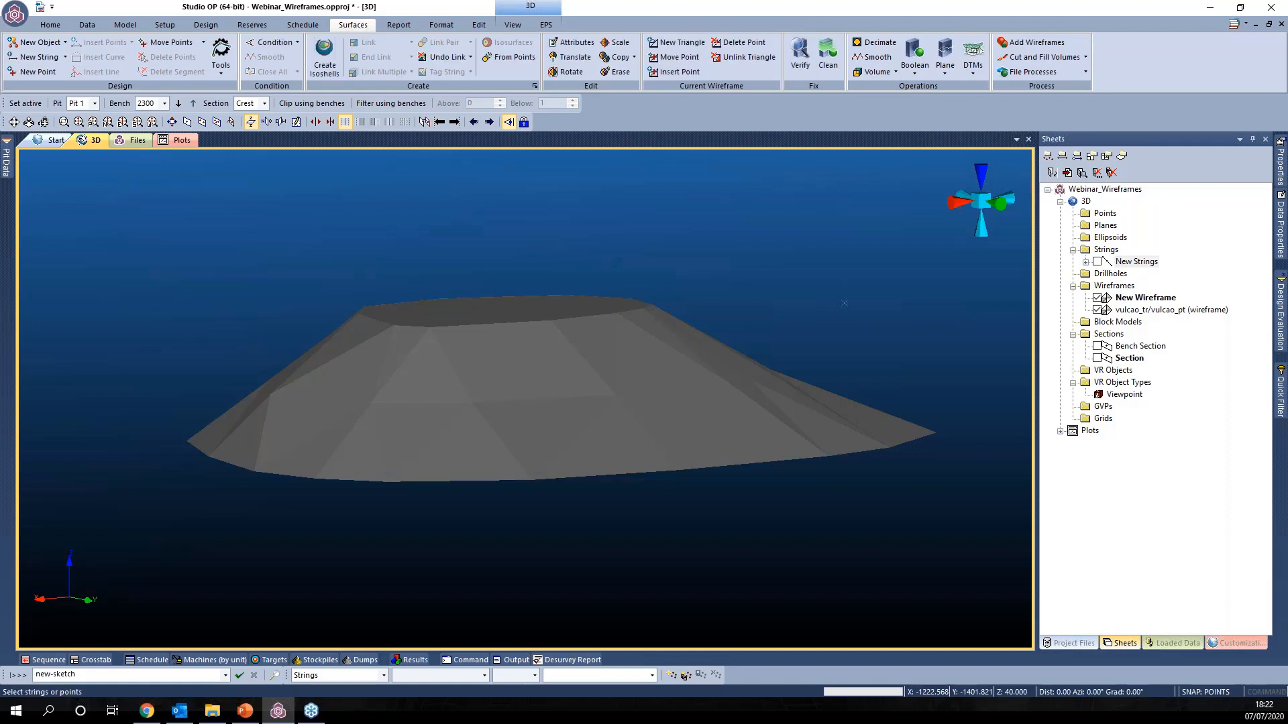
{"action": "type", "text": "ua unload-all-data"}
{"action": "key", "text": "Return"}
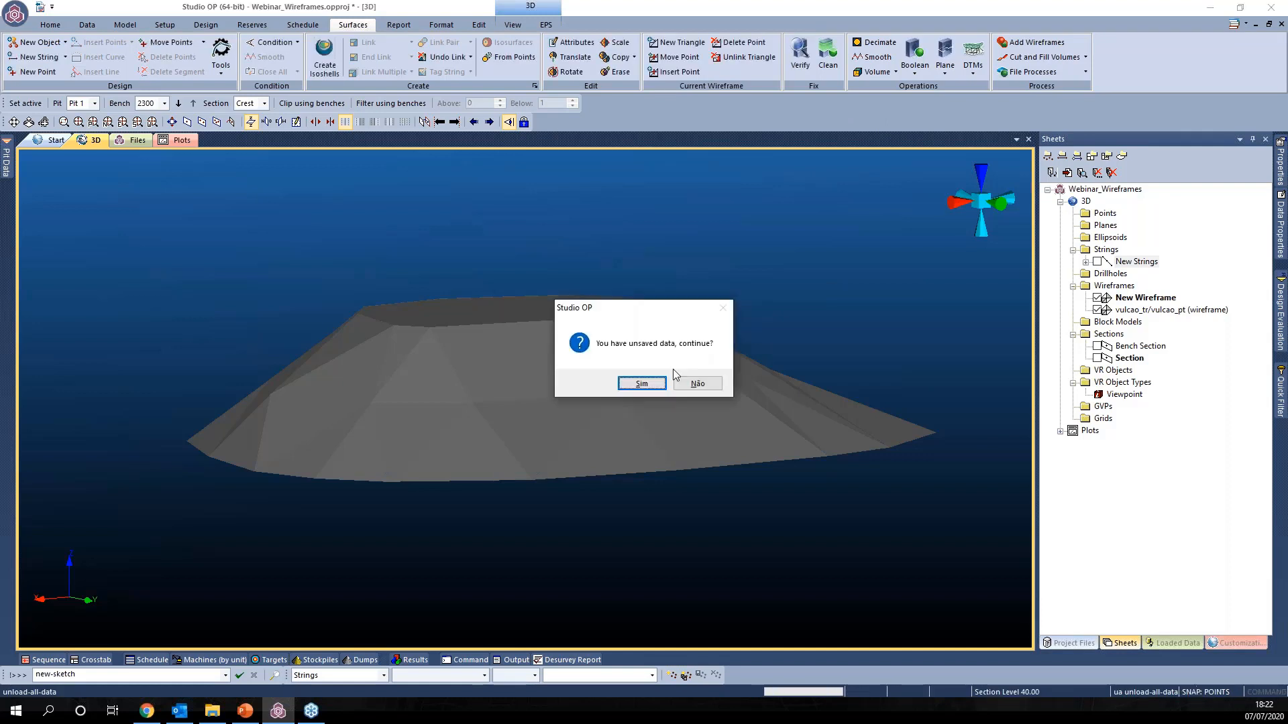
{"action": "left_click", "coordinate": [662, 388]}
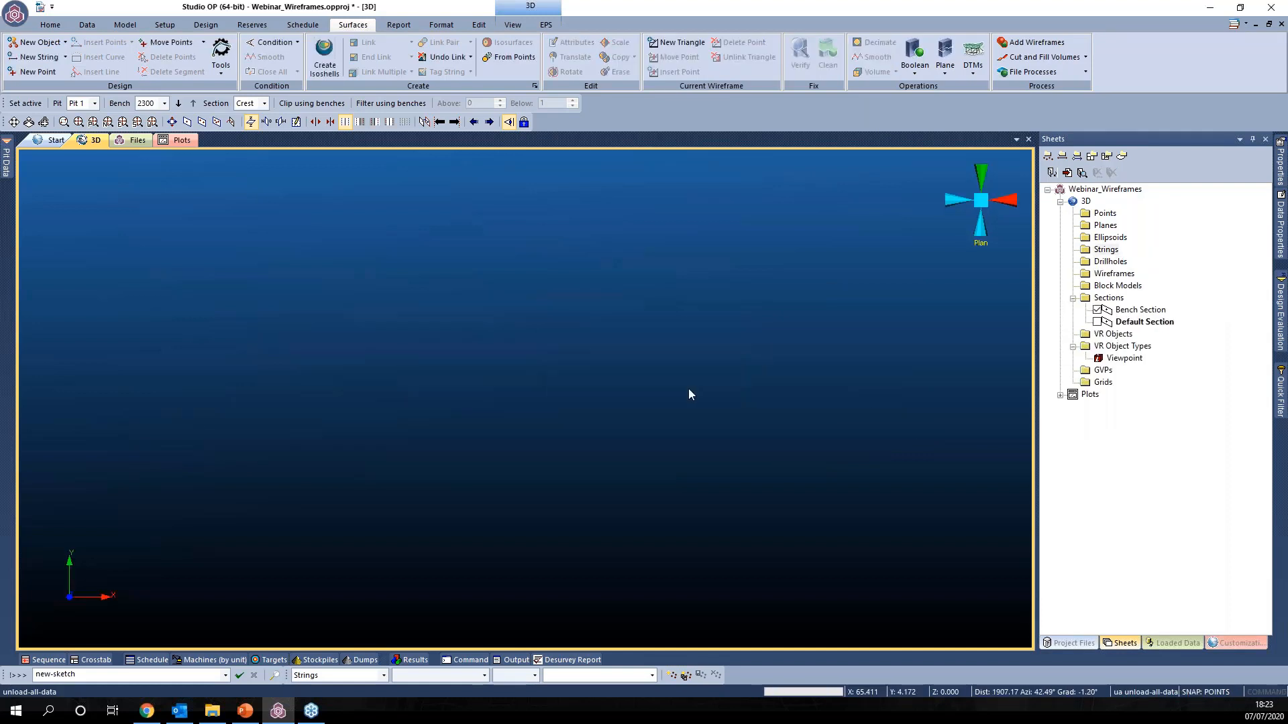
Step: Load the _vb_orebody1tr wireframe triangles from the project files into the 3D view and inspect the orebody from an oblique angle
{"action": "left_click", "coordinate": [1080, 643]}
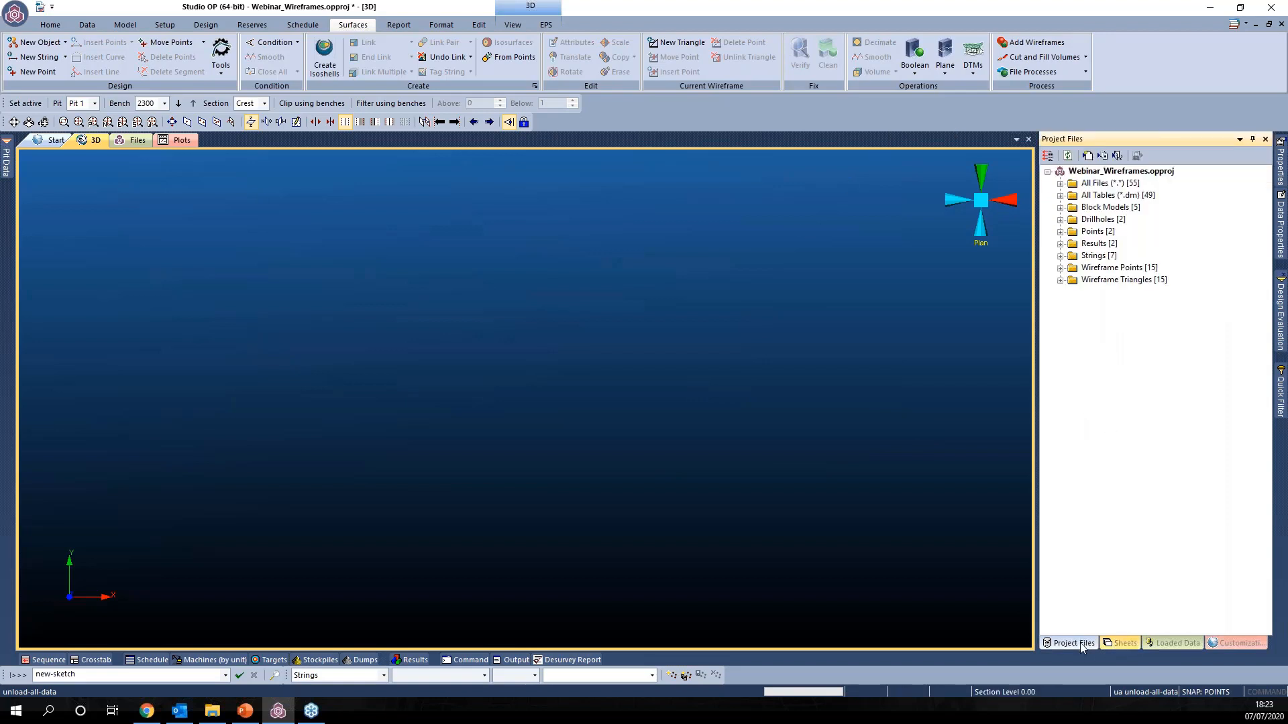
{"action": "left_click", "coordinate": [1060, 280]}
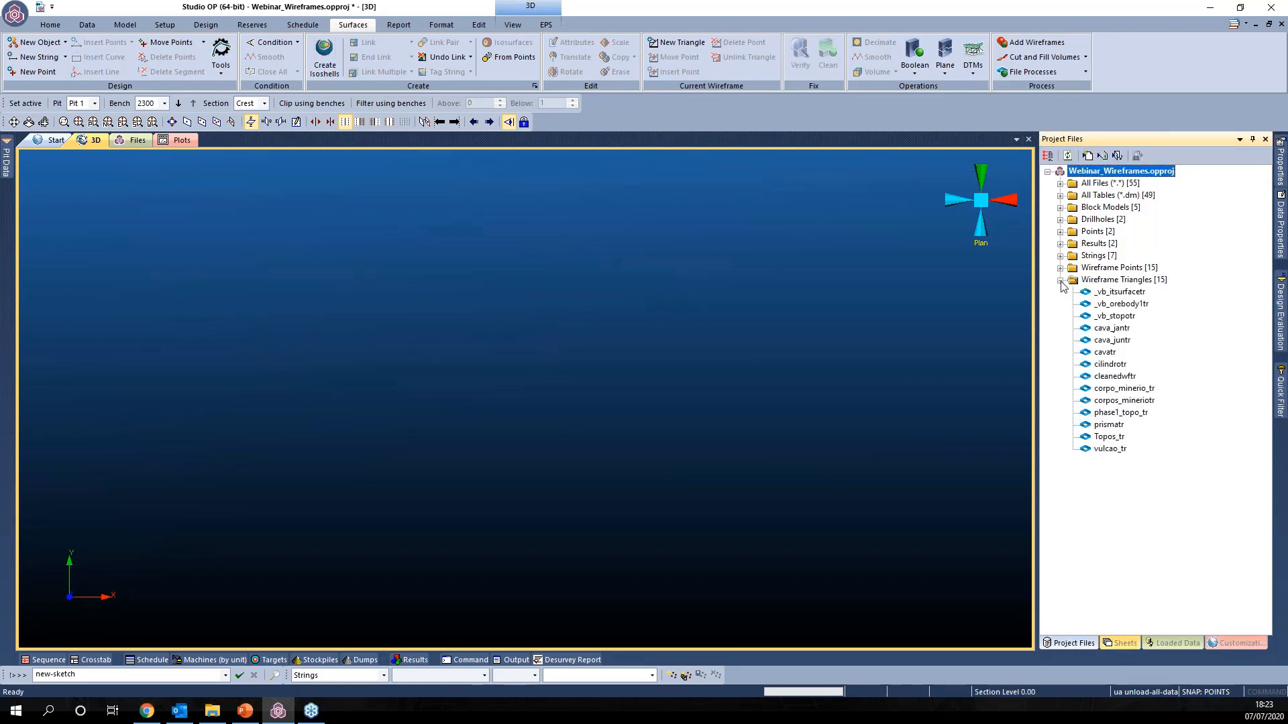
{"action": "left_click", "coordinate": [1126, 304]}
{"action": "left_click_drag", "start_coordinate": [545, 370], "coordinate": [546, 371]}
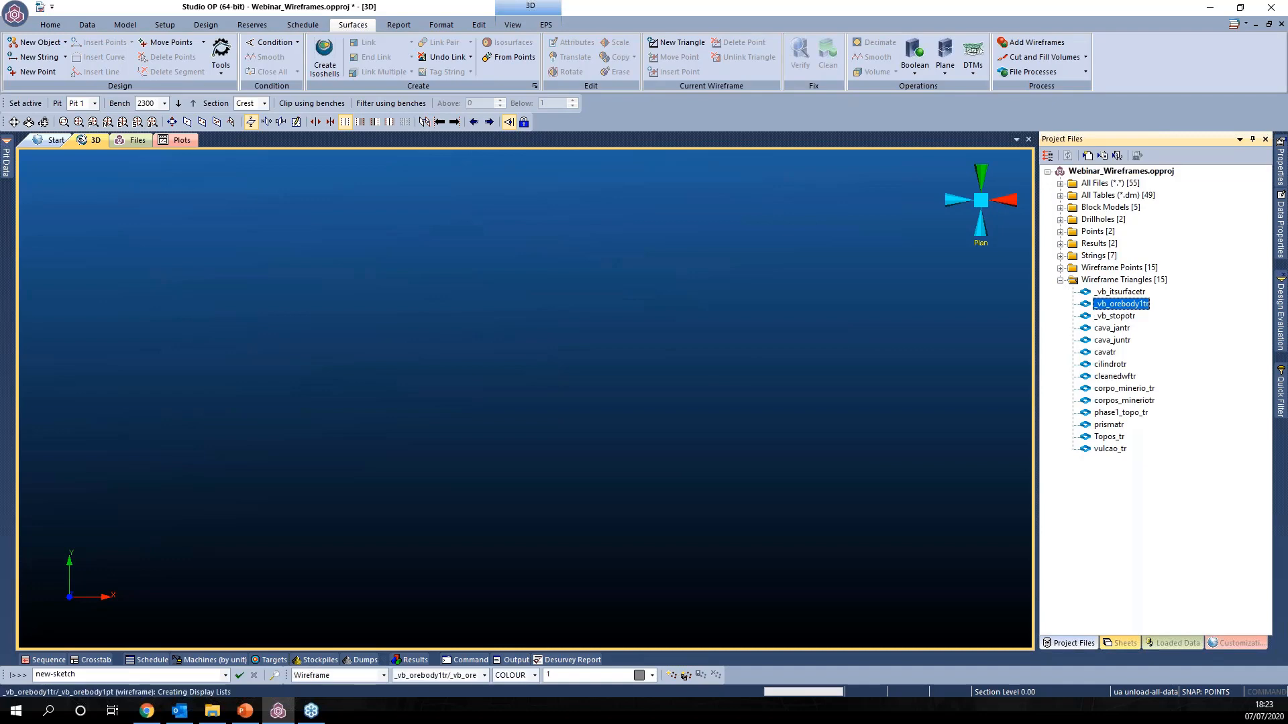
{"action": "left_click_drag", "start_coordinate": [682, 491], "coordinate": [676, 463], "text": "shift"}
{"action": "scroll", "coordinate": [684, 455], "scroll_direction": "up", "scroll_amount": 4}
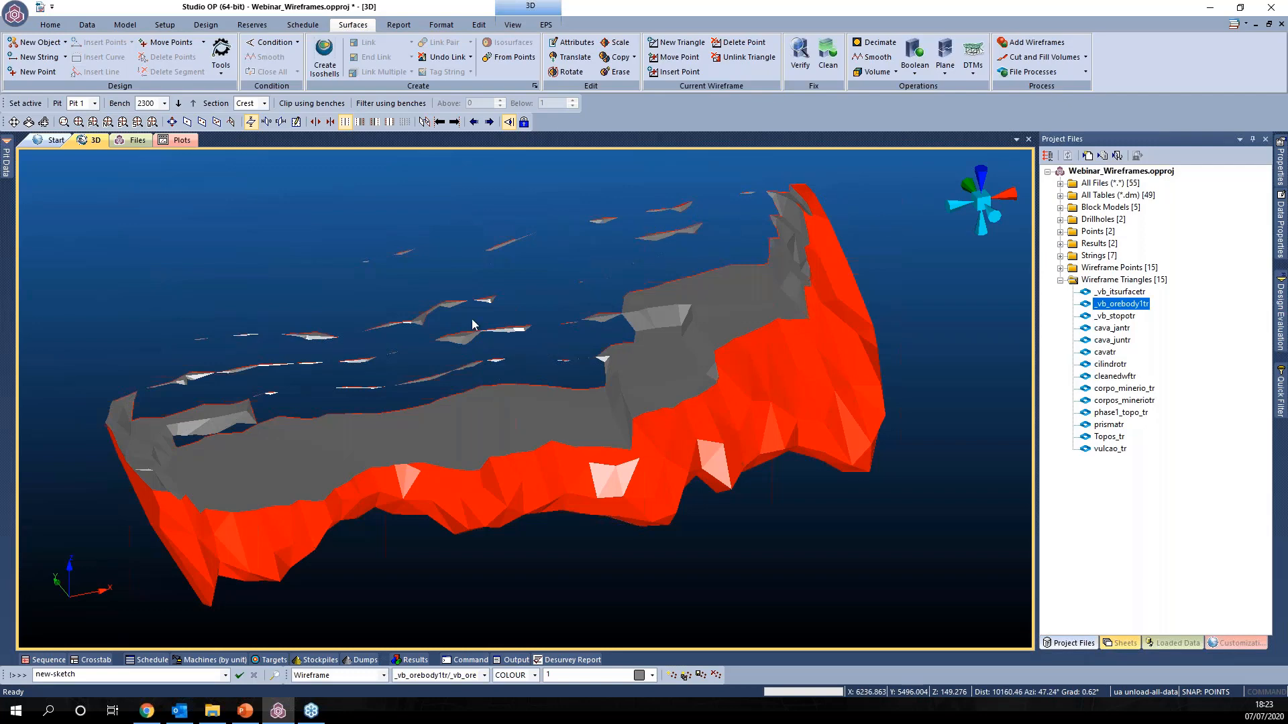
{"action": "left_click_drag", "start_coordinate": [469, 424], "coordinate": [530, 399], "text": "shift"}
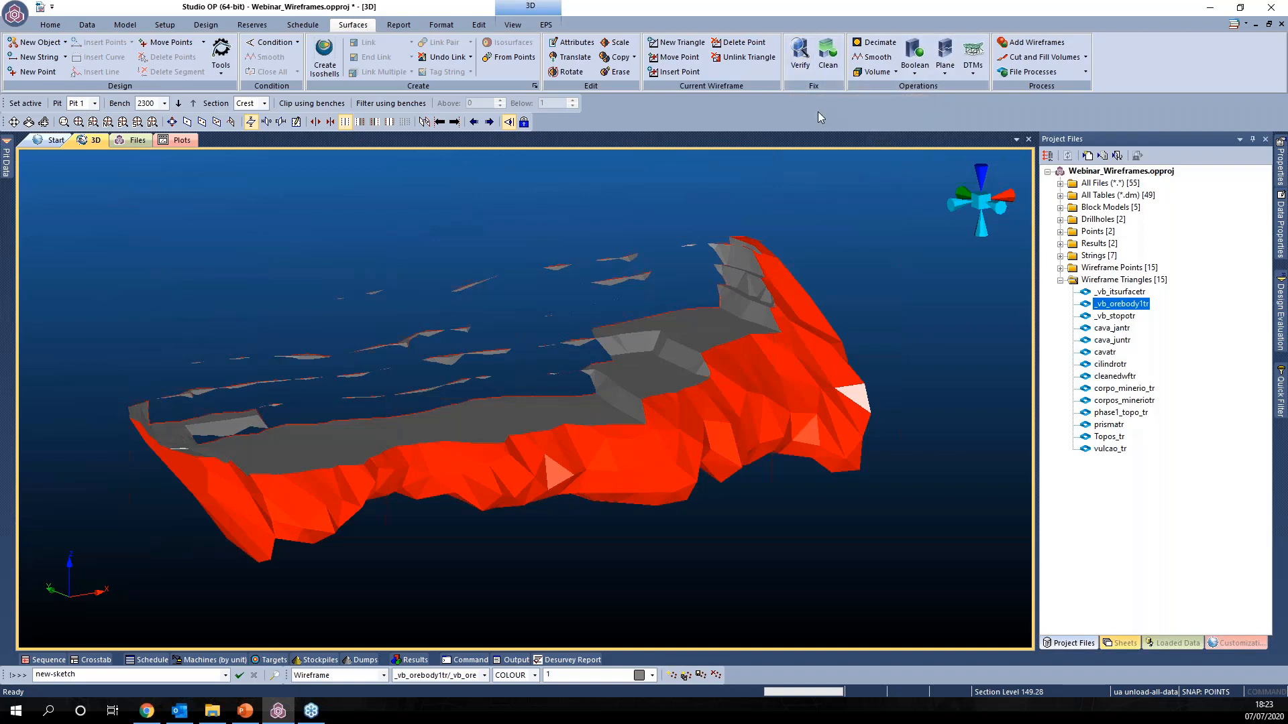
Step: Set up a wireframe verification of _vb_orebody1tr/_vb_orebody1pt with no key field
{"action": "left_click", "coordinate": [800, 53]}
{"action": "left_click_drag", "start_coordinate": [127, 9], "coordinate": [129, 80]}
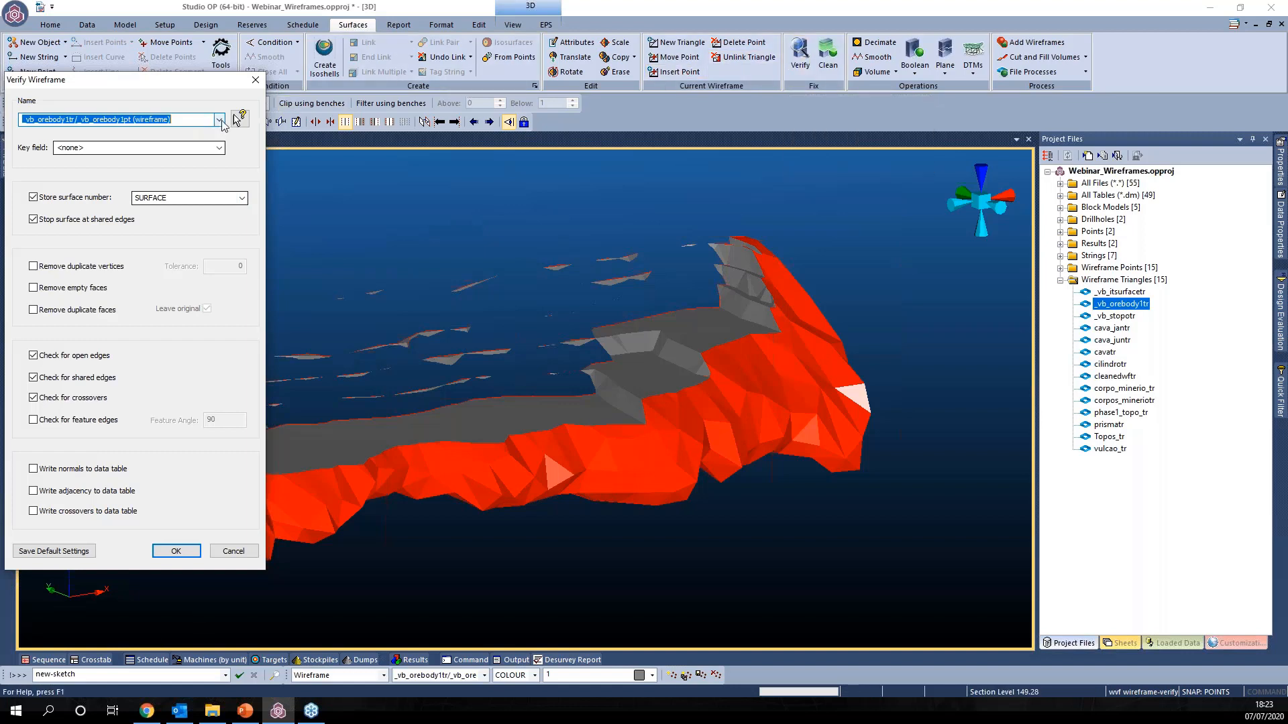
{"action": "left_click", "coordinate": [222, 122]}
{"action": "left_click", "coordinate": [222, 122]}
{"action": "left_click", "coordinate": [222, 121]}
{"action": "left_click", "coordinate": [222, 121]}
{"action": "left_click", "coordinate": [220, 147]}
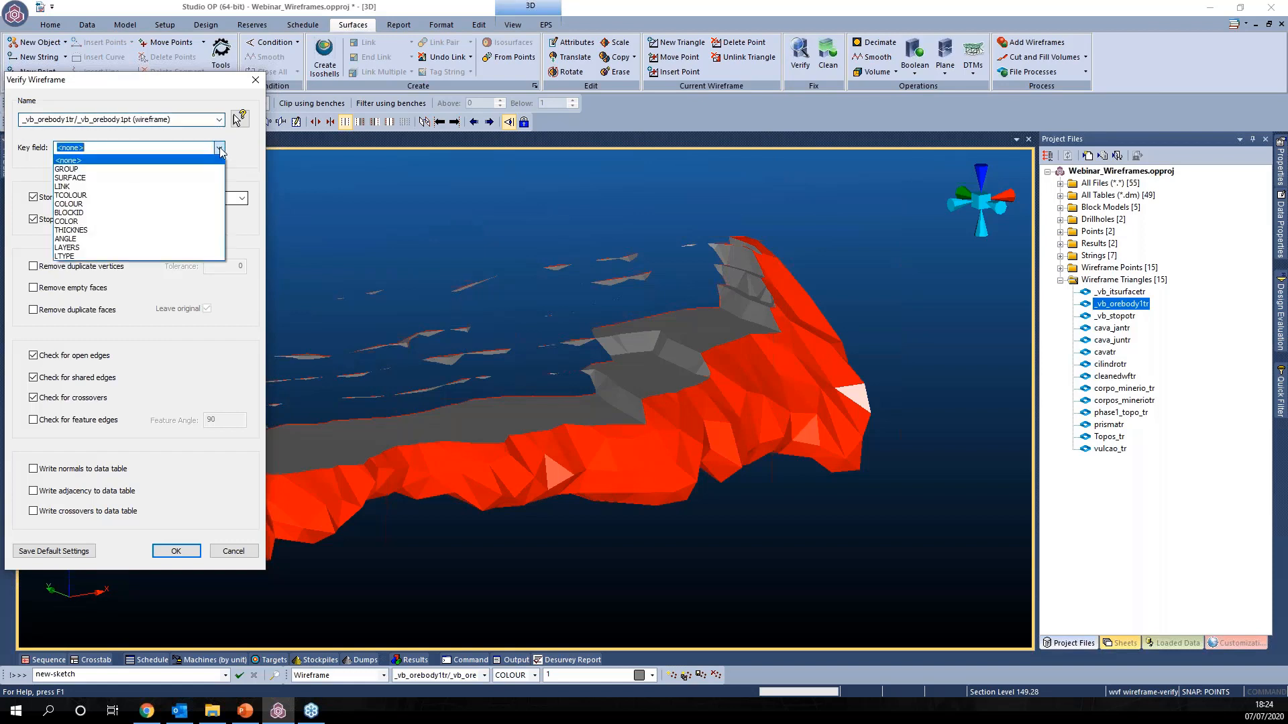
{"action": "left_click", "coordinate": [220, 148]}
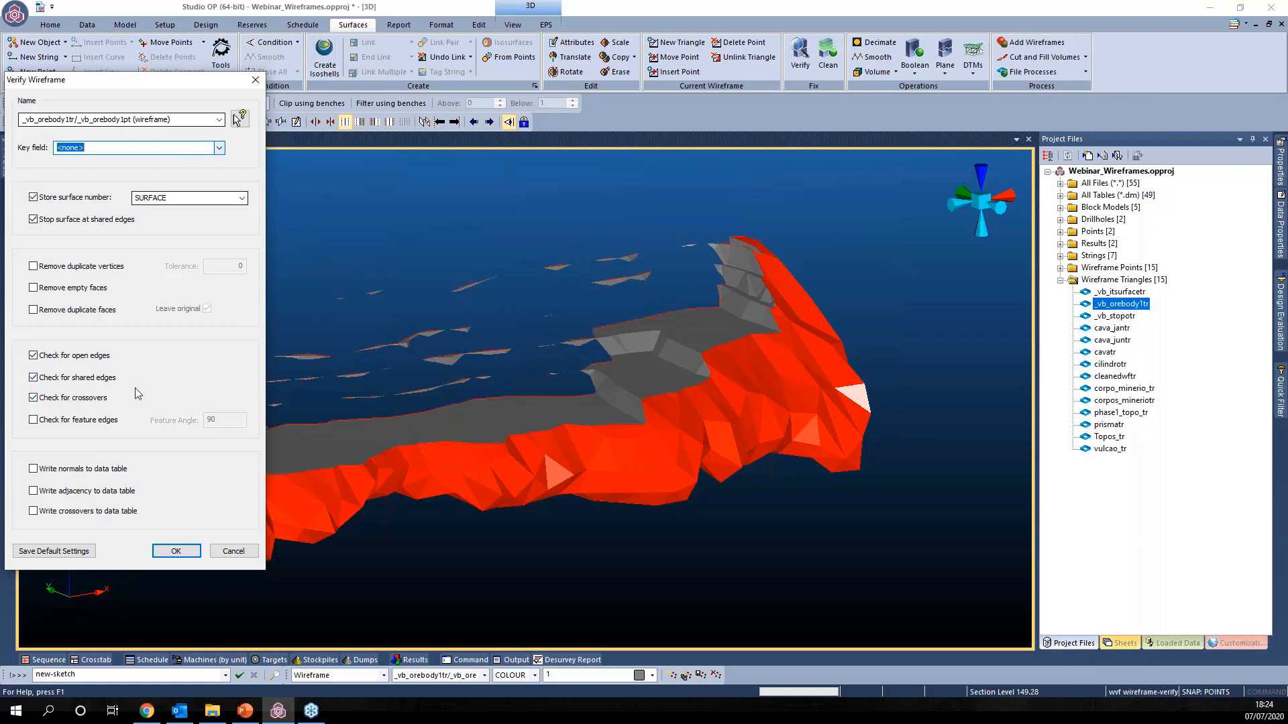
Step: Verify the orebody wireframe for open edges, shared edges and crossovers, storing the surface number in SURFACE, and dismiss the results summary
{"action": "left_click", "coordinate": [33, 399]}
{"action": "left_click", "coordinate": [34, 378]}
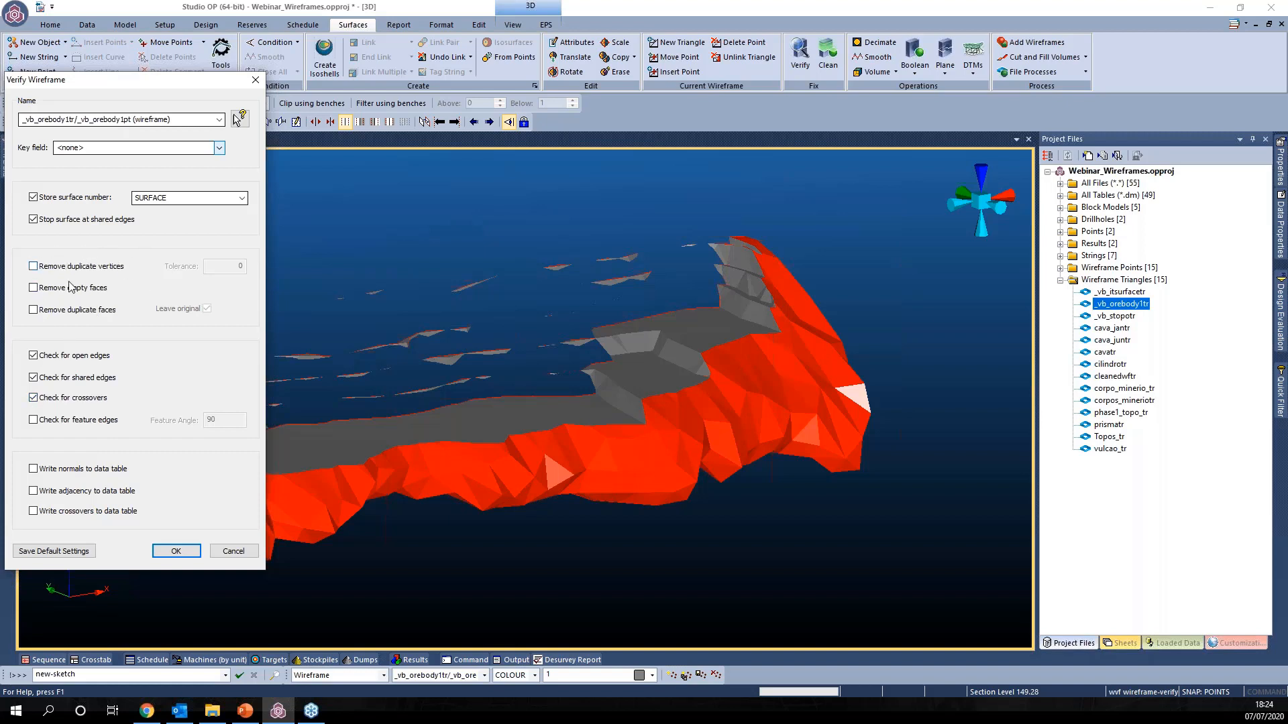
{"action": "left_click", "coordinate": [34, 290]}
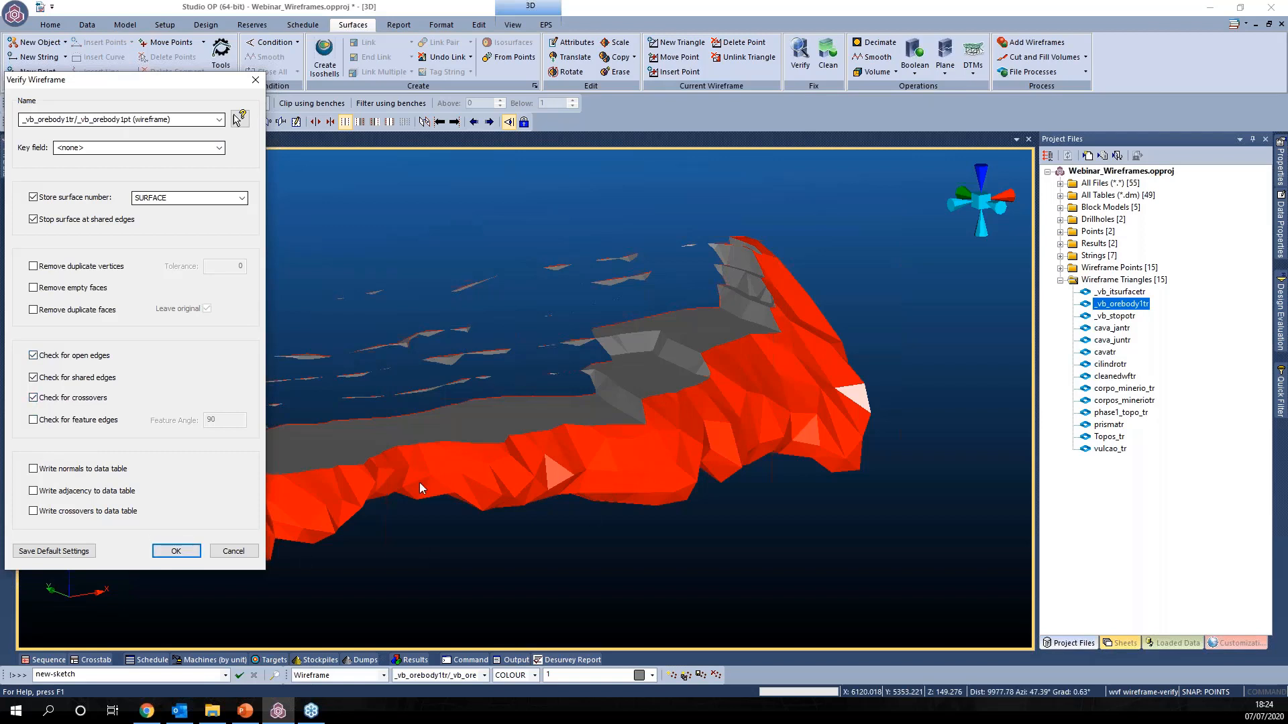
{"action": "left_click", "coordinate": [177, 551]}
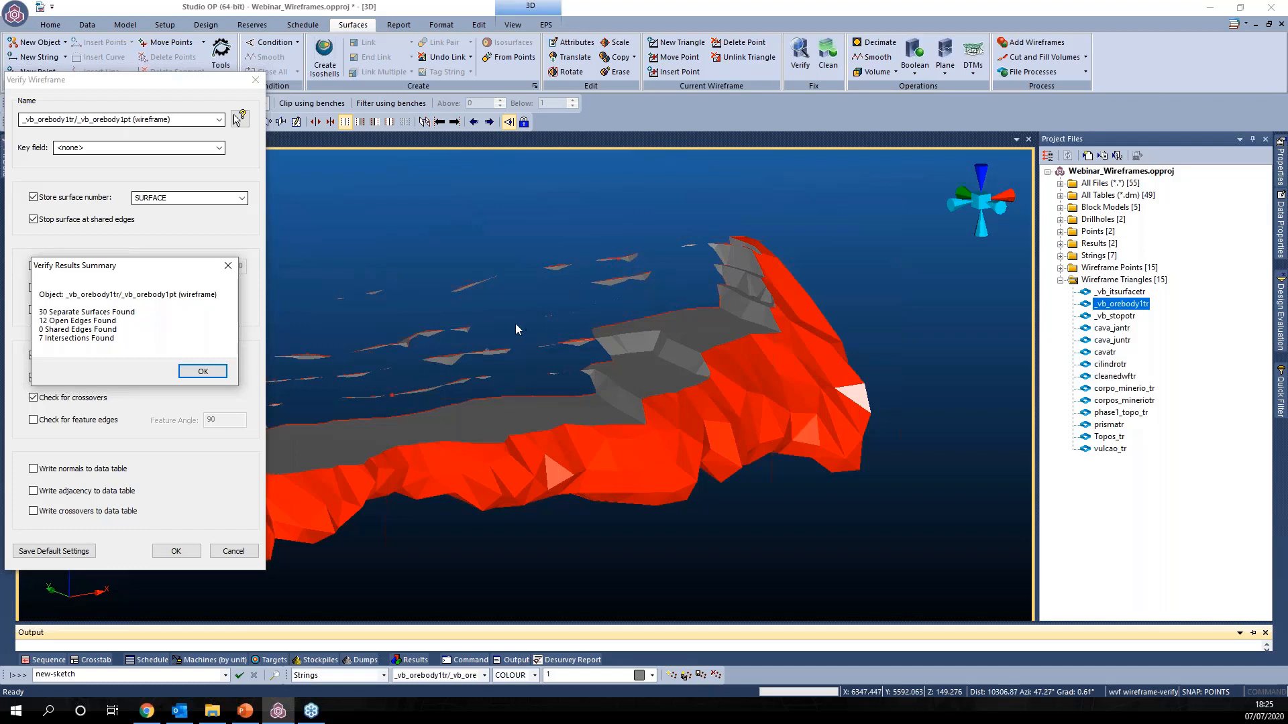
{"action": "left_click", "coordinate": [203, 371]}
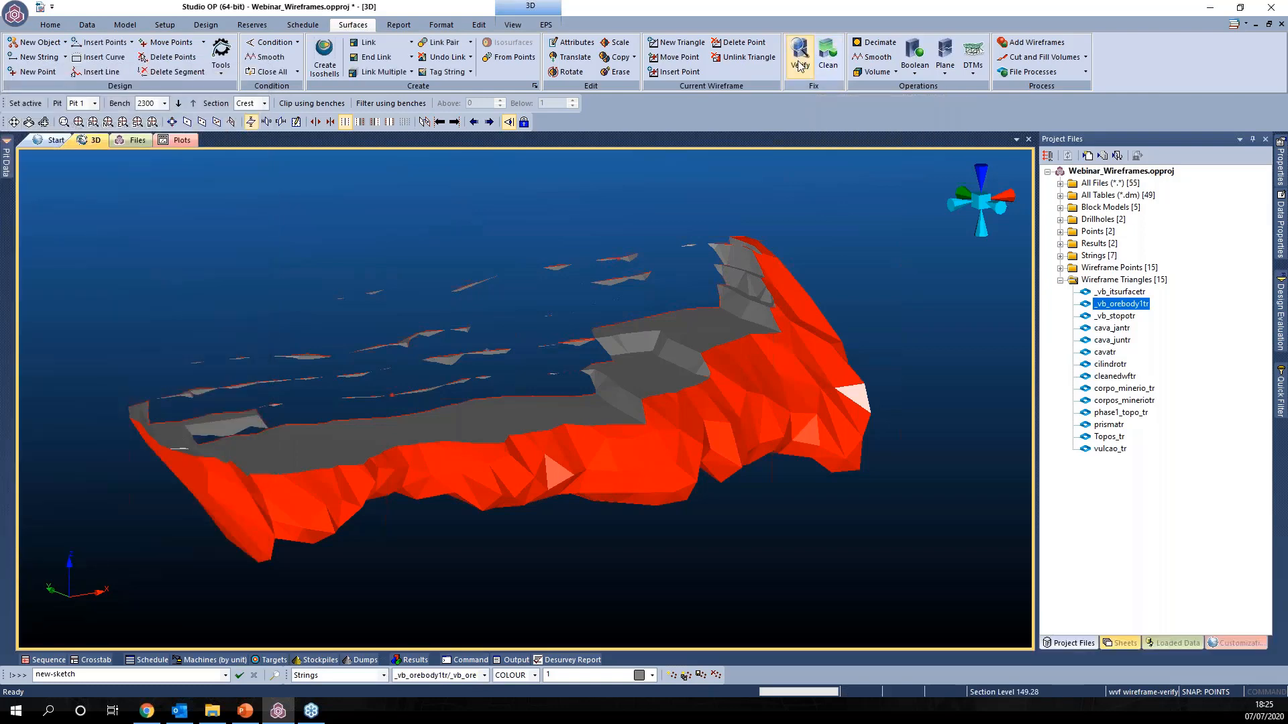
Step: Set up a wireframe clean of _vb_orebody1tr/_vb_orebody1pt with a new output object named Cleaned_WF
{"action": "left_click", "coordinate": [826, 64]}
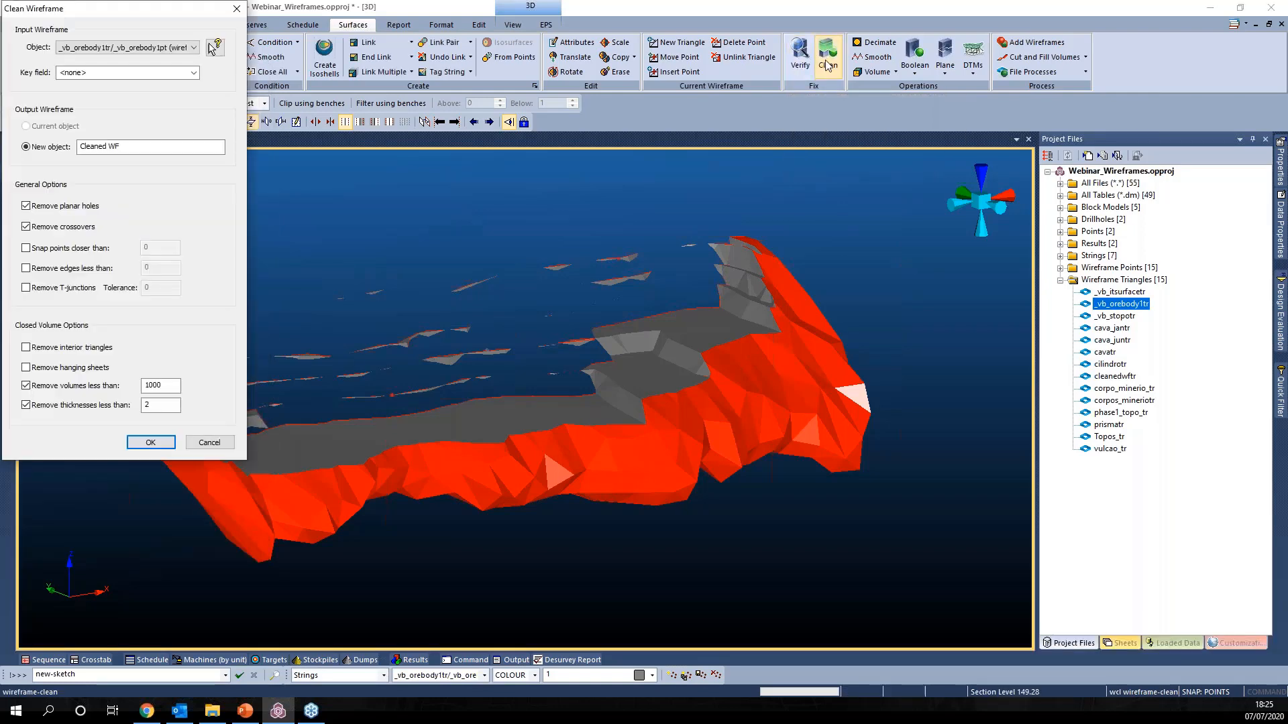
{"action": "left_click_drag", "start_coordinate": [110, 18], "coordinate": [116, 135]}
{"action": "left_click", "coordinate": [135, 166]}
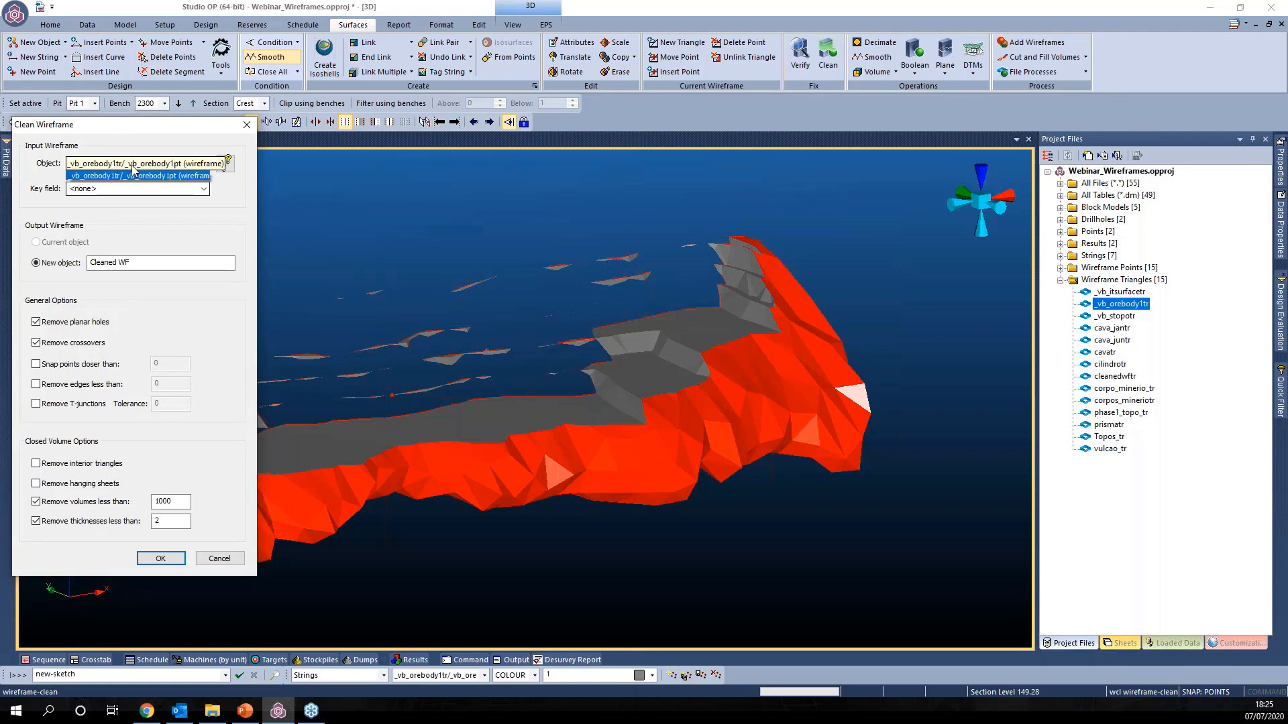
{"action": "left_click", "coordinate": [134, 174]}
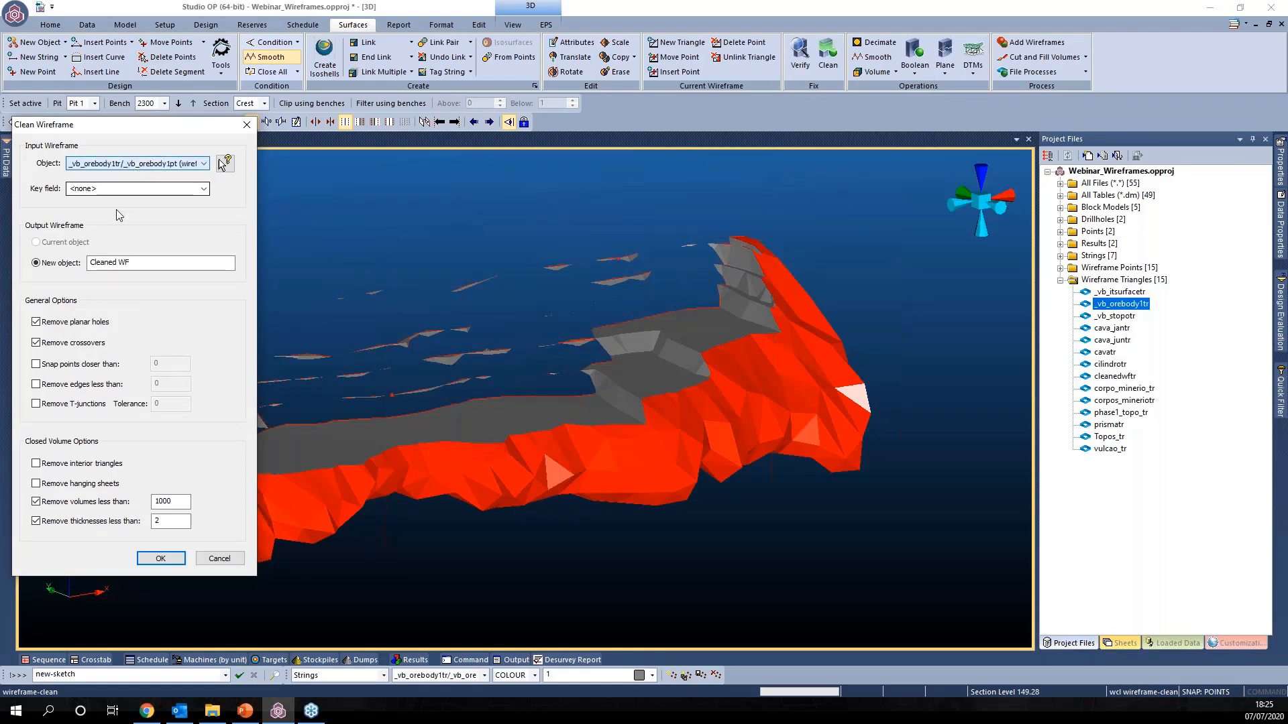
{"action": "left_click", "coordinate": [122, 262]}
{"action": "key", "text": "BackSpace"}
{"action": "type", "text": "_"}
Step: Clean the orebody wireframe, removing planar holes, crossovers, volumes less than 1000 and thicknesses less than 2
{"action": "left_click", "coordinate": [1121, 642]}
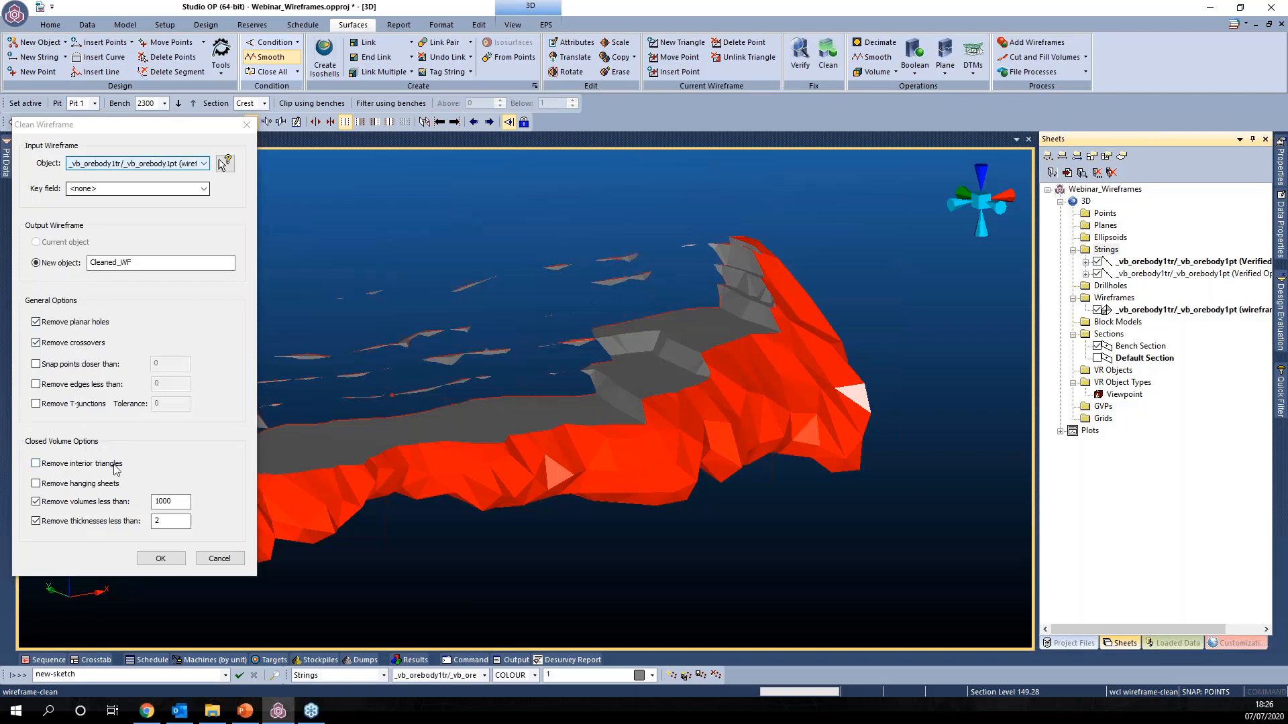
{"action": "left_click", "coordinate": [37, 464]}
{"action": "left_click", "coordinate": [37, 464]}
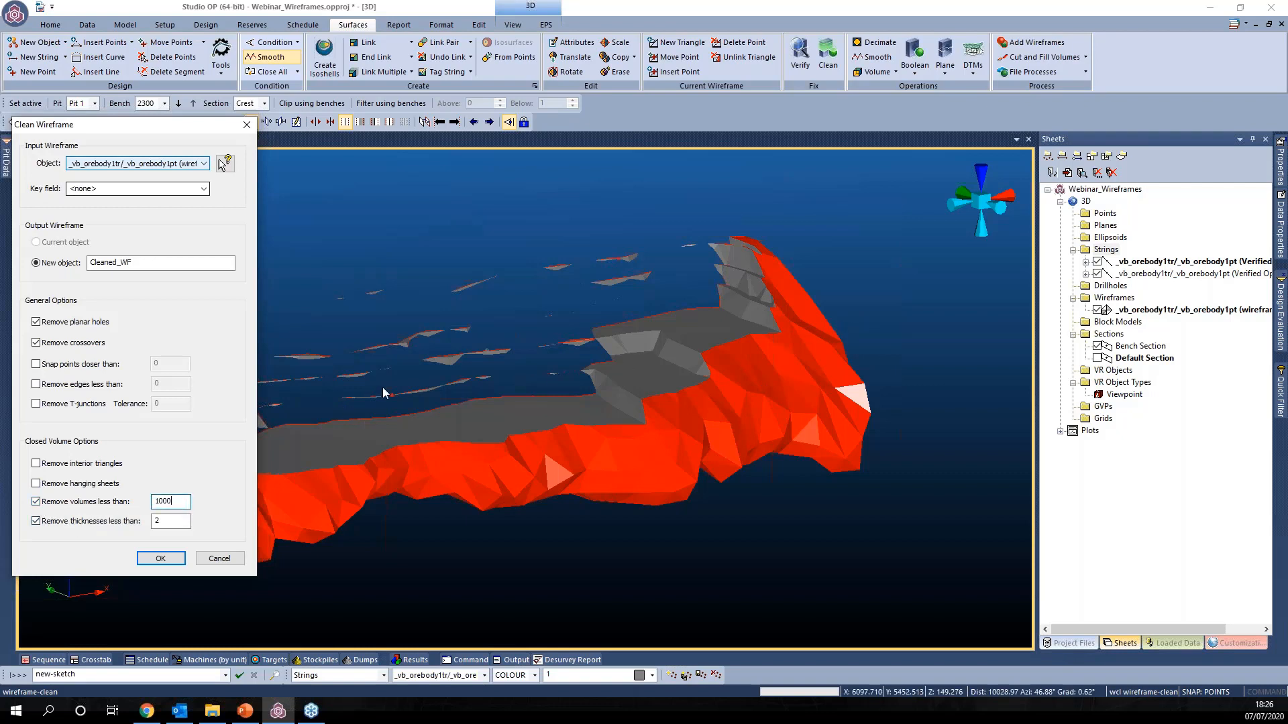
{"action": "left_click", "coordinate": [186, 501]}
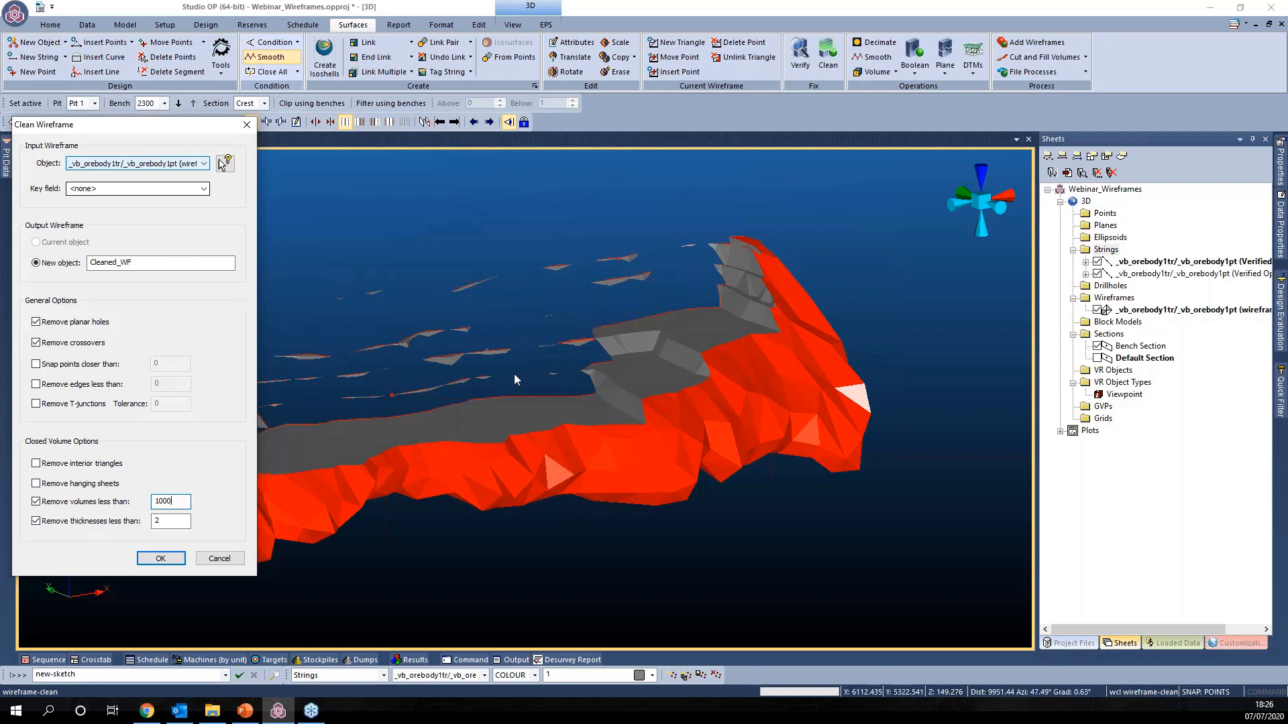
{"action": "left_click", "coordinate": [179, 521]}
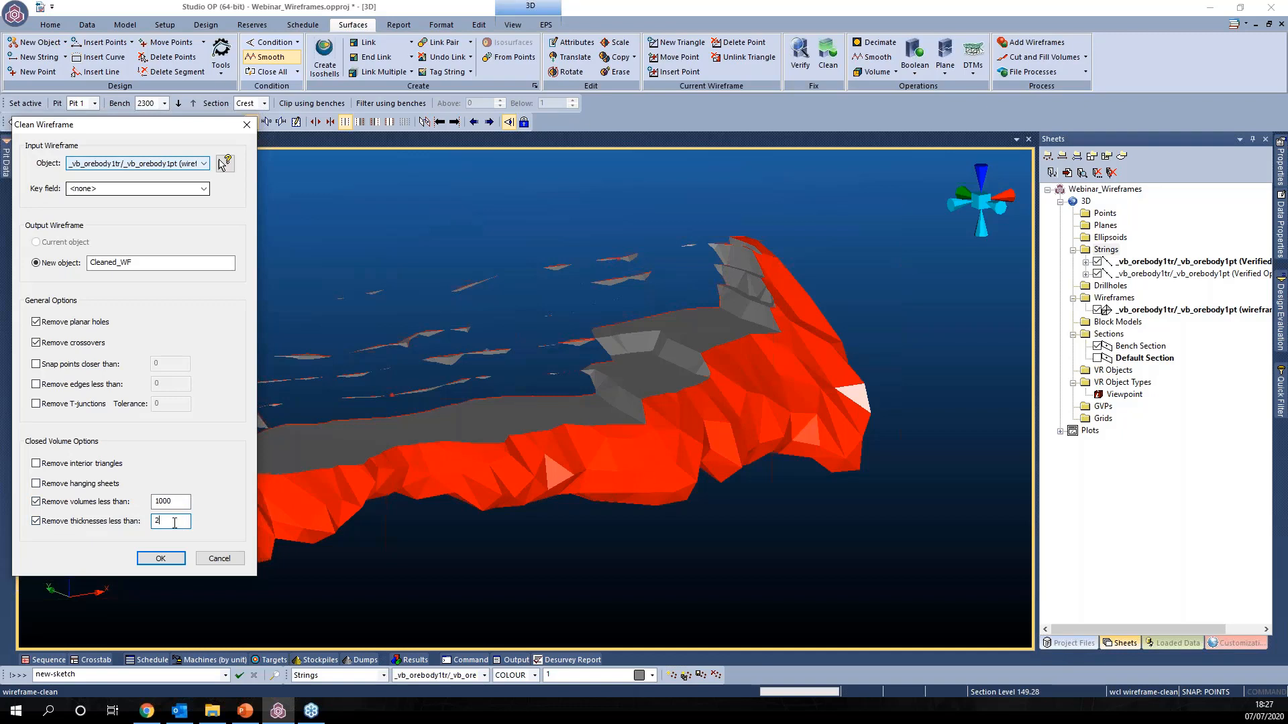
{"action": "left_click", "coordinate": [161, 559]}
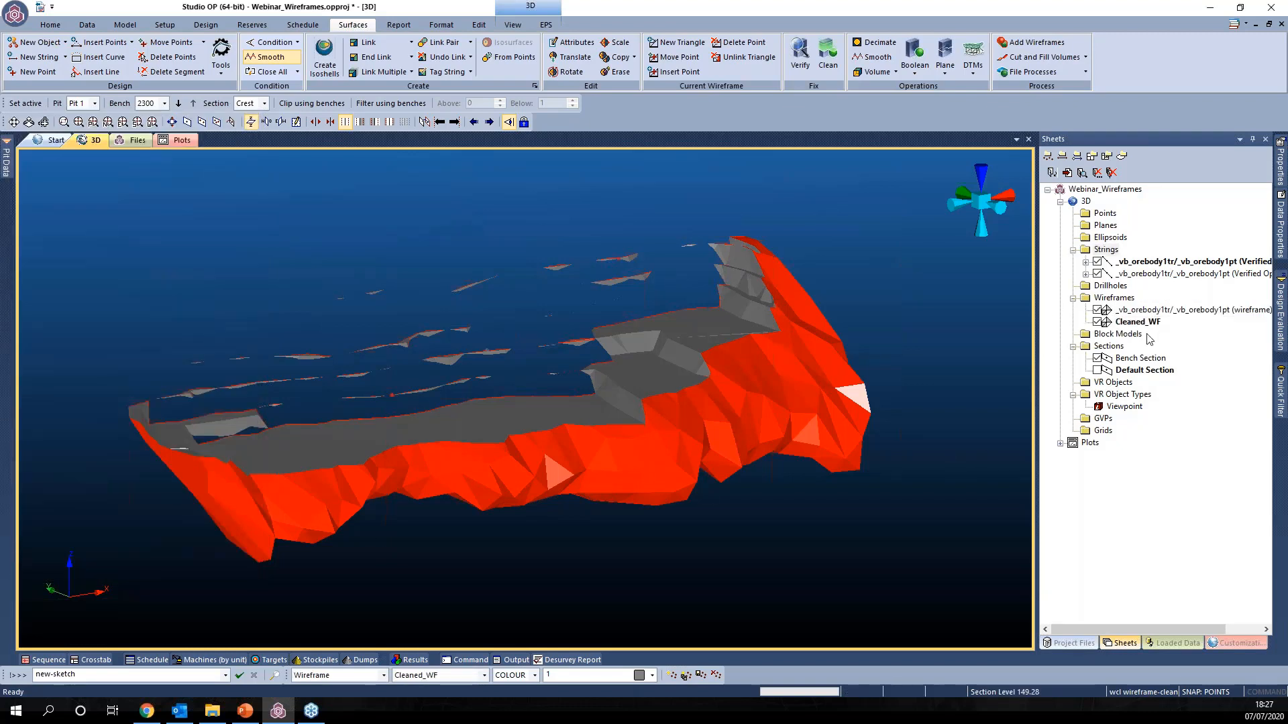
Step: Toggle the display of the original and cleaned orebody wireframes to compare them, leaving only Cleaned_WF shown
{"action": "left_click", "coordinate": [1098, 310]}
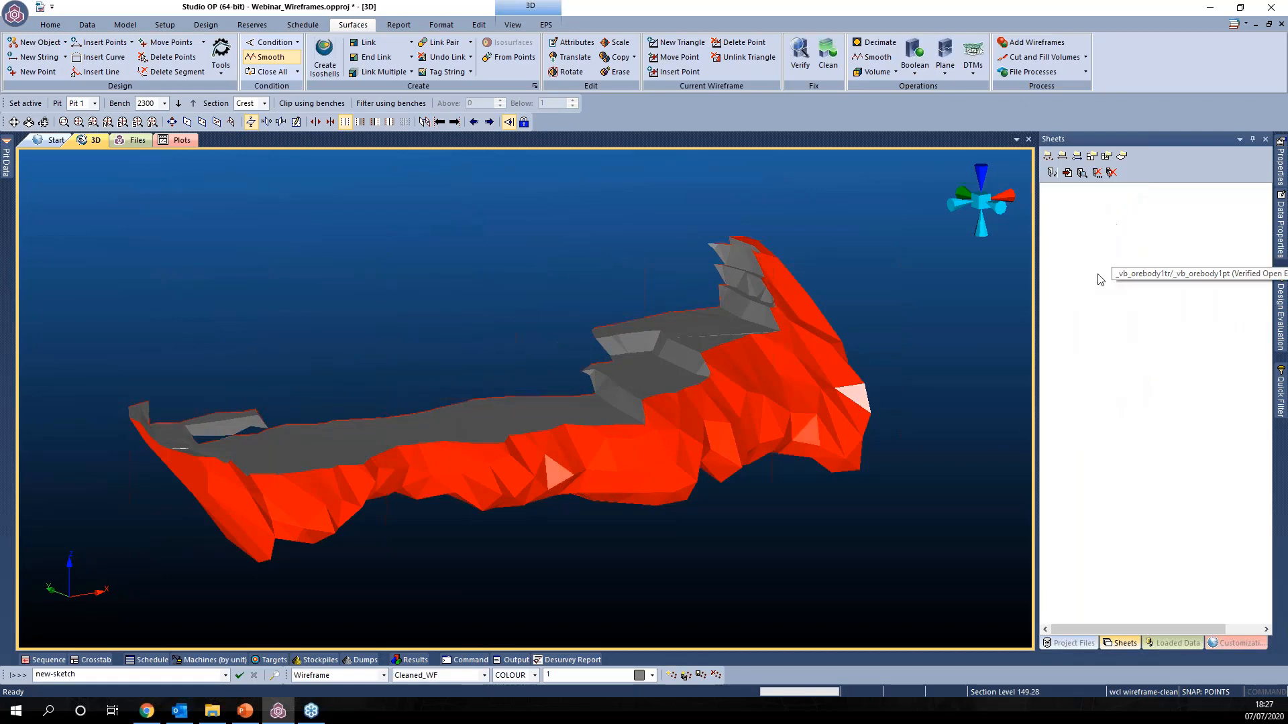
{"action": "left_click", "coordinate": [1098, 300]}
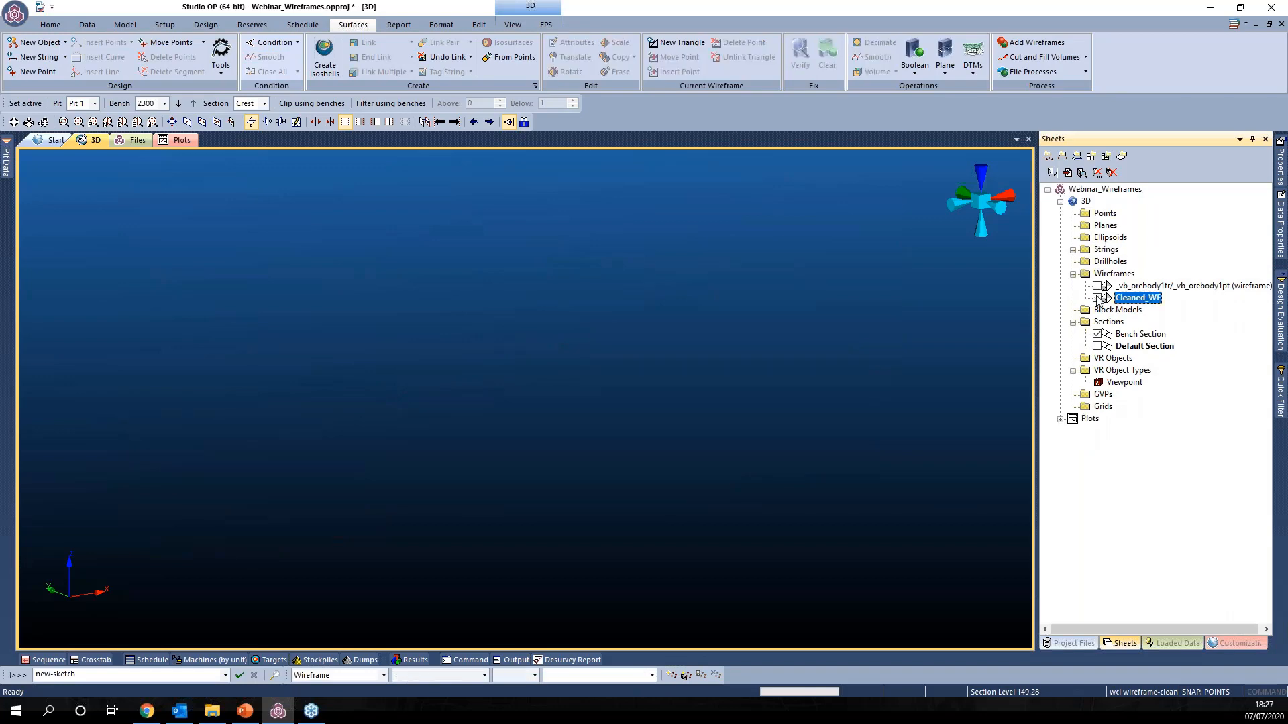
{"action": "left_click", "coordinate": [1099, 287]}
{"action": "left_click", "coordinate": [1098, 286]}
{"action": "left_click", "coordinate": [1099, 286]}
{"action": "left_click", "coordinate": [1098, 286]}
{"action": "left_click", "coordinate": [1113, 286]}
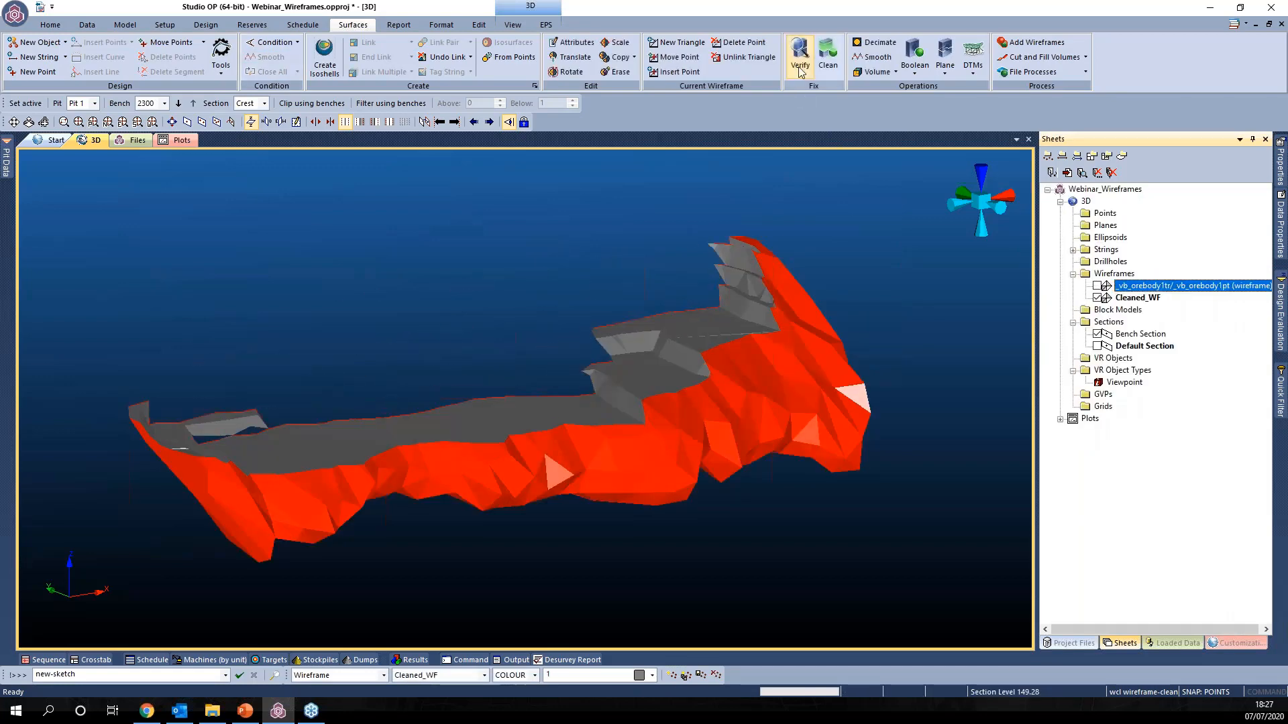
Step: Verify the Cleaned_WF wireframe for open edges, shared edges and crossovers, and dismiss the results summary
{"action": "left_click", "coordinate": [818, 92]}
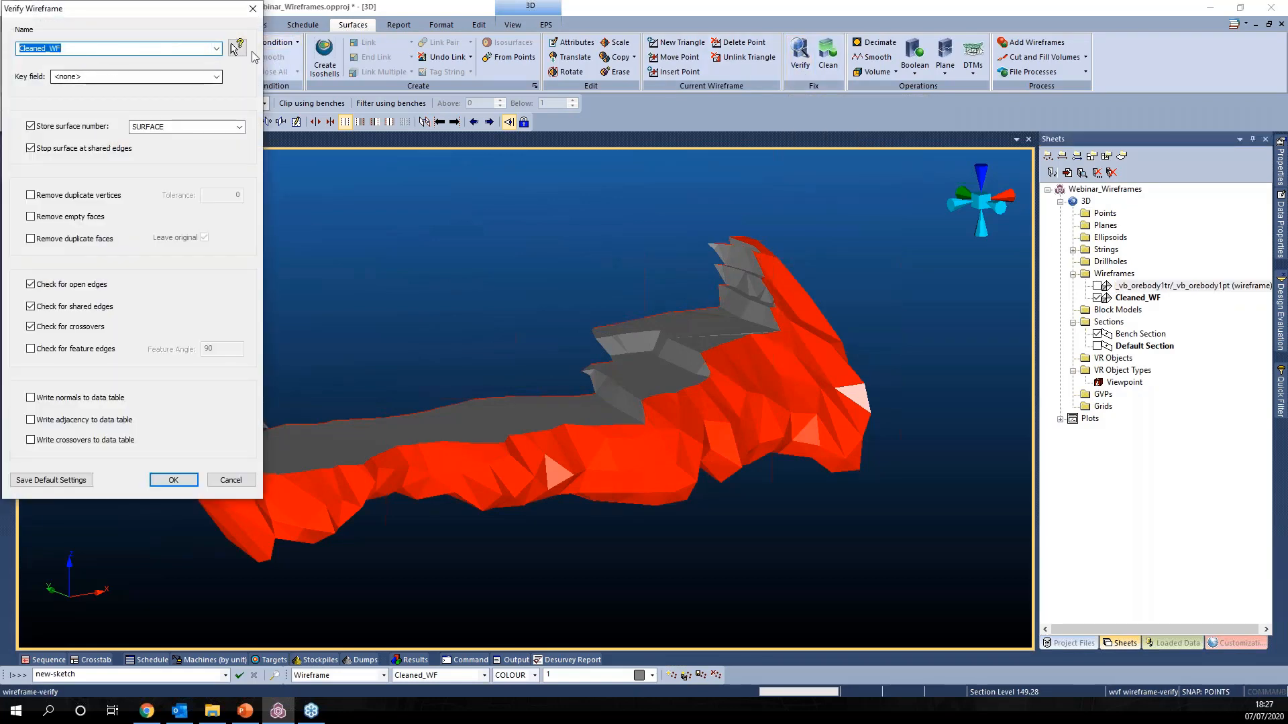
{"action": "left_click", "coordinate": [217, 49]}
{"action": "left_click", "coordinate": [141, 69]}
{"action": "key", "text": "Return"}
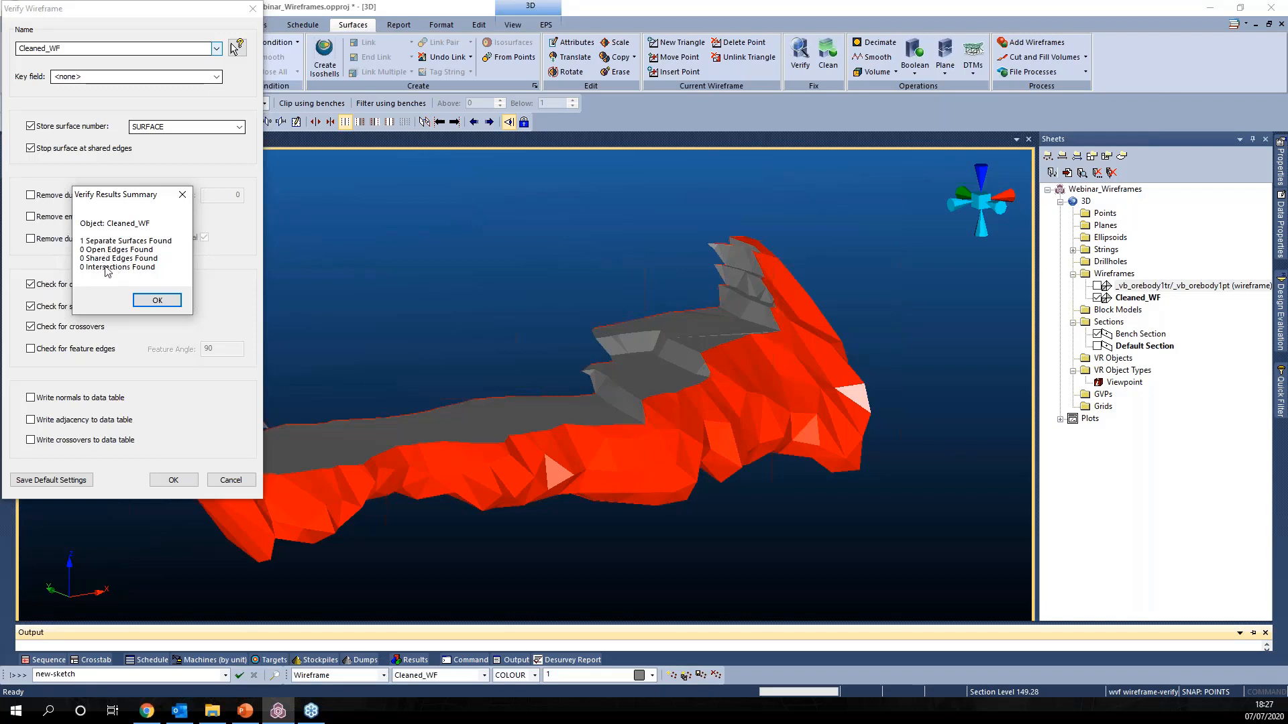
{"action": "left_click", "coordinate": [156, 302]}
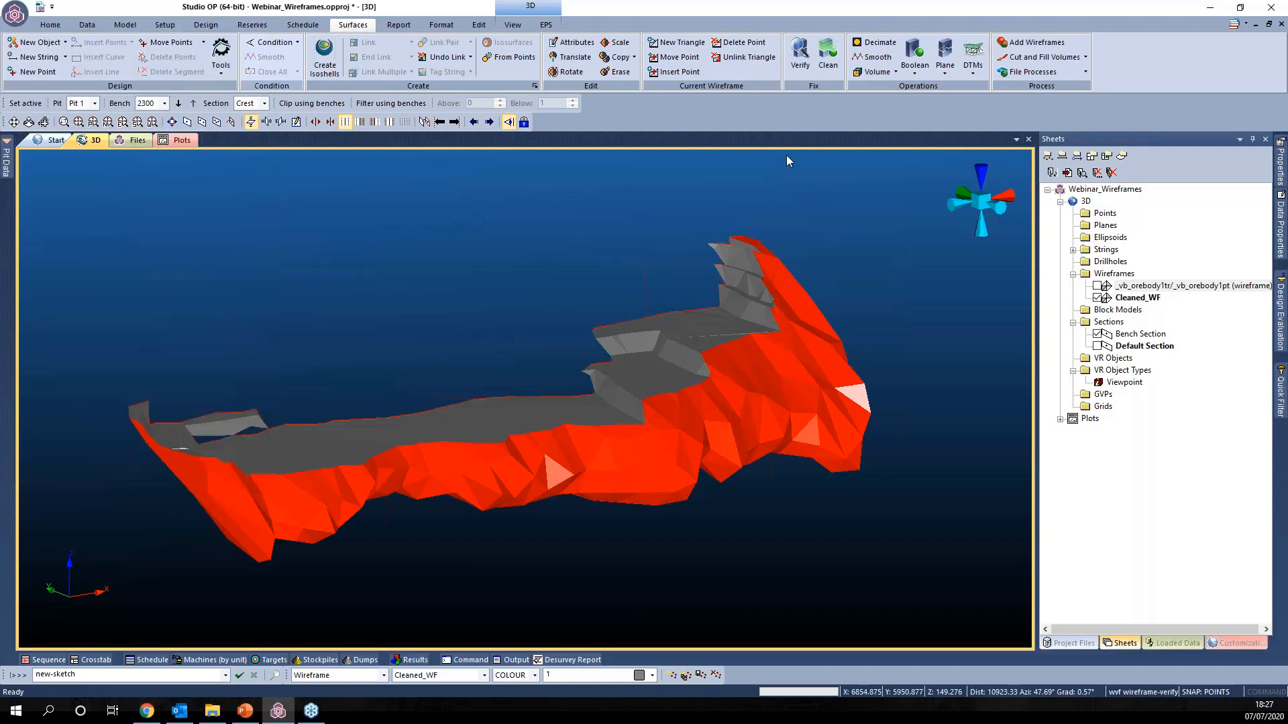
{"action": "left_click", "coordinate": [801, 63]}
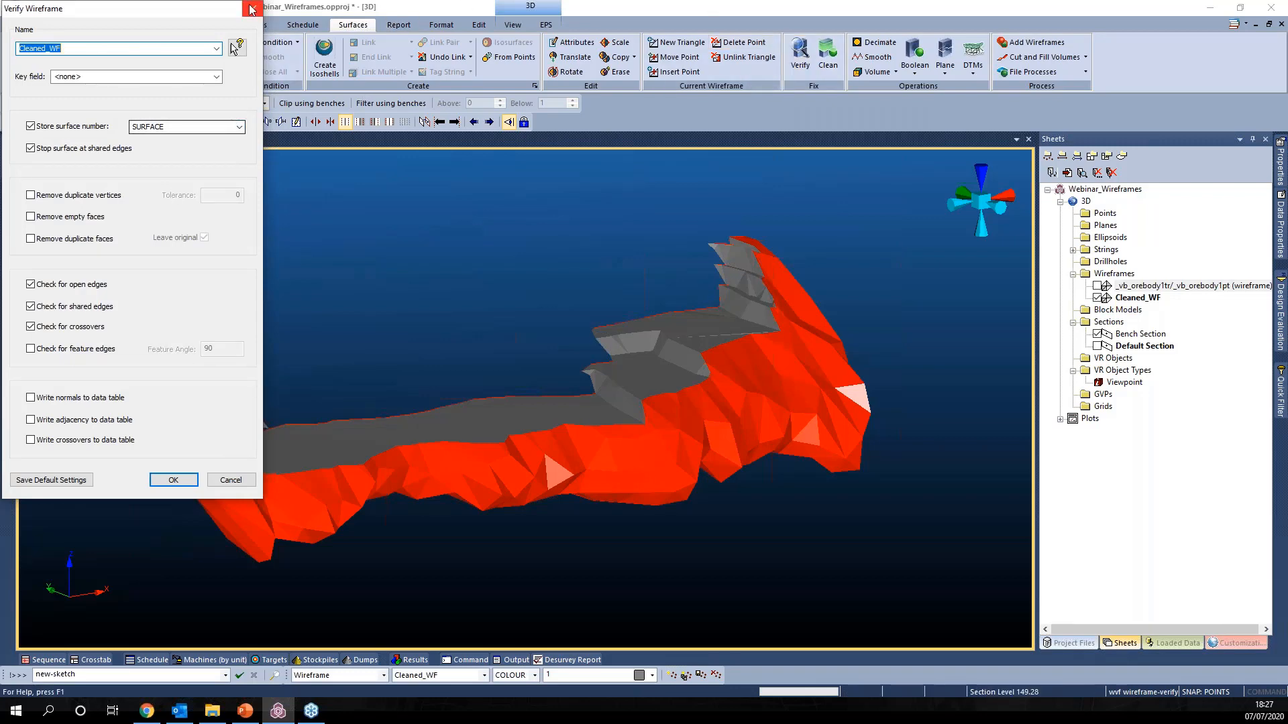
{"action": "left_click", "coordinate": [252, 9]}
{"action": "left_click", "coordinate": [827, 53]}
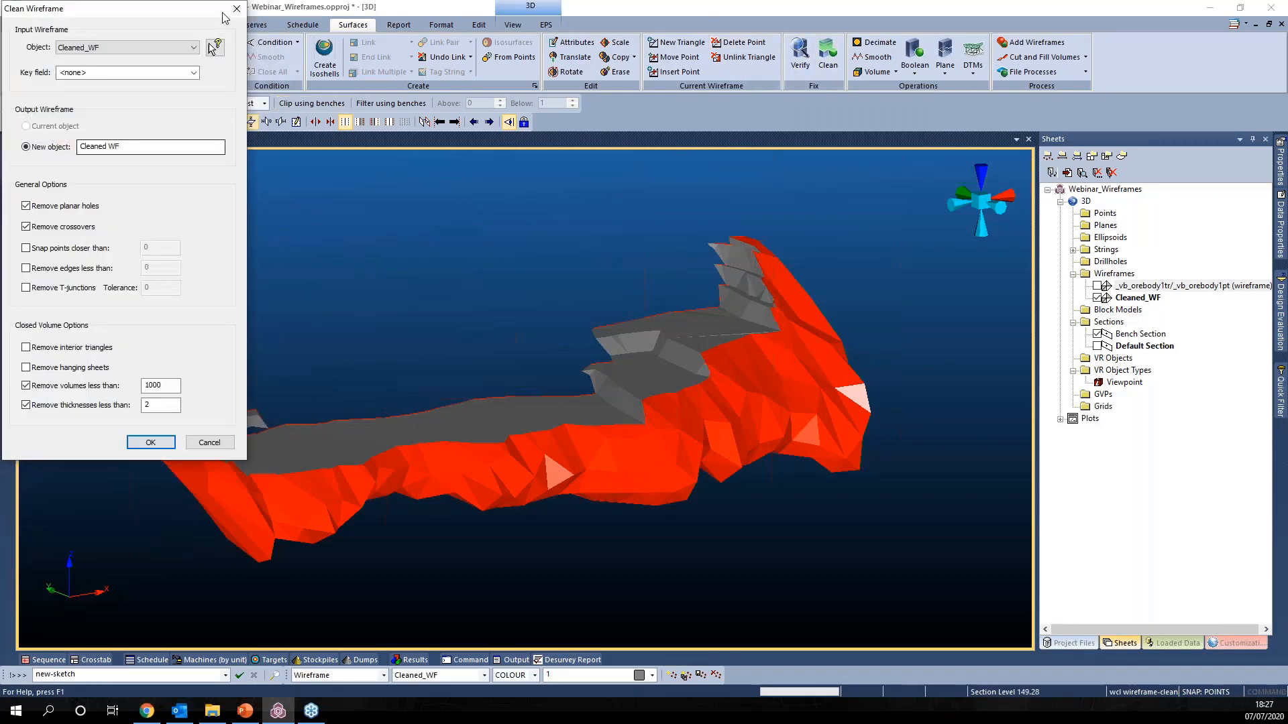
{"action": "left_click", "coordinate": [236, 9]}
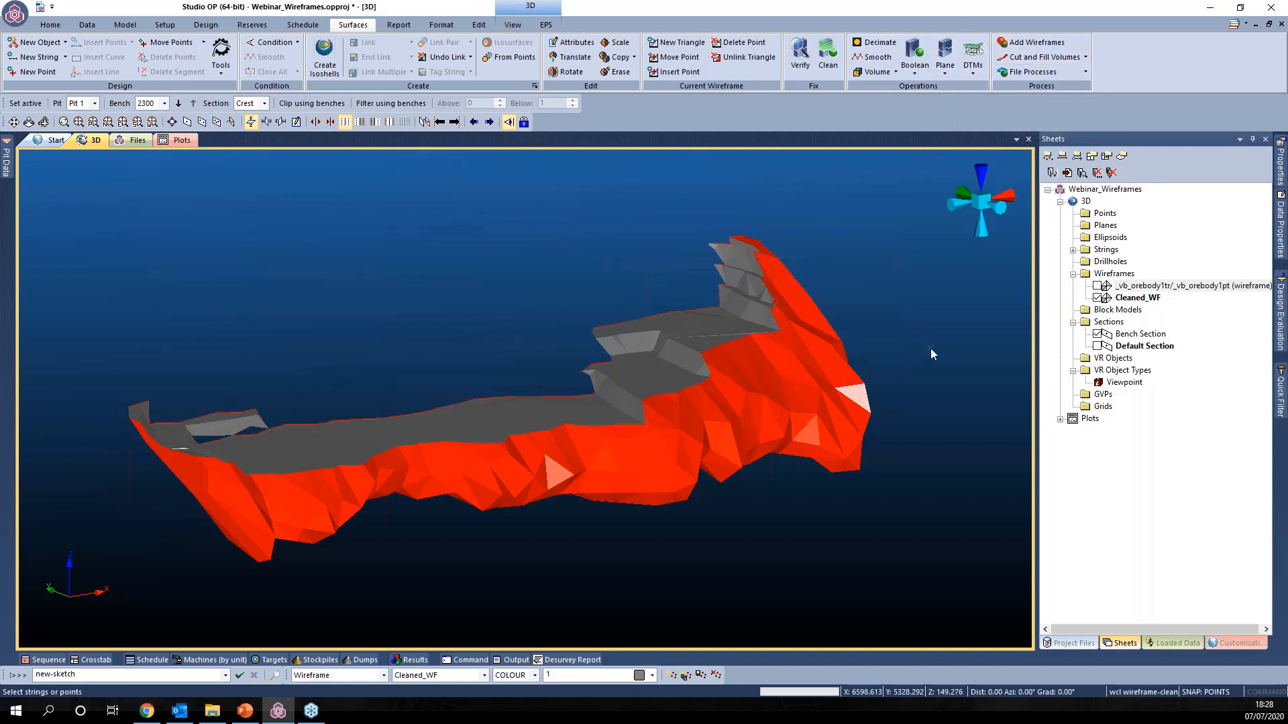
Step: Unload all orebody data without saving and bring up the list of project files
{"action": "key", "text": "u"}
{"action": "key", "text": "a"}
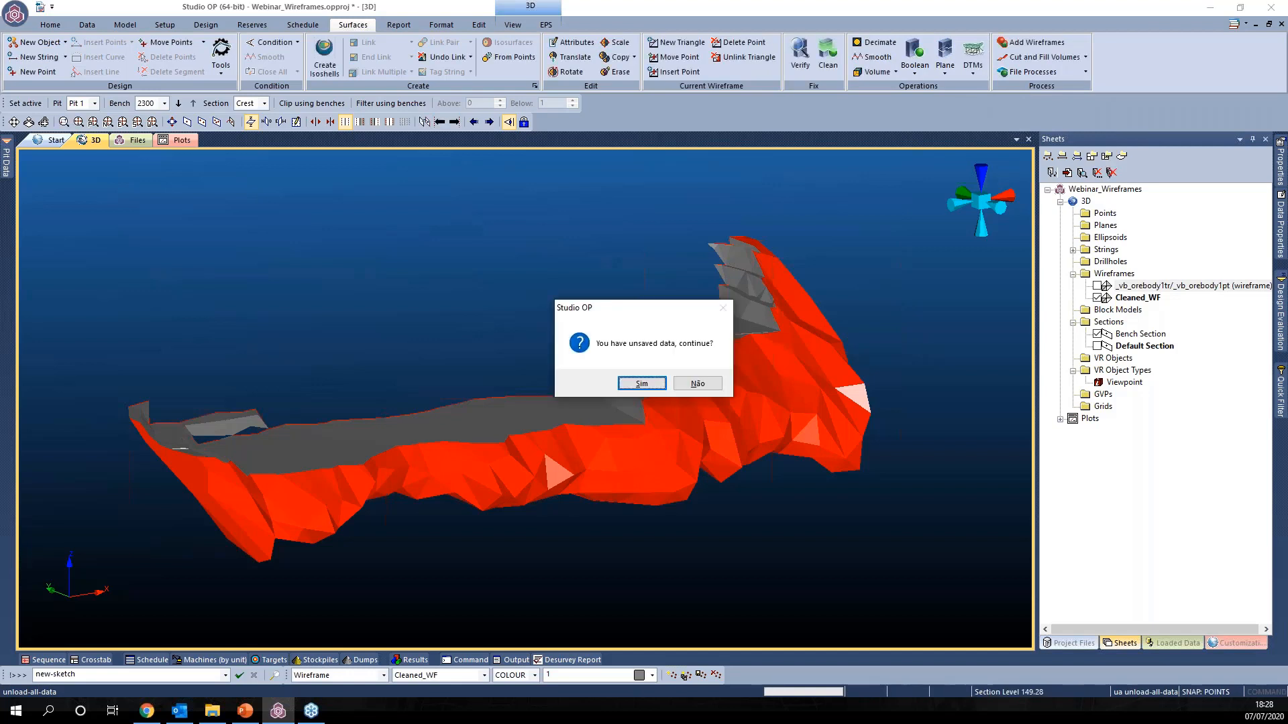
{"action": "key", "text": "Return"}
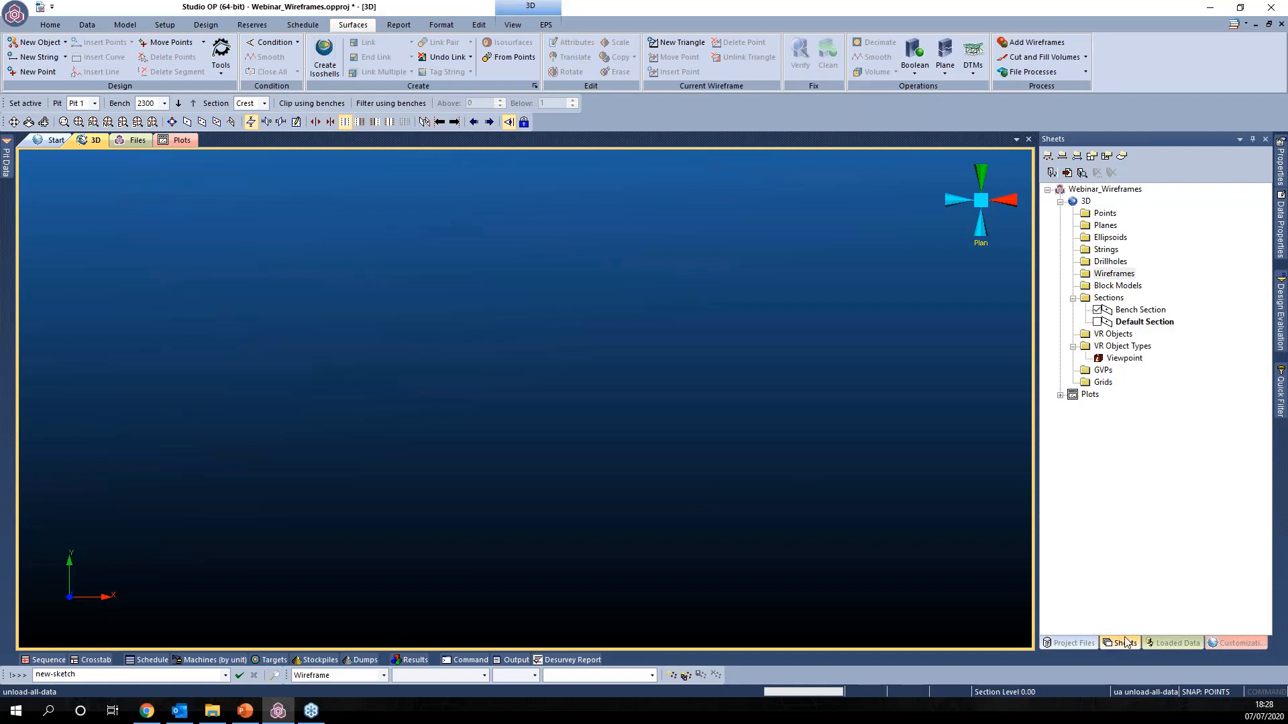
{"action": "left_click", "coordinate": [1070, 644]}
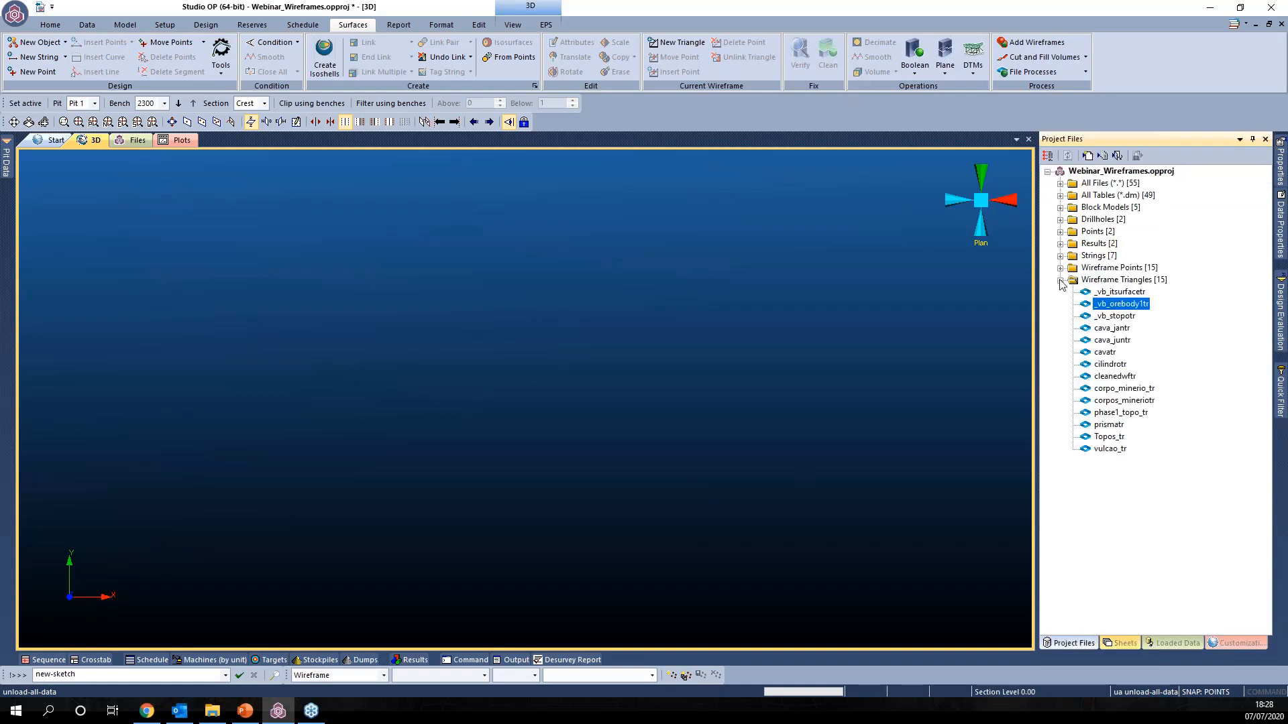
Step: Load the _vb_stopo contour strings from the project files into the 3D window, dismissing the data import options without importing anything
{"action": "left_click", "coordinate": [1060, 183]}
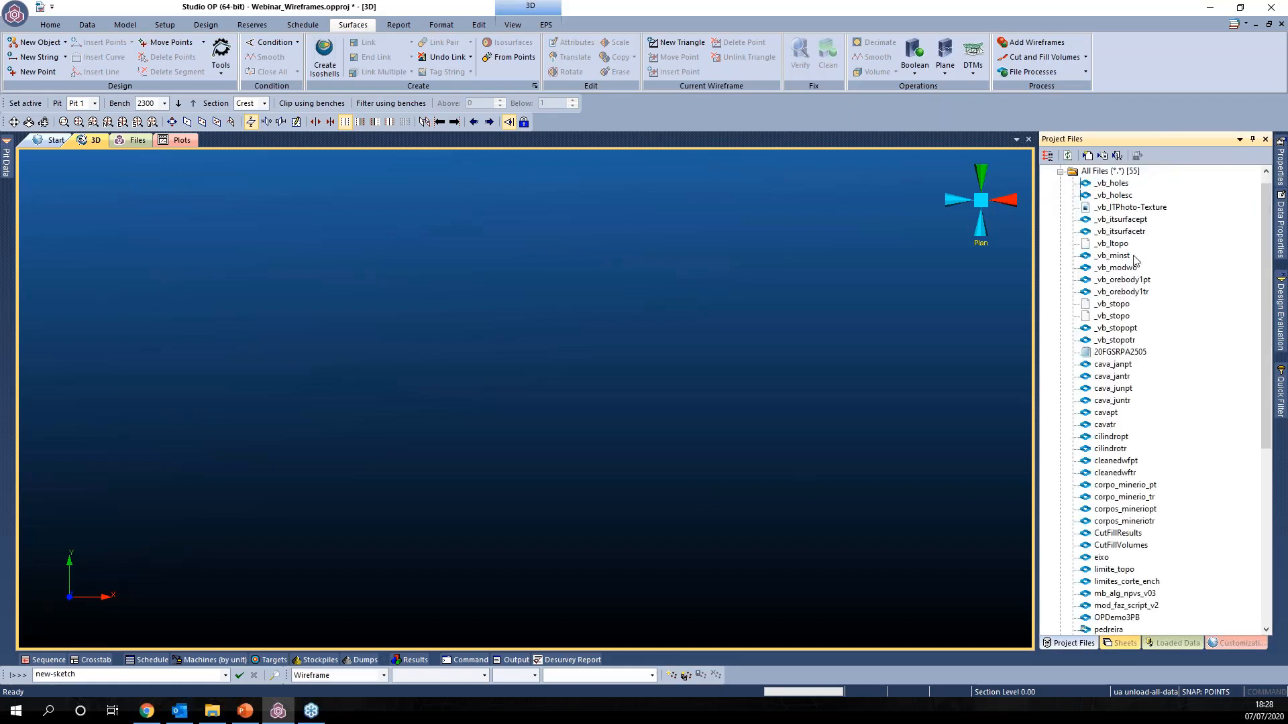
{"action": "left_click", "coordinate": [1115, 316]}
{"action": "left_click_drag", "start_coordinate": [622, 340], "coordinate": [623, 340]}
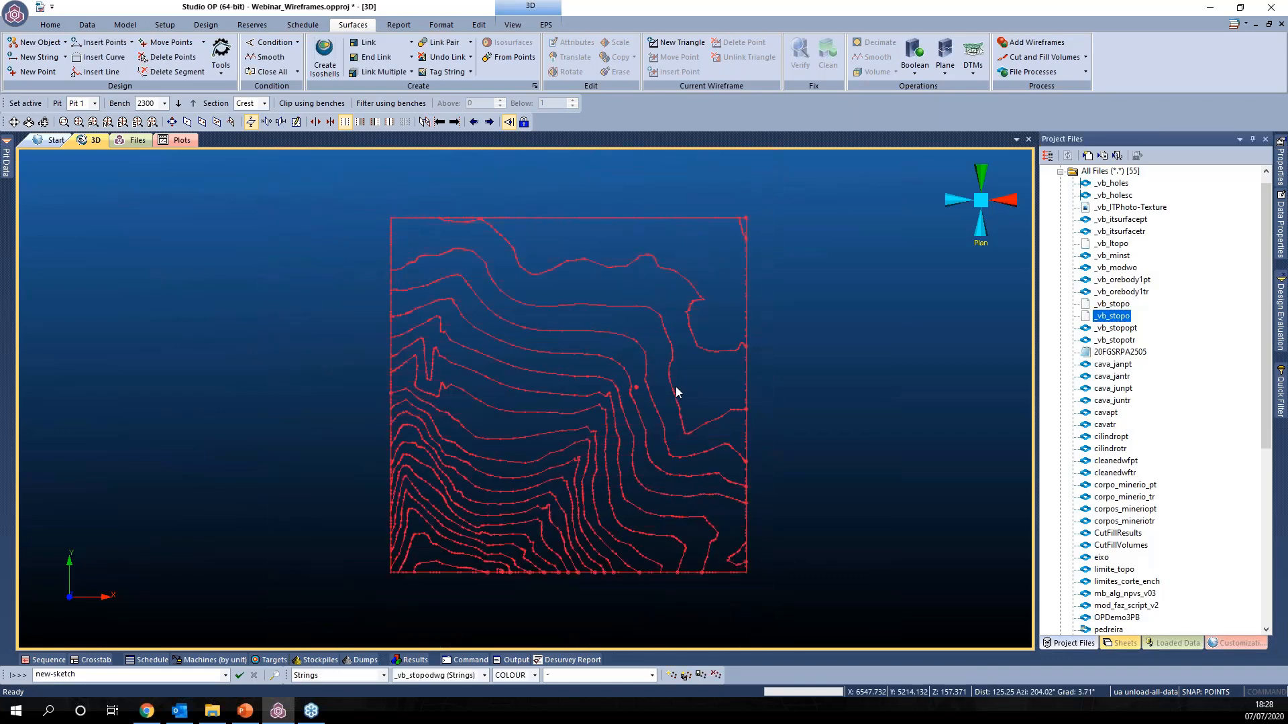
{"action": "left_click", "coordinate": [1117, 154]}
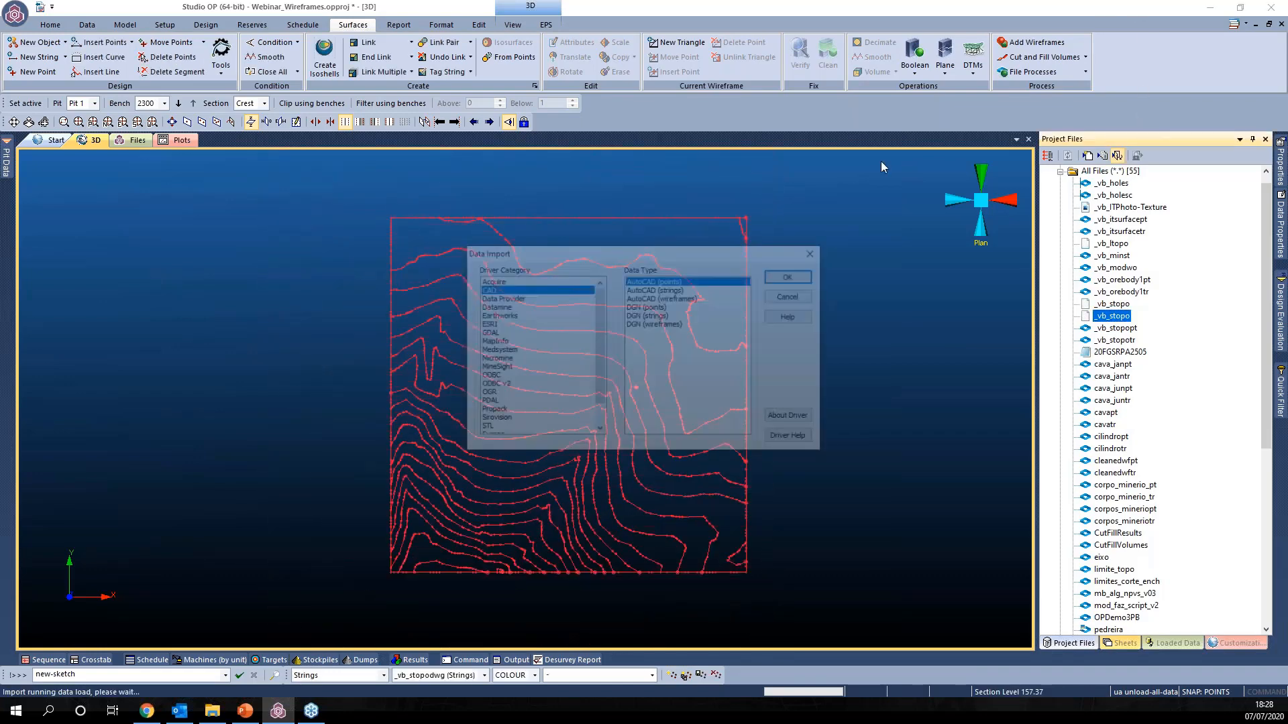
{"action": "left_click", "coordinate": [816, 252]}
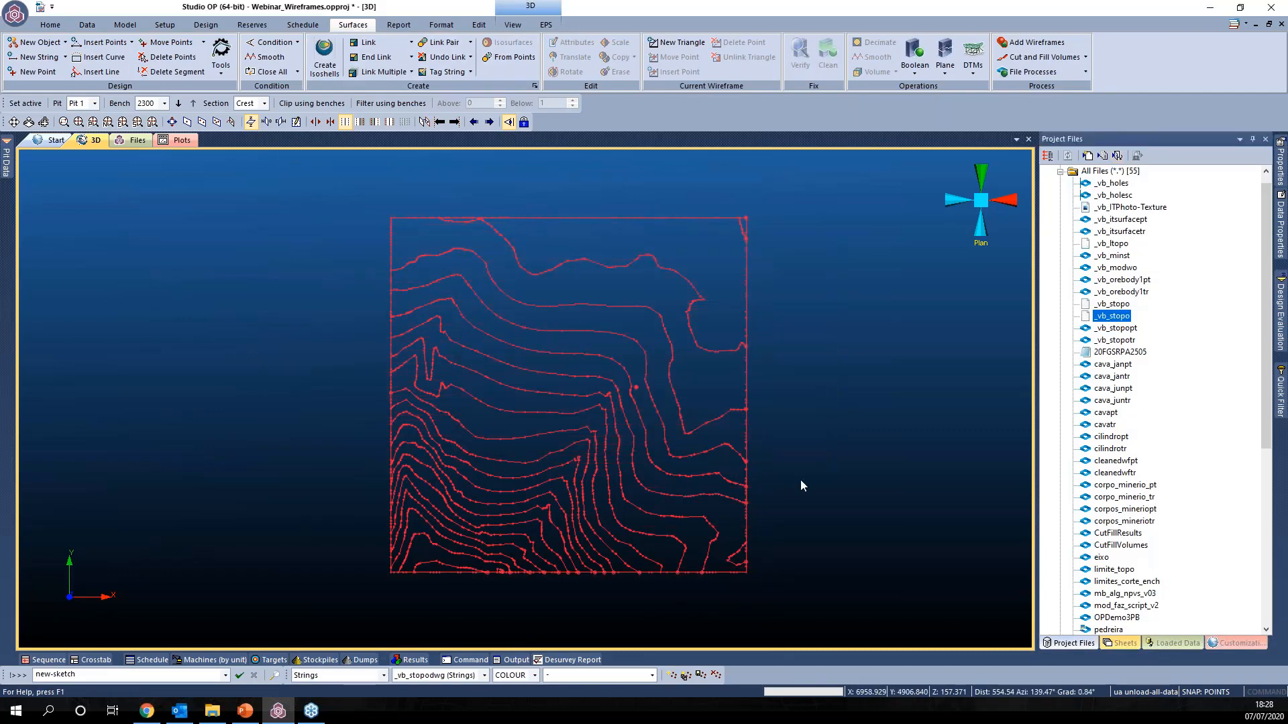
Step: Start a new DTM from the contours with the output object named topo, keeping the default general options
{"action": "mouse_move", "coordinate": [790, 482]}
{"action": "left_mouse_down"}
{"action": "mouse_move", "coordinate": [779, 437]}
{"action": "mouse_move", "coordinate": [802, 411]}
{"action": "mouse_move", "coordinate": [795, 401]}
{"action": "mouse_move", "coordinate": [741, 377]}
{"action": "mouse_move", "coordinate": [647, 382]}
{"action": "mouse_move", "coordinate": [768, 393]}
{"action": "left_mouse_up"}
{"action": "mouse_move", "coordinate": [394, 284]}
{"action": "left_mouse_down"}
{"action": "mouse_move", "coordinate": [708, 498]}
{"action": "mouse_move", "coordinate": [794, 510]}
{"action": "left_mouse_up"}
{"action": "left_click", "coordinate": [93, 123]}
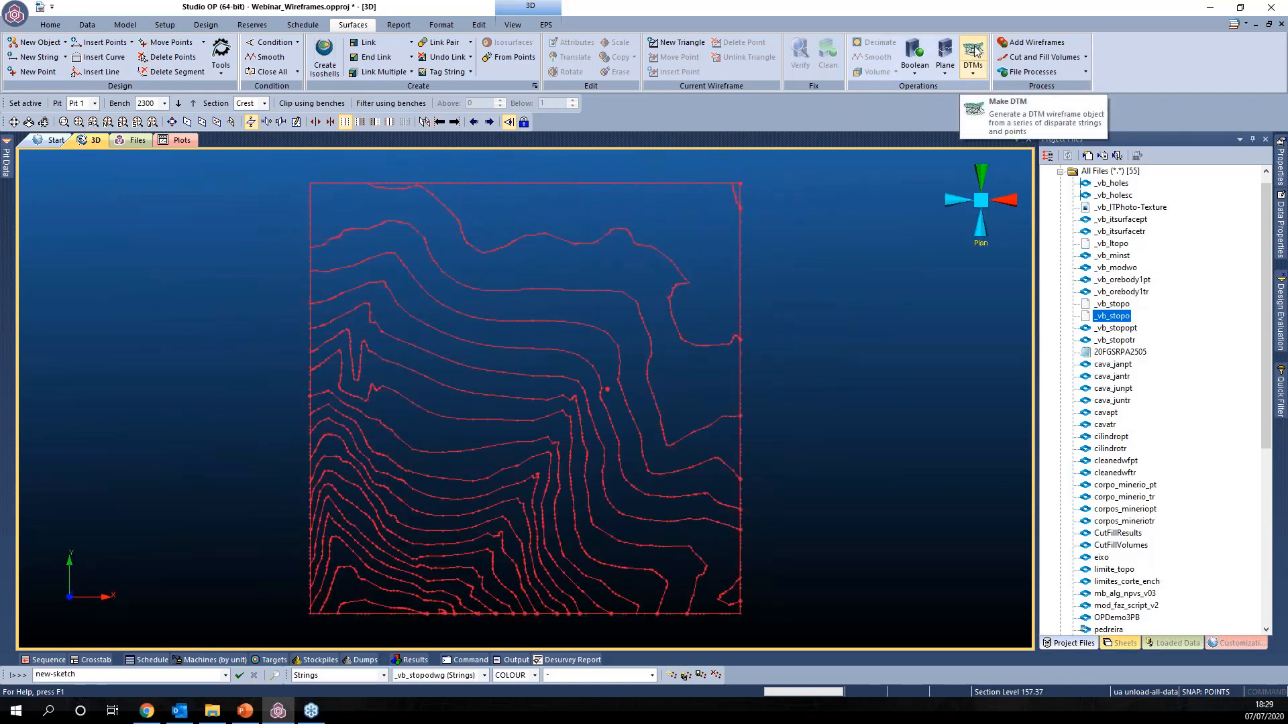
{"action": "left_click", "coordinate": [974, 48]}
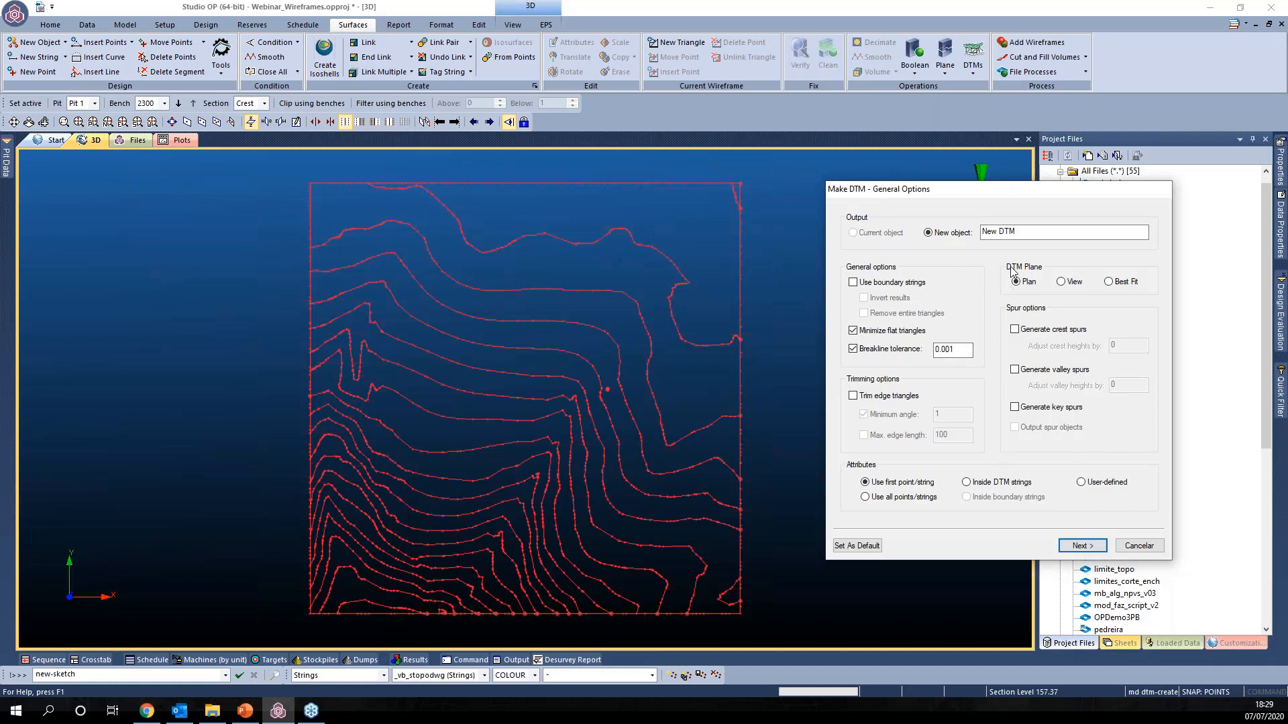
{"action": "left_click", "coordinate": [1027, 231]}
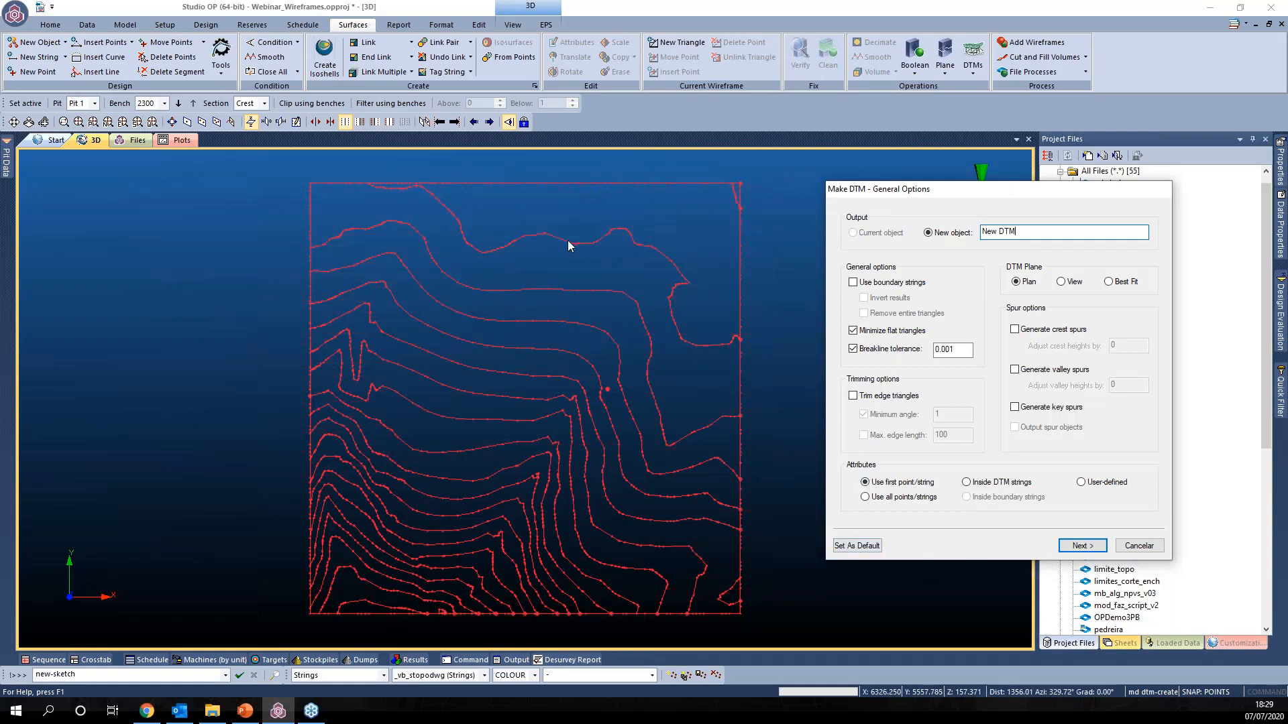
{"action": "triple_click", "coordinate": [1011, 231]}
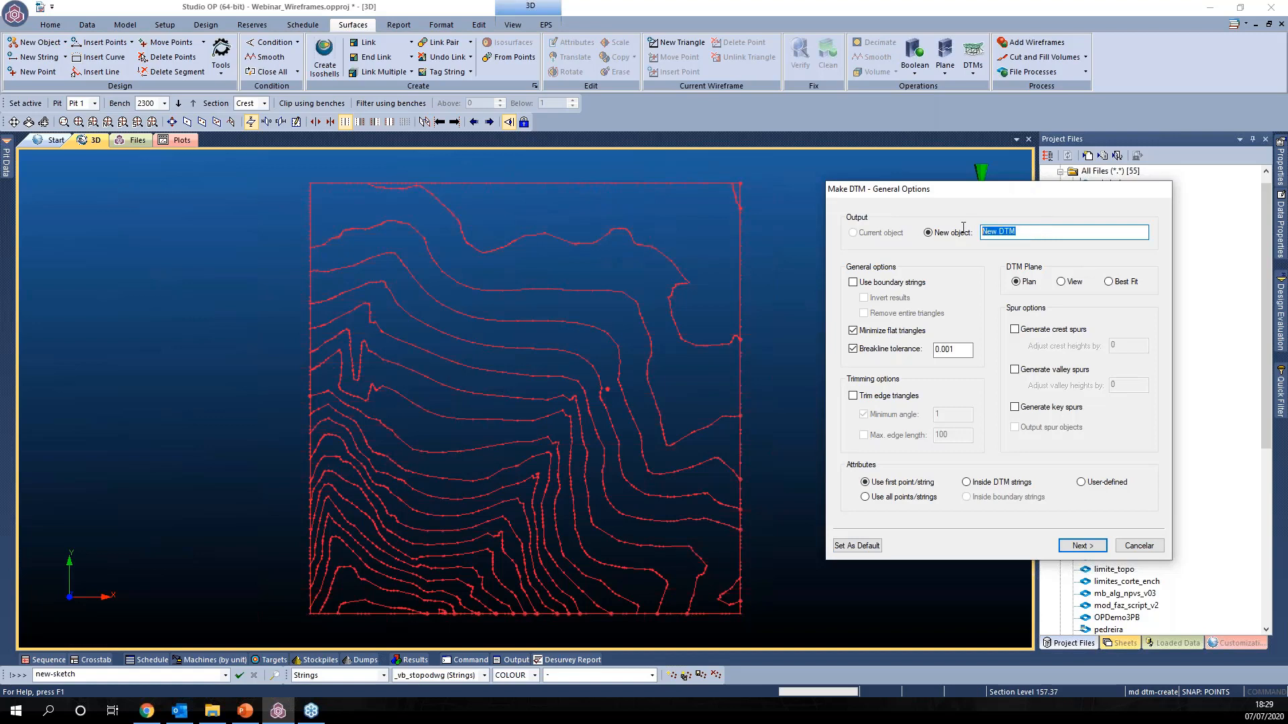
{"action": "type", "text": "topo"}
{"action": "left_click", "coordinate": [1064, 546]}
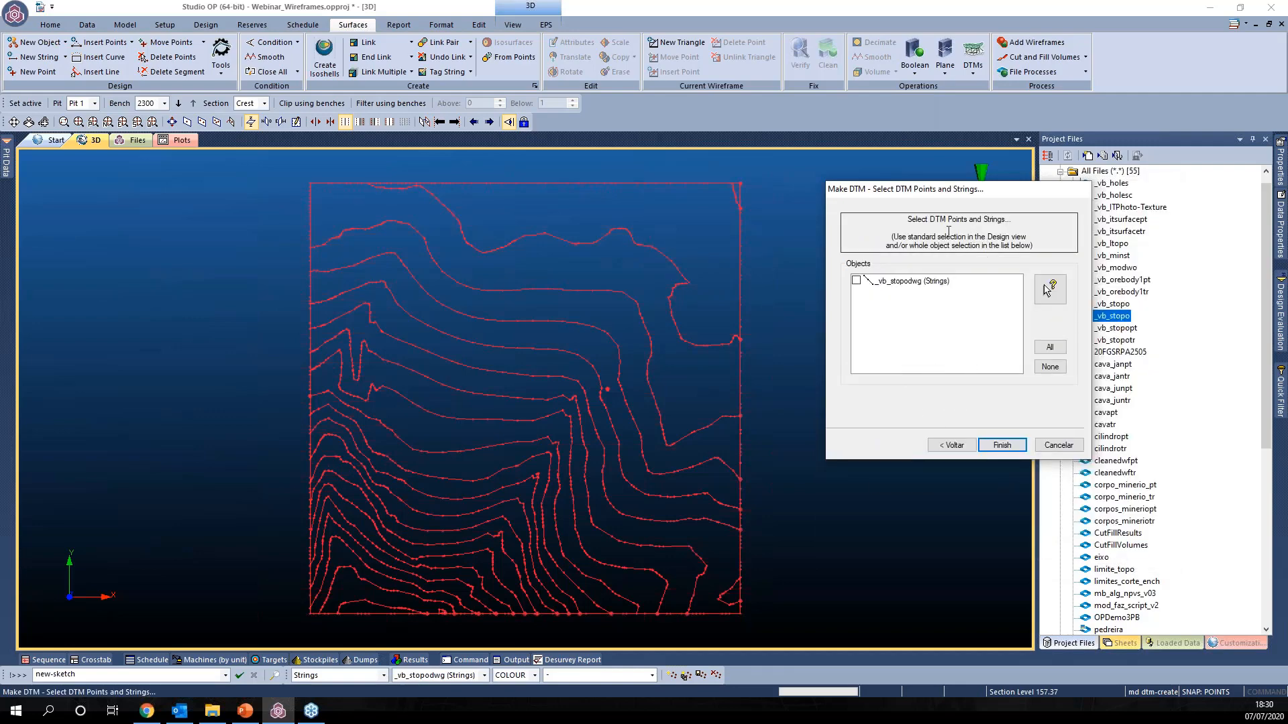
Step: Choose the _vb_stopodwg strings as the DTM points and strings and generate the topo surface
{"action": "left_click_drag", "start_coordinate": [904, 221], "coordinate": [997, 225]}
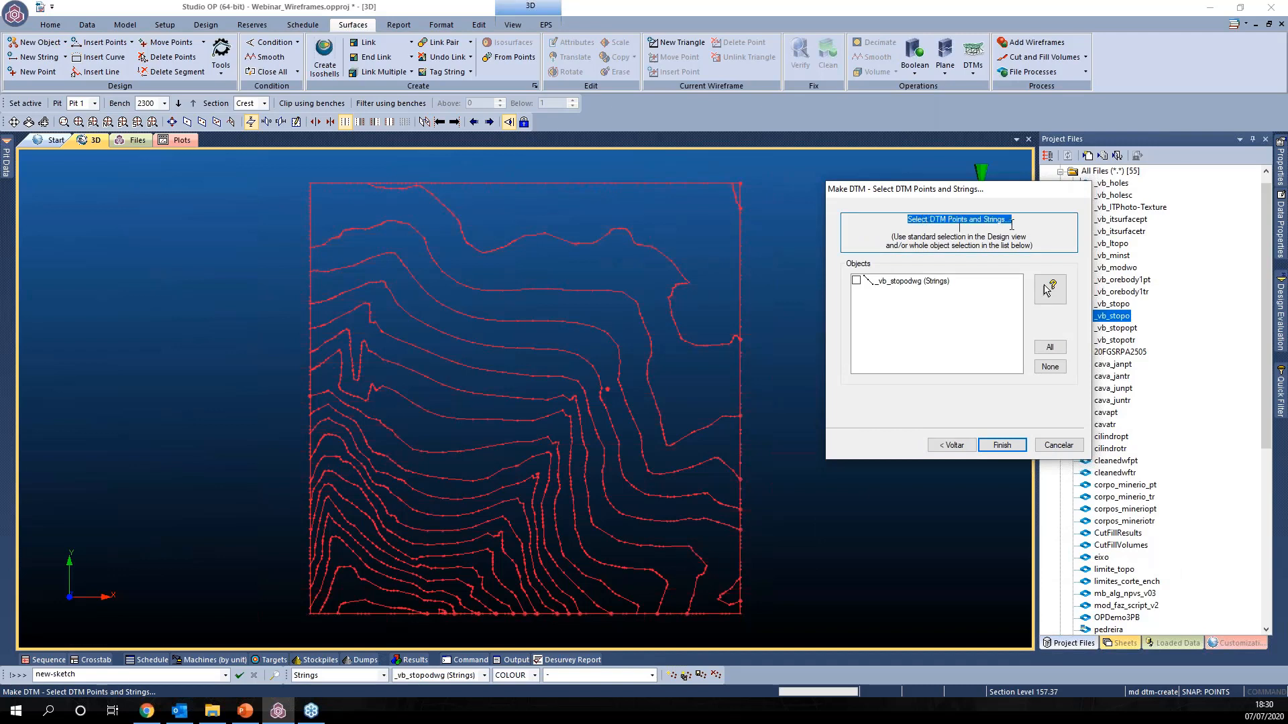
{"action": "left_click", "coordinate": [982, 228]}
{"action": "left_click_drag", "start_coordinate": [905, 221], "coordinate": [1012, 225]}
{"action": "left_click", "coordinate": [856, 281]}
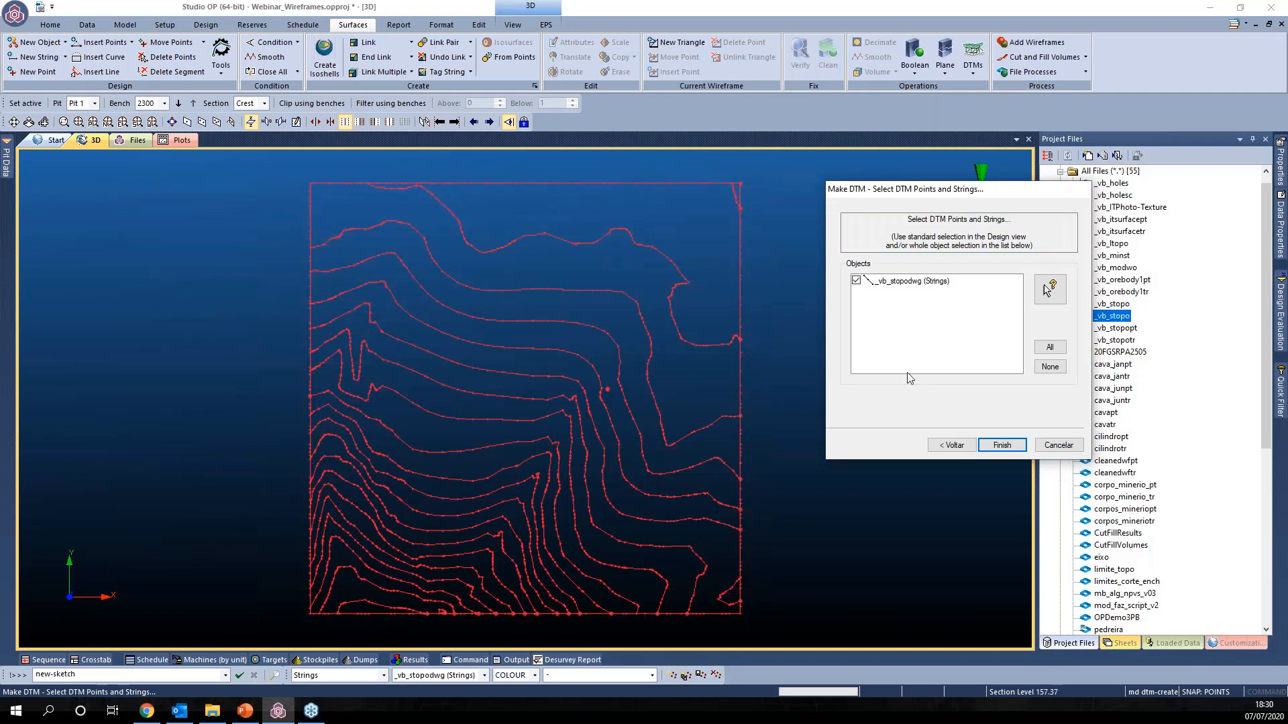
{"action": "left_click", "coordinate": [1001, 445]}
Step: Hide the _vb_stopodwg strings and inspect the topo surface on its own in 3D
{"action": "left_click_drag", "start_coordinate": [778, 553], "coordinate": [825, 469]}
{"action": "left_click", "coordinate": [1124, 643]}
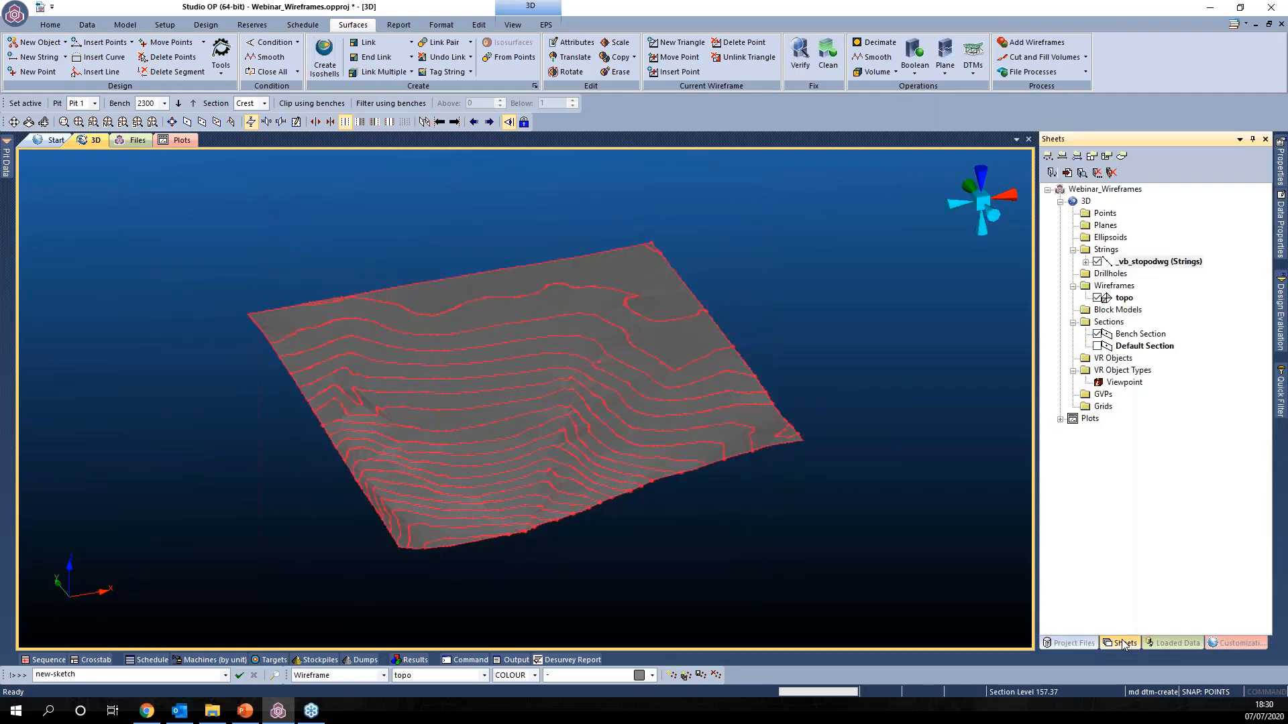
{"action": "left_click", "coordinate": [1097, 261]}
{"action": "left_click_drag", "start_coordinate": [694, 406], "coordinate": [782, 384]}
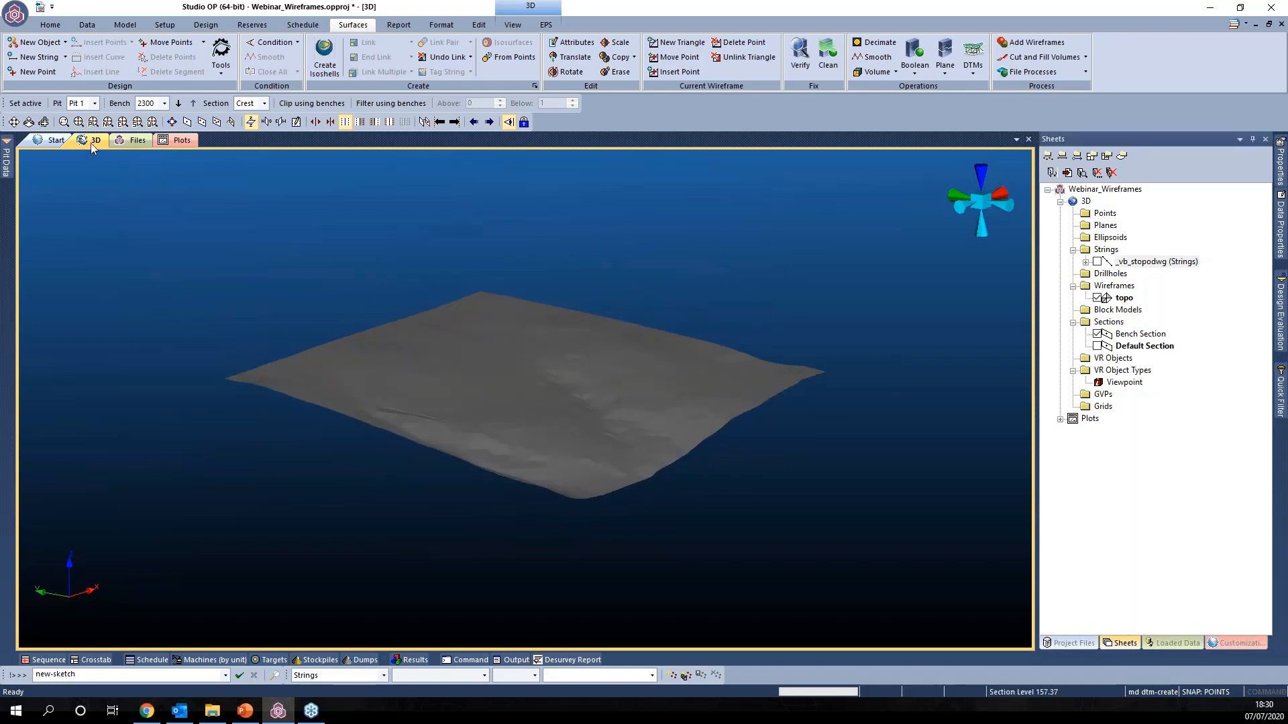
Step: Return to the plan view, hide the topo wireframe and display the _vb_stopodwg strings again
{"action": "left_click", "coordinate": [94, 122]}
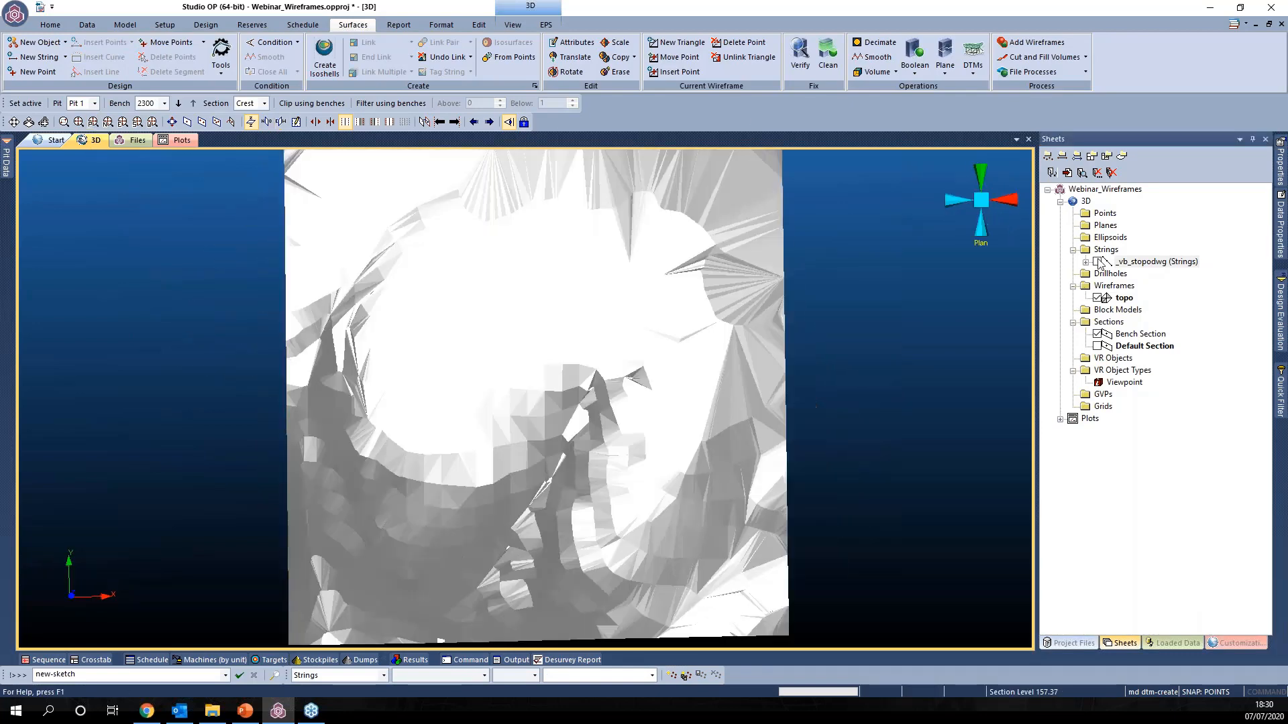
{"action": "left_click", "coordinate": [1097, 298]}
{"action": "scroll", "coordinate": [714, 364], "scroll_direction": "down", "scroll_amount": 2}
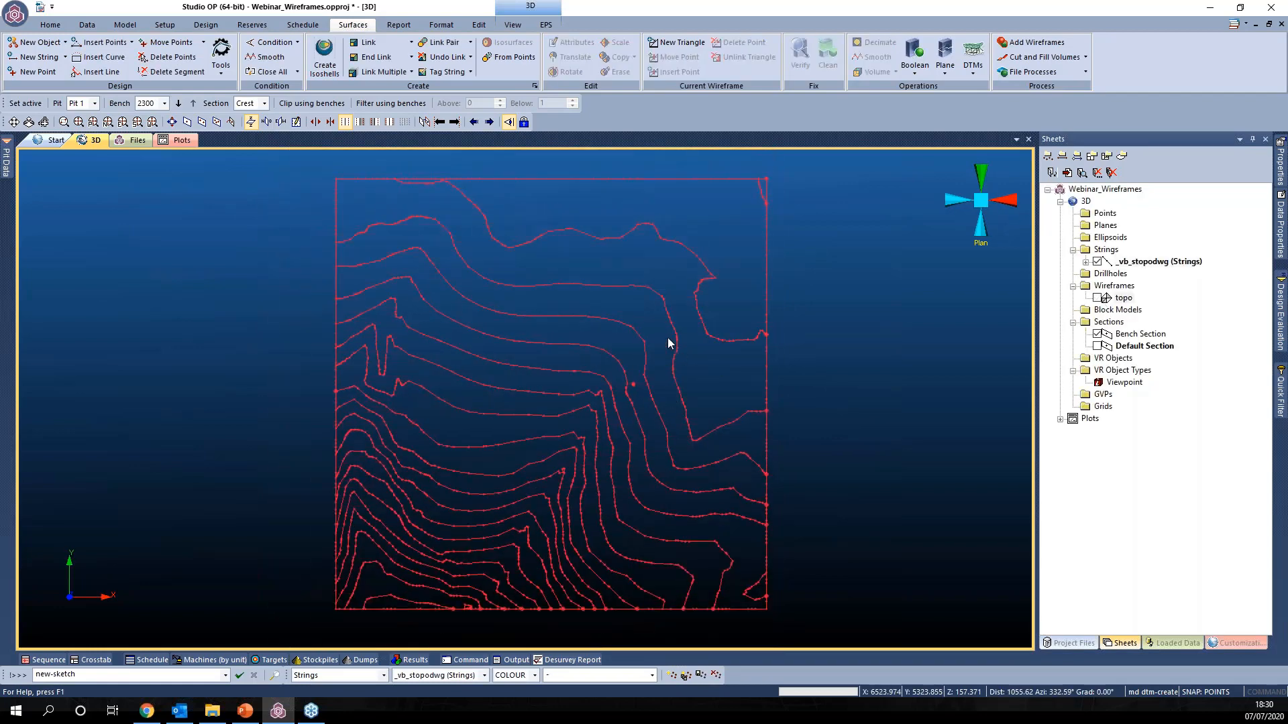
Step: Load the limite_topo boundary string from the project's string files and highlight it over the contours, leaving it deselected
{"action": "left_click", "coordinate": [1071, 643]}
{"action": "scroll", "coordinate": [1111, 360], "scroll_direction": "down", "scroll_amount": 3}
{"action": "scroll", "coordinate": [1108, 382], "scroll_direction": "down", "scroll_amount": 4}
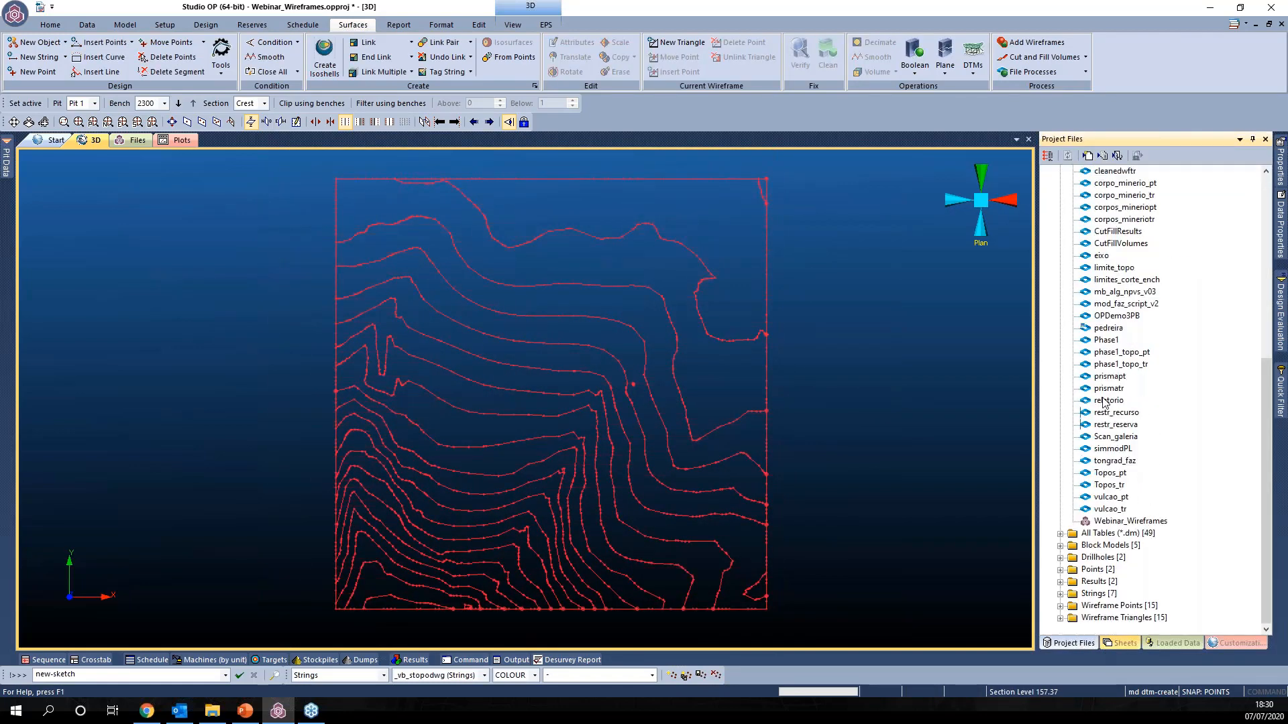
{"action": "left_click", "coordinate": [1061, 594]}
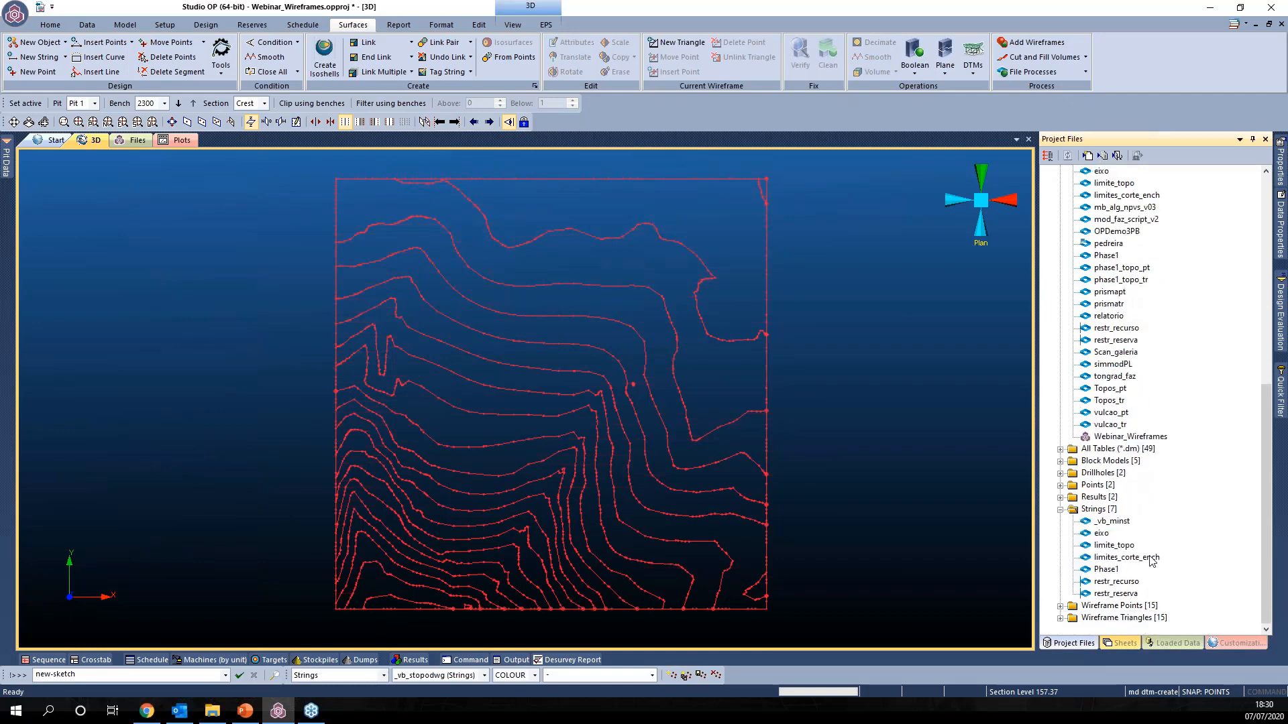
{"action": "left_click_drag", "start_coordinate": [1125, 551], "coordinate": [899, 496]}
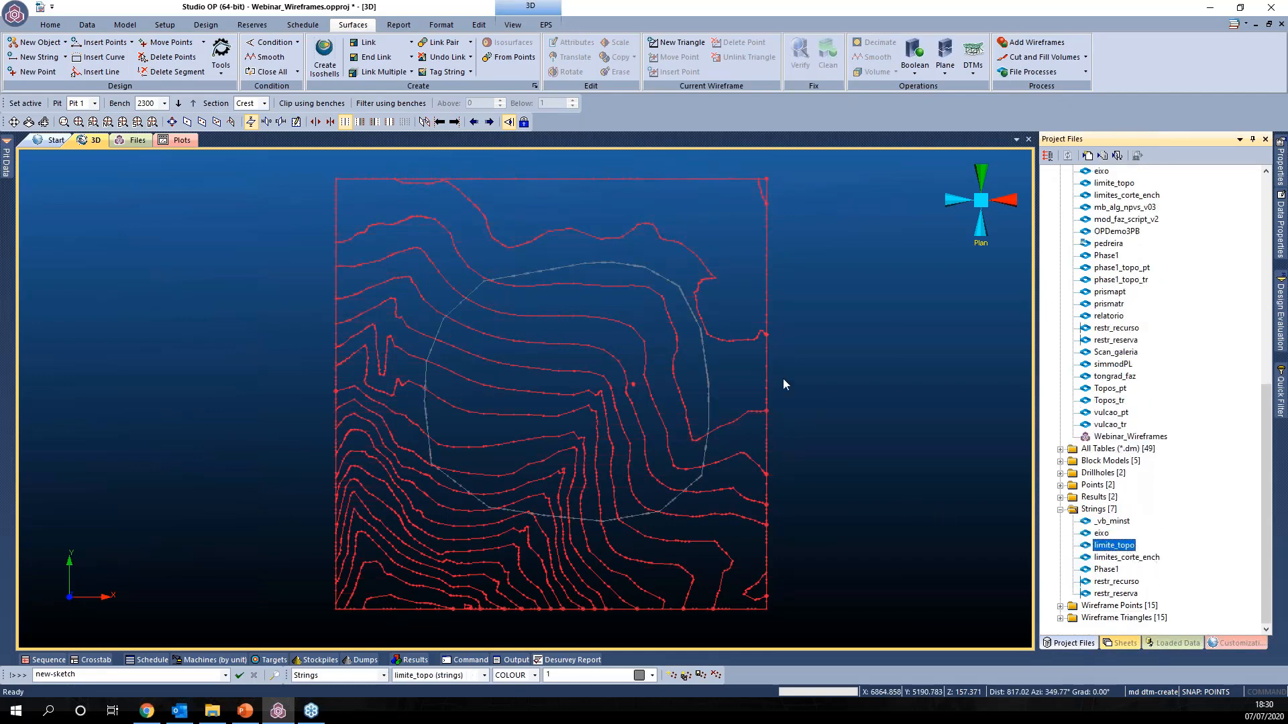
{"action": "left_click", "coordinate": [727, 389]}
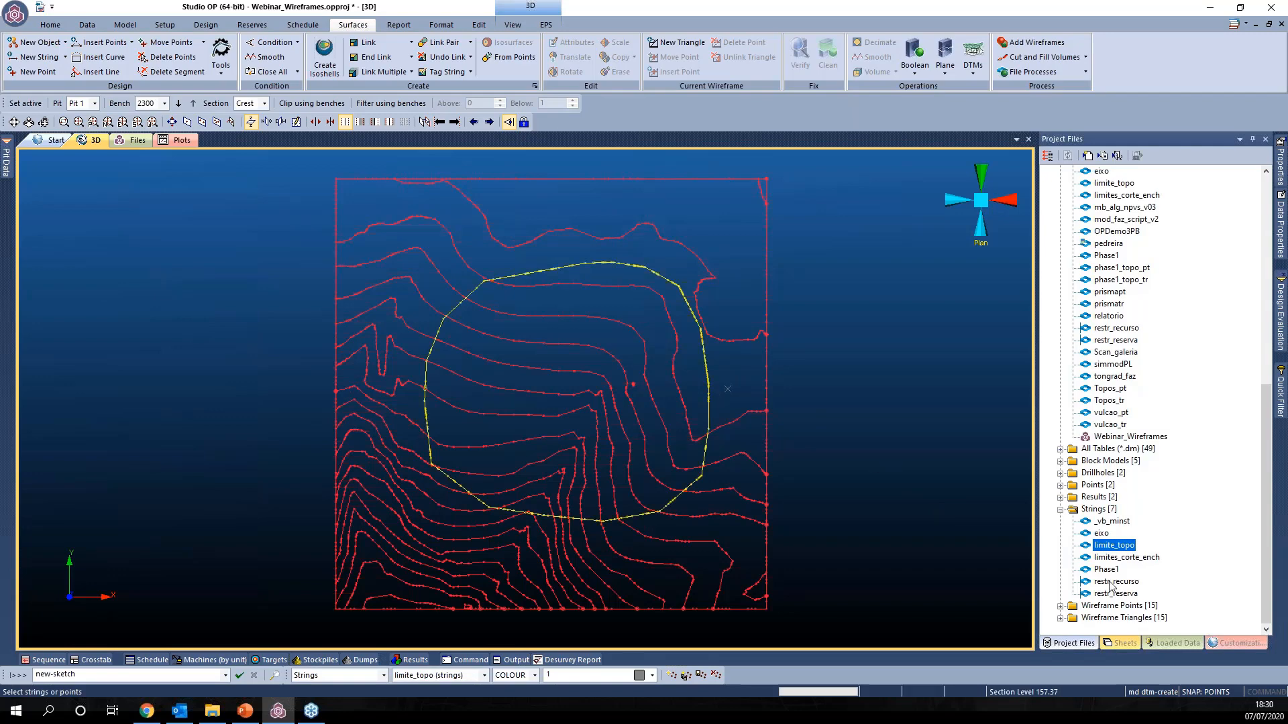
{"action": "left_click", "coordinate": [1119, 643]}
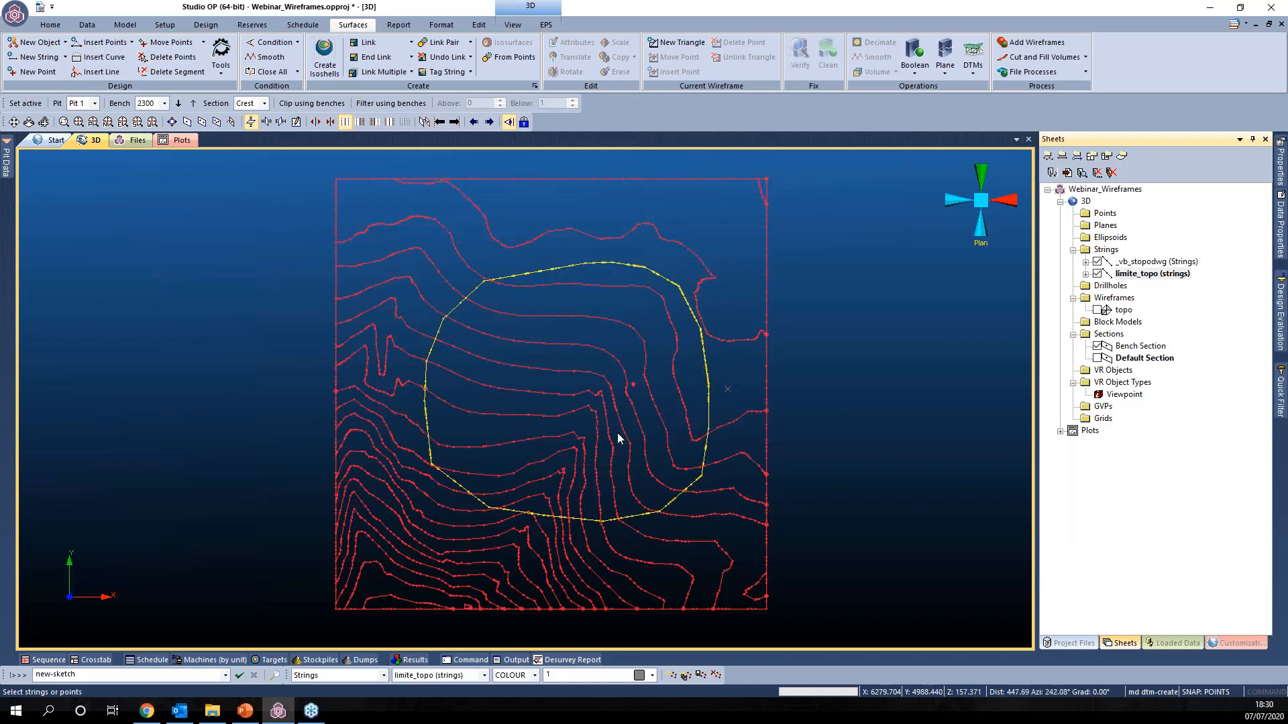
{"action": "left_click", "coordinate": [903, 394]}
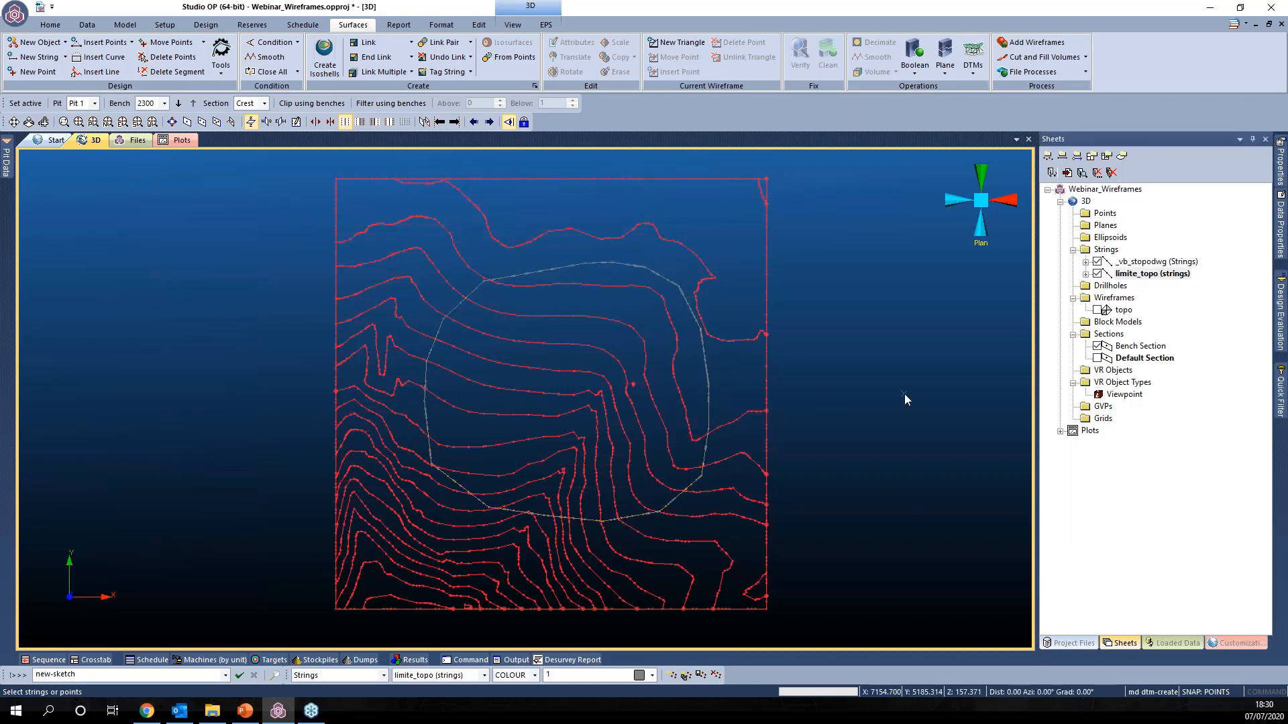
Step: Start a new DTM with the output object named topo_com_limite and boundary strings enabled
{"action": "left_click", "coordinate": [975, 51]}
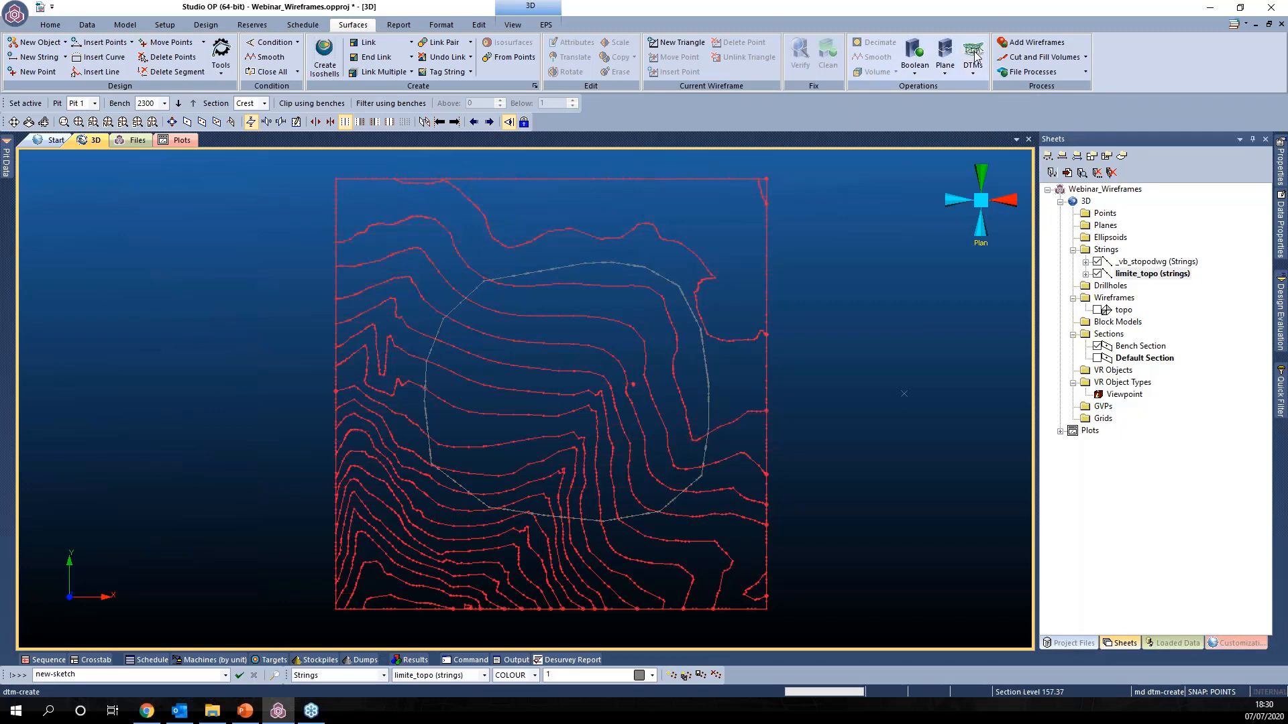
{"action": "left_click_drag", "start_coordinate": [950, 589], "coordinate": [1108, 187]}
{"action": "left_click", "coordinate": [1062, 229]}
{"action": "double_click", "coordinate": [1013, 230]}
{"action": "type", "text": "topo_com_limite"}
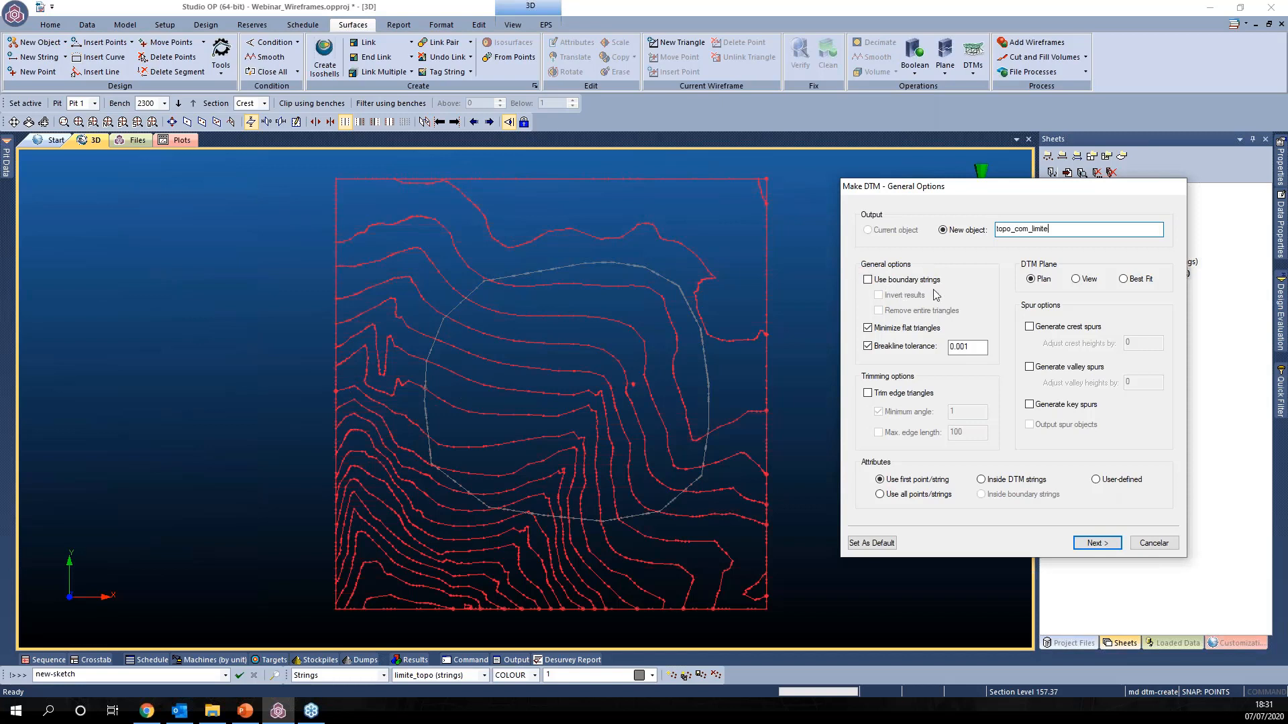
{"action": "left_click", "coordinate": [868, 280]}
{"action": "left_click", "coordinate": [969, 347]}
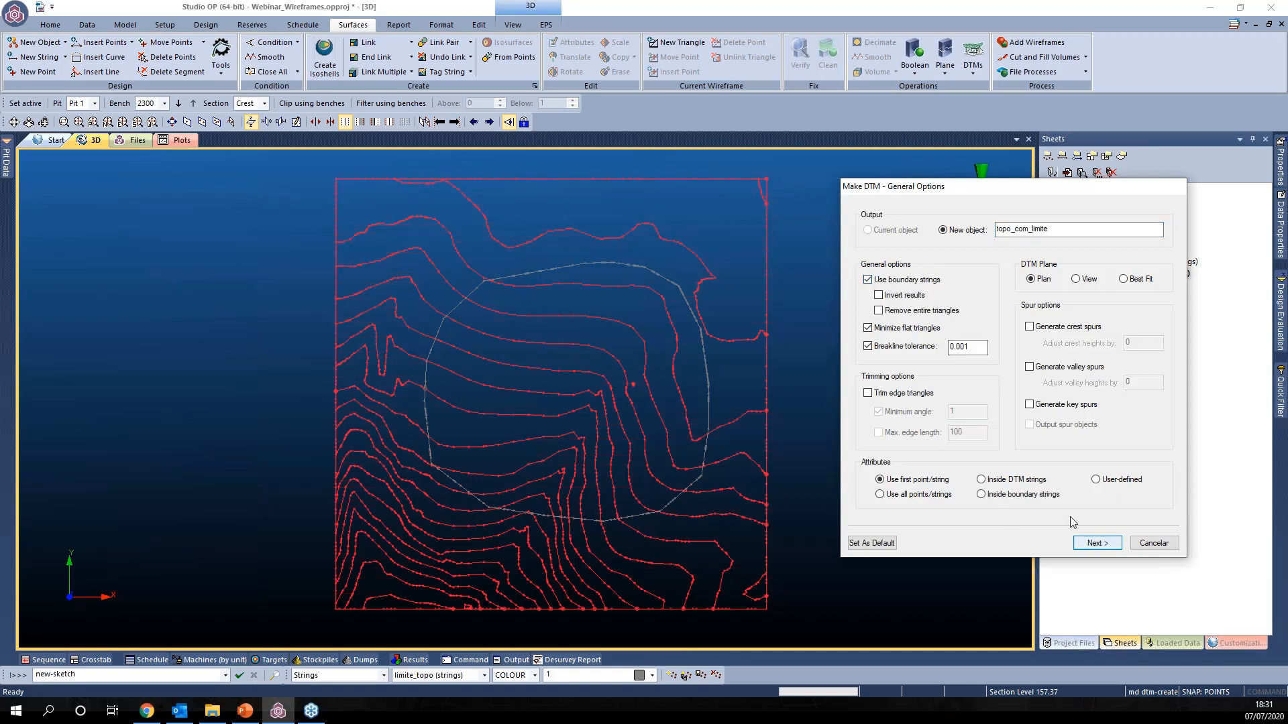
{"action": "left_click", "coordinate": [1096, 542]}
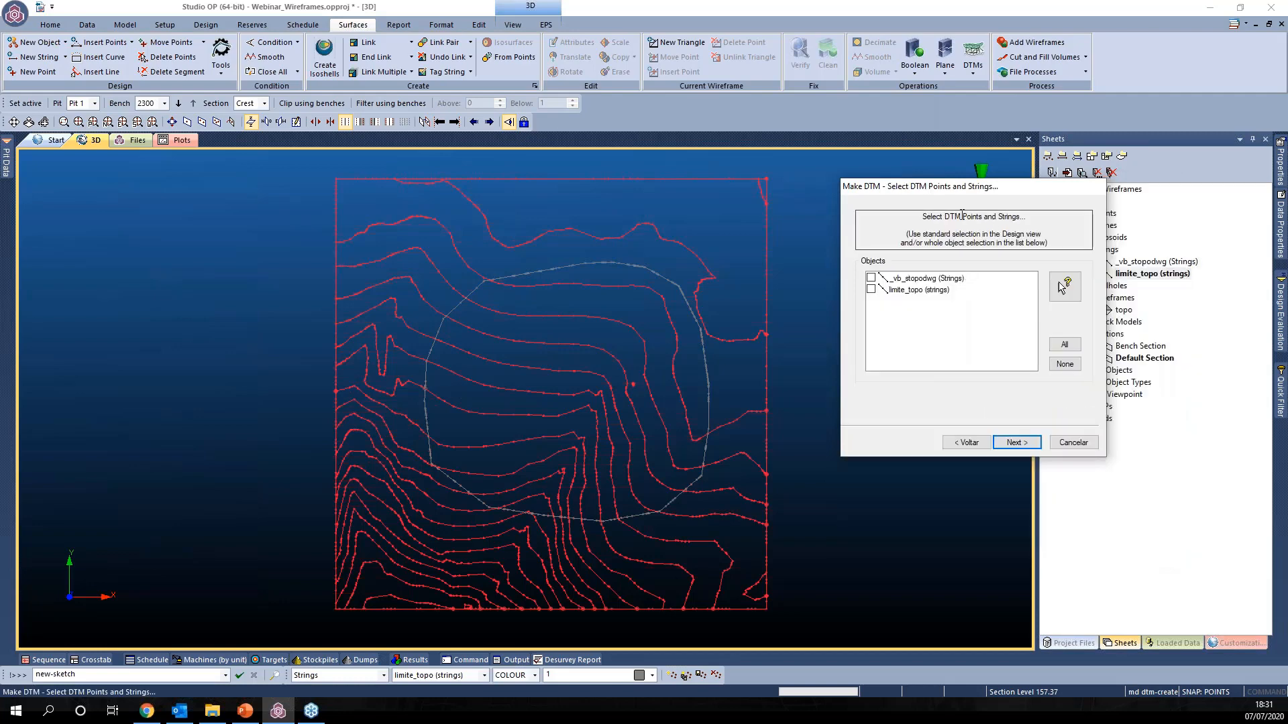
Step: Generate the DTM using _vb_stopodwg as the points and strings and limite_topo as the boundary string
{"action": "left_click_drag", "start_coordinate": [916, 218], "coordinate": [1025, 220]}
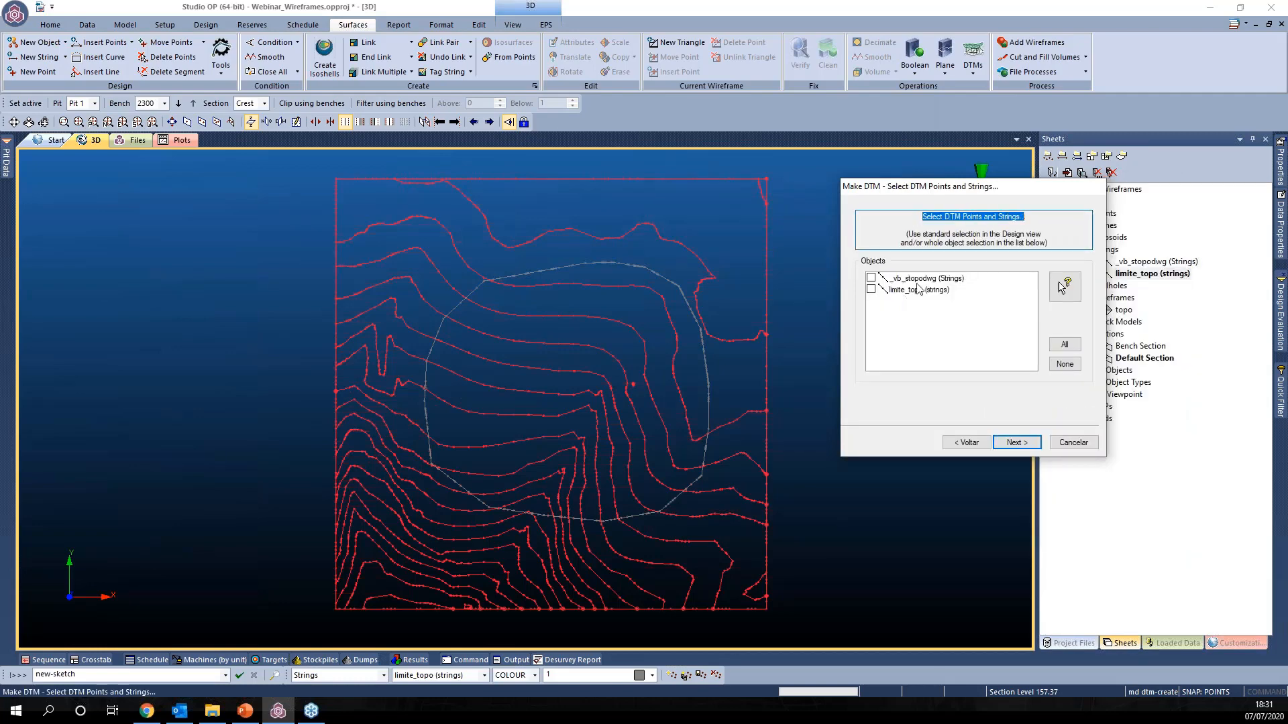
{"action": "left_click", "coordinate": [870, 277]}
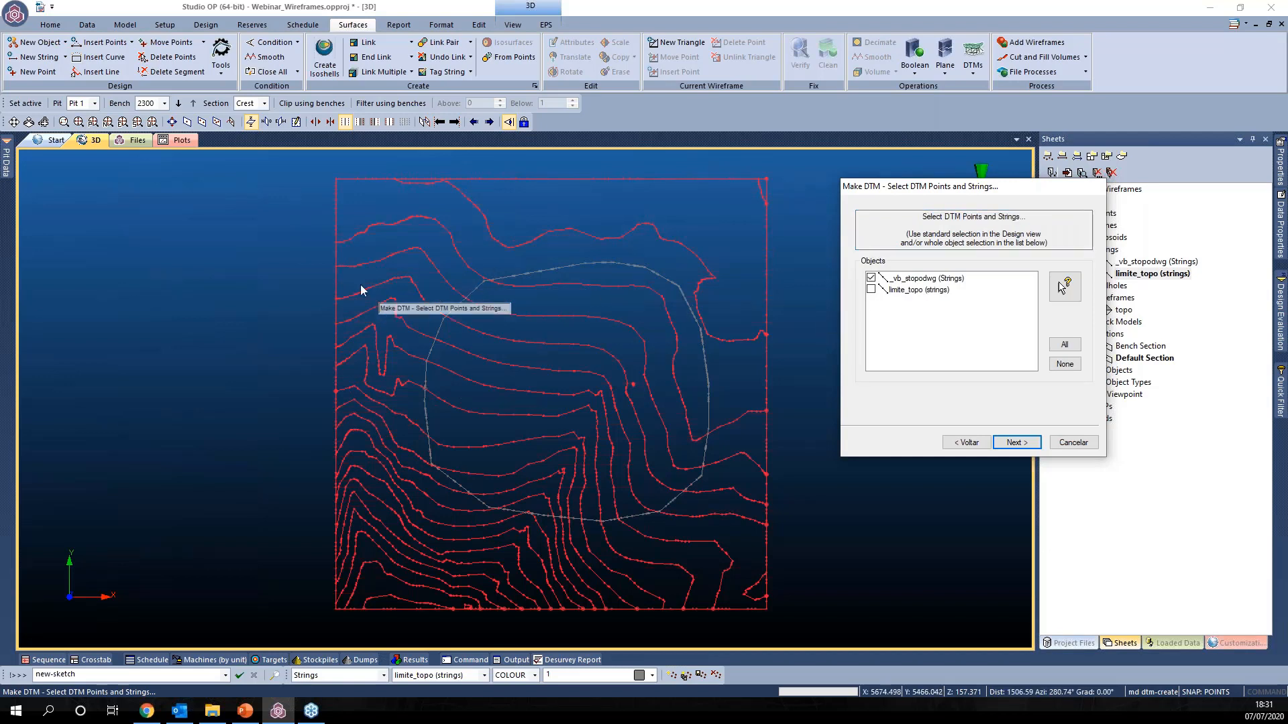
{"action": "left_click", "coordinate": [1015, 442]}
{"action": "left_click_drag", "start_coordinate": [932, 217], "coordinate": [1022, 225]}
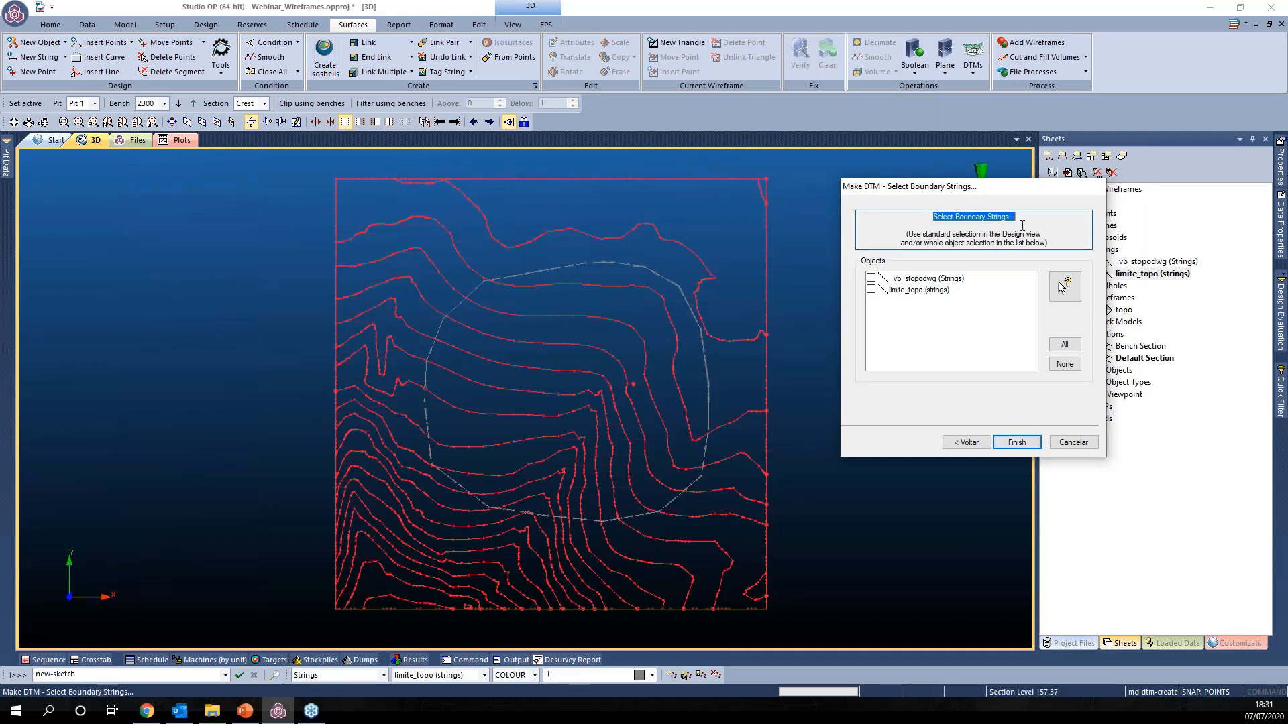
{"action": "left_click", "coordinate": [871, 290]}
{"action": "left_click", "coordinate": [1015, 442]}
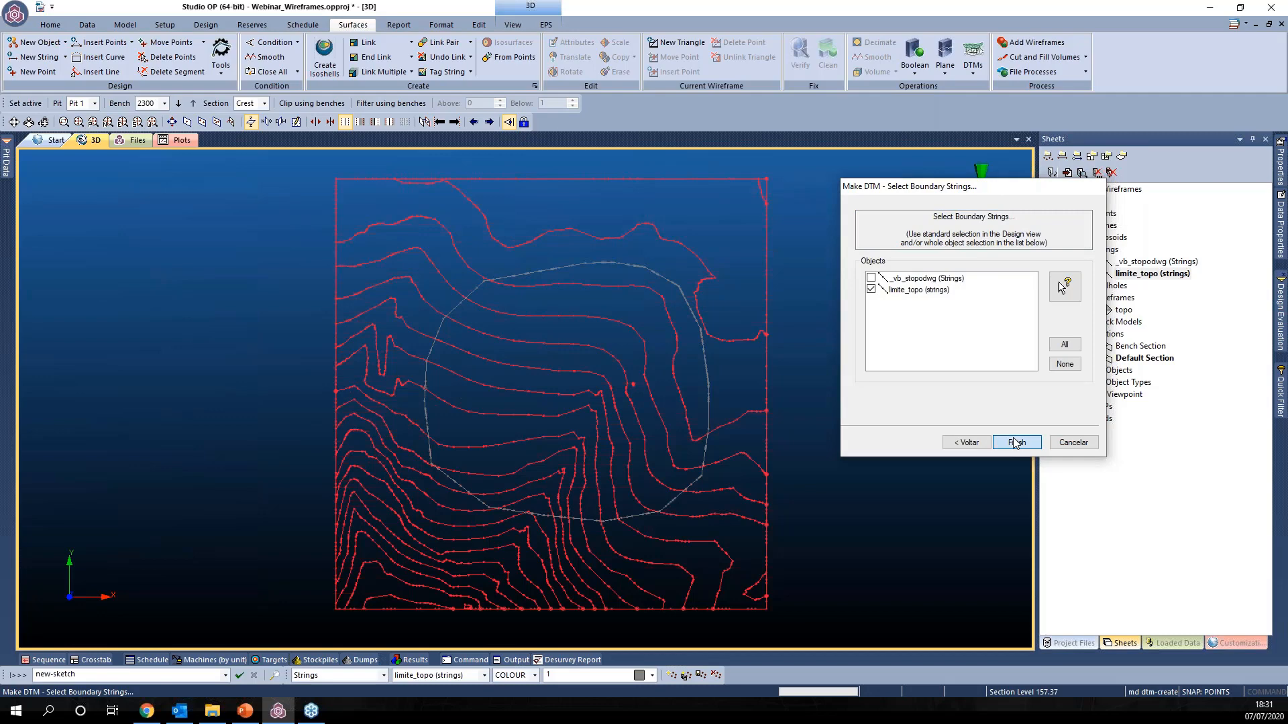
Step: Hide the _vb_stopodwg strings and inspect the topo_com_limite surface together with its limite_topo boundary in 3D
{"action": "left_click_drag", "start_coordinate": [621, 552], "coordinate": [634, 375]}
{"action": "left_click", "coordinate": [1097, 274]}
{"action": "left_click", "coordinate": [1097, 261]}
{"action": "left_click", "coordinate": [1097, 275]}
{"action": "mouse_move", "coordinate": [485, 426]}
{"action": "left_mouse_down", "text": "shift"}
{"action": "mouse_move", "coordinate": [570, 433]}
{"action": "mouse_move", "coordinate": [586, 467]}
{"action": "mouse_move", "coordinate": [738, 451]}
{"action": "mouse_move", "coordinate": [630, 463]}
{"action": "mouse_move", "coordinate": [543, 440]}
{"action": "left_mouse_up", "text": "shift"}
{"action": "left_click", "coordinate": [693, 443]}
{"action": "left_click", "coordinate": [576, 470]}
{"action": "middle_click_drag", "start_coordinate": [544, 440], "coordinate": [549, 474]}
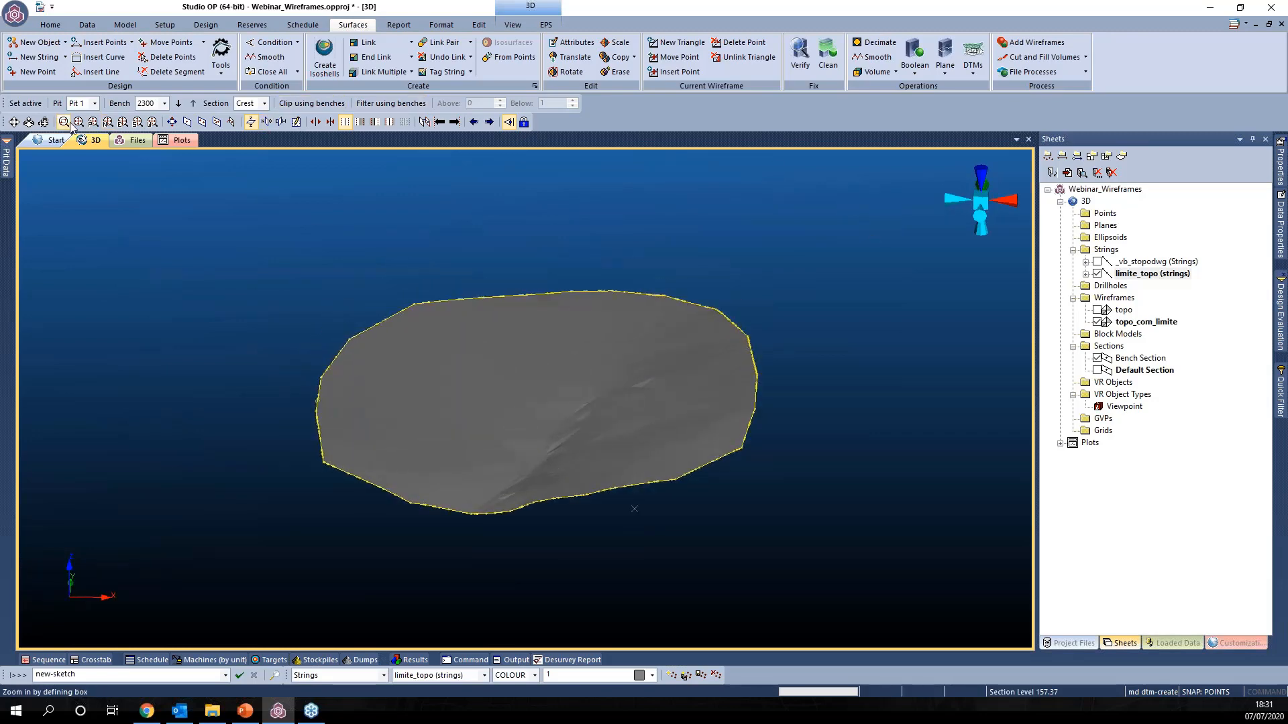
Step: Return to the plan view and hide the limite_topo string and the topo_com_limite wireframe
{"action": "left_click", "coordinate": [93, 122]}
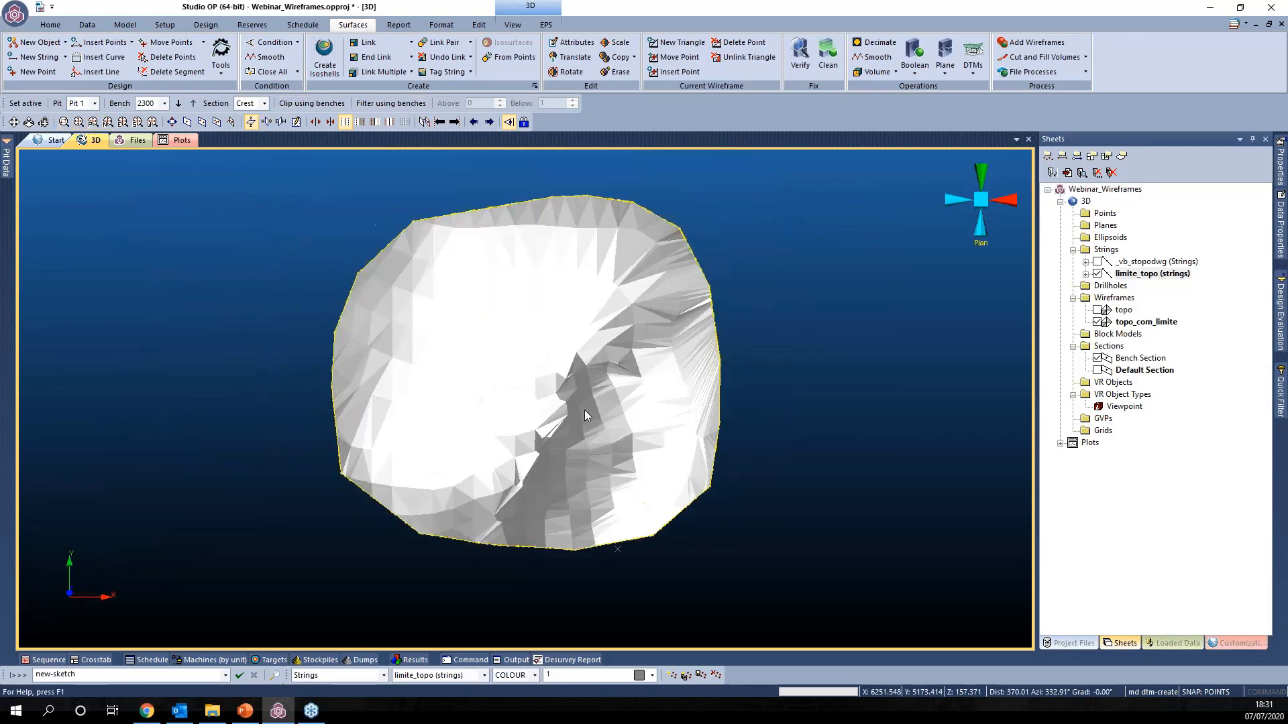
{"action": "left_click", "coordinate": [1097, 274]}
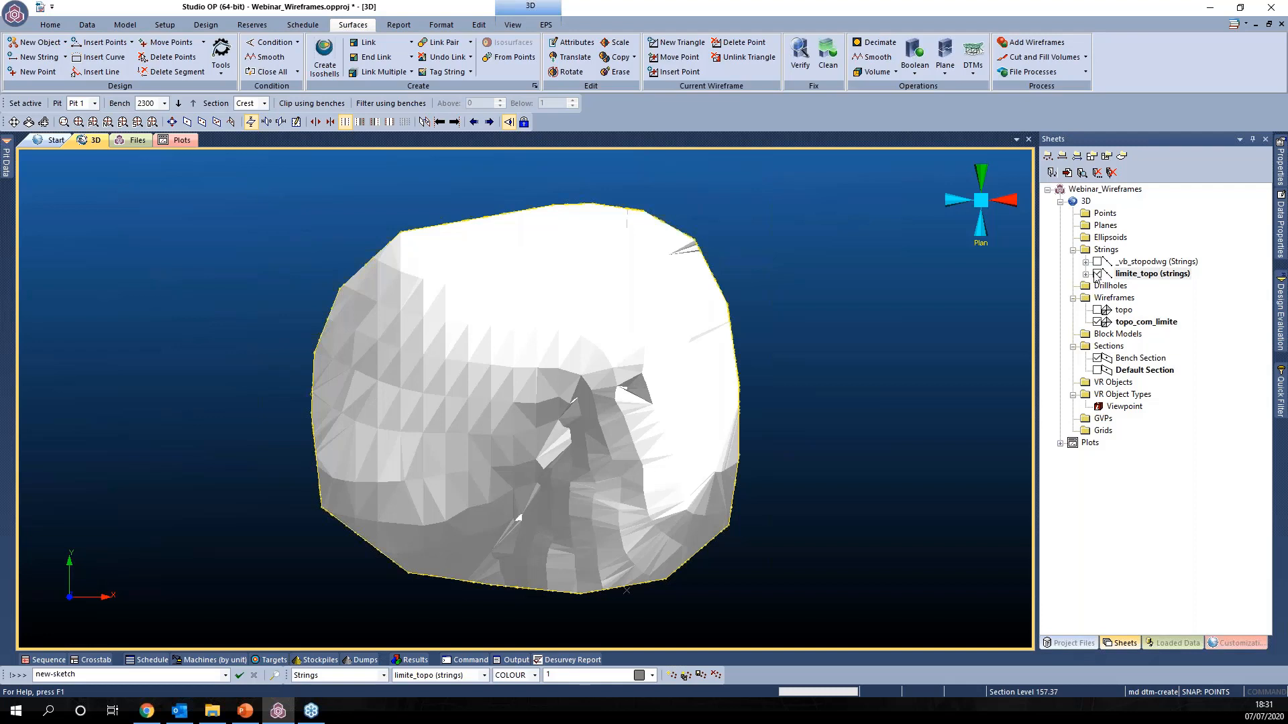
{"action": "left_click", "coordinate": [1097, 322]}
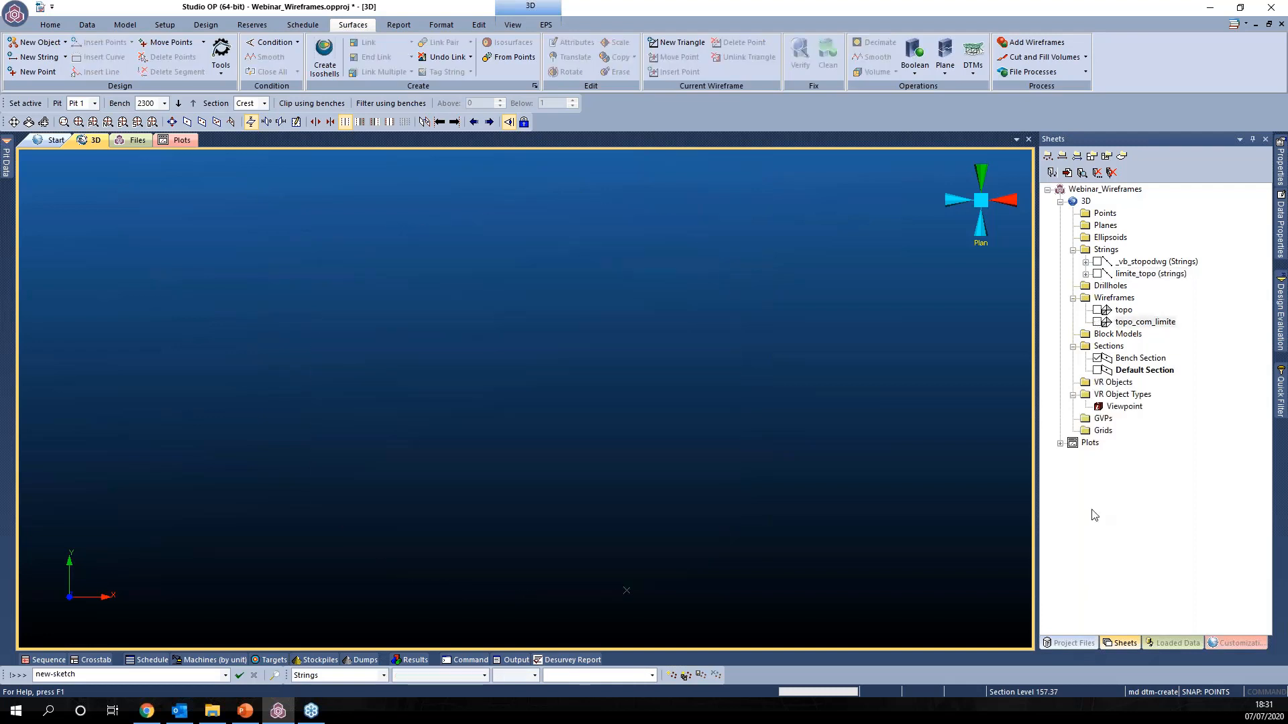
Step: Load the Phase1 pit strings from the project files and fit them to the 3D window in a tilted view
{"action": "left_click", "coordinate": [1081, 642]}
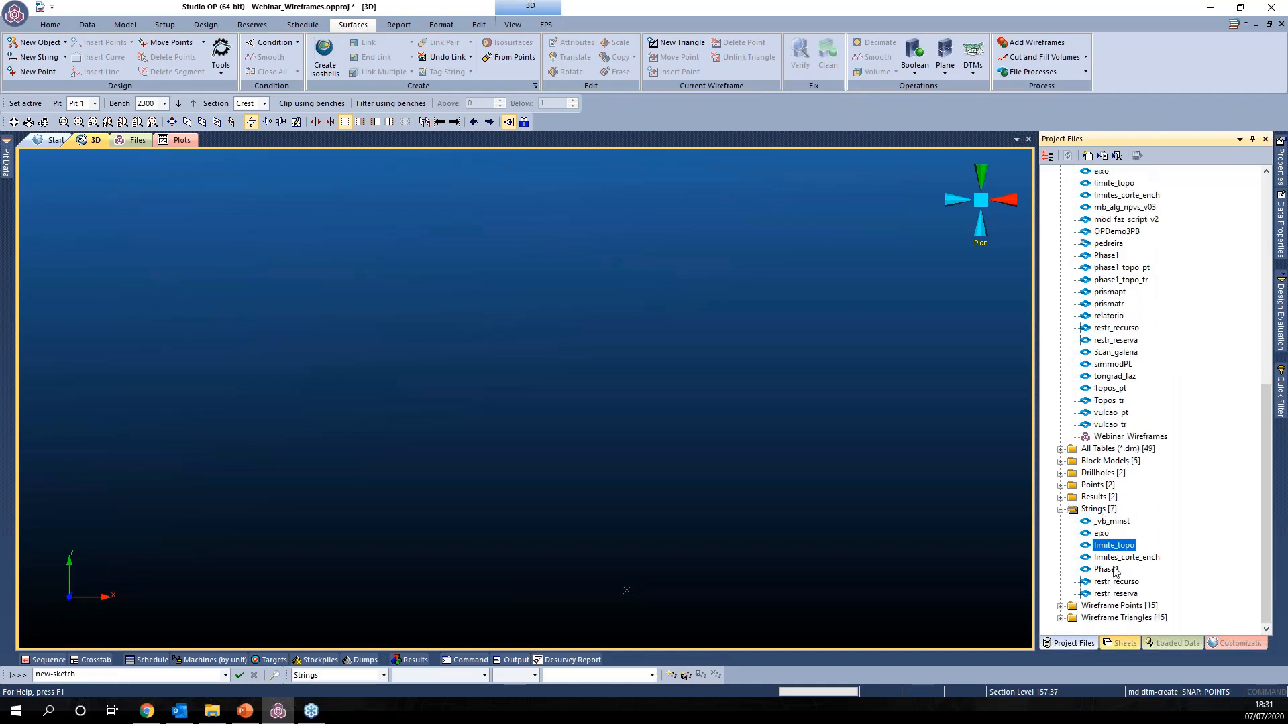
{"action": "left_click", "coordinate": [1113, 570]}
{"action": "left_click_drag", "start_coordinate": [1113, 573], "coordinate": [691, 478]}
{"action": "left_click", "coordinate": [693, 475]}
{"action": "key", "text": "z"}
{"action": "key", "text": "a"}
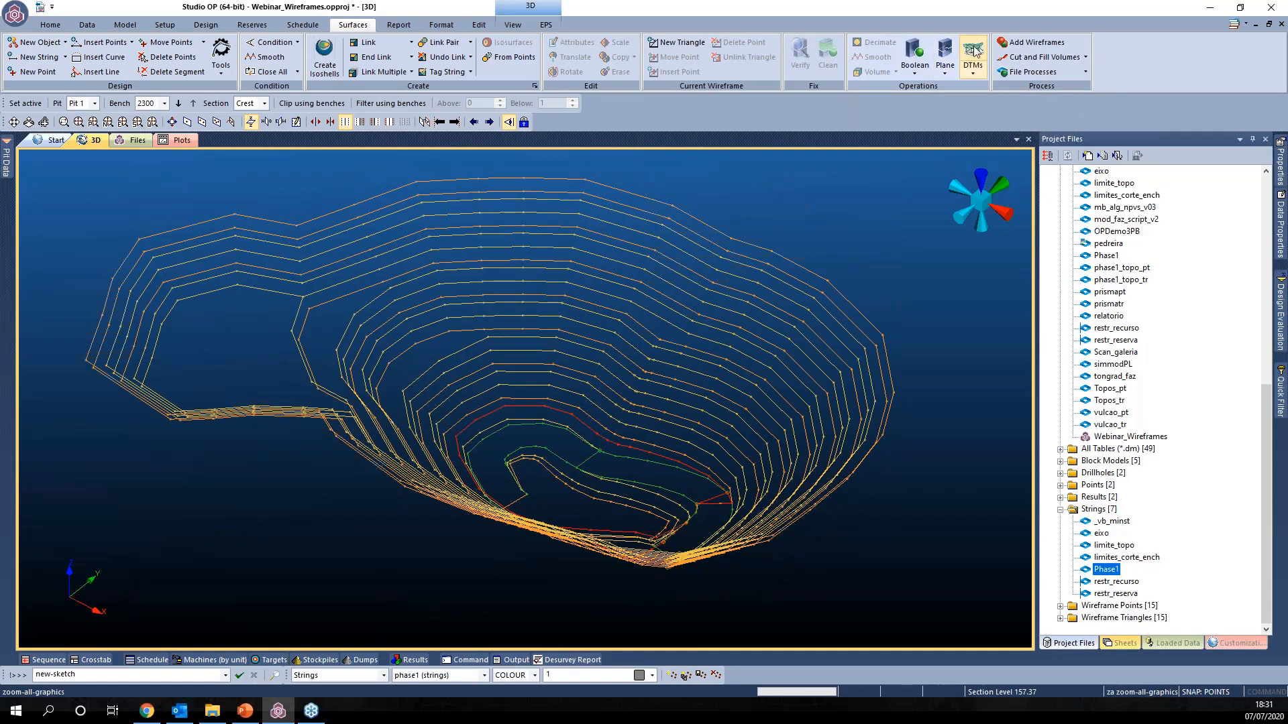
Step: Generate a new DTM named cava_1 without a boundary, using the phase1 strings as the DTM strings
{"action": "left_click", "coordinate": [974, 50]}
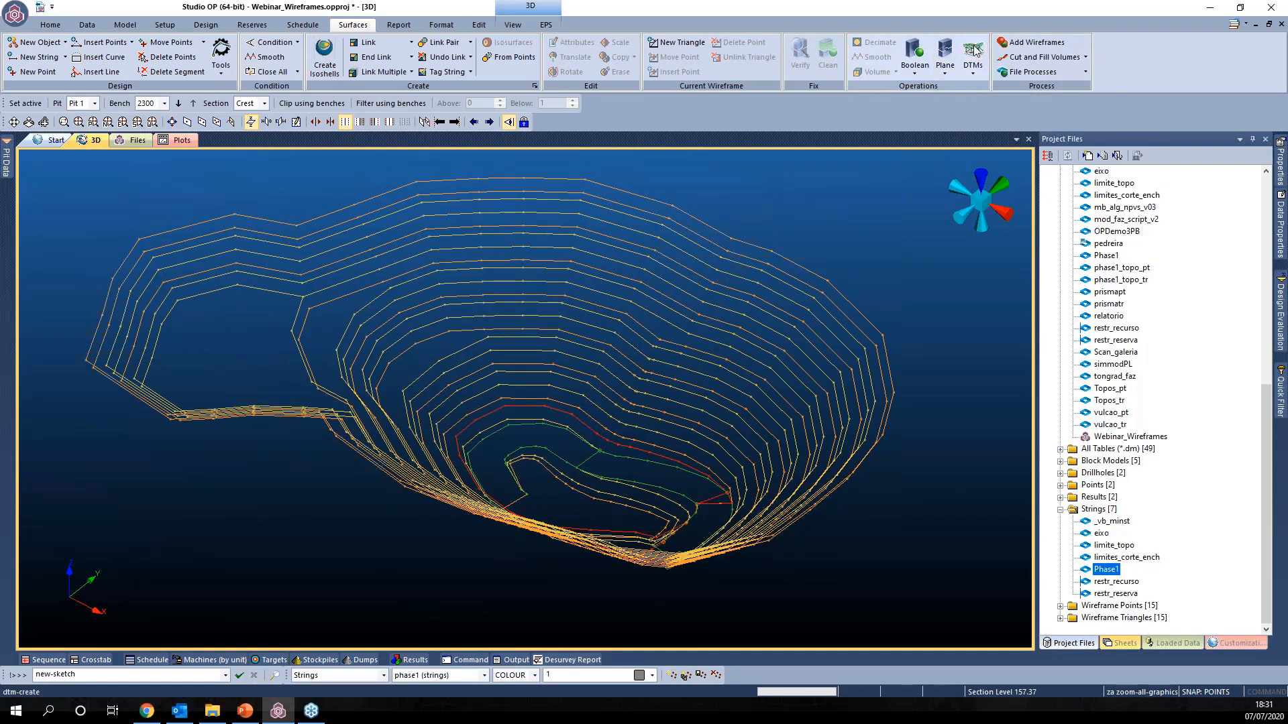
{"action": "left_click_drag", "start_coordinate": [1070, 201], "coordinate": [1070, 198]}
{"action": "left_click_drag", "start_coordinate": [1019, 236], "coordinate": [980, 235]}
{"action": "type", "text": "cava_1"}
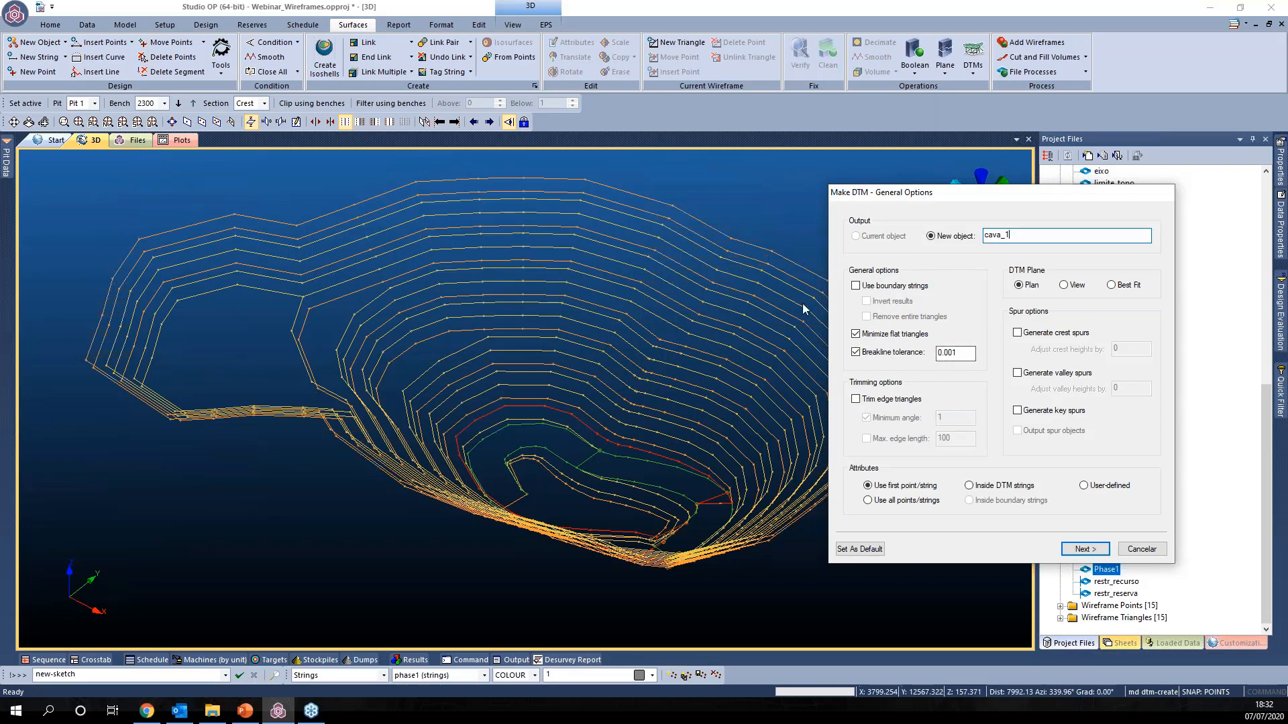
{"action": "left_click", "coordinate": [1084, 548]}
{"action": "left_click", "coordinate": [859, 308]}
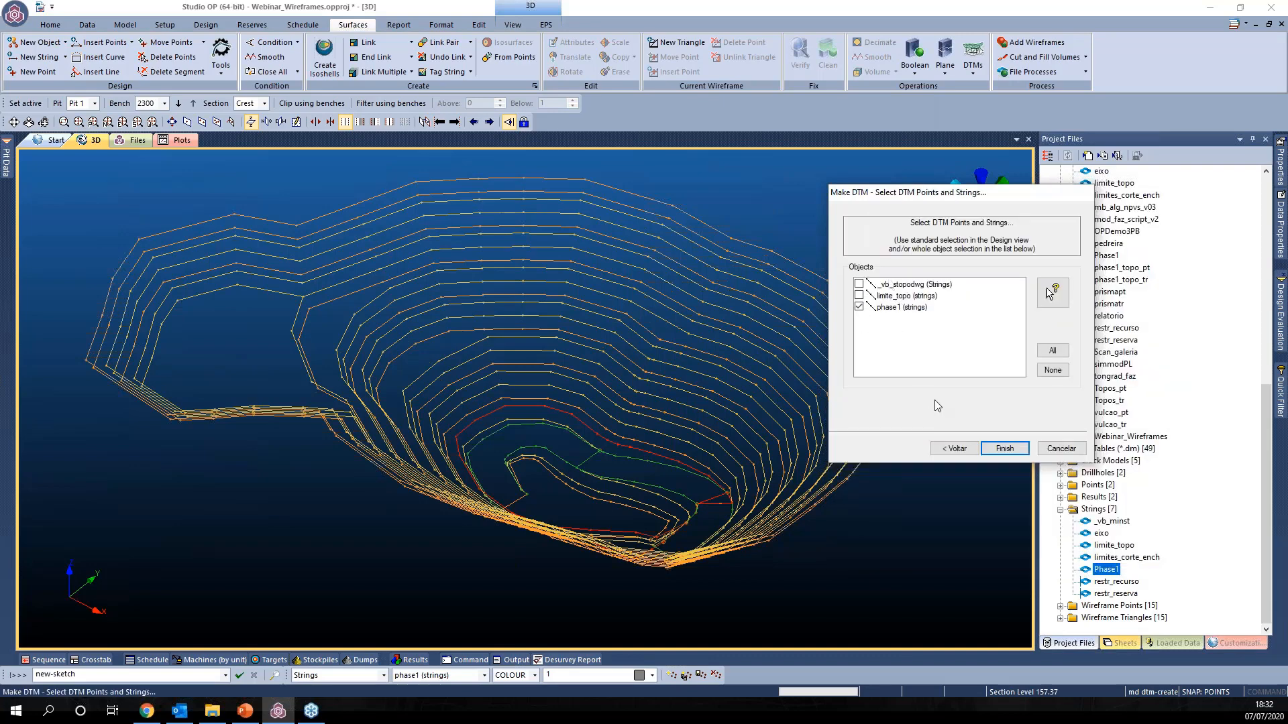
{"action": "left_click", "coordinate": [995, 448]}
Step: Compare the cava_1 surface with its phase1 strings, hide the strings and inspect the surface alone in 3D
{"action": "middle_click_drag", "start_coordinate": [850, 464], "coordinate": [652, 449]}
{"action": "left_click", "coordinate": [1120, 642]}
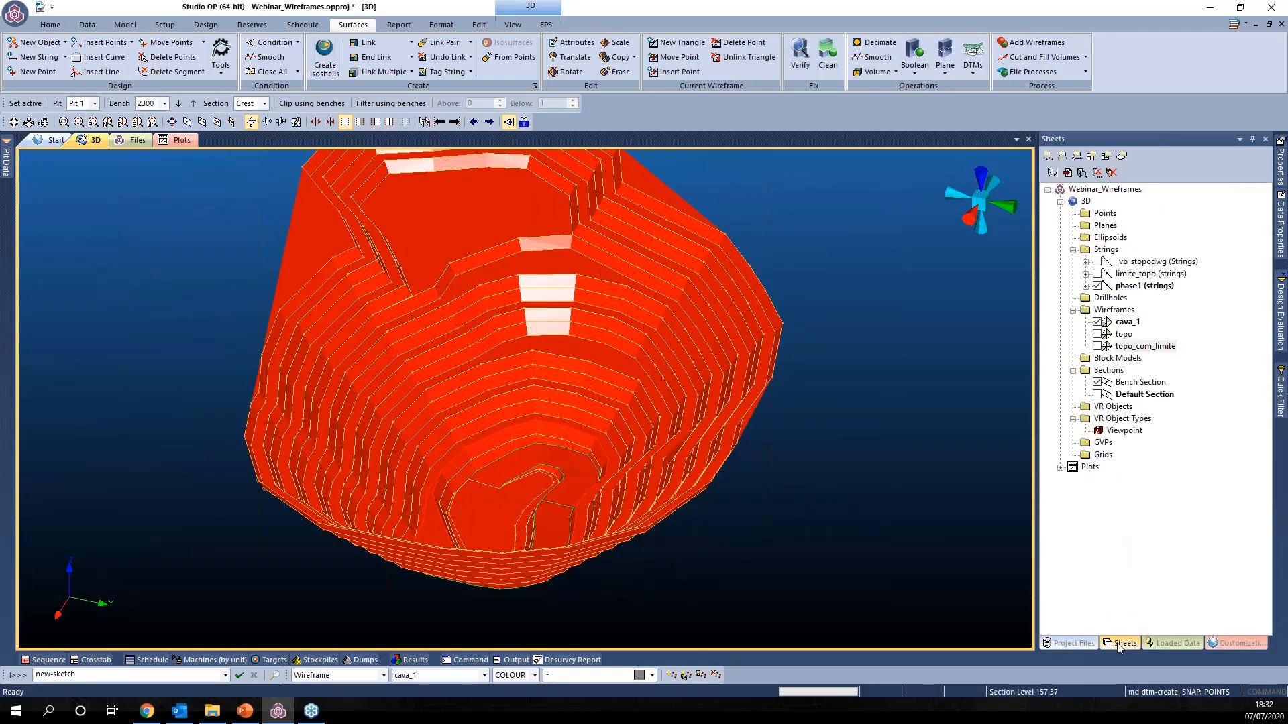
{"action": "left_click", "coordinate": [1098, 322]}
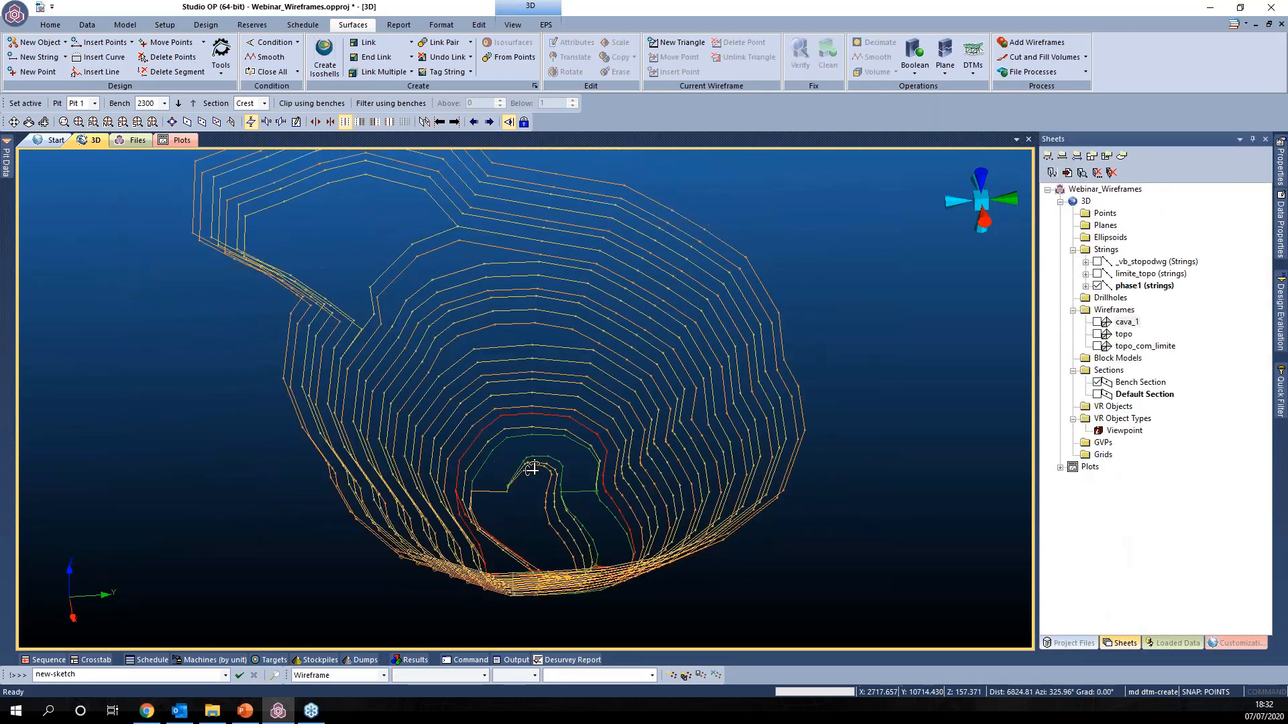
{"action": "left_click", "coordinate": [1098, 322]}
{"action": "left_click", "coordinate": [1098, 285]}
{"action": "middle_click_drag", "start_coordinate": [684, 416], "coordinate": [799, 420]}
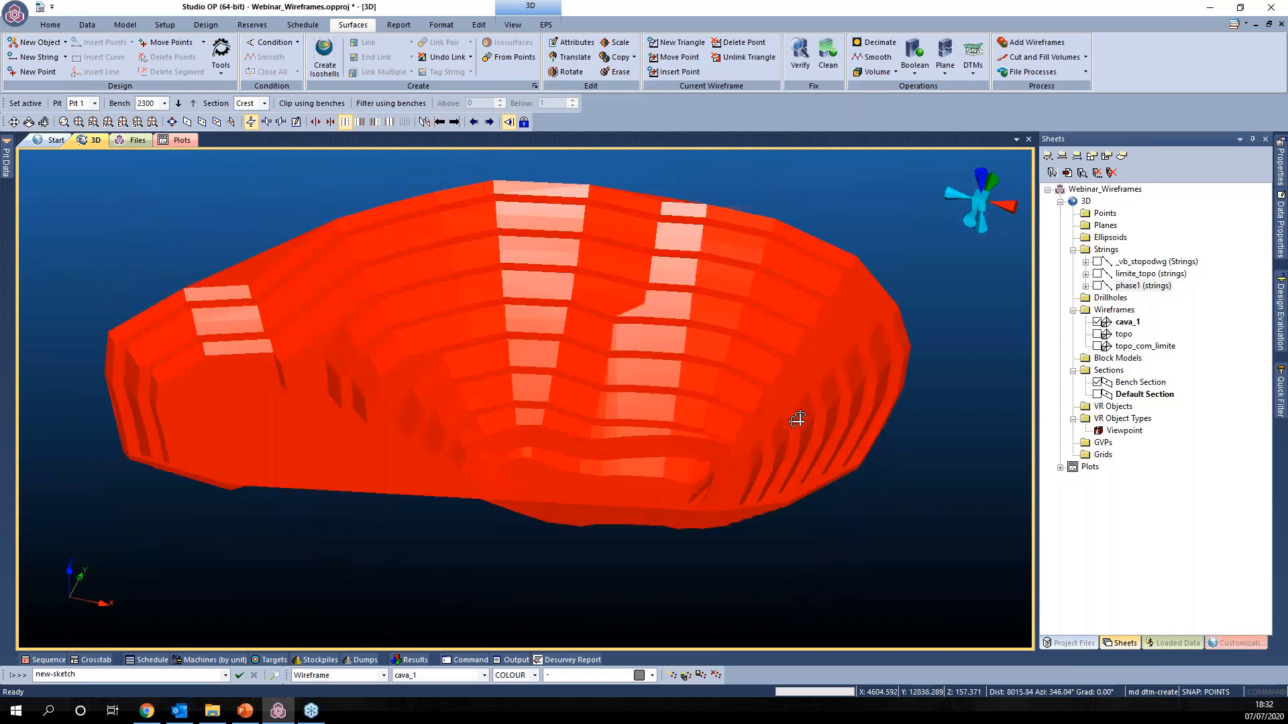
Step: Hide the cava_1 wireframe to clear the 3D window
{"action": "left_click", "coordinate": [1098, 322]}
{"action": "left_click", "coordinate": [1097, 323]}
{"action": "left_click", "coordinate": [1098, 322]}
{"action": "left_click", "coordinate": [781, 432]}
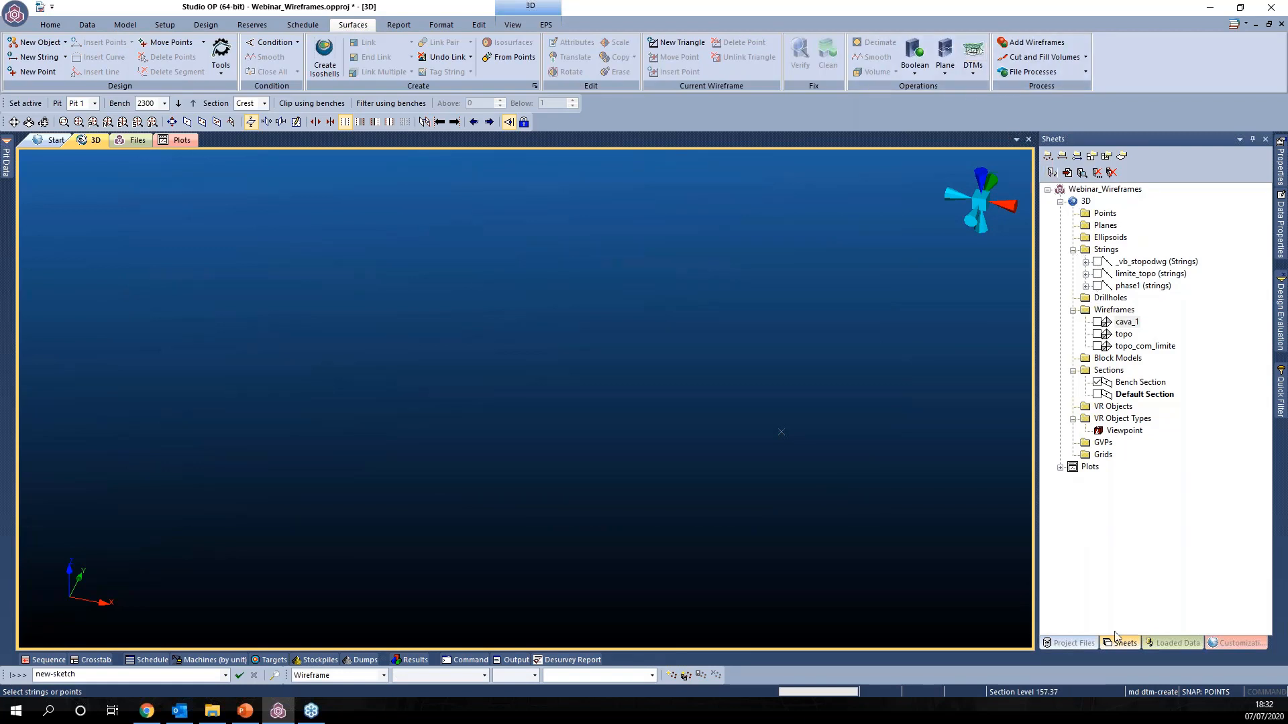
Step: Load the pedreira points from the project files and fit them to the 3D window in a tilted, closer view
{"action": "left_click", "coordinate": [1077, 643]}
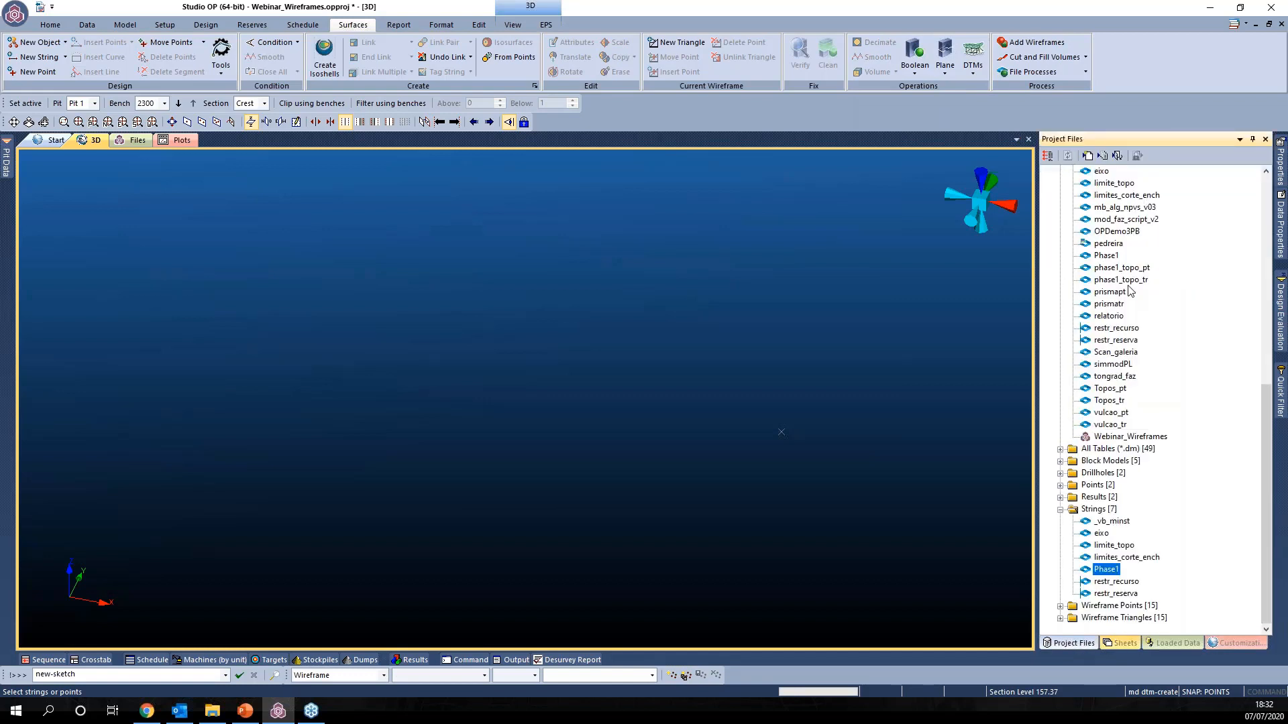
{"action": "left_click", "coordinate": [1060, 485]}
{"action": "left_click", "coordinate": [1108, 497]}
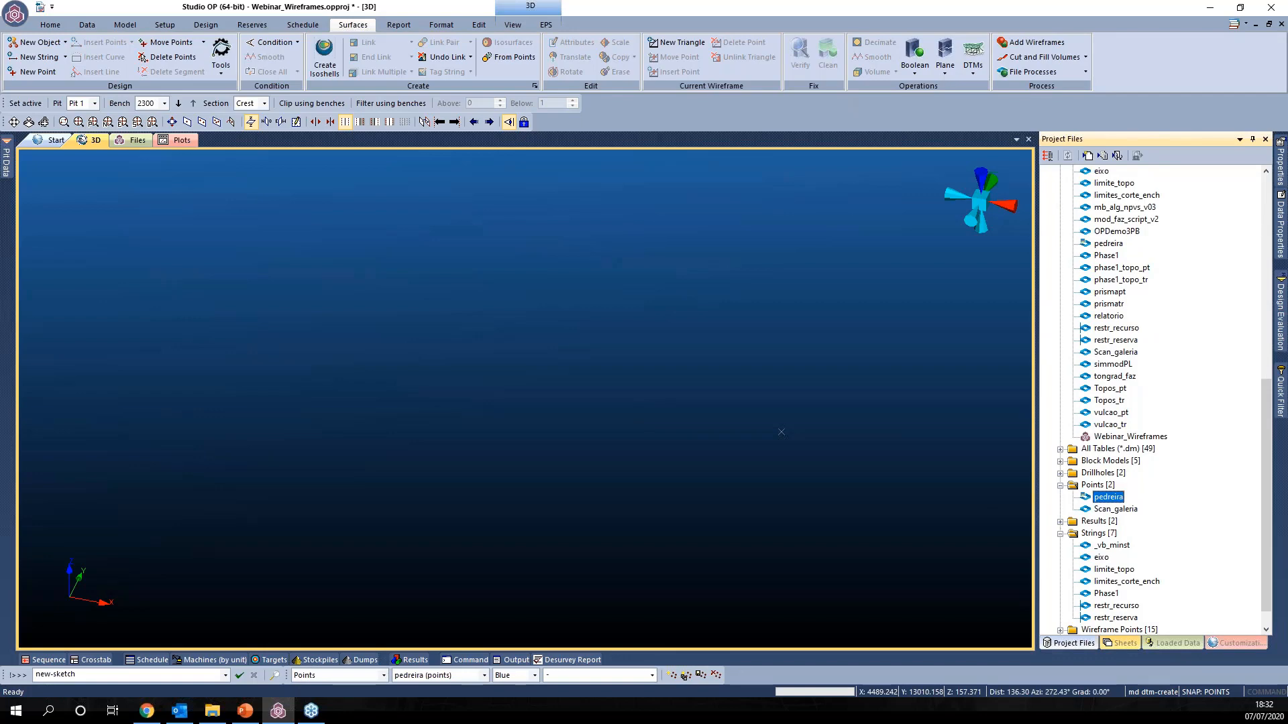
{"action": "key", "text": "z"}
{"action": "key", "text": "a"}
{"action": "left_click_drag", "start_coordinate": [697, 440], "coordinate": [530, 429], "text": "shift"}
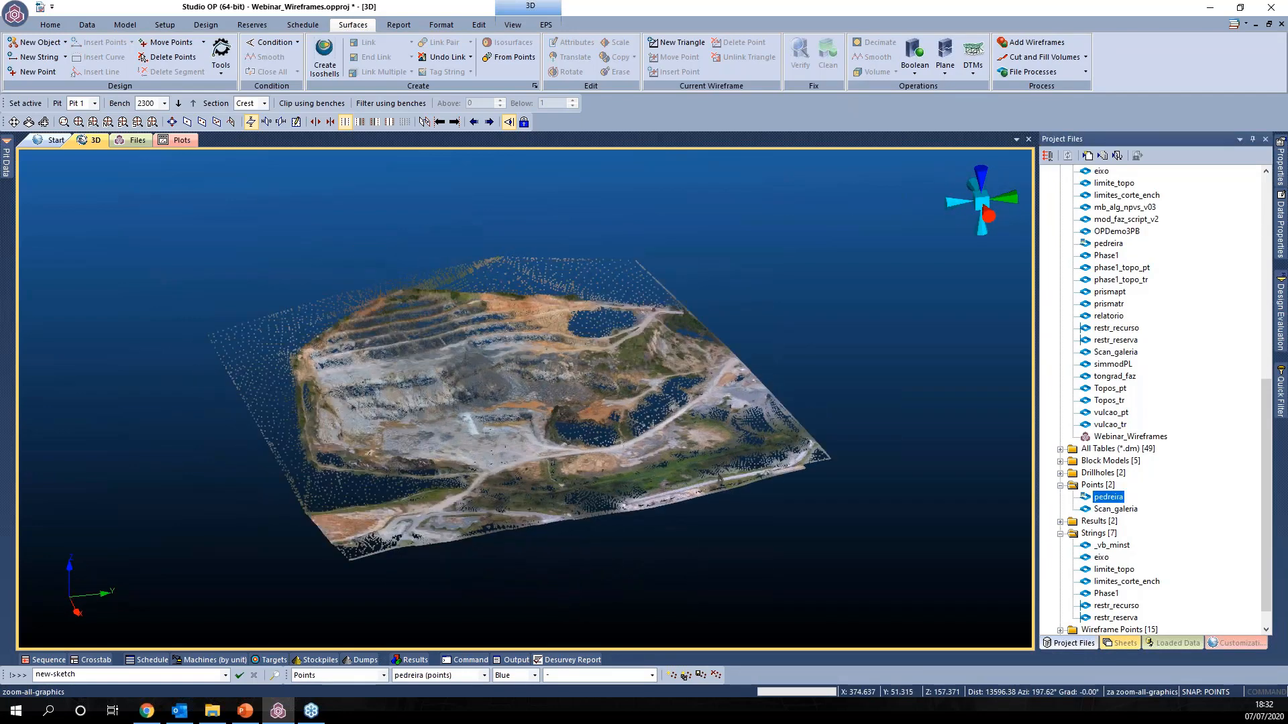
{"action": "scroll", "coordinate": [537, 427], "scroll_direction": "up", "scroll_amount": 3}
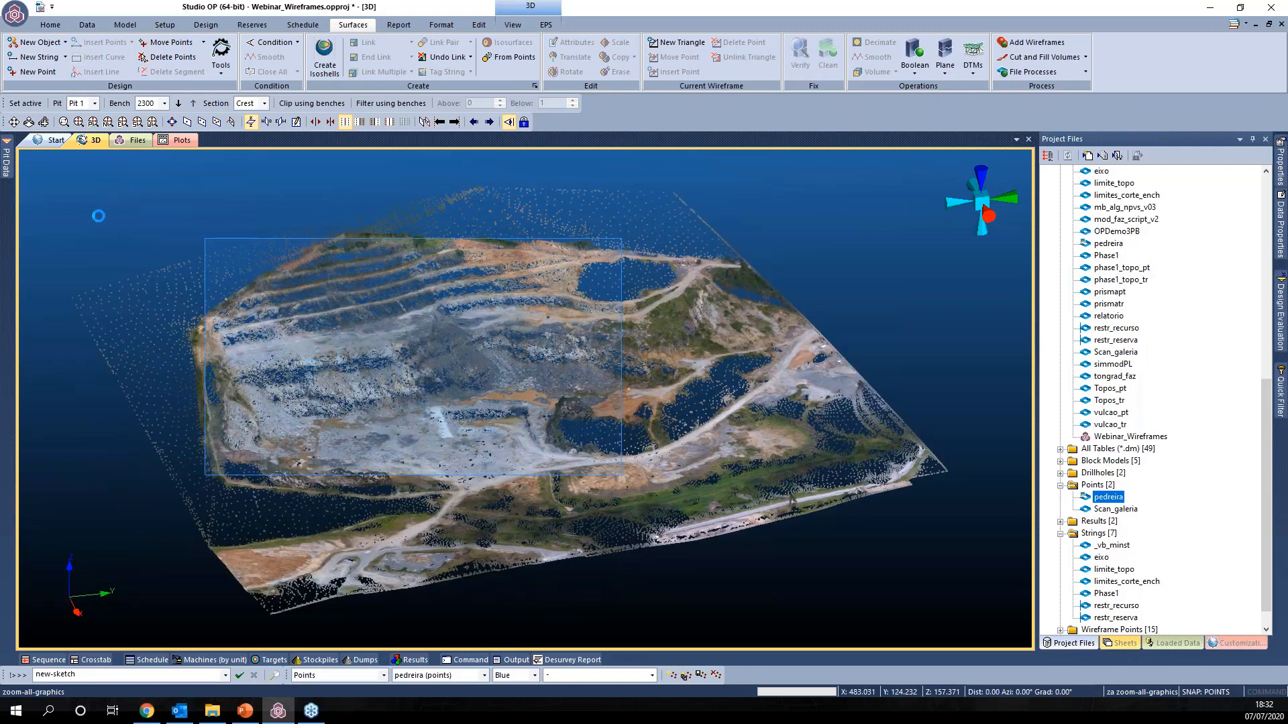
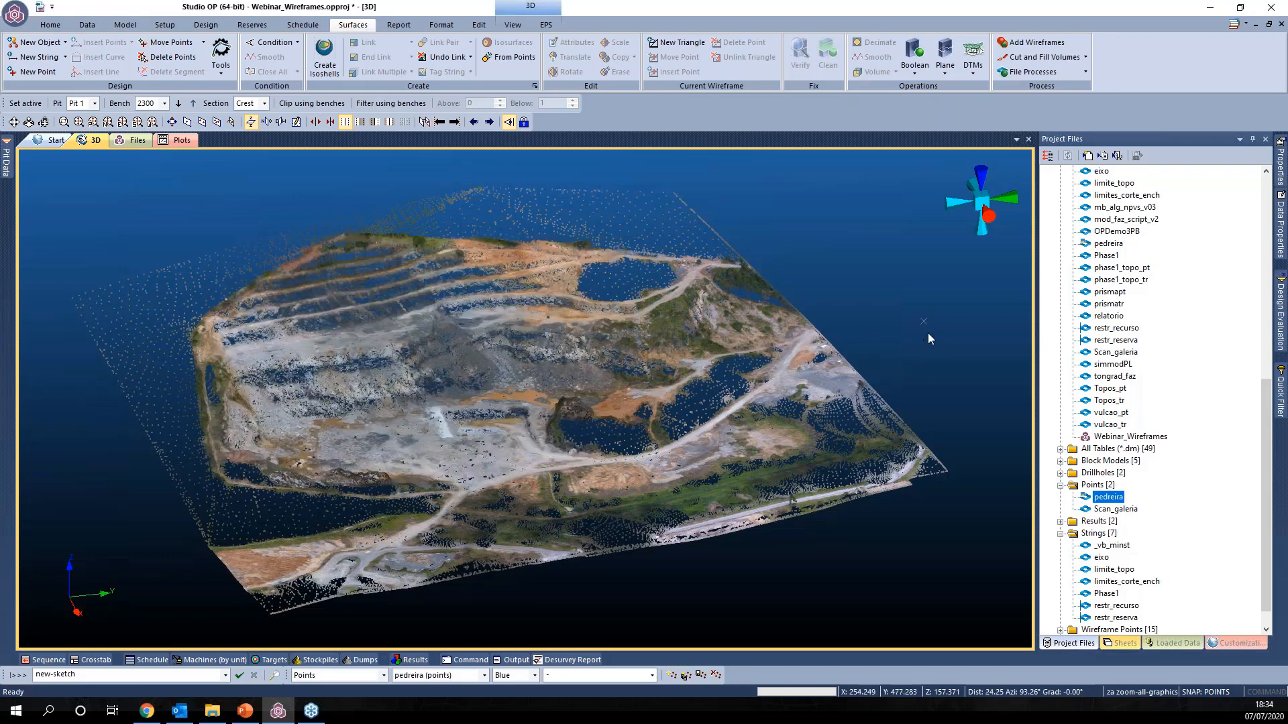
Step: Examine the pedreira point cloud in 3D and read the coordinates and RGB values of individual points with the dynamic query
{"action": "scroll", "coordinate": [928, 332], "scroll_direction": "up", "scroll_amount": 3}
{"action": "middle_click_drag", "start_coordinate": [875, 318], "coordinate": [925, 324]}
{"action": "left_click_drag", "start_coordinate": [925, 324], "coordinate": [894, 328], "text": "shift"}
{"action": "middle_click_drag", "start_coordinate": [893, 328], "coordinate": [926, 348]}
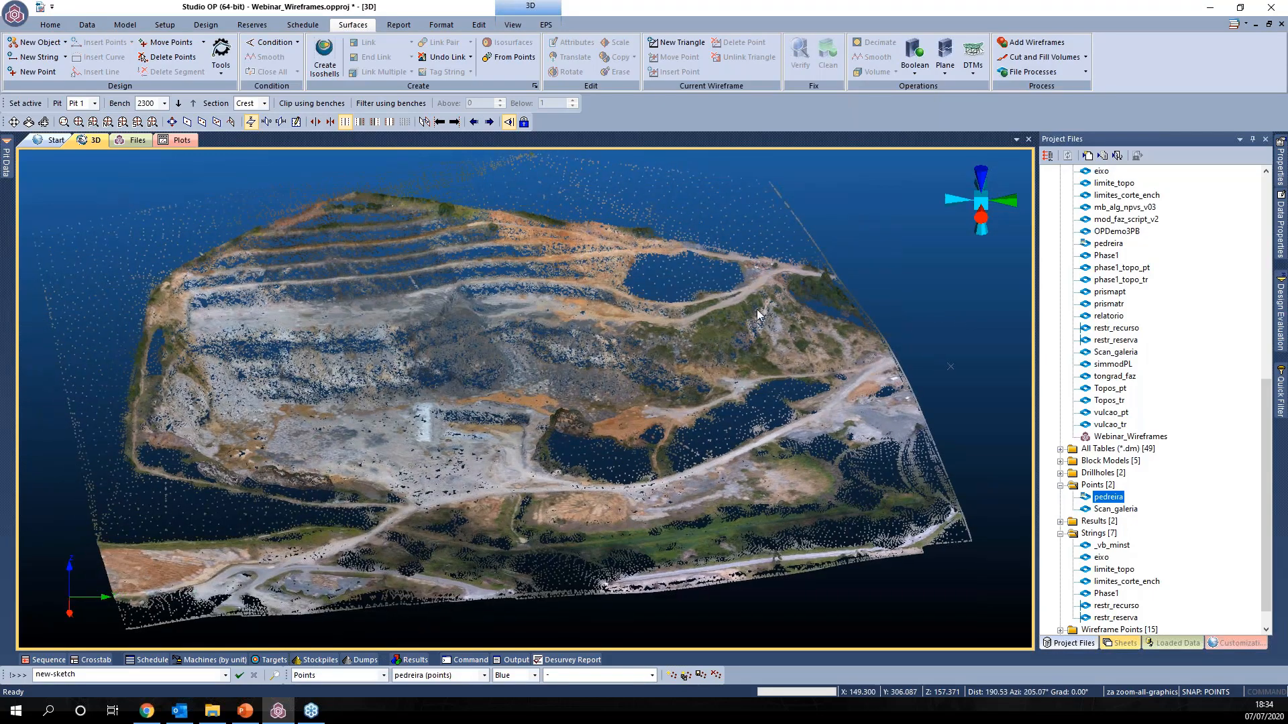
{"action": "left_click", "coordinate": [51, 24]}
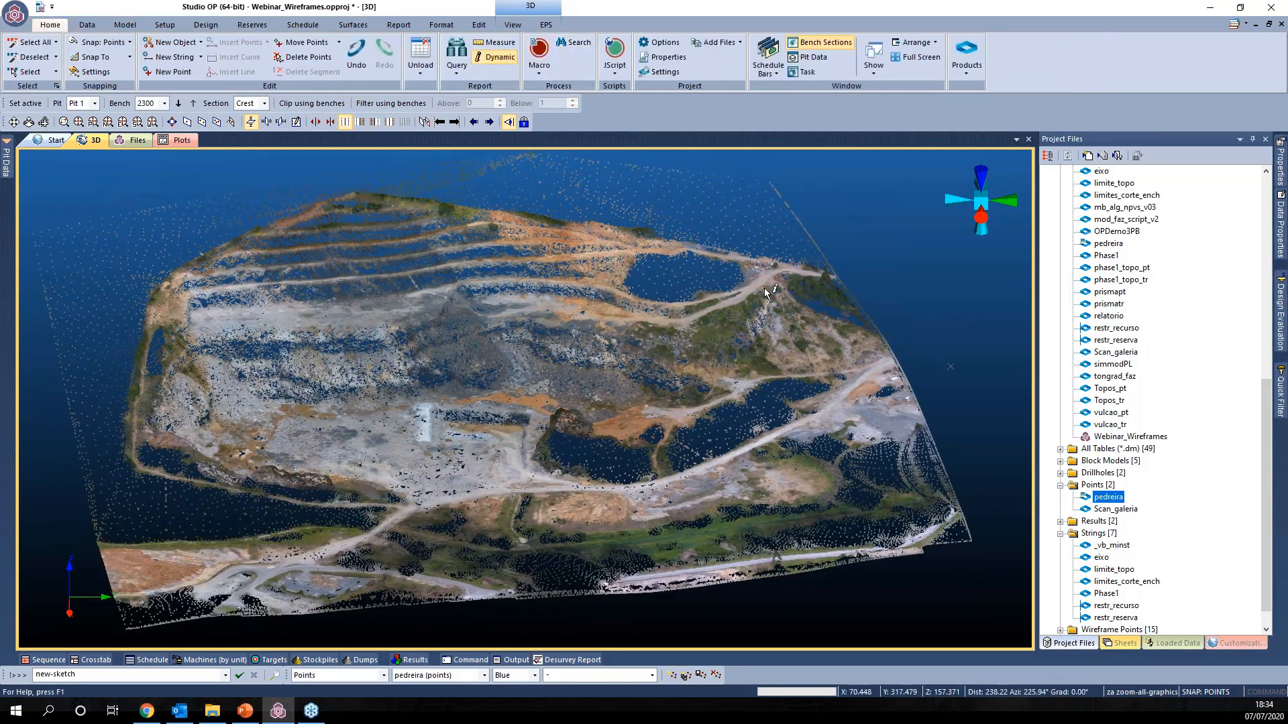
{"action": "mouse_move", "coordinate": [730, 328]}
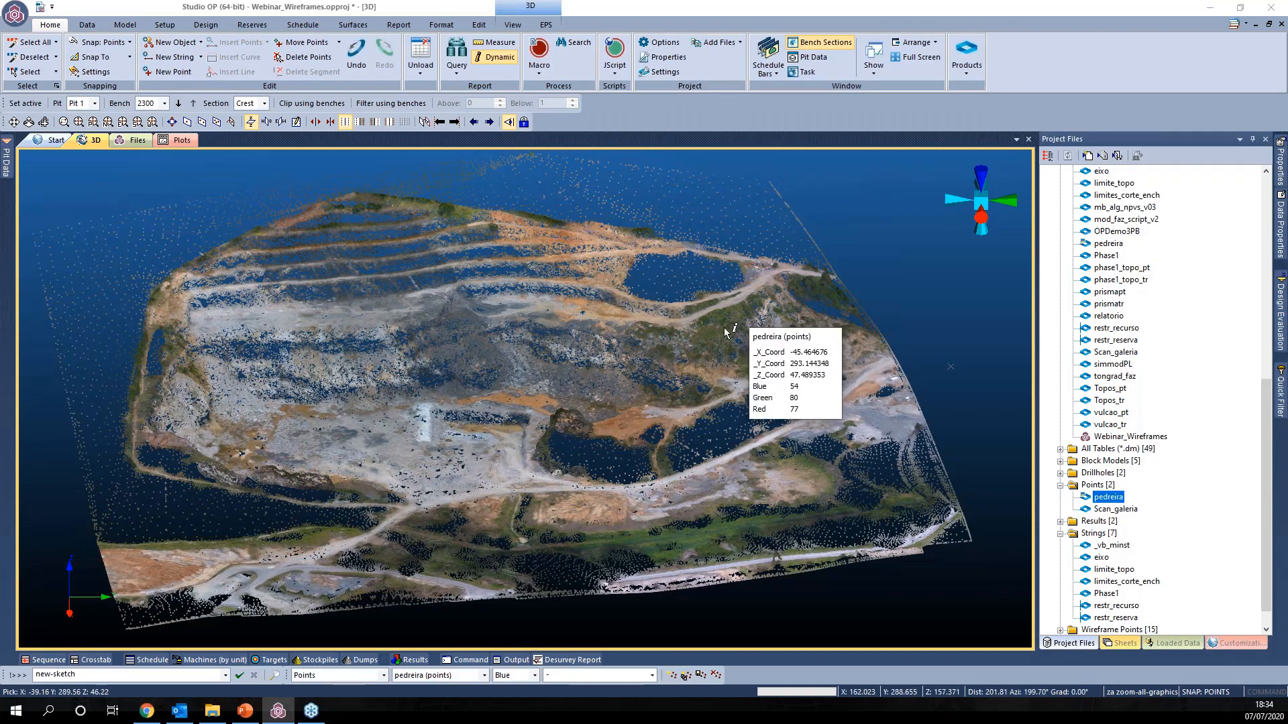
{"action": "mouse_move", "coordinate": [750, 530]}
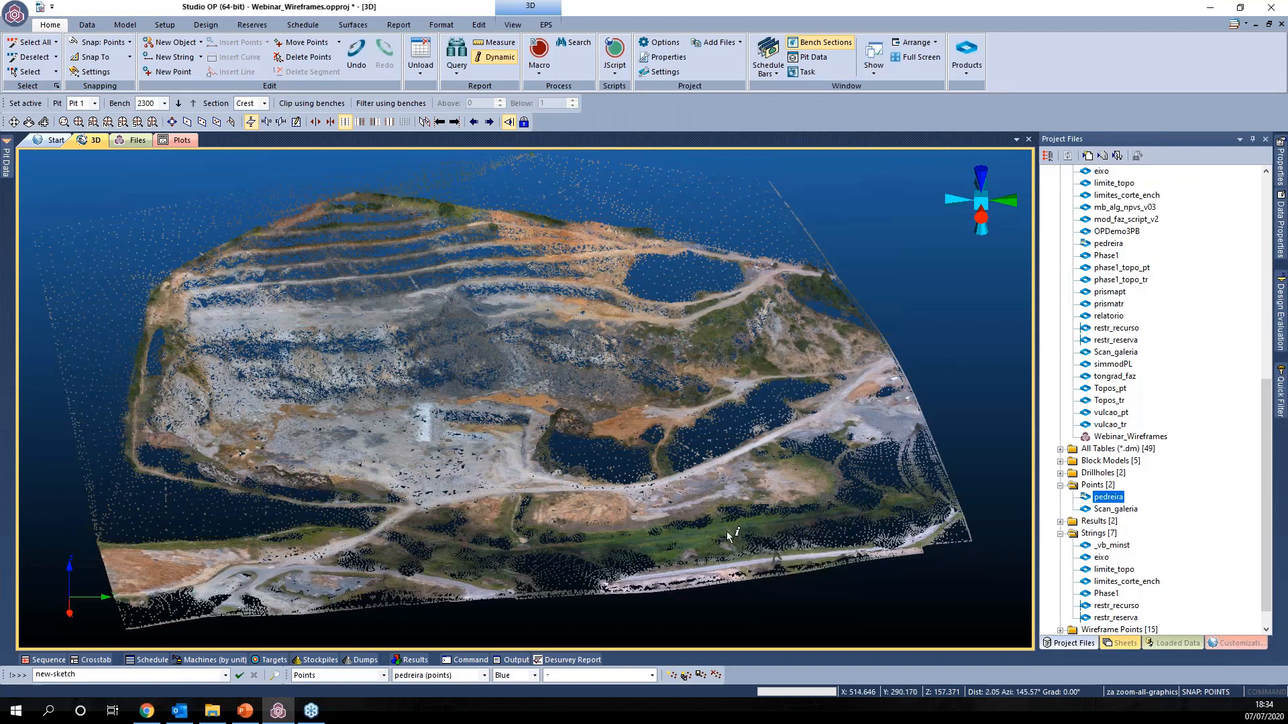
{"action": "scroll", "coordinate": [750, 529], "scroll_direction": "down", "scroll_amount": 2}
{"action": "left_click_drag", "start_coordinate": [928, 382], "coordinate": [952, 385], "text": "shift"}
{"action": "middle_click_drag", "start_coordinate": [905, 404], "coordinate": [917, 385]}
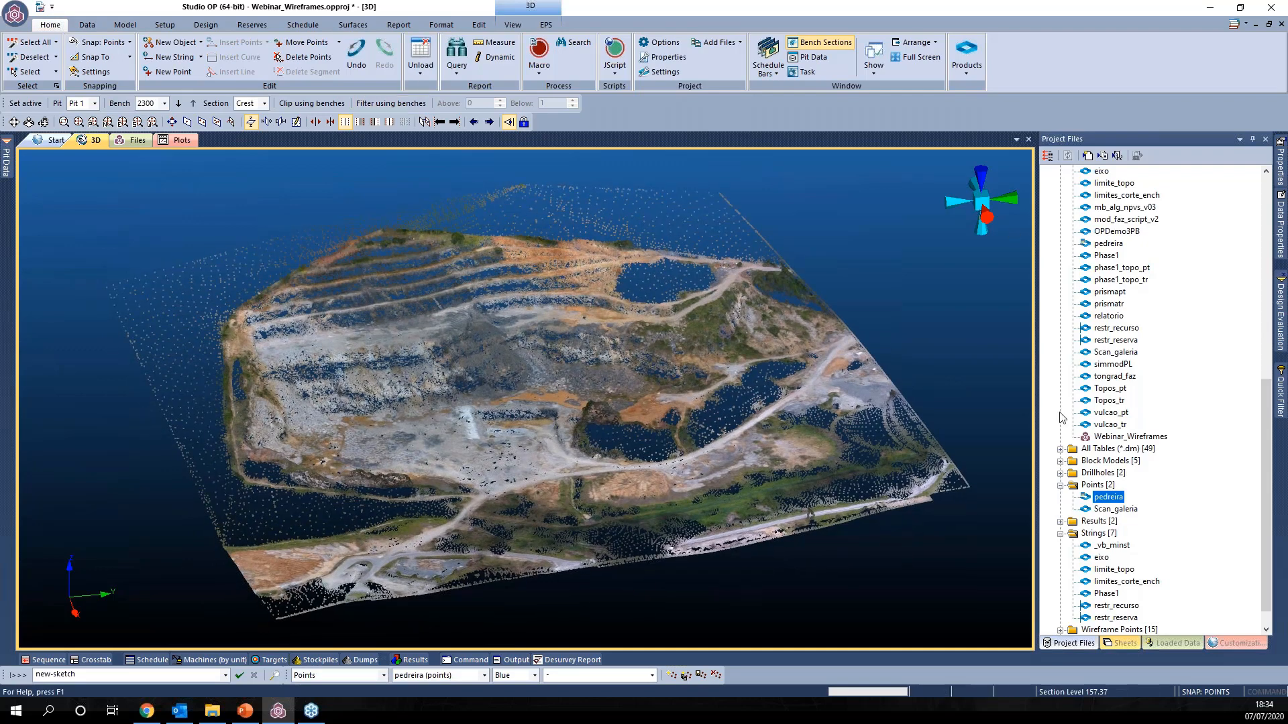
Step: Generate a new DTM named pedreira from the pedreira points, taking its attributes from all points and strings
{"action": "left_click", "coordinate": [353, 25]}
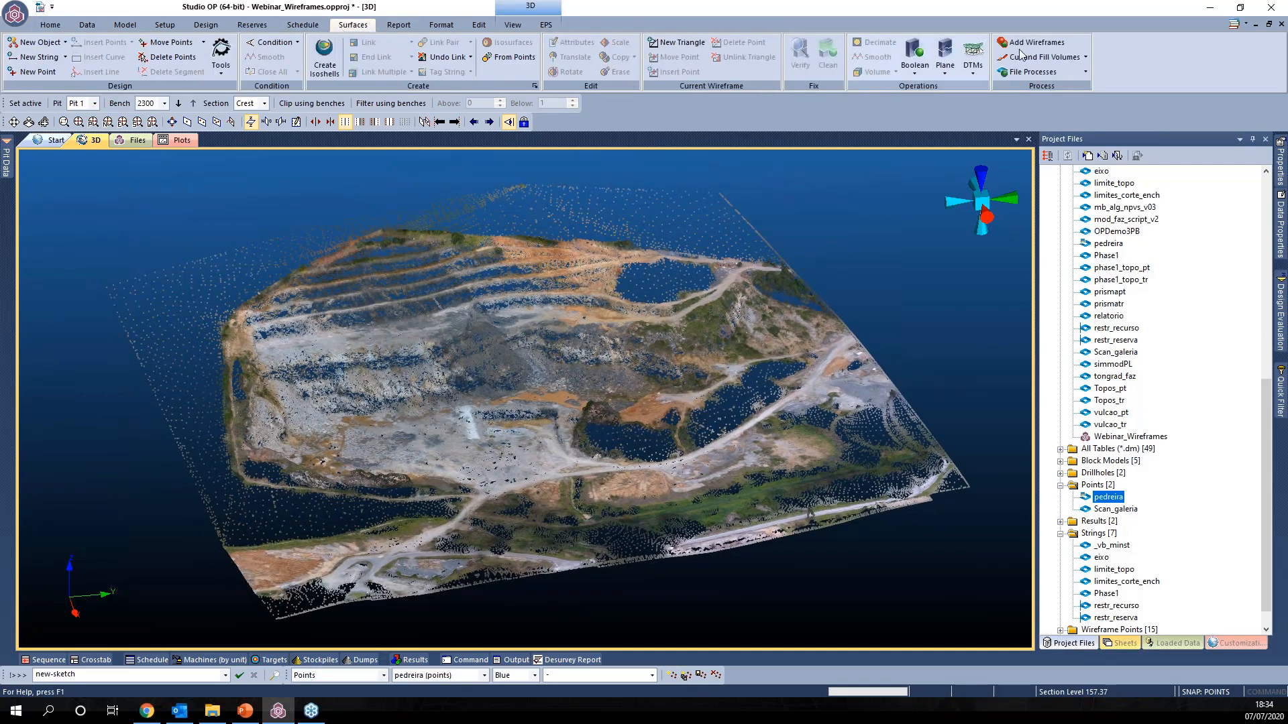
{"action": "left_click", "coordinate": [974, 55]}
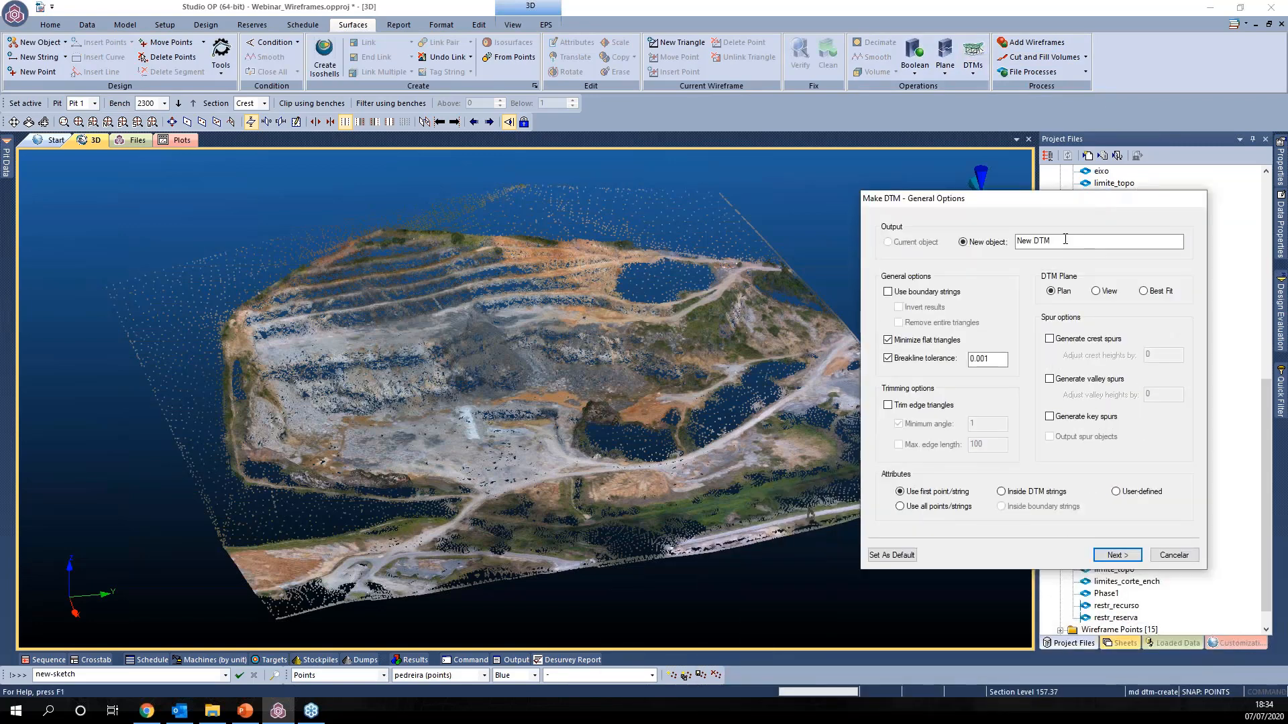
{"action": "type", "text": "per"}
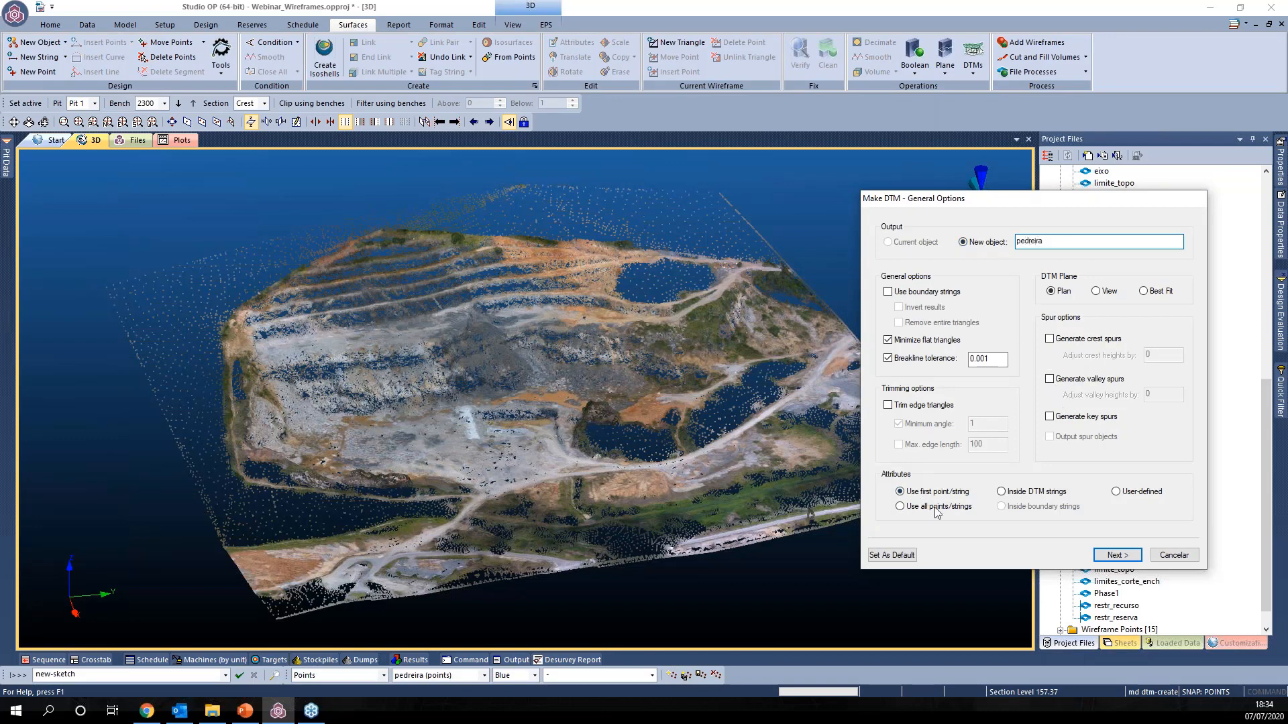
{"action": "left_click", "coordinate": [901, 508]}
{"action": "left_click", "coordinate": [1115, 556]}
{"action": "left_click", "coordinate": [891, 325]}
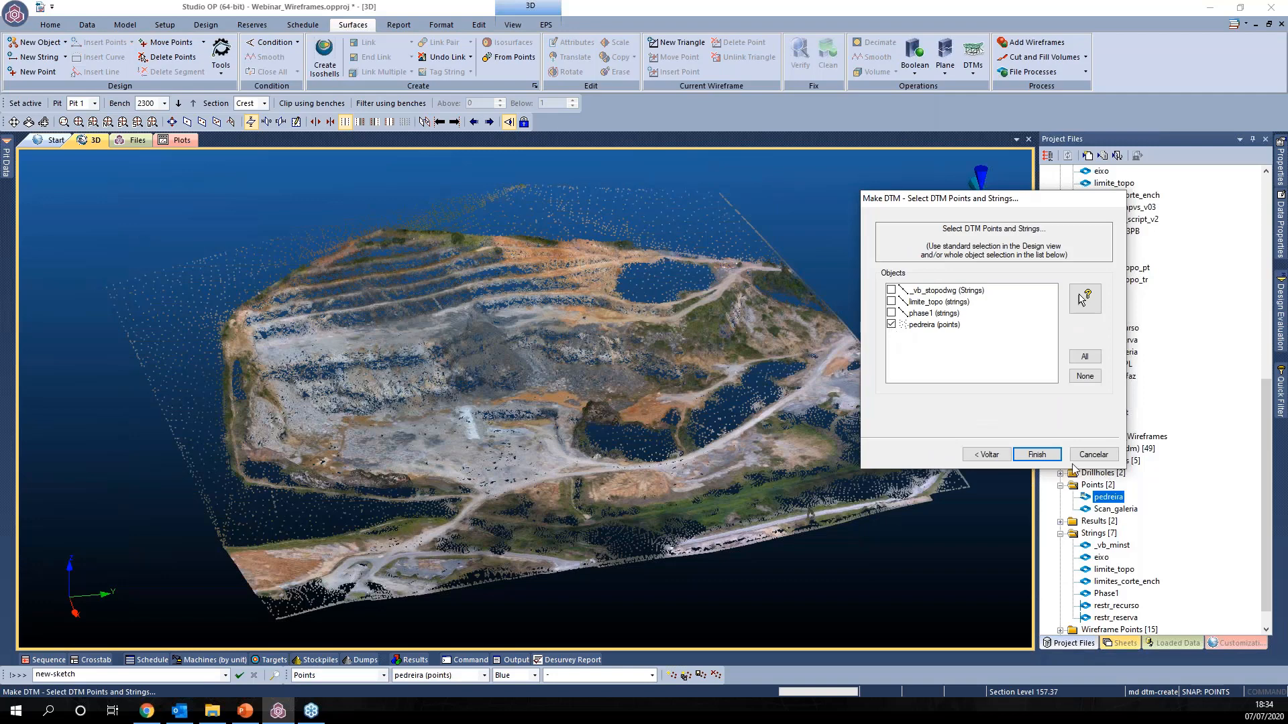
{"action": "left_click", "coordinate": [1037, 455]}
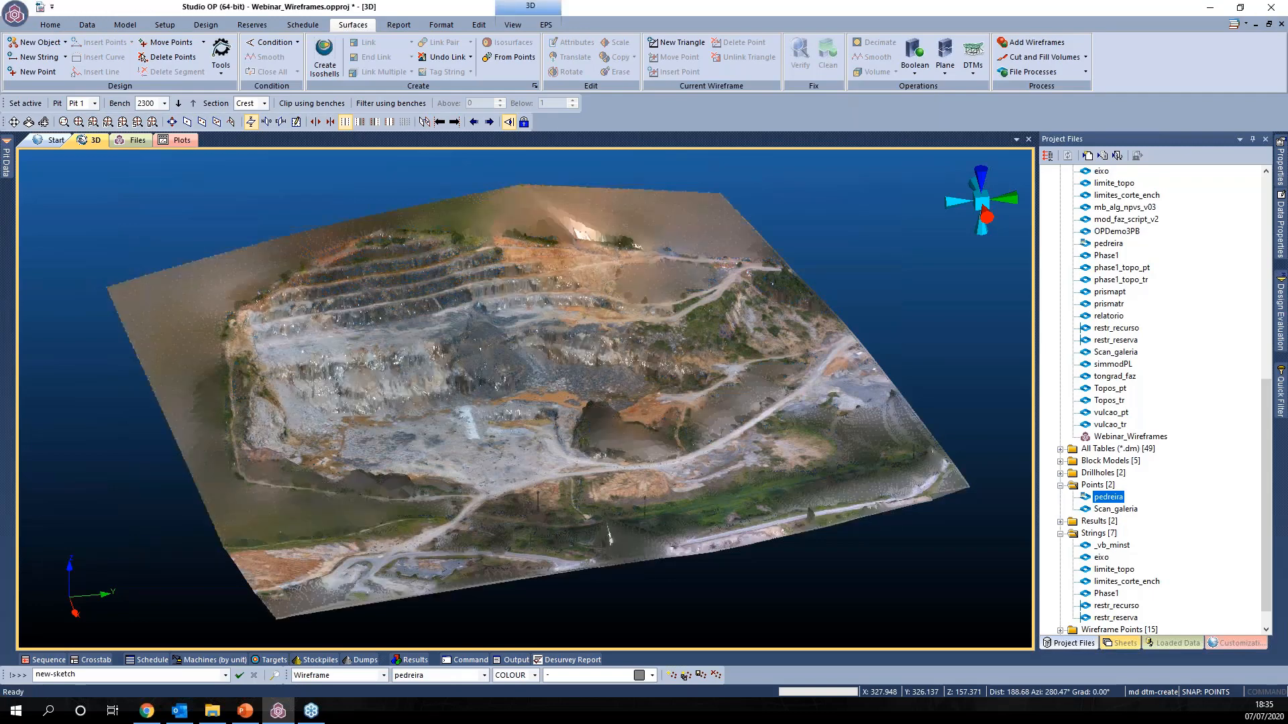
Step: Hide the pedreira points and display the coloured pedreira wireframe without shiny light reflections
{"action": "left_click", "coordinate": [1122, 642]}
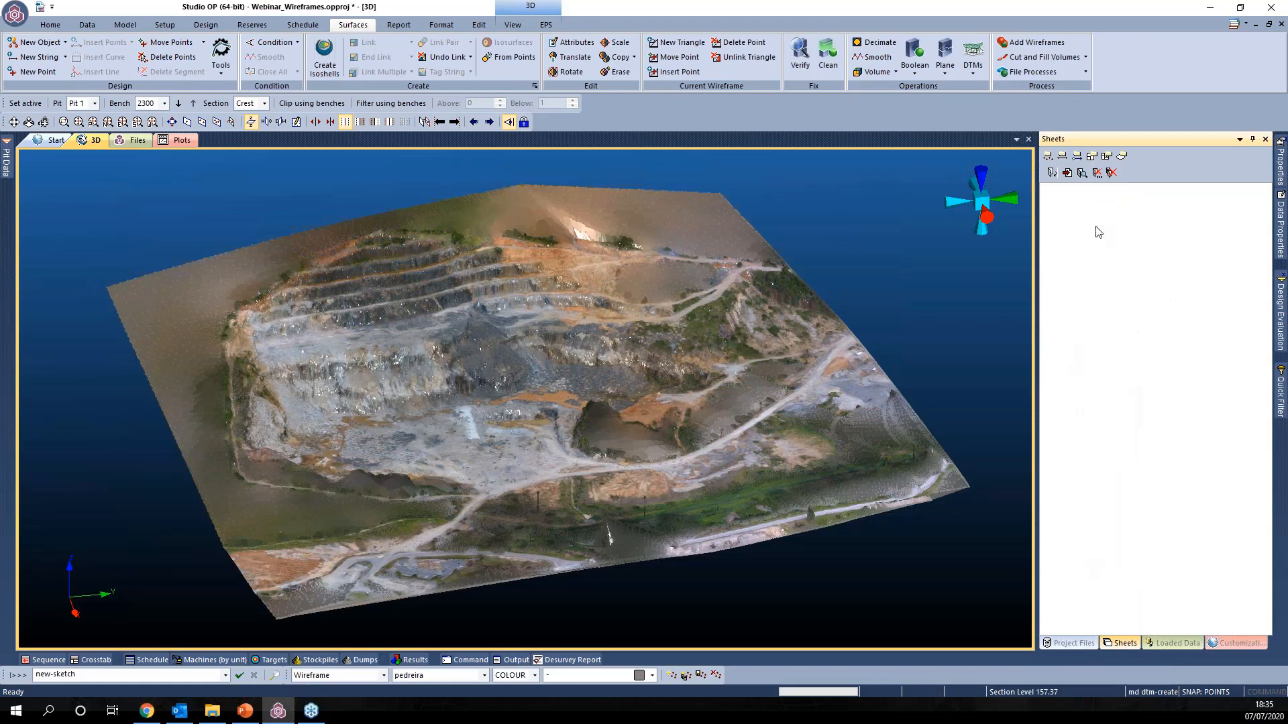
{"action": "left_click", "coordinate": [1097, 226]}
{"action": "scroll", "coordinate": [495, 383], "scroll_direction": "up", "scroll_amount": 2}
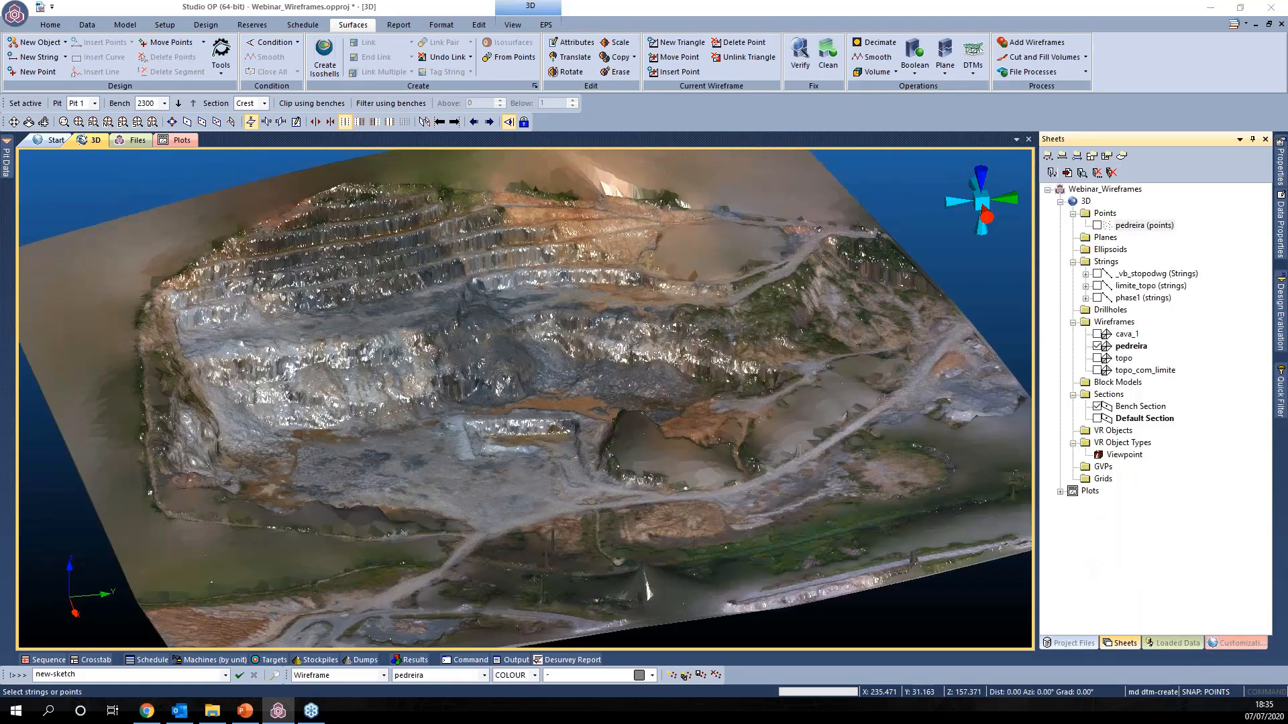
{"action": "double_click", "coordinate": [494, 383]}
{"action": "left_click", "coordinate": [859, 469]}
{"action": "left_click", "coordinate": [688, 588]}
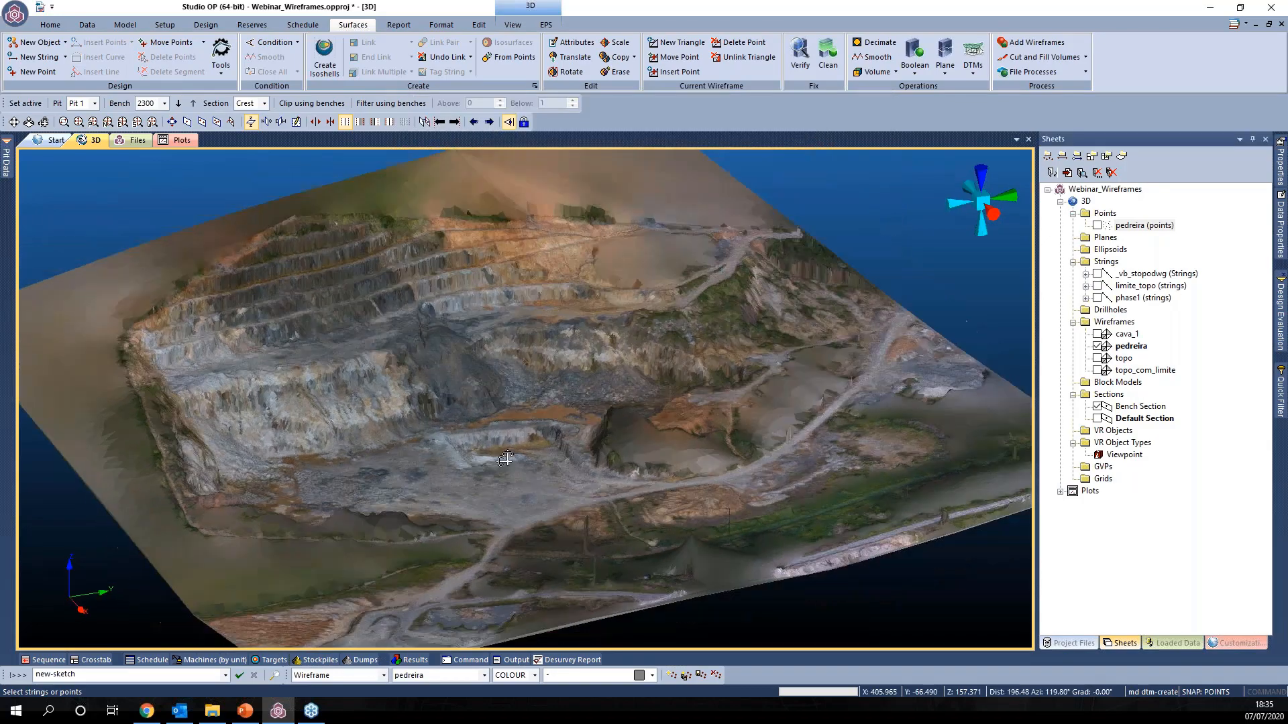
Step: Inspect the quarry benches on the pedreira surface from different angles and distances
{"action": "left_click_drag", "start_coordinate": [505, 458], "coordinate": [469, 335]}
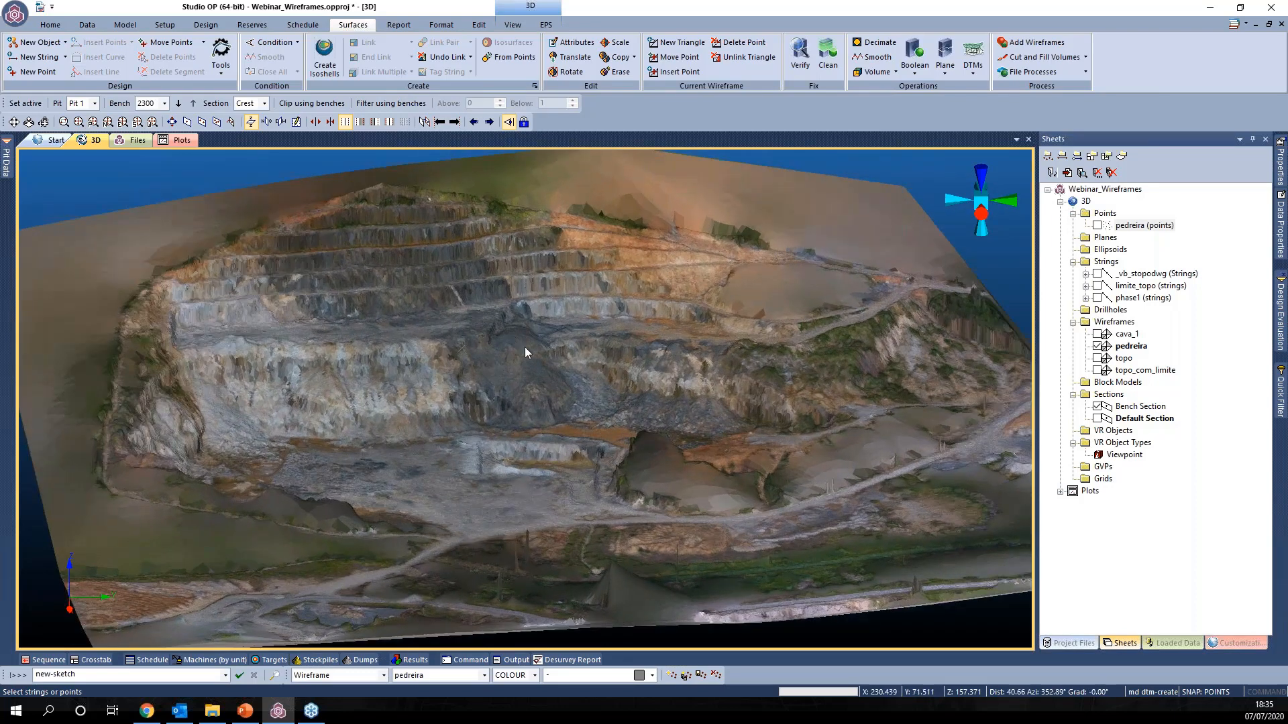
{"action": "scroll", "coordinate": [468, 292], "scroll_direction": "up", "scroll_amount": 5}
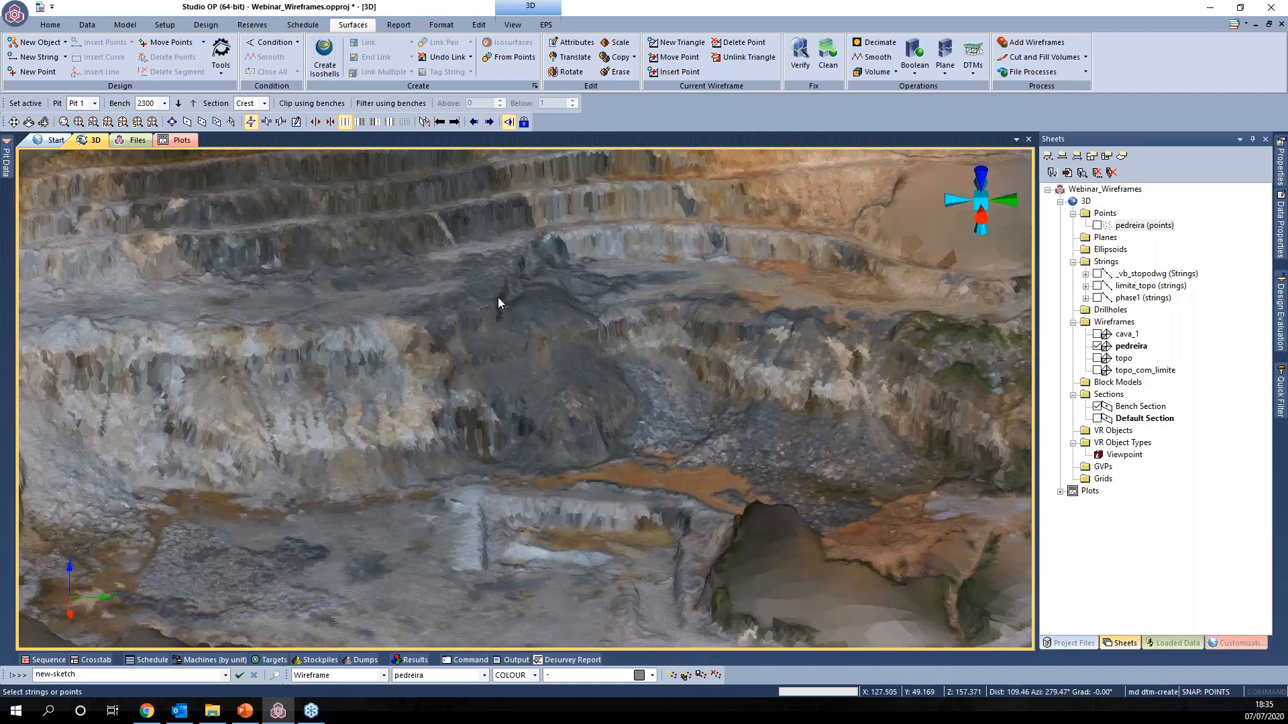
{"action": "left_click_drag", "start_coordinate": [497, 297], "coordinate": [503, 385]}
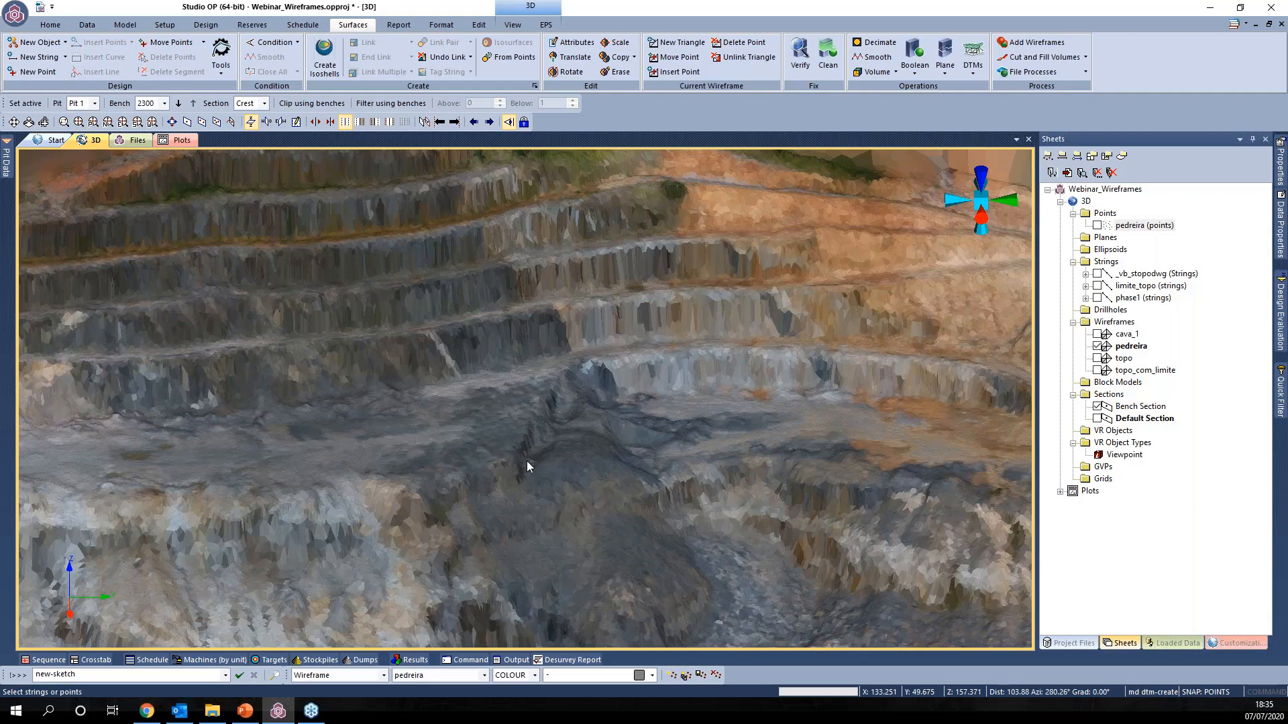
{"action": "scroll", "coordinate": [526, 461], "scroll_direction": "down", "scroll_amount": 3}
{"action": "middle_click_drag", "start_coordinate": [621, 553], "coordinate": [606, 477]}
{"action": "scroll", "coordinate": [392, 367], "scroll_direction": "down", "scroll_amount": 5}
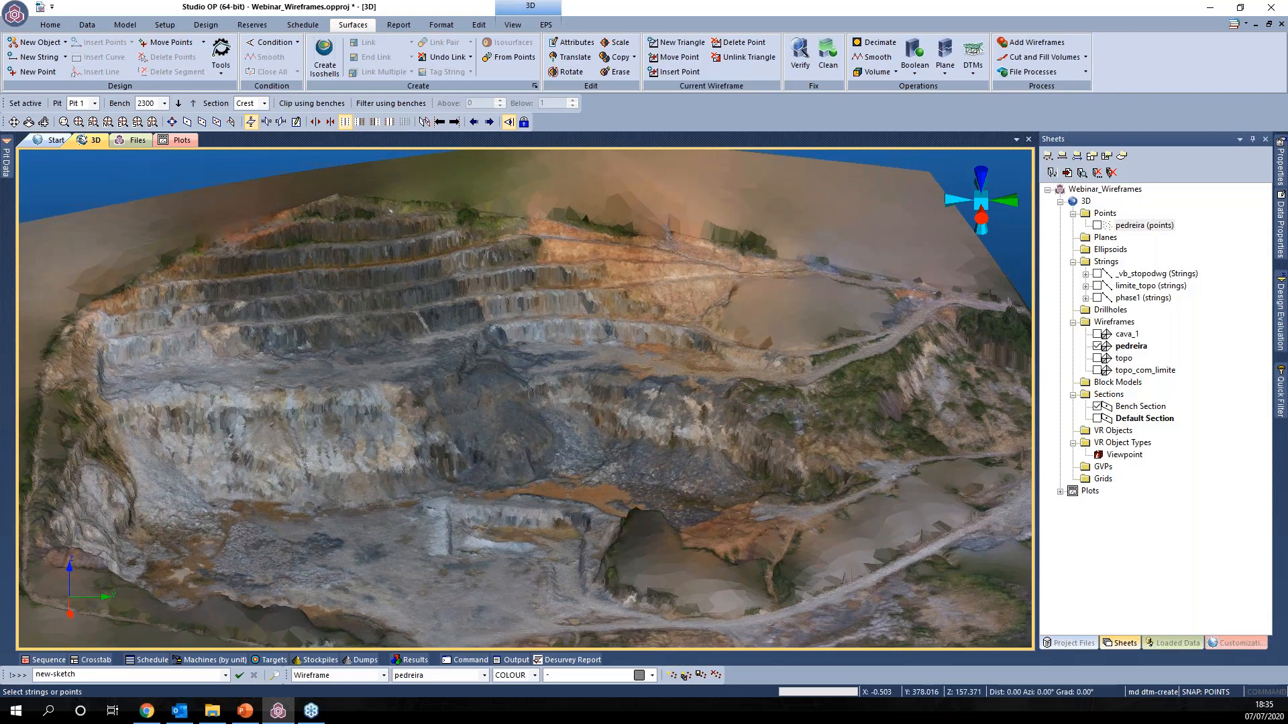
Step: Unload all data from the project, discarding the unsaved objects
{"action": "left_click", "coordinate": [997, 244]}
{"action": "key", "text": "u"}
{"action": "key", "text": "a"}
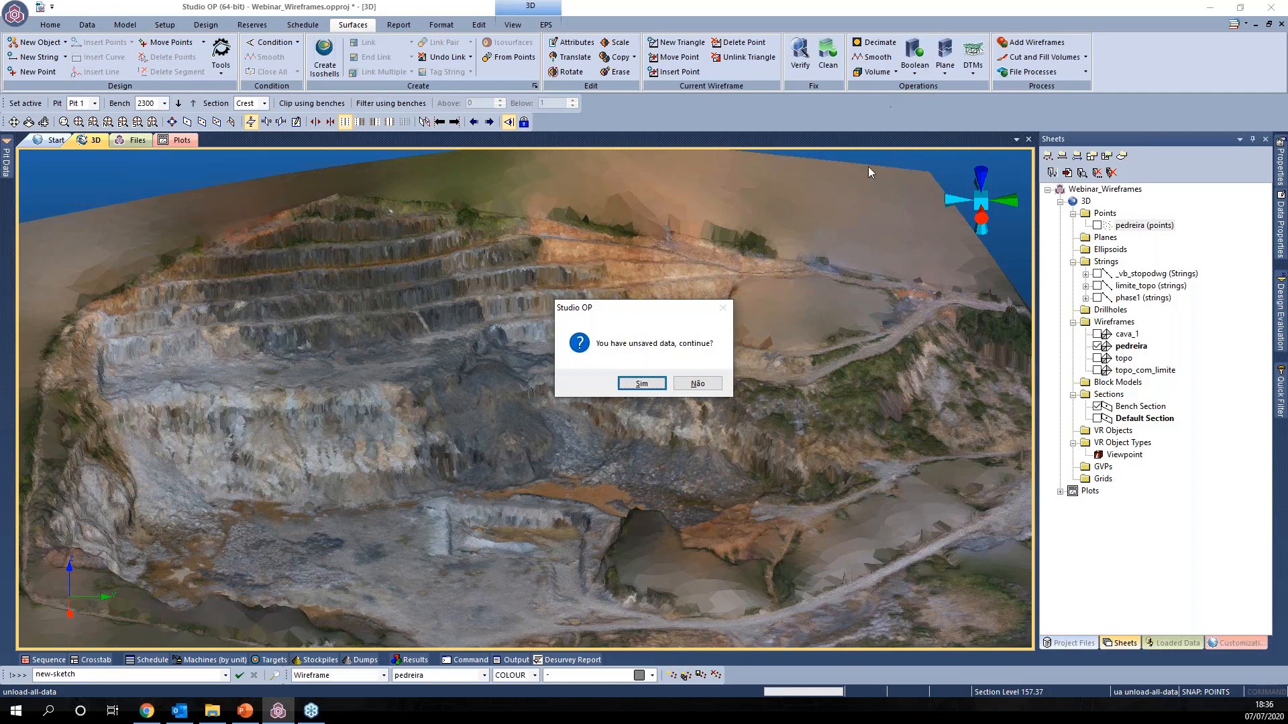
{"action": "left_click", "coordinate": [646, 382]}
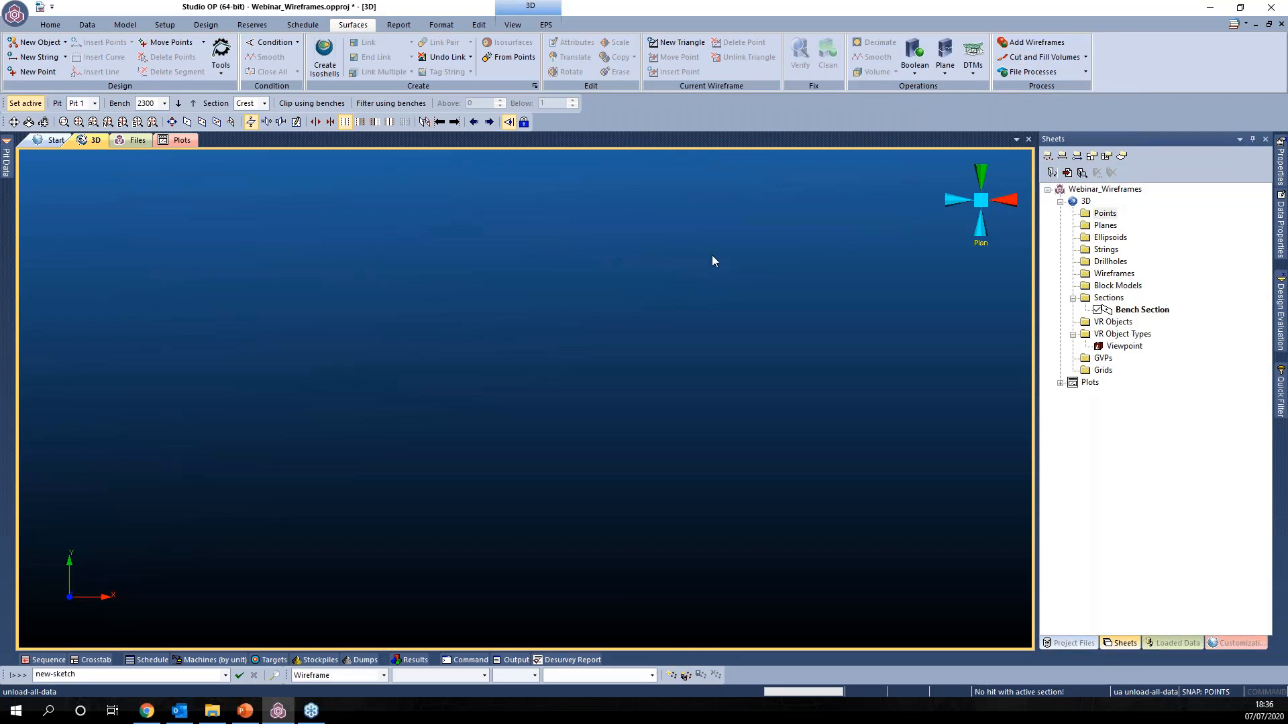
{"action": "left_click", "coordinate": [945, 59]}
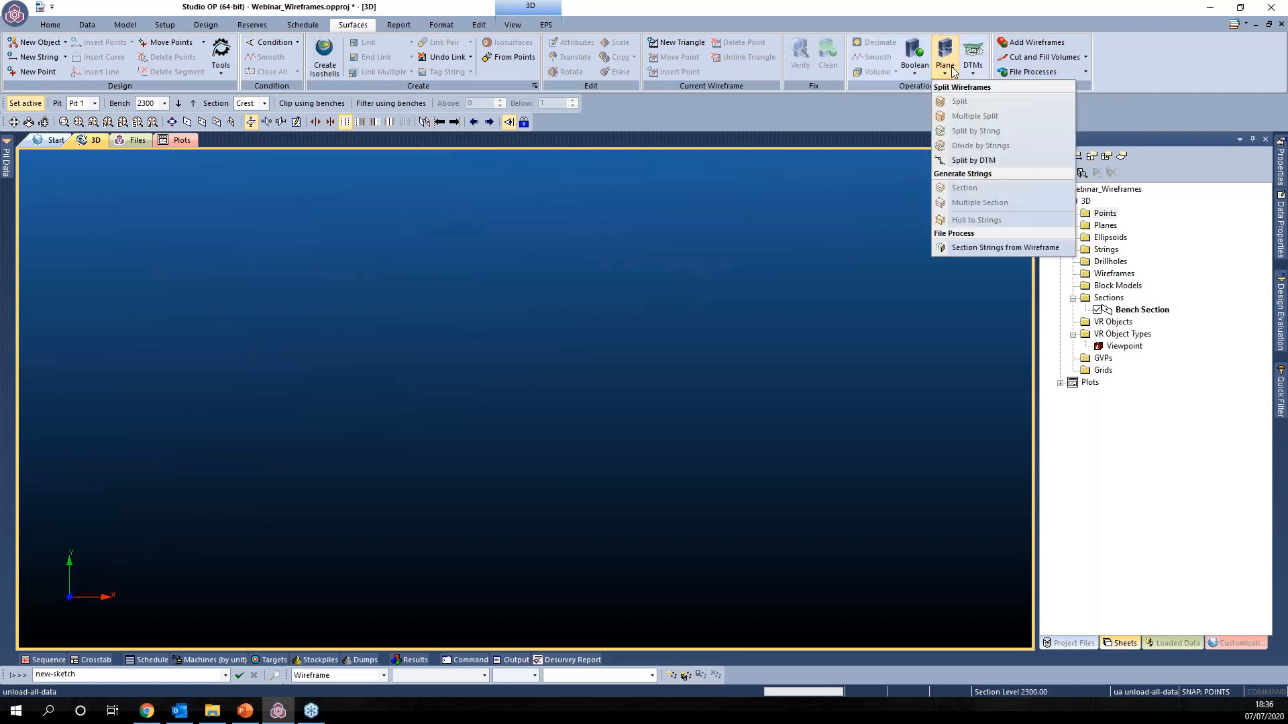
{"action": "left_click", "coordinate": [948, 65]}
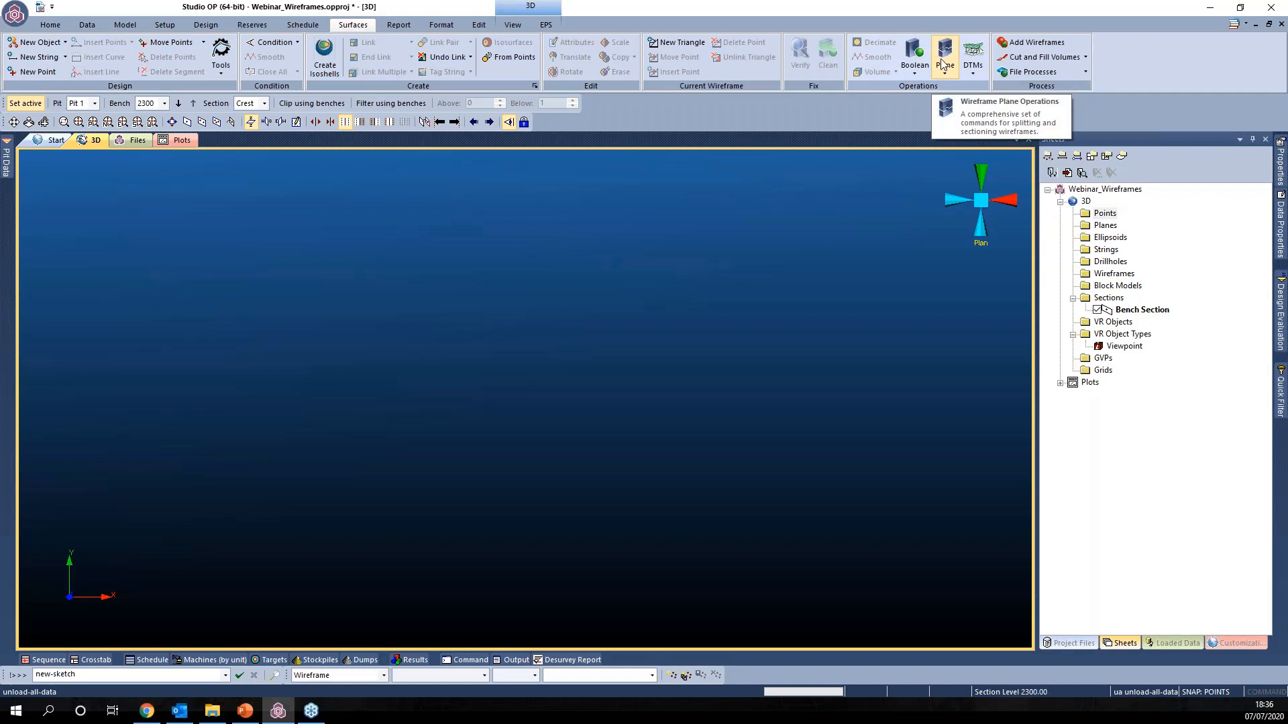
{"action": "left_click", "coordinate": [975, 73]}
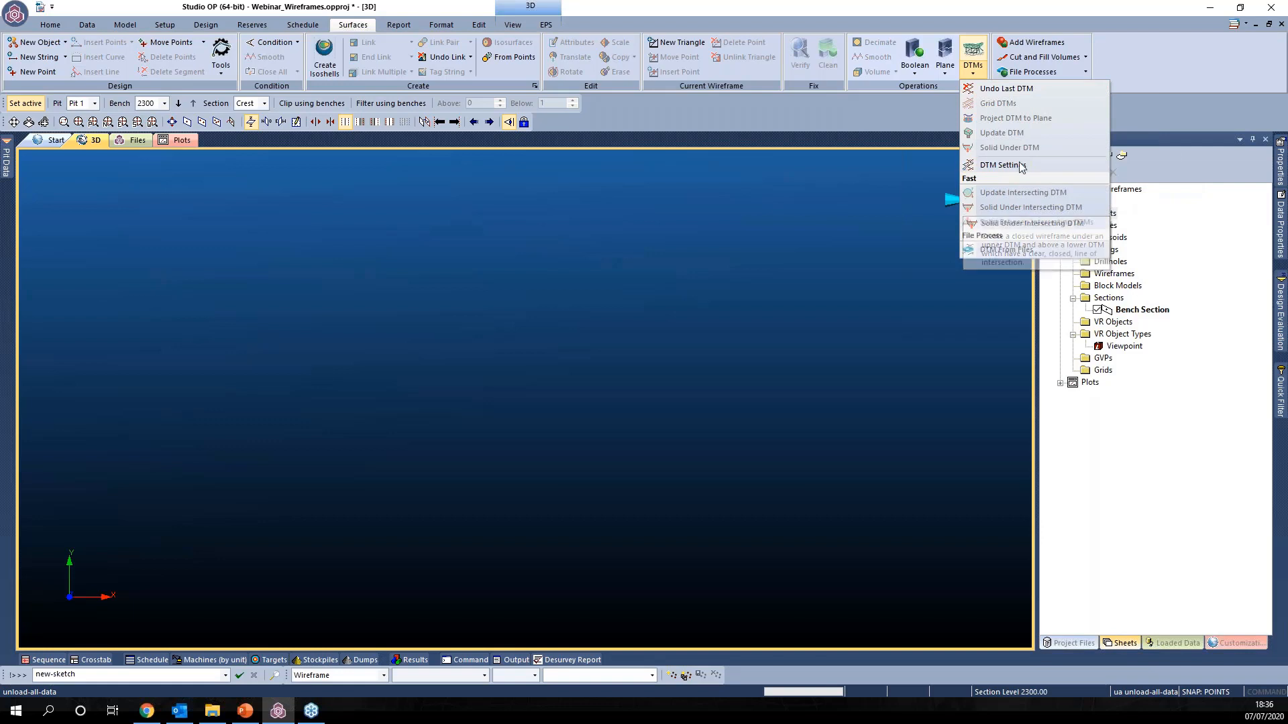
{"action": "left_click", "coordinate": [915, 74]}
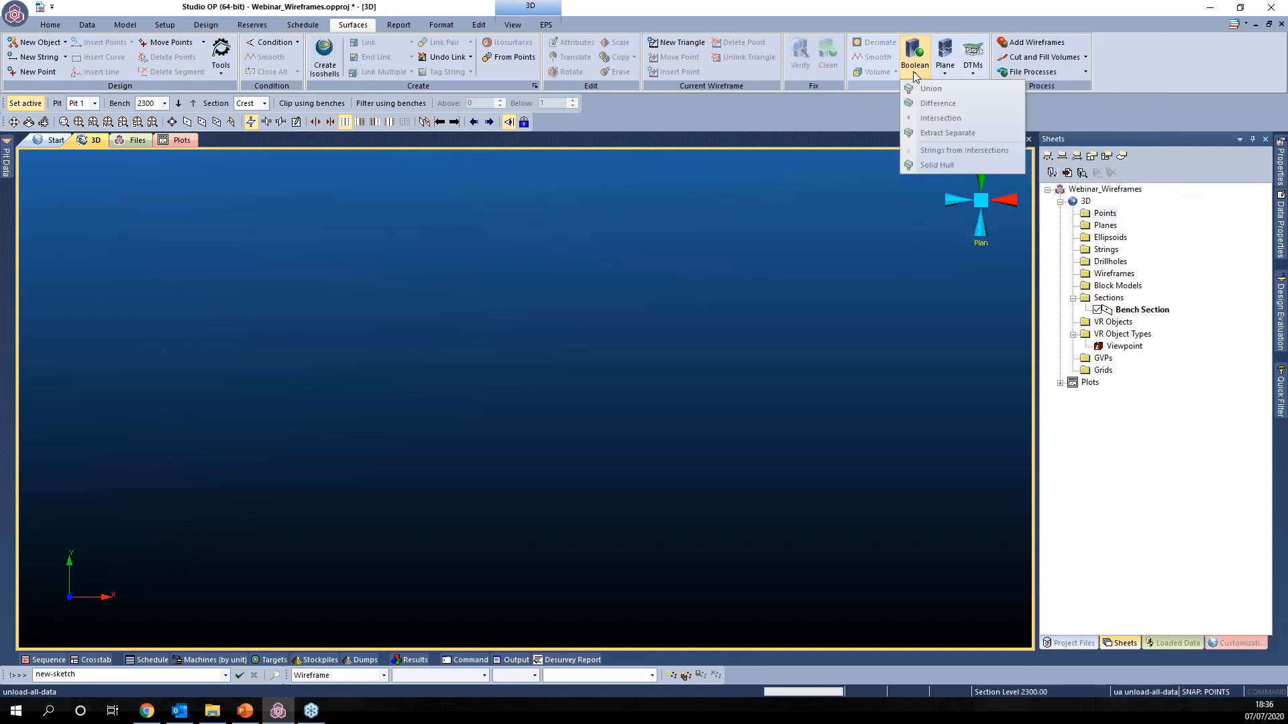
{"action": "left_click", "coordinate": [972, 67]}
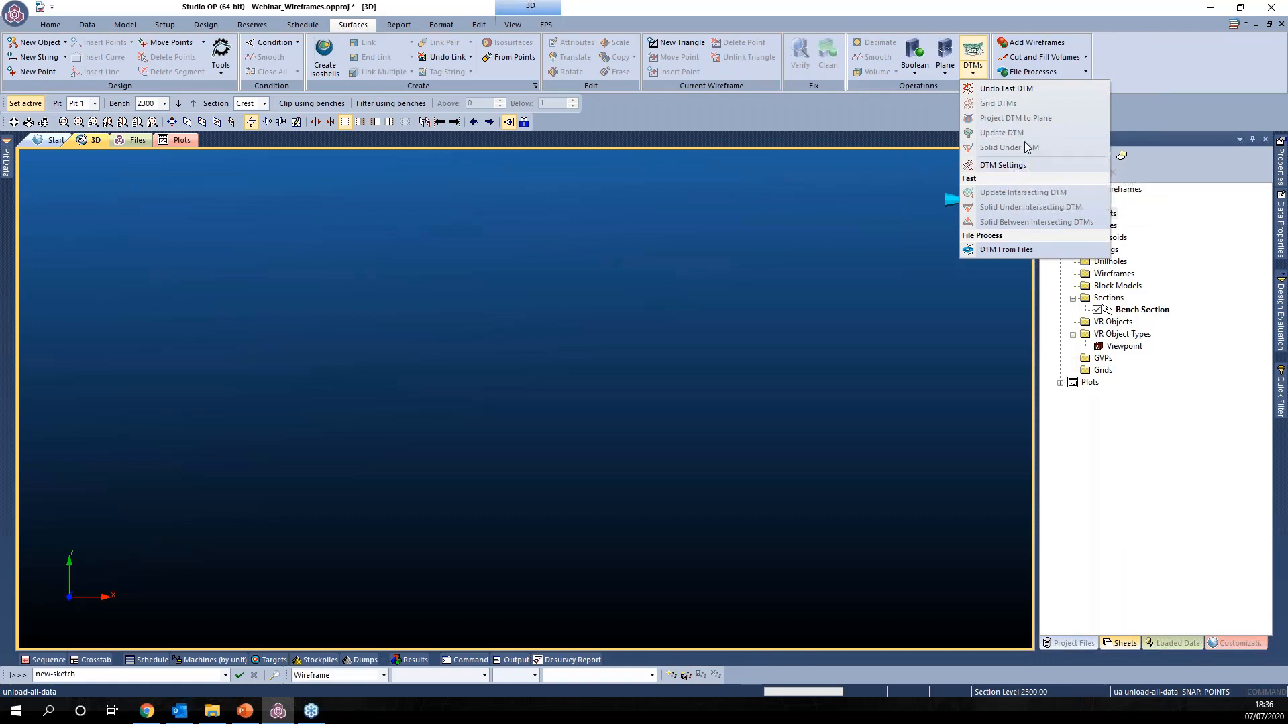
{"action": "left_click", "coordinate": [1151, 481]}
Step: Load the Topos_tr topography and cavatr pit wireframes from the project's wireframe triangle files into the 3D view
{"action": "left_click", "coordinate": [1071, 642]}
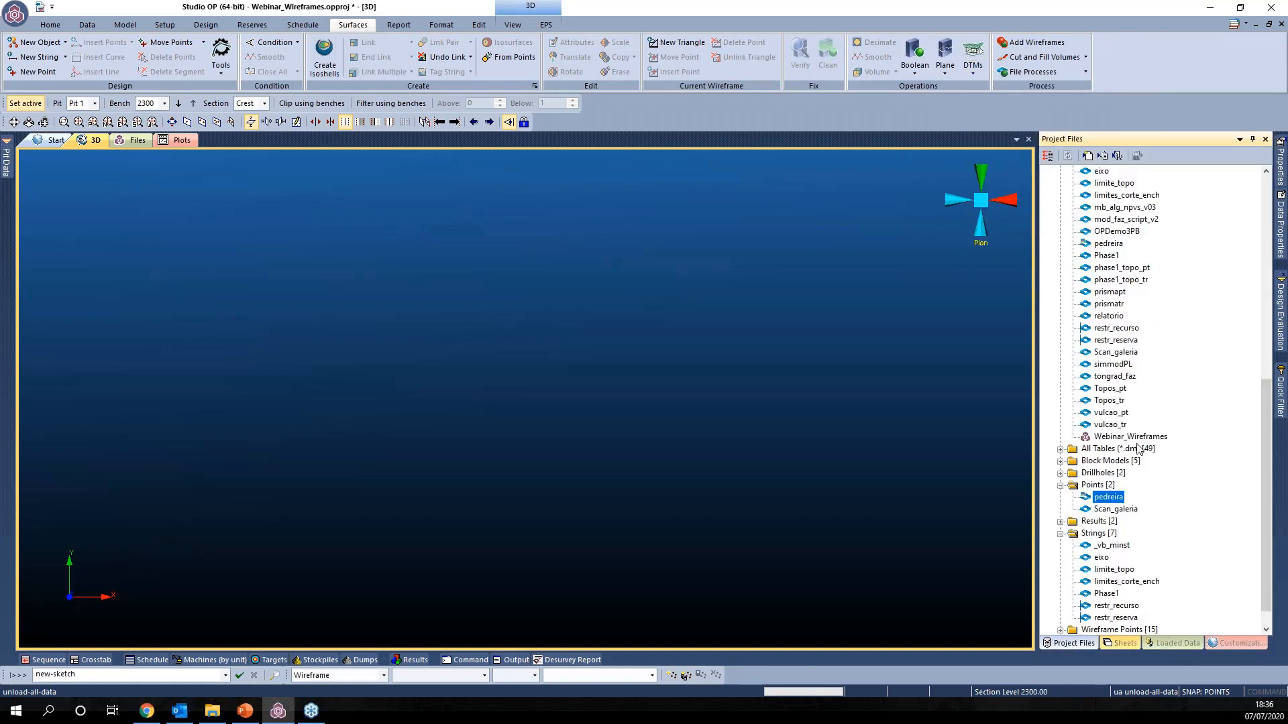
{"action": "left_click", "coordinate": [1061, 618]}
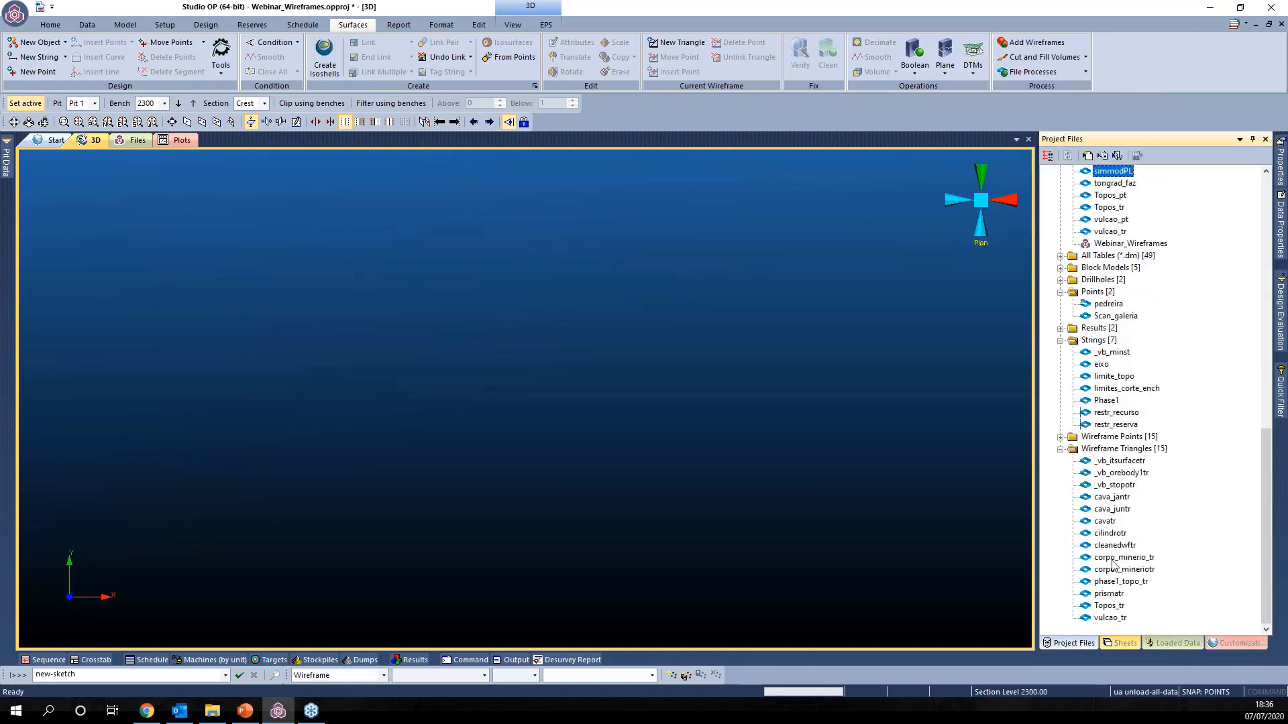
{"action": "left_click", "coordinate": [1113, 607]}
{"action": "left_click_drag", "start_coordinate": [774, 497], "coordinate": [1250, 474]}
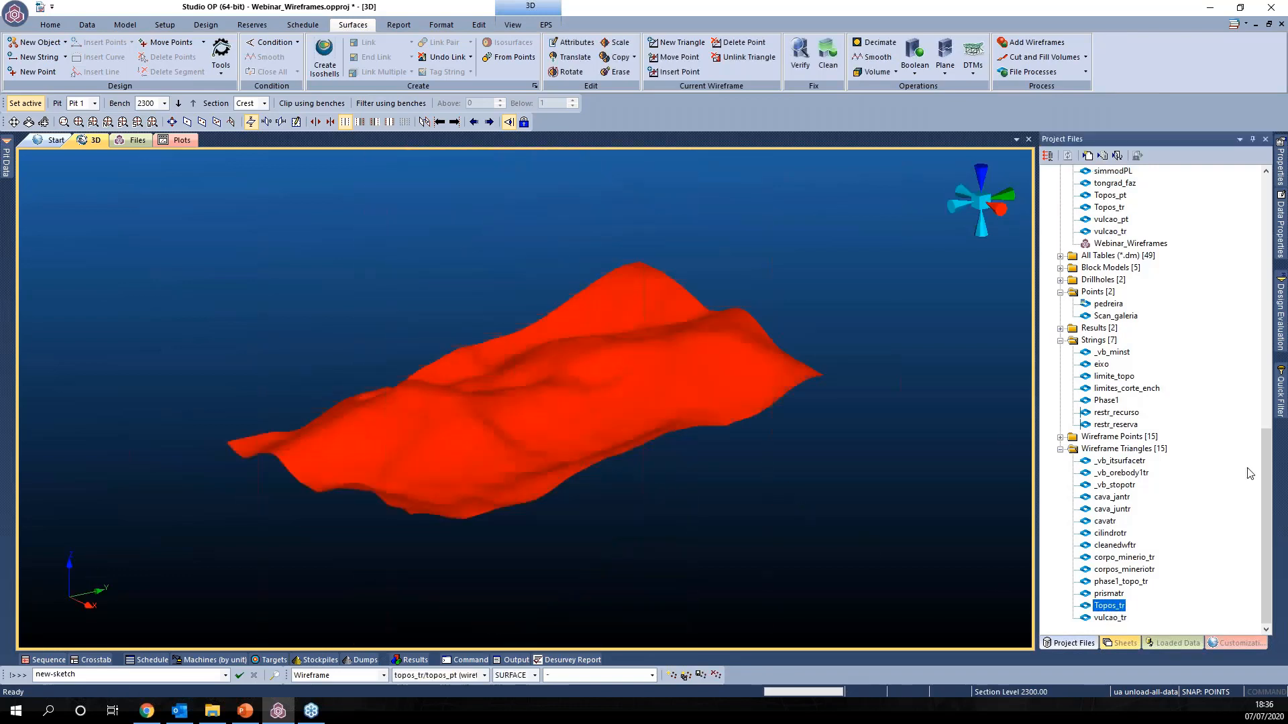
{"action": "left_click_drag", "start_coordinate": [1104, 522], "coordinate": [770, 521]}
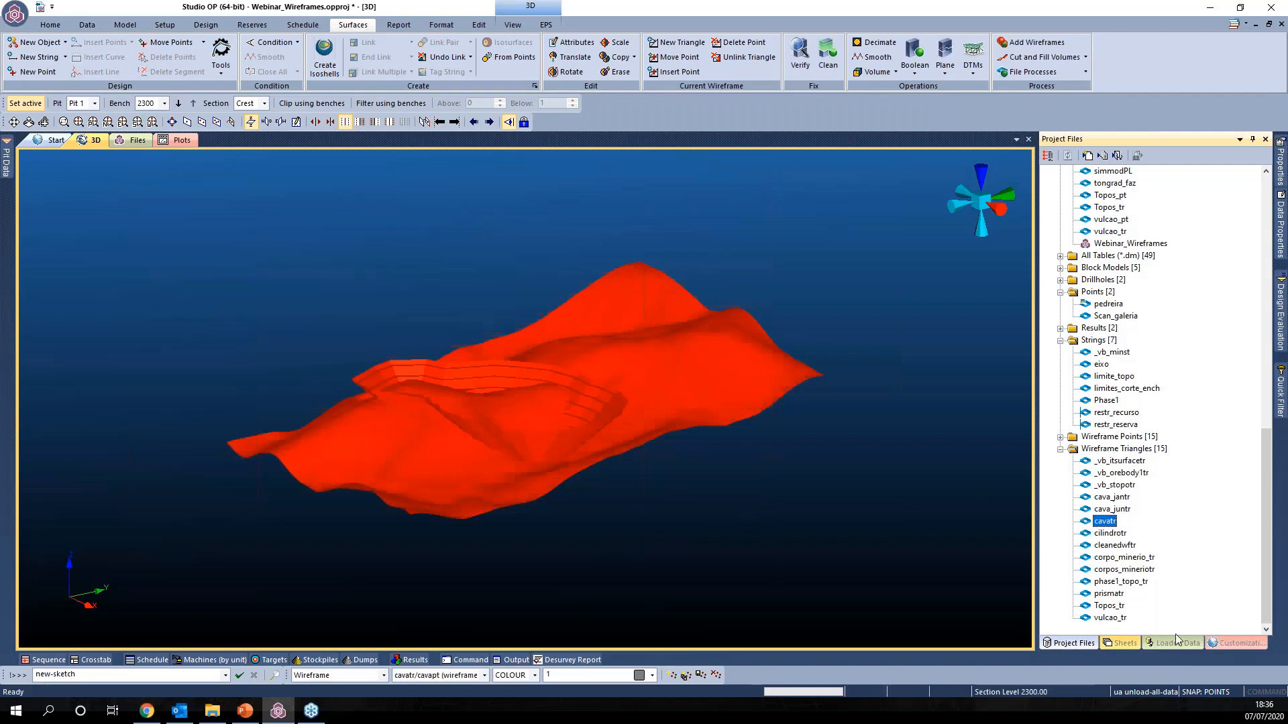
Step: Display the cavatr/cavapt pit wireframe in a fixed green colour to distinguish it from the topography
{"action": "left_click", "coordinate": [1124, 643]}
{"action": "double_click", "coordinate": [1164, 286]}
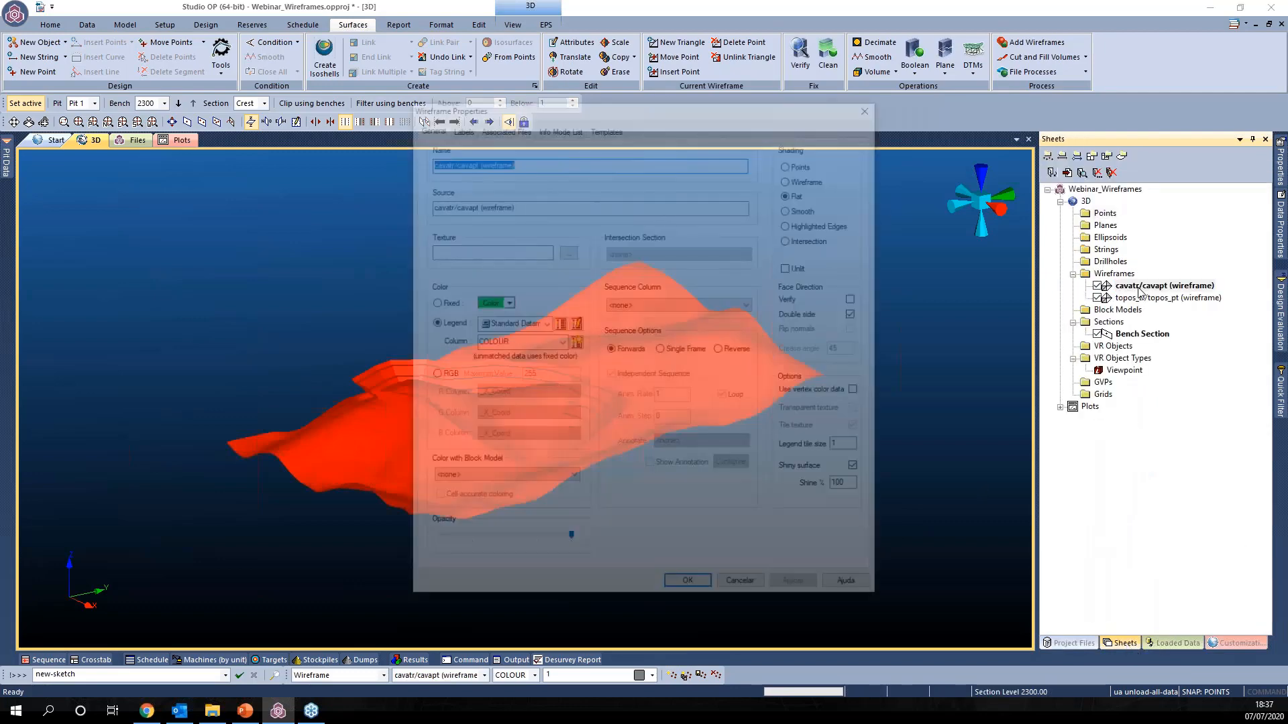
{"action": "left_click", "coordinate": [433, 302]}
{"action": "left_click", "coordinate": [506, 302]}
{"action": "left_click", "coordinate": [486, 336]}
{"action": "left_click", "coordinate": [690, 587]}
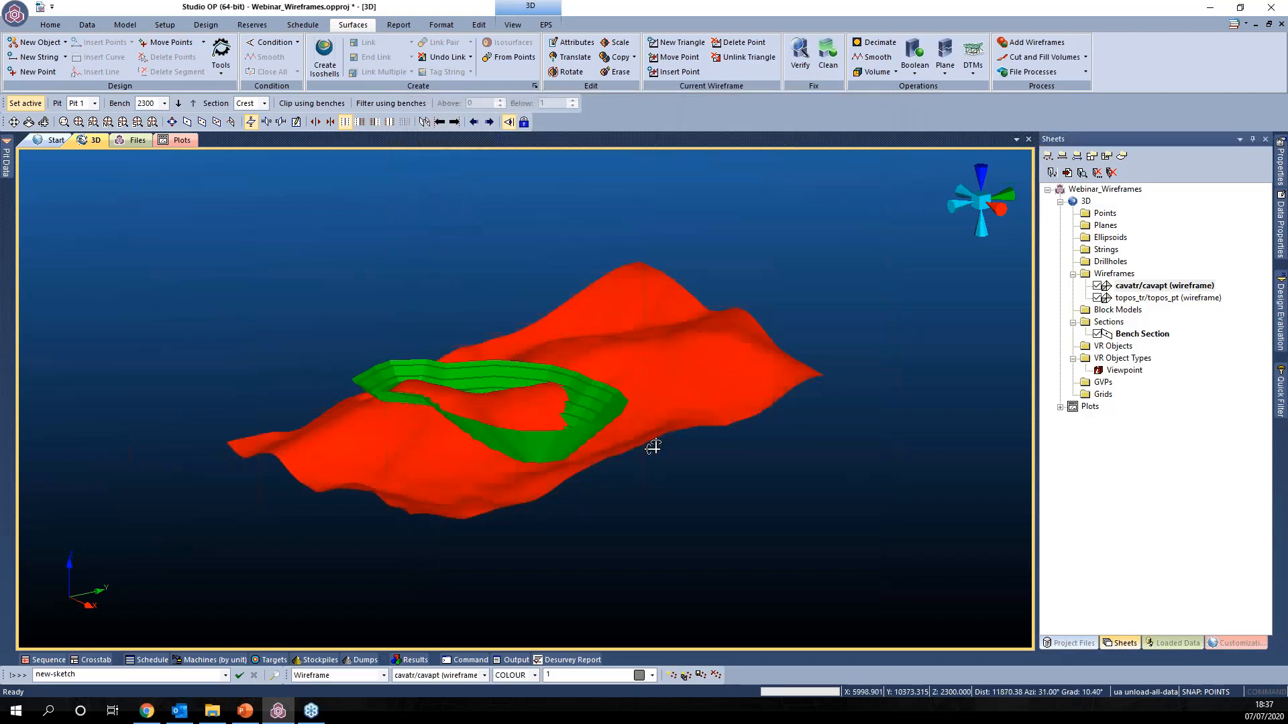
{"action": "left_click_drag", "start_coordinate": [628, 446], "coordinate": [649, 469]}
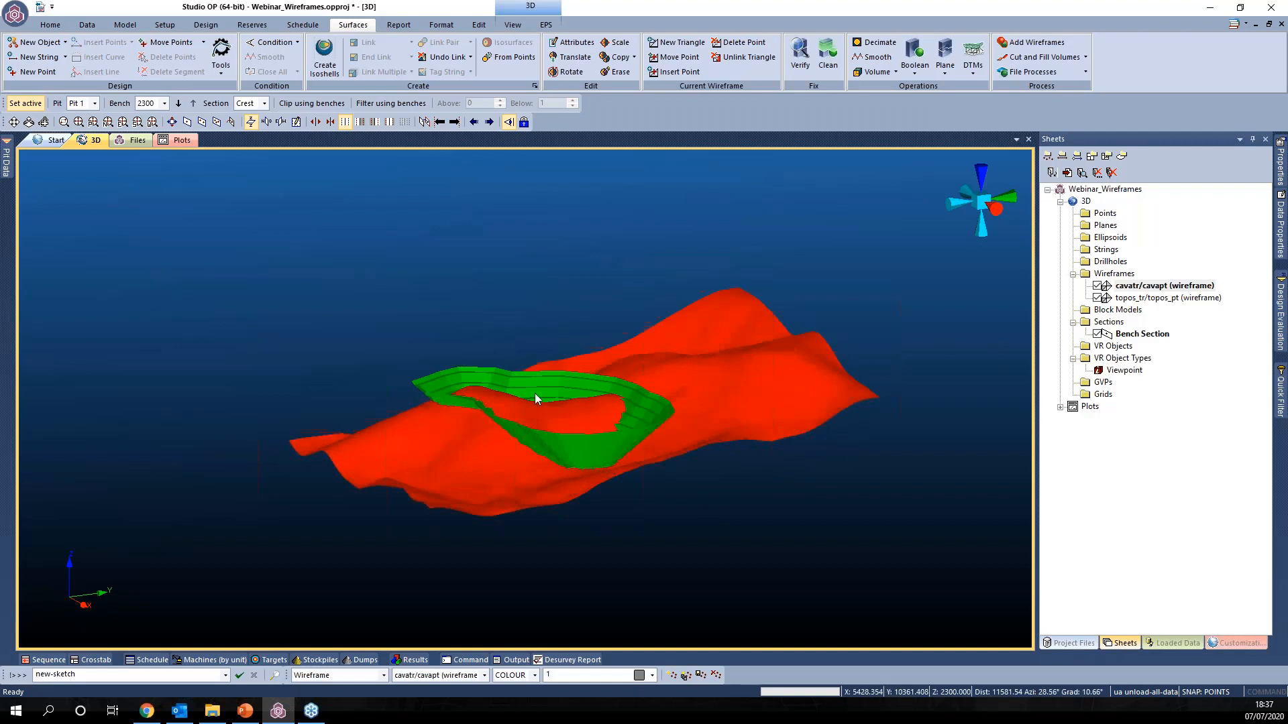
Step: Translate the cavatr/cavapt pit wireframe by -50 in Z, keeping X and Y at 0
{"action": "left_click_drag", "start_coordinate": [599, 435], "coordinate": [548, 427]}
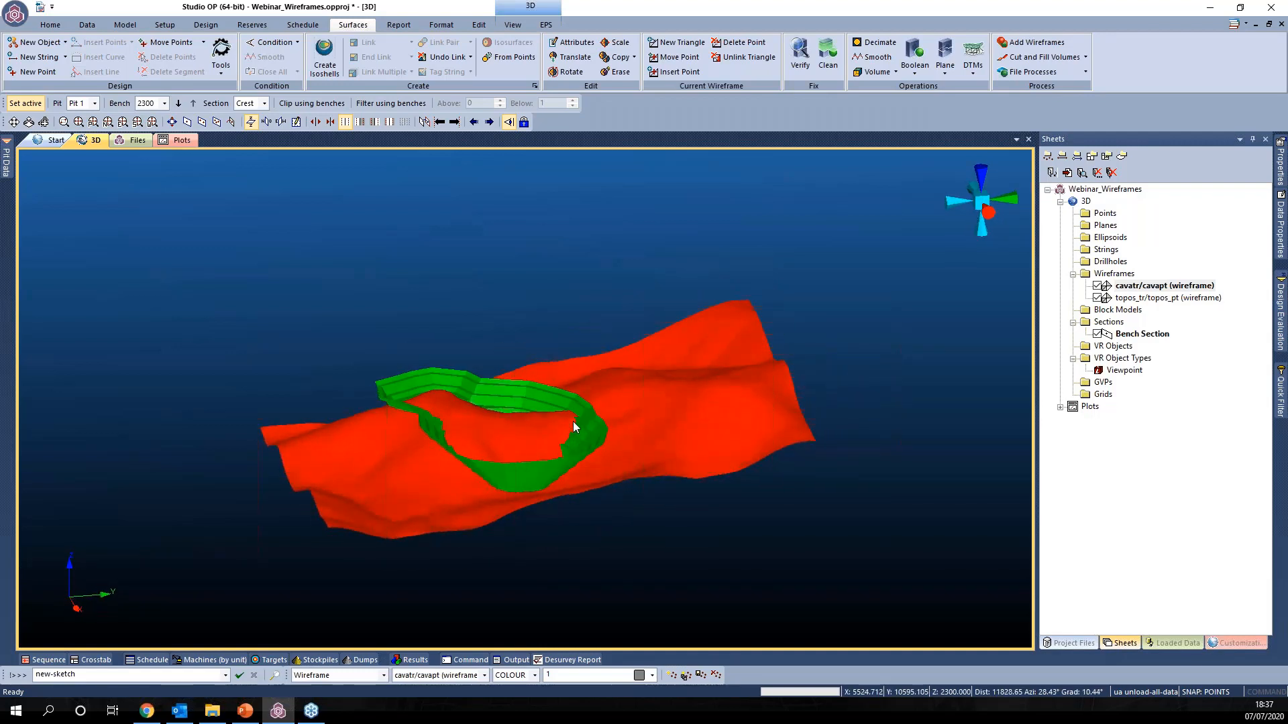
{"action": "left_click_drag", "start_coordinate": [571, 424], "coordinate": [581, 449]}
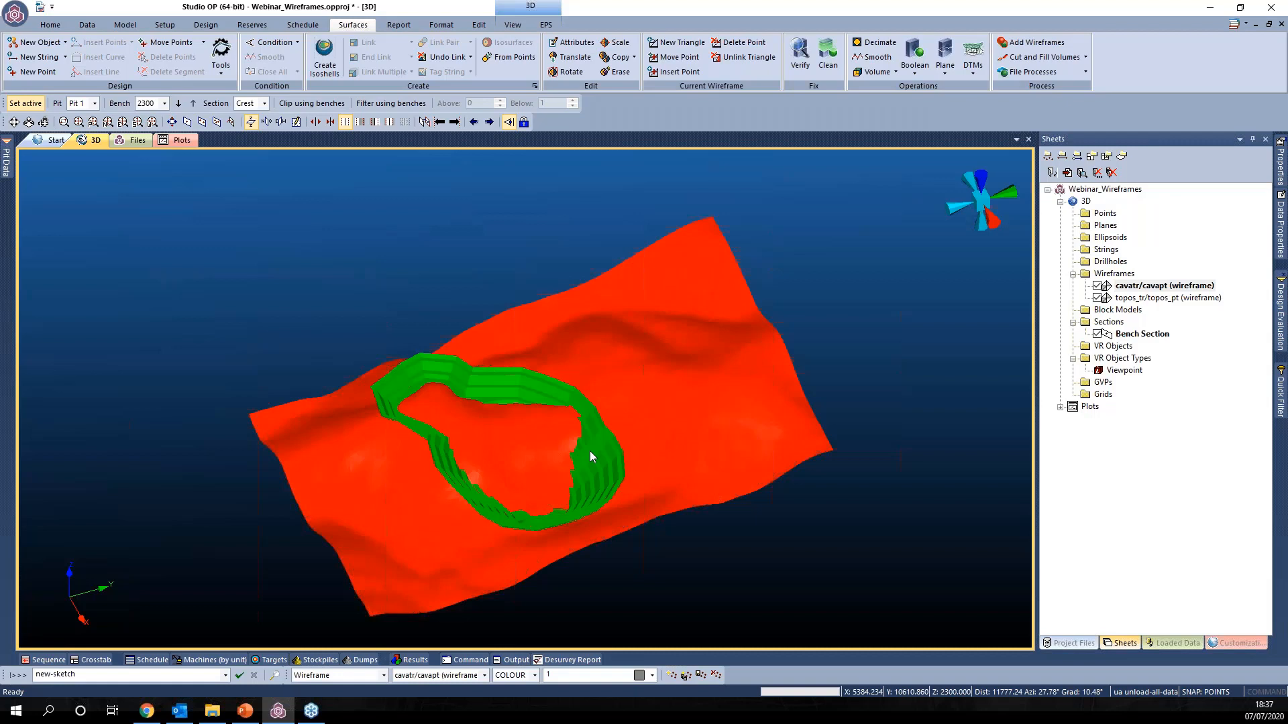
{"action": "left_click_drag", "start_coordinate": [627, 472], "coordinate": [676, 470]}
{"action": "left_click", "coordinate": [575, 57]}
{"action": "key", "text": "Tab"}
{"action": "key", "text": "Tab"}
{"action": "key", "text": "Tab"}
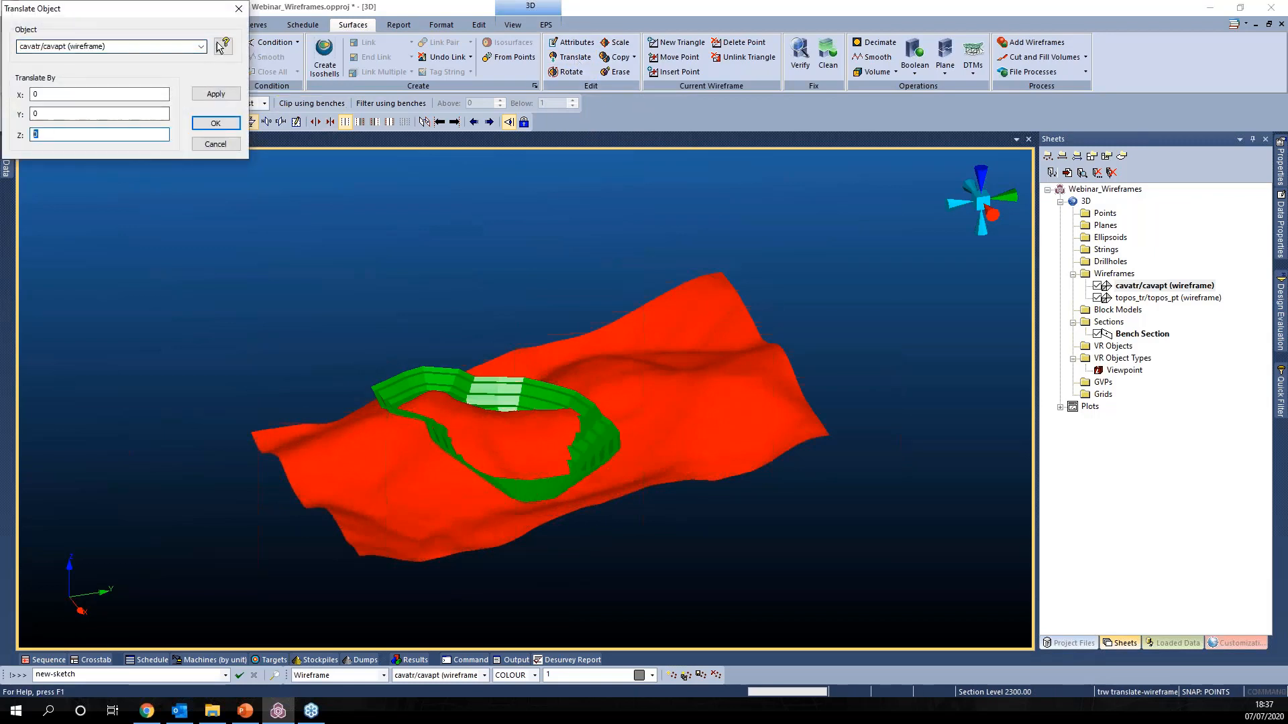
{"action": "type", "text": "-50"}
{"action": "key", "text": "Return"}
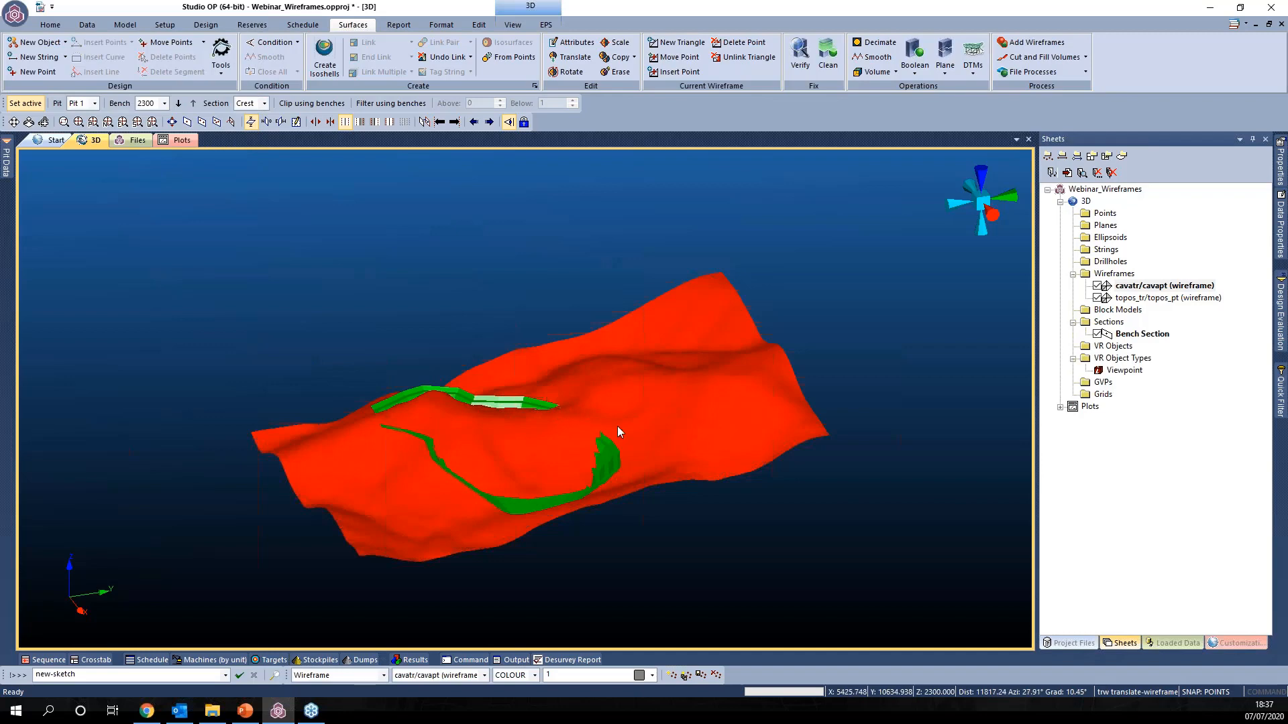
{"action": "left_click_drag", "start_coordinate": [655, 451], "coordinate": [538, 417]}
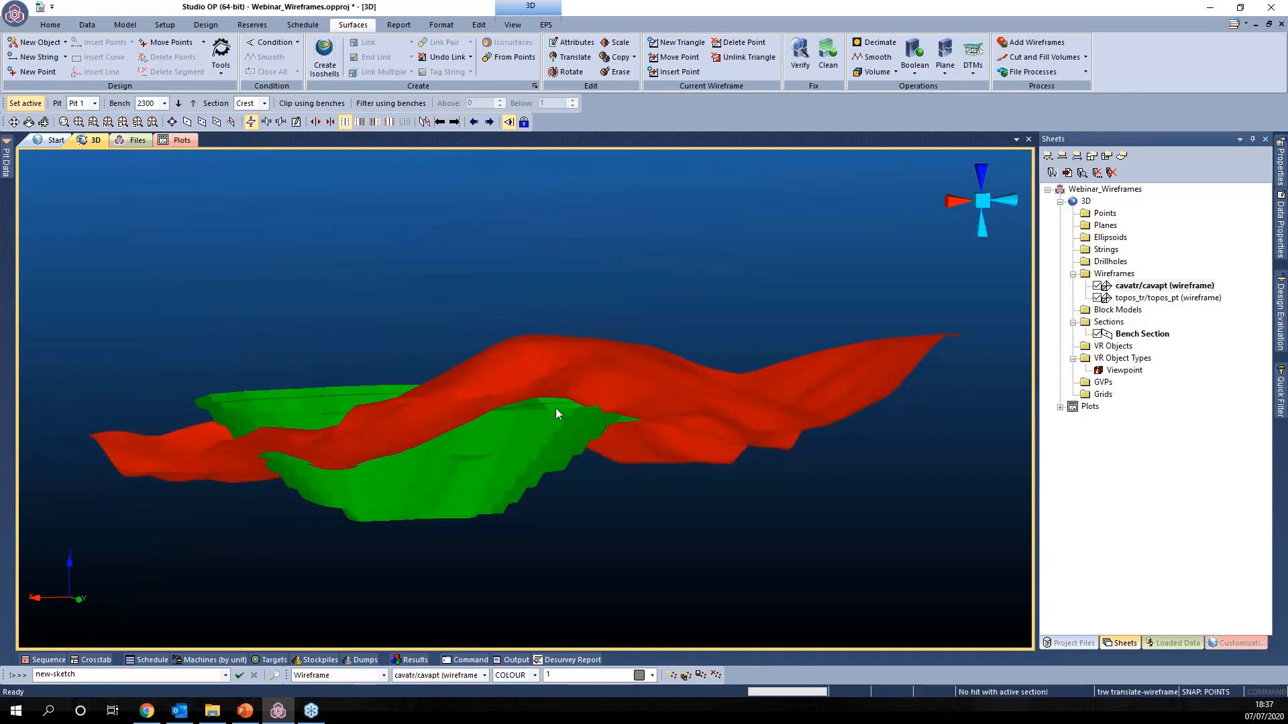
{"action": "left_click_drag", "start_coordinate": [419, 436], "coordinate": [655, 460]}
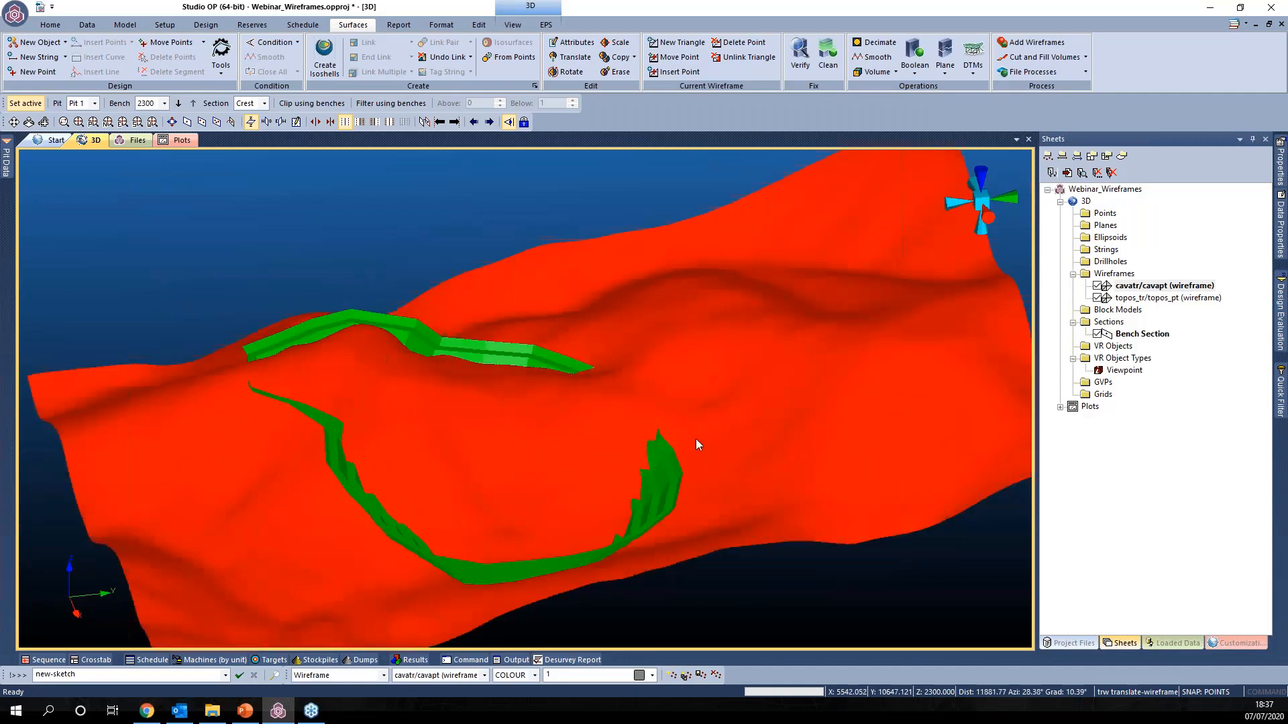
{"action": "left_click", "coordinate": [972, 59]}
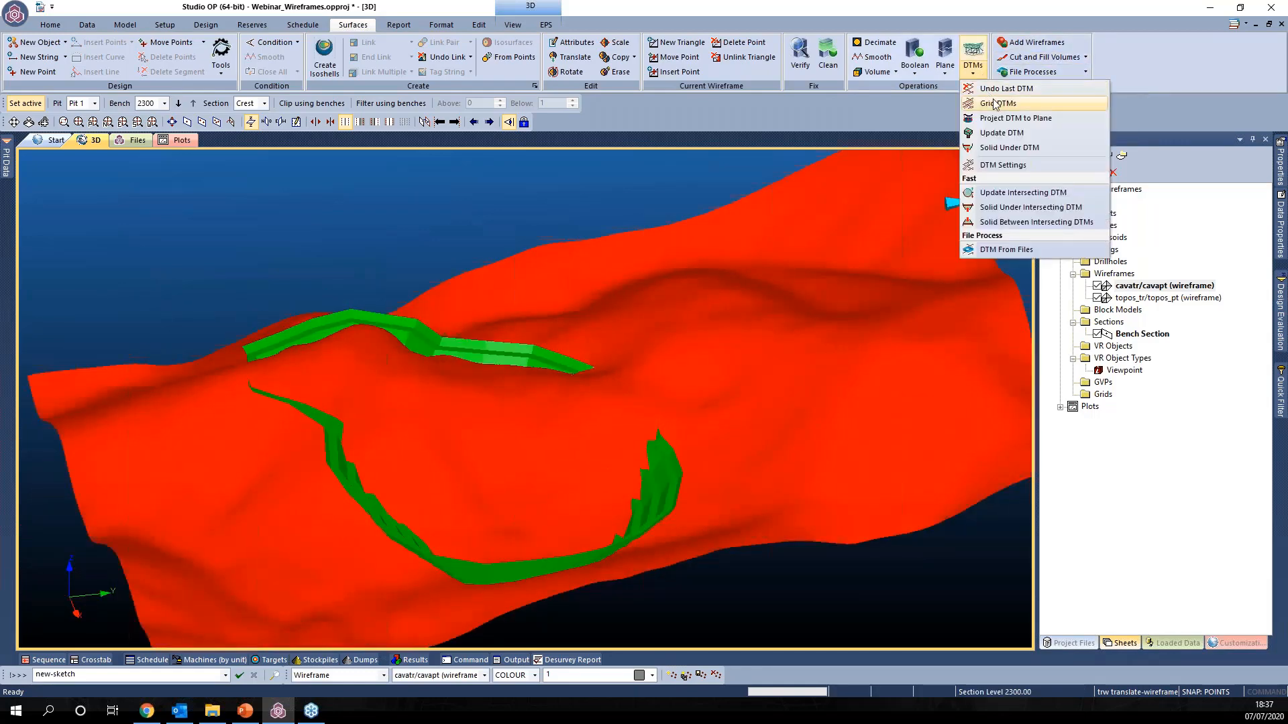
{"action": "left_click", "coordinate": [1062, 148]}
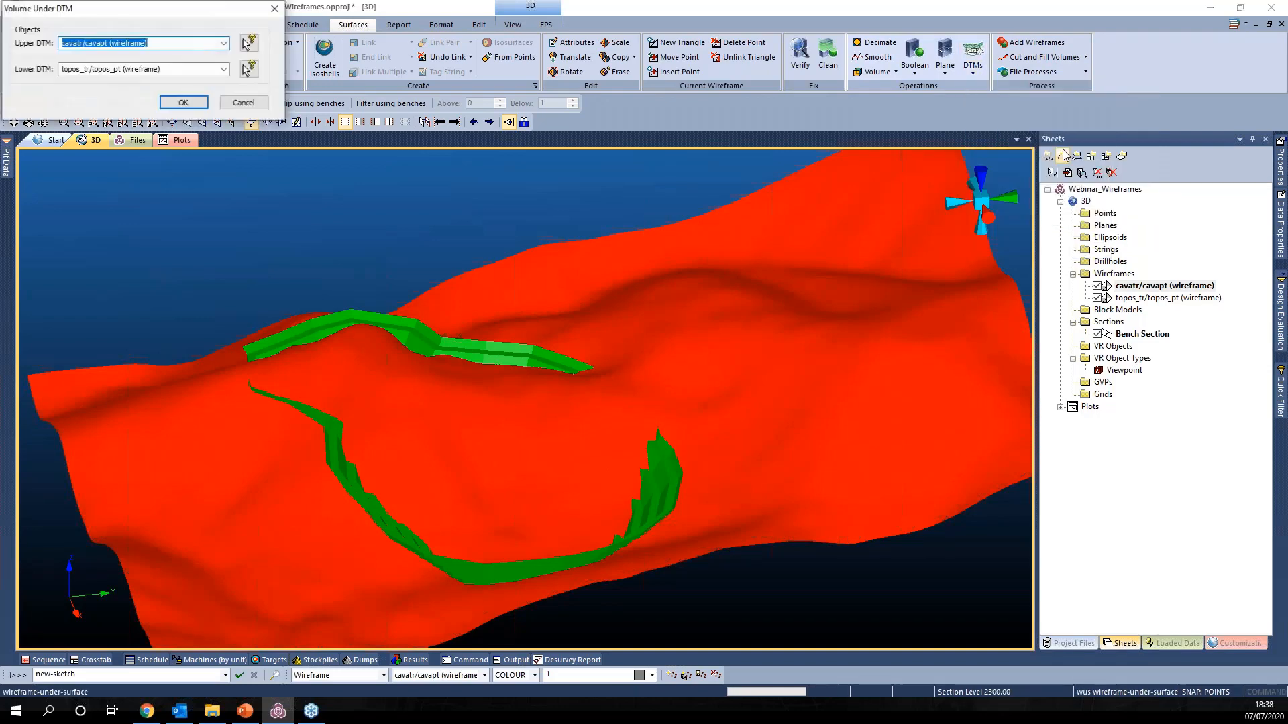
{"action": "left_click", "coordinate": [274, 9]}
Step: Generate a solid under DTM with topos_tr/topos_pt as the upper surface and cavatr/cavapt as the lower surface
{"action": "left_click", "coordinate": [972, 59]}
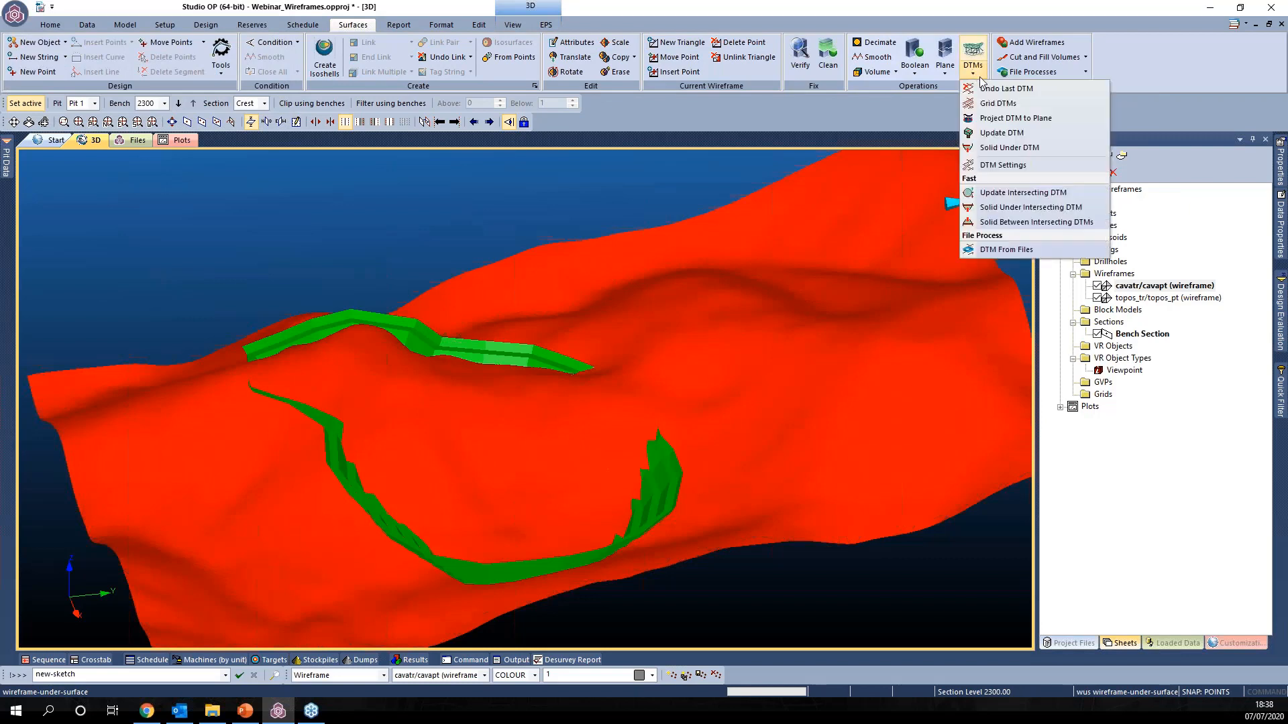
{"action": "left_click", "coordinate": [971, 147]}
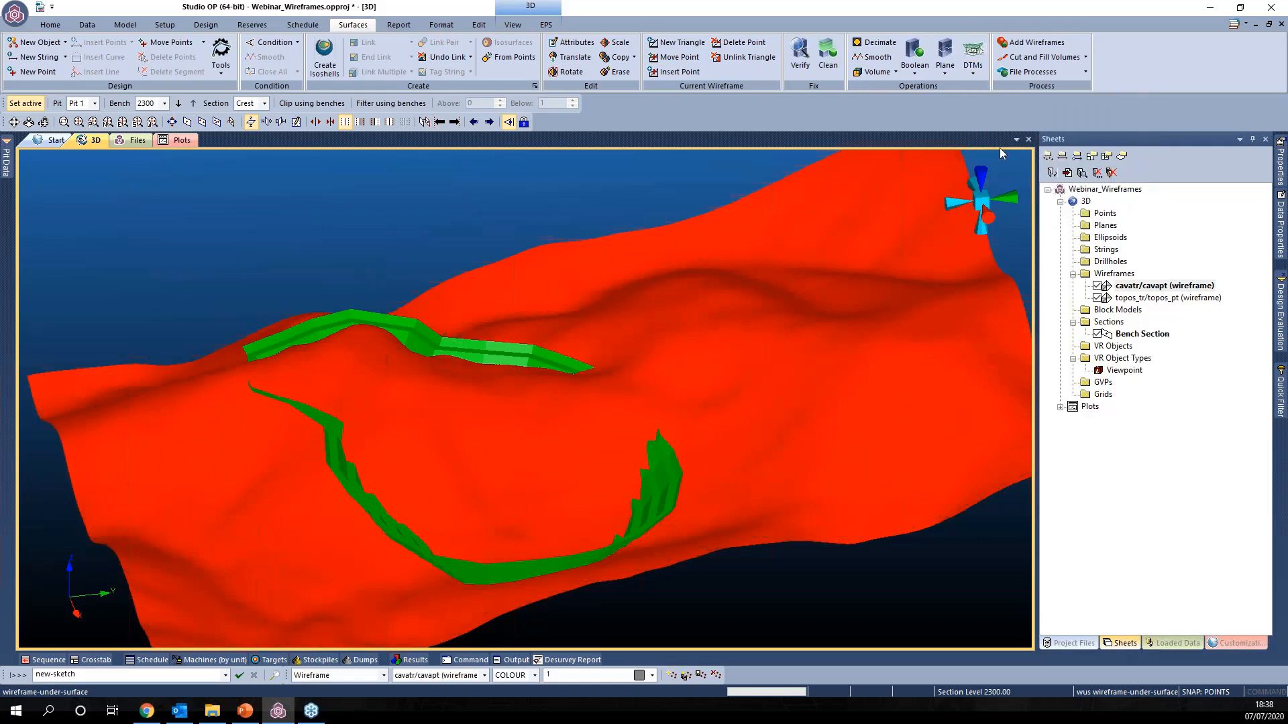
{"action": "left_click", "coordinate": [223, 43]}
{"action": "left_click", "coordinate": [226, 67]}
{"action": "left_click", "coordinate": [225, 69]}
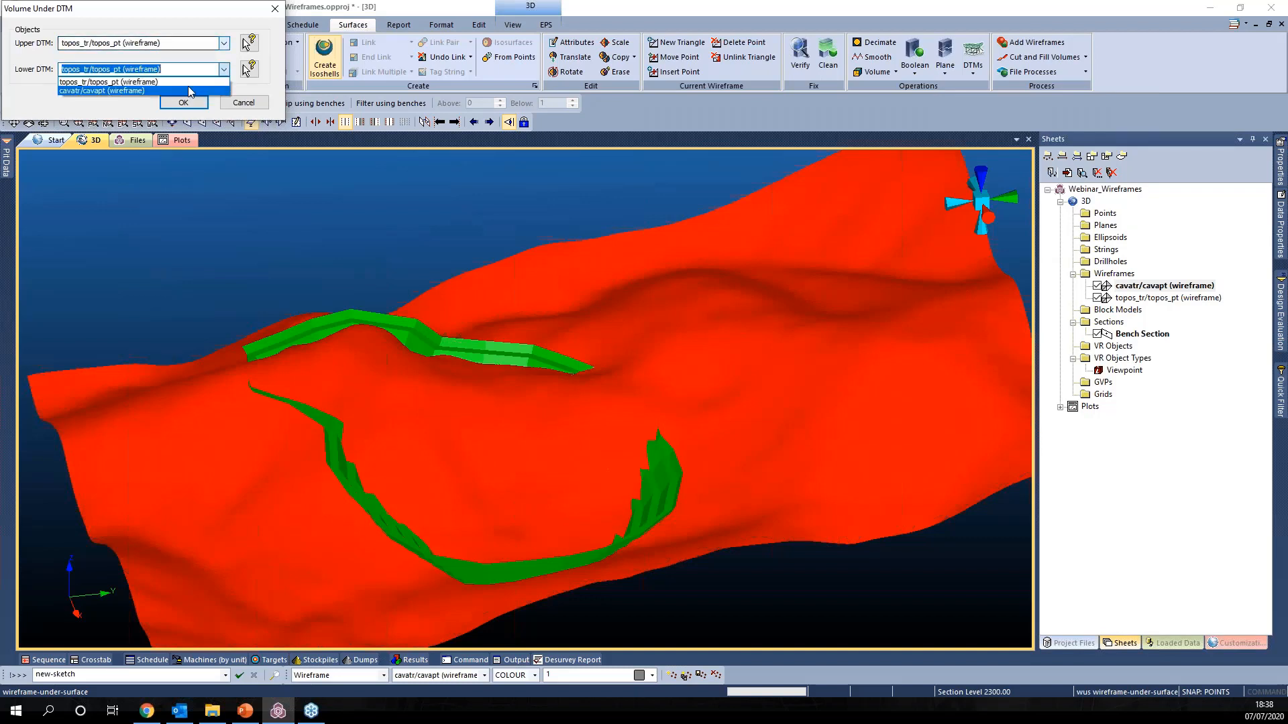
{"action": "left_click", "coordinate": [178, 90]}
{"action": "left_click", "coordinate": [182, 102]}
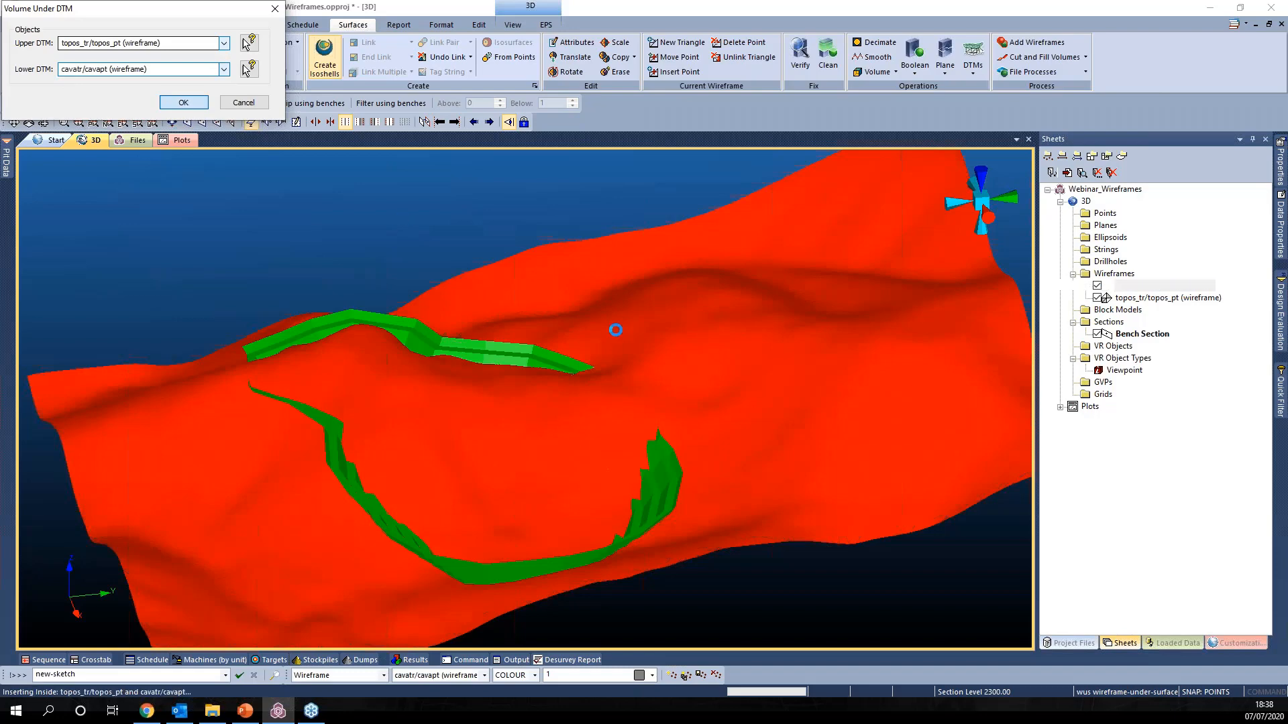
Step: Hide the cavatr/cavapt and topos_tr/topos_pt wireframes so only the solid between them is displayed
{"action": "left_click", "coordinate": [1097, 285]}
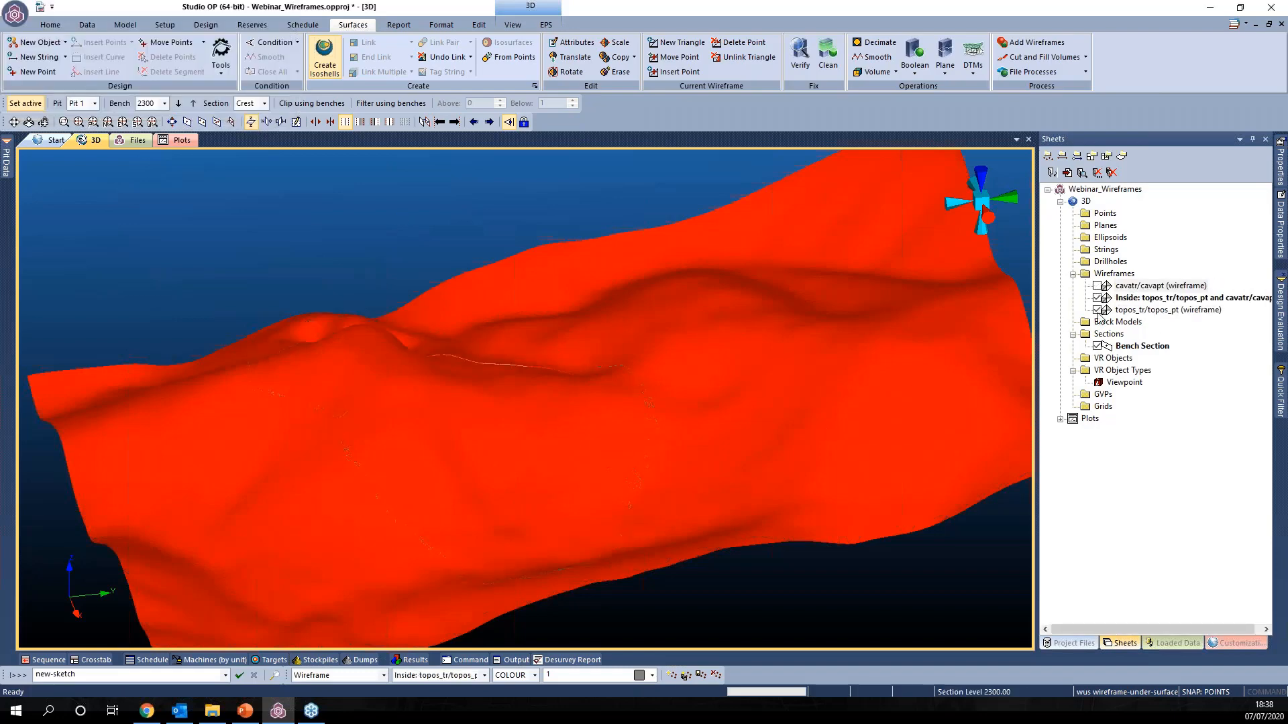
{"action": "left_click", "coordinate": [1097, 309]}
{"action": "left_click_drag", "start_coordinate": [703, 528], "coordinate": [470, 482]}
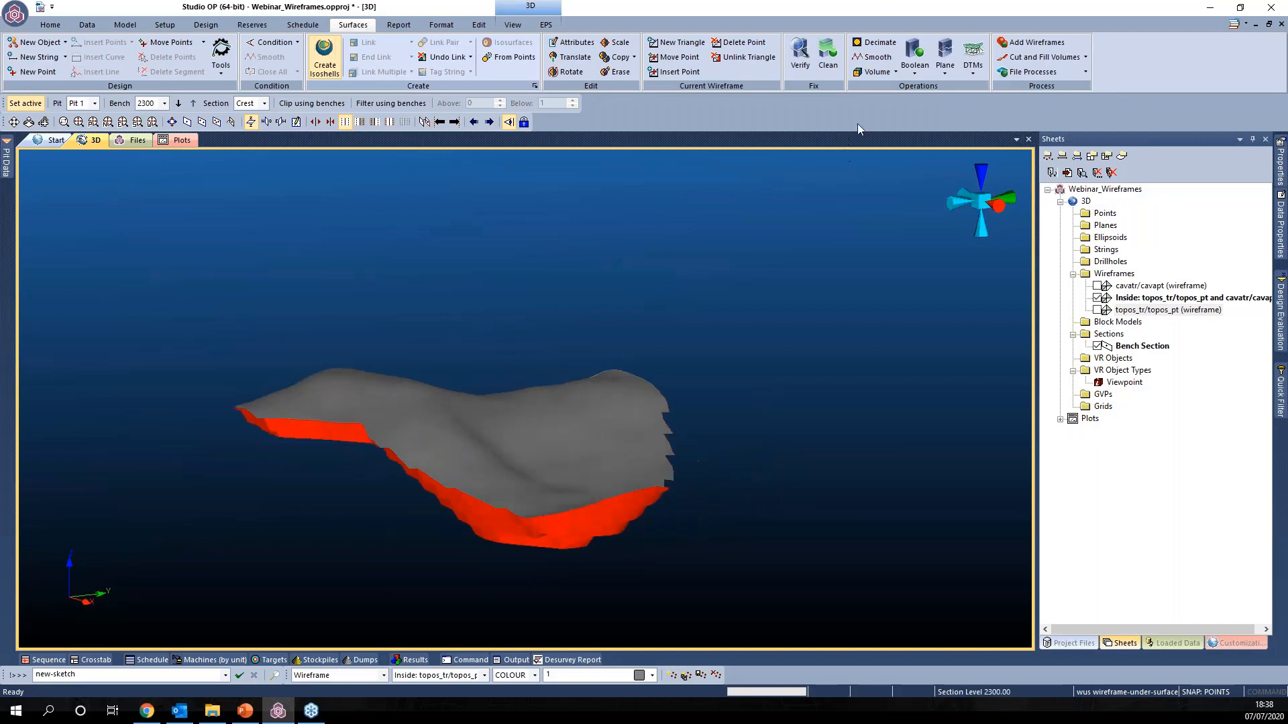
Step: Calculate the closed volume of the solid between topography and pit, using a density of 1
{"action": "left_click", "coordinate": [875, 71]}
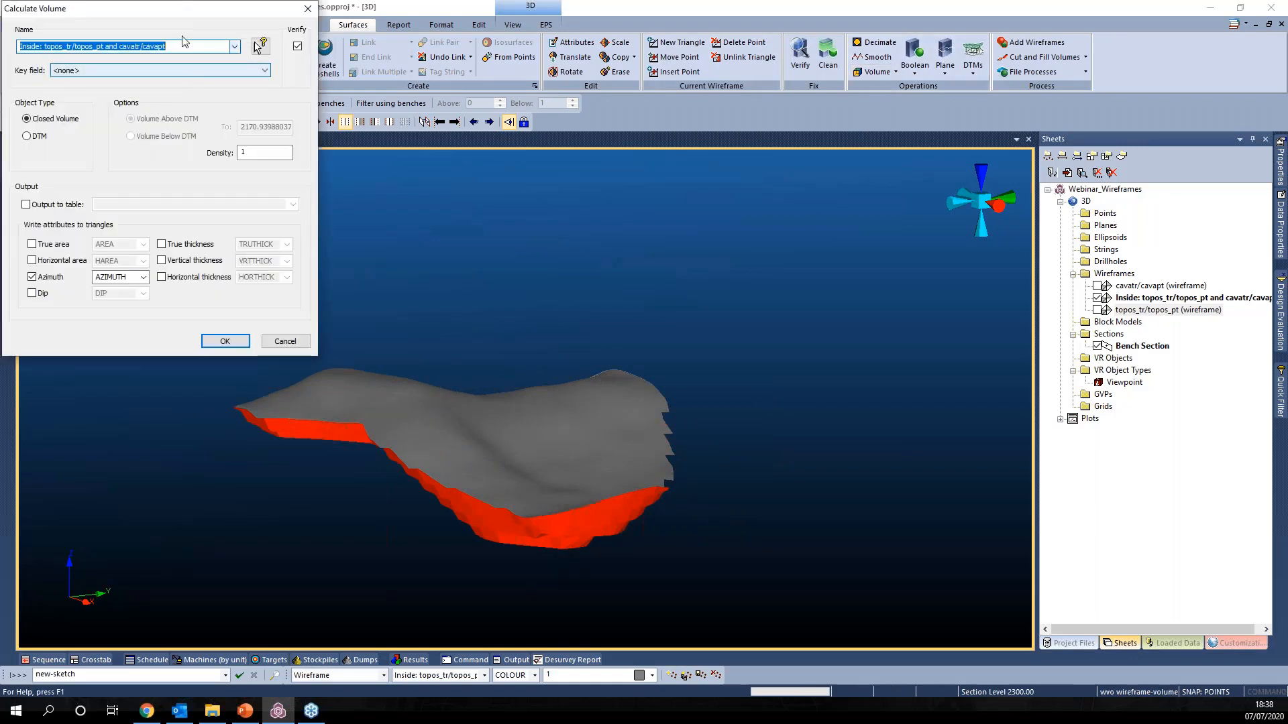
{"action": "left_click", "coordinate": [225, 340]}
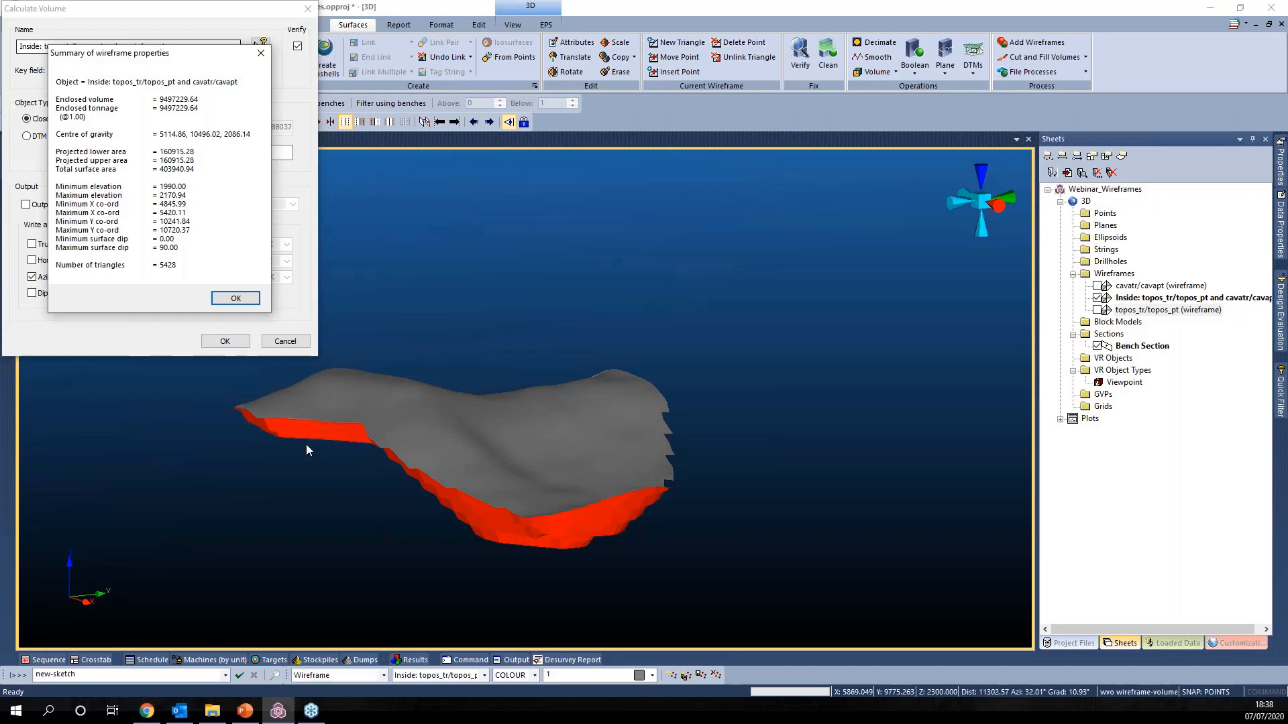
{"action": "left_click", "coordinate": [236, 298]}
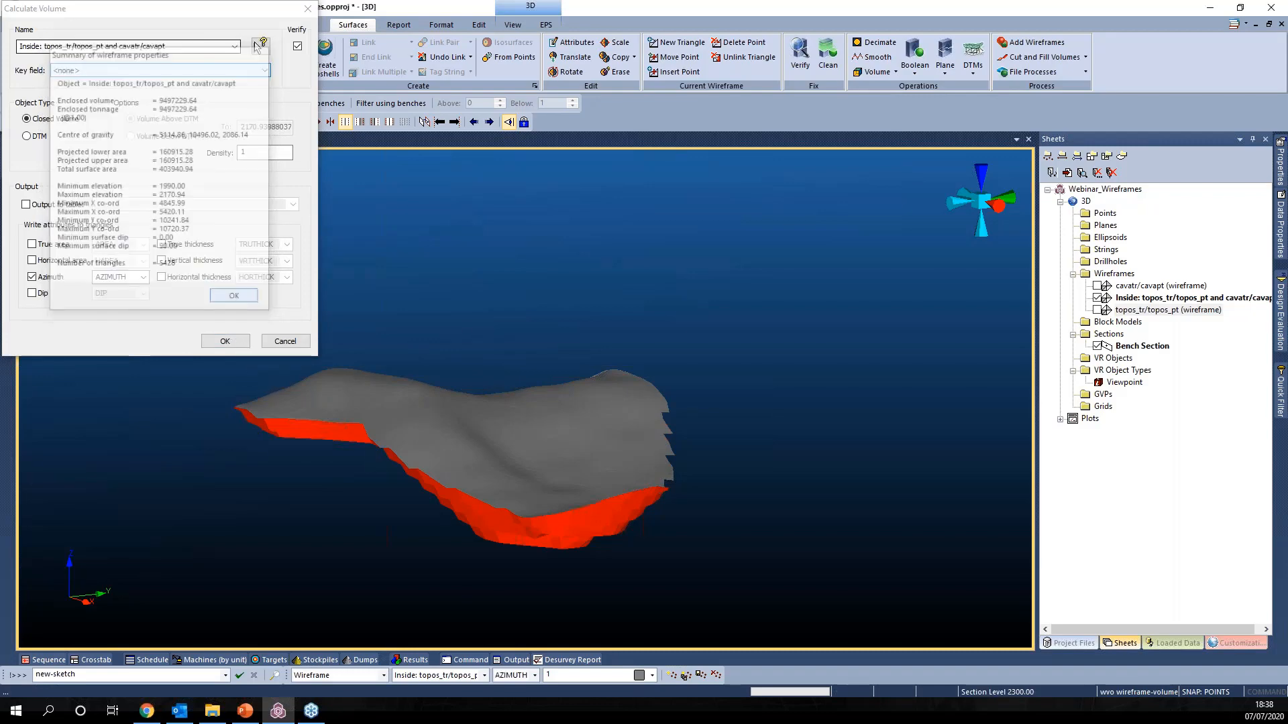
Step: Delete the solid between topography and pit, unloading its data
{"action": "left_click", "coordinate": [1142, 302]}
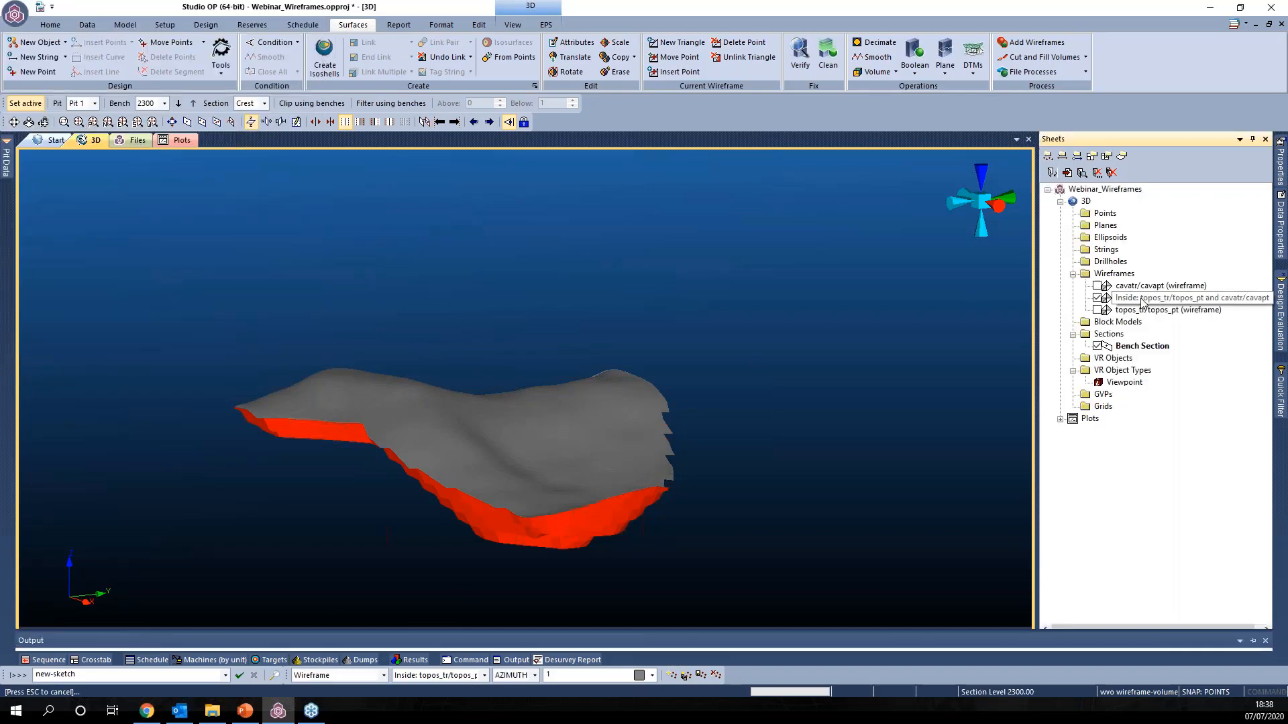
{"action": "key", "text": "Delete"}
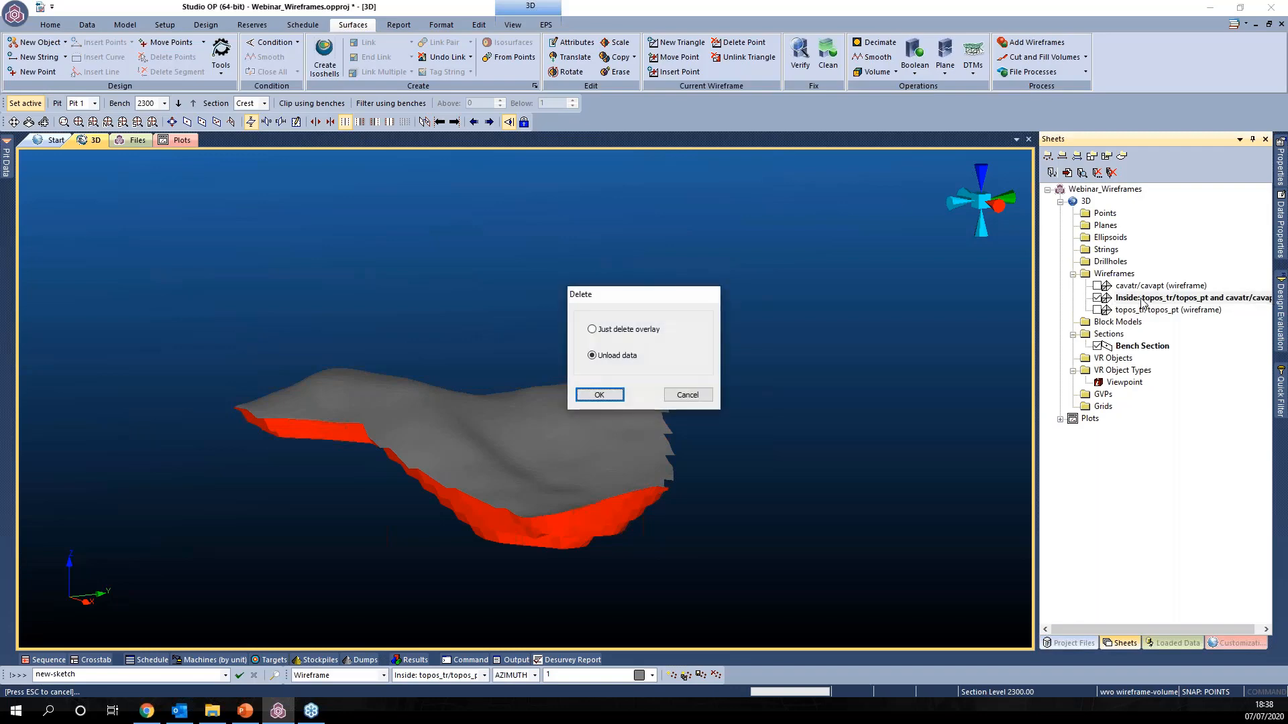
{"action": "key", "text": "Return"}
Step: Display the cavatr/cavapt and topos_tr/topos_pt wireframes together again
{"action": "left_click", "coordinate": [1097, 286]}
{"action": "left_click", "coordinate": [1097, 298]}
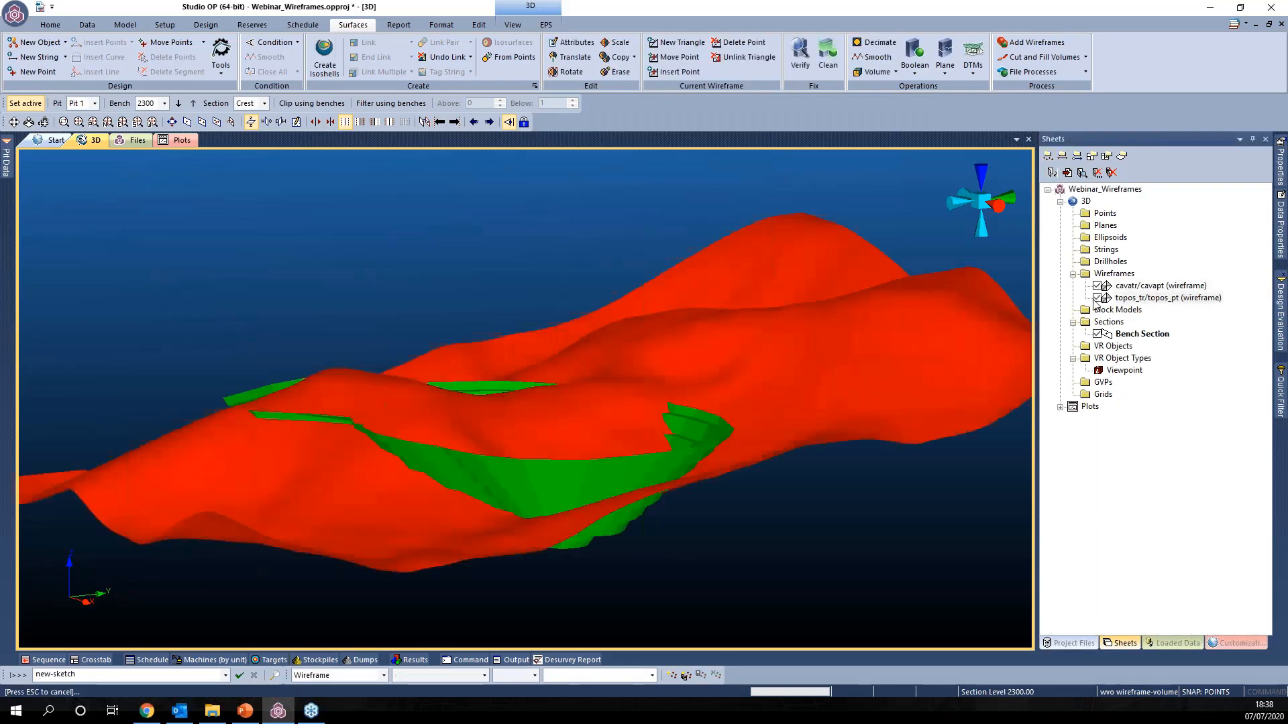
{"action": "left_click_drag", "start_coordinate": [772, 377], "coordinate": [668, 462], "text": "shift"}
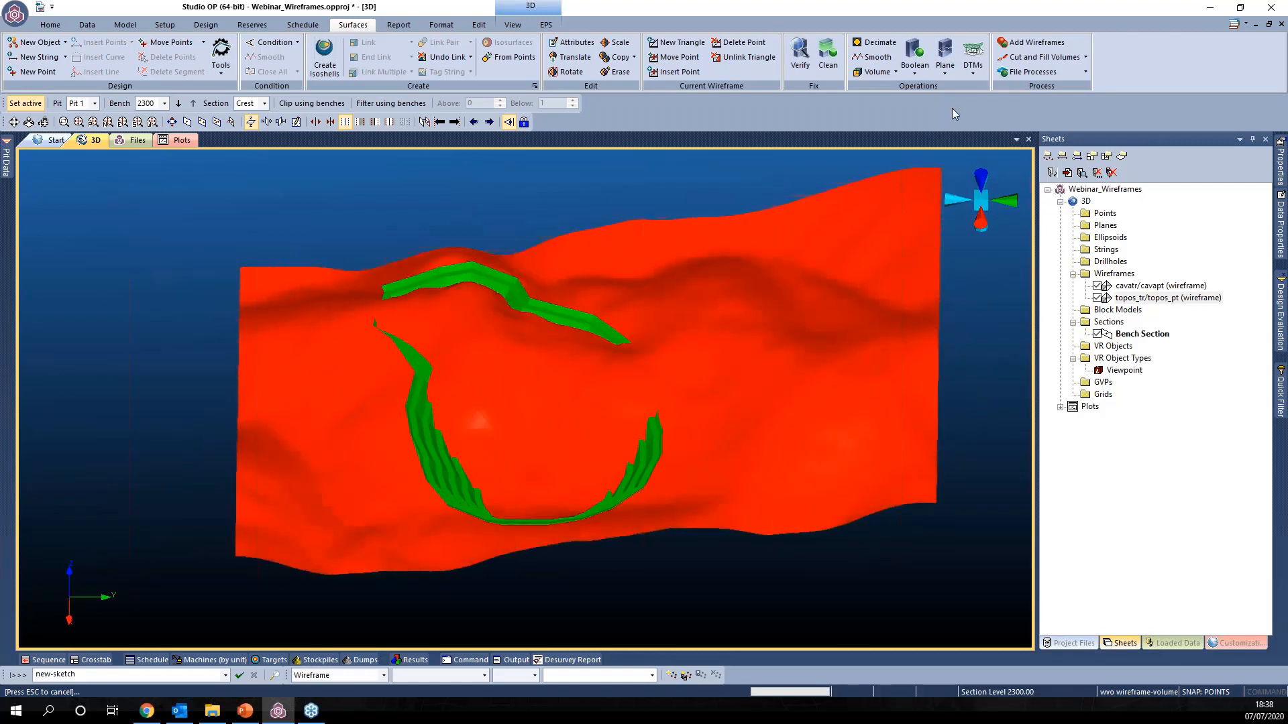
Step: Hide the cavatr/cavapt wireframe and grid topos_tr/topos_pt into a new Grid Points object with custom X and Y spacing
{"action": "left_click", "coordinate": [979, 74]}
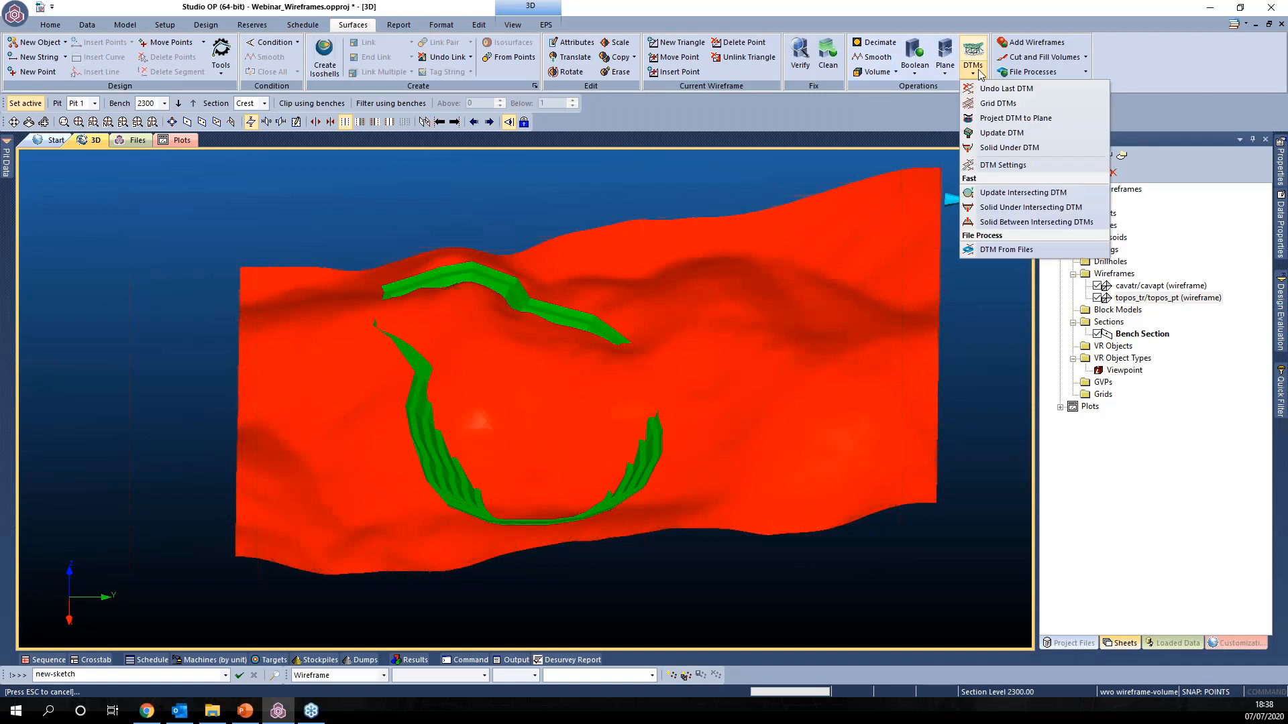
{"action": "left_click", "coordinate": [1098, 286]}
{"action": "left_click", "coordinate": [973, 64]}
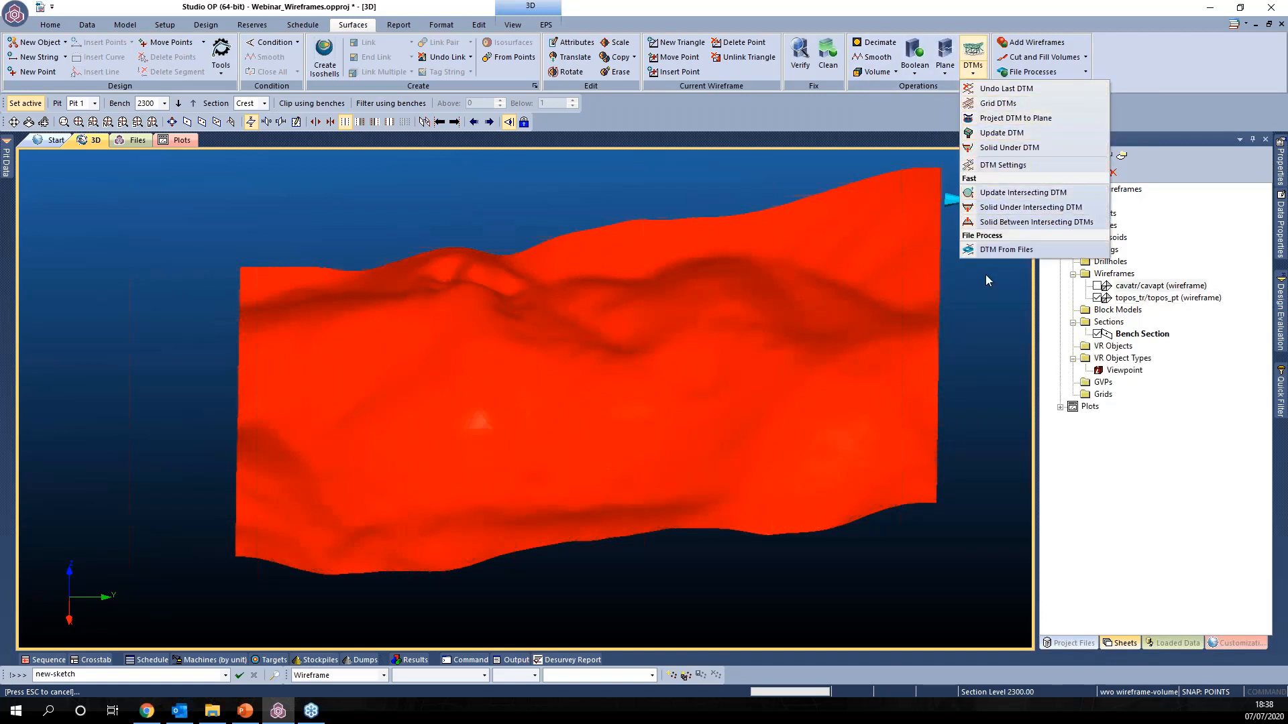
{"action": "left_click", "coordinate": [1017, 106]}
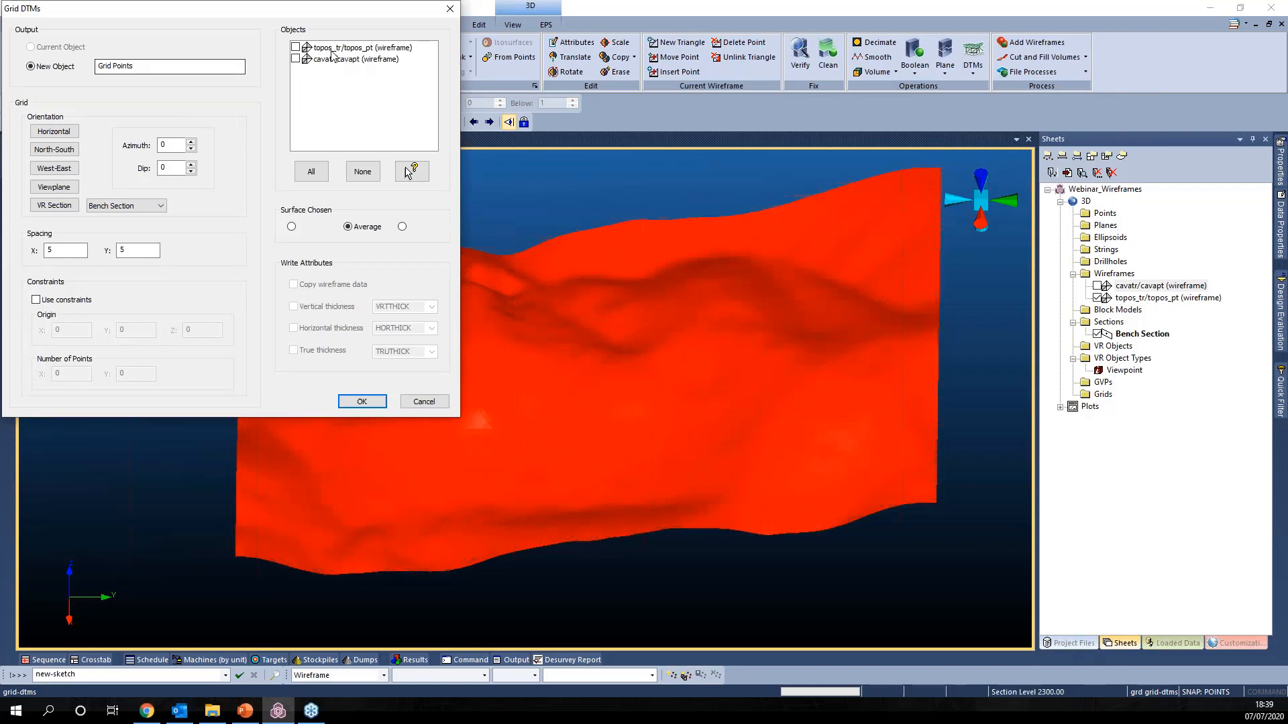
{"action": "left_click_drag", "start_coordinate": [66, 250], "coordinate": [8, 254]}
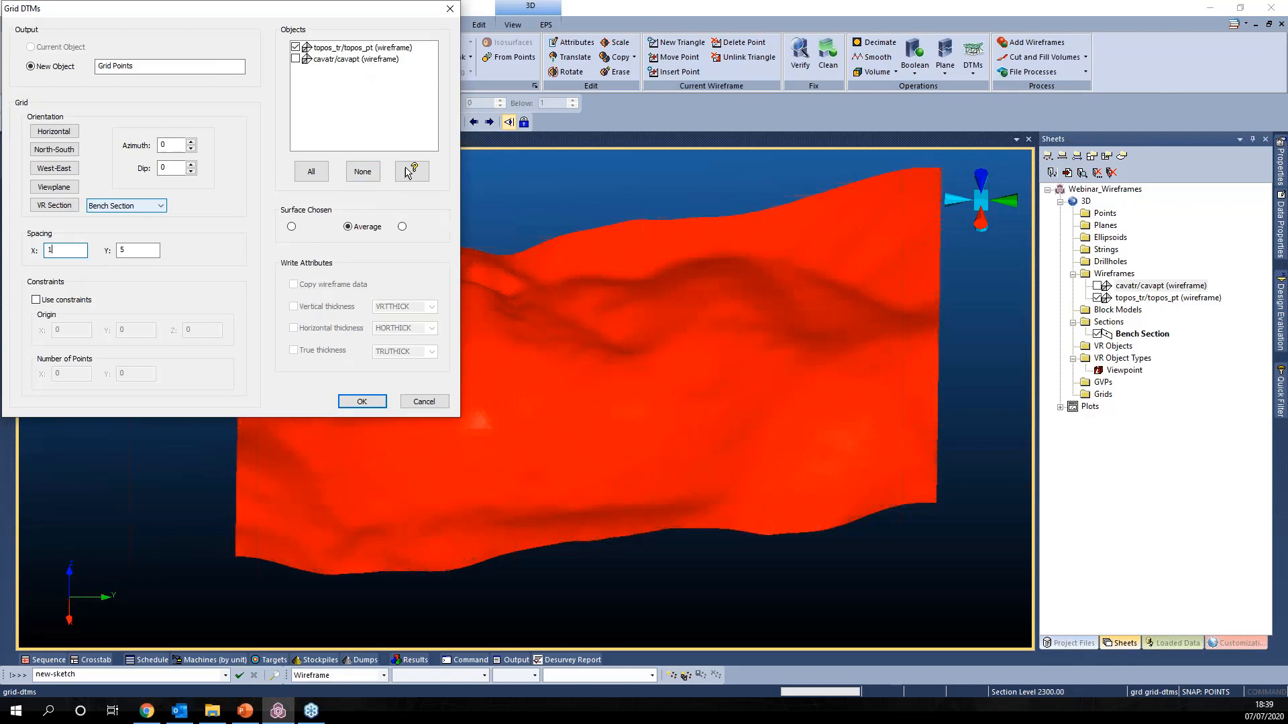
{"action": "double_click", "coordinate": [129, 248]}
{"action": "left_click", "coordinate": [362, 401]}
Step: Set the symbol color of the Grid Points object to fixed blue
{"action": "left_click_drag", "start_coordinate": [549, 461], "coordinate": [653, 464], "text": "shift"}
{"action": "double_click", "coordinate": [1138, 224]}
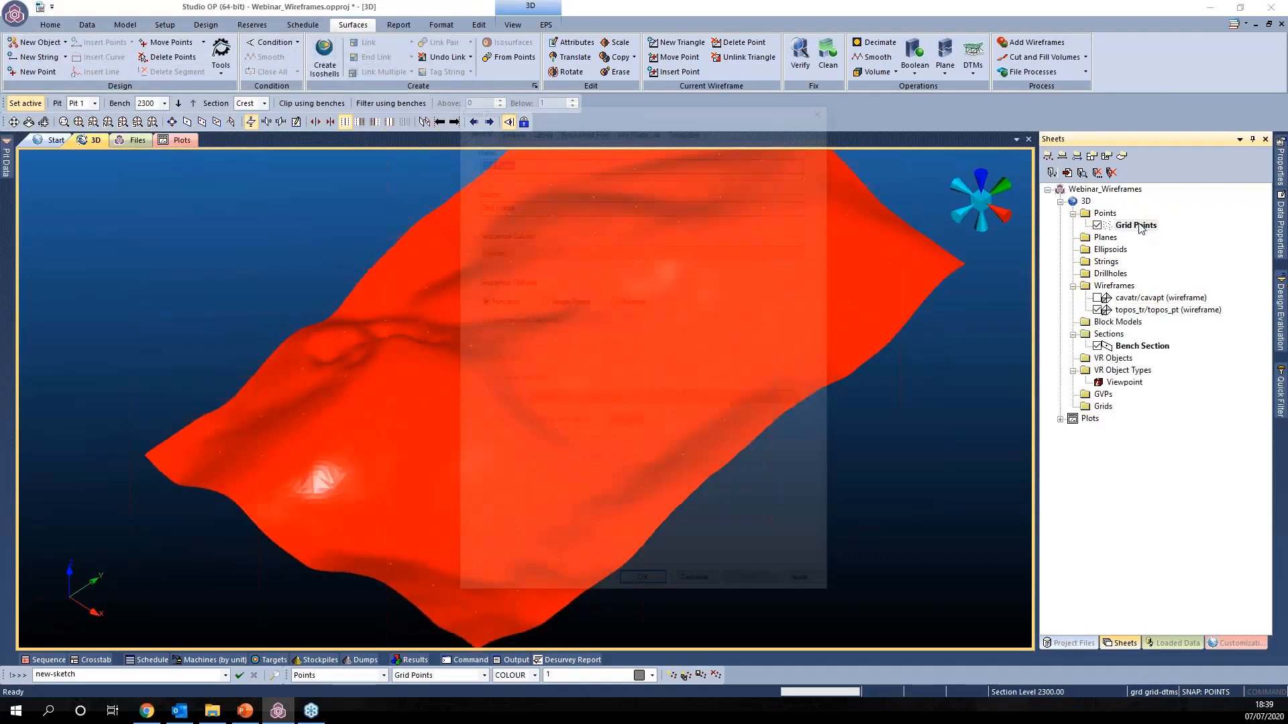
{"action": "left_click", "coordinate": [507, 126]}
{"action": "left_click", "coordinate": [492, 419]}
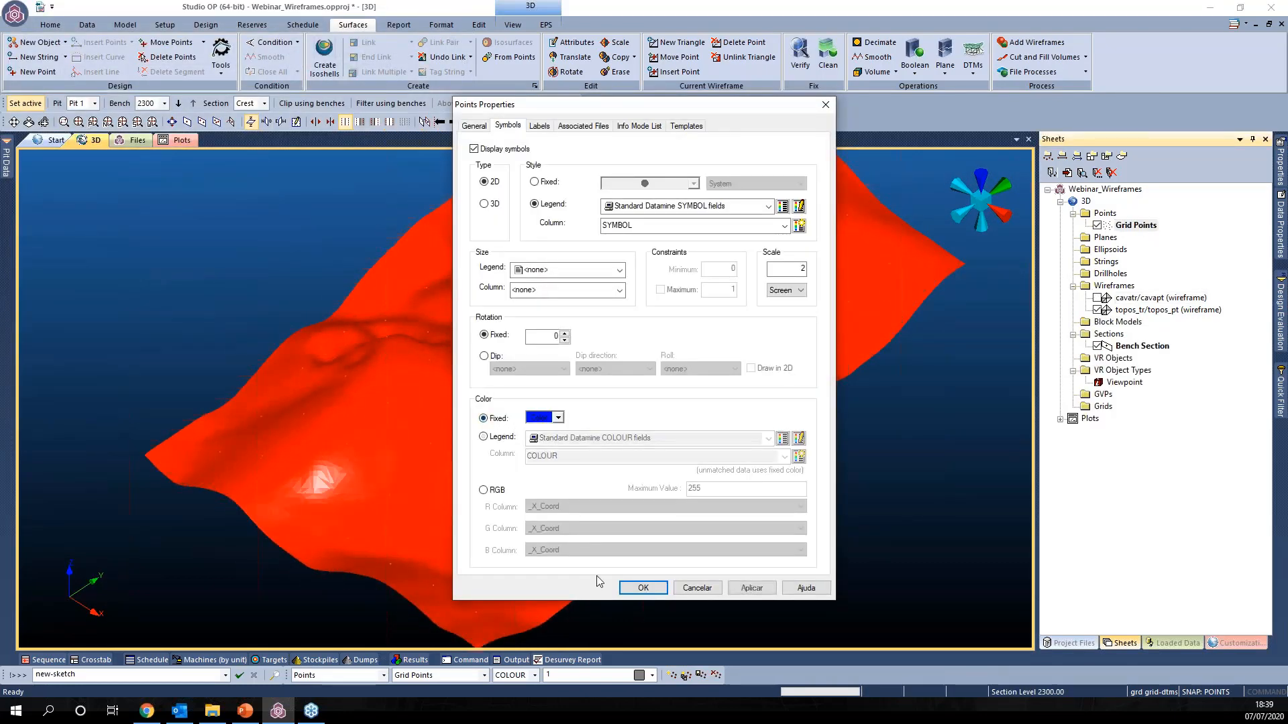
{"action": "left_click", "coordinate": [643, 587]}
Step: Switch to plan view and turn off the shiny surface option of the topos_tr/topos_pt wireframe
{"action": "mouse_move", "coordinate": [669, 458]}
{"action": "left_mouse_down", "text": "shift"}
{"action": "mouse_move", "coordinate": [463, 454]}
{"action": "mouse_move", "coordinate": [497, 440]}
{"action": "mouse_move", "coordinate": [500, 411]}
{"action": "mouse_move", "coordinate": [653, 407]}
{"action": "mouse_move", "coordinate": [503, 422]}
{"action": "mouse_move", "coordinate": [359, 304]}
{"action": "mouse_move", "coordinate": [690, 534]}
{"action": "mouse_move", "coordinate": [729, 445]}
{"action": "mouse_move", "coordinate": [708, 454]}
{"action": "left_mouse_up", "text": "shift"}
{"action": "left_click", "coordinate": [802, 483]}
{"action": "scroll", "coordinate": [708, 454], "scroll_direction": "up", "scroll_amount": 2}
{"action": "left_click", "coordinate": [94, 124]}
{"action": "double_click", "coordinate": [709, 455]}
{"action": "left_click", "coordinate": [859, 469]}
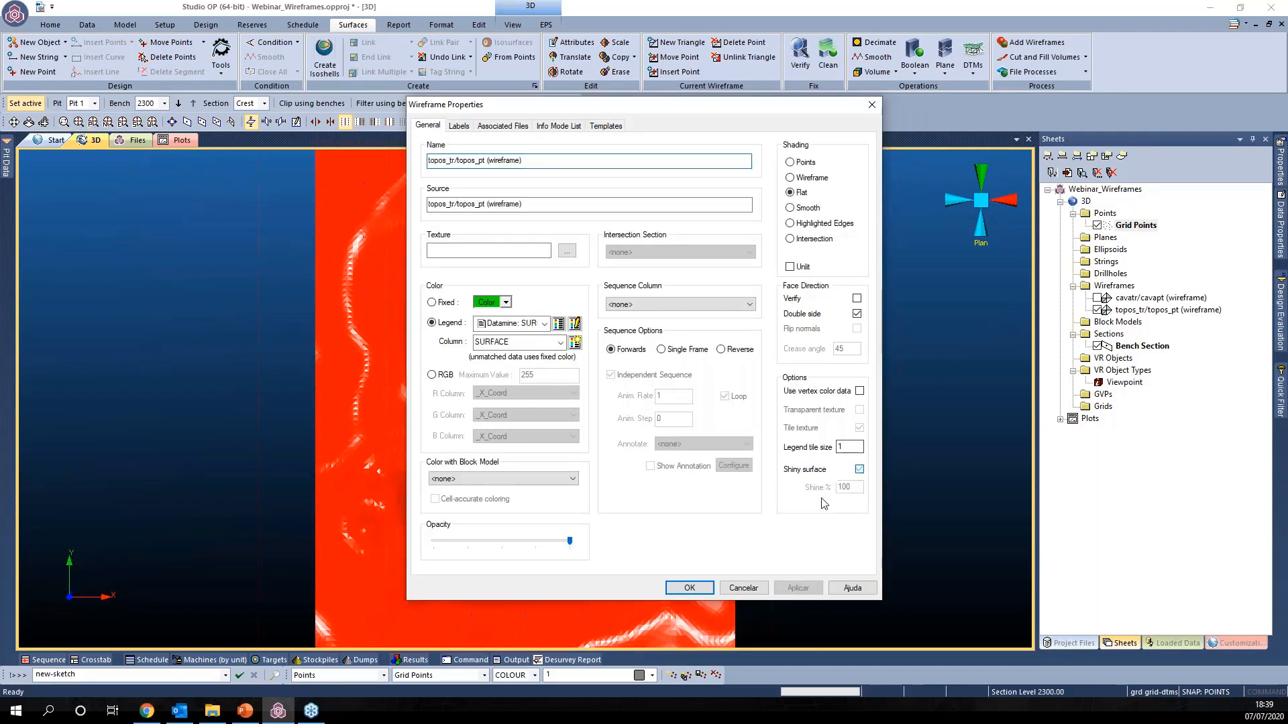
{"action": "left_click", "coordinate": [690, 587]}
{"action": "scroll", "coordinate": [657, 461], "scroll_direction": "down", "scroll_amount": 2}
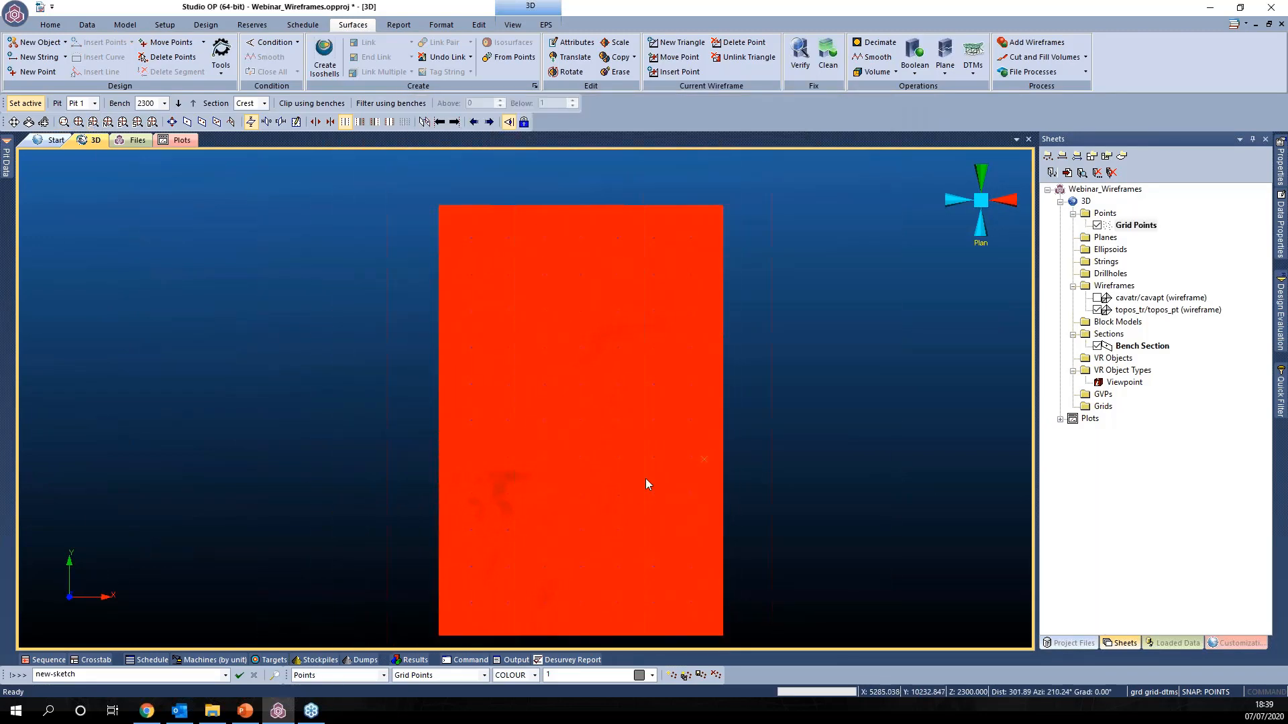
{"action": "left_click_drag", "start_coordinate": [399, 189], "coordinate": [749, 626]}
{"action": "left_click_drag", "start_coordinate": [402, 212], "coordinate": [727, 622]}
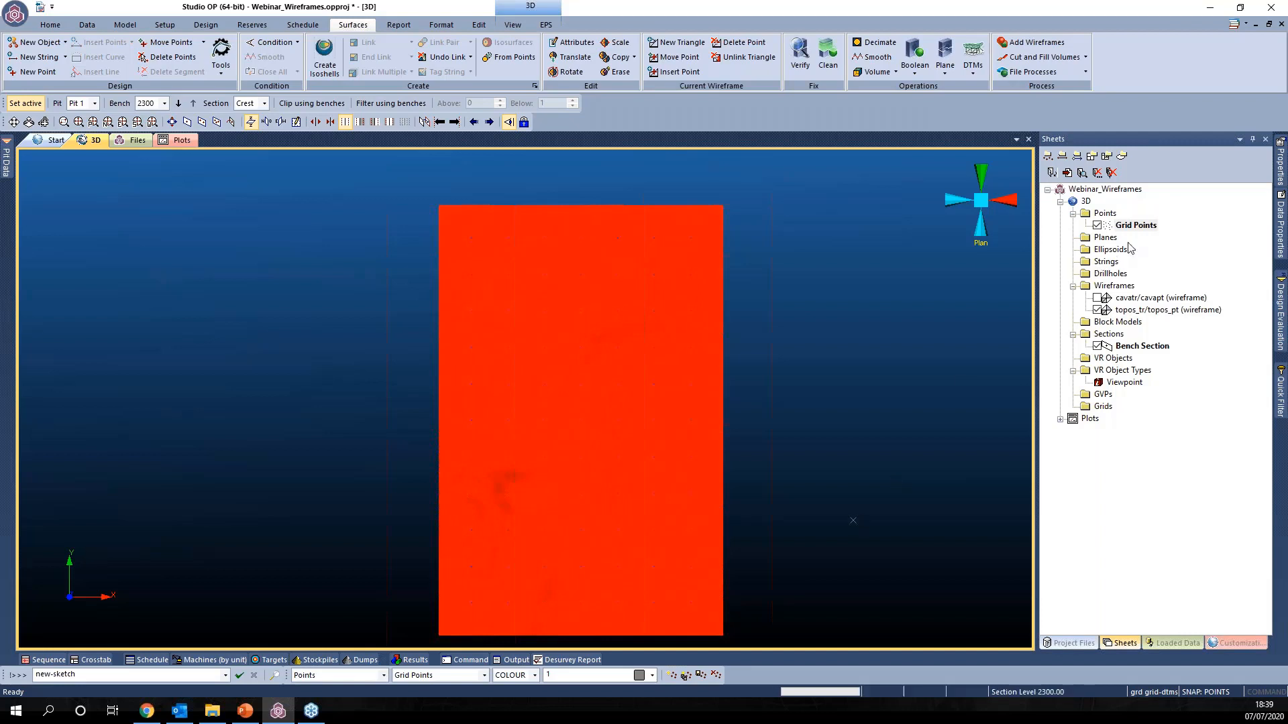
Step: Delete the Grid Points object, unloading its data
{"action": "left_click", "coordinate": [1145, 227]}
{"action": "key", "text": "Delete"}
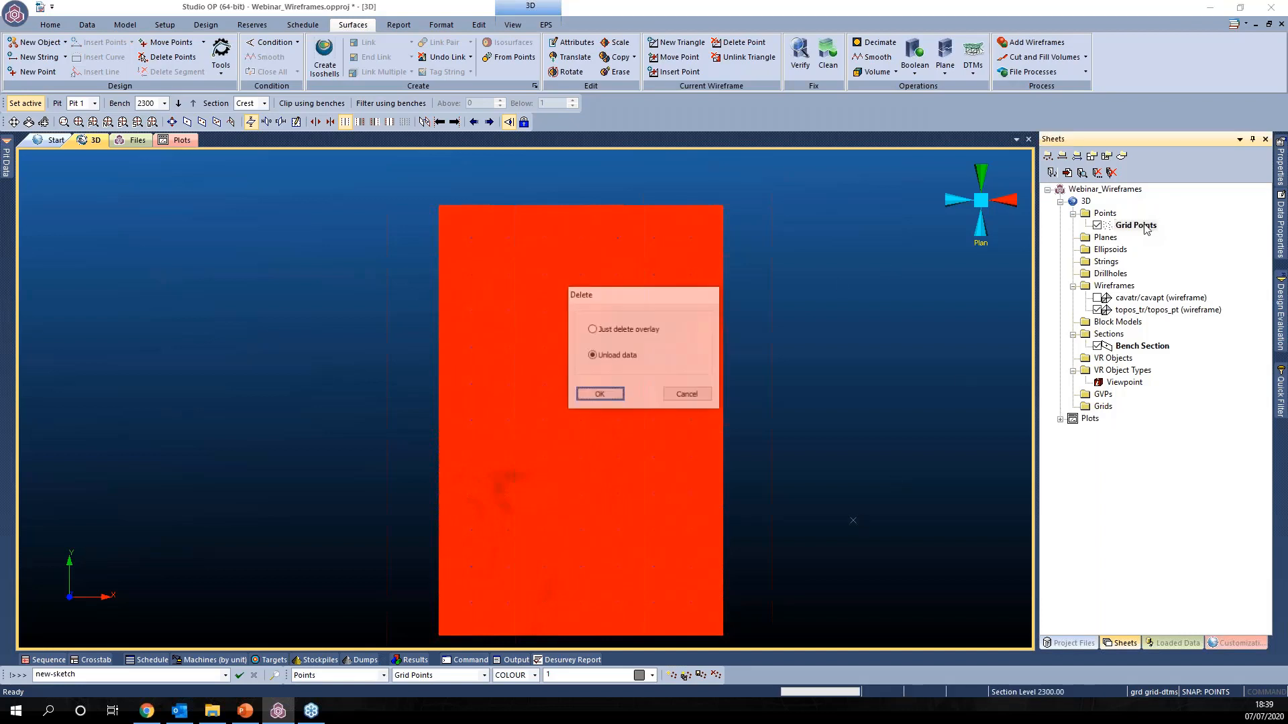
{"action": "key", "text": "Return"}
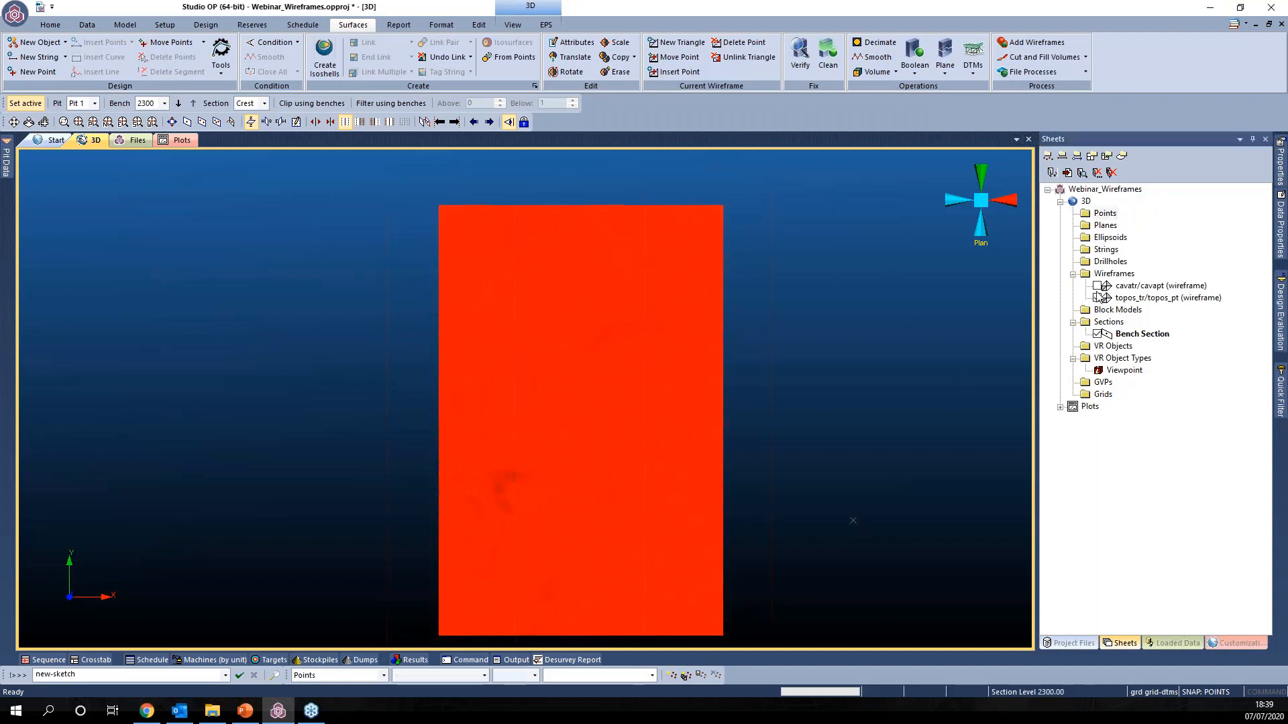
Step: Show the cavatr/cavapt pit wireframe together with the topography and reload the pit's data
{"action": "mouse_move", "coordinate": [815, 518]}
{"action": "left_mouse_down"}
{"action": "mouse_move", "coordinate": [663, 430]}
{"action": "mouse_move", "coordinate": [736, 452]}
{"action": "mouse_move", "coordinate": [712, 433]}
{"action": "left_mouse_up"}
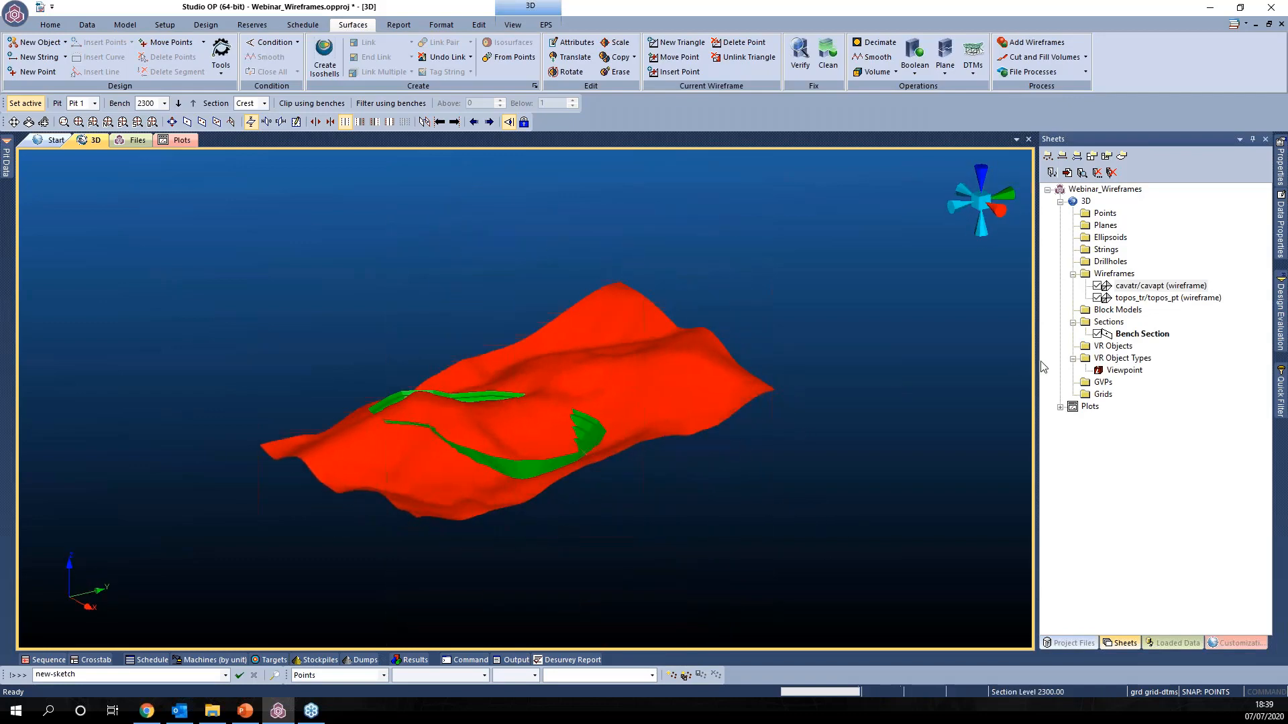
{"action": "right_click", "coordinate": [1138, 289]}
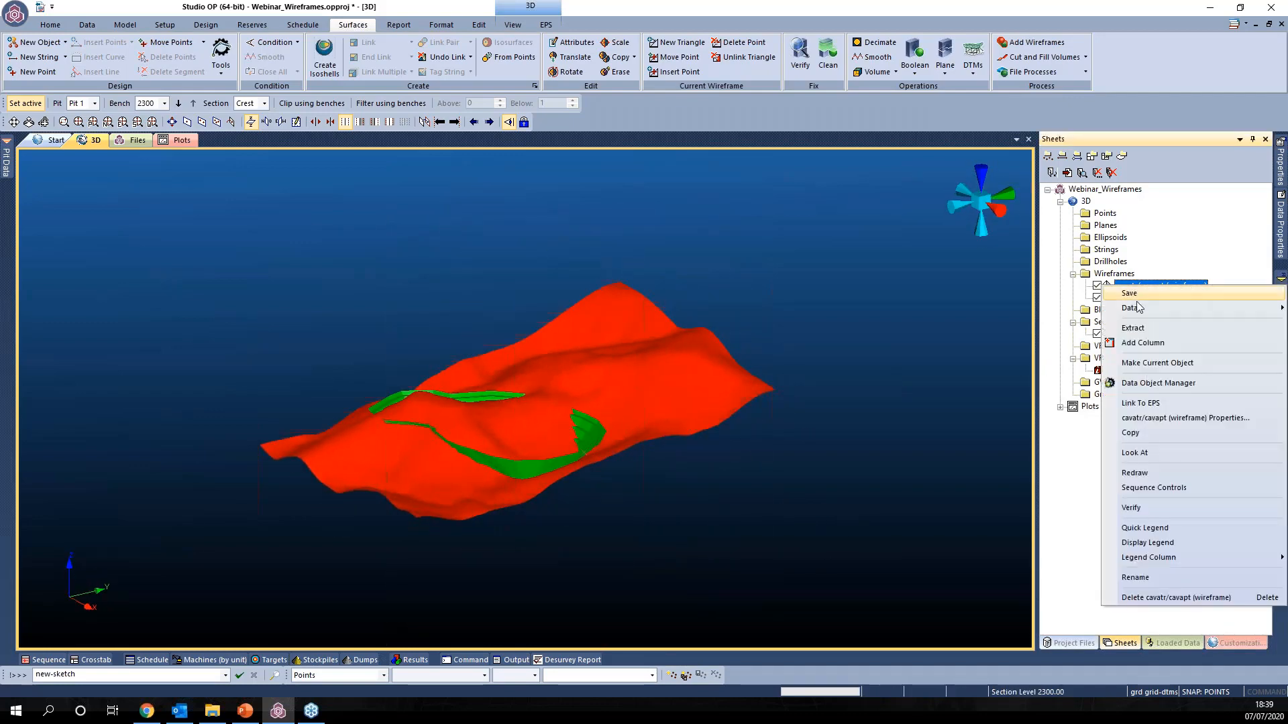
{"action": "mouse_move", "coordinate": [1140, 308]}
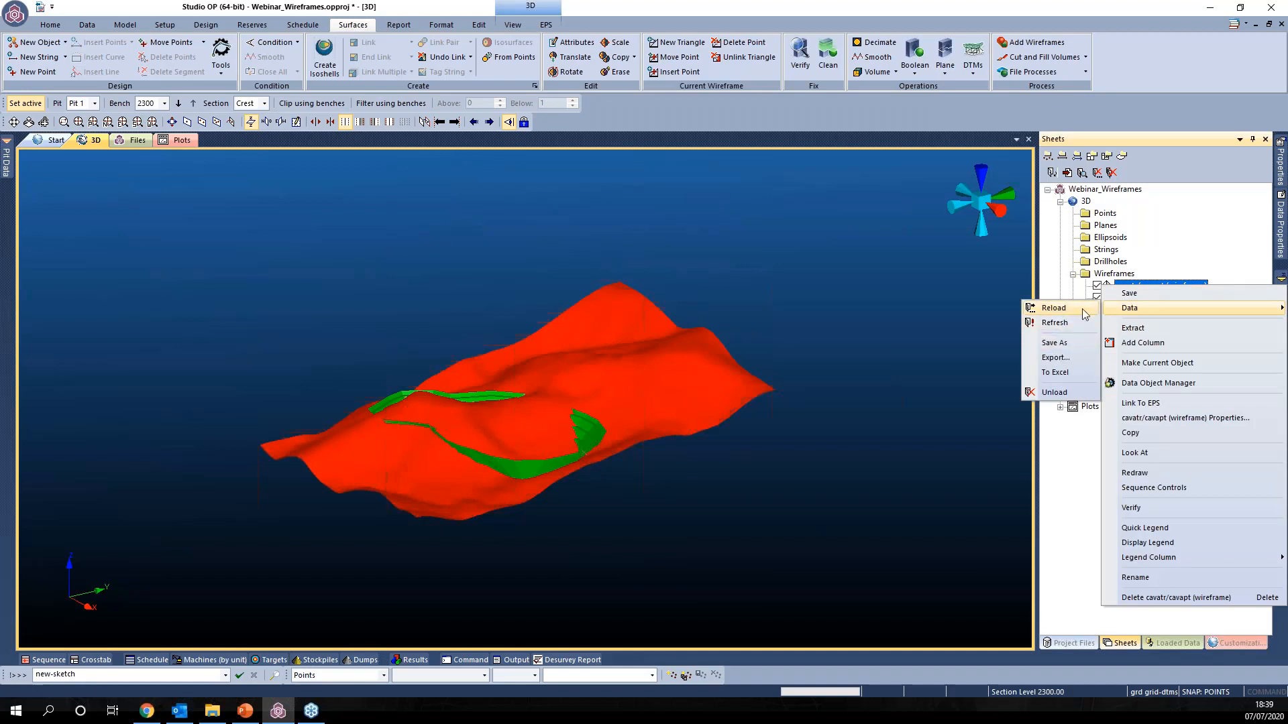
{"action": "left_click", "coordinate": [1052, 308]}
{"action": "left_click", "coordinate": [687, 382]}
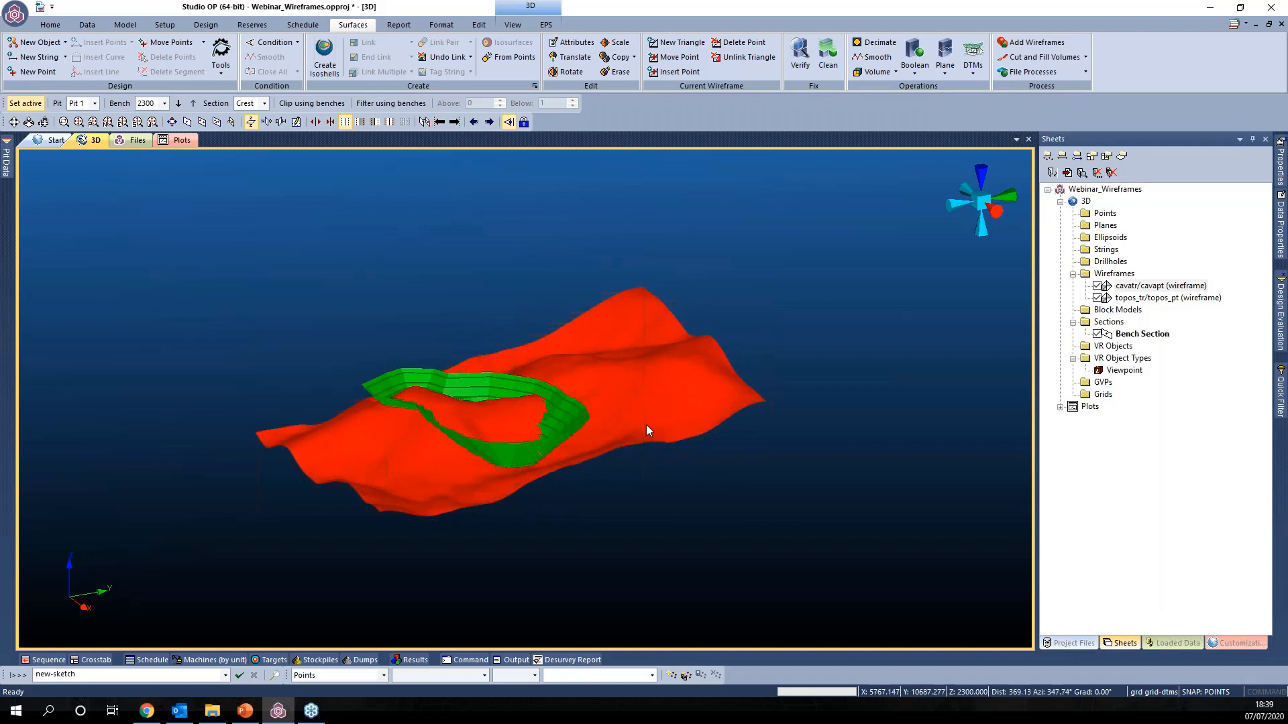
Step: In plan view, hide the cavatr/cavapt wireframe and digitize a closed, roughly circular string overlapping the topography's eastern edge
{"action": "left_click", "coordinate": [945, 67]}
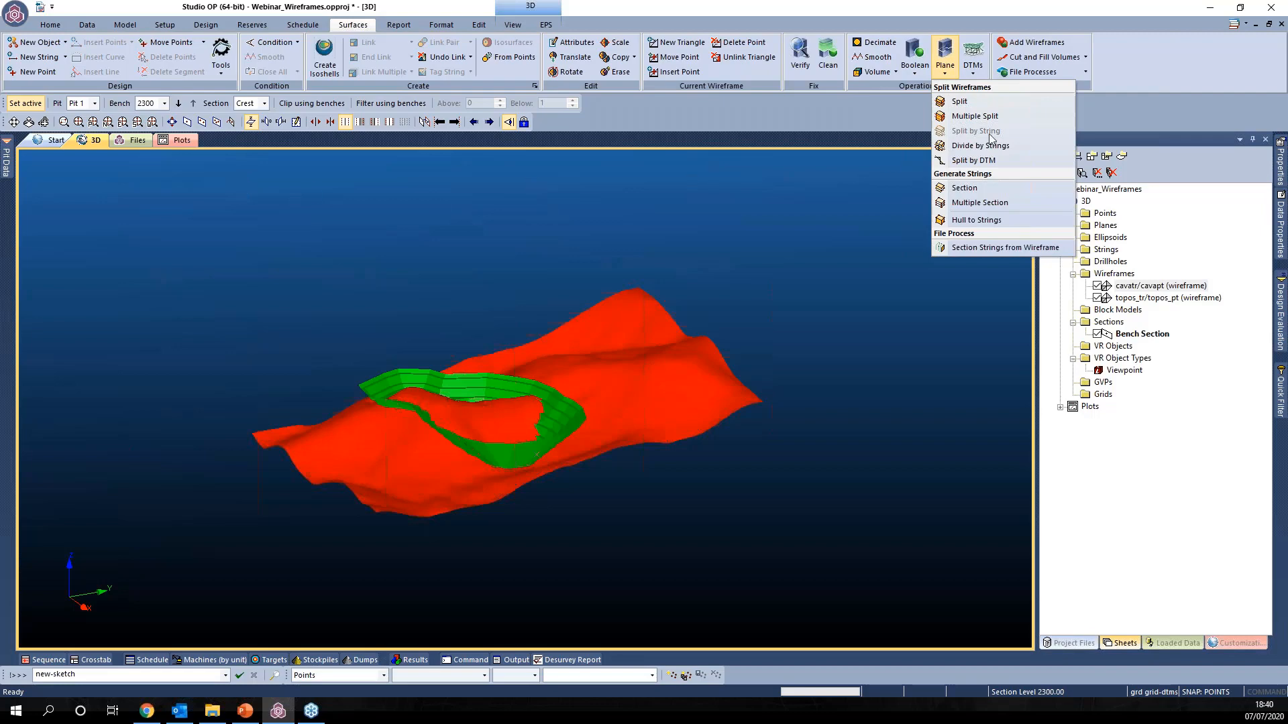
{"action": "left_click", "coordinate": [93, 123]}
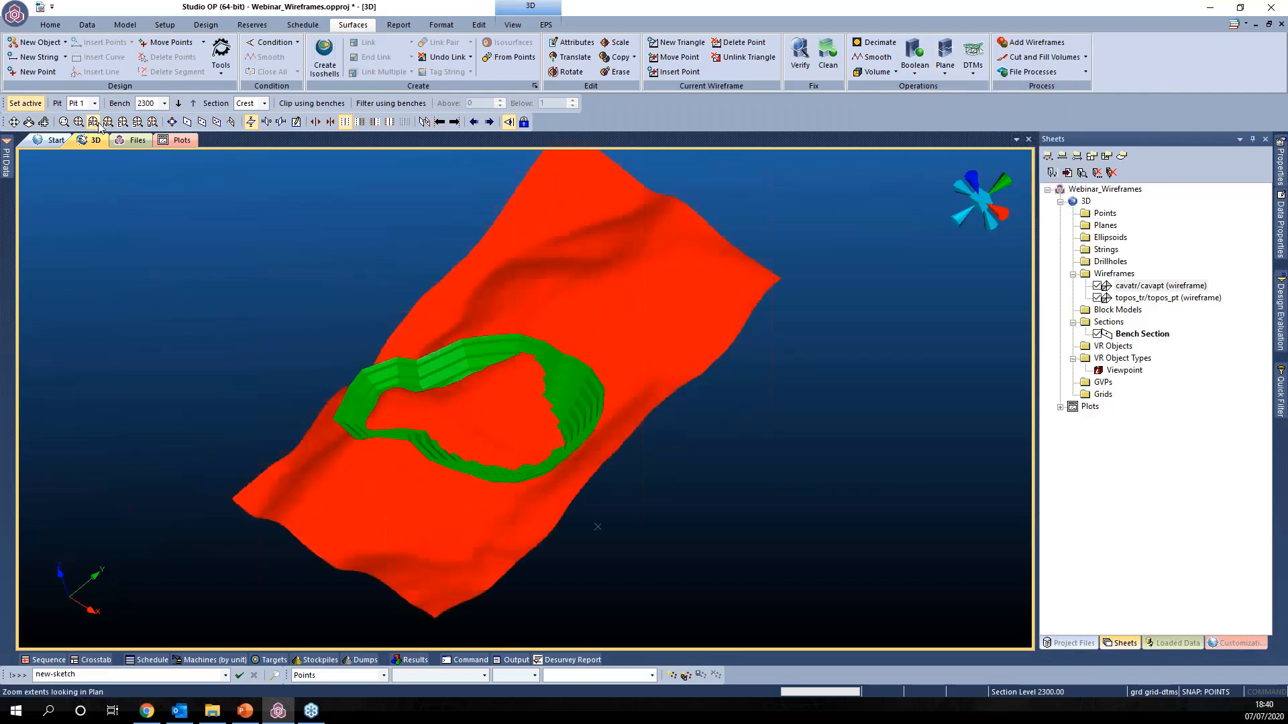
{"action": "left_click", "coordinate": [762, 386]}
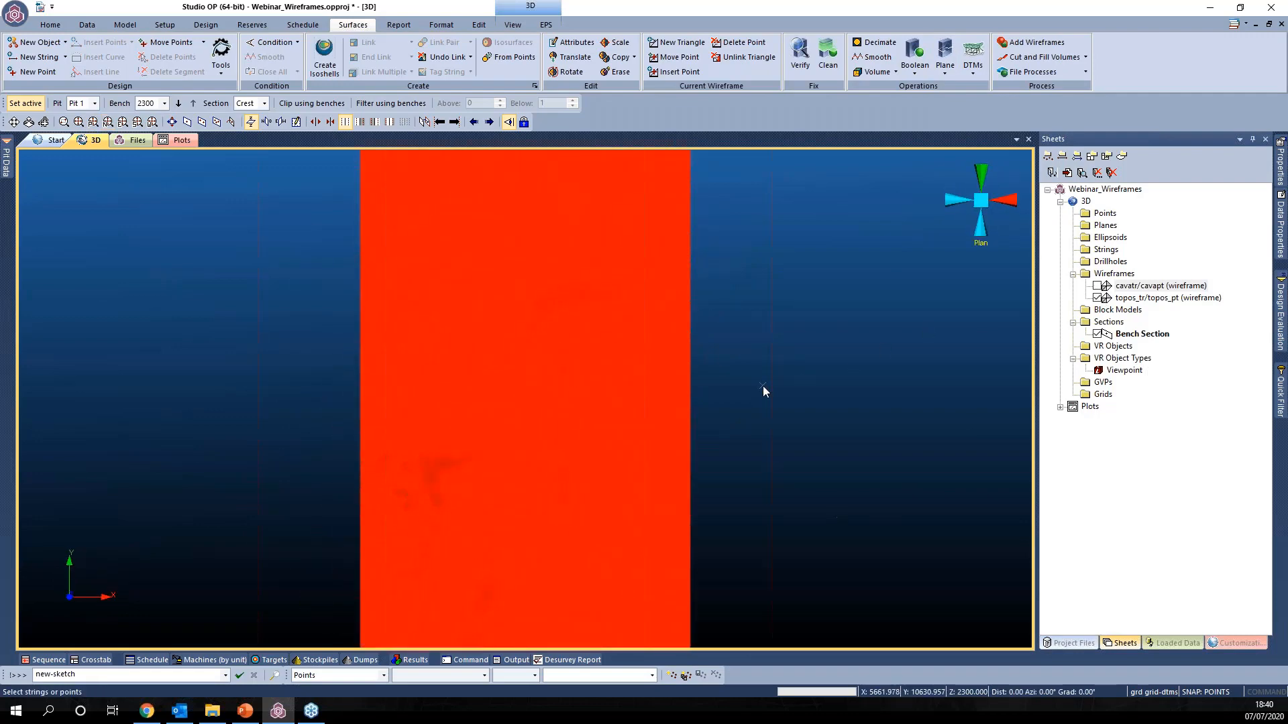
{"action": "key", "text": "n"}
{"action": "key", "text": "s"}
{"action": "left_click", "coordinate": [786, 350]}
{"action": "left_click", "coordinate": [726, 305]}
{"action": "left_click", "coordinate": [660, 310]}
{"action": "left_click", "coordinate": [612, 330]}
{"action": "left_click", "coordinate": [566, 375]}
{"action": "left_click", "coordinate": [555, 467]}
{"action": "left_click", "coordinate": [588, 532]}
{"action": "left_click", "coordinate": [647, 555]}
{"action": "left_click", "coordinate": [705, 560]}
{"action": "left_click", "coordinate": [769, 541]}
{"action": "left_click", "coordinate": [808, 507]}
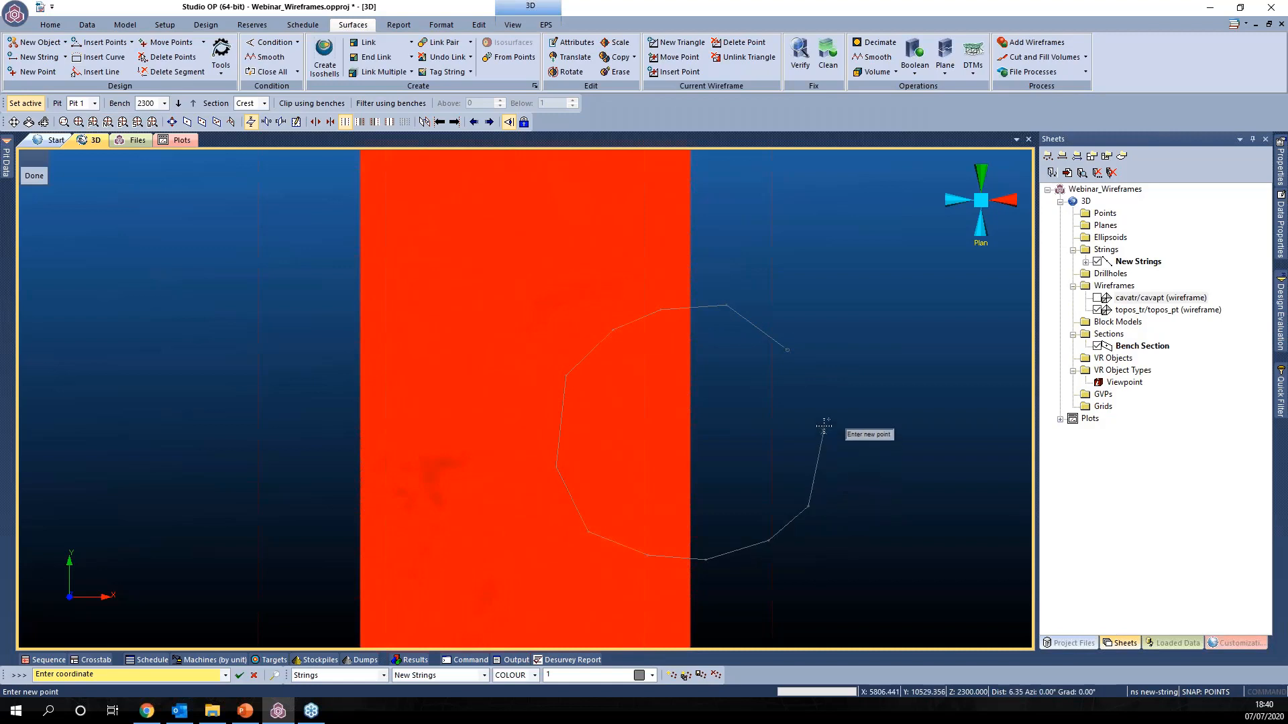
{"action": "left_click", "coordinate": [807, 384]}
{"action": "key", "text": "c"}
{"action": "key", "text": "l"}
{"action": "key", "text": "o"}
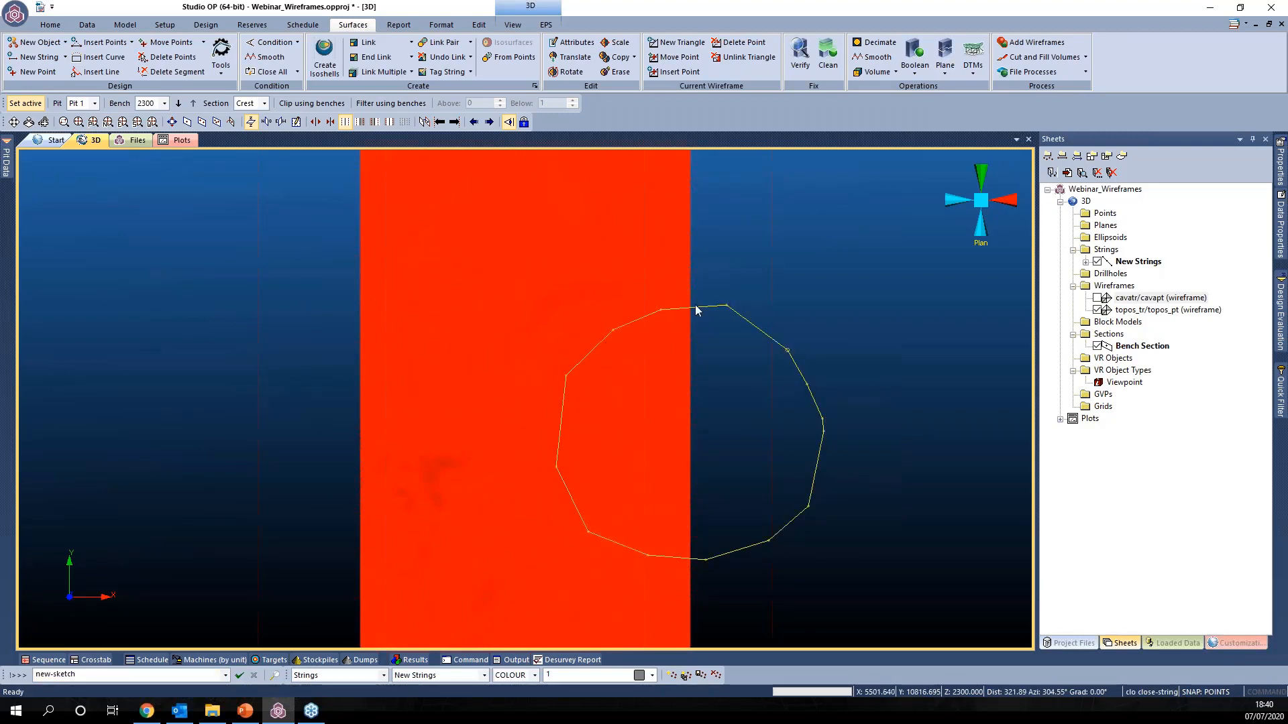
Step: Split the topos_tr/topos_pt wireframe by the closed string using Split by String
{"action": "left_click", "coordinate": [944, 64]}
{"action": "left_click", "coordinate": [977, 131]}
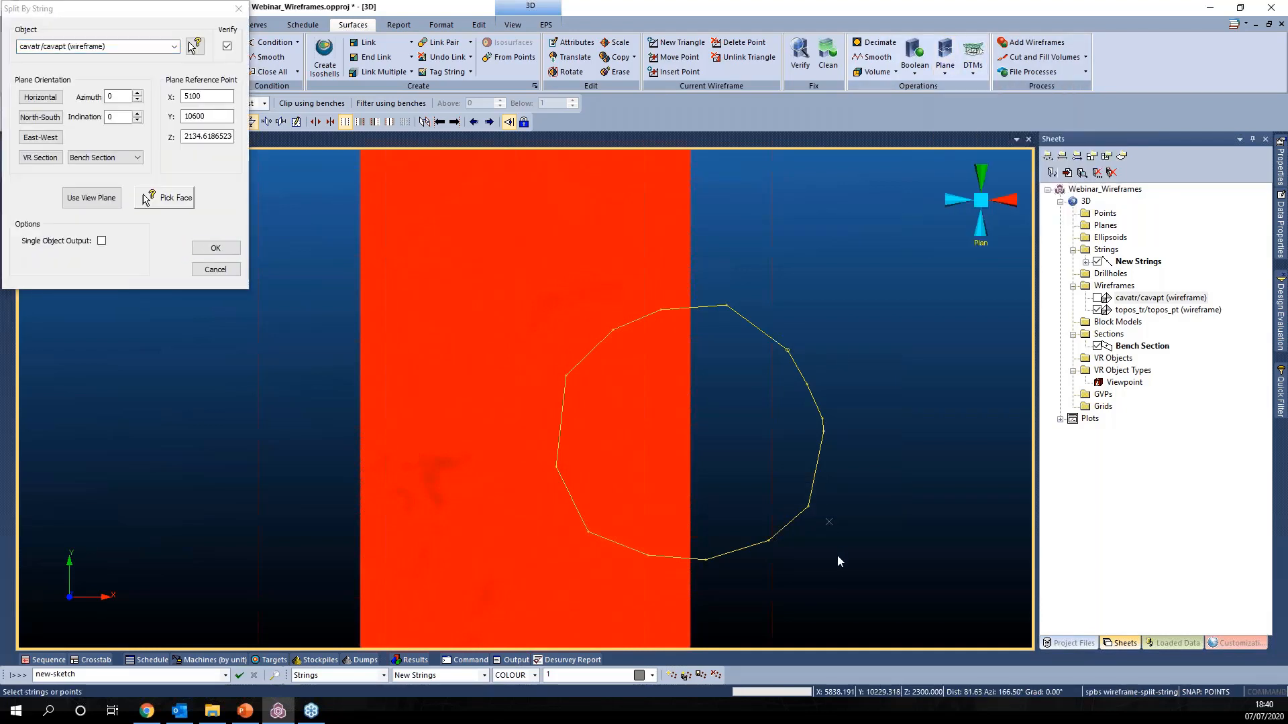
{"action": "left_click", "coordinate": [173, 46]}
{"action": "left_click", "coordinate": [134, 67]}
{"action": "left_click", "coordinate": [215, 247]}
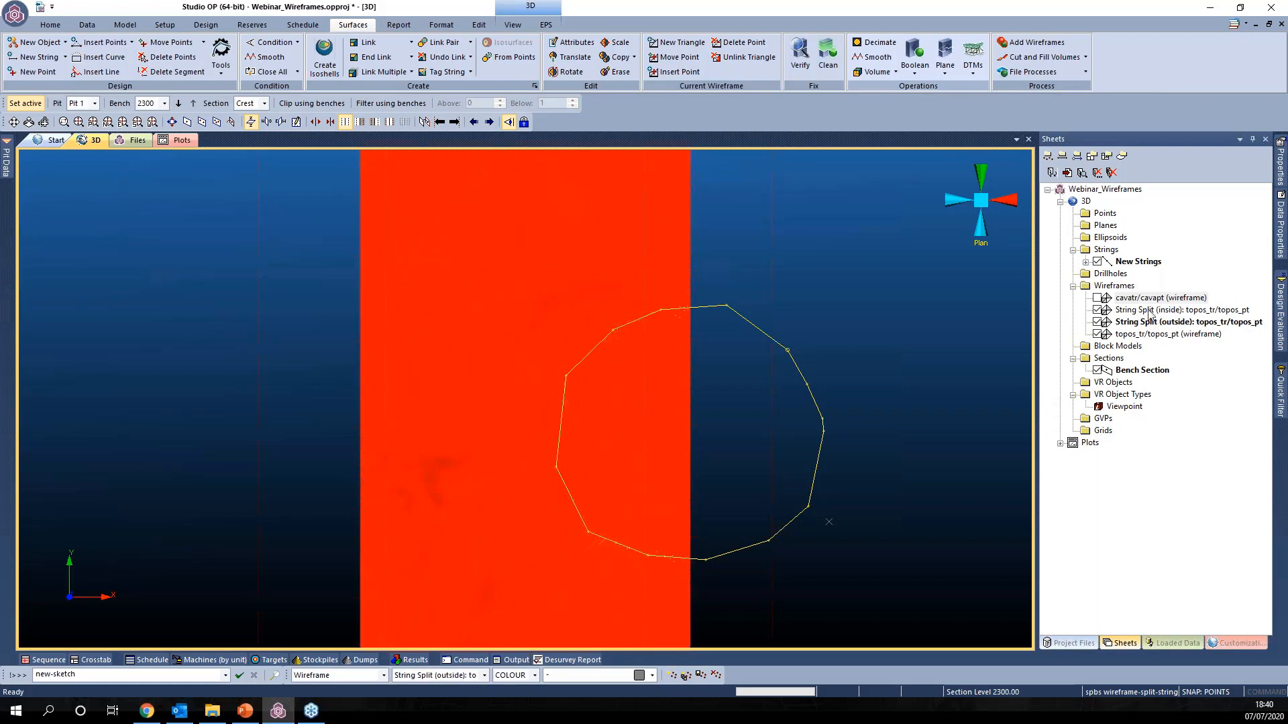
Step: Hide the original topography and examine the inside and outside split wireframes one at a time
{"action": "left_click", "coordinate": [1098, 335]}
{"action": "left_click", "coordinate": [1097, 323]}
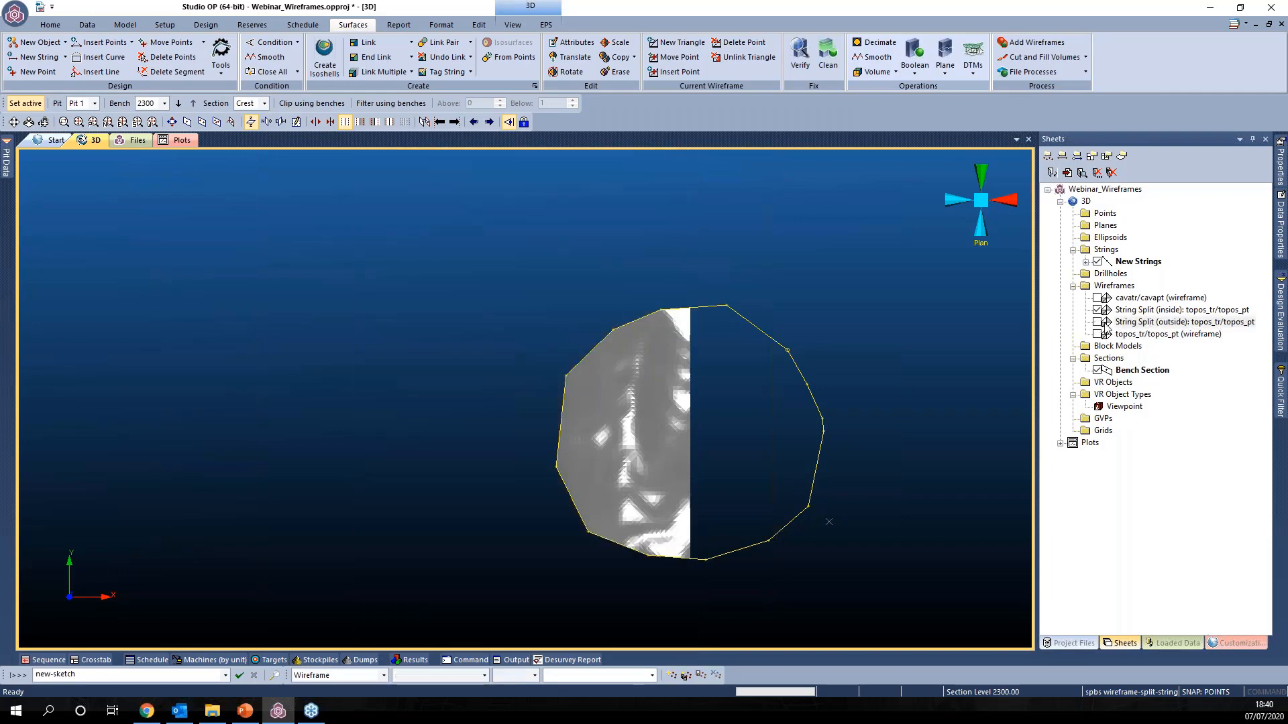
{"action": "left_click", "coordinate": [1097, 322]}
{"action": "left_click", "coordinate": [1097, 311]}
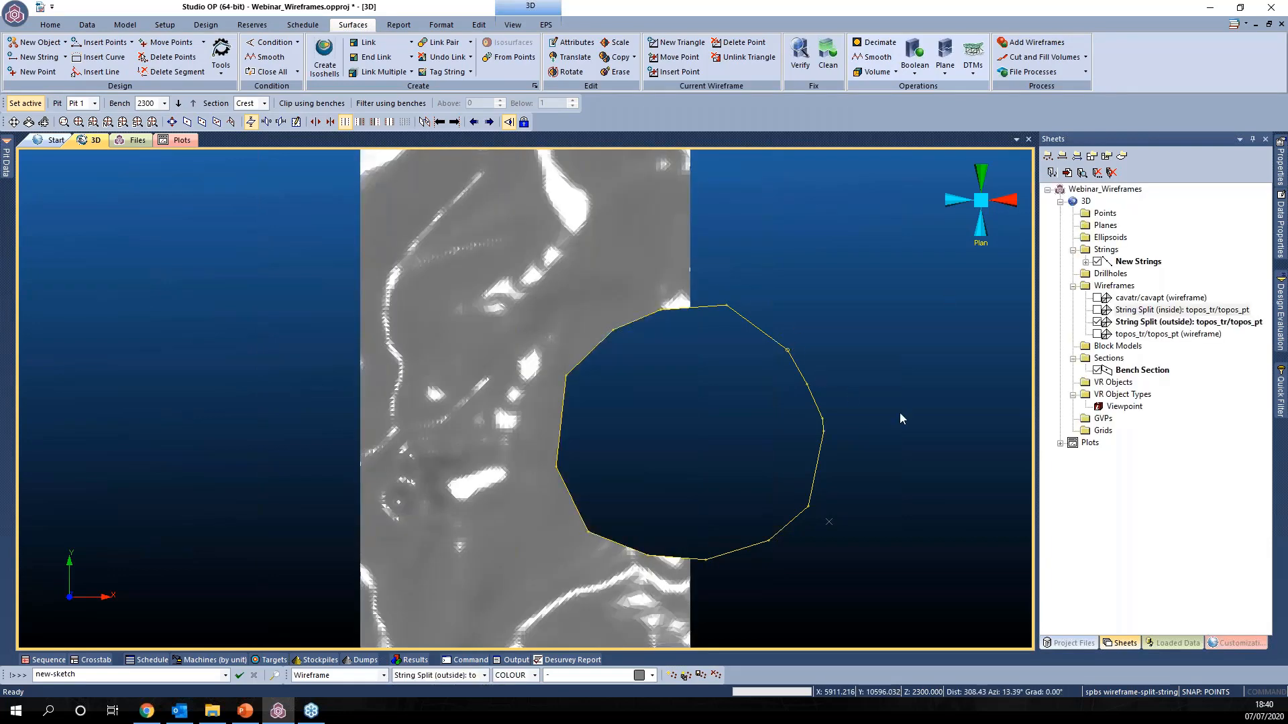
{"action": "scroll", "coordinate": [923, 417], "scroll_direction": "down", "scroll_amount": 1}
Step: Delete the inside and outside String Split wireframes of the topography
{"action": "left_click", "coordinate": [1166, 311]}
{"action": "key", "text": "Delete"}
{"action": "key", "text": "Return"}
{"action": "key", "text": "Delete"}
{"action": "key", "text": "Return"}
Step: Show the topos_tr/topos_pt wireframe again and erase the closed string
{"action": "left_click", "coordinate": [945, 67]}
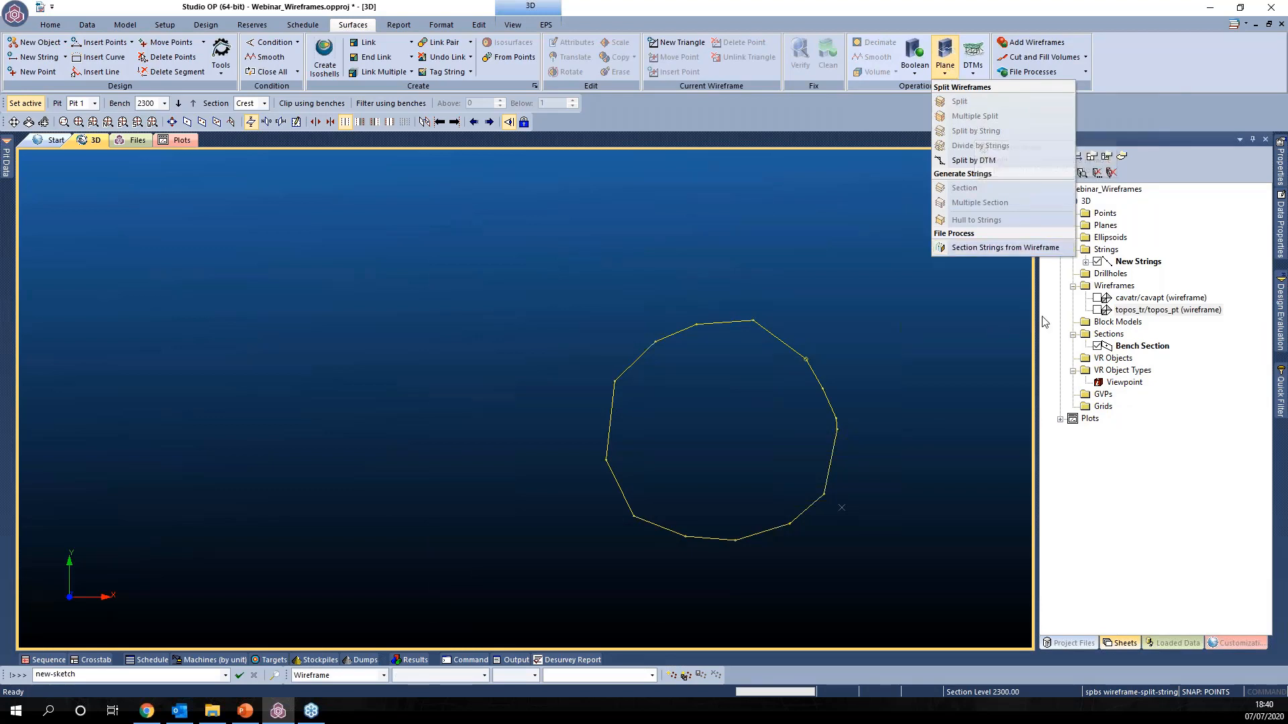
{"action": "left_click", "coordinate": [1098, 310]}
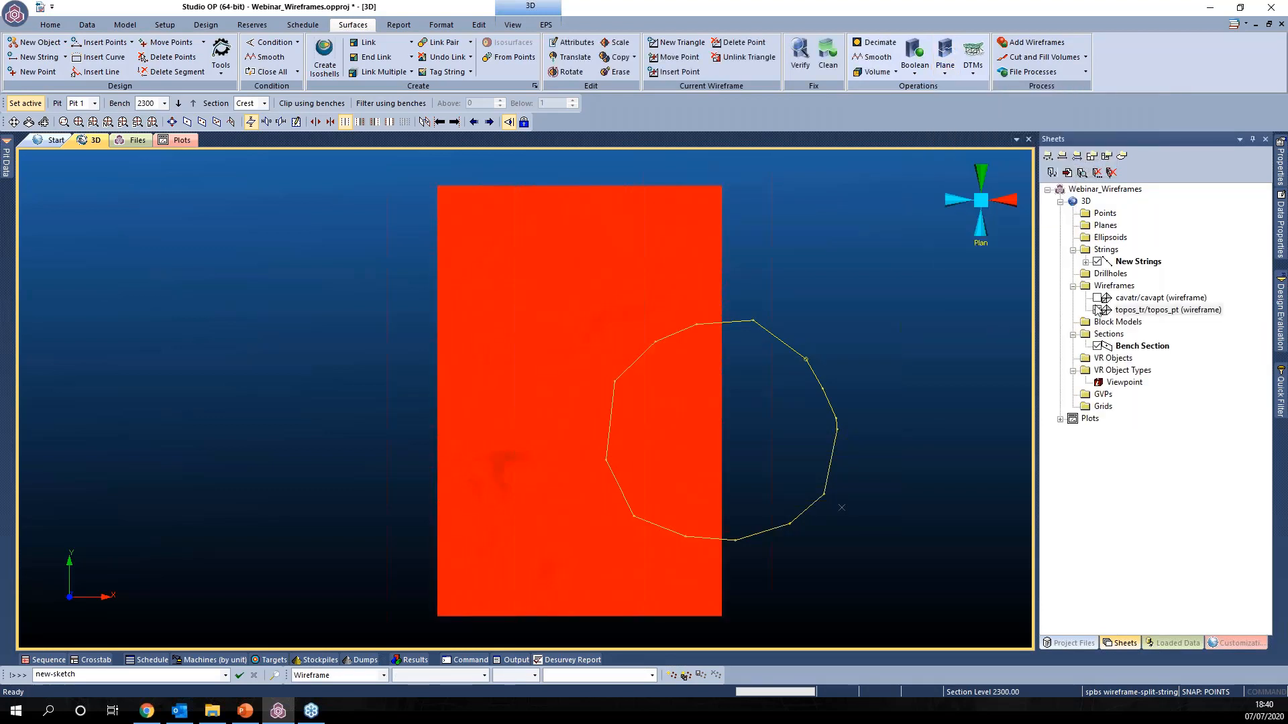
{"action": "left_click", "coordinate": [945, 64]}
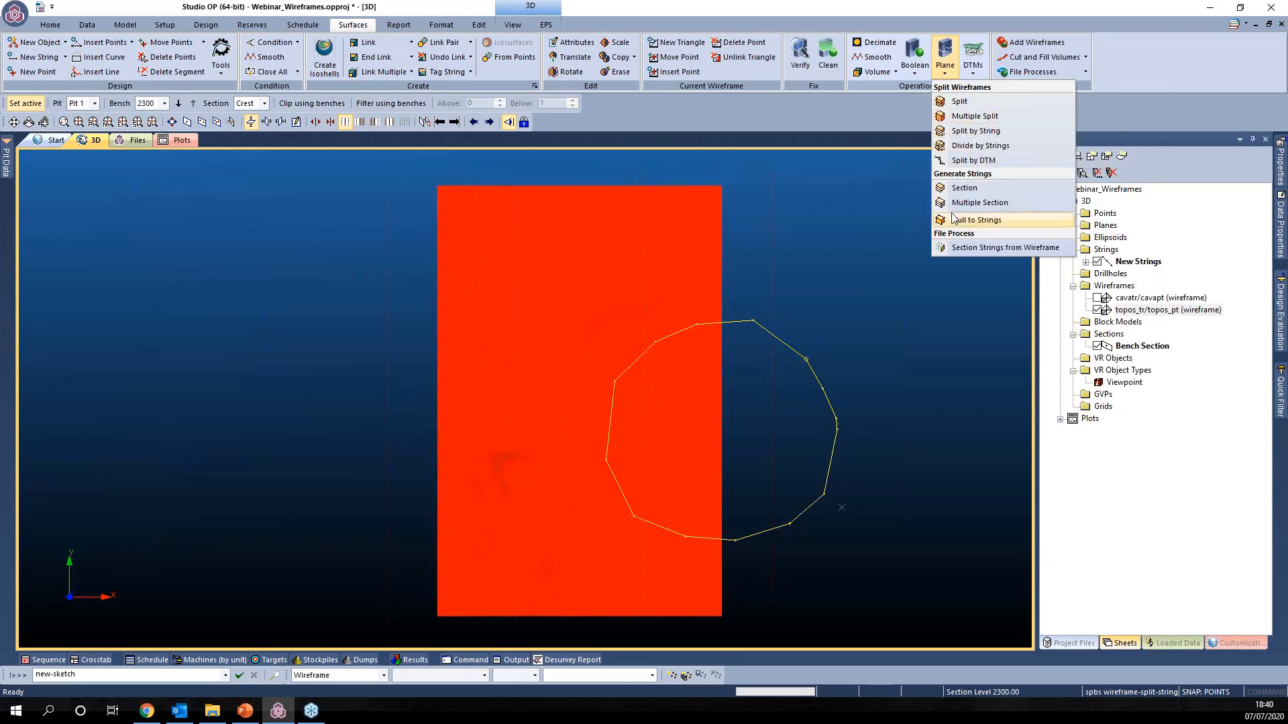
{"action": "left_click", "coordinate": [894, 348]}
{"action": "key", "text": "Delete"}
{"action": "key", "text": "Return"}
Step: Generate multiple section strings from the topos_tr/topos_pt wireframe with azimuth and inclination 0 and an inter-plane distance of 10
{"action": "left_click", "coordinate": [944, 53]}
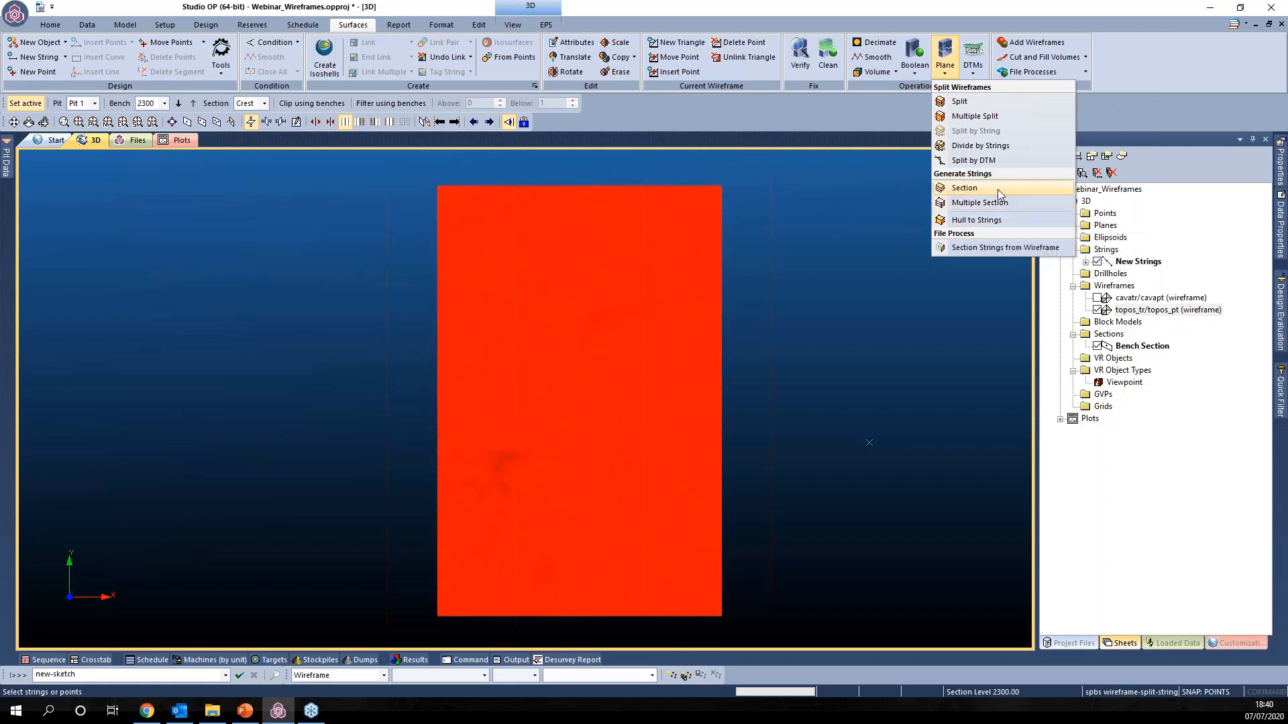
{"action": "left_click", "coordinate": [1030, 203]}
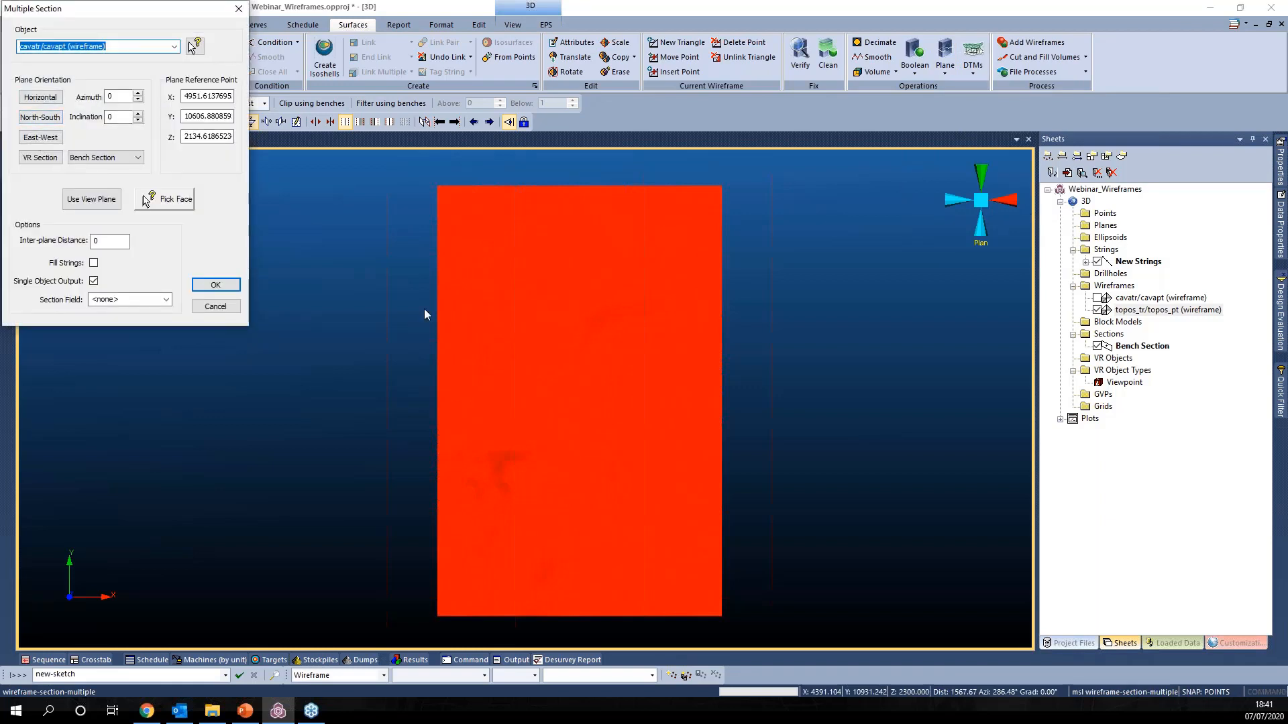
{"action": "left_click", "coordinate": [174, 46]}
{"action": "left_click", "coordinate": [148, 68]}
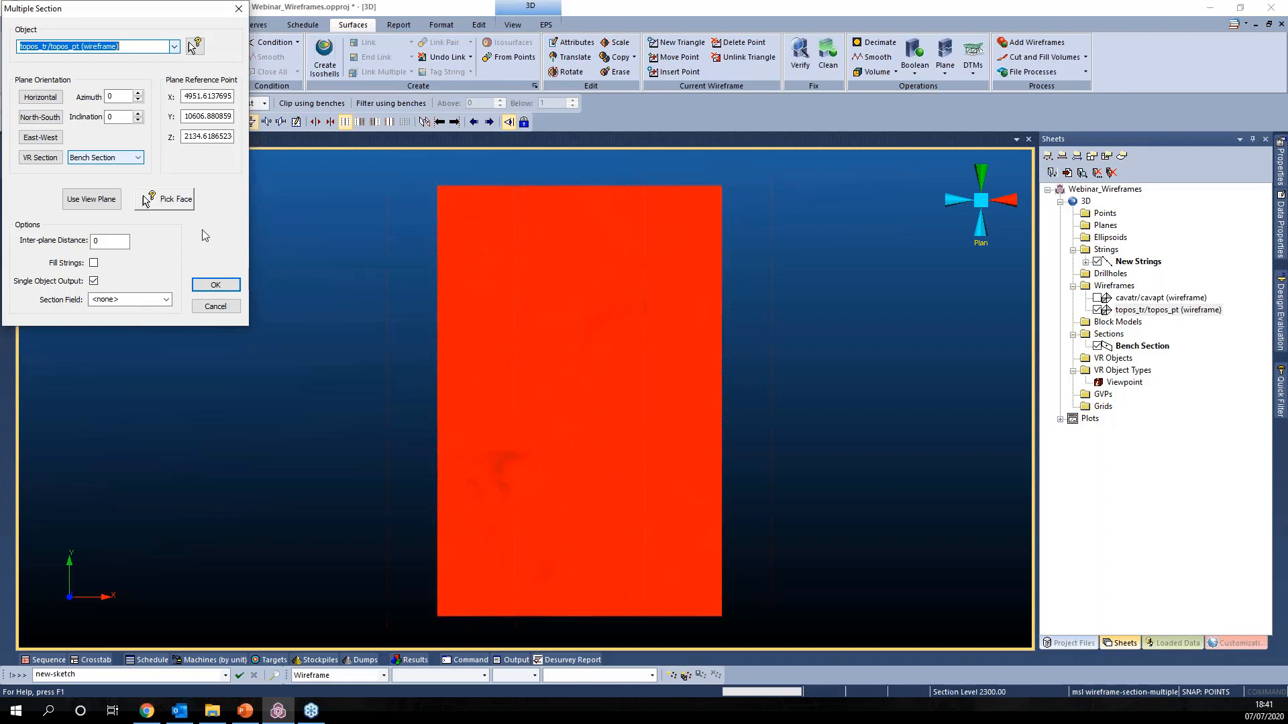
{"action": "double_click", "coordinate": [96, 240]}
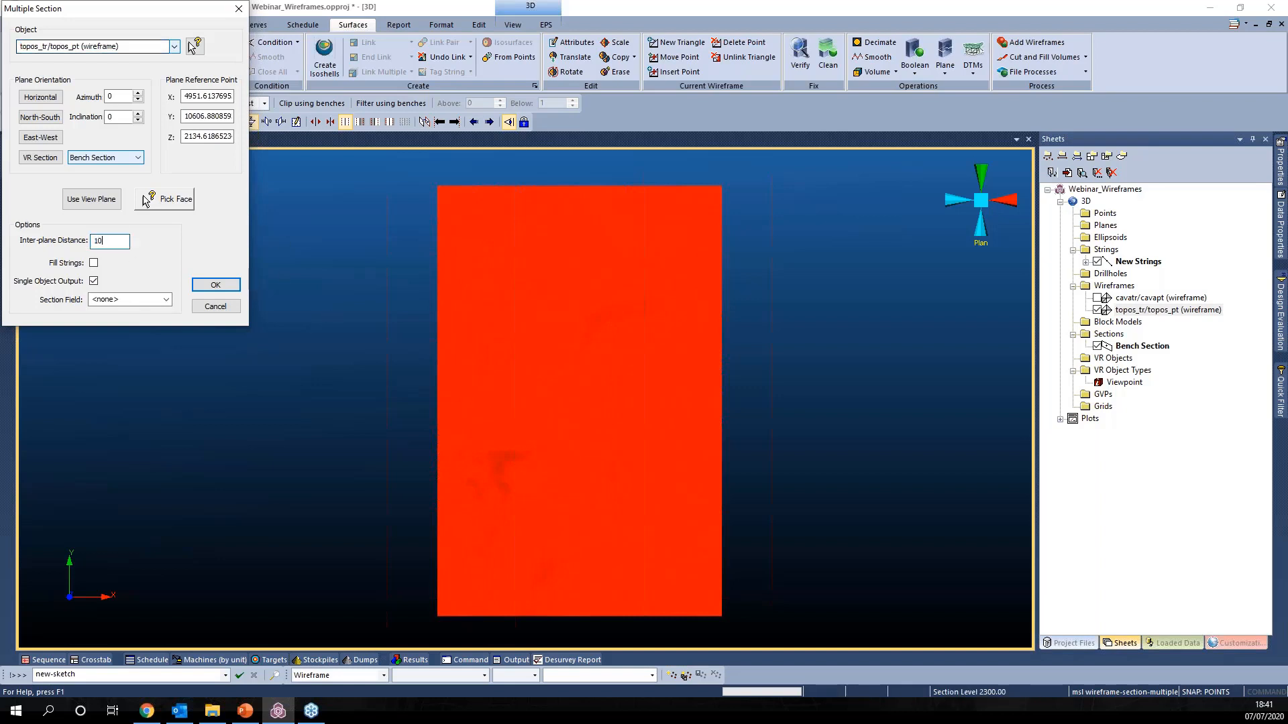
{"action": "left_click", "coordinate": [216, 284]}
Step: Hide the topos_tr/topos_pt wireframe and examine its section strings in a tilted 3D view
{"action": "left_click_drag", "start_coordinate": [710, 492], "coordinate": [644, 375]}
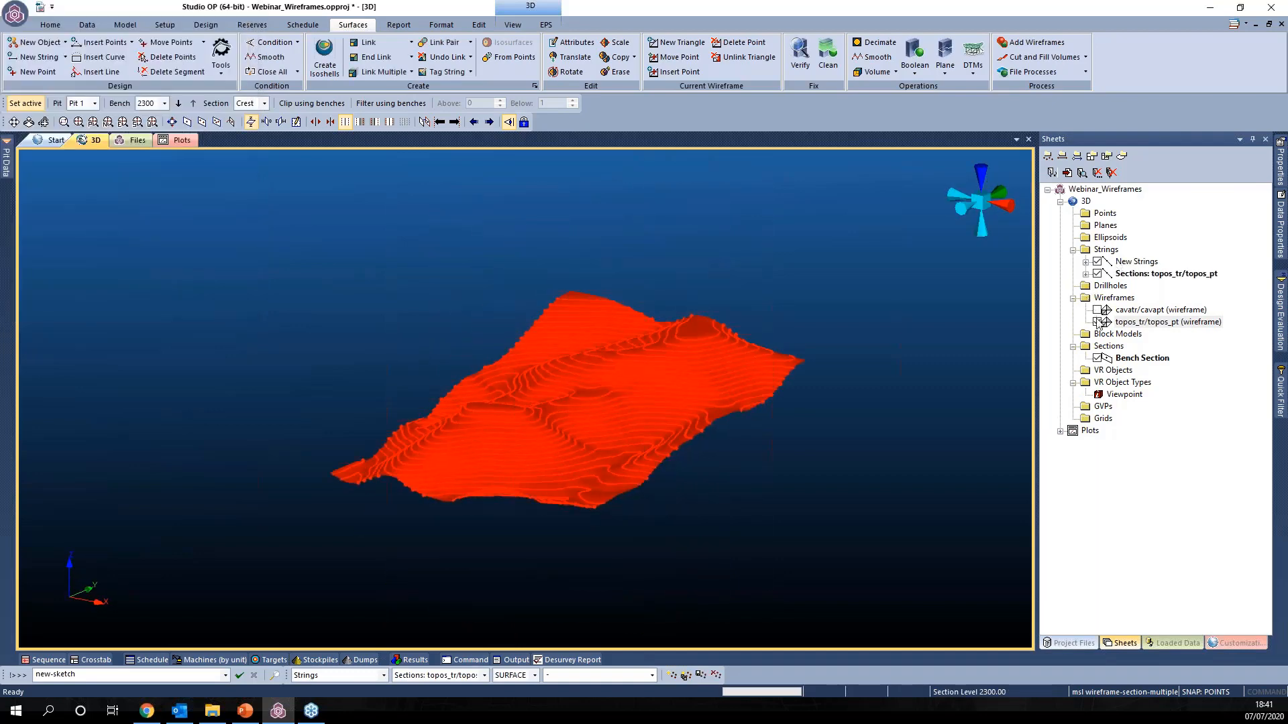
{"action": "left_click", "coordinate": [1097, 322]}
{"action": "left_click_drag", "start_coordinate": [497, 440], "coordinate": [528, 395]}
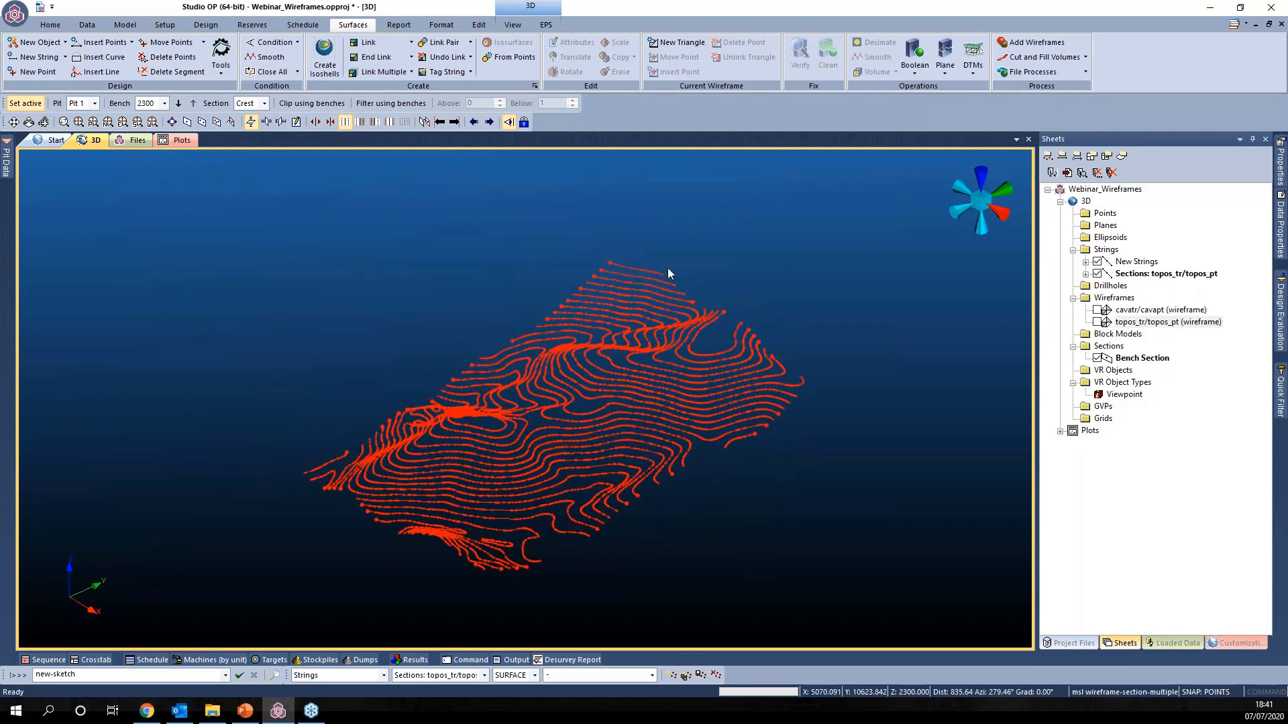
{"action": "left_click", "coordinate": [945, 59]}
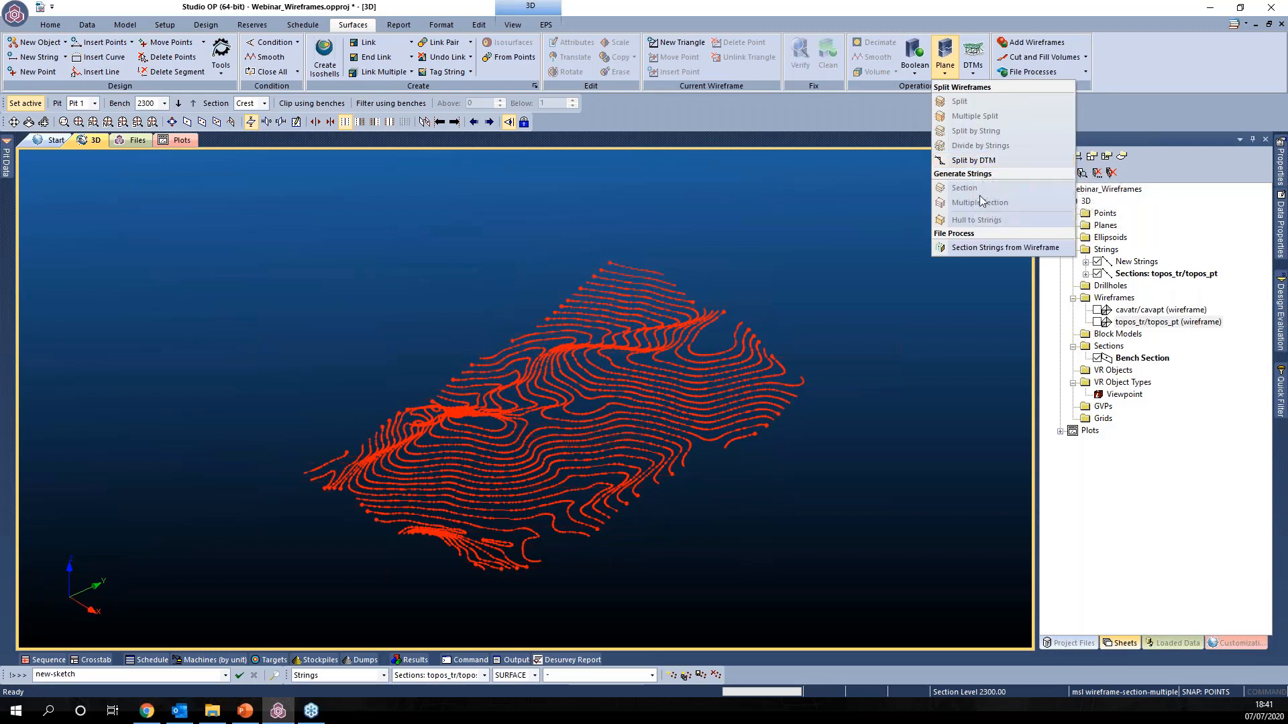
{"action": "left_click", "coordinate": [956, 420]}
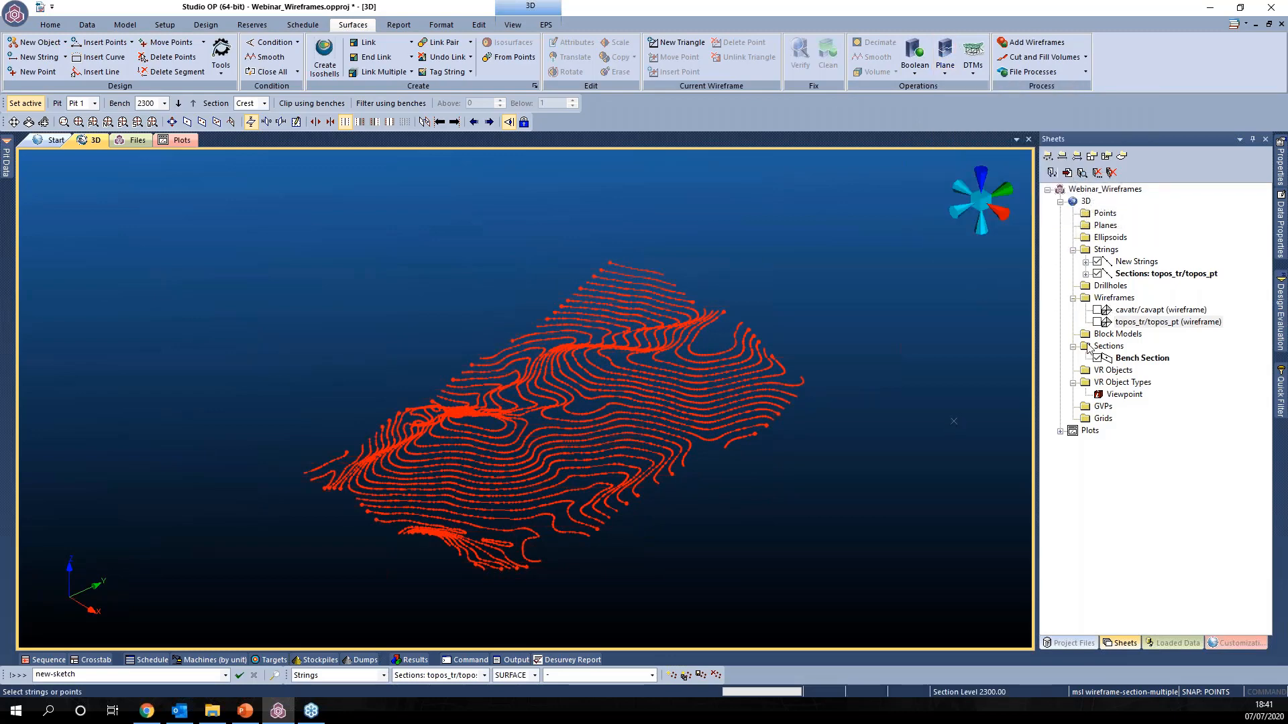
Step: Show the topos_tr/topos_pt and cavatr/cavapt wireframes and hide the New Strings and Sections string objects
{"action": "left_click", "coordinate": [1097, 323]}
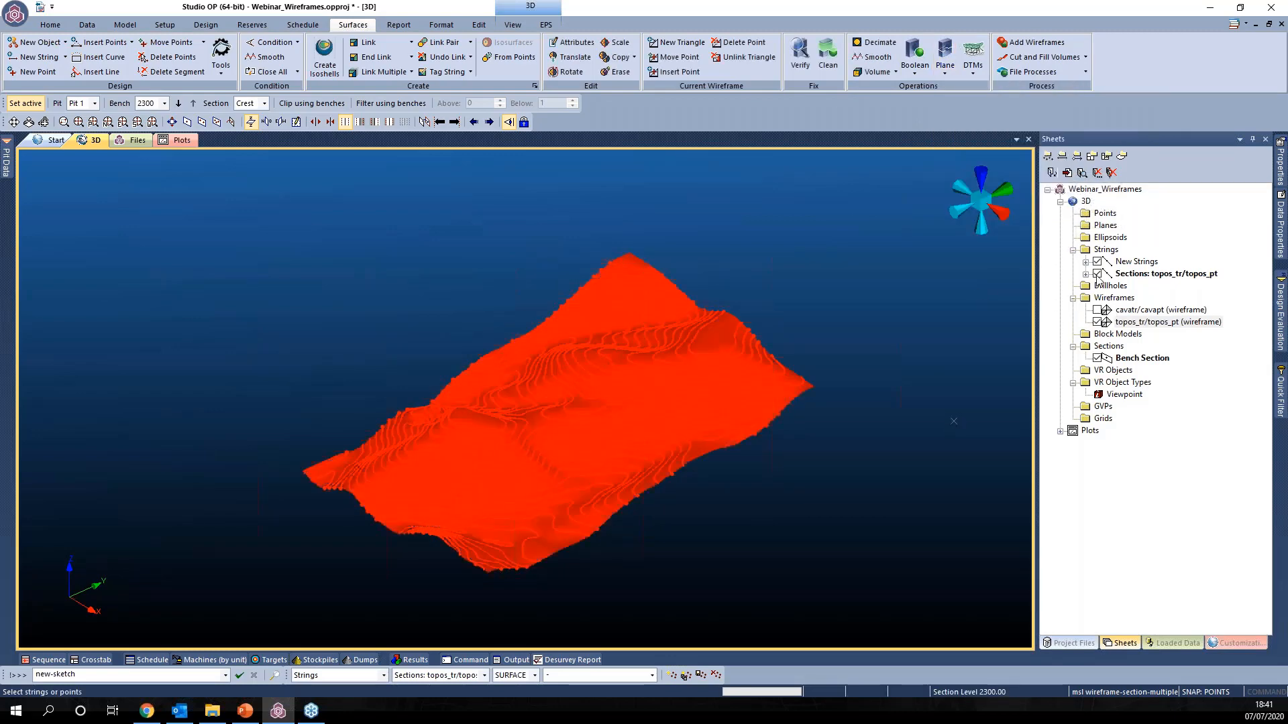
{"action": "left_click", "coordinate": [1097, 310]}
{"action": "left_click", "coordinate": [1098, 274]}
{"action": "left_click", "coordinate": [1097, 261]}
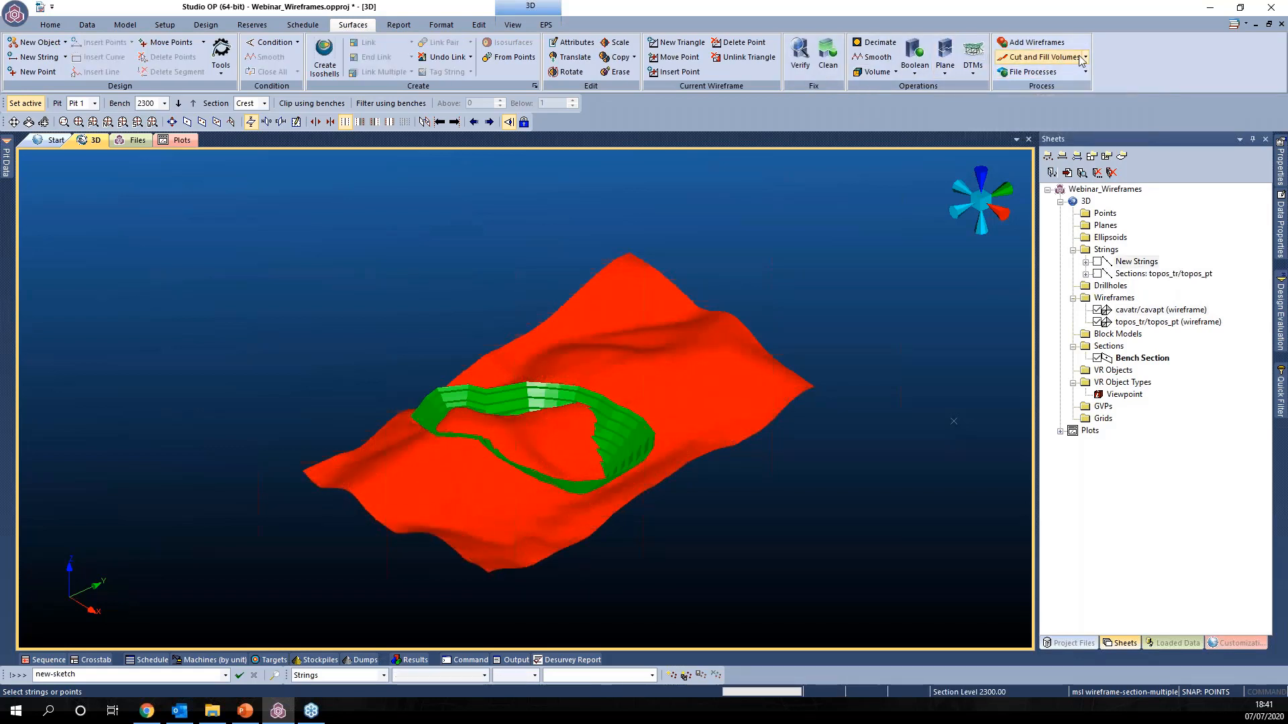
Step: Create a solid under DTM with topos_tr/topos_pt as the upper DTM and cavatr/cavapt as the lower DTM
{"action": "left_click", "coordinate": [973, 67]}
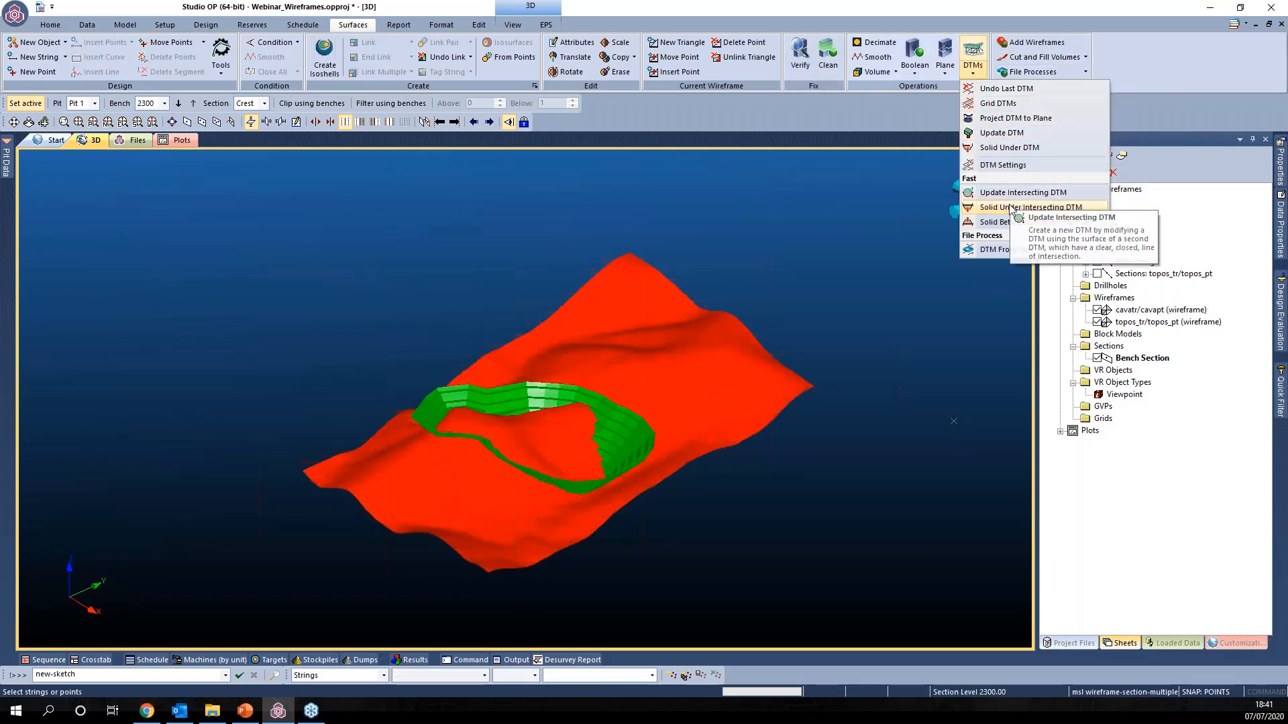
{"action": "left_click", "coordinate": [1006, 148]}
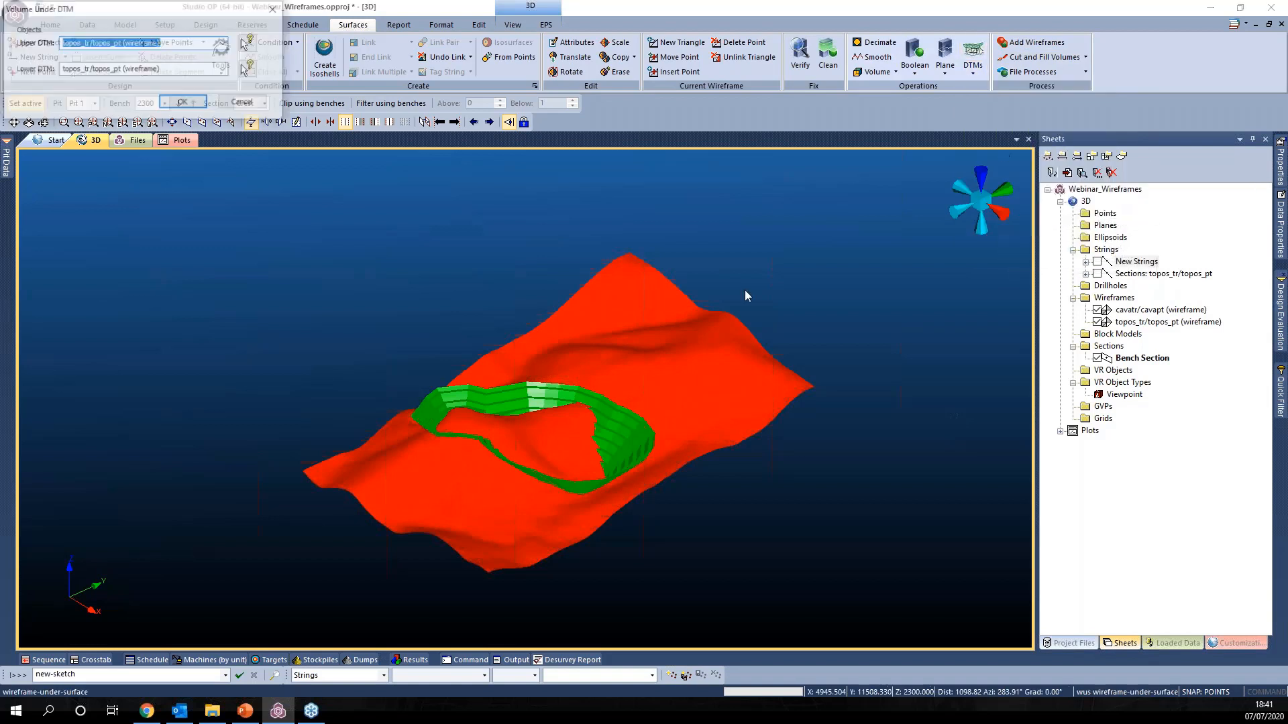
{"action": "left_click", "coordinate": [224, 70]}
{"action": "left_click", "coordinate": [134, 82]}
{"action": "left_click", "coordinate": [183, 102]}
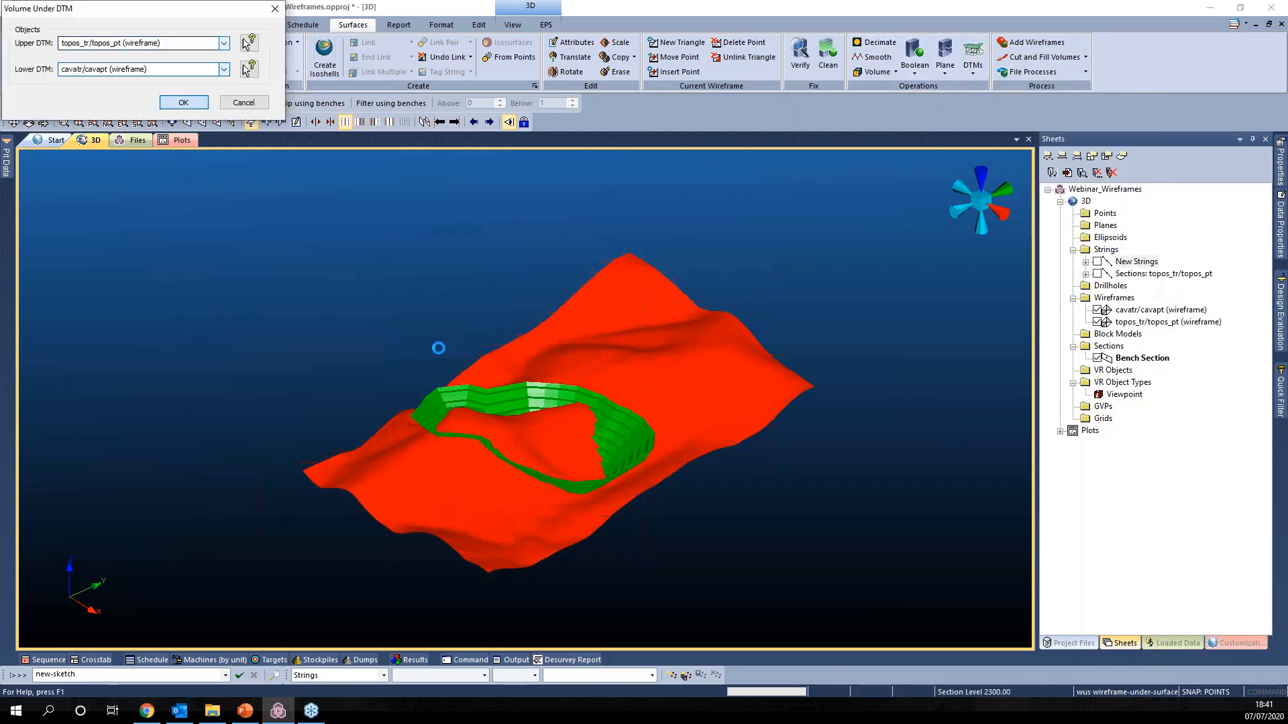
Step: Hide the topography and pit wireframes and examine the isolated solid between them from another angle
{"action": "left_click", "coordinate": [1097, 333]}
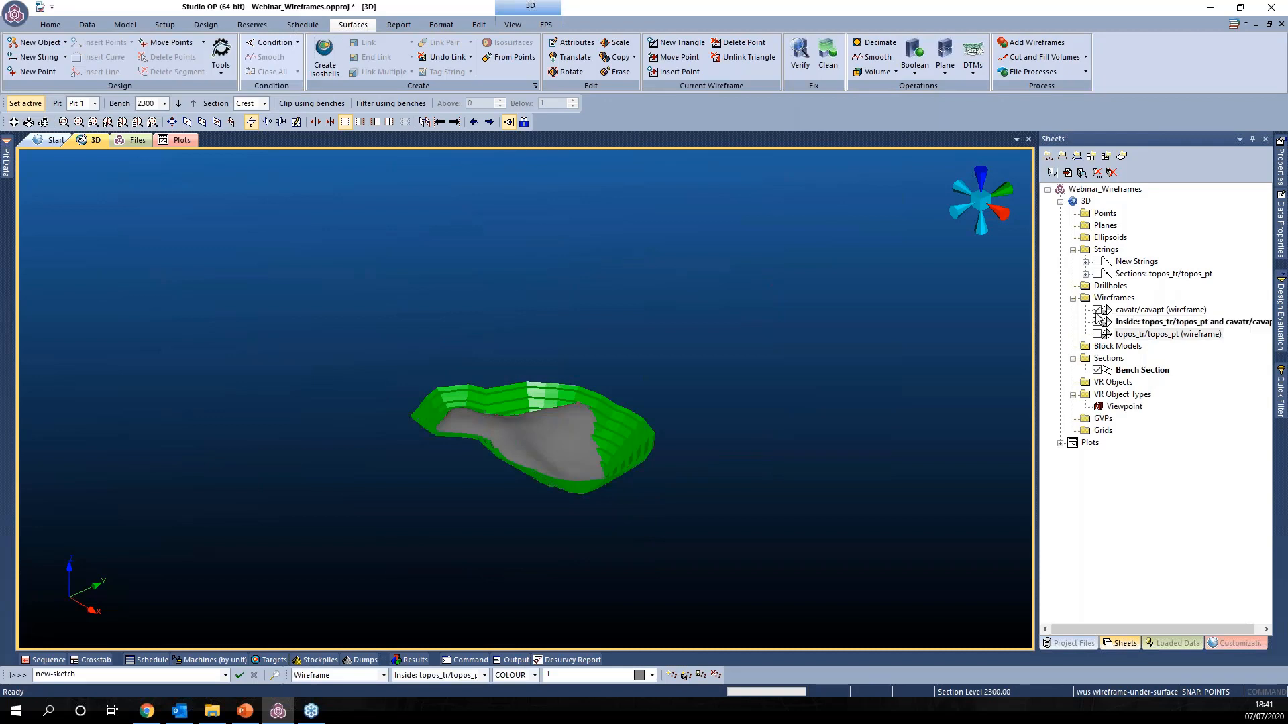
{"action": "left_click", "coordinate": [1097, 309]}
{"action": "left_click_drag", "start_coordinate": [523, 480], "coordinate": [626, 372]}
Step: In plan view, digitize a closed string in a new strings object that overlaps the solid's eastern part
{"action": "left_click", "coordinate": [957, 66]}
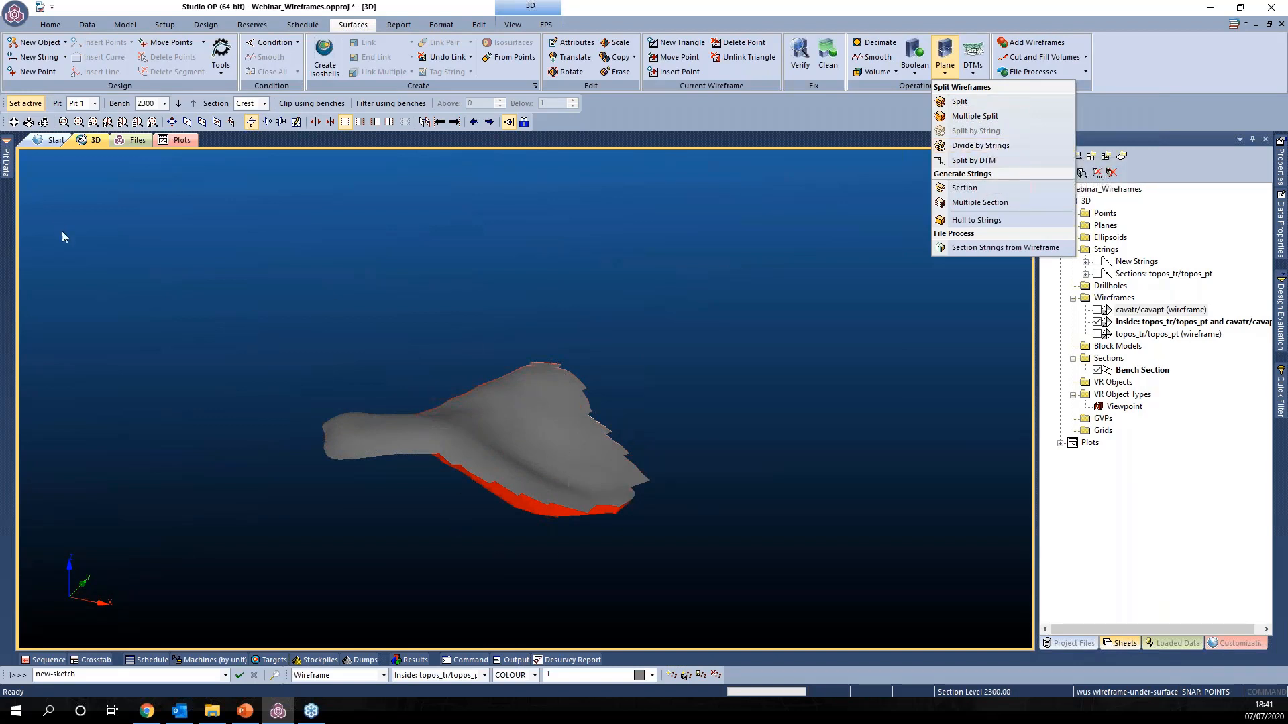
{"action": "left_click", "coordinate": [93, 123]}
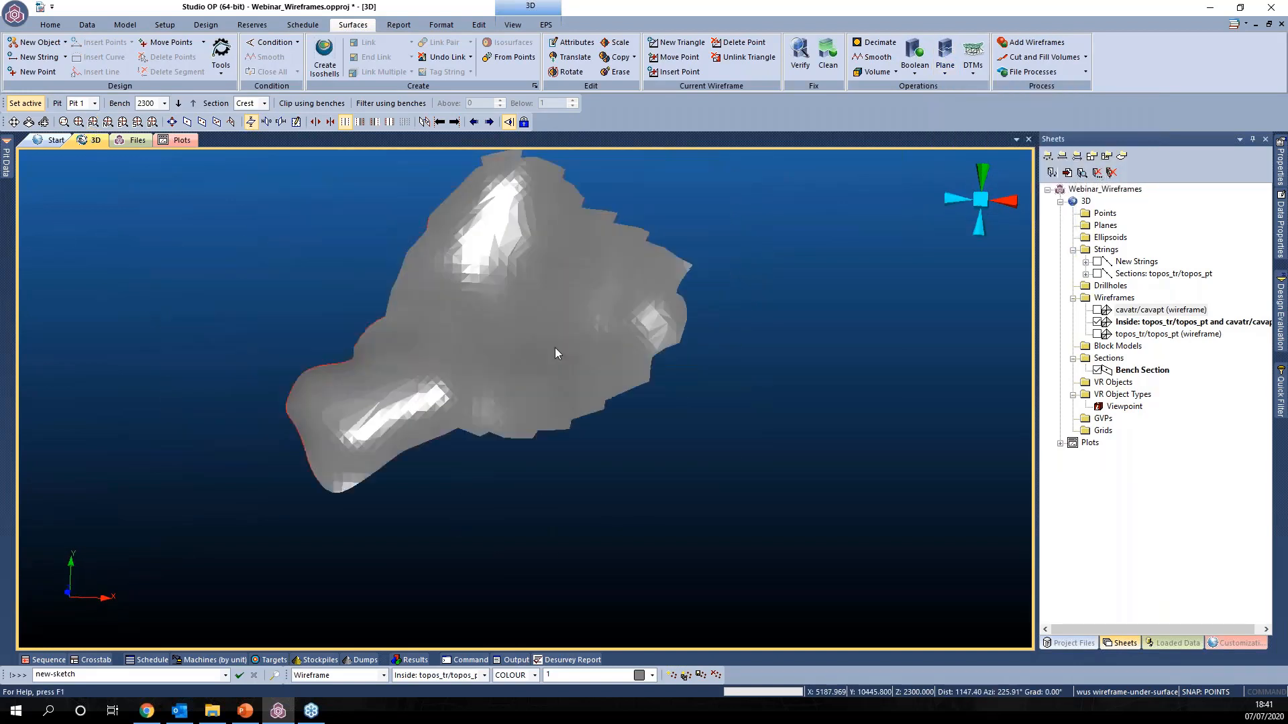
{"action": "type", "text": "ns new-string"}
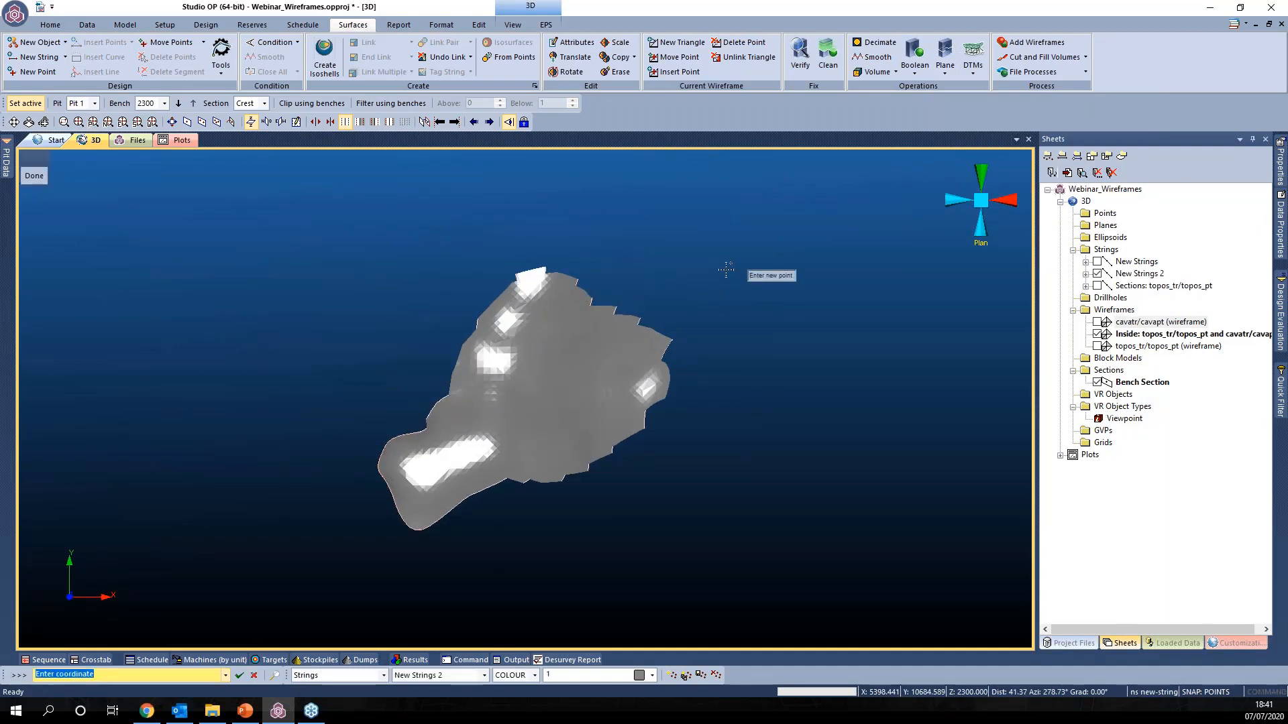
{"action": "mouse_move", "coordinate": [725, 270]}
{"action": "left_mouse_down"}
{"action": "mouse_move", "coordinate": [577, 334]}
{"action": "mouse_move", "coordinate": [564, 454]}
{"action": "mouse_move", "coordinate": [589, 543]}
{"action": "mouse_move", "coordinate": [727, 515]}
{"action": "mouse_move", "coordinate": [769, 371]}
{"action": "mouse_move", "coordinate": [763, 287]}
{"action": "left_mouse_up"}
{"action": "type", "text": "clo"}
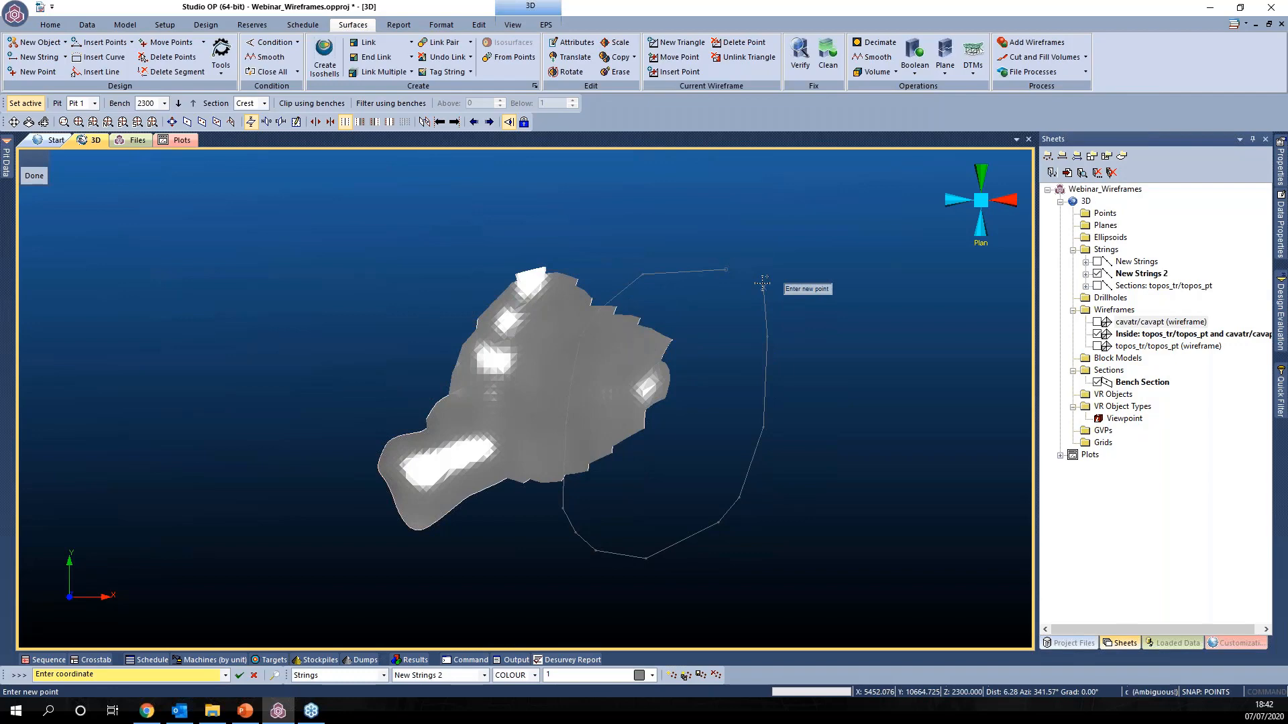
Step: Divide the Inside topos/cavatr solid as a closed volume by the digitized string, outputting to a new object named Divided WF
{"action": "left_click", "coordinate": [945, 61]}
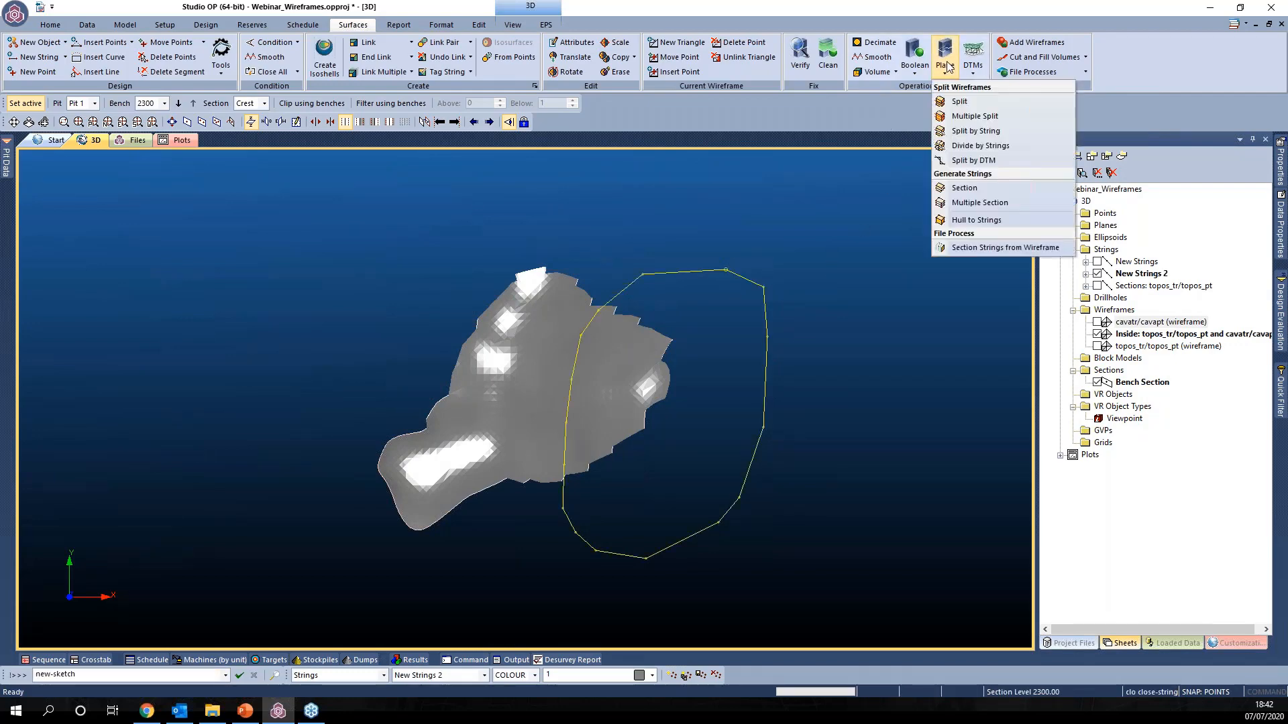
{"action": "left_click", "coordinate": [980, 145]}
{"action": "left_click", "coordinate": [715, 464]}
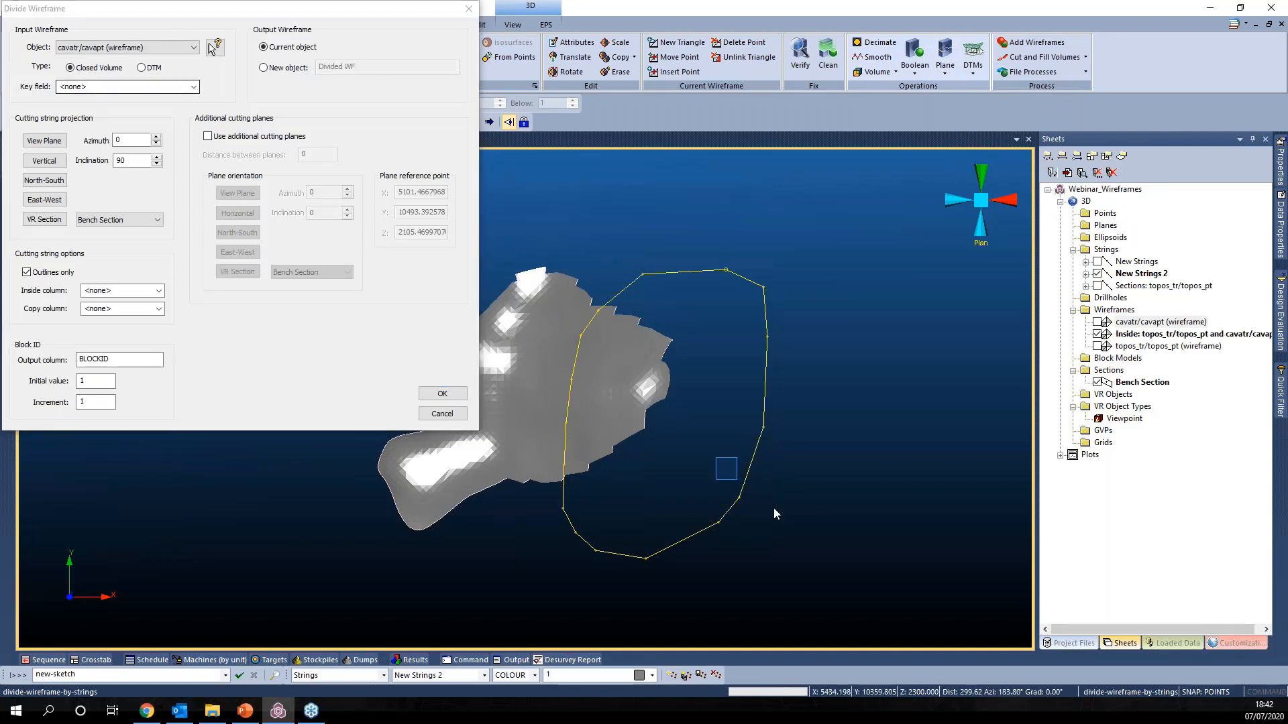
{"action": "left_click", "coordinate": [264, 67]}
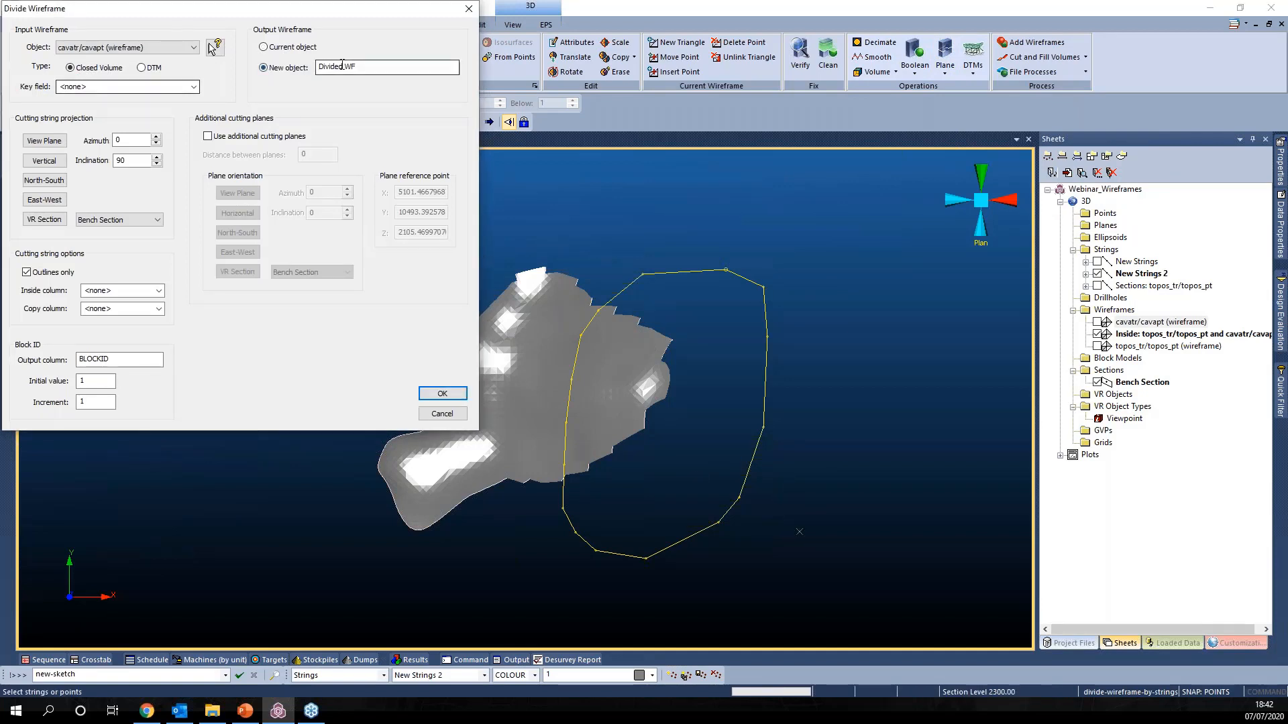
{"action": "left_click_drag", "start_coordinate": [342, 65], "coordinate": [340, 66]}
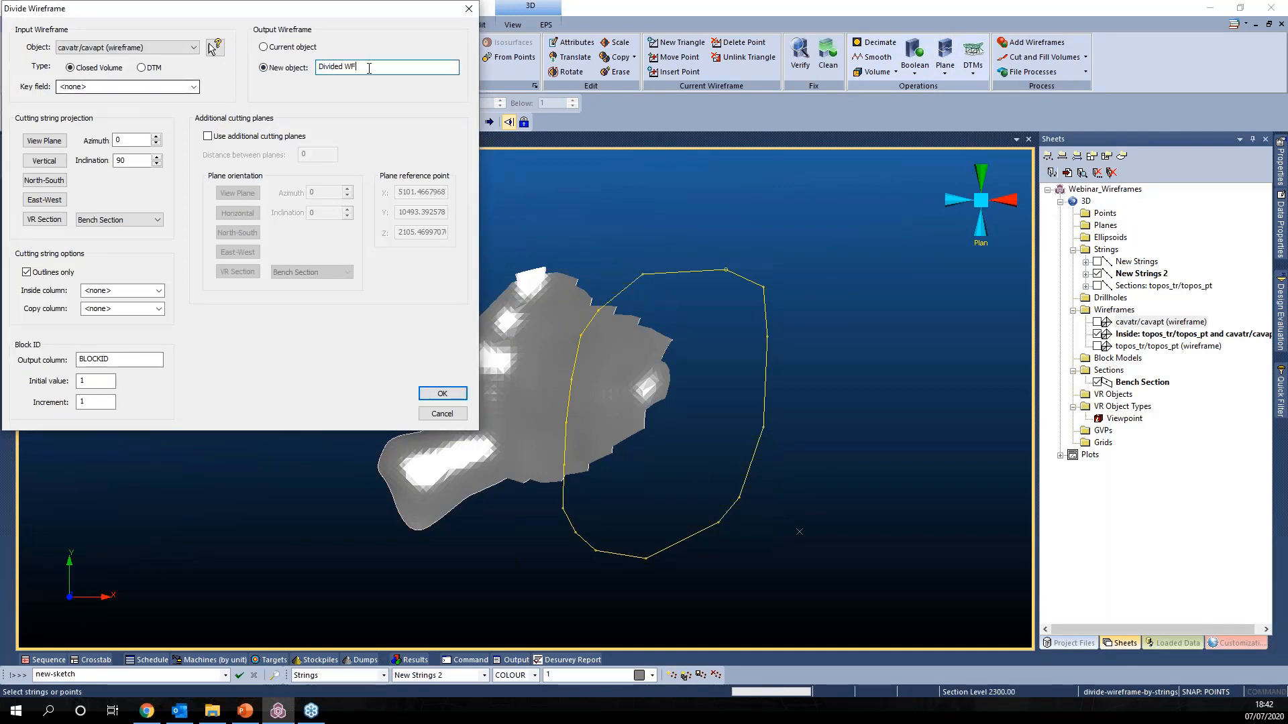
{"action": "left_click", "coordinate": [132, 49]}
{"action": "left_click", "coordinate": [126, 69]}
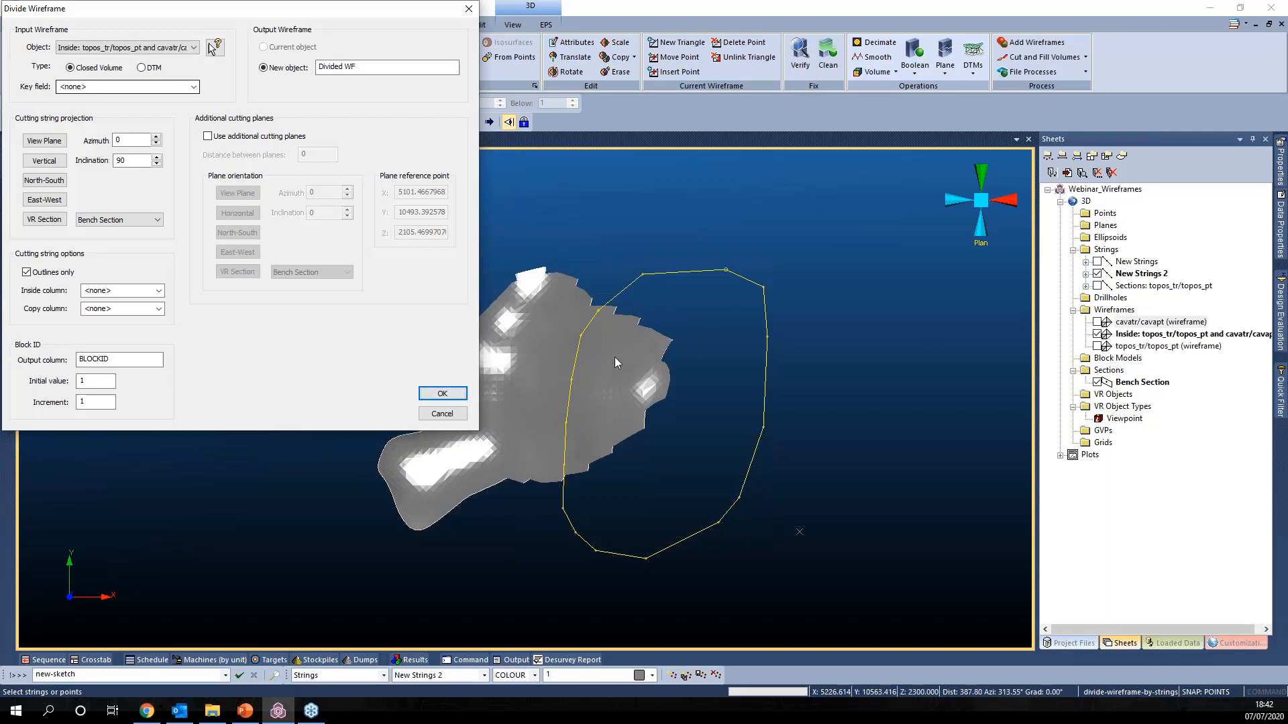
{"action": "left_click", "coordinate": [440, 395]}
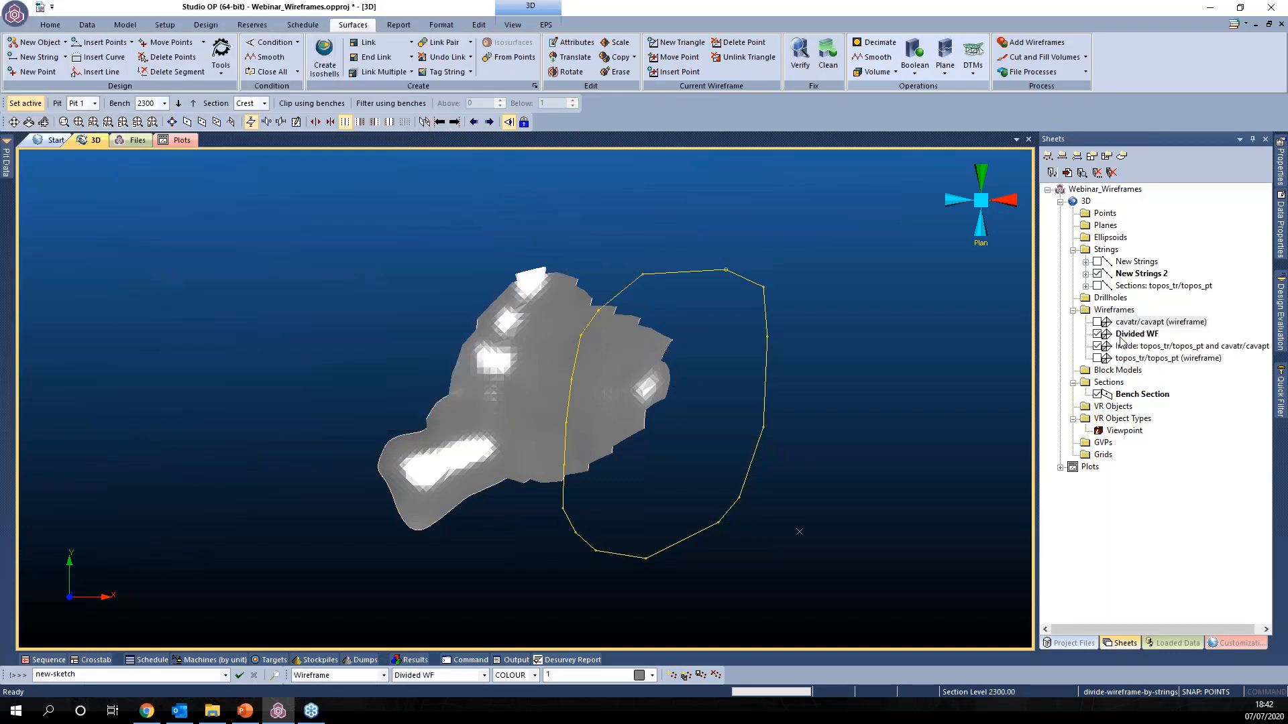
Step: Hide the original Inside solid and examine the Divided WF wireframe on its own from several angles
{"action": "left_click", "coordinate": [1096, 348]}
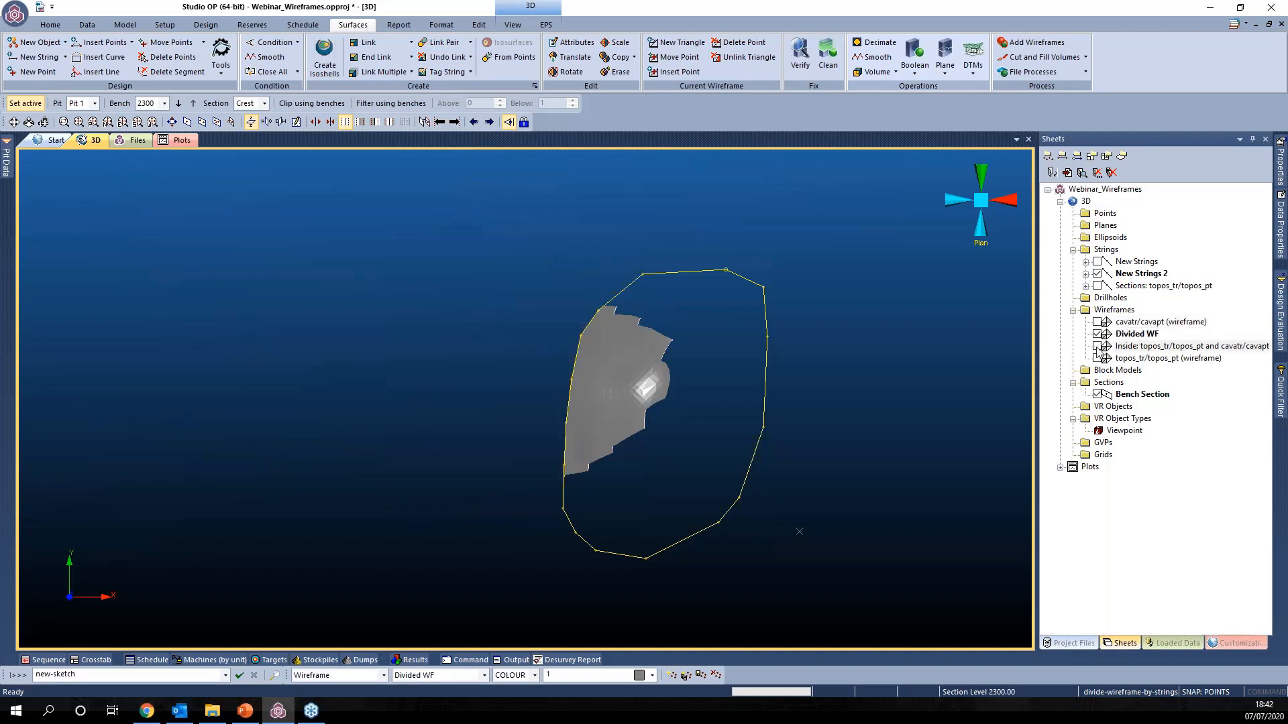
{"action": "left_click", "coordinate": [1098, 335]}
{"action": "left_click", "coordinate": [1098, 334]}
{"action": "left_click", "coordinate": [1098, 334]}
{"action": "left_click", "coordinate": [1099, 334]}
{"action": "left_click_drag", "start_coordinate": [741, 442], "coordinate": [838, 352], "text": "shift"}
{"action": "mouse_move", "coordinate": [1281, 402]}
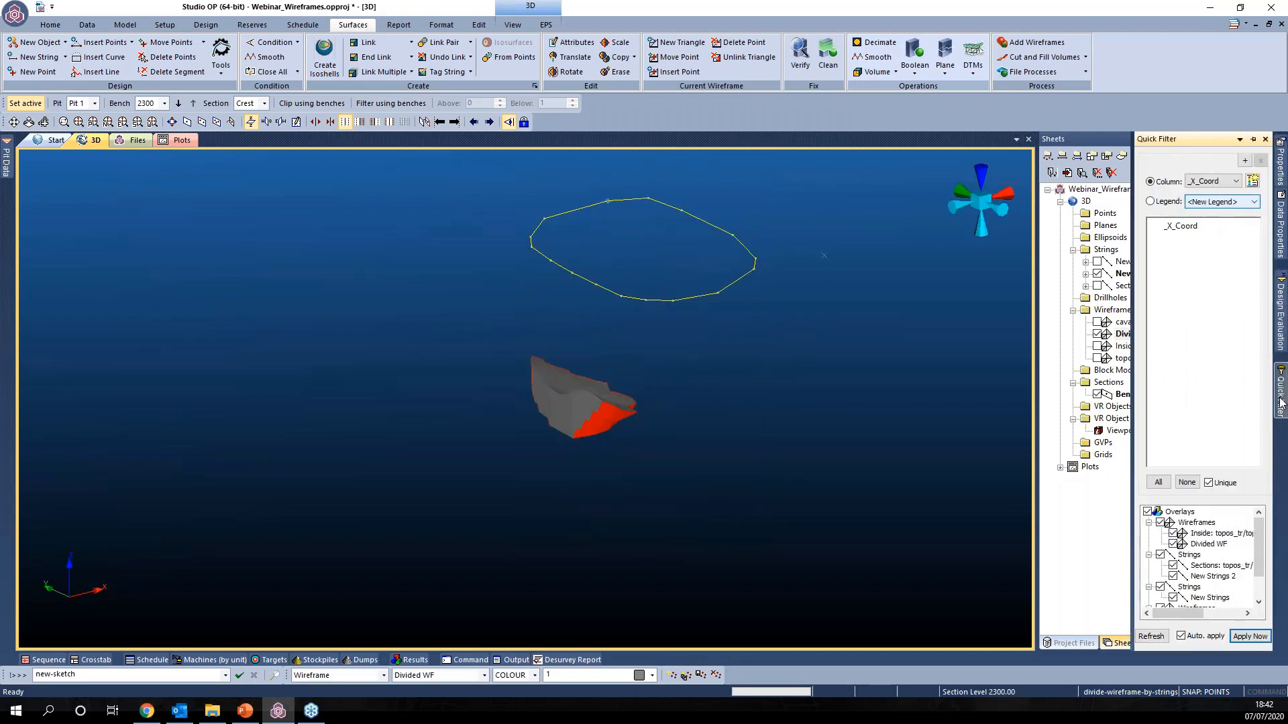
{"action": "left_click", "coordinate": [758, 407]}
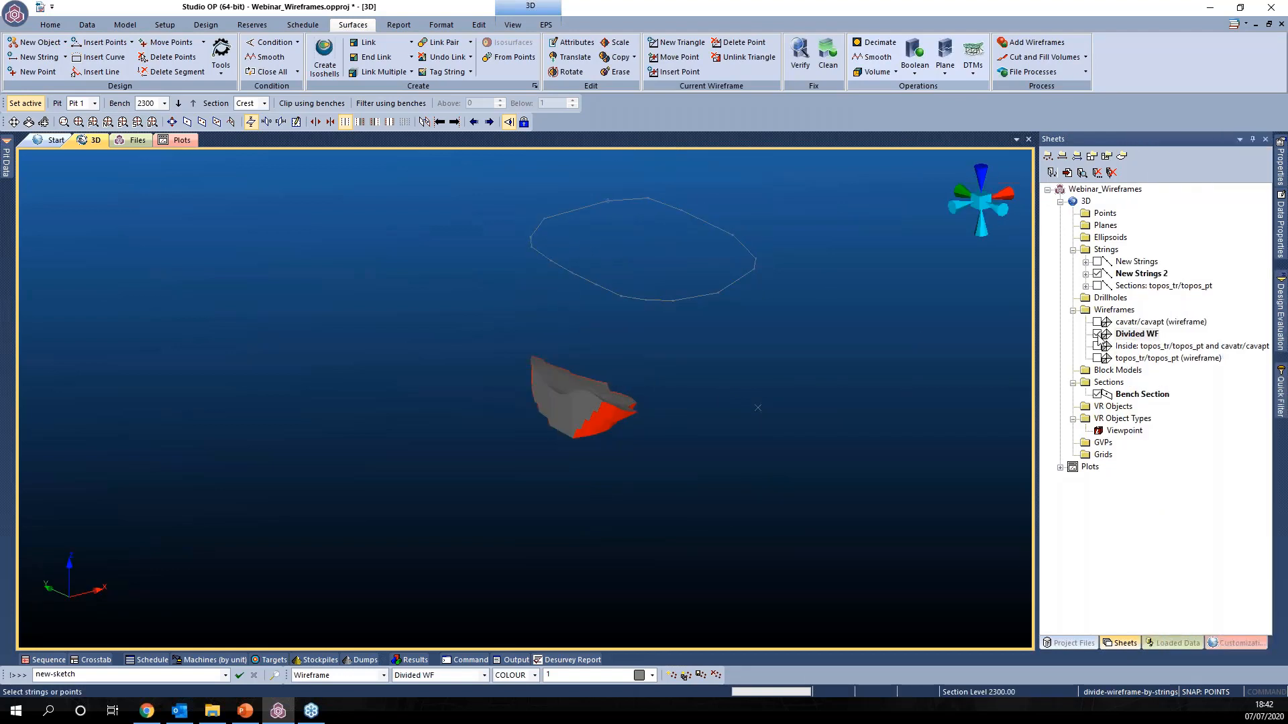
{"action": "left_click_drag", "start_coordinate": [785, 393], "coordinate": [704, 478], "text": "shift"}
Step: Show the original Inside solid again together with the Divided WF piece
{"action": "left_click", "coordinate": [1172, 346]}
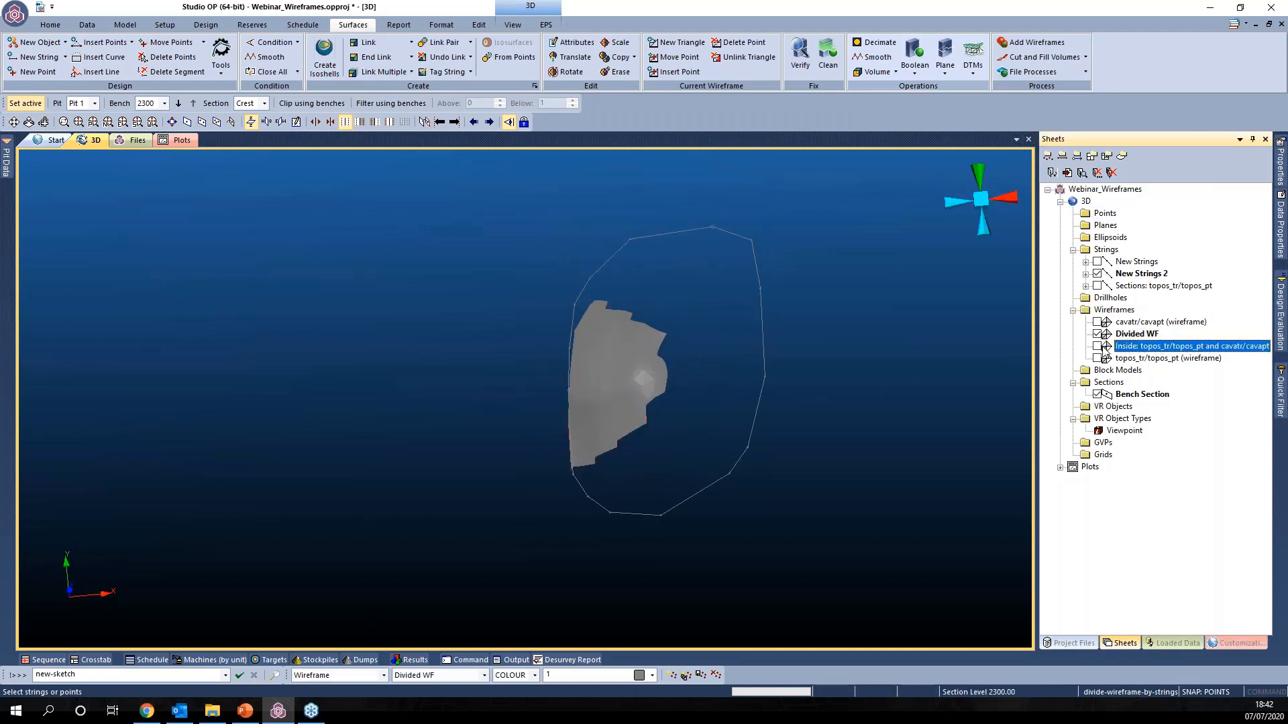
{"action": "left_click", "coordinate": [1098, 346]}
{"action": "left_click", "coordinate": [1133, 334]}
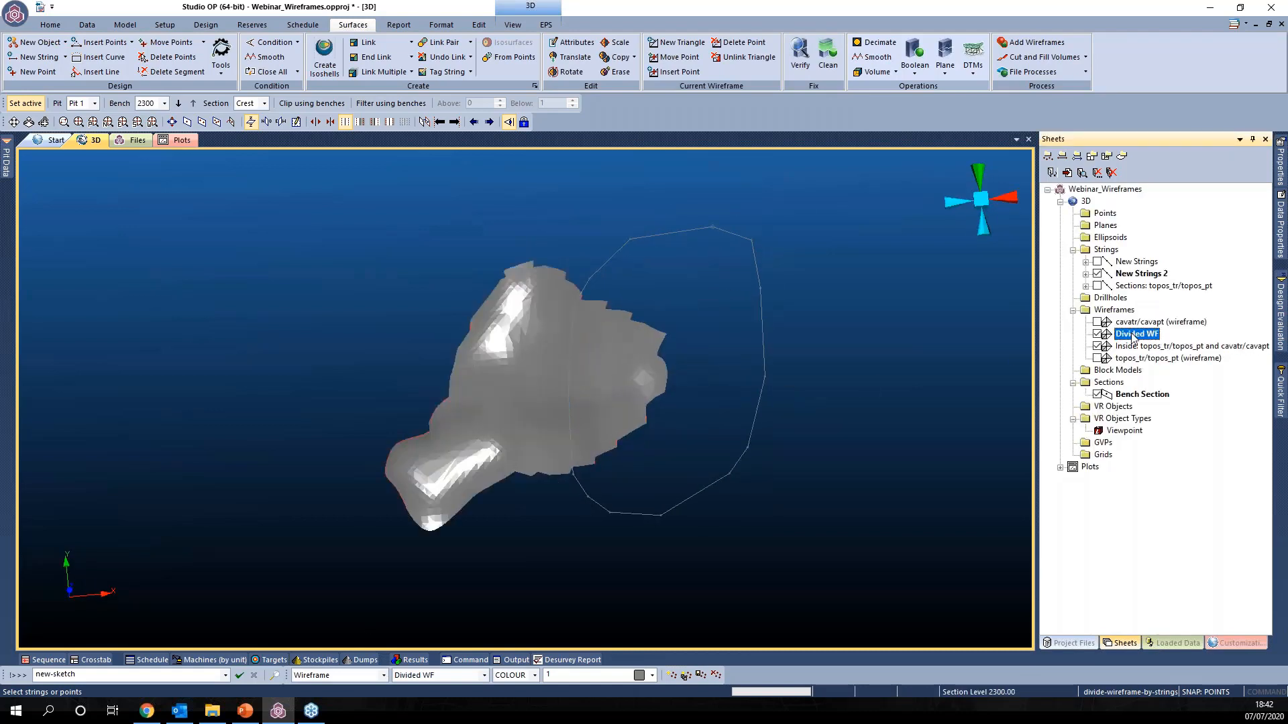
{"action": "left_click", "coordinate": [759, 434]}
{"action": "left_click", "coordinate": [946, 67]}
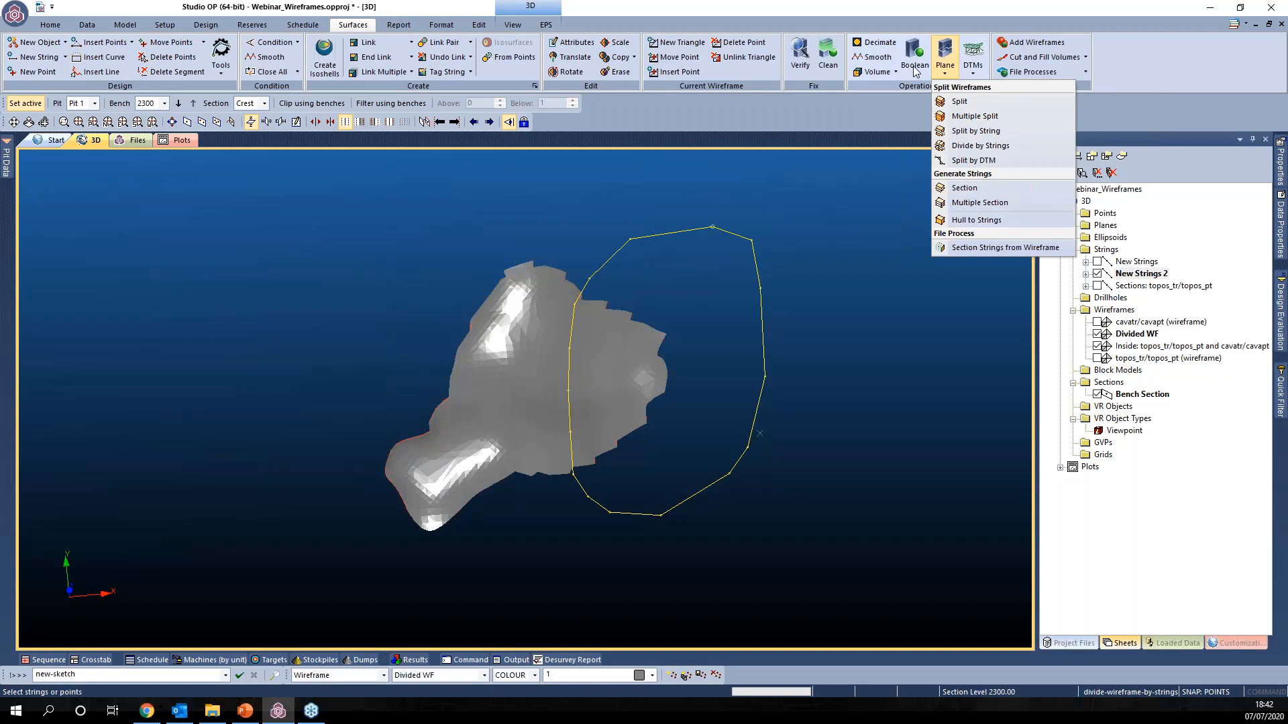
{"action": "left_click", "coordinate": [1166, 67]}
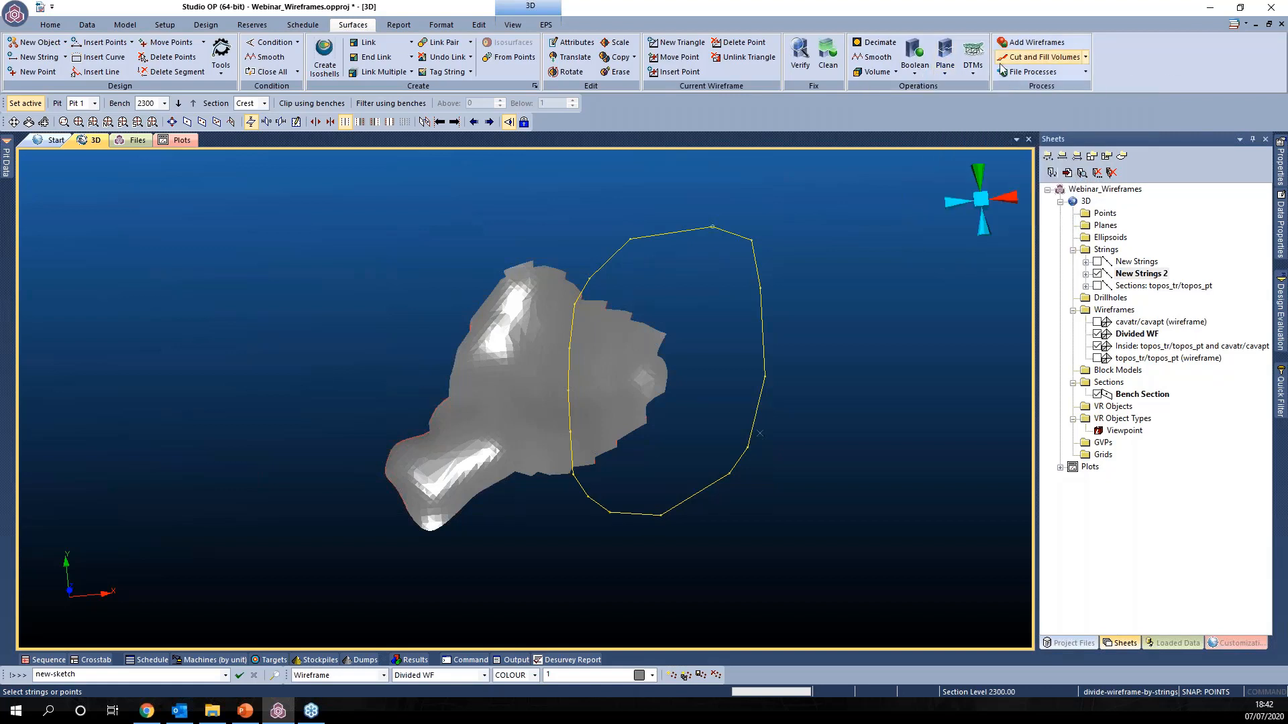
{"action": "left_click", "coordinate": [864, 274]}
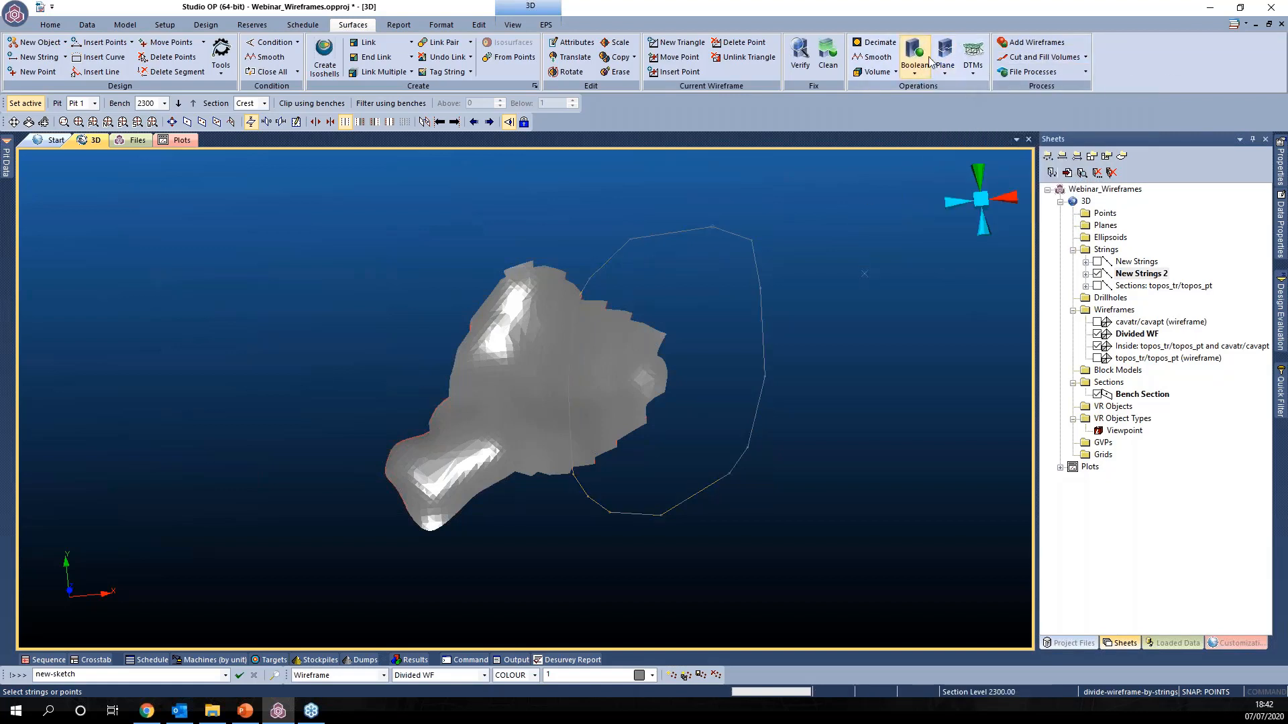
{"action": "left_click", "coordinate": [915, 76]}
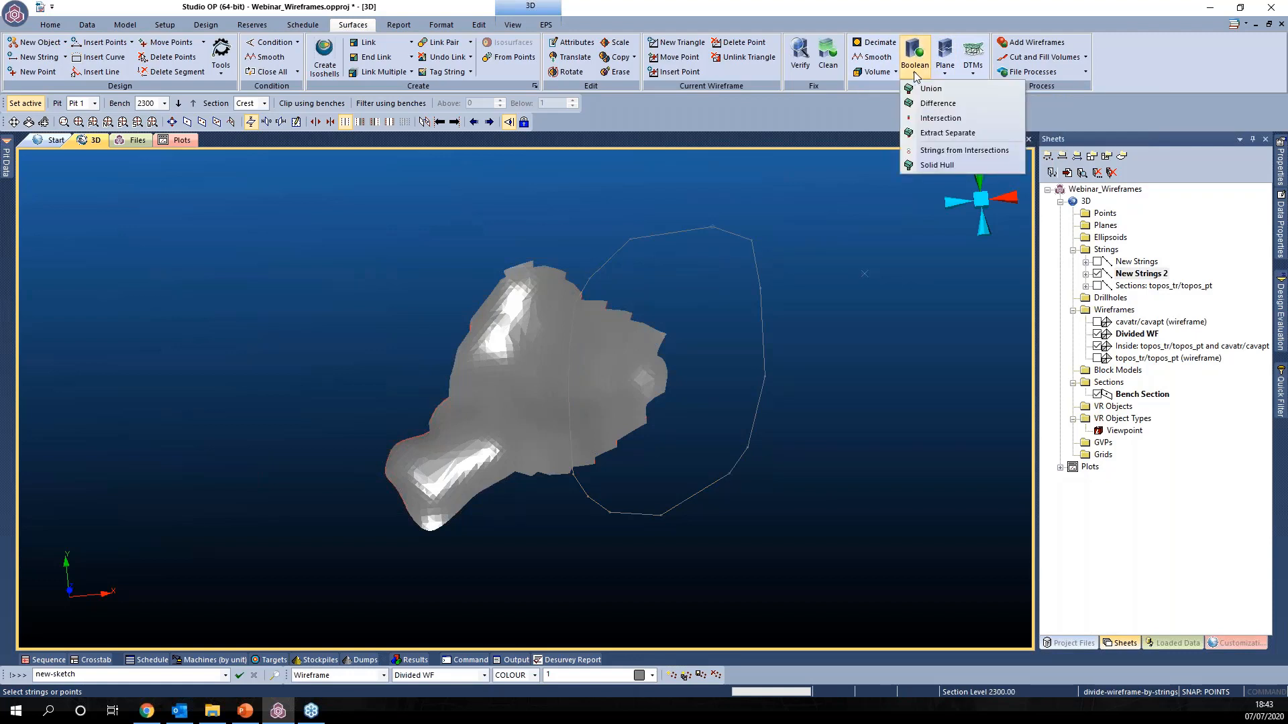
{"action": "left_click", "coordinate": [943, 381]}
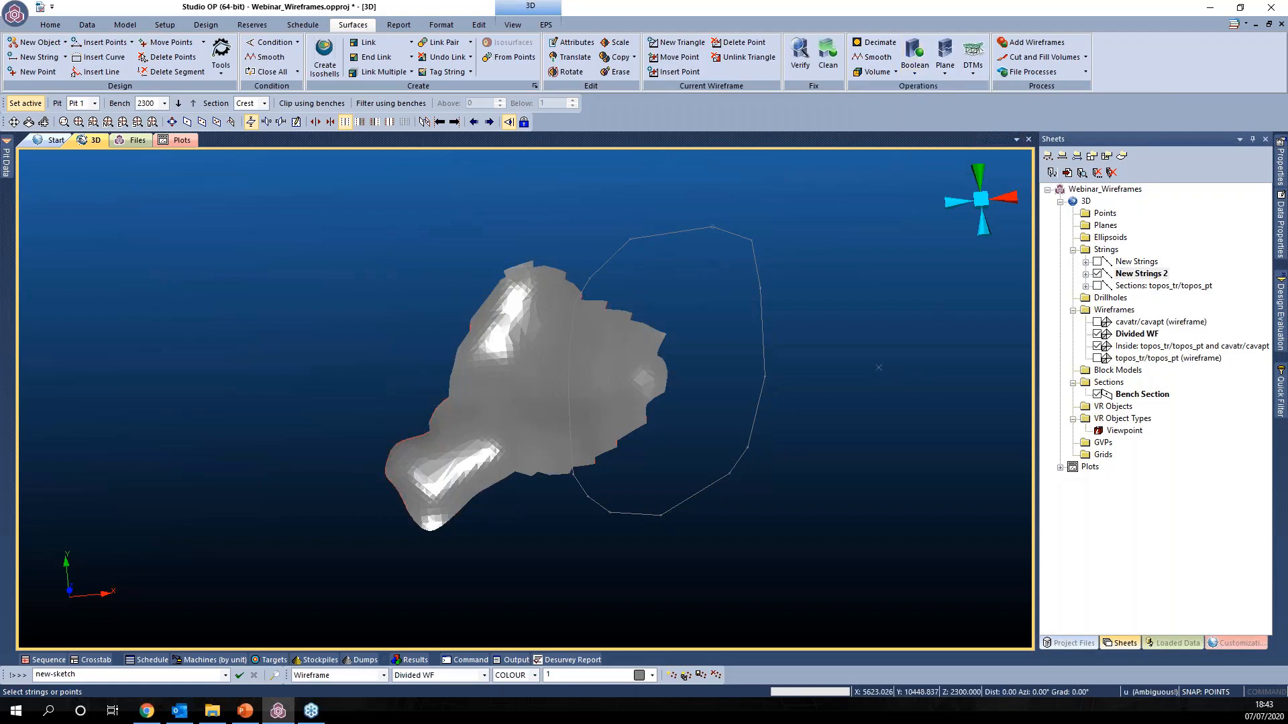
Step: Unload all data from the project with the ua command and confirm the removal
{"action": "type", "text": "ua"}
{"action": "key", "text": "Return"}
{"action": "left_click", "coordinate": [649, 388]}
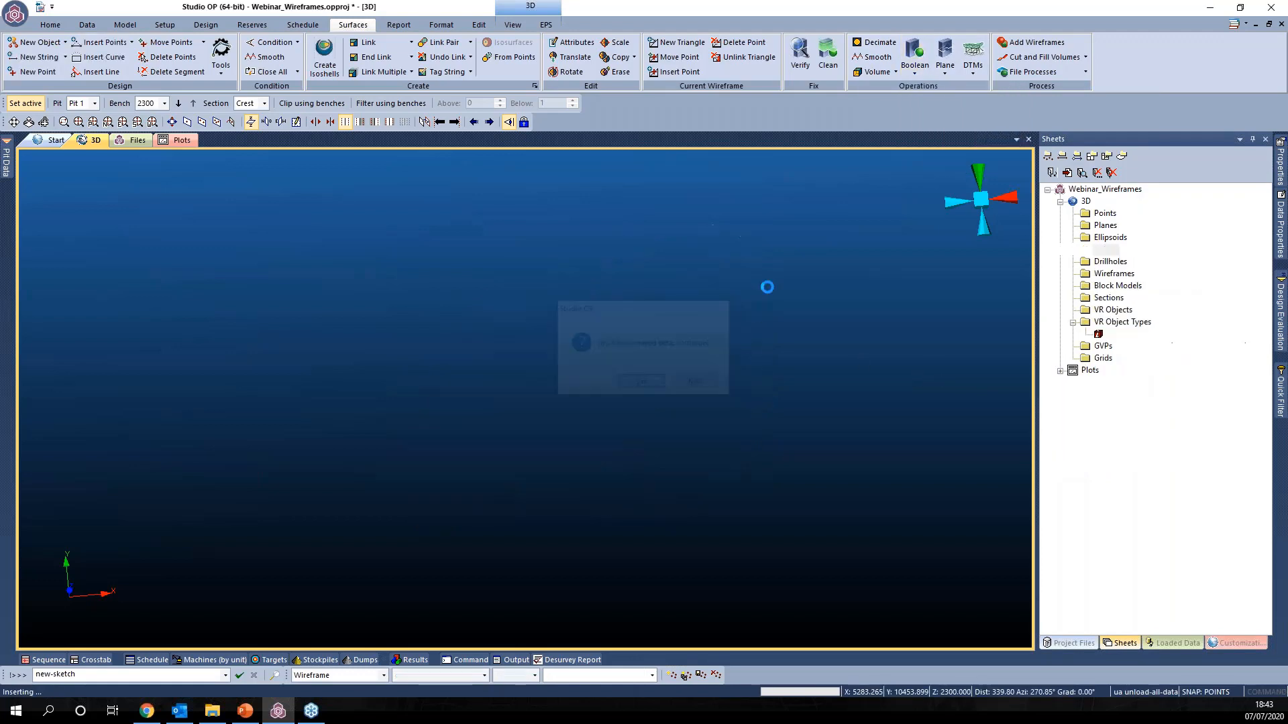
Step: Load the prismatr and cilindrotr wireframes from the project's wireframe triangles and view them in 3D
{"action": "left_click", "coordinate": [1093, 641]}
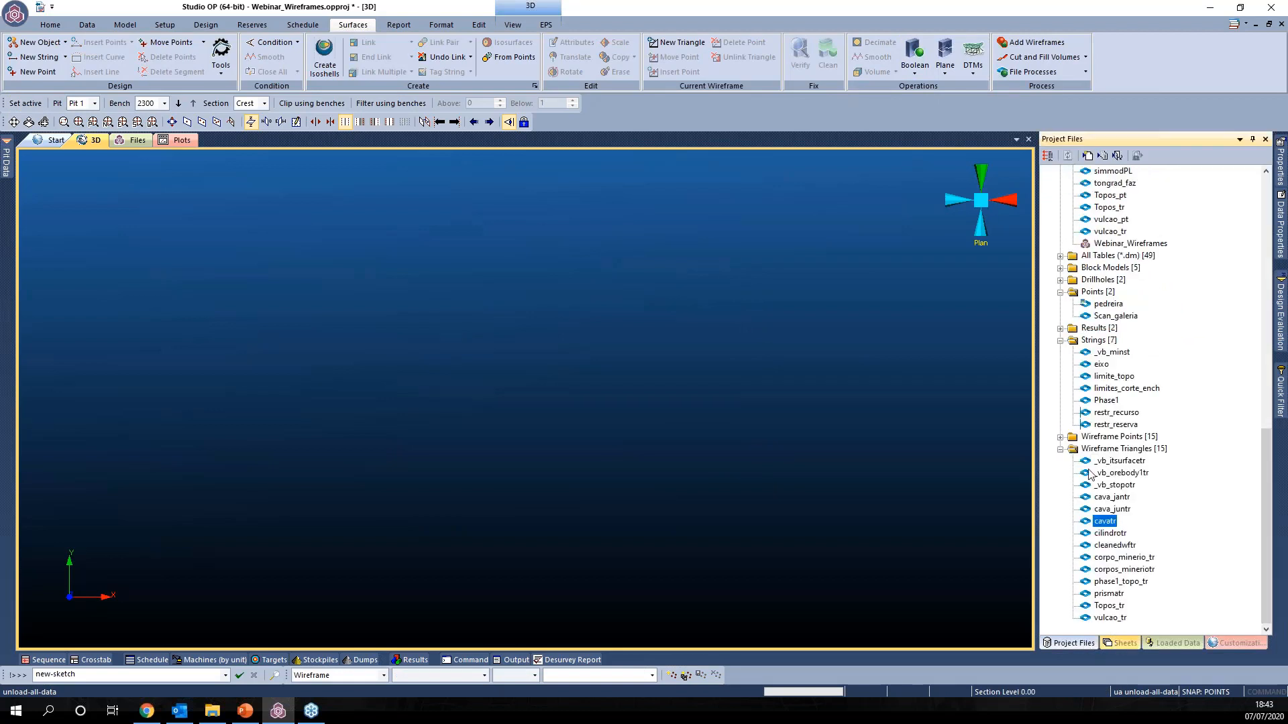
{"action": "left_click", "coordinate": [1113, 594]}
{"action": "double_click", "coordinate": [1108, 596]}
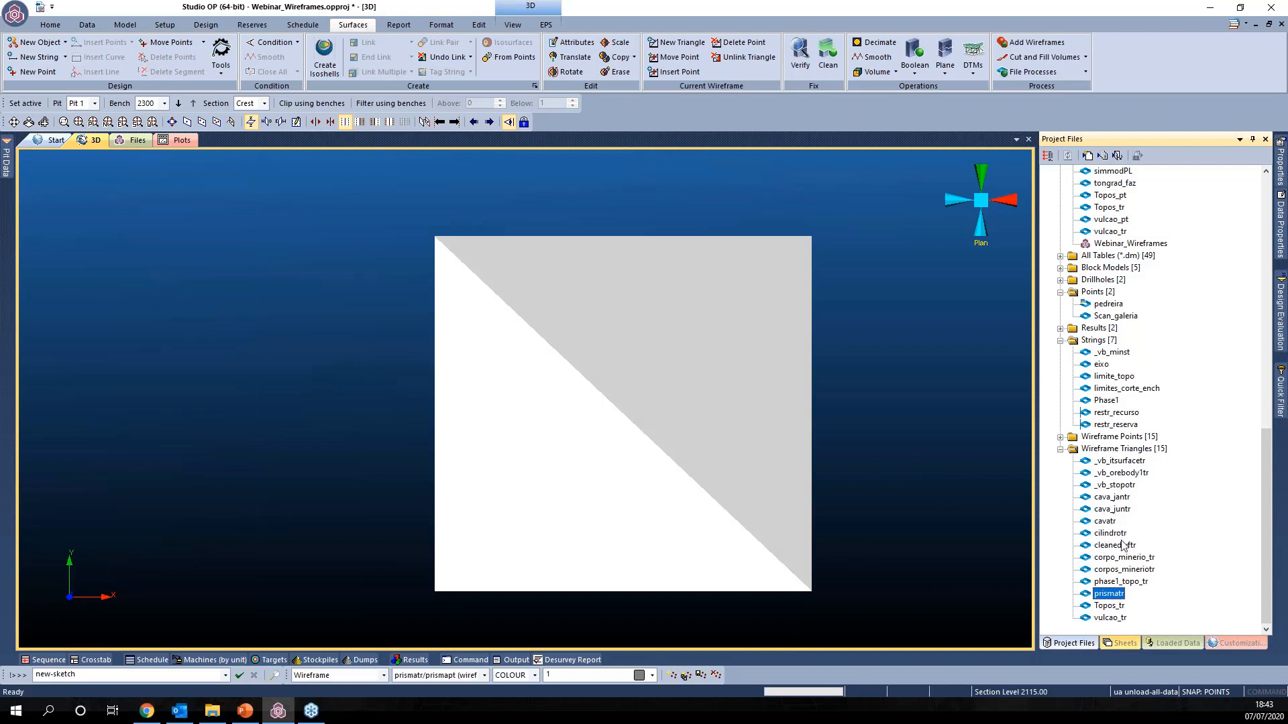
{"action": "left_click", "coordinate": [1112, 533]}
{"action": "scroll", "coordinate": [887, 480], "scroll_direction": "down", "scroll_amount": 3}
{"action": "left_click_drag", "start_coordinate": [885, 483], "coordinate": [868, 379], "text": "shift"}
Step: Give the prismatr/prismapt wireframe a green display colour in its properties
{"action": "left_click", "coordinate": [1122, 641]}
{"action": "double_click", "coordinate": [1149, 298]}
{"action": "left_click", "coordinate": [684, 588]}
Step: Try a fixed green colour on the cilindrotr/cilindropt wireframe
{"action": "double_click", "coordinate": [1138, 287]}
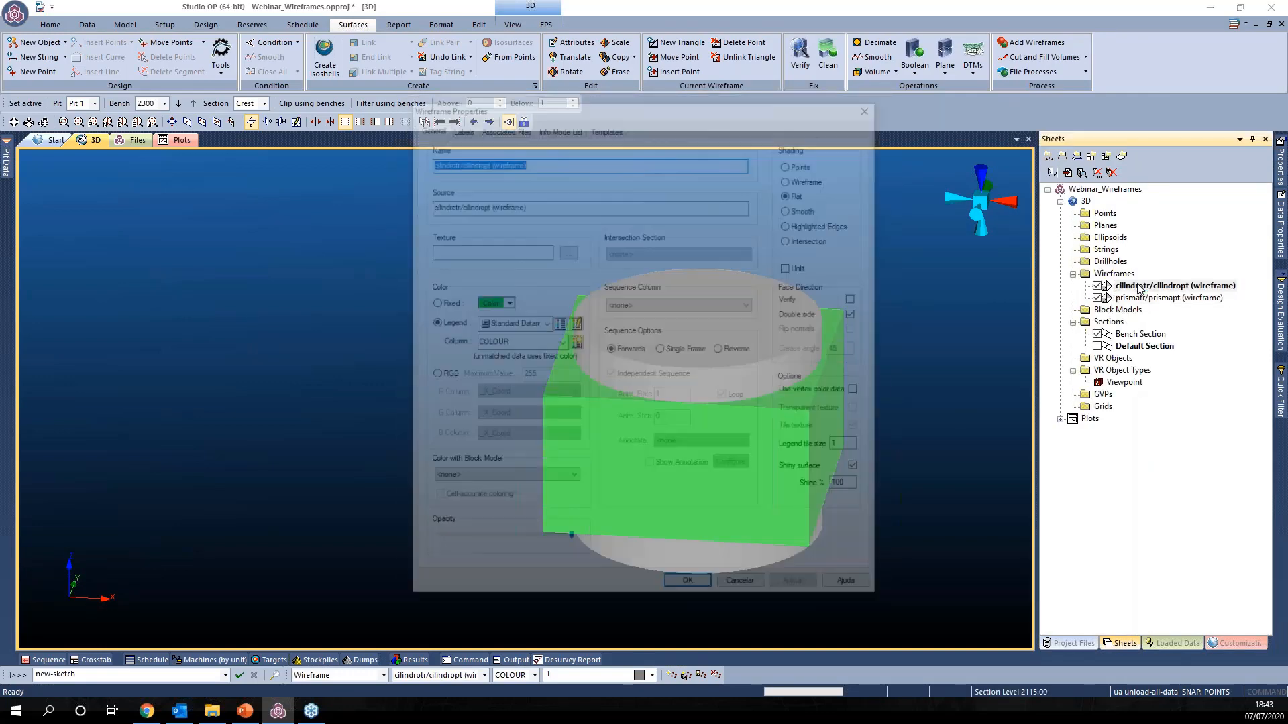
{"action": "left_click", "coordinate": [432, 303]}
{"action": "left_click", "coordinate": [506, 302]}
{"action": "left_click", "coordinate": [493, 348]}
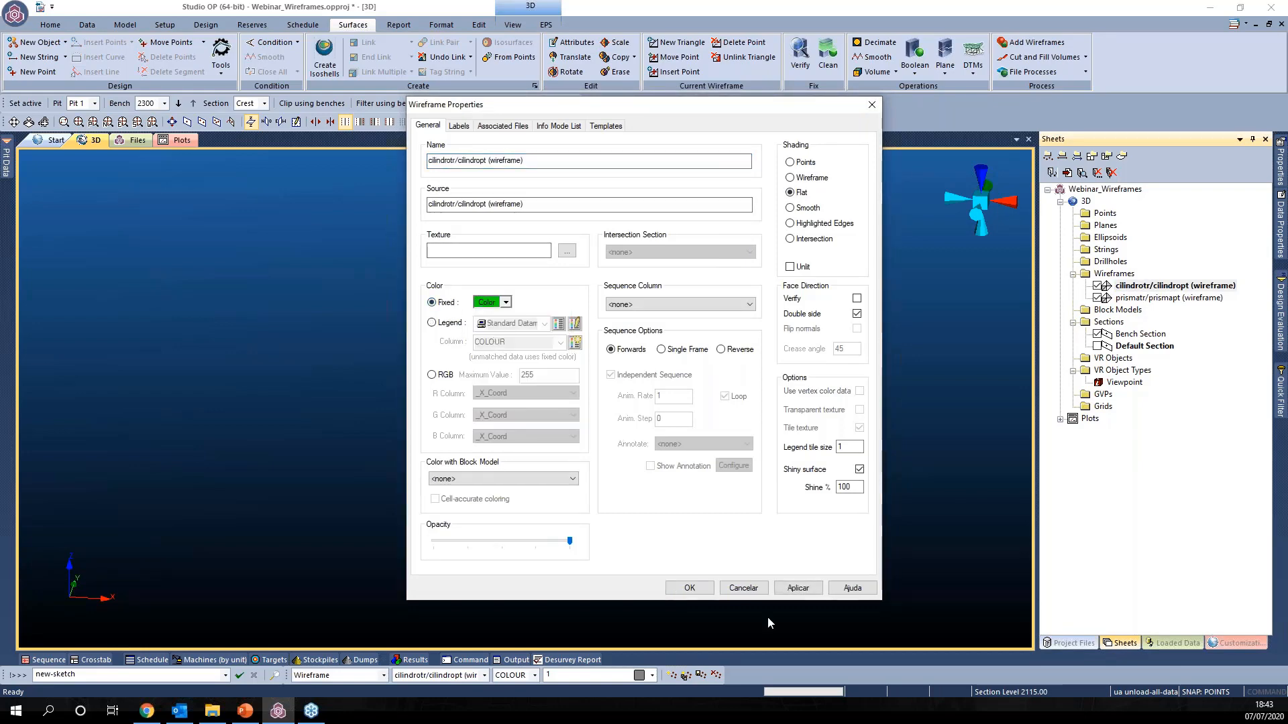
{"action": "left_click", "coordinate": [689, 589]}
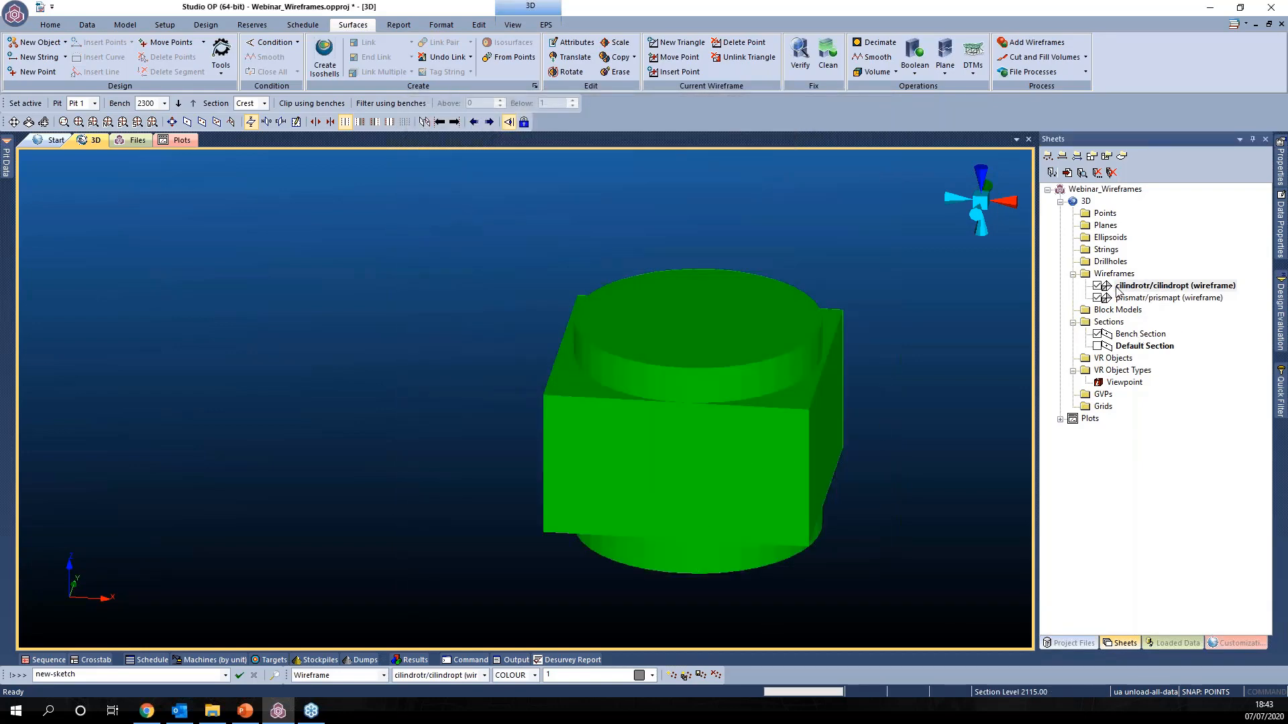
Step: Return the cilindrotr/cilindropt wireframe to legend colouring on the COLOUR column
{"action": "double_click", "coordinate": [1129, 288]}
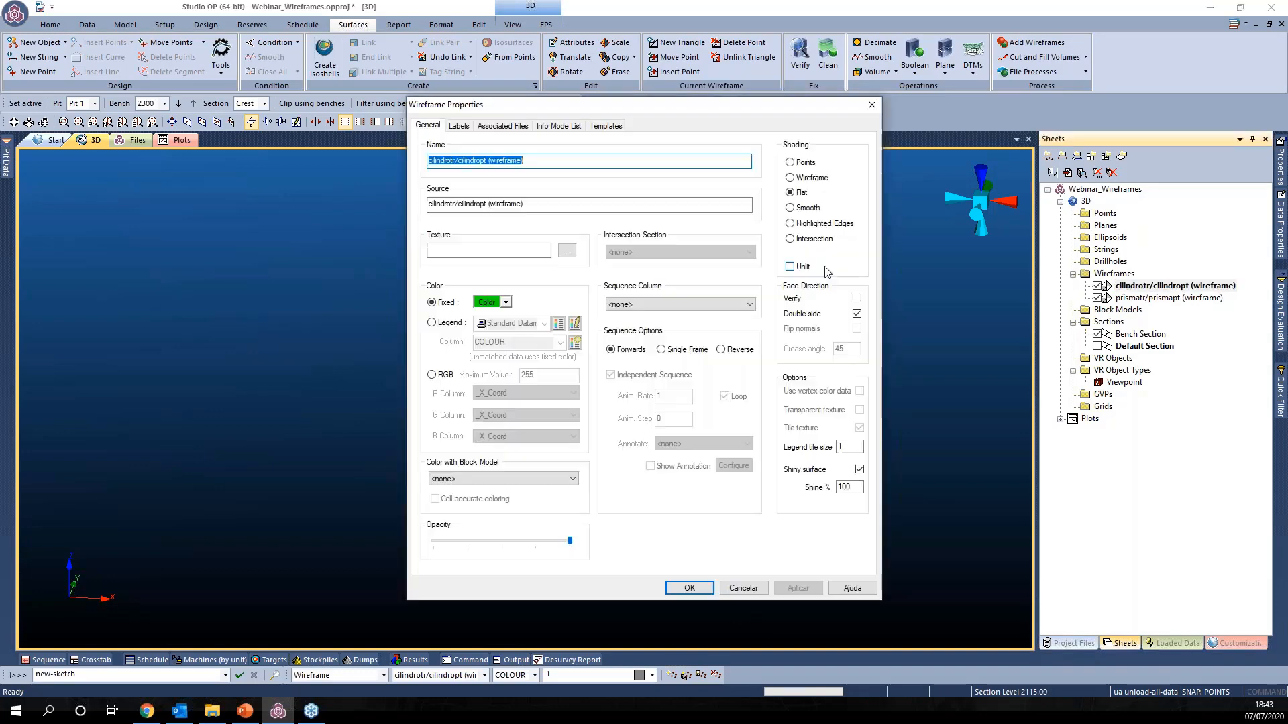
{"action": "left_click", "coordinate": [445, 327]}
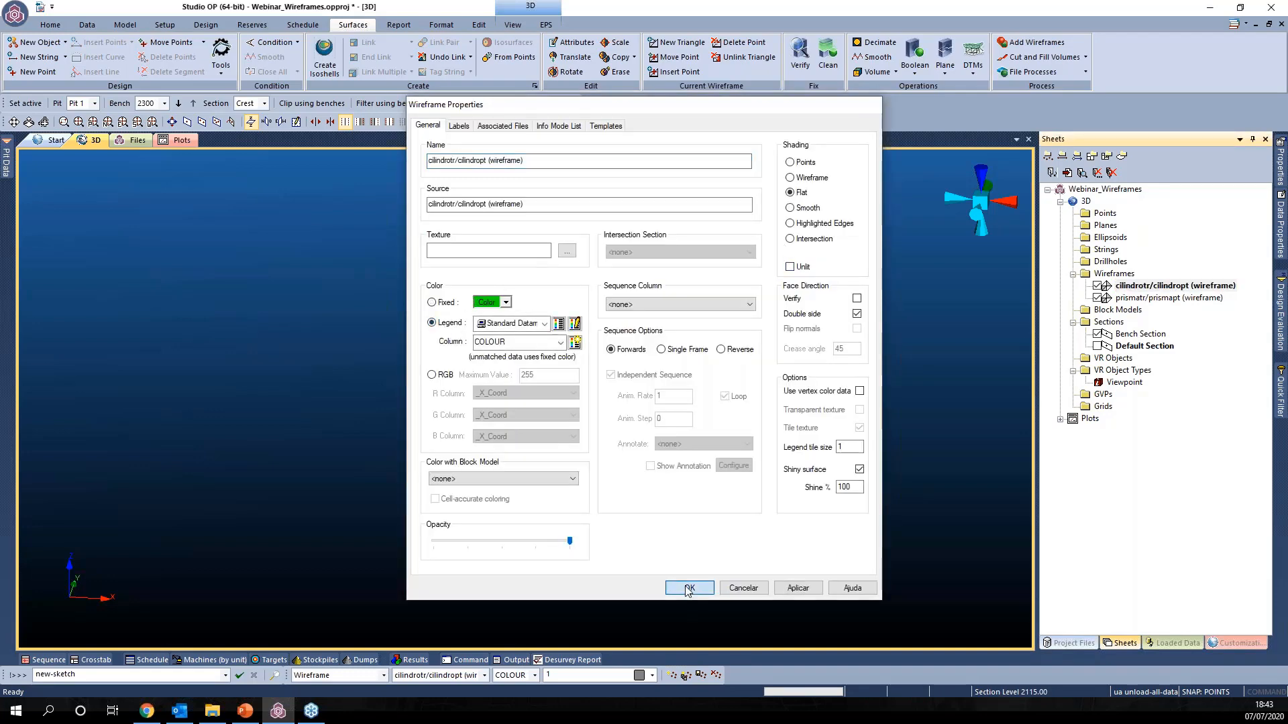
{"action": "left_click", "coordinate": [686, 588]}
Step: Create a Boolean union of the cilindrotr/cilindropt wireframe and the prismatr/prismapt wireframe
{"action": "mouse_move", "coordinate": [638, 477]}
{"action": "left_mouse_down"}
{"action": "mouse_move", "coordinate": [581, 487]}
{"action": "mouse_move", "coordinate": [624, 468]}
{"action": "left_mouse_up"}
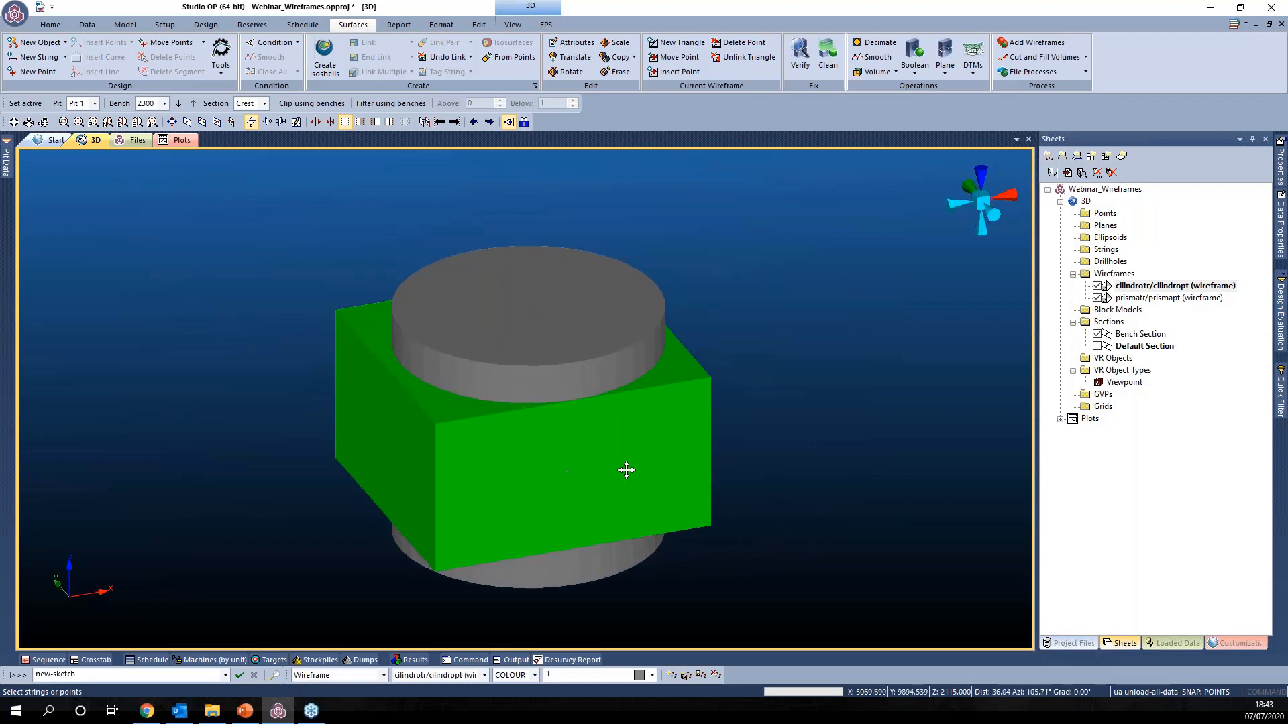
{"action": "left_click", "coordinate": [915, 60]}
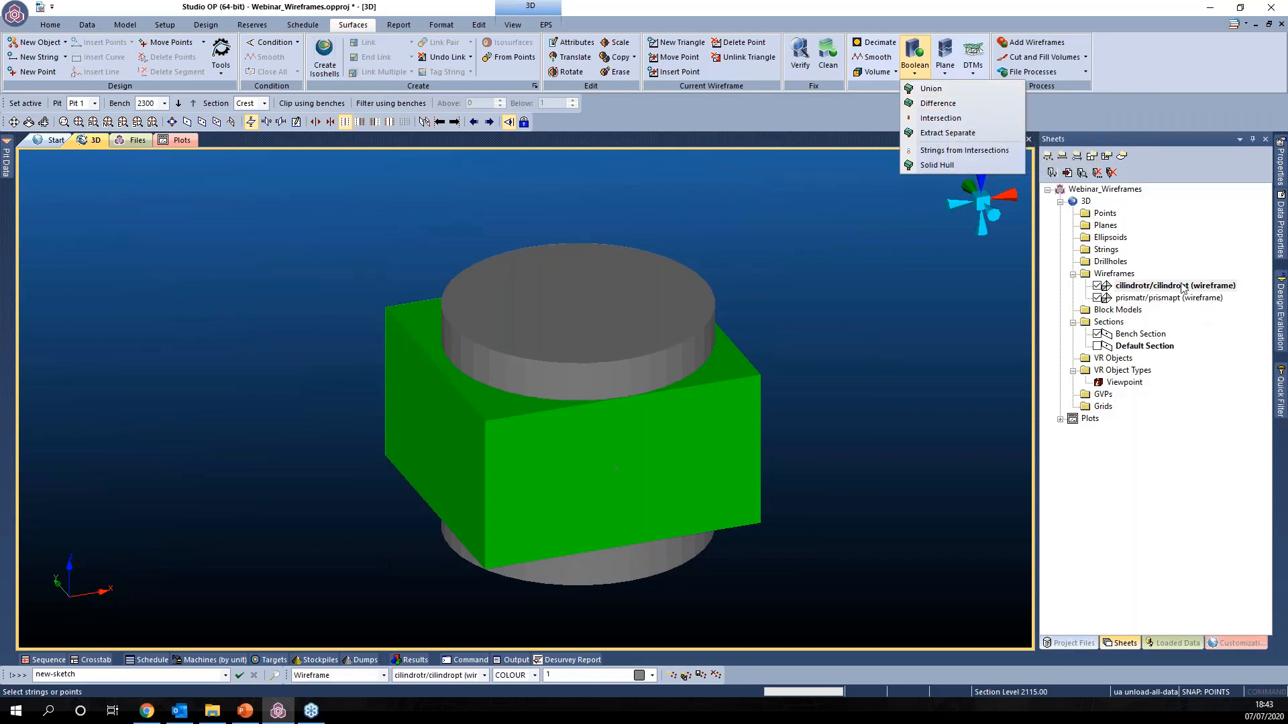
{"action": "left_click", "coordinate": [927, 96]}
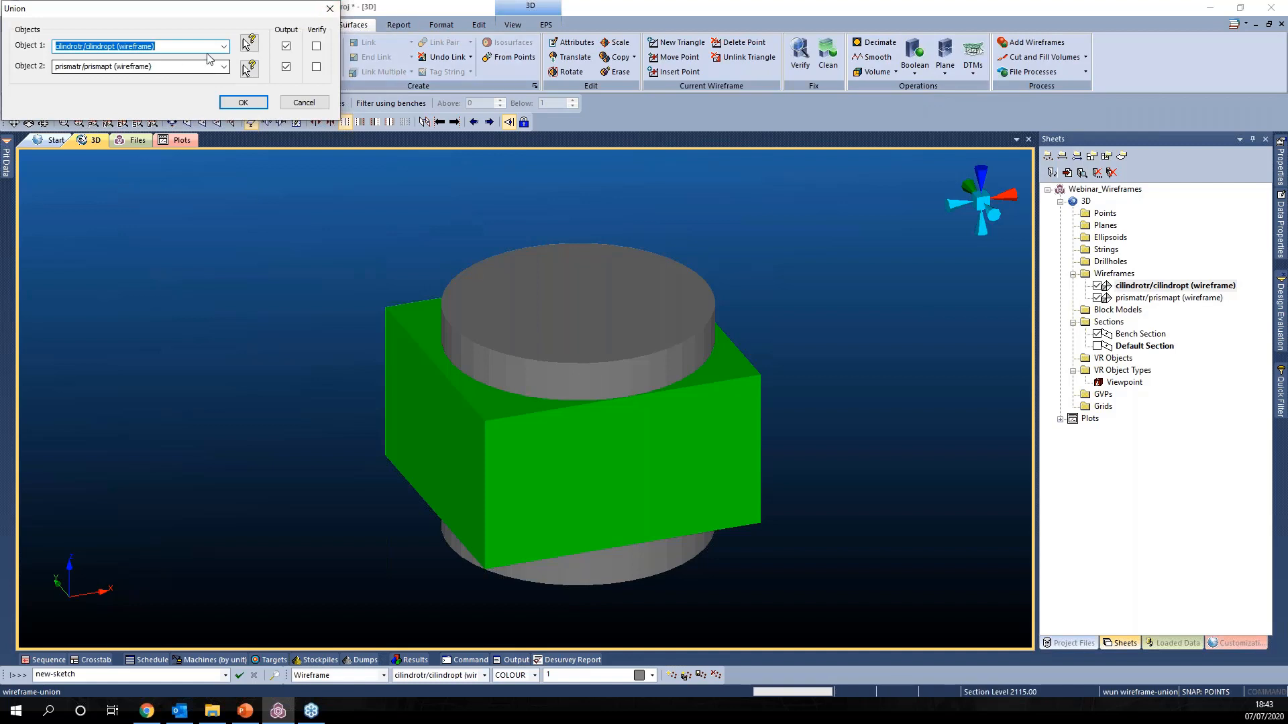
{"action": "left_click", "coordinate": [224, 67]}
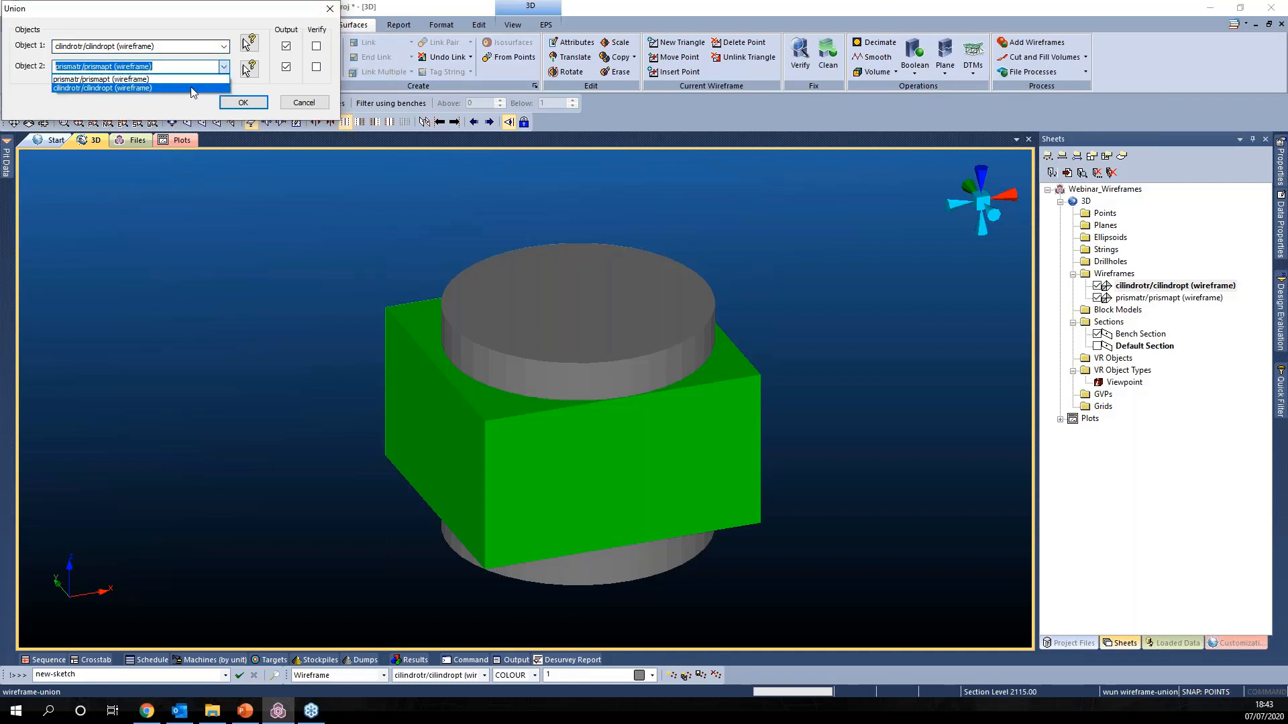
{"action": "left_click", "coordinate": [222, 87]}
{"action": "left_click", "coordinate": [244, 102]}
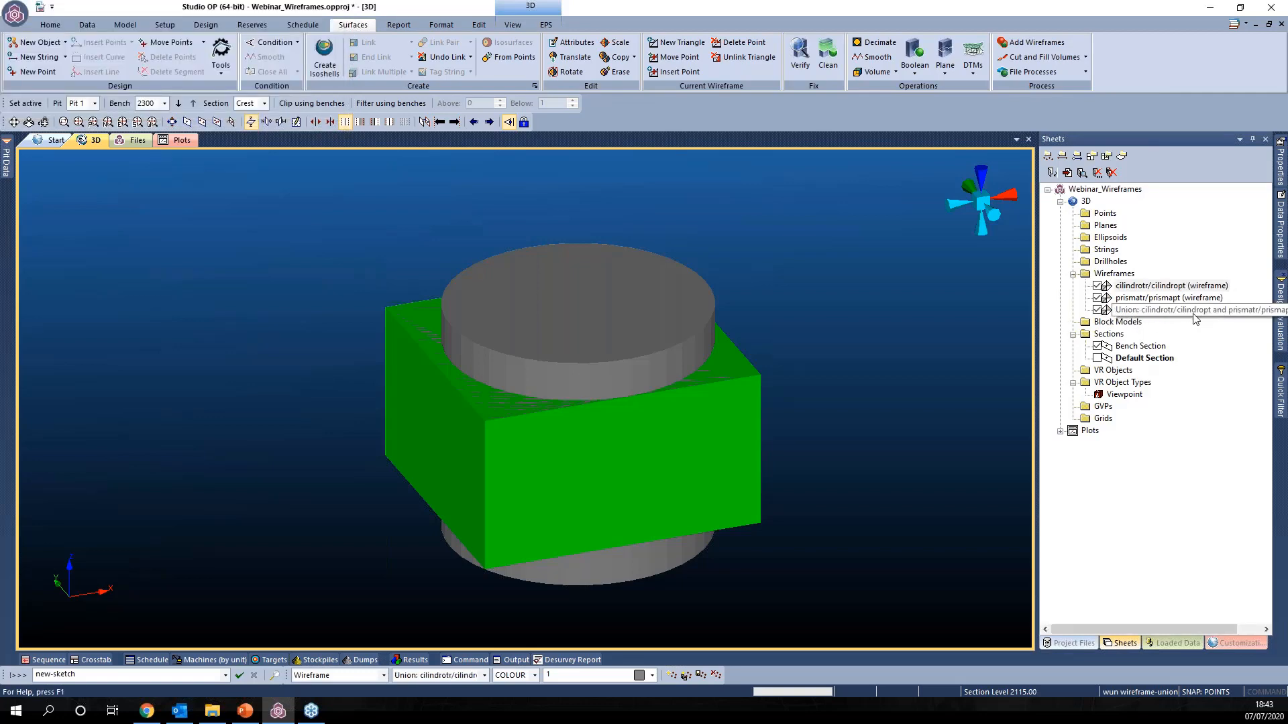
Step: Hide the cylinder and prism wireframes and toggle the union's visibility to examine the merged solid alone
{"action": "left_click", "coordinate": [1097, 286]}
{"action": "left_click", "coordinate": [1097, 297]}
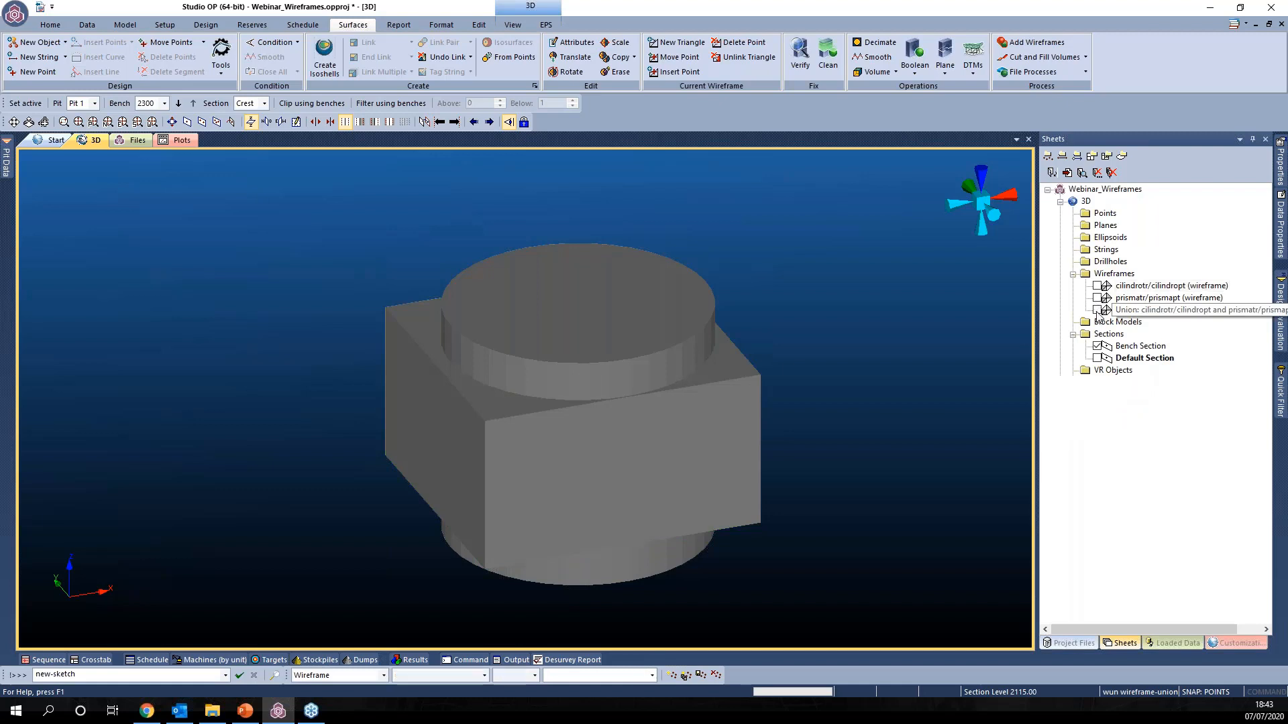
{"action": "left_click", "coordinate": [1097, 310]}
{"action": "left_click", "coordinate": [1098, 310]}
{"action": "left_click", "coordinate": [1097, 310]}
{"action": "left_click", "coordinate": [1097, 311]}
Step: Hide the union wireframe and show the original cylinder and prism wireframes again
{"action": "left_click", "coordinate": [1098, 310]}
{"action": "left_click", "coordinate": [1097, 298]}
{"action": "left_click", "coordinate": [1097, 285]}
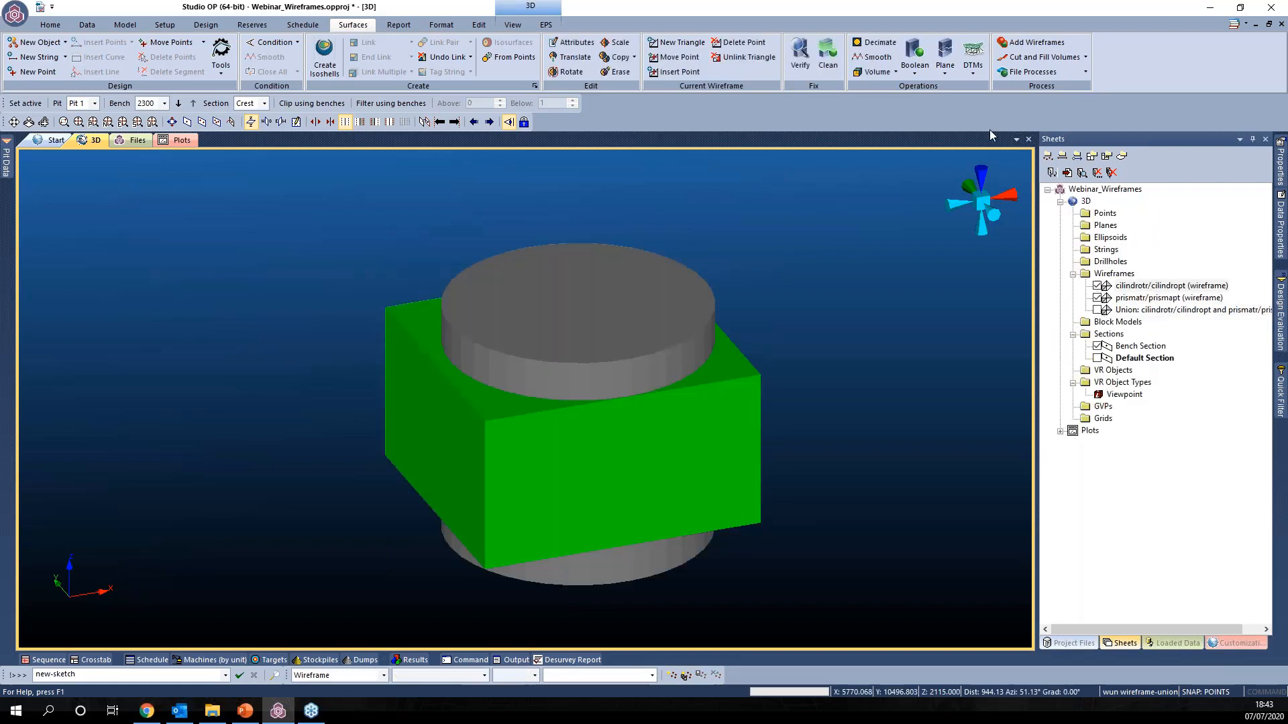
Step: Create a Boolean difference with cilindrotr/cilindropt as object 1 and prismatr/prismapt as object 2
{"action": "left_click", "coordinate": [914, 65]}
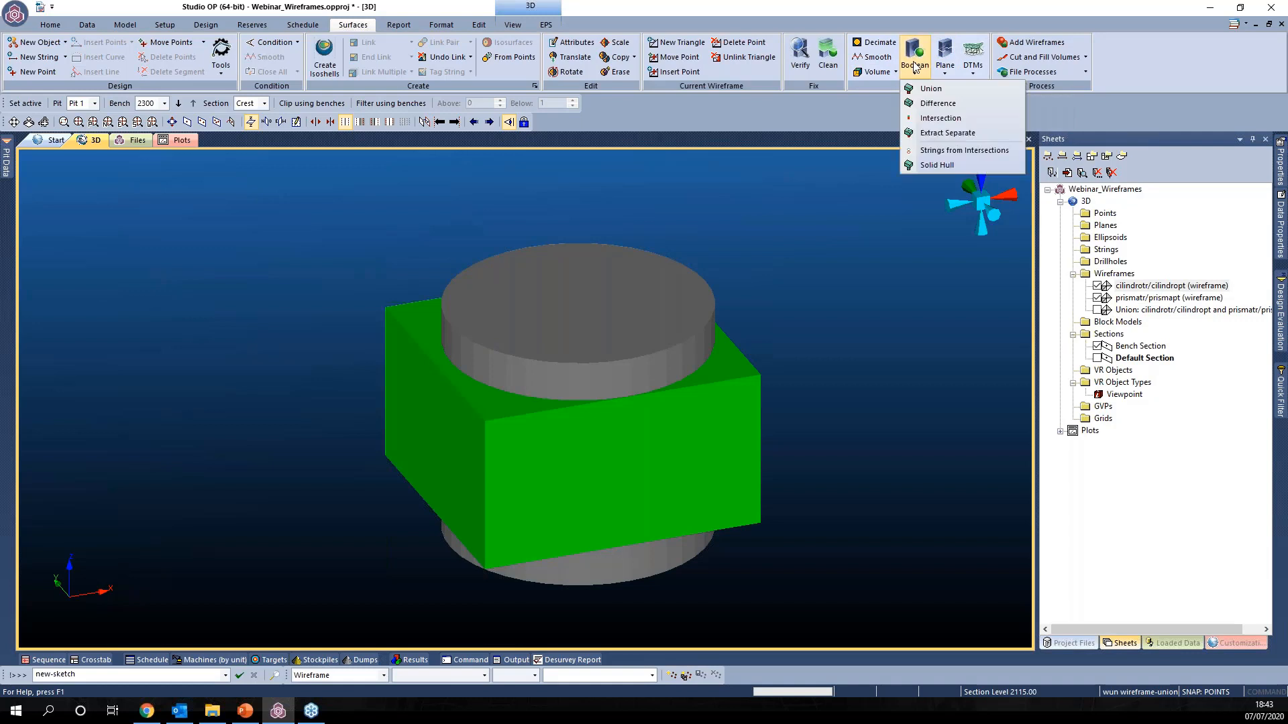
{"action": "left_click", "coordinate": [932, 104]}
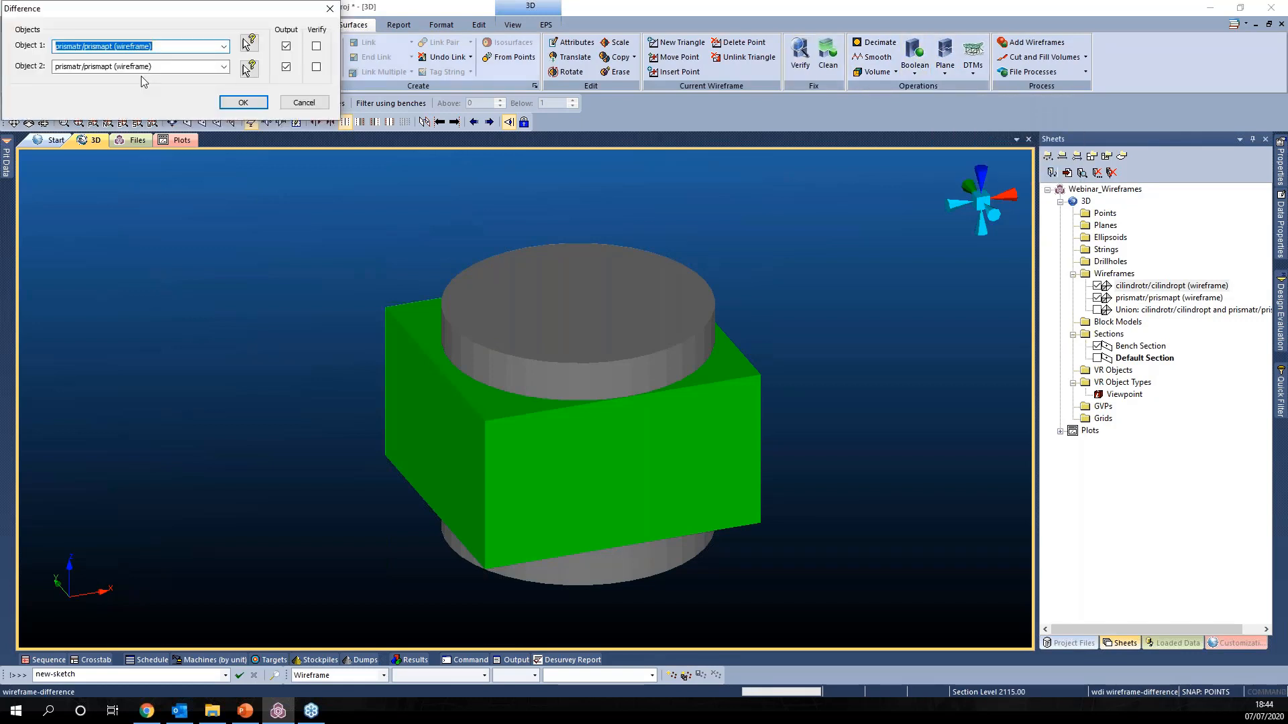
{"action": "left_click", "coordinate": [223, 46]}
{"action": "left_click", "coordinate": [208, 58]}
{"action": "left_click", "coordinate": [224, 66]}
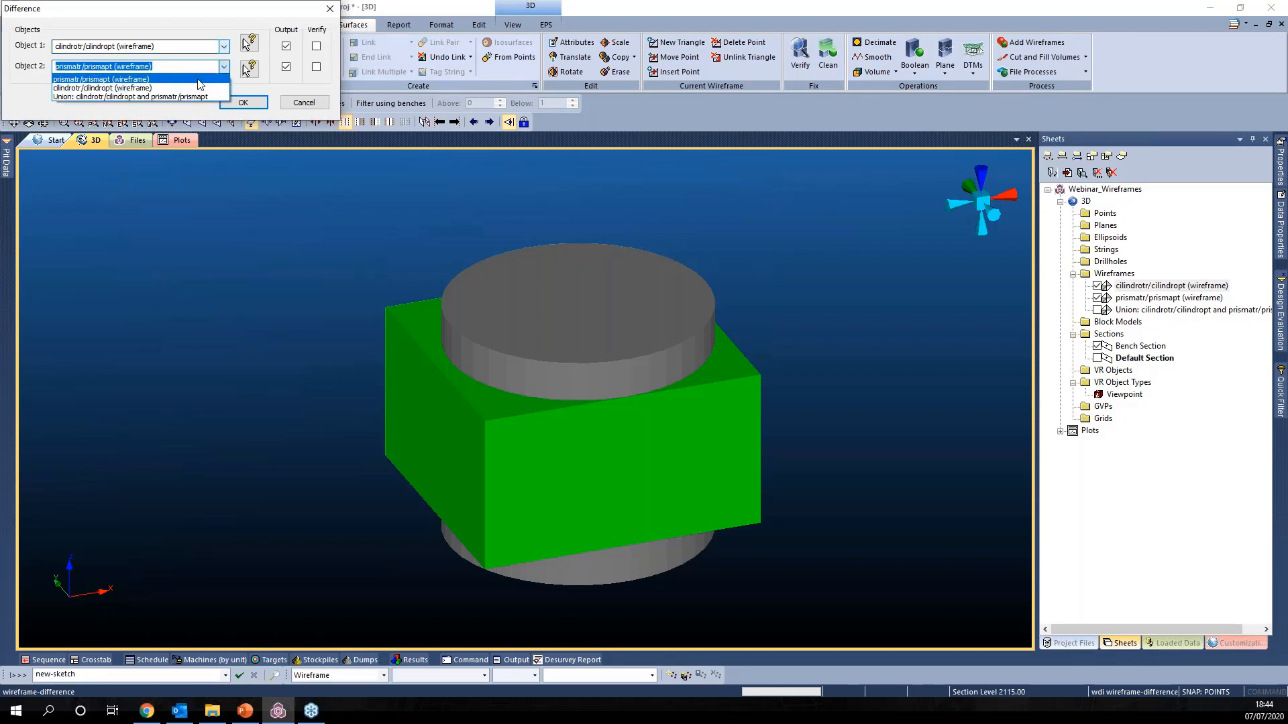
{"action": "left_click", "coordinate": [198, 79]}
{"action": "left_click", "coordinate": [242, 104]}
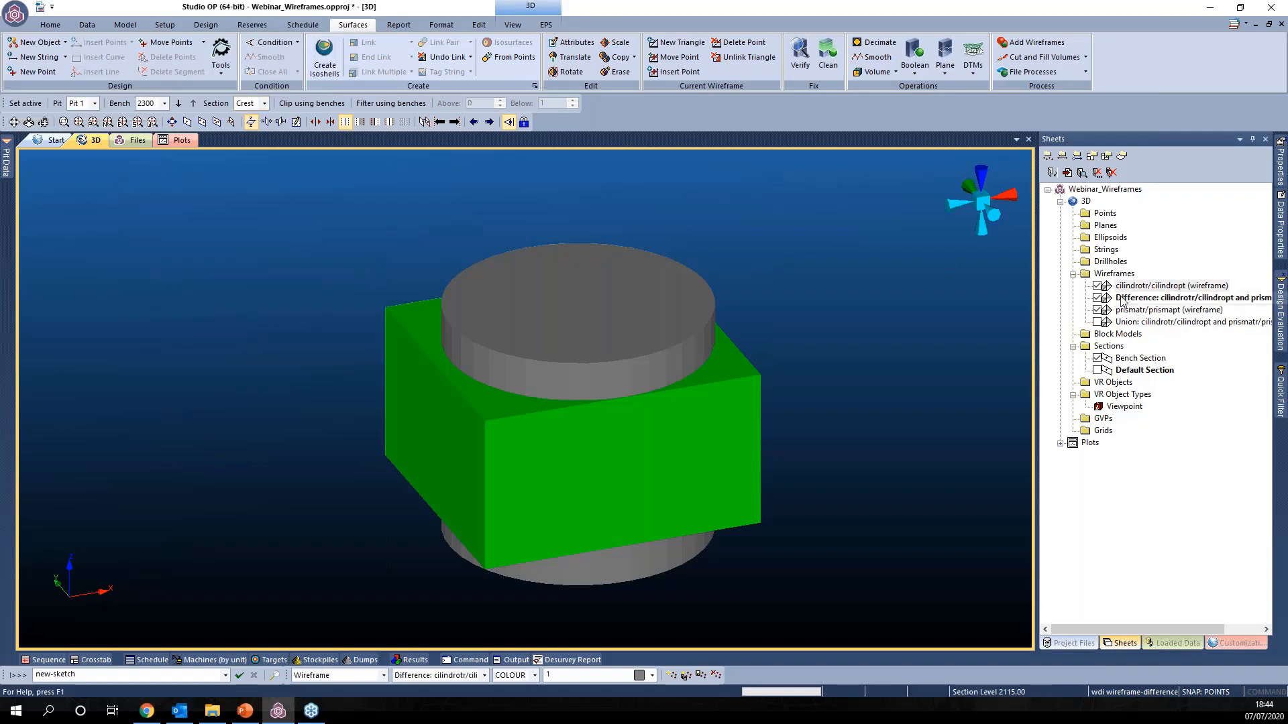
Step: Hide the cylinder and prism wireframes and toggle the difference's visibility to examine the cut solid alone
{"action": "left_click", "coordinate": [1097, 310]}
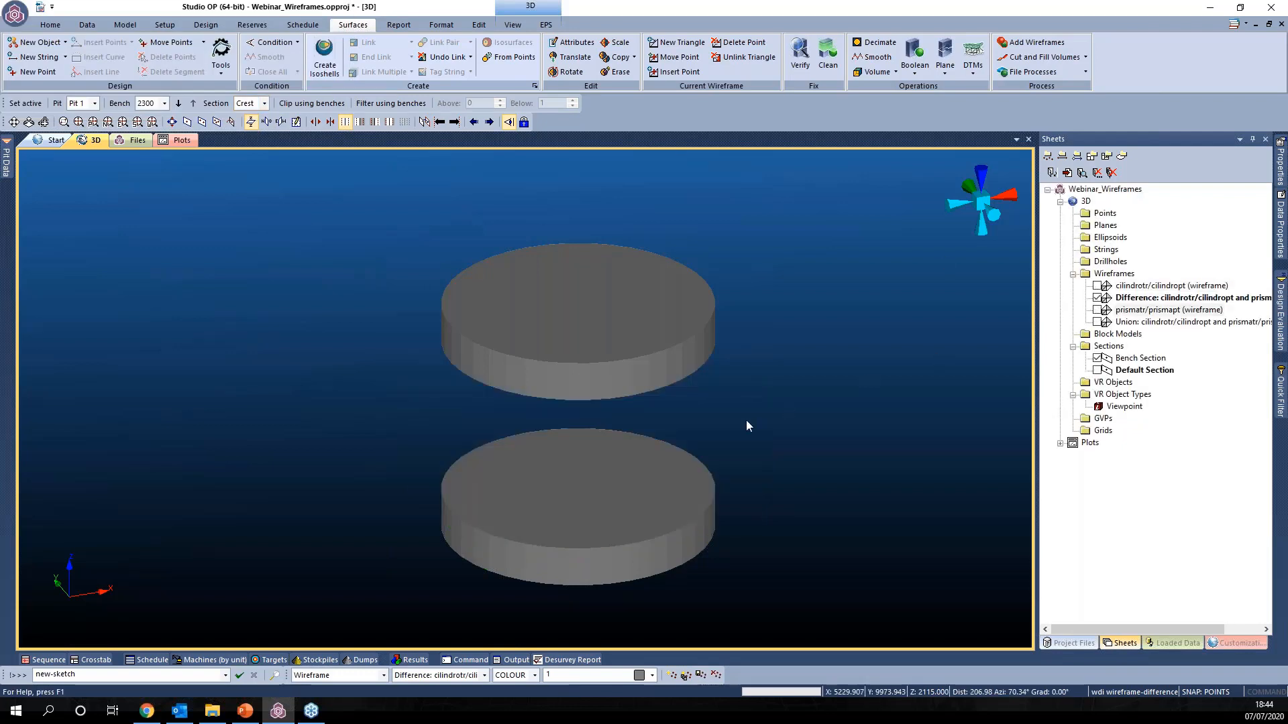
{"action": "left_click_drag", "start_coordinate": [688, 391], "coordinate": [812, 415]}
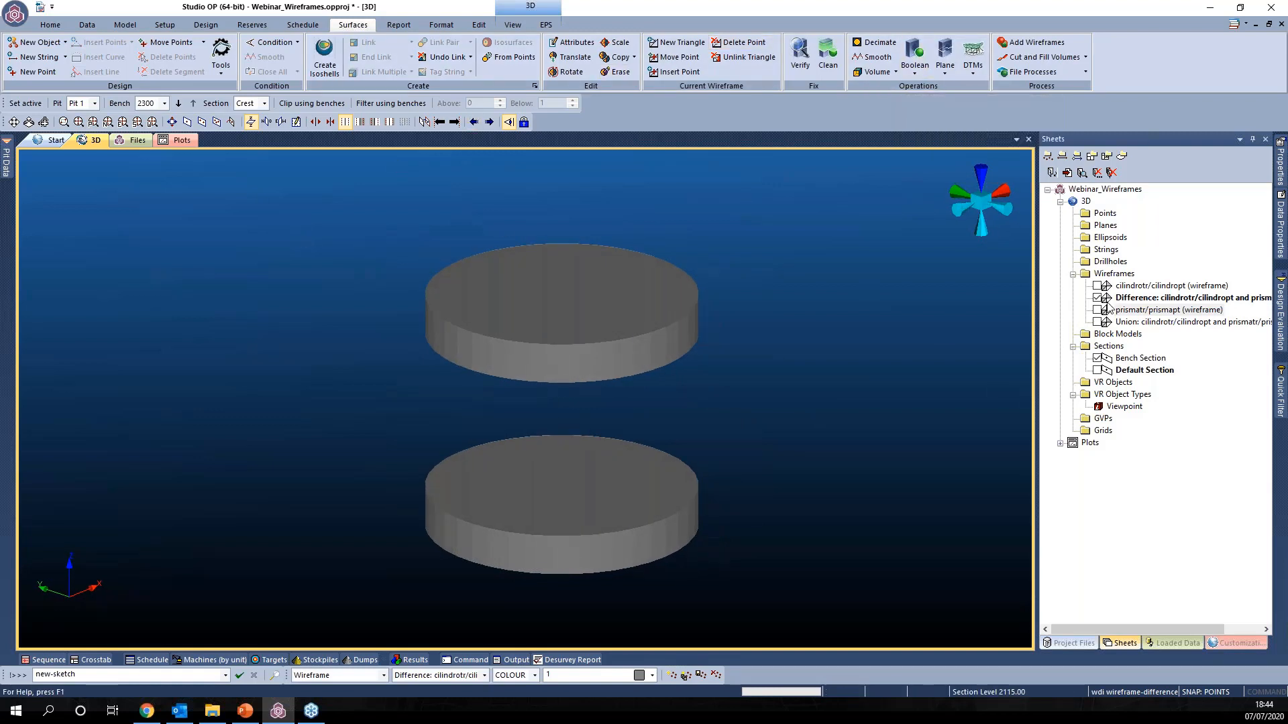
{"action": "left_click", "coordinate": [1098, 297]}
{"action": "left_click", "coordinate": [1098, 299]}
Step: Hide the difference wireframe and show the original cylinder and prism wireframes again
{"action": "left_click", "coordinate": [1098, 297]}
{"action": "left_click", "coordinate": [1098, 287]}
{"action": "left_click", "coordinate": [1097, 310]}
Step: Create a Boolean intersection with prismatr/prismapt as object 1 and cilindrotr/cilindropt as object 2
{"action": "left_click", "coordinate": [914, 65]}
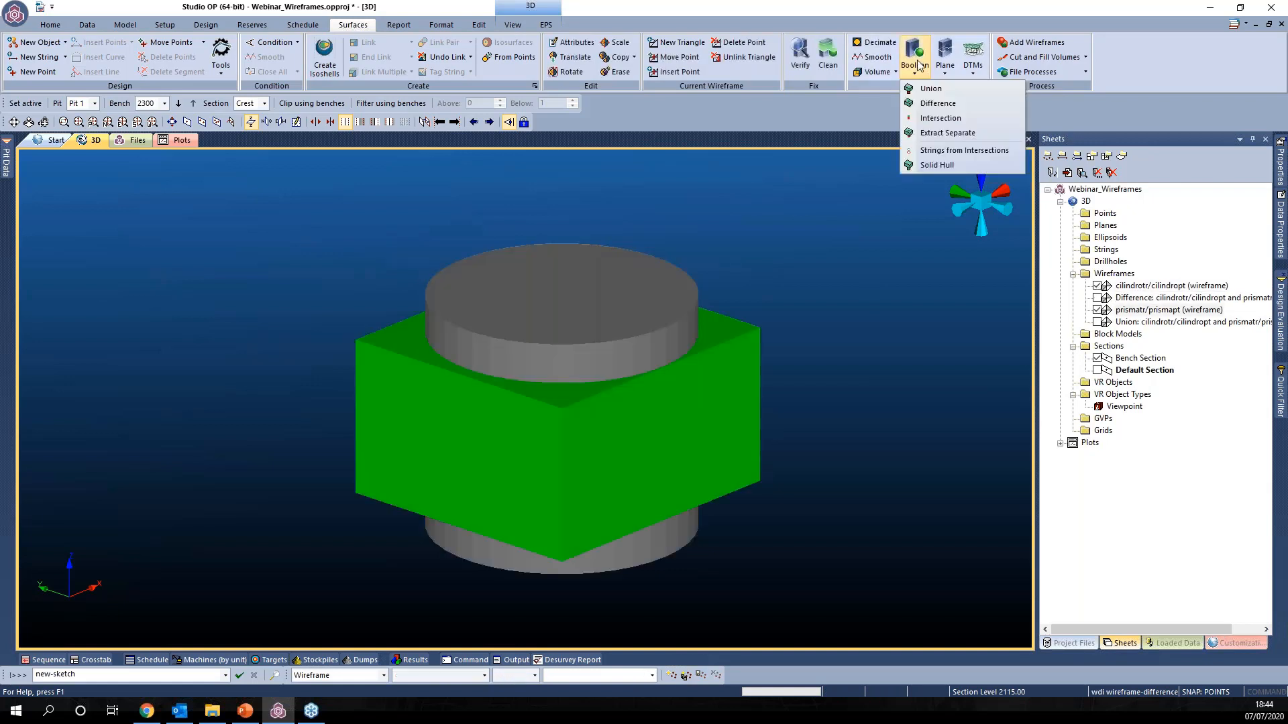
{"action": "left_click", "coordinate": [941, 119]}
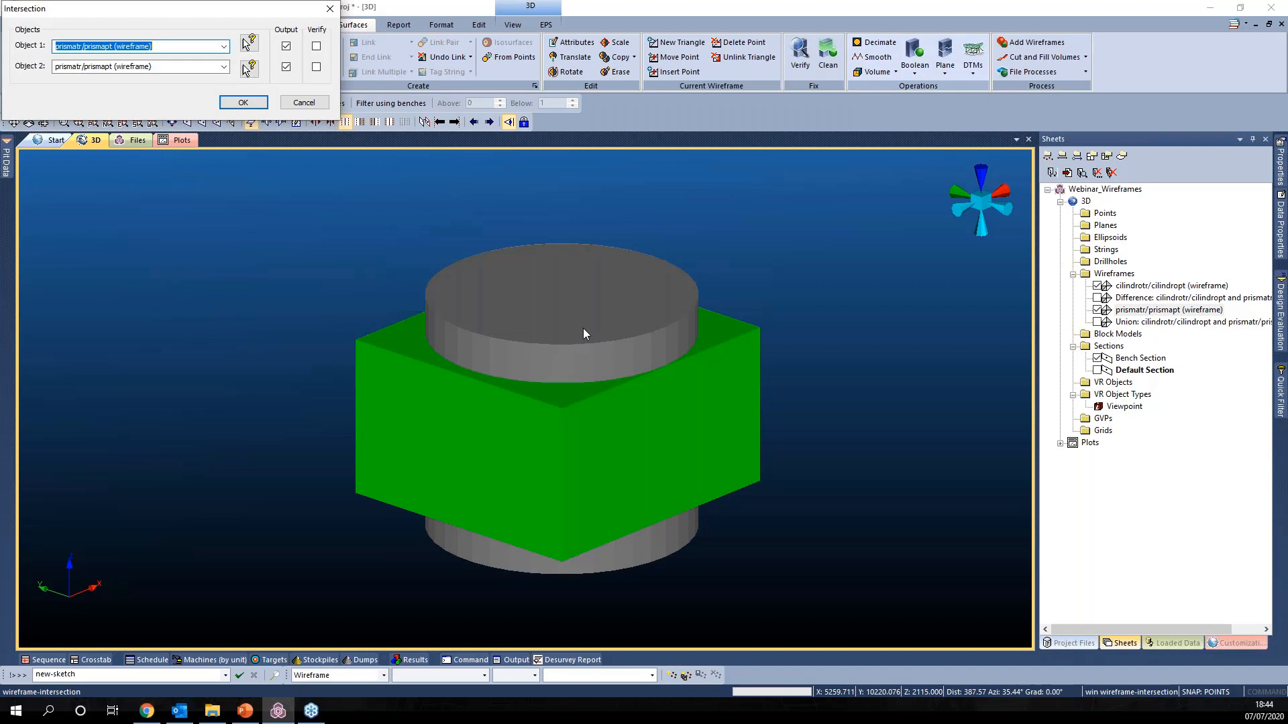
{"action": "left_click", "coordinate": [224, 67]}
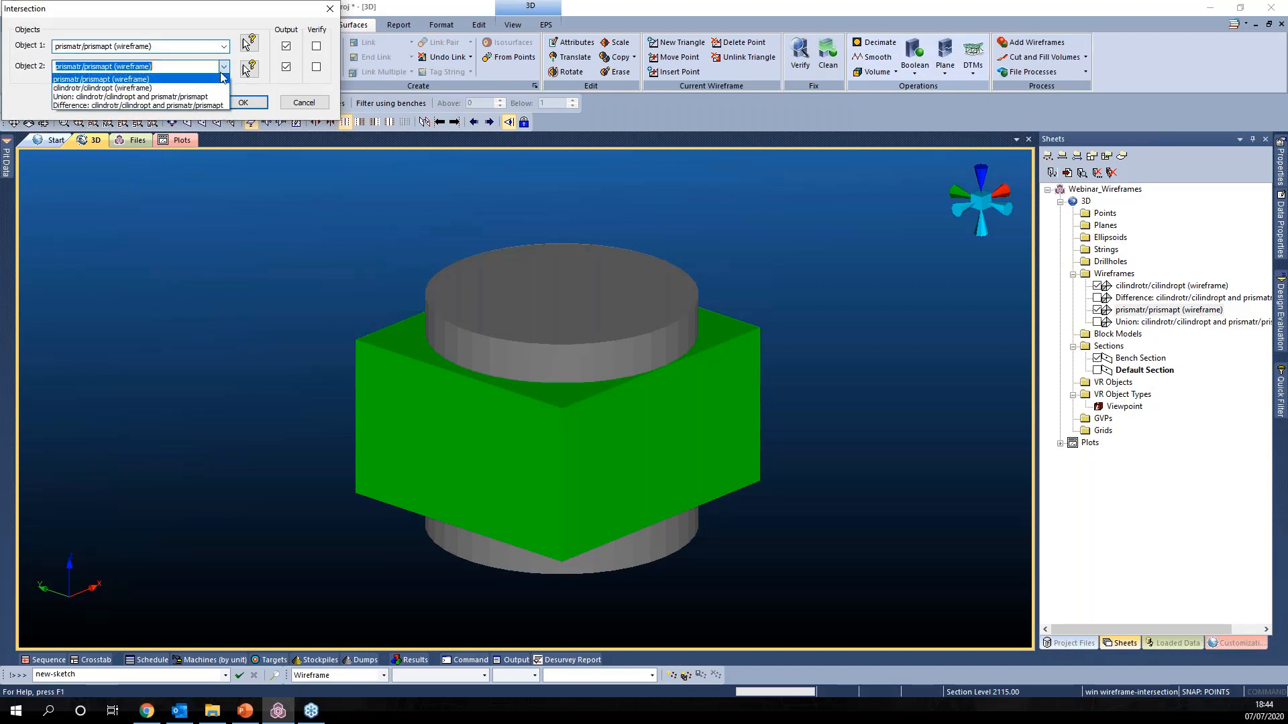
{"action": "left_click", "coordinate": [134, 87]}
{"action": "left_click", "coordinate": [243, 102]}
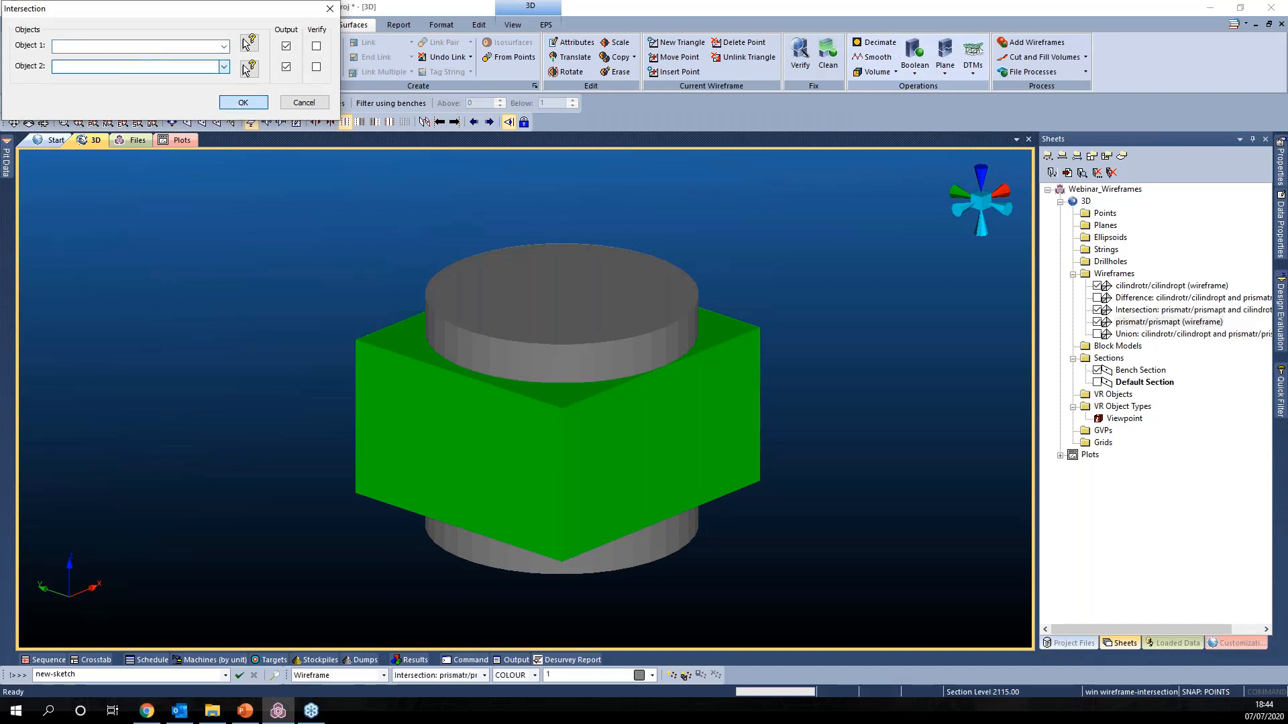
Step: Hide the cylinder and prism wireframes, examine the intersection solid from several angles, and hide it as well
{"action": "left_click", "coordinate": [1097, 322]}
{"action": "left_click", "coordinate": [1097, 286]}
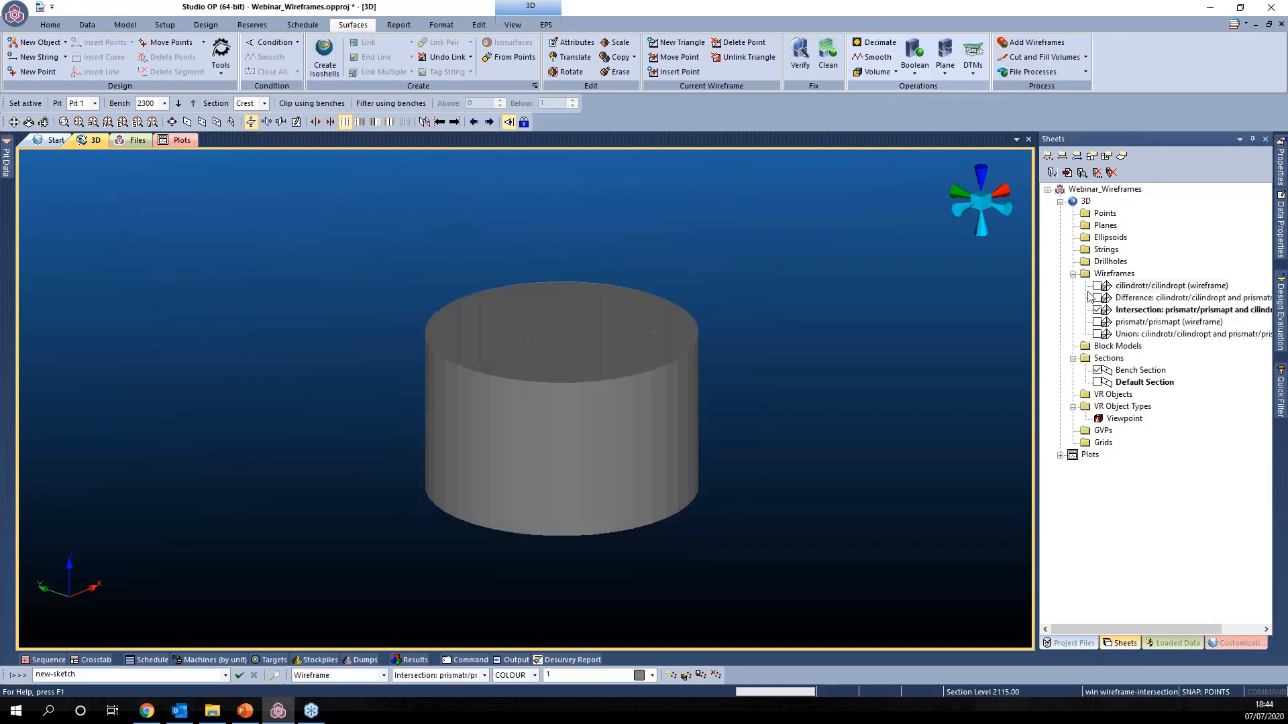
{"action": "left_click_drag", "start_coordinate": [655, 441], "coordinate": [711, 434]}
{"action": "left_click_drag", "start_coordinate": [503, 436], "coordinate": [635, 448]}
{"action": "left_click", "coordinate": [1097, 309]}
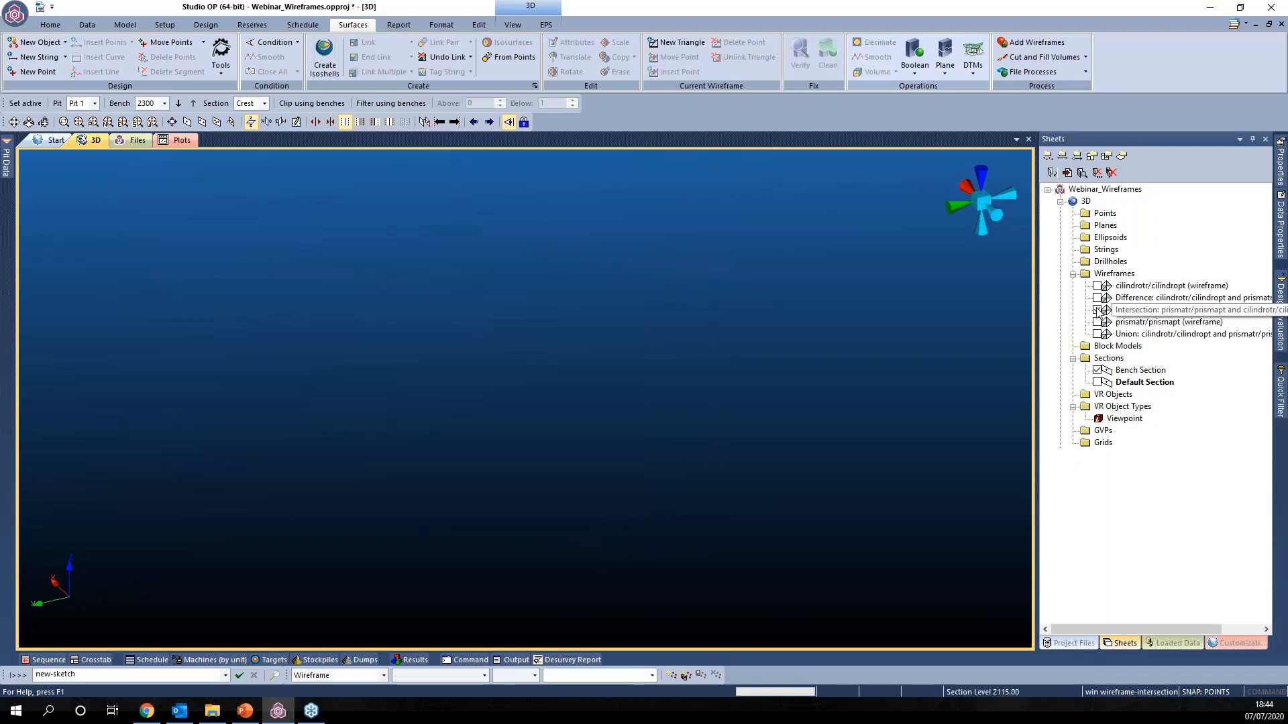
{"action": "left_click", "coordinate": [1096, 311]}
{"action": "left_click", "coordinate": [1097, 311]}
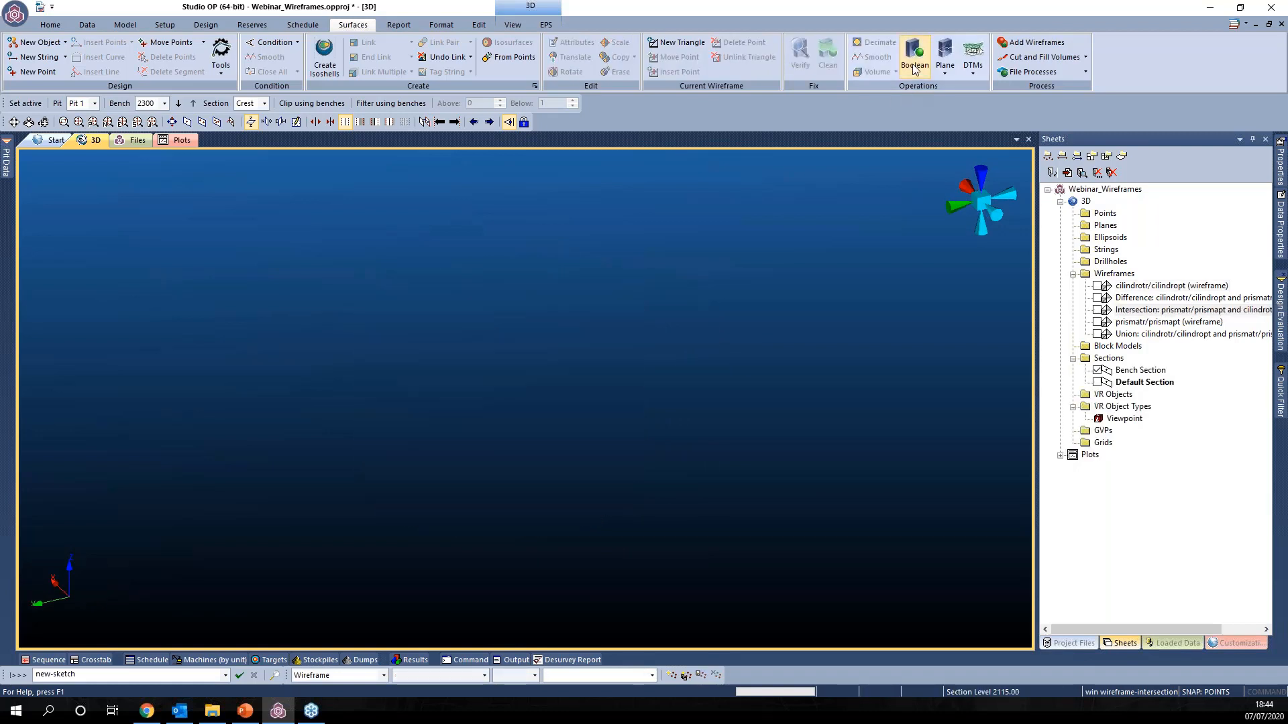
{"action": "left_click", "coordinate": [940, 70]}
{"action": "left_click", "coordinate": [916, 70]}
{"action": "left_click", "coordinate": [918, 70]}
{"action": "left_click", "coordinate": [1097, 298]}
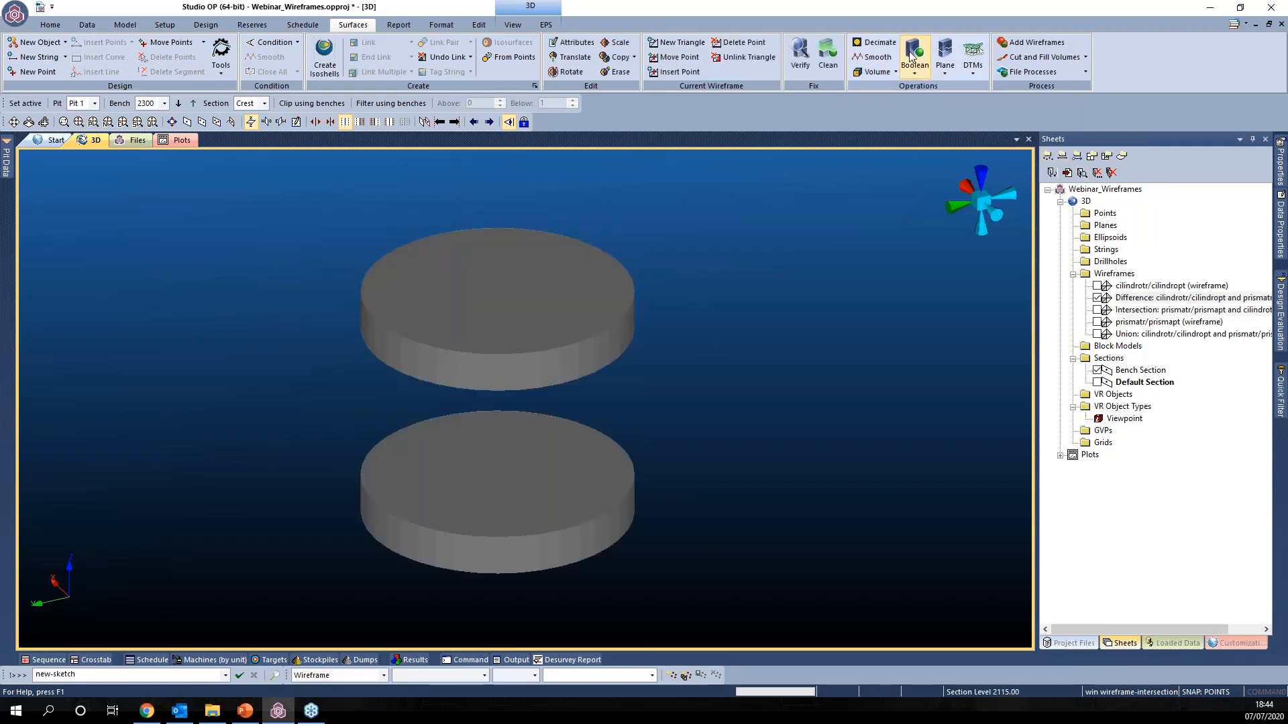
{"action": "left_click", "coordinate": [914, 67]}
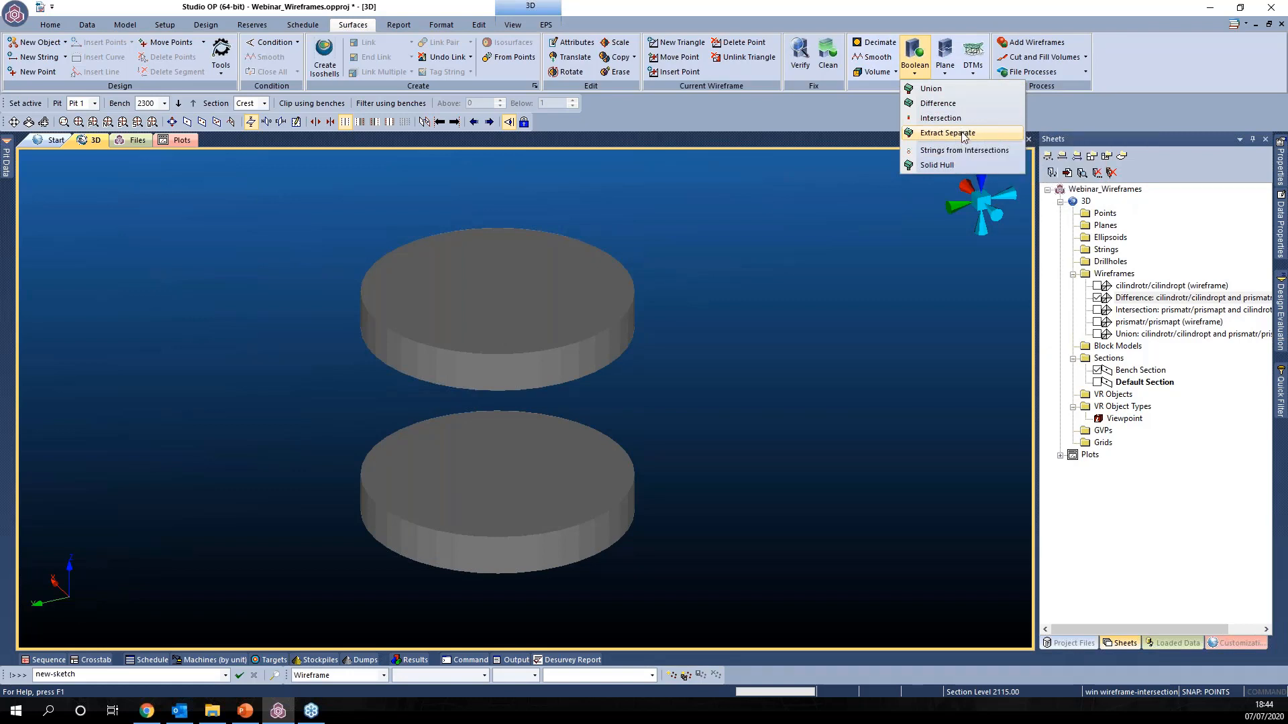
{"action": "left_click", "coordinate": [955, 132]}
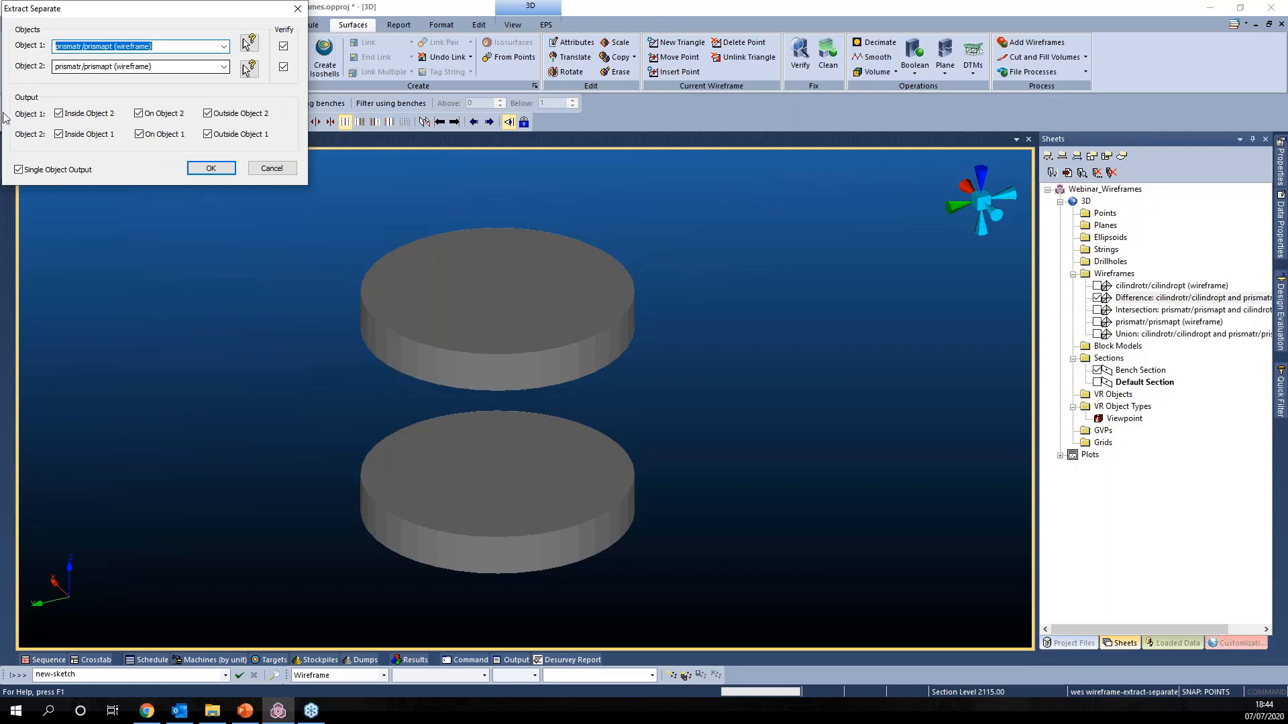
{"action": "left_click", "coordinate": [297, 8]}
{"action": "left_click", "coordinate": [1097, 297]}
Step: Load the Topos_tr and cavatr wireframe triangle files from the project into the 3D view
{"action": "left_click", "coordinate": [1071, 643]}
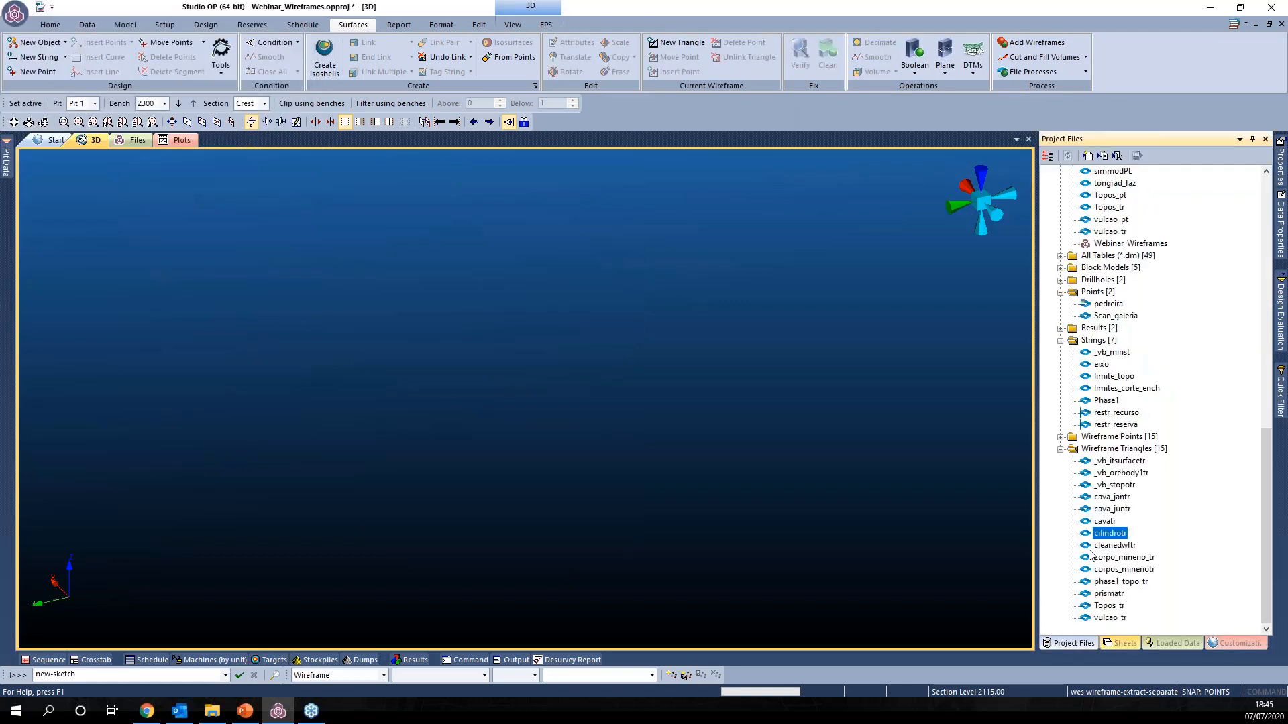
{"action": "left_click", "coordinate": [1113, 618]}
{"action": "left_click", "coordinate": [1117, 608]}
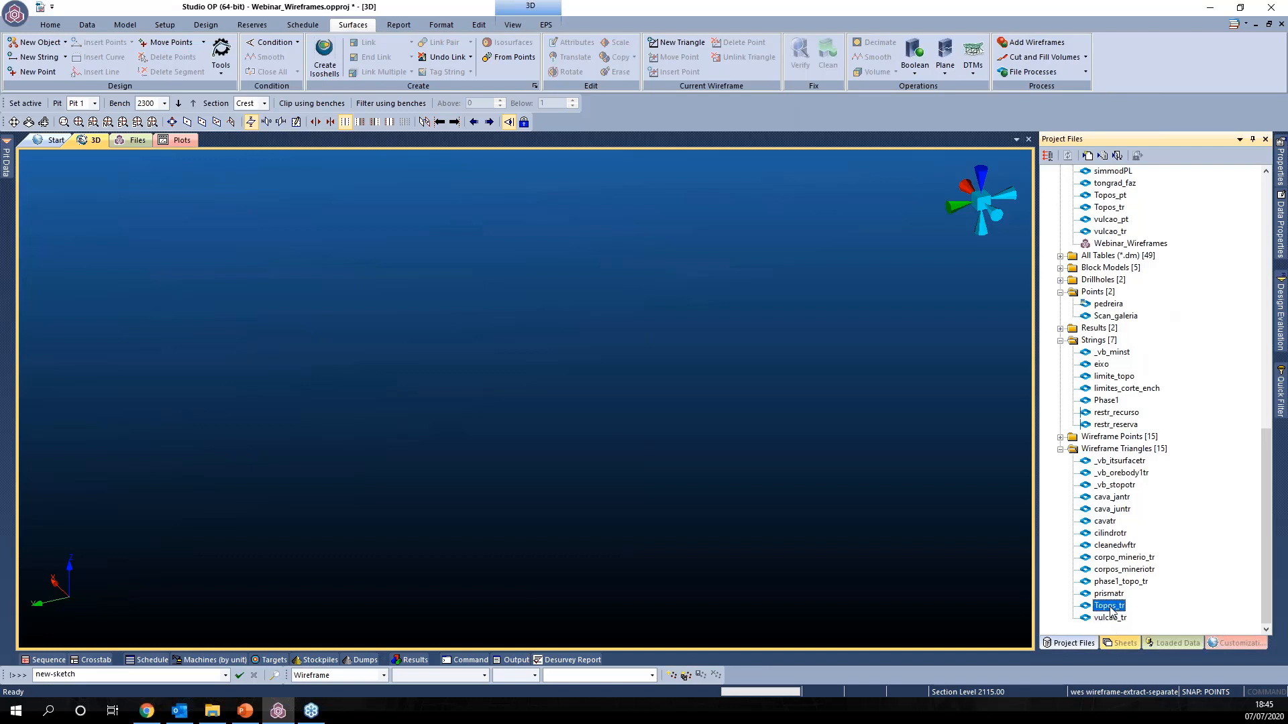
{"action": "left_click_drag", "start_coordinate": [1036, 591], "coordinate": [928, 553]}
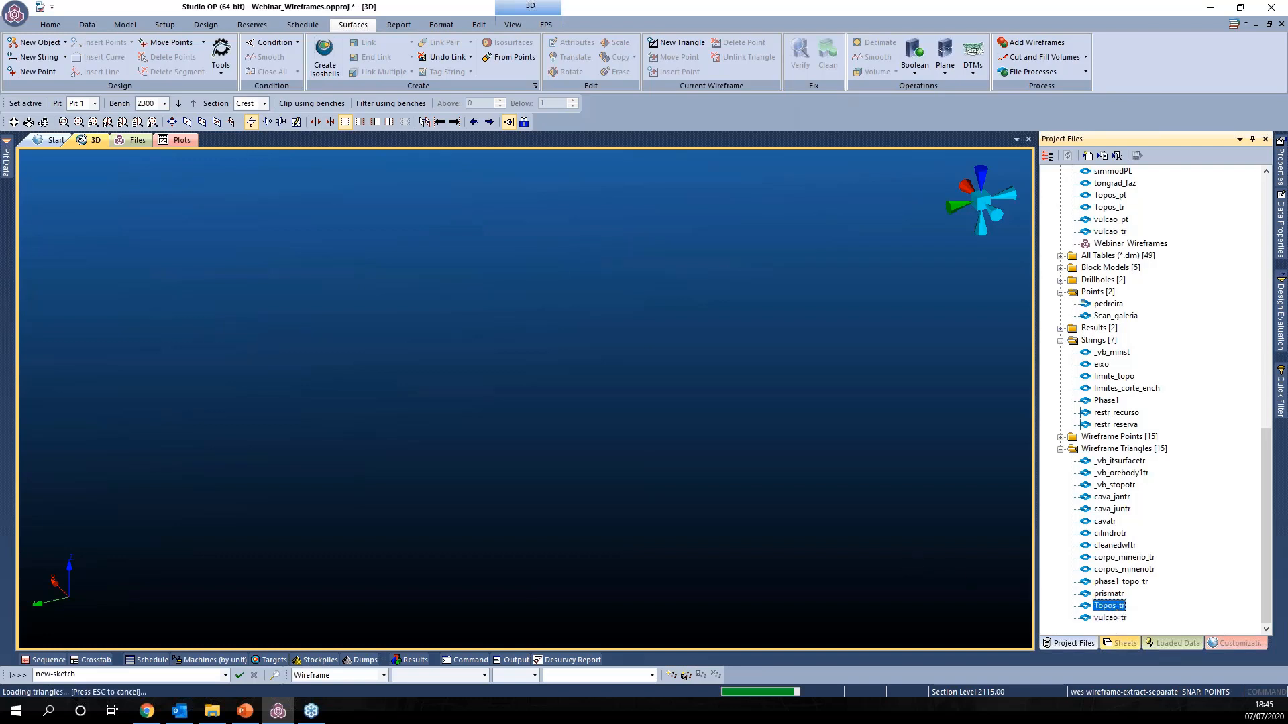
{"action": "left_click", "coordinate": [1106, 522]}
{"action": "left_click_drag", "start_coordinate": [803, 519], "coordinate": [694, 463]}
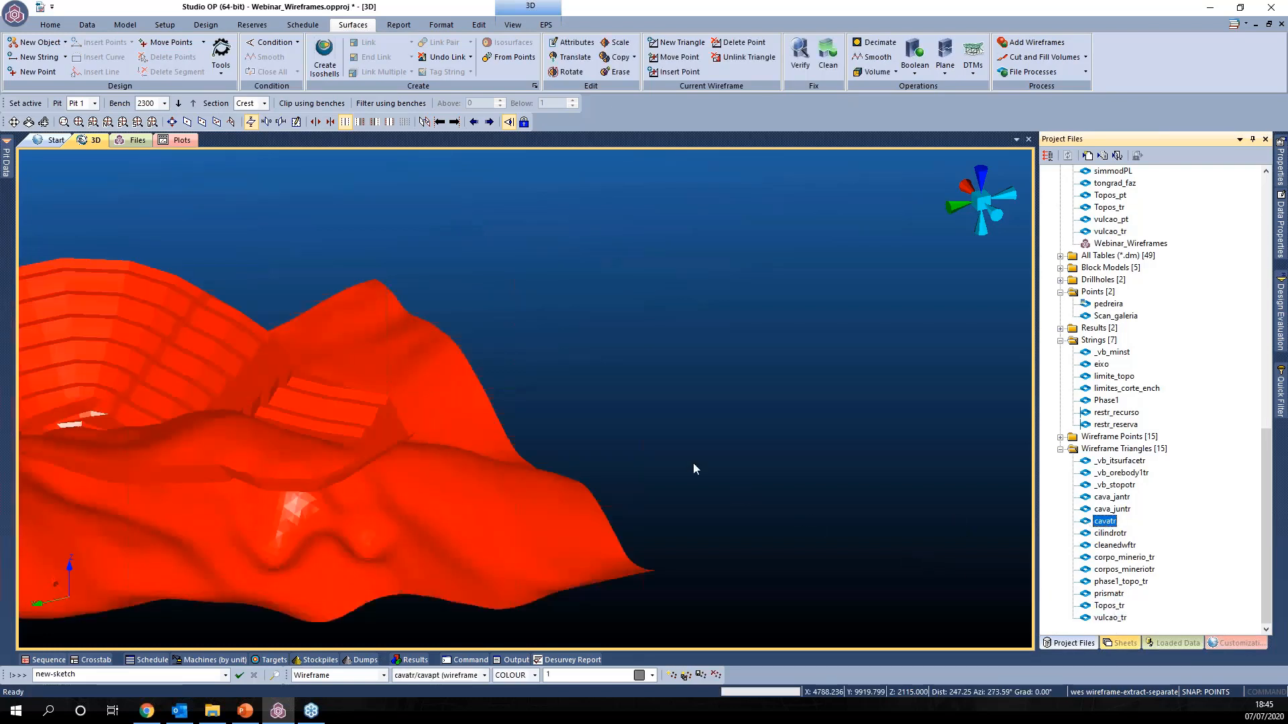
Step: Set the cavatr/cavapt pit wireframe to a fixed green colour in its wireframe properties
{"action": "left_click", "coordinate": [1122, 643]}
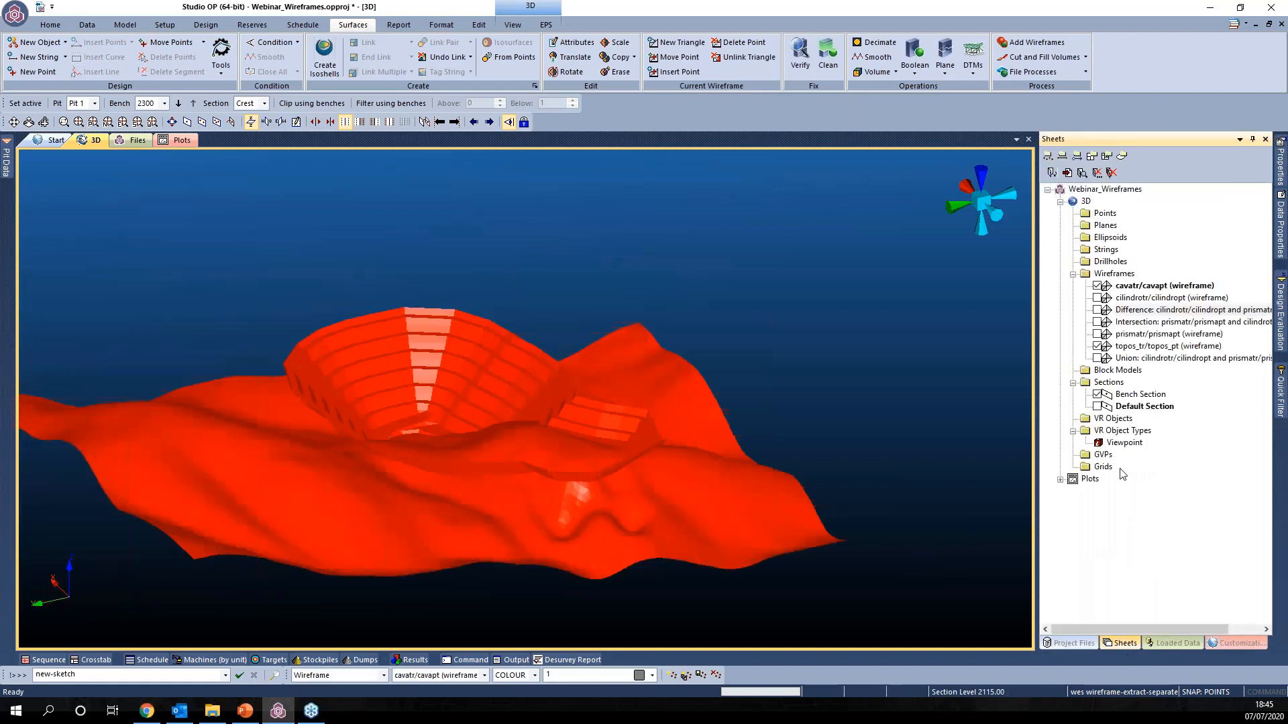
{"action": "double_click", "coordinate": [1150, 286]}
{"action": "left_click", "coordinate": [431, 302]}
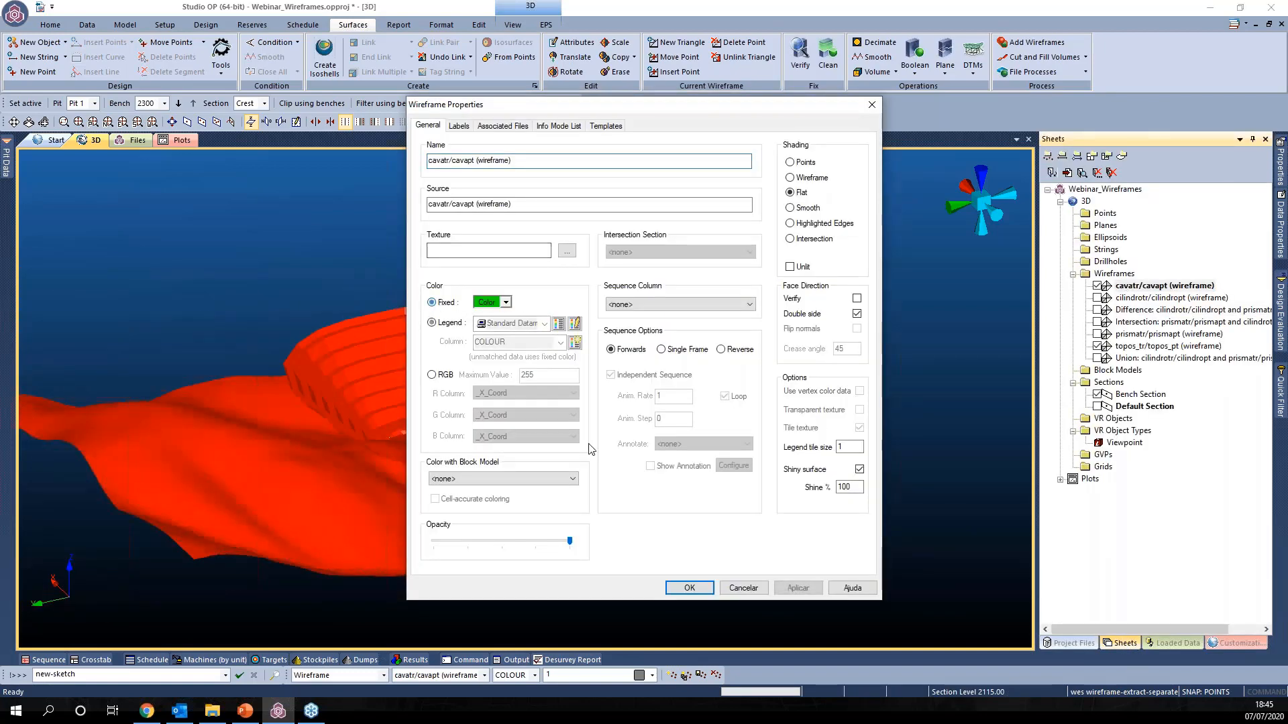
{"action": "left_click", "coordinate": [689, 588]}
Step: Run Extract Separate with topos_tr/topos_pt as object 1 and cavatr/cavapt as object 2, outputting only the part of object 1 inside object 2
{"action": "left_click_drag", "start_coordinate": [594, 471], "coordinate": [664, 501]}
{"action": "left_click", "coordinate": [914, 72]}
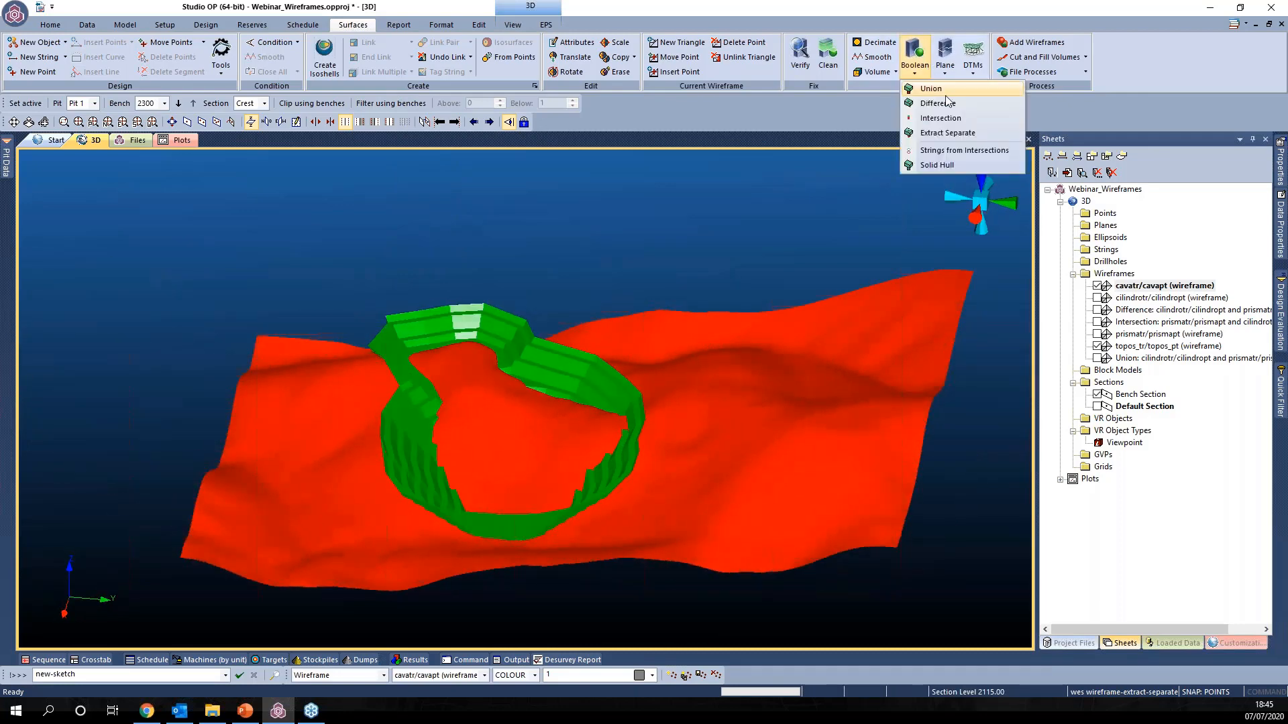
{"action": "left_click", "coordinate": [943, 135]}
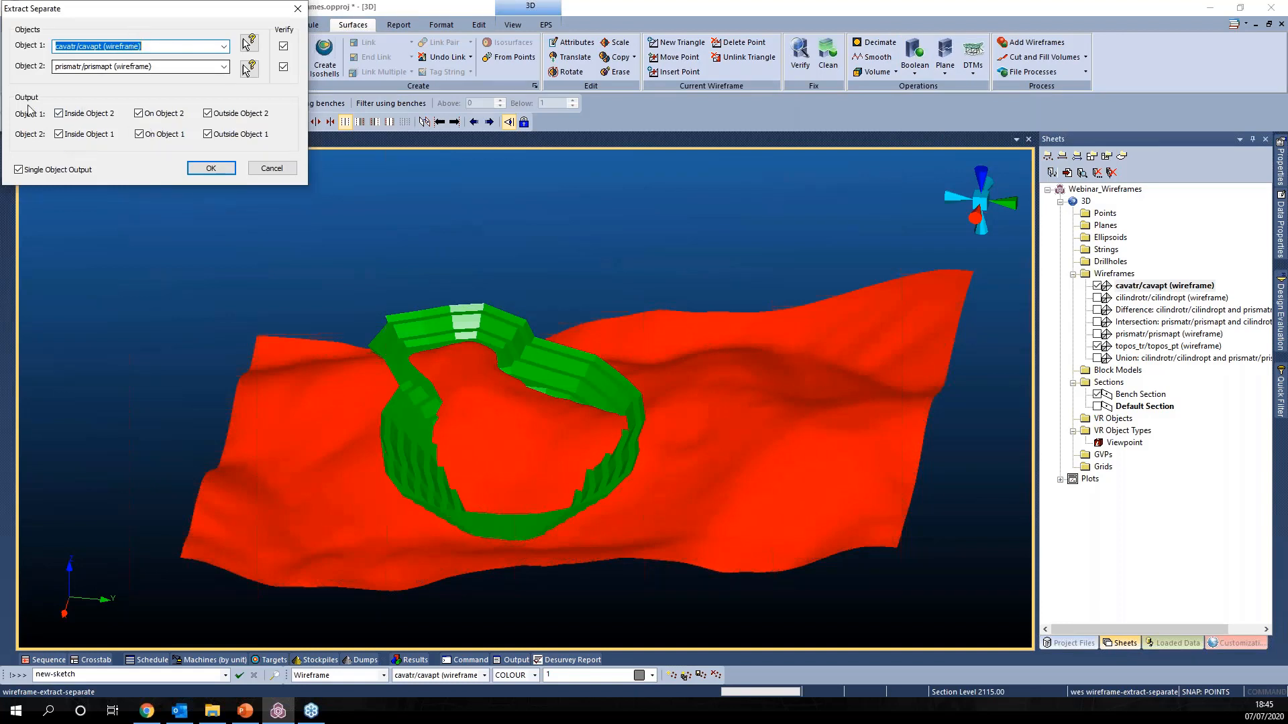
{"action": "left_click", "coordinate": [225, 46]}
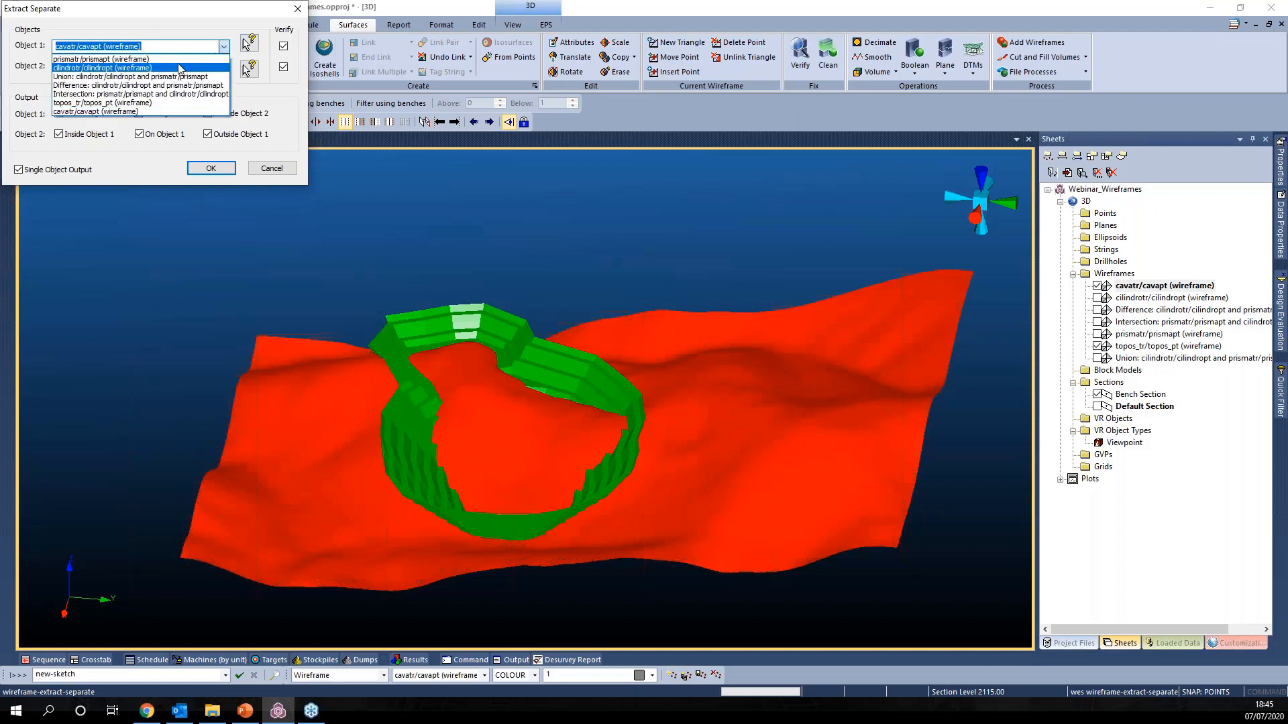
{"action": "left_click", "coordinate": [98, 102]}
{"action": "left_click", "coordinate": [223, 67]}
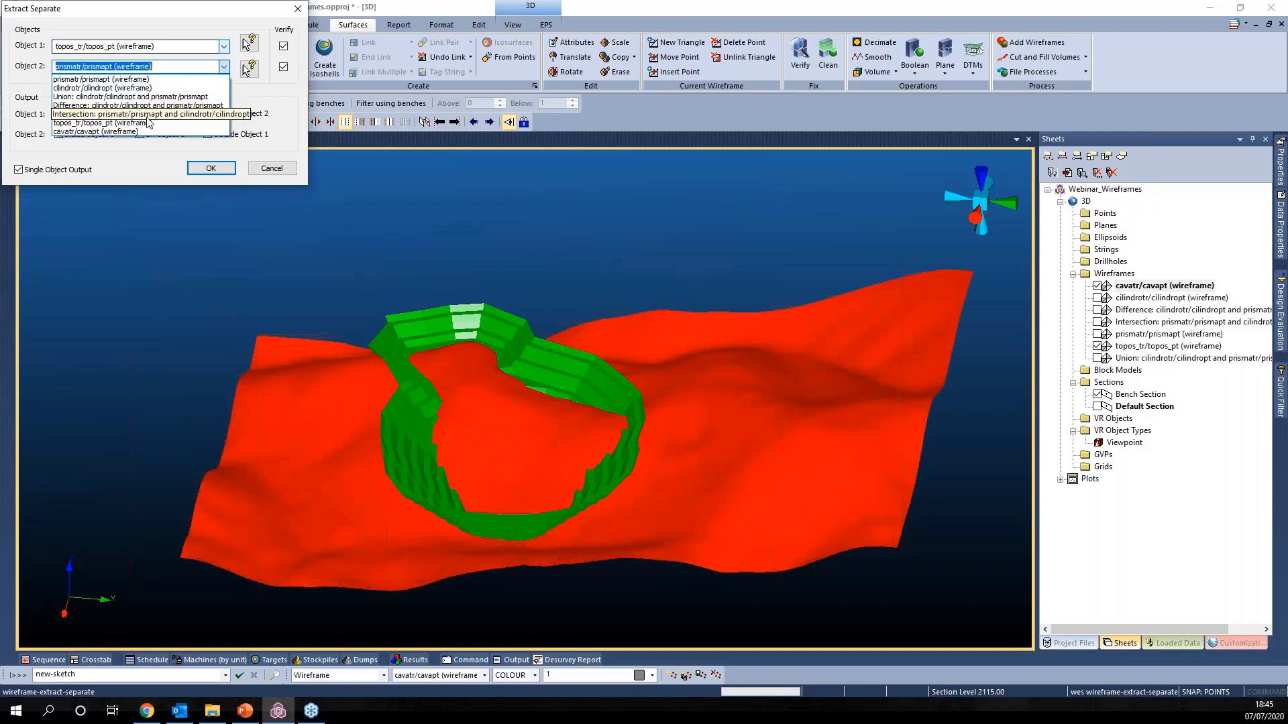
{"action": "left_click", "coordinate": [140, 134]}
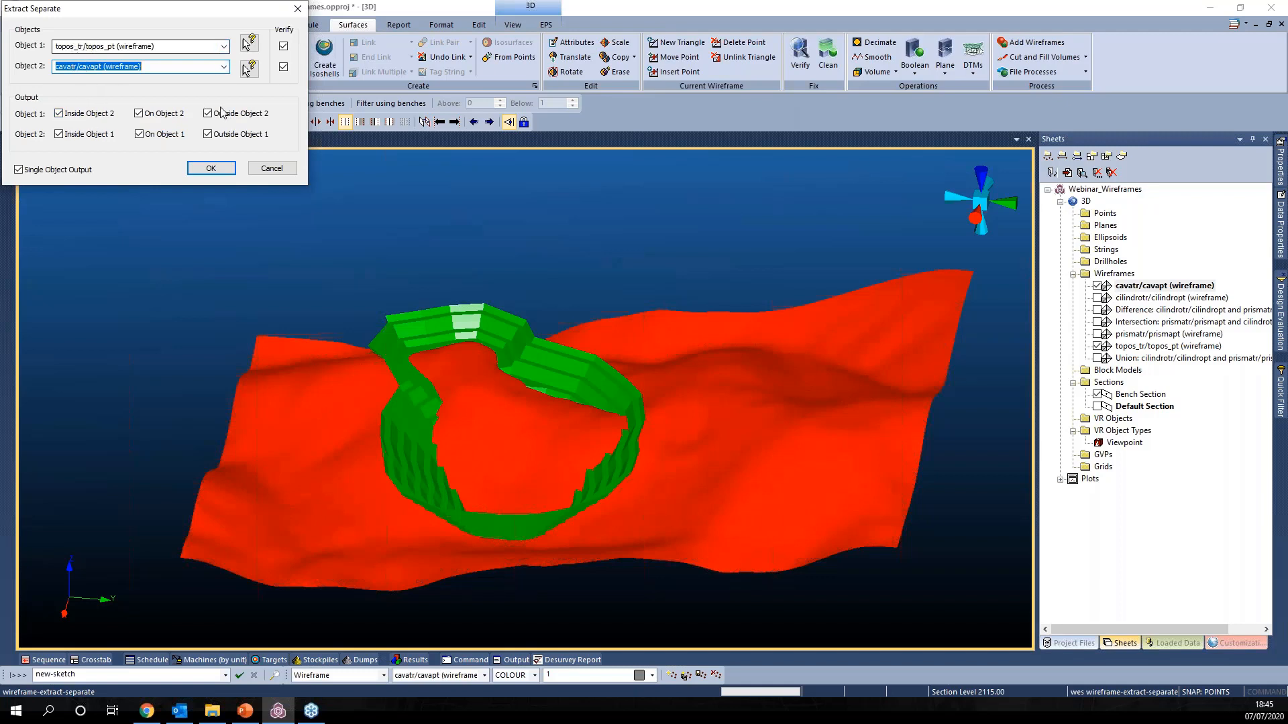
{"action": "left_click", "coordinate": [144, 113]}
{"action": "left_click", "coordinate": [142, 134]}
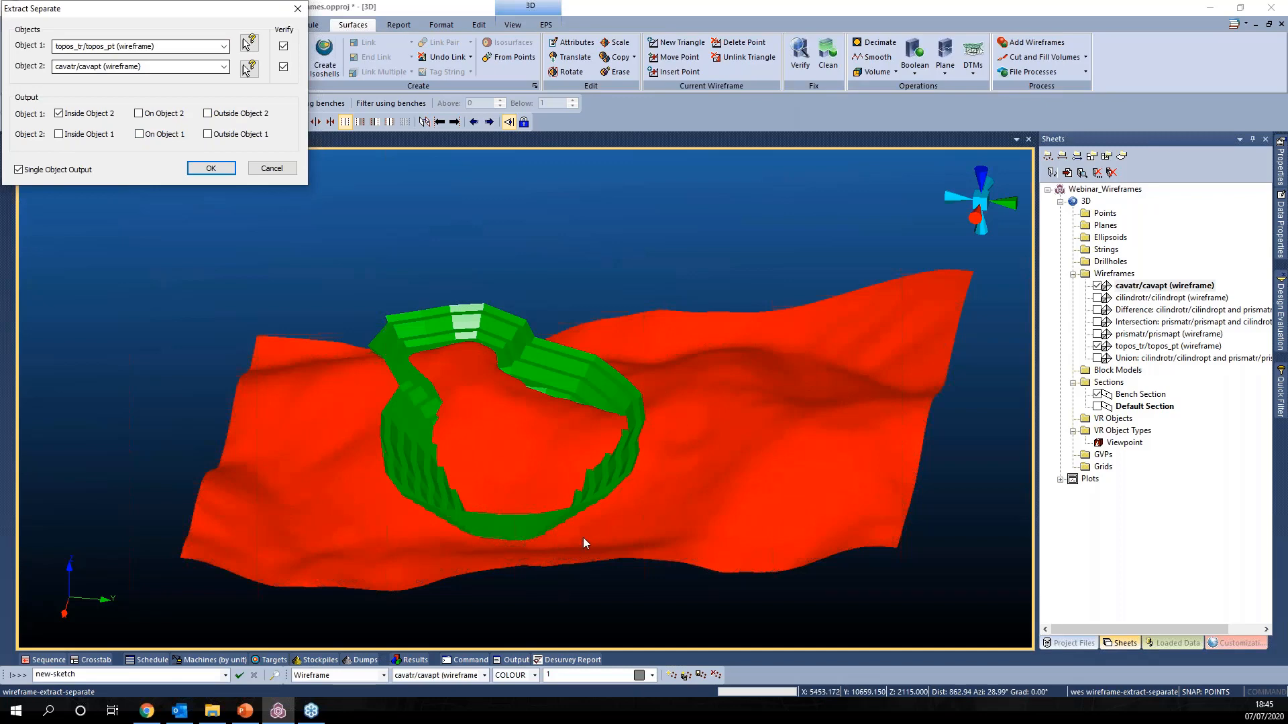
{"action": "left_click", "coordinate": [224, 173]}
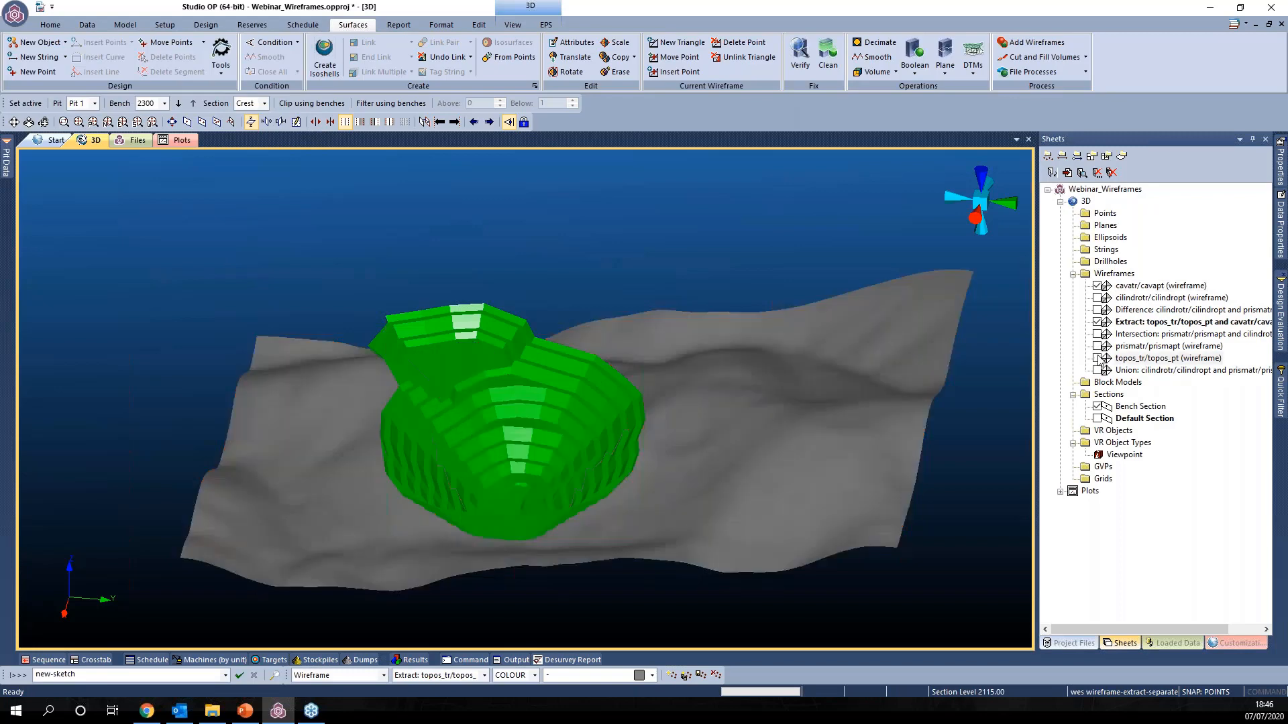
Step: Hide the extracted topography and show the original cavatr/cavapt and topos_tr/topos_pt wireframes again
{"action": "left_click_drag", "start_coordinate": [674, 503], "coordinate": [607, 517]}
{"action": "left_click", "coordinate": [1097, 321]}
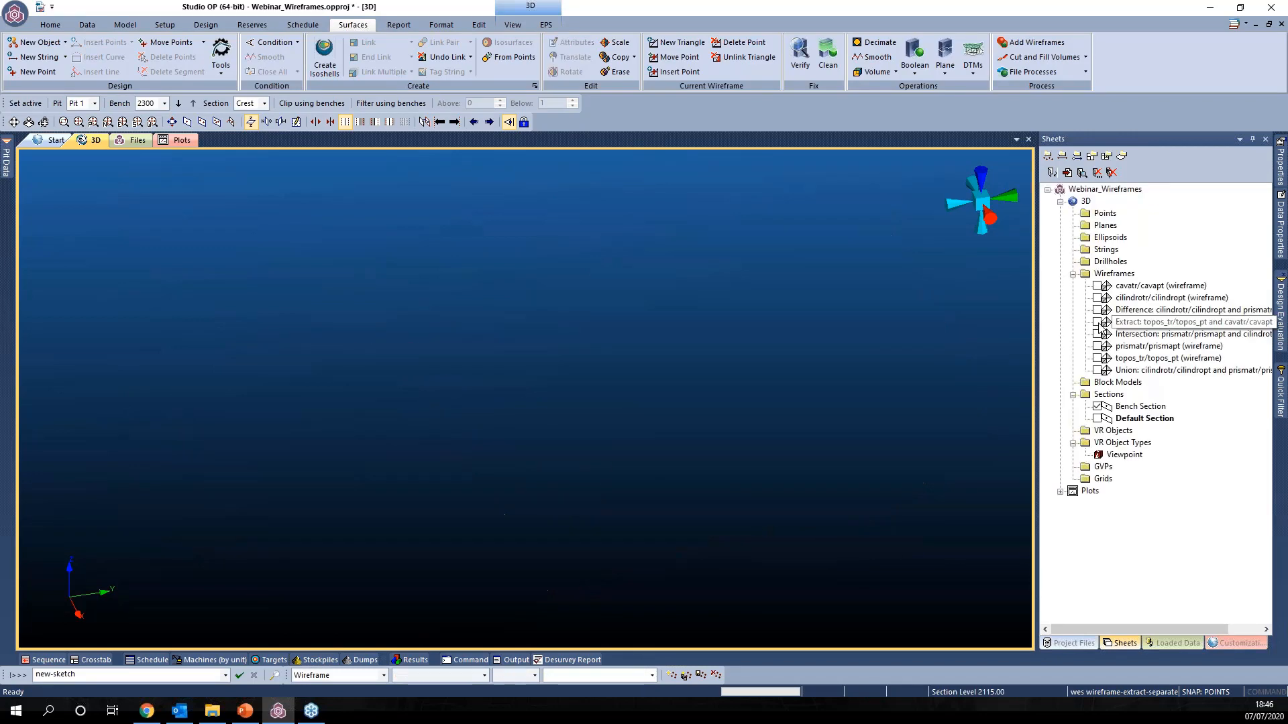
{"action": "left_click", "coordinate": [1097, 285]}
{"action": "left_click", "coordinate": [1097, 358]}
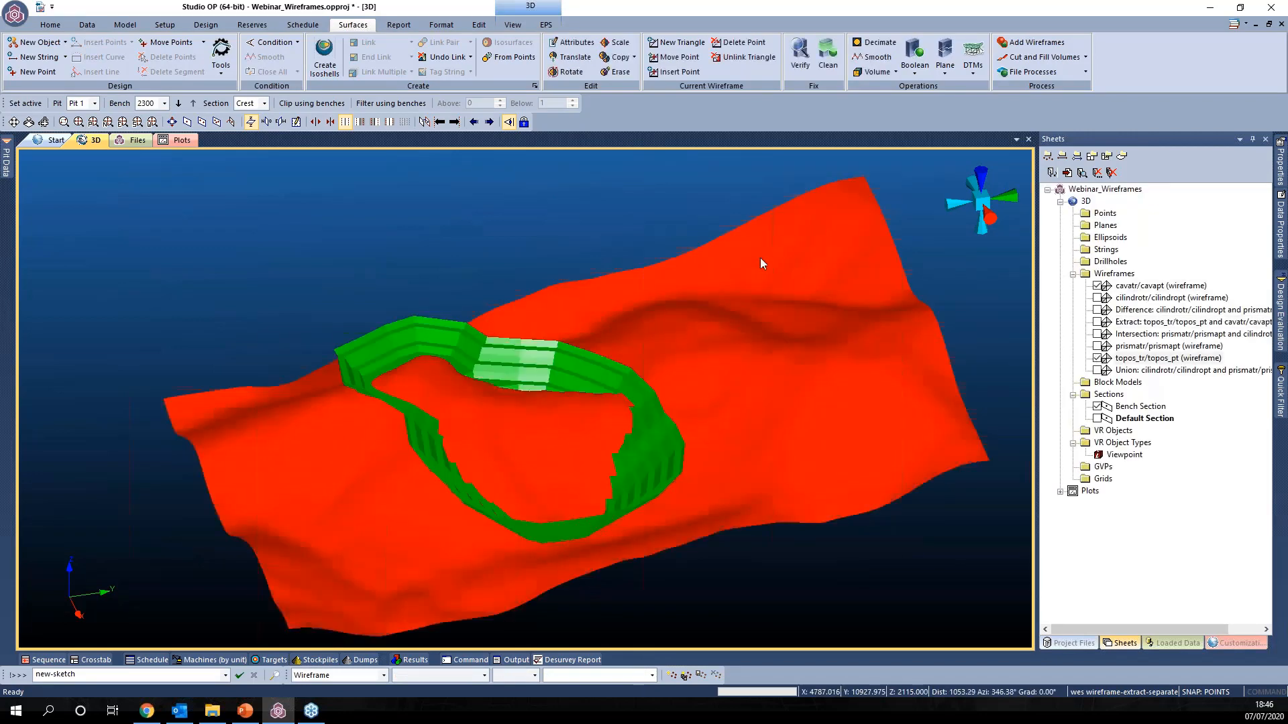
Step: Run Extract Separate with topos_tr/topos_pt as object 1 and cavatr/cavapt as object 2, outputting only the part of object 2 inside object 1
{"action": "left_click", "coordinate": [914, 61]}
{"action": "left_click", "coordinate": [938, 133]}
{"action": "left_click", "coordinate": [207, 113]}
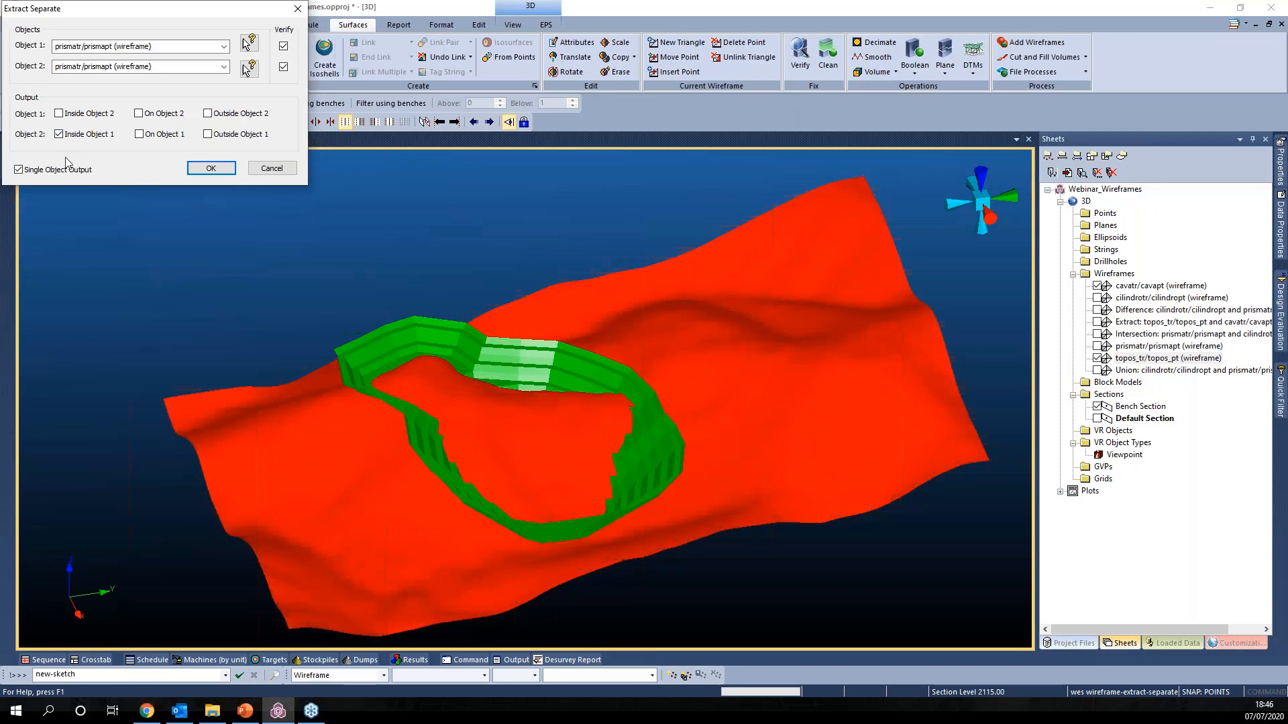
{"action": "middle_click_drag", "start_coordinate": [683, 542], "coordinate": [613, 521]}
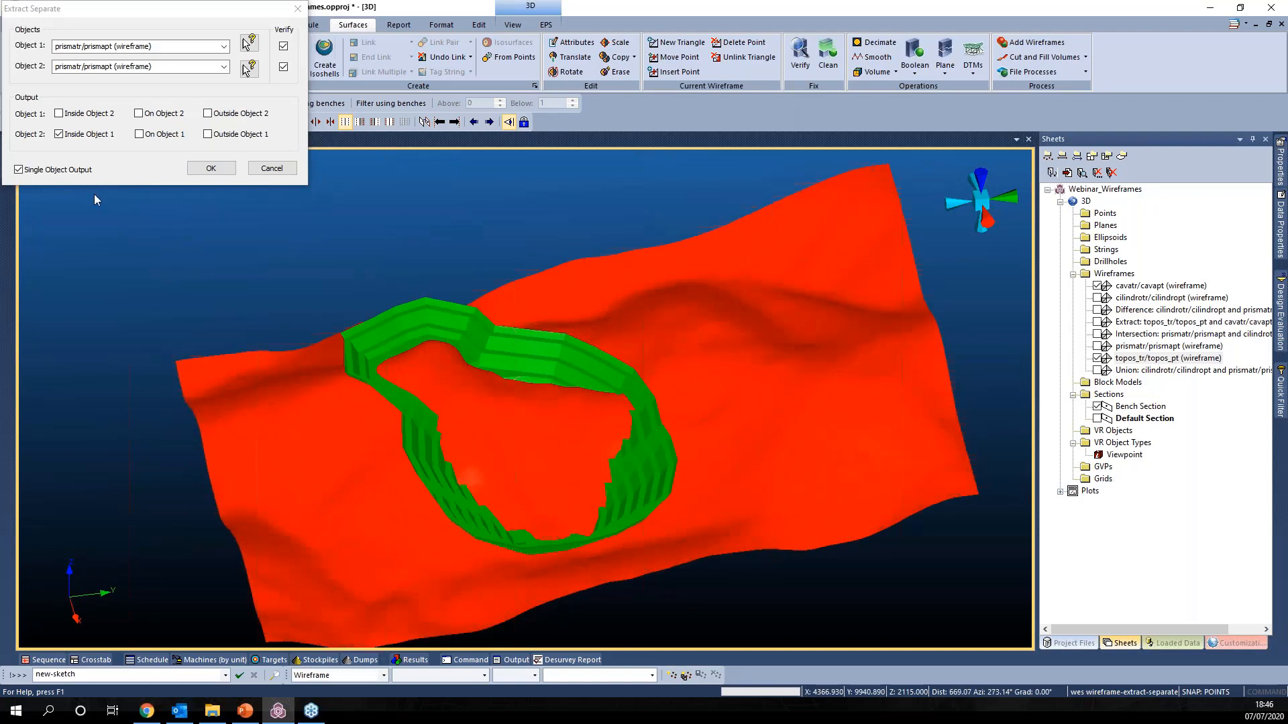
{"action": "left_click", "coordinate": [223, 46]}
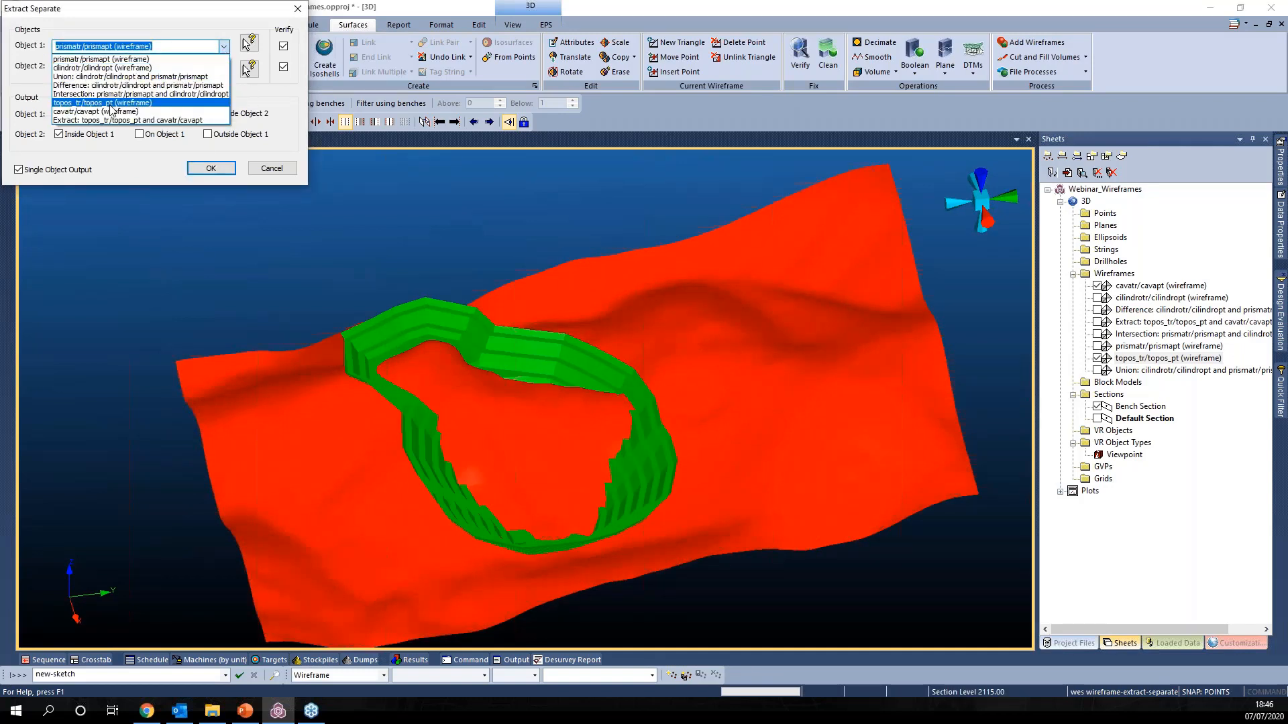
{"action": "left_click", "coordinate": [118, 103]}
{"action": "left_click", "coordinate": [121, 66]}
{"action": "left_click", "coordinate": [115, 131]}
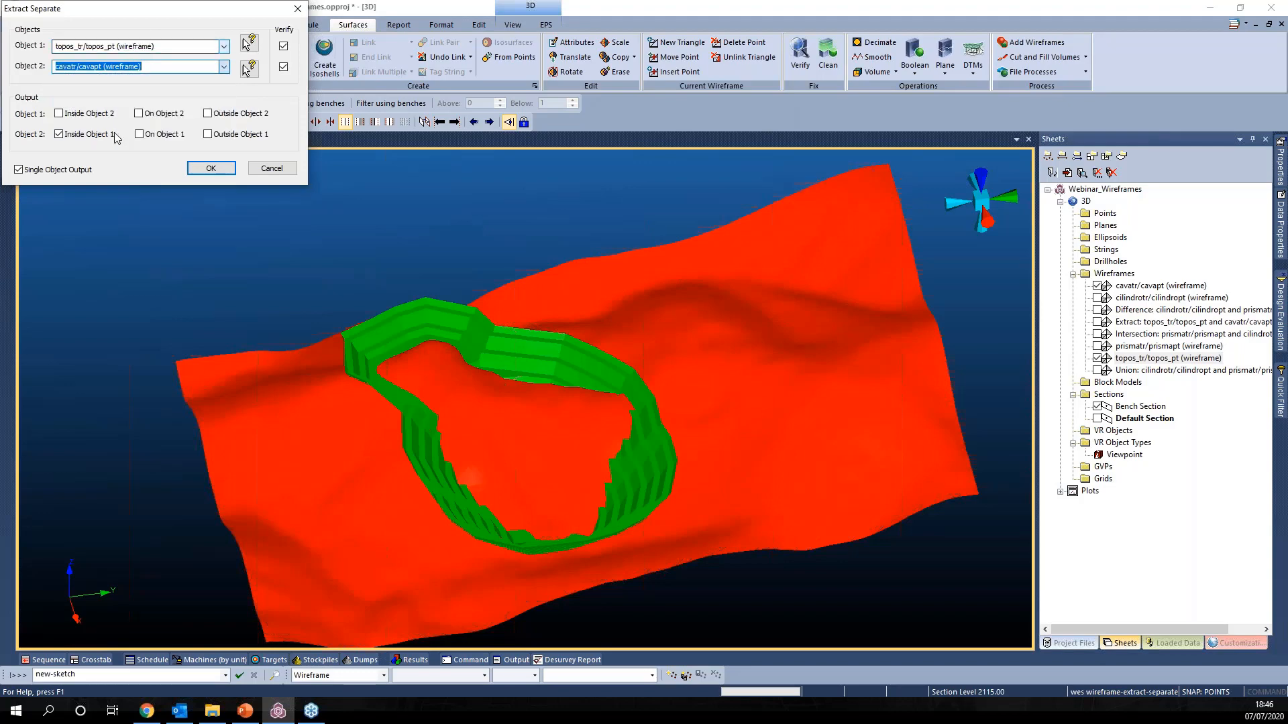
{"action": "left_click", "coordinate": [203, 169]}
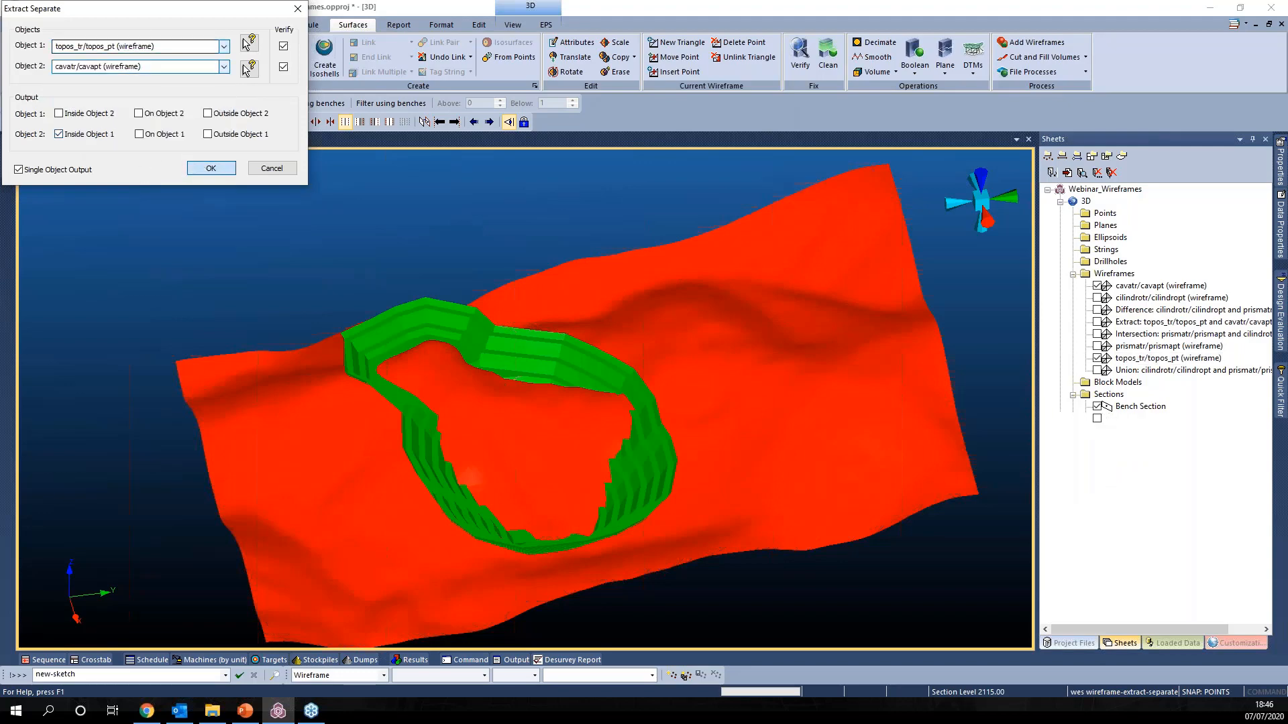
Step: Hide the original topography and pit wireframes and display the extracted pit together with the previously extracted topography
{"action": "left_click", "coordinate": [1098, 370]}
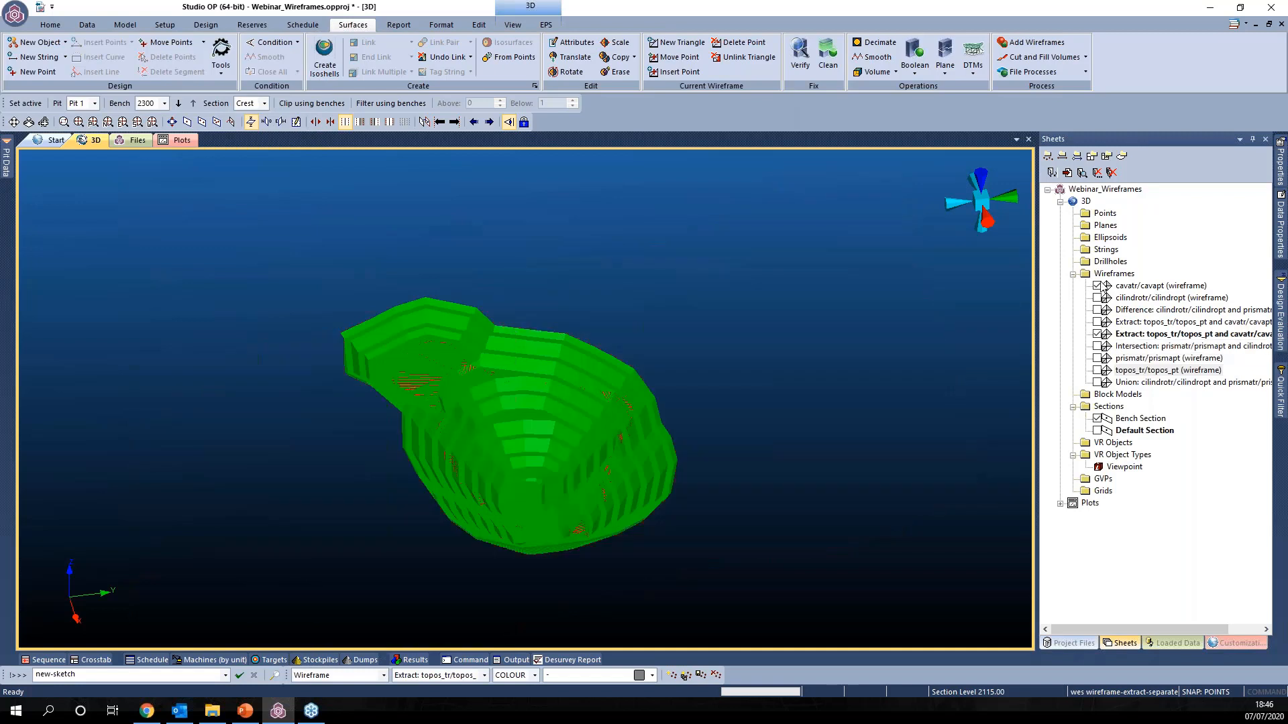
{"action": "left_click", "coordinate": [1098, 286]}
{"action": "left_click_drag", "start_coordinate": [702, 466], "coordinate": [790, 439]}
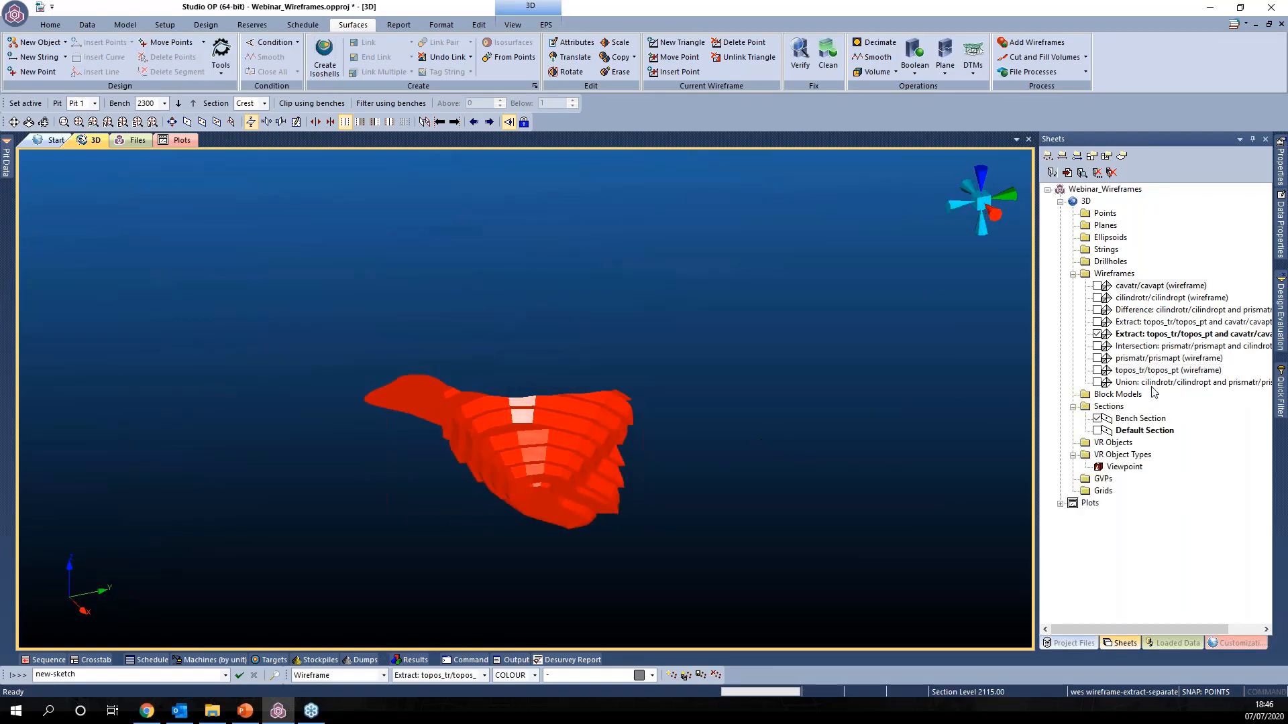
{"action": "left_click", "coordinate": [1098, 321]}
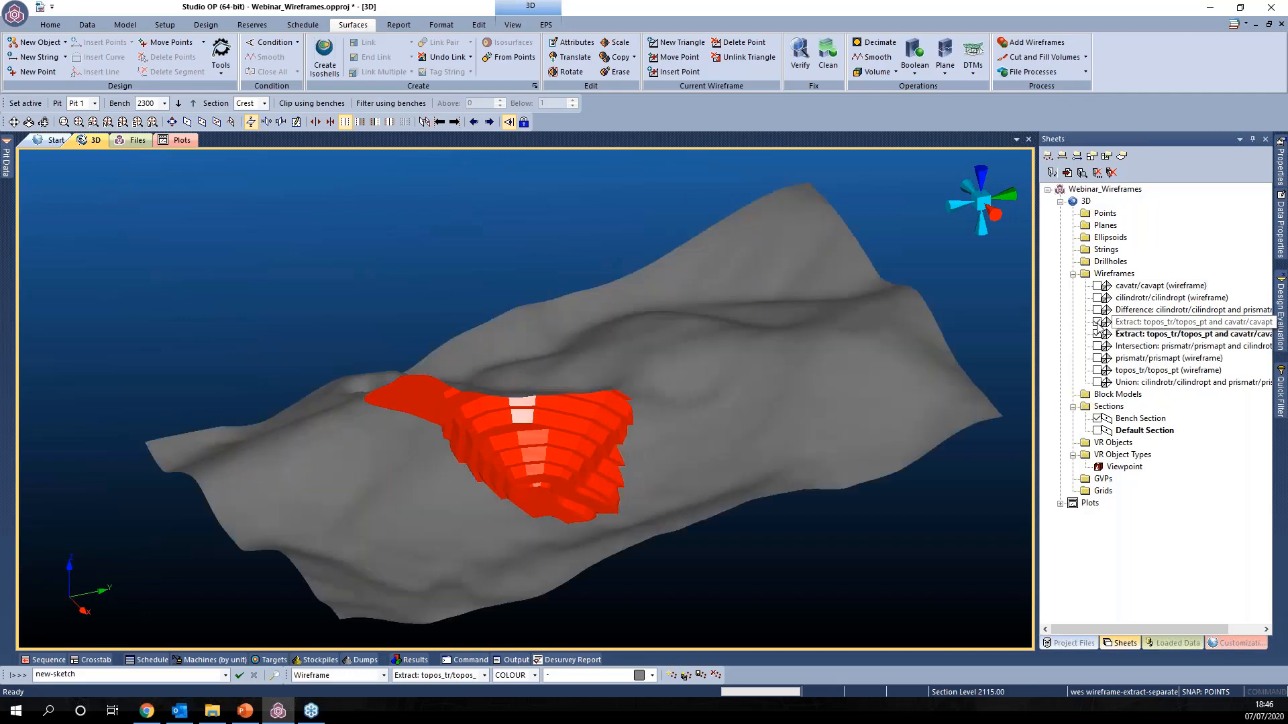
Step: Hide both extracted wireframes and show the original cavatr/cavapt and topos_tr/topos_pt wireframes
{"action": "left_click", "coordinate": [1098, 322]}
{"action": "left_click", "coordinate": [1098, 334]}
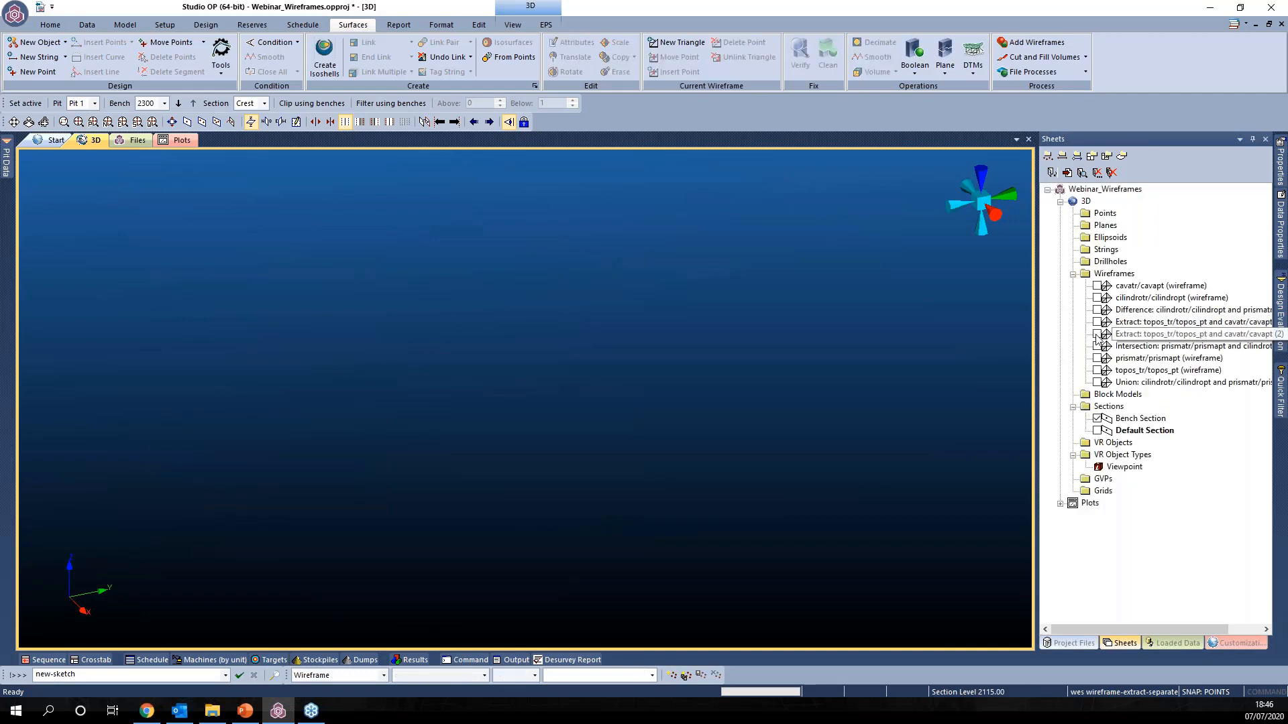
{"action": "left_click", "coordinate": [1098, 285]}
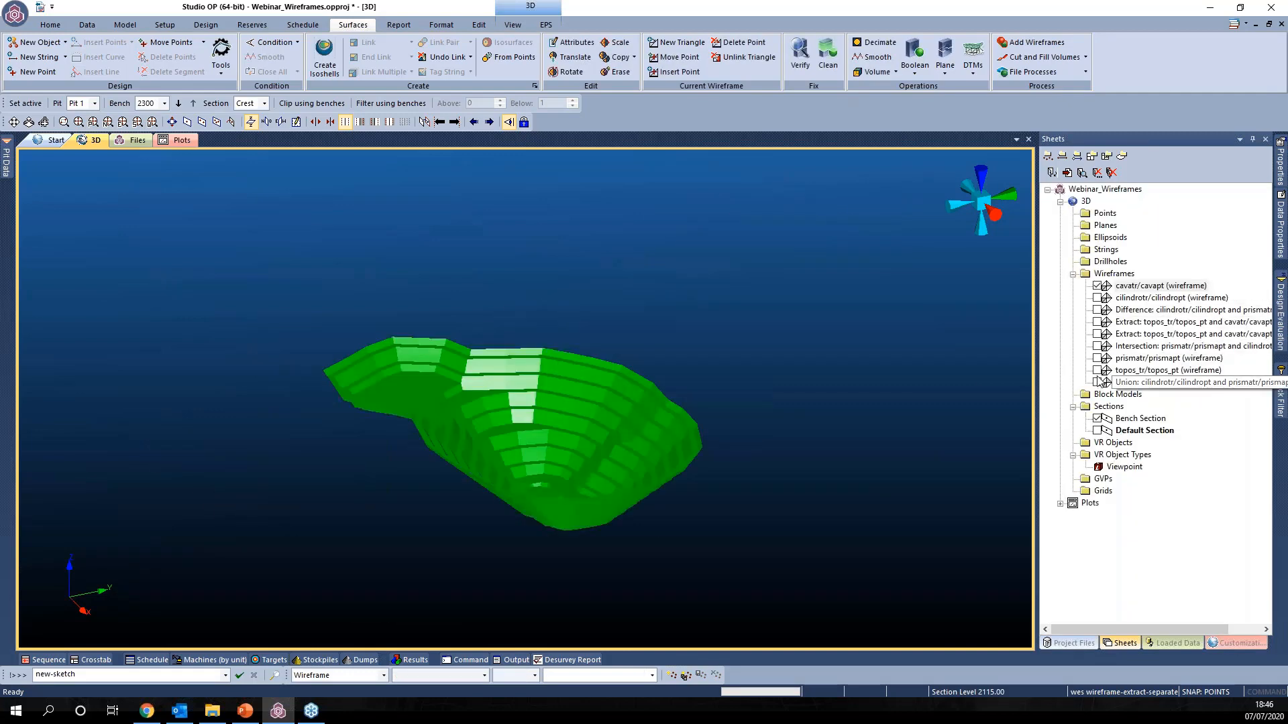
{"action": "left_click", "coordinate": [1098, 370]}
Step: Run Extract Separate with topos_tr/topos_pt and cavatr/cavapt, outputting the part of each object inside the other as a single object
{"action": "left_click", "coordinate": [915, 67]}
{"action": "left_click", "coordinate": [932, 137]}
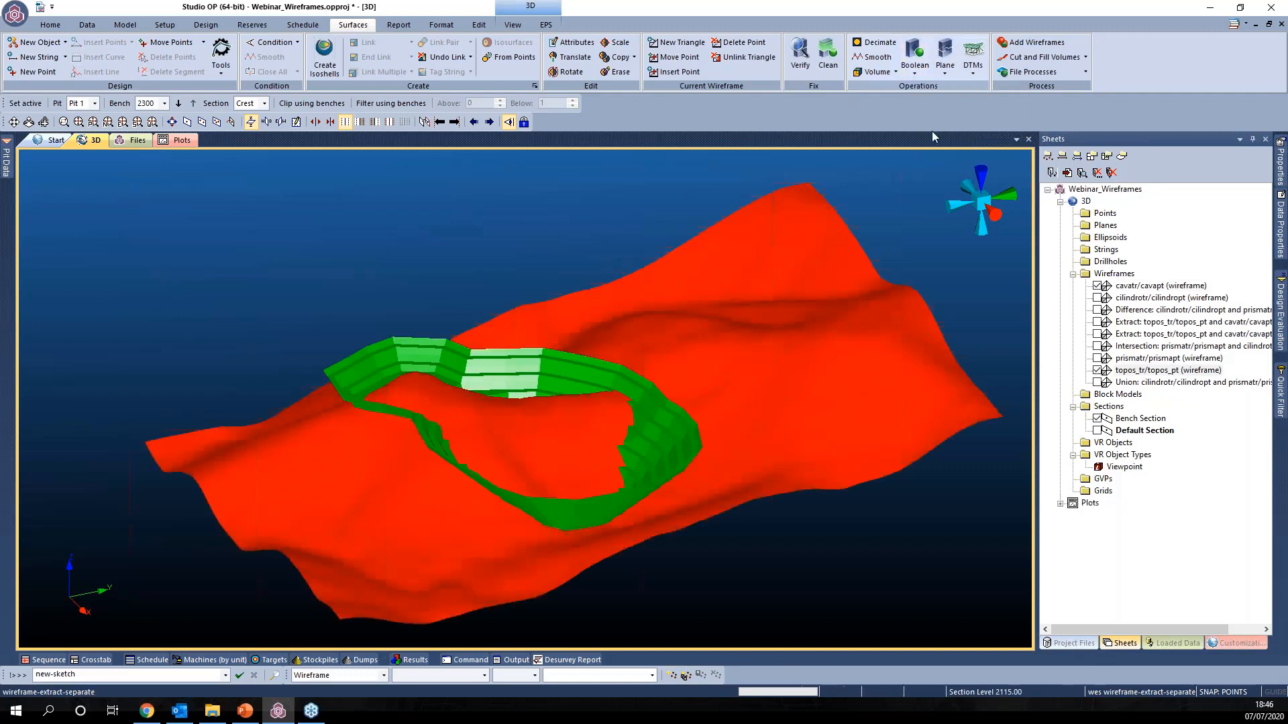
{"action": "left_click", "coordinate": [208, 113]}
{"action": "left_click", "coordinate": [208, 134]}
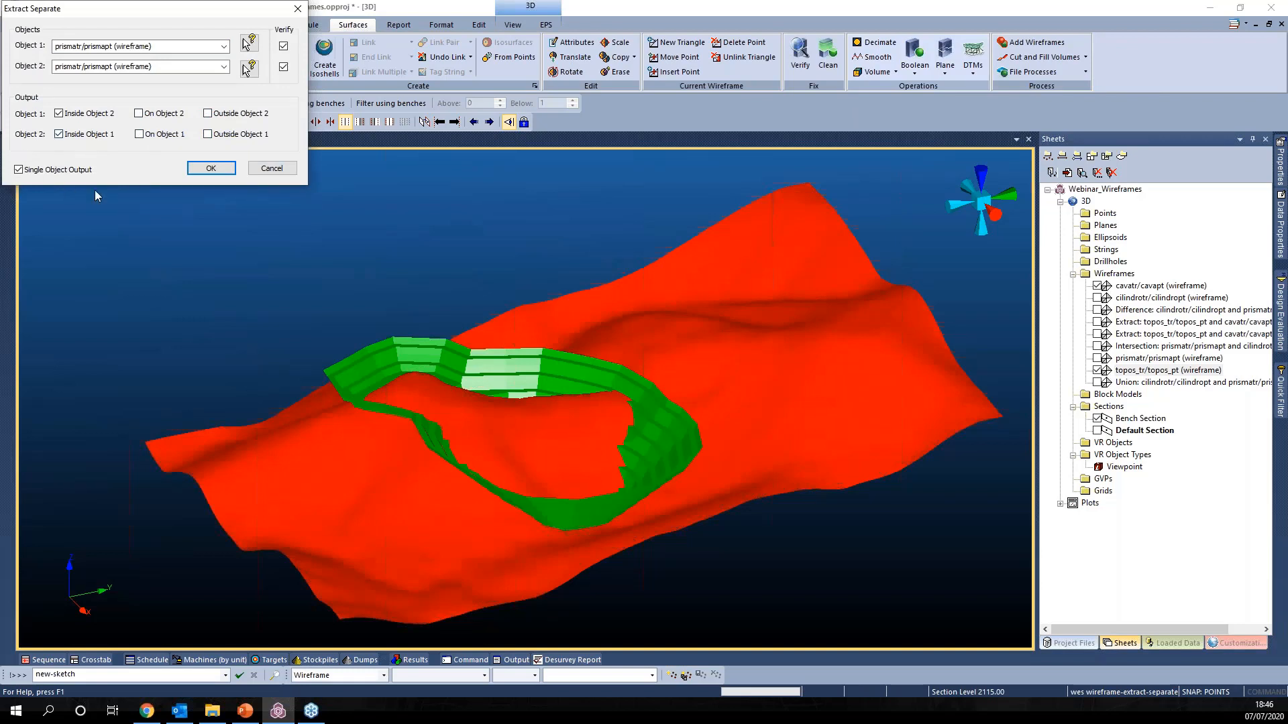
{"action": "left_click", "coordinate": [224, 46]}
{"action": "left_click", "coordinate": [121, 103]}
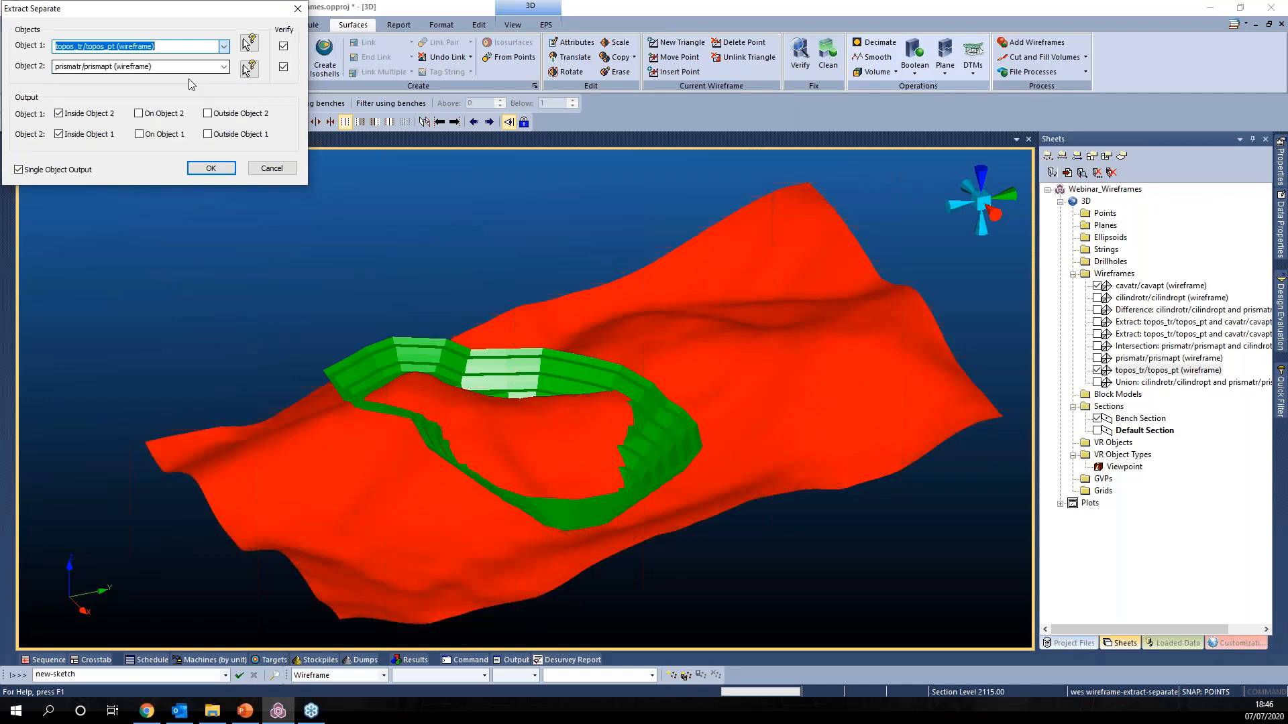
{"action": "left_click", "coordinate": [224, 66]}
{"action": "left_click", "coordinate": [127, 131]}
{"action": "left_click", "coordinate": [211, 168]}
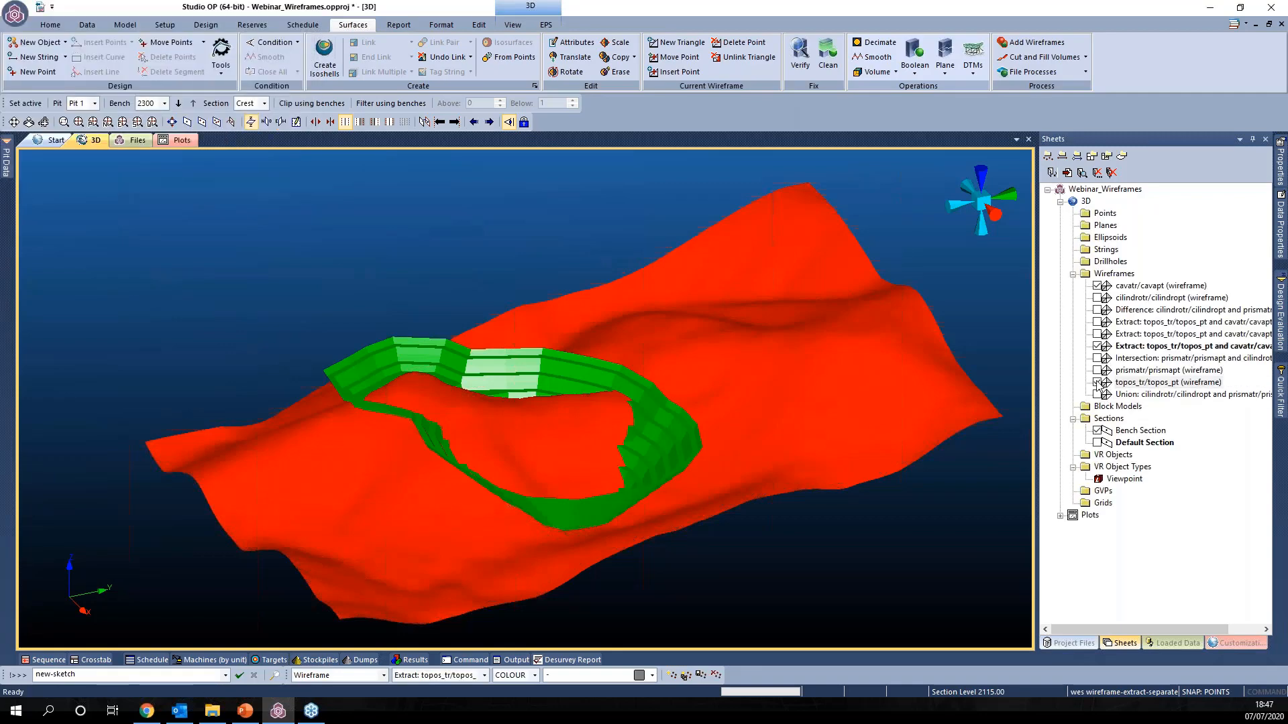
Step: Hide the original pit and topography wireframes and view the combined extracted surface on its own
{"action": "left_click_drag", "start_coordinate": [725, 426], "coordinate": [753, 471]}
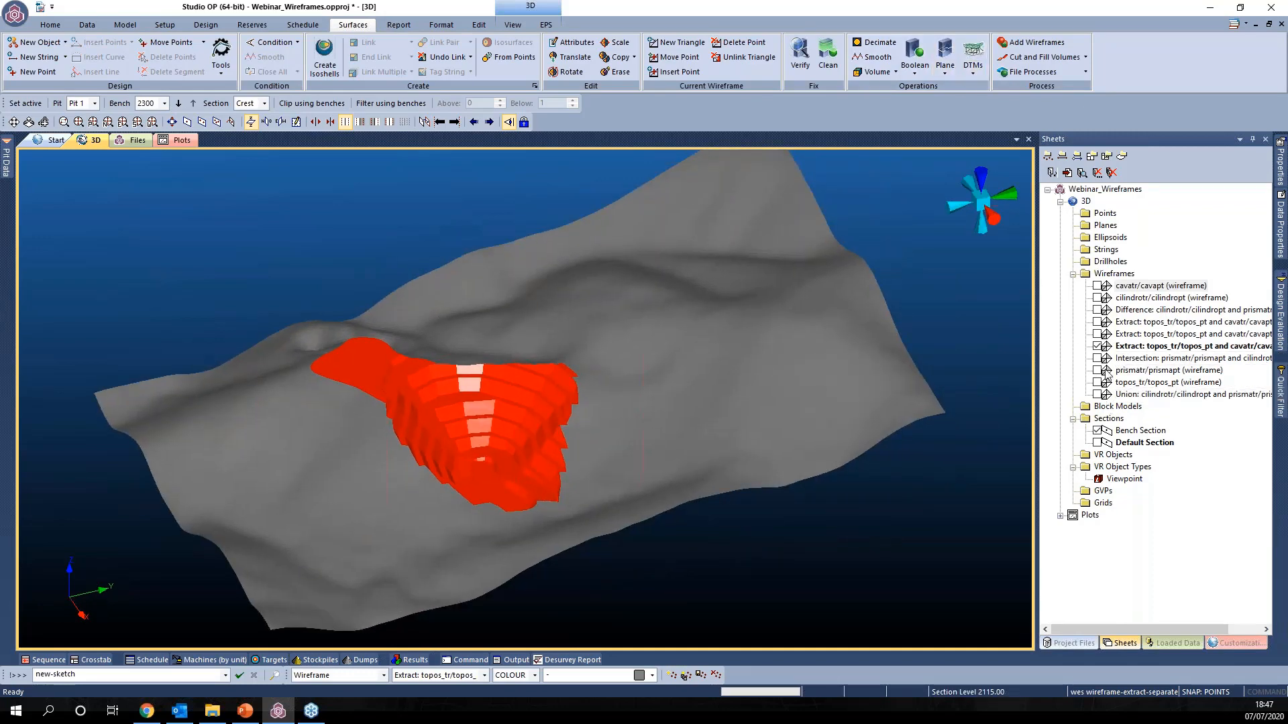
{"action": "left_click", "coordinate": [1098, 346]}
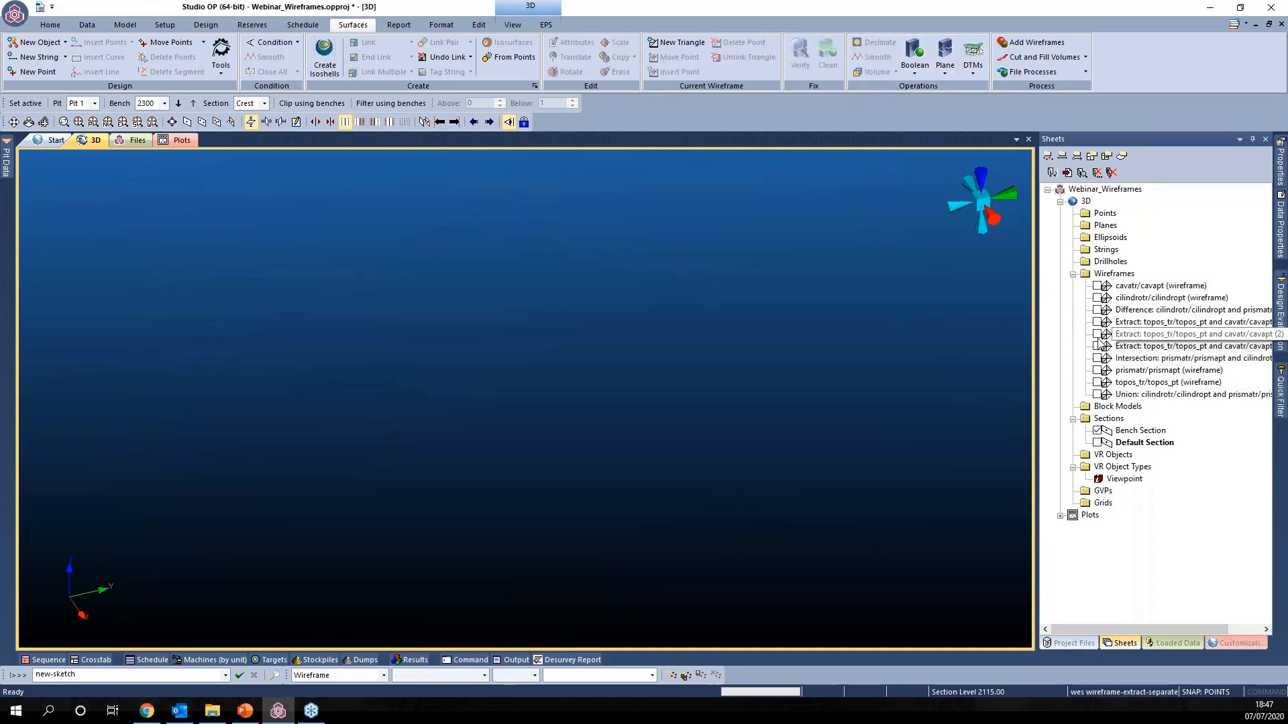
{"action": "left_click", "coordinate": [916, 73]}
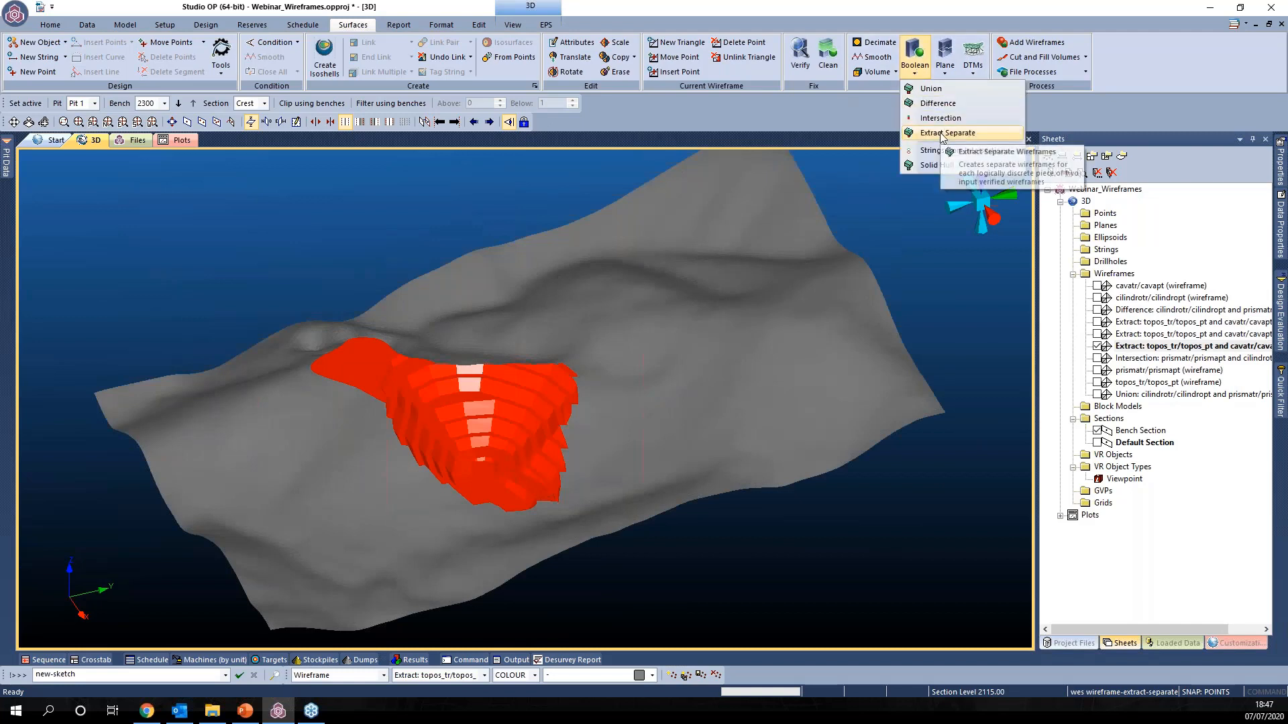
{"action": "left_click", "coordinate": [933, 134]}
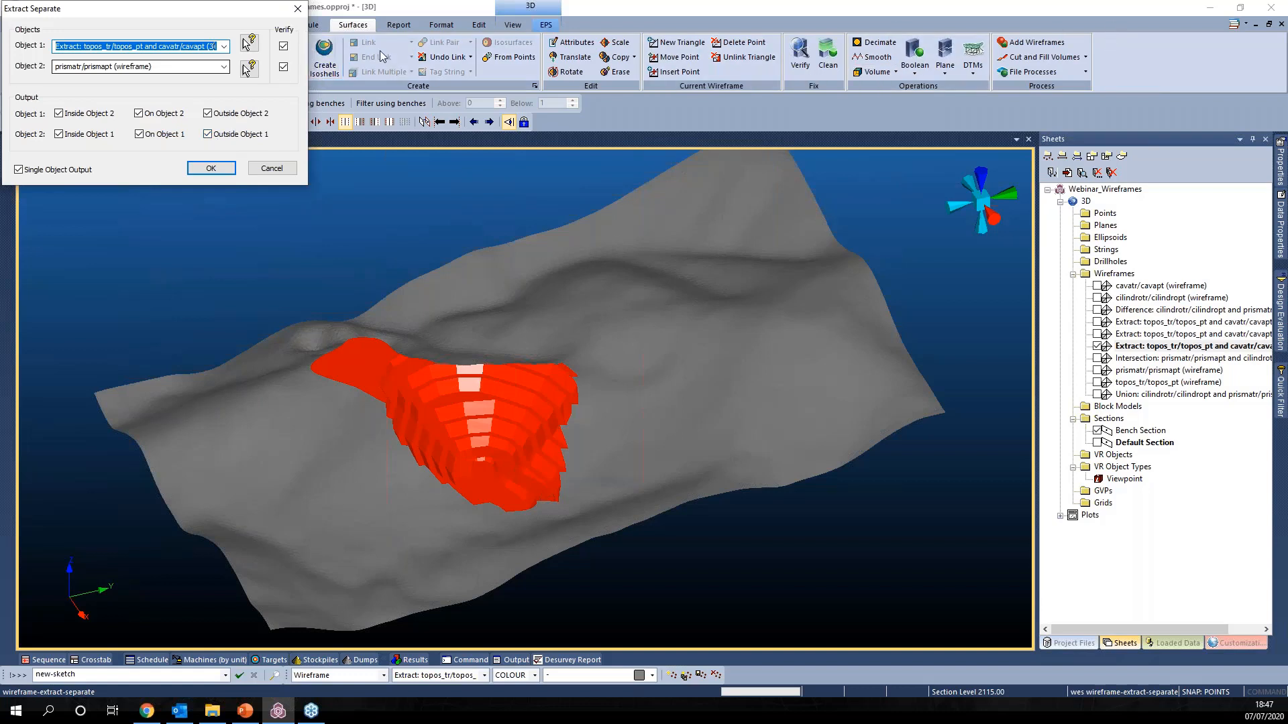
{"action": "left_click", "coordinate": [297, 11]}
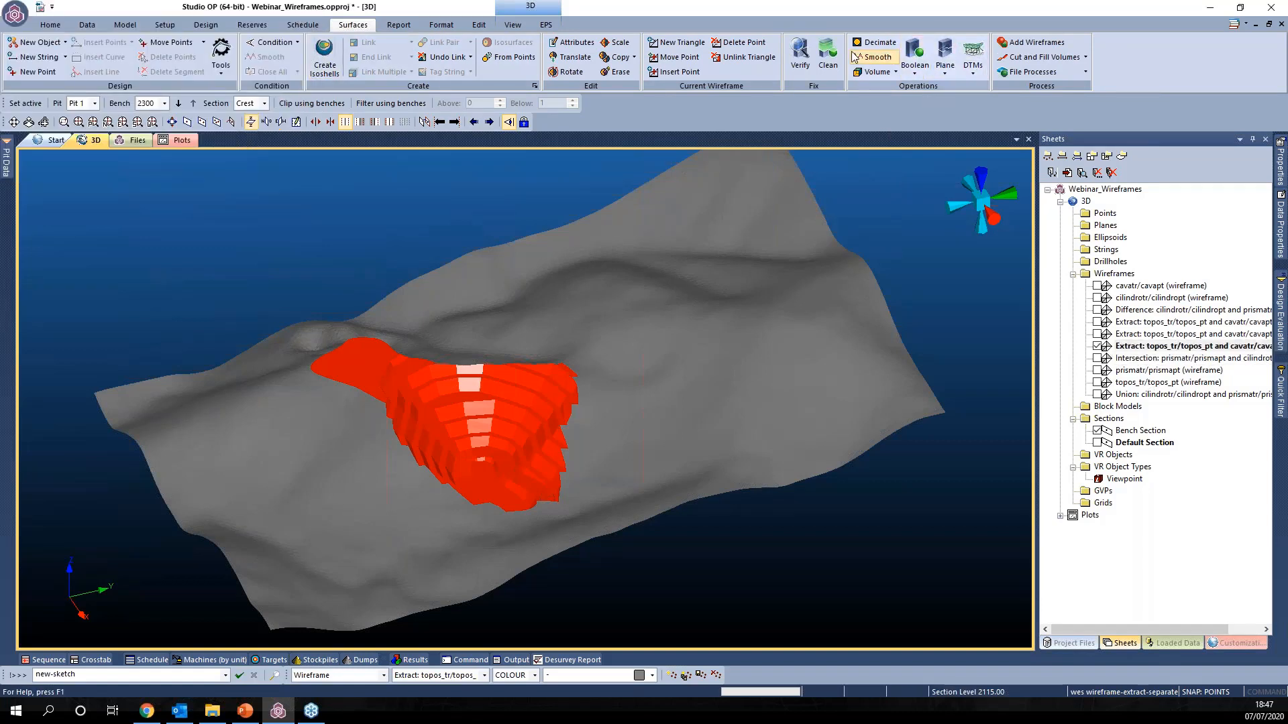
{"action": "left_click", "coordinate": [914, 62]}
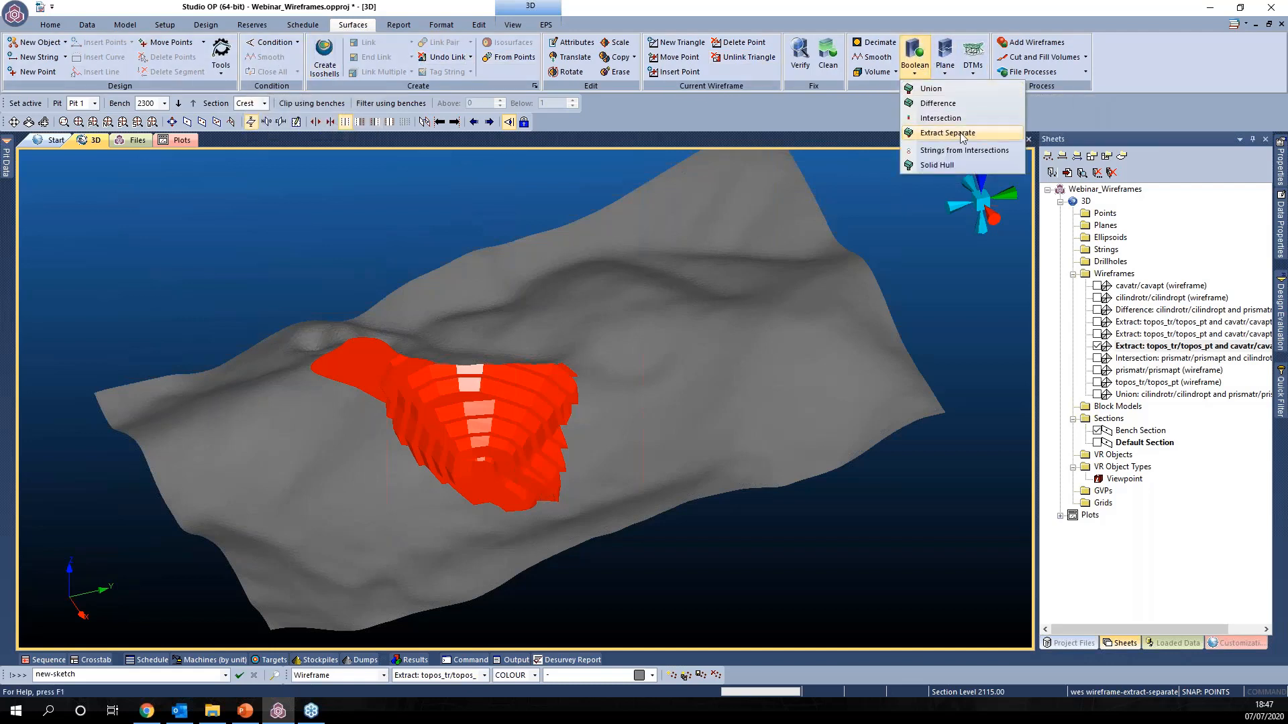
{"action": "left_click", "coordinate": [945, 67]}
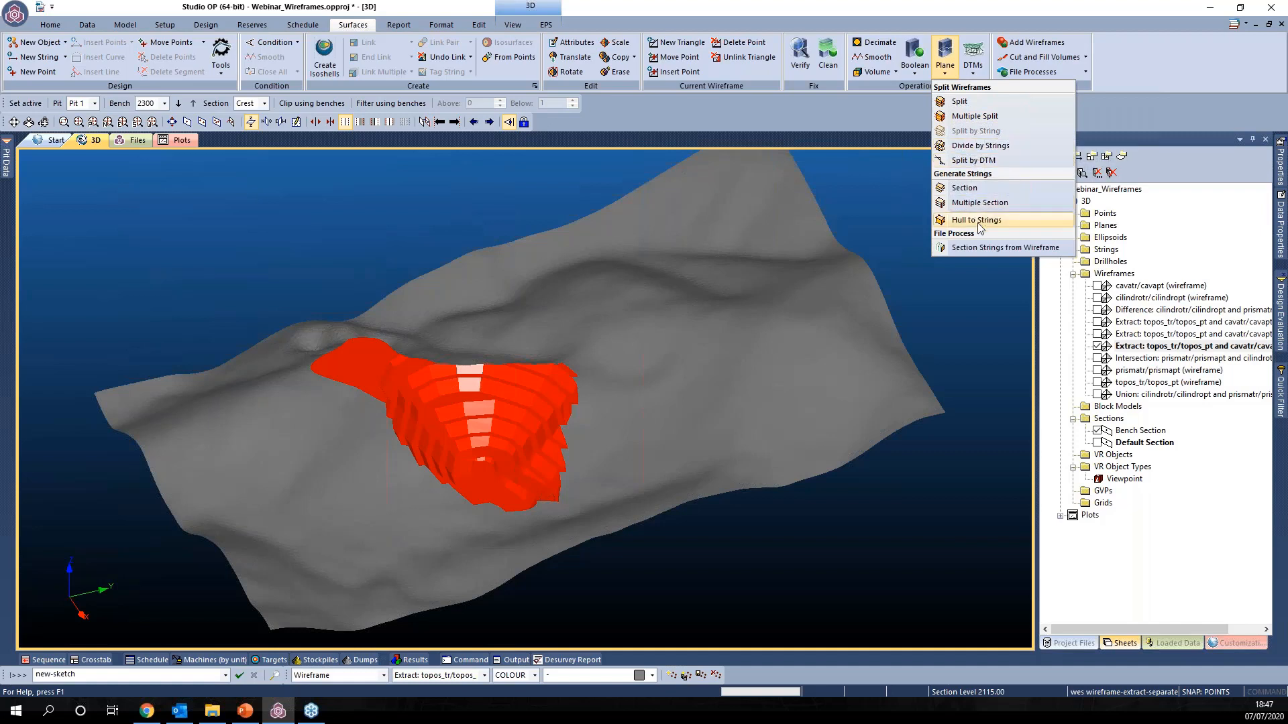
{"action": "left_click", "coordinate": [976, 59]}
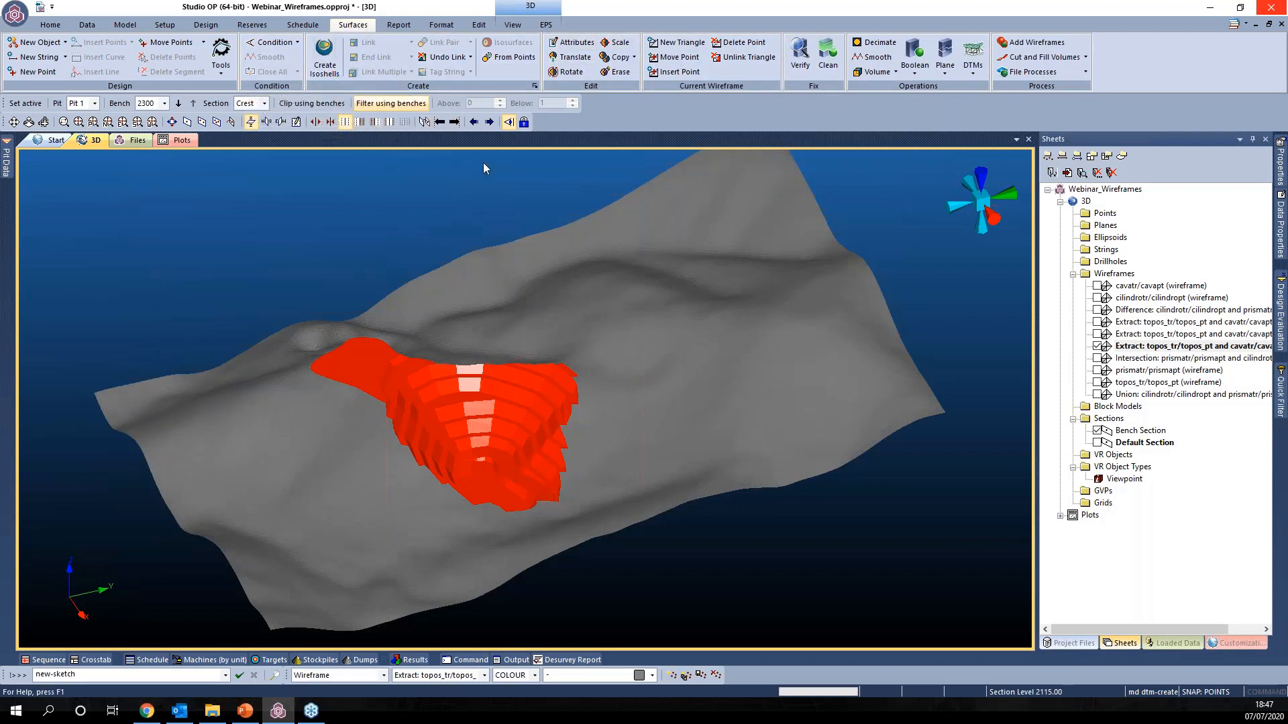
Step: Hide the combined extracted surface and unload all data from the project without saving it
{"action": "left_click", "coordinate": [1097, 346]}
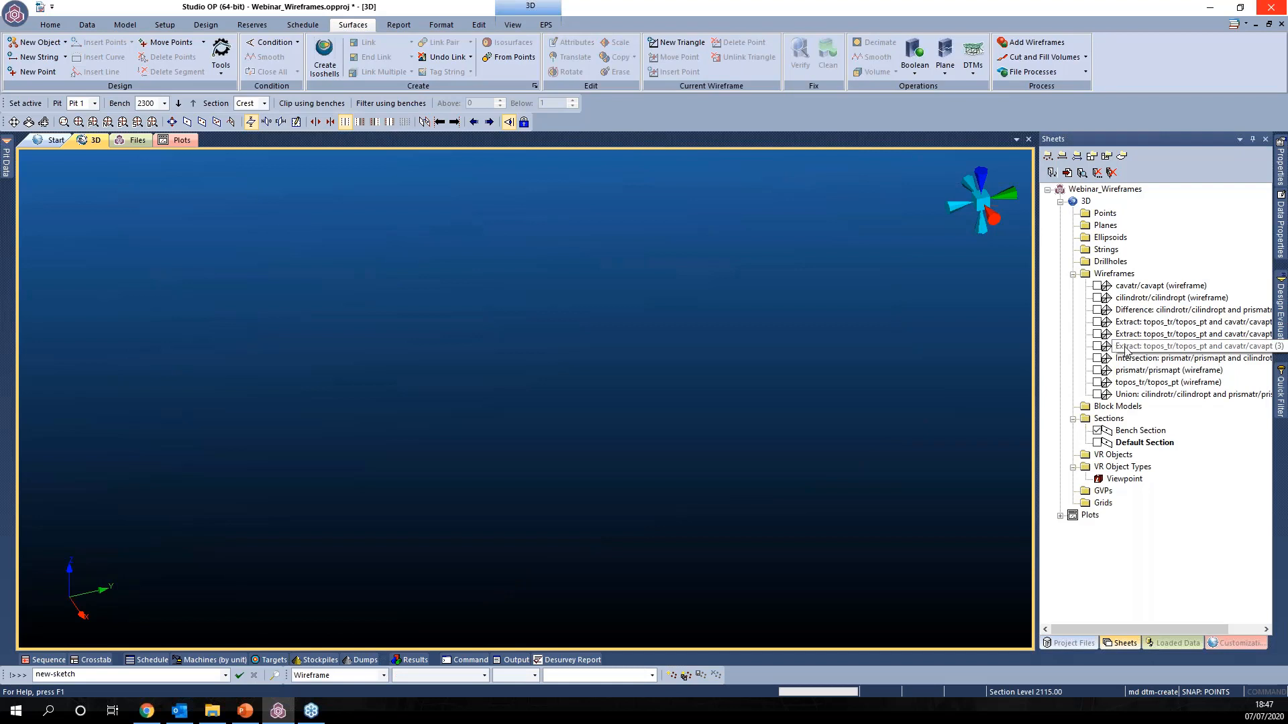
{"action": "key", "text": "u"}
{"action": "key", "text": "a"}
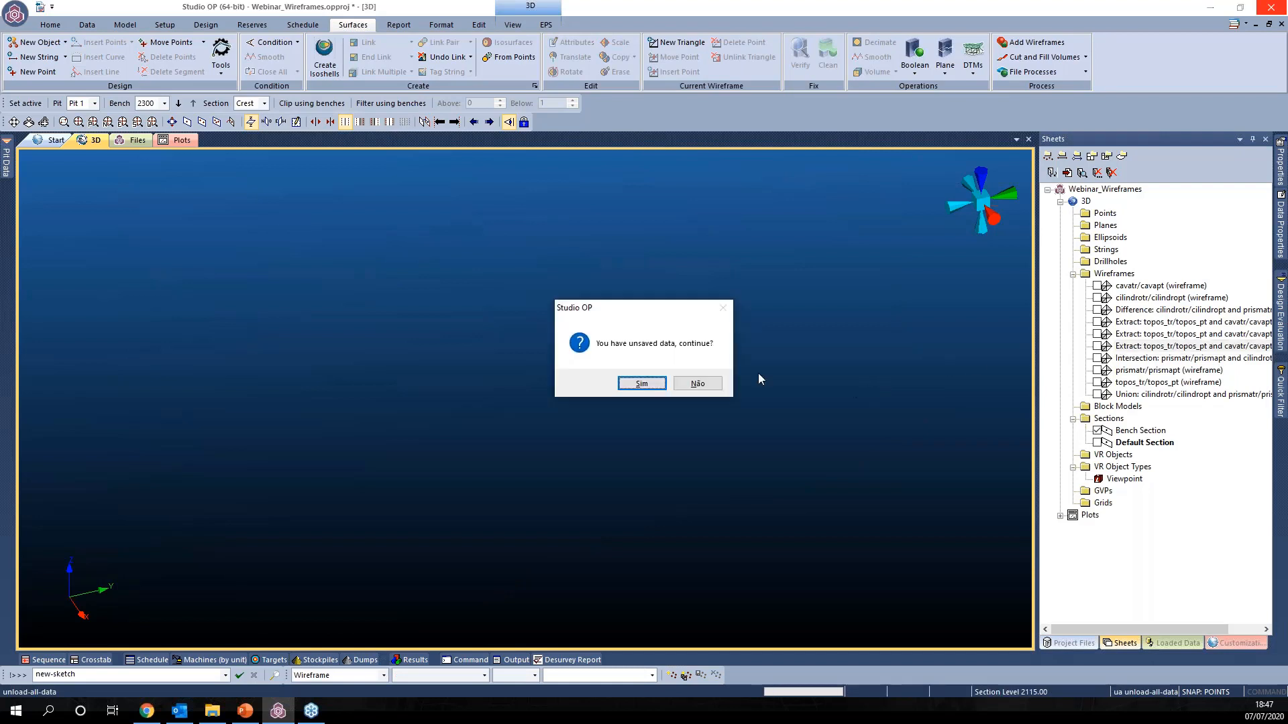
{"action": "left_click", "coordinate": [641, 383]}
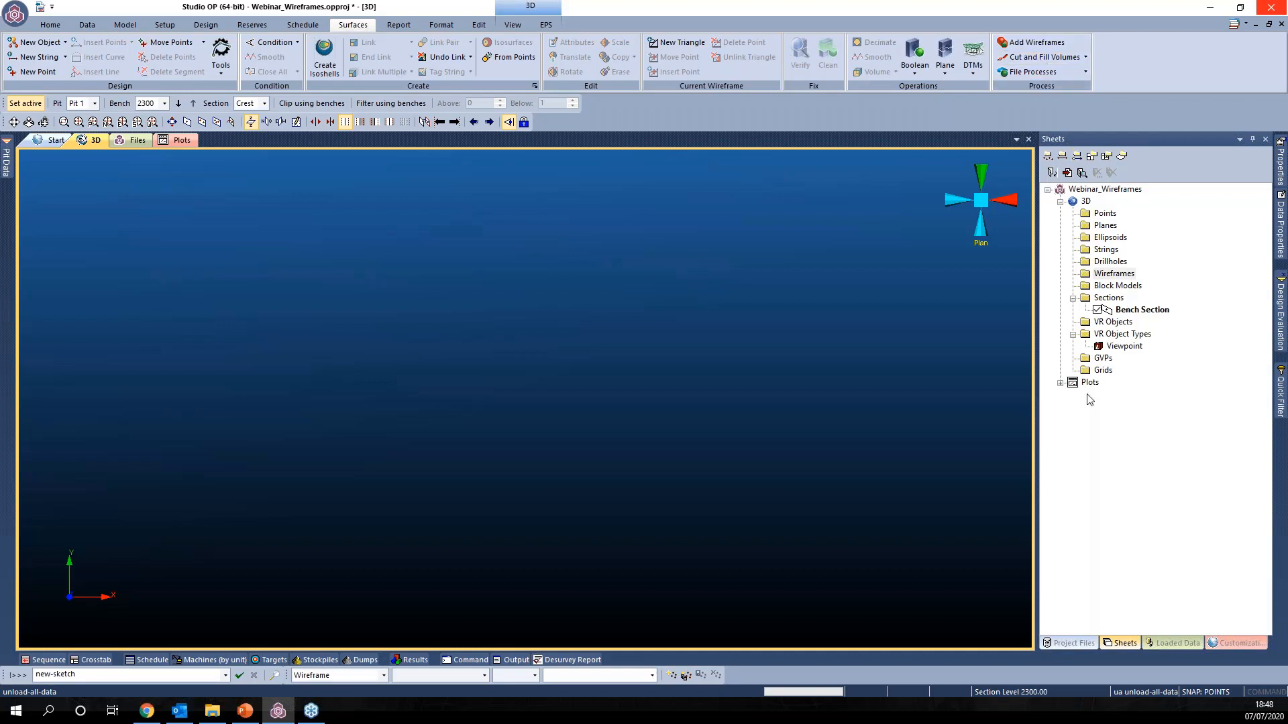
Step: Load the cava_jantr wireframe into the 3D window and turn off its shiny surface
{"action": "left_click", "coordinate": [1072, 642]}
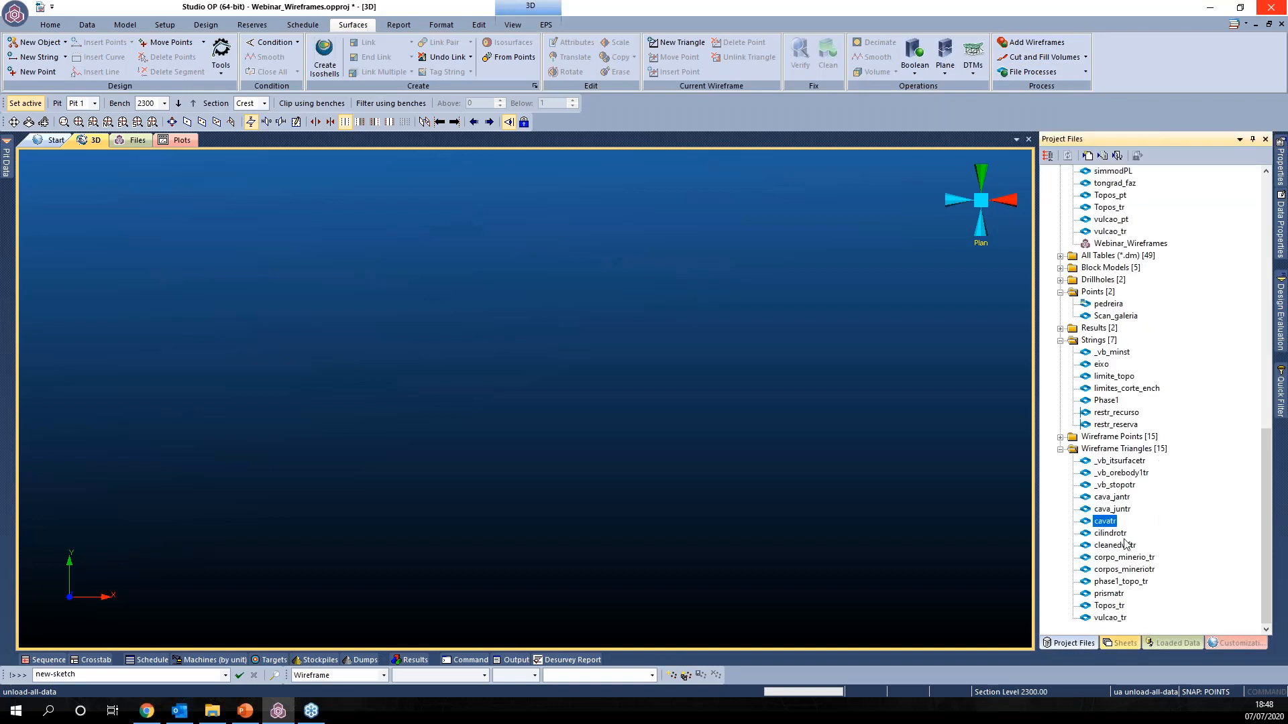
{"action": "left_click", "coordinate": [1121, 498]}
{"action": "left_click_drag", "start_coordinate": [671, 470], "coordinate": [670, 470]}
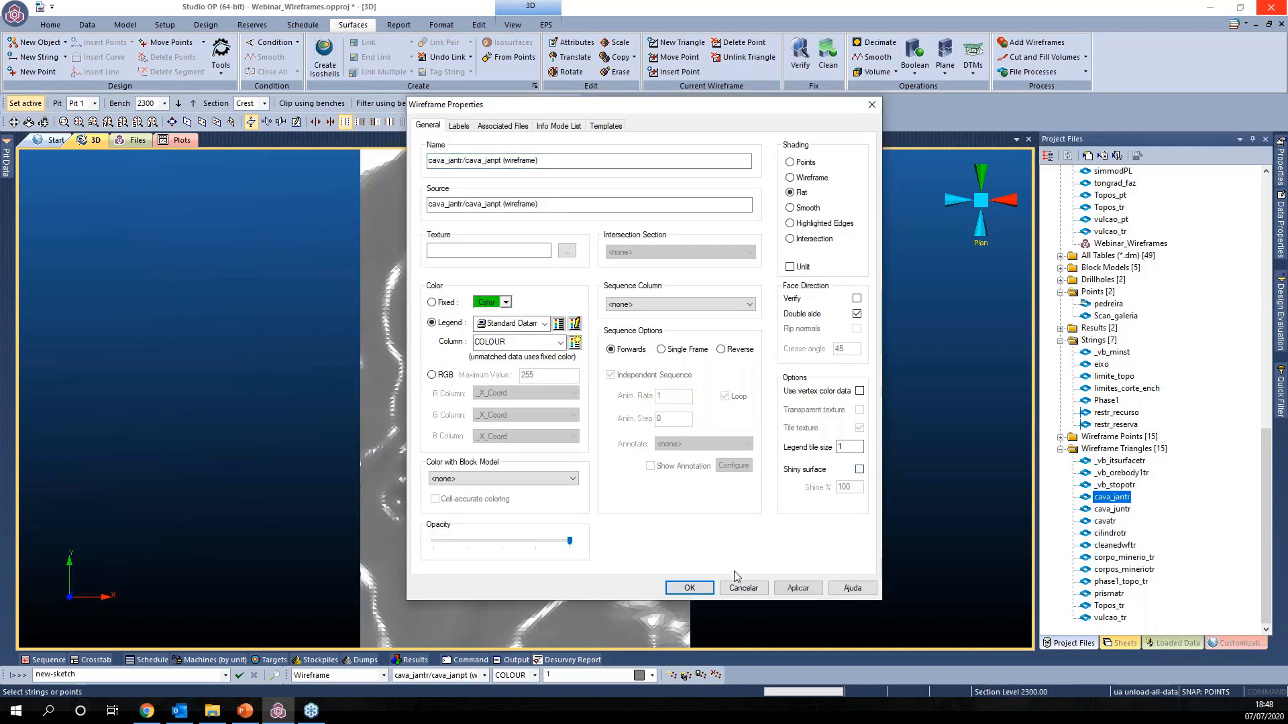
{"action": "left_click", "coordinate": [687, 588]}
{"action": "left_click_drag", "start_coordinate": [698, 517], "coordinate": [742, 463]}
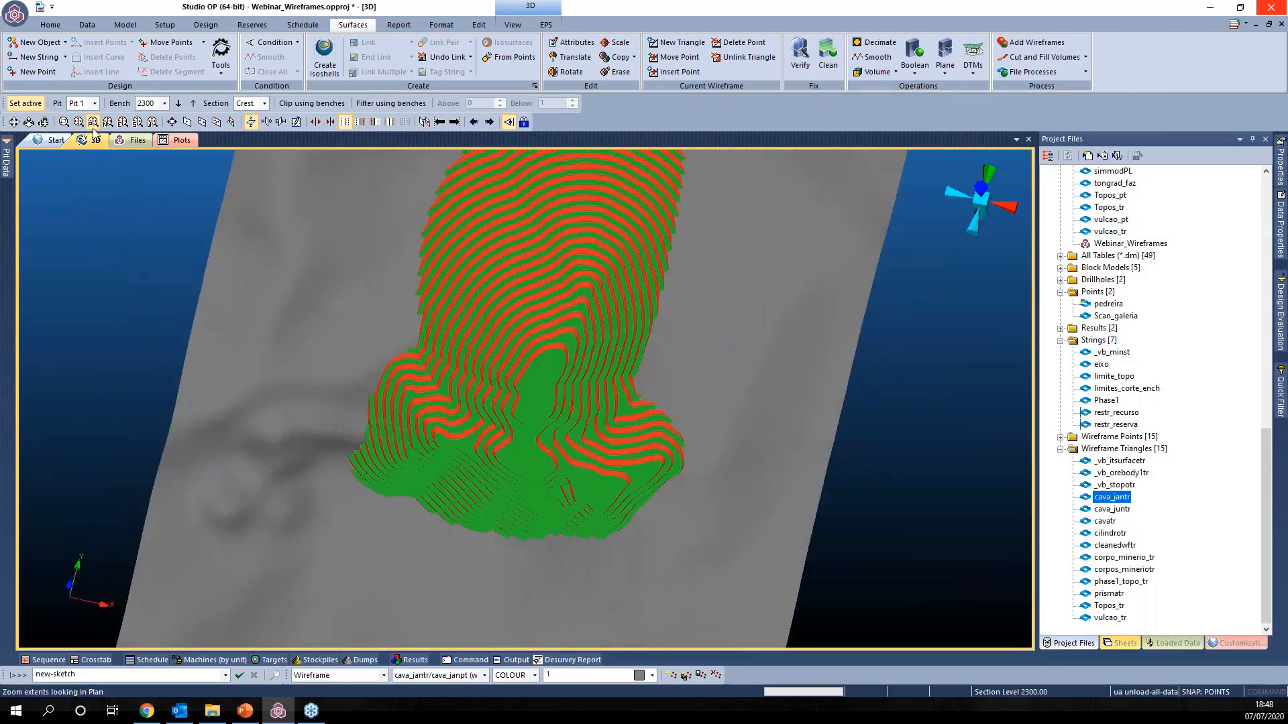
{"action": "left_click", "coordinate": [93, 123]}
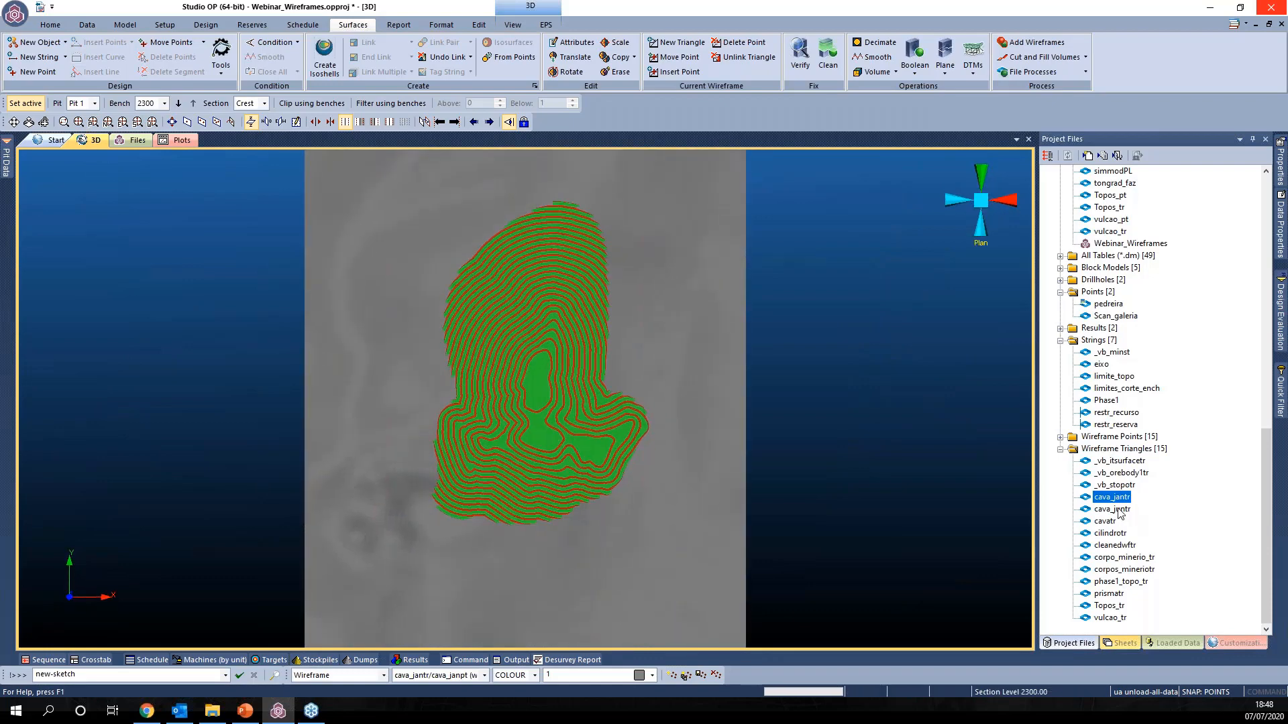
Step: Load the cava_juntr wireframe into the 3D window and hide cava_jantr/cava_janpt
{"action": "left_click", "coordinate": [1119, 511]}
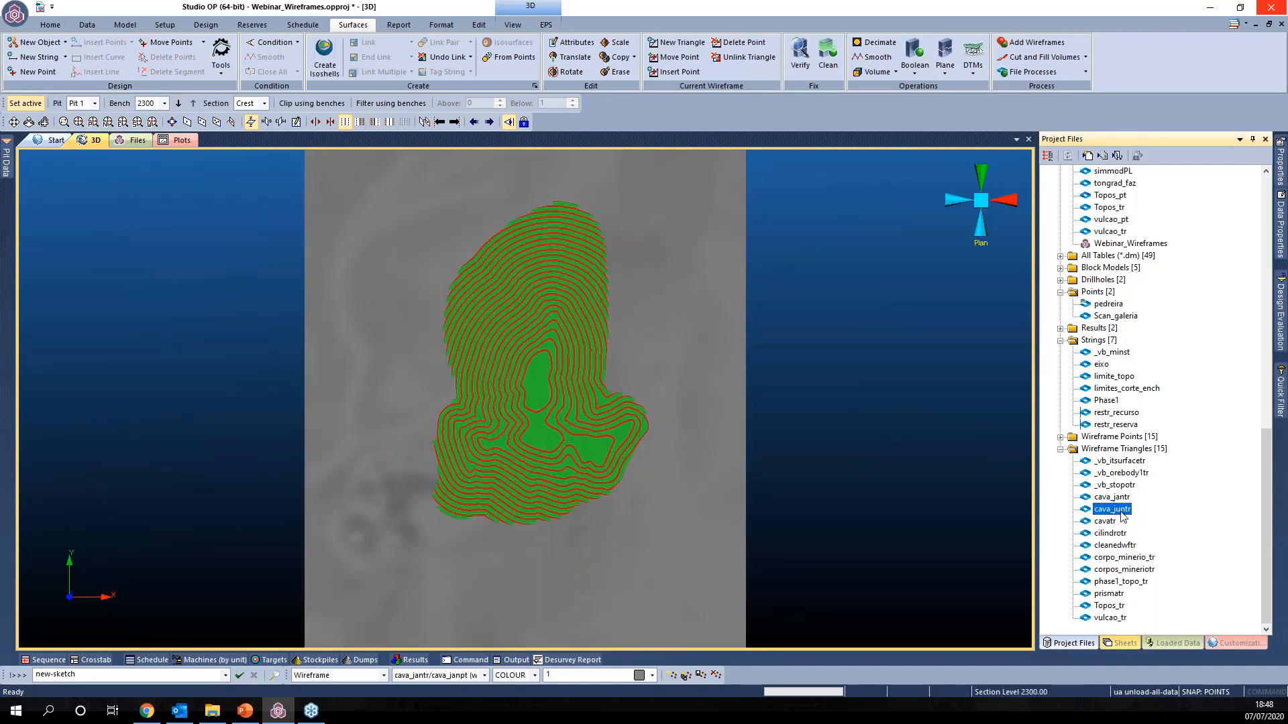
{"action": "left_click_drag", "start_coordinate": [1125, 513], "coordinate": [765, 439]}
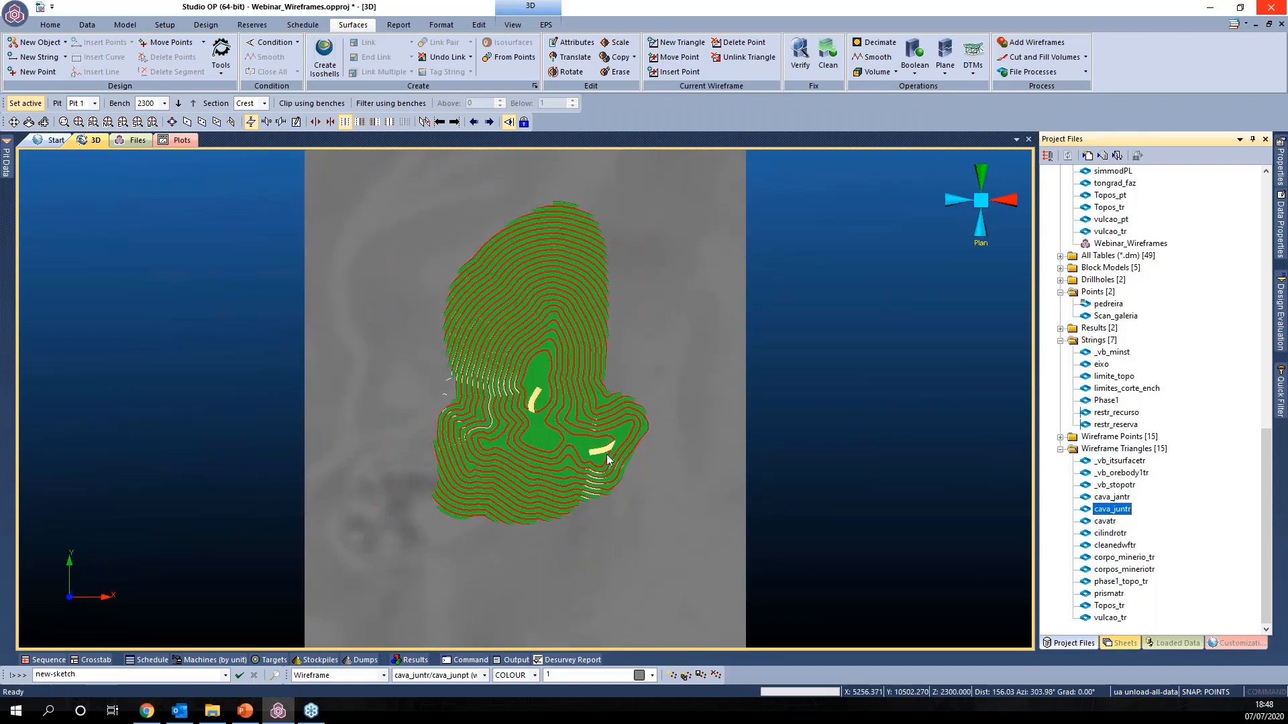
{"action": "left_click", "coordinate": [1121, 643]}
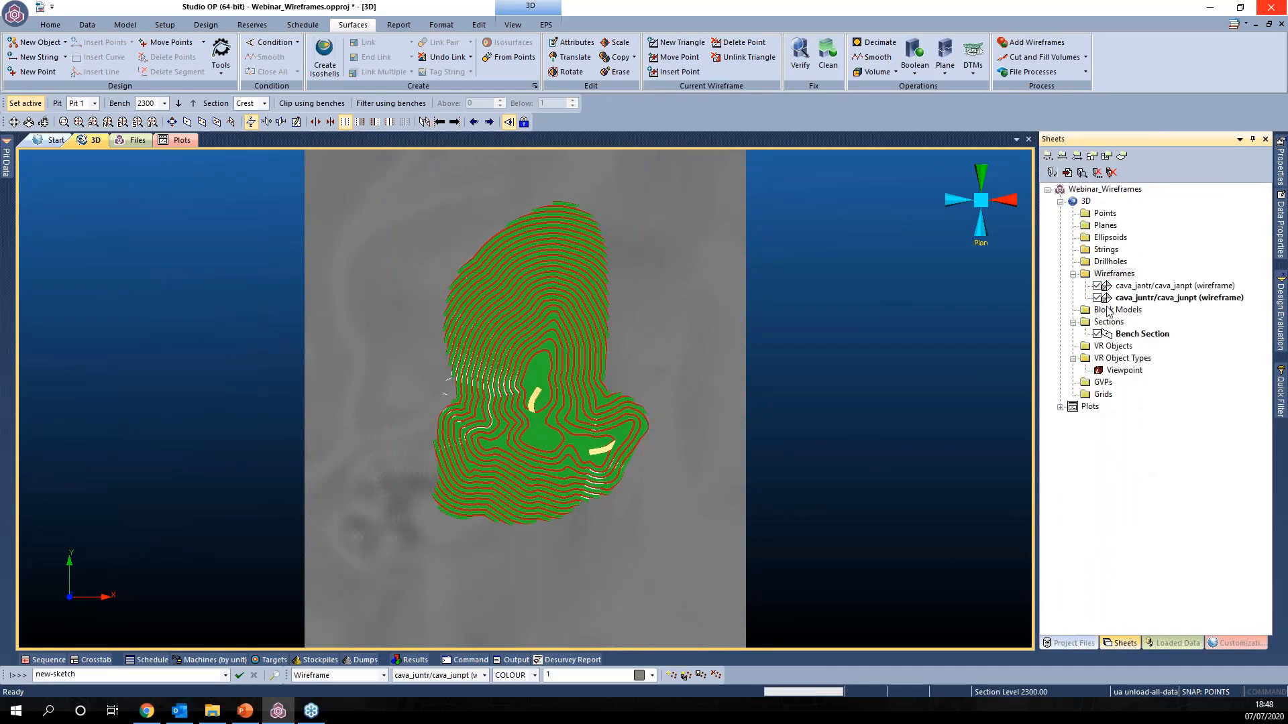
{"action": "left_click", "coordinate": [1097, 286]}
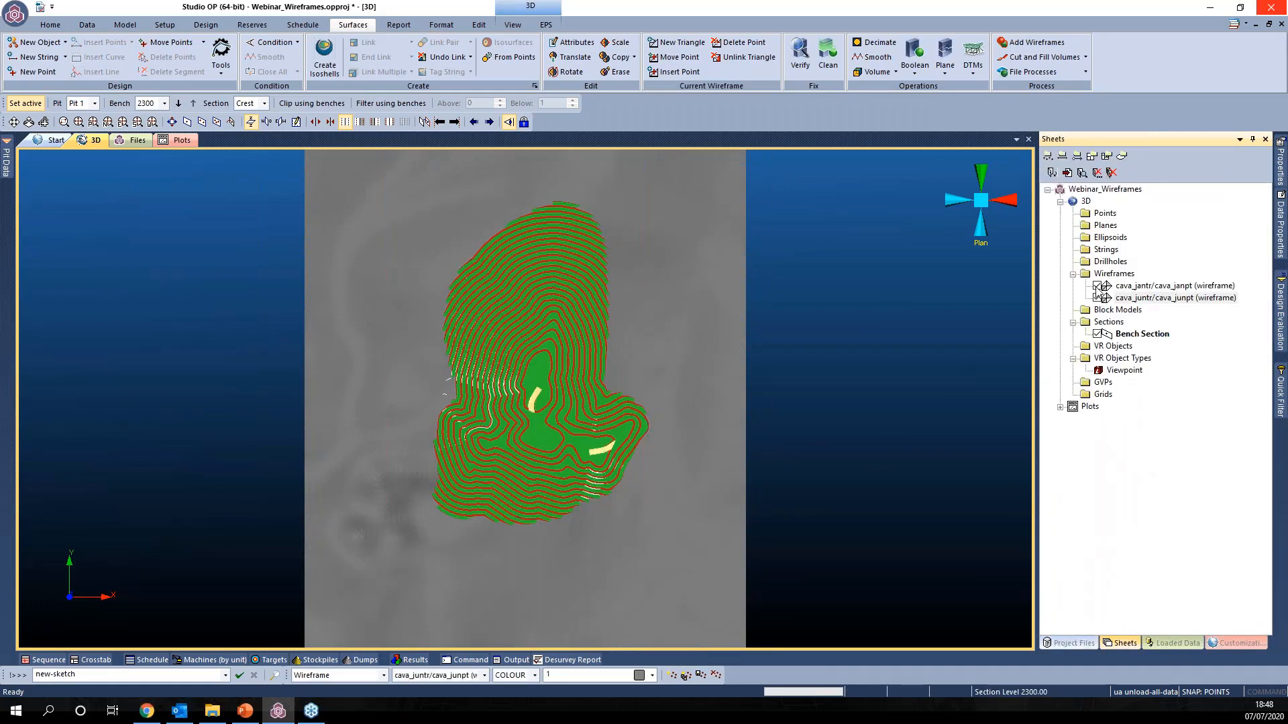
Step: Turn off the shiny surface in the display properties of the cava_juntr/cava_junpt wireframe
{"action": "double_click", "coordinate": [671, 394]}
{"action": "left_click", "coordinate": [860, 469]}
{"action": "left_click", "coordinate": [689, 588]}
Step: Compare the cava_juntr pit with cava_jantr and examine its benches and the orange areas on the pit floor
{"action": "scroll", "coordinate": [594, 456], "scroll_direction": "up", "scroll_amount": 2}
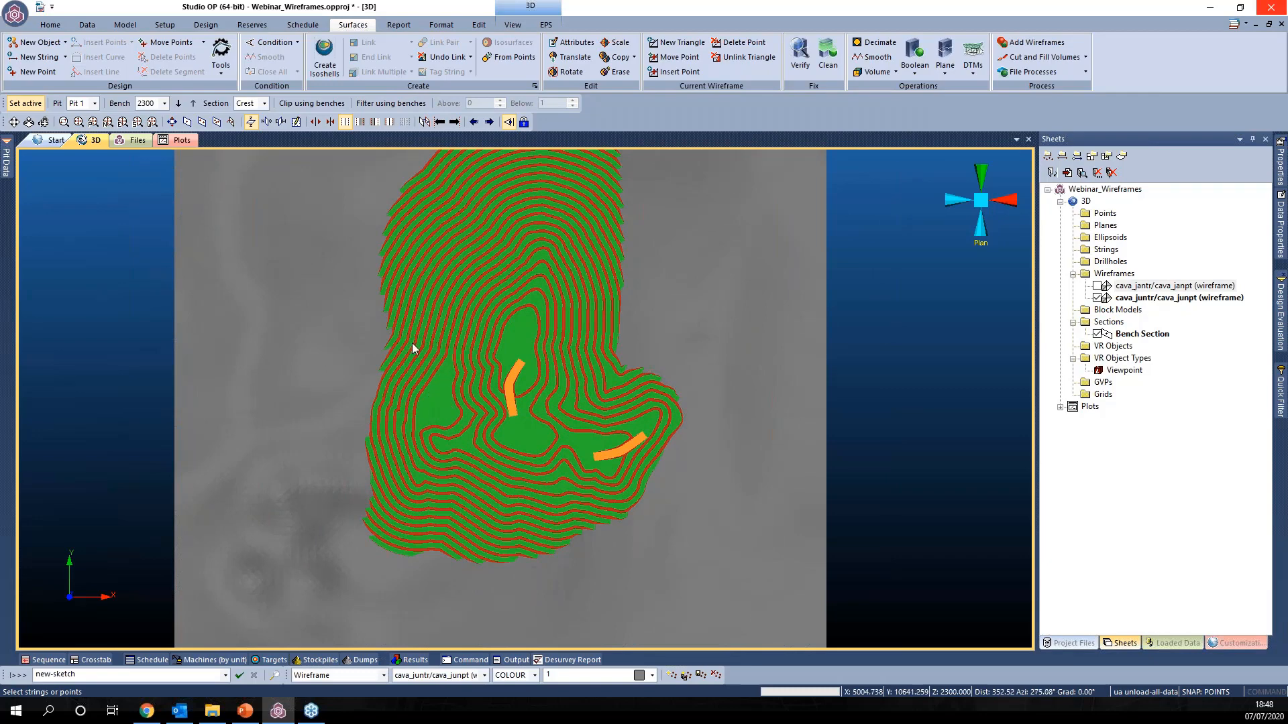
{"action": "left_click", "coordinate": [1097, 286]}
{"action": "left_click", "coordinate": [1097, 286]}
{"action": "middle_click_drag", "start_coordinate": [613, 482], "coordinate": [662, 522]}
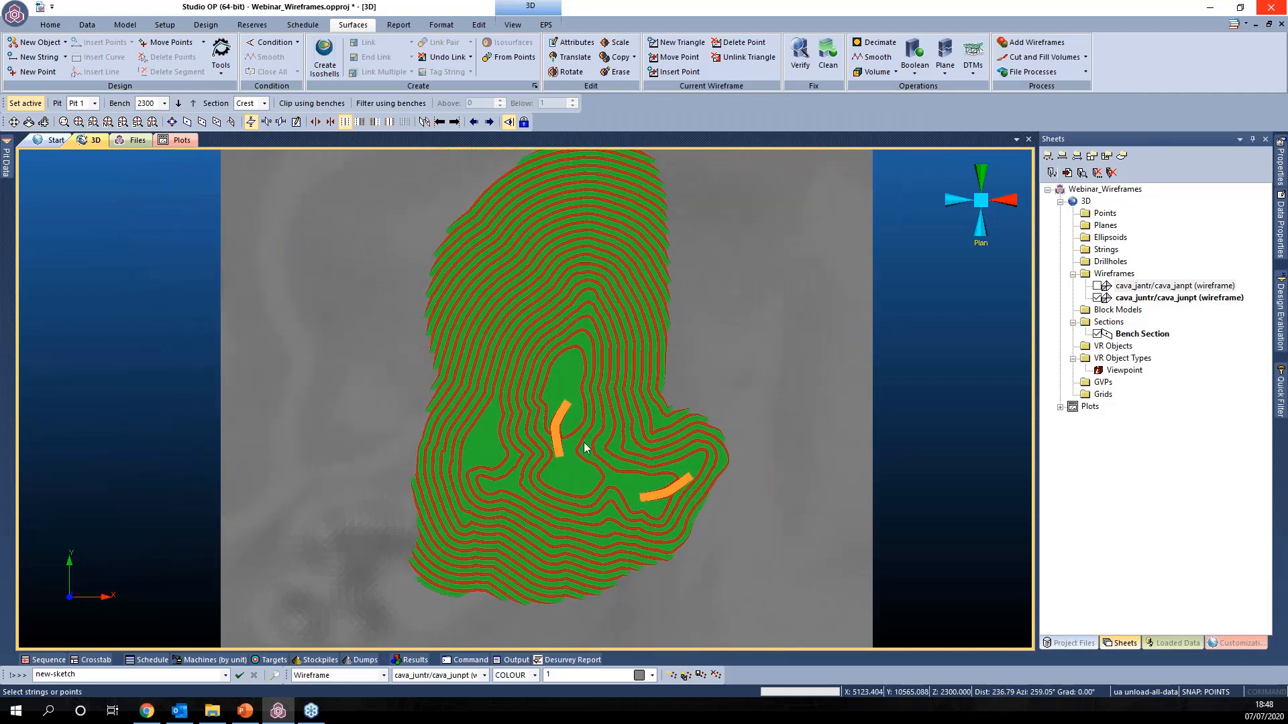
{"action": "left_click_drag", "start_coordinate": [761, 486], "coordinate": [495, 449], "text": "shift"}
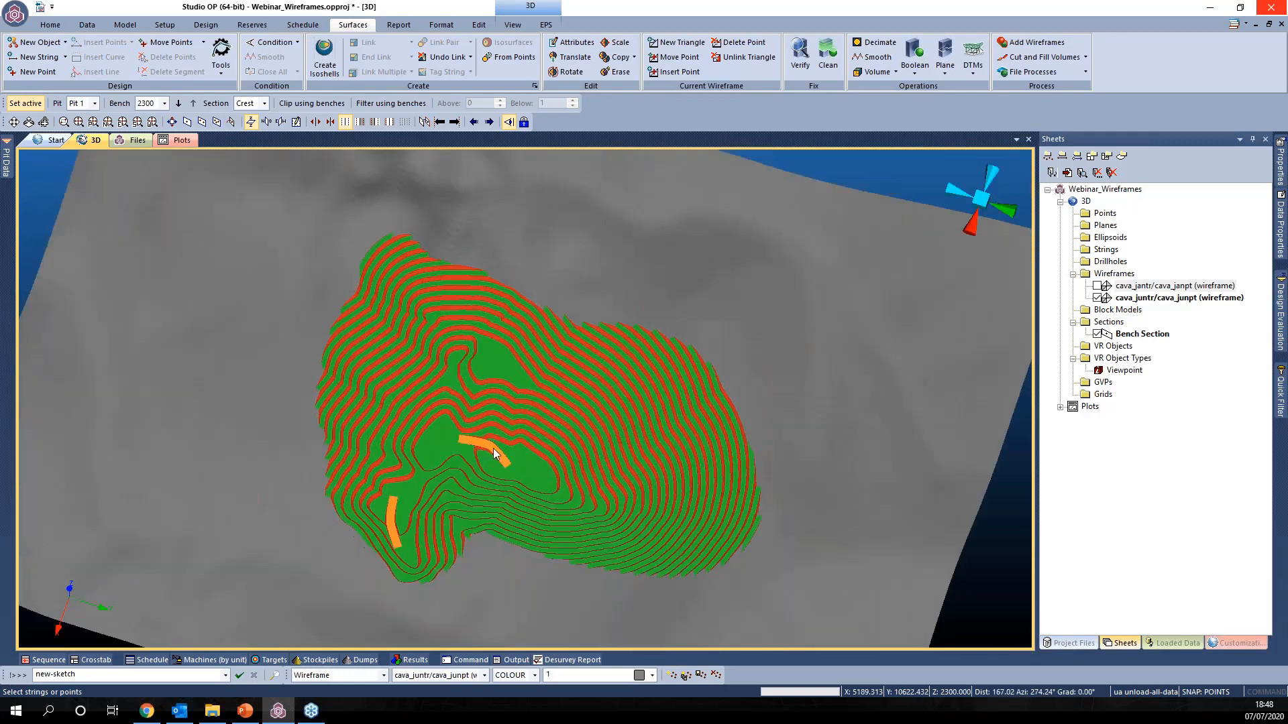
{"action": "scroll", "coordinate": [493, 448], "scroll_direction": "up", "scroll_amount": 5}
{"action": "left_click_drag", "start_coordinate": [559, 492], "coordinate": [499, 486], "text": "shift"}
{"action": "scroll", "coordinate": [501, 487], "scroll_direction": "up", "scroll_amount": 4}
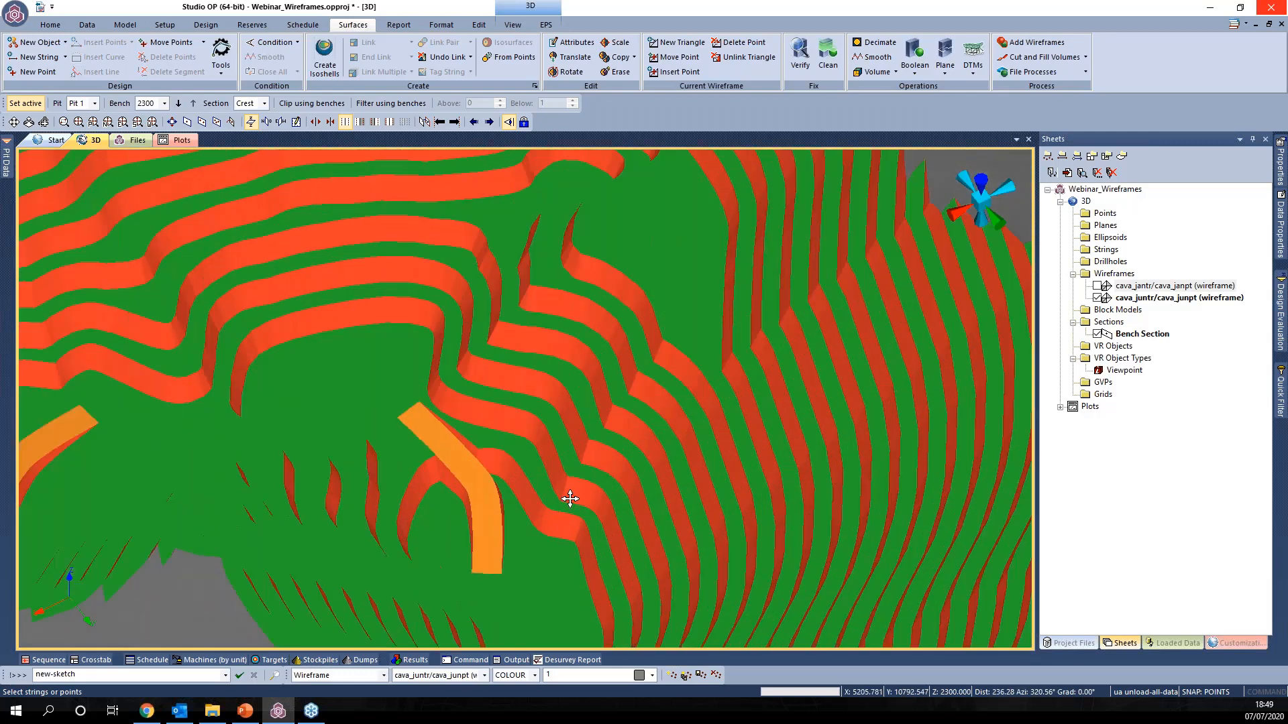
{"action": "middle_click_drag", "start_coordinate": [569, 497], "coordinate": [603, 497]}
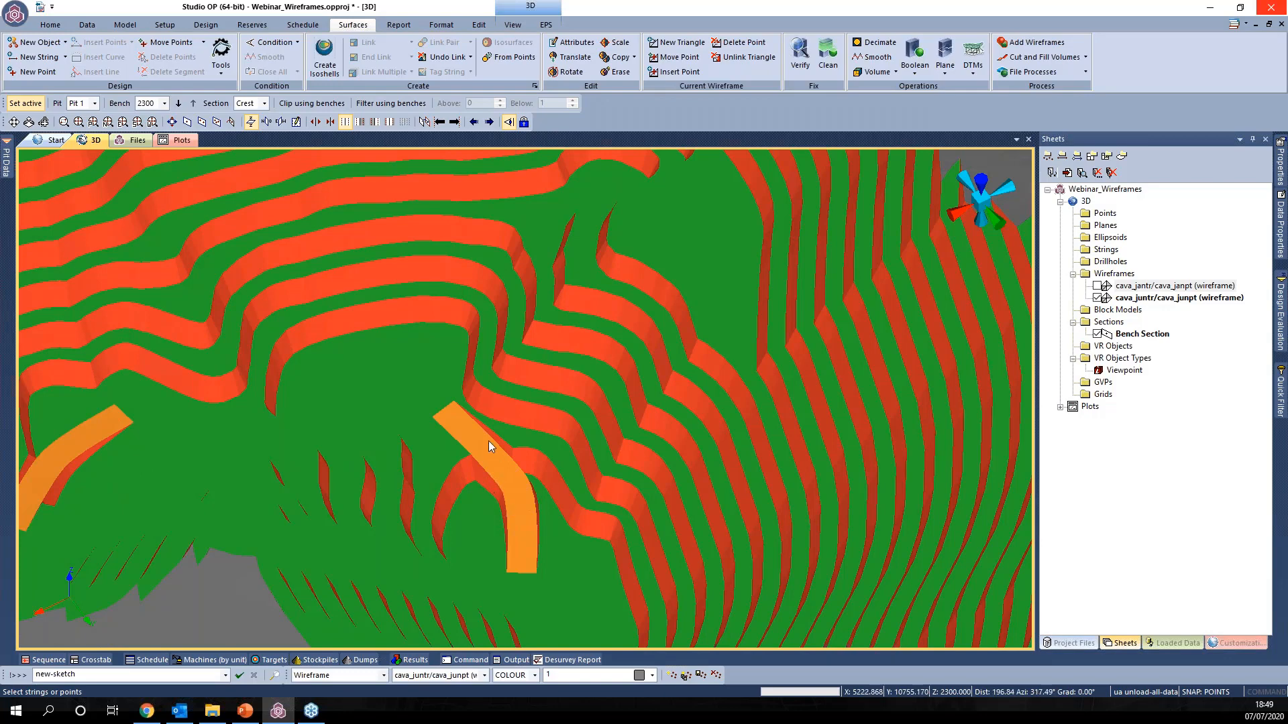
{"action": "left_click_drag", "start_coordinate": [549, 518], "coordinate": [271, 401], "text": "shift"}
{"action": "left_click", "coordinate": [95, 122]}
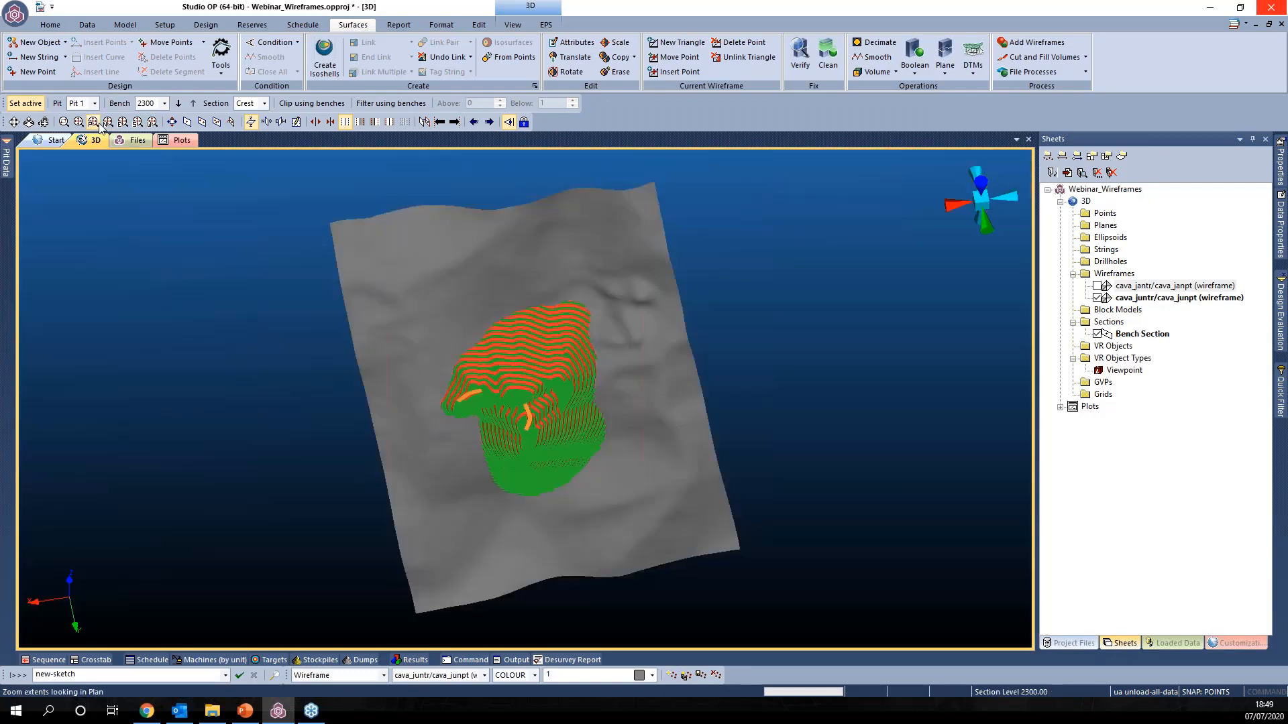
{"action": "scroll", "coordinate": [590, 393], "scroll_direction": "up", "scroll_amount": 5}
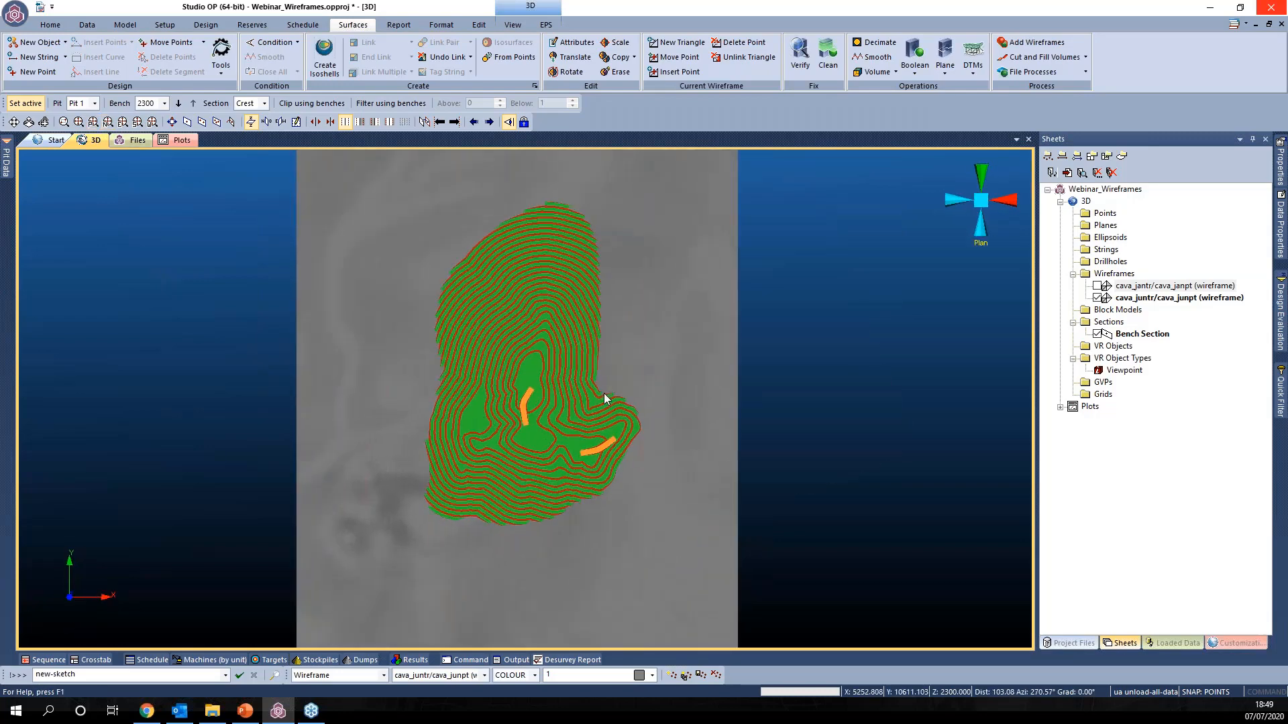
{"action": "middle_click_drag", "start_coordinate": [635, 411], "coordinate": [568, 447]}
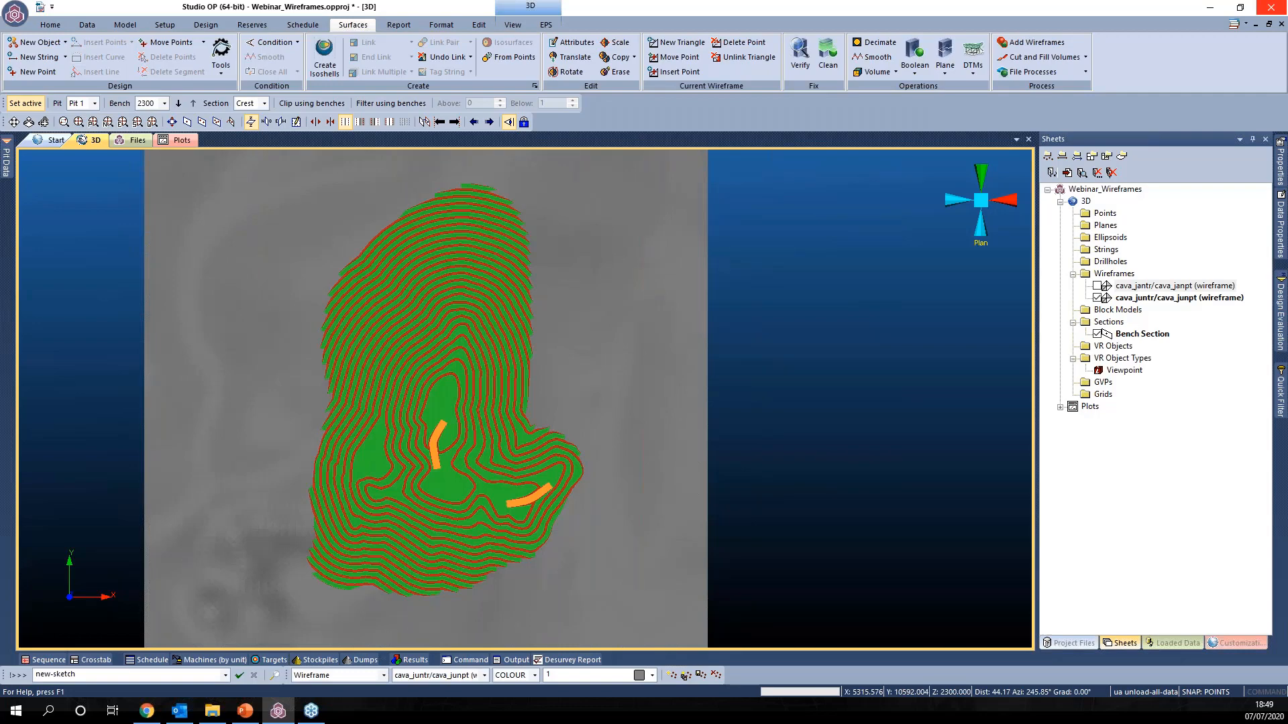
Step: Set up a cut and fill volume calculation from cava_jantr to cava_juntr with the summary file named relatorio
{"action": "left_click", "coordinate": [1033, 62]}
{"action": "left_click_drag", "start_coordinate": [269, 13], "coordinate": [961, 67]}
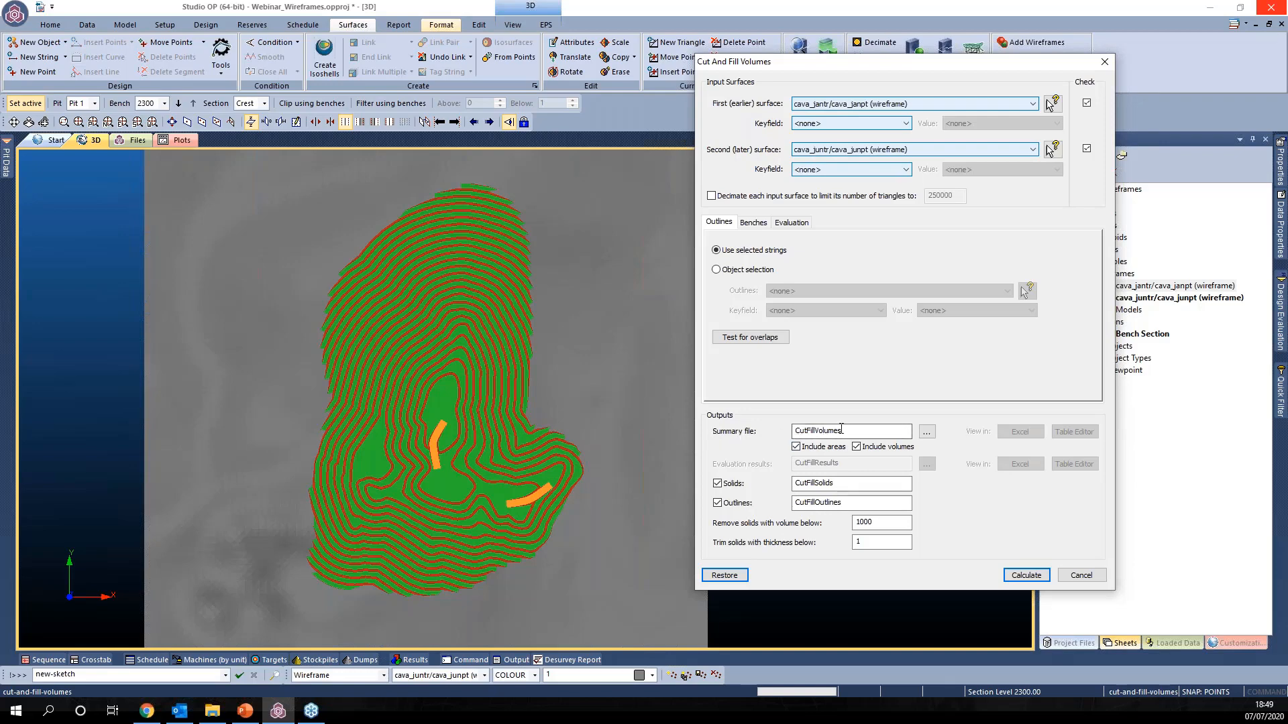
{"action": "left_click_drag", "start_coordinate": [850, 431], "coordinate": [771, 431]}
{"action": "type", "text": "relatorio"}
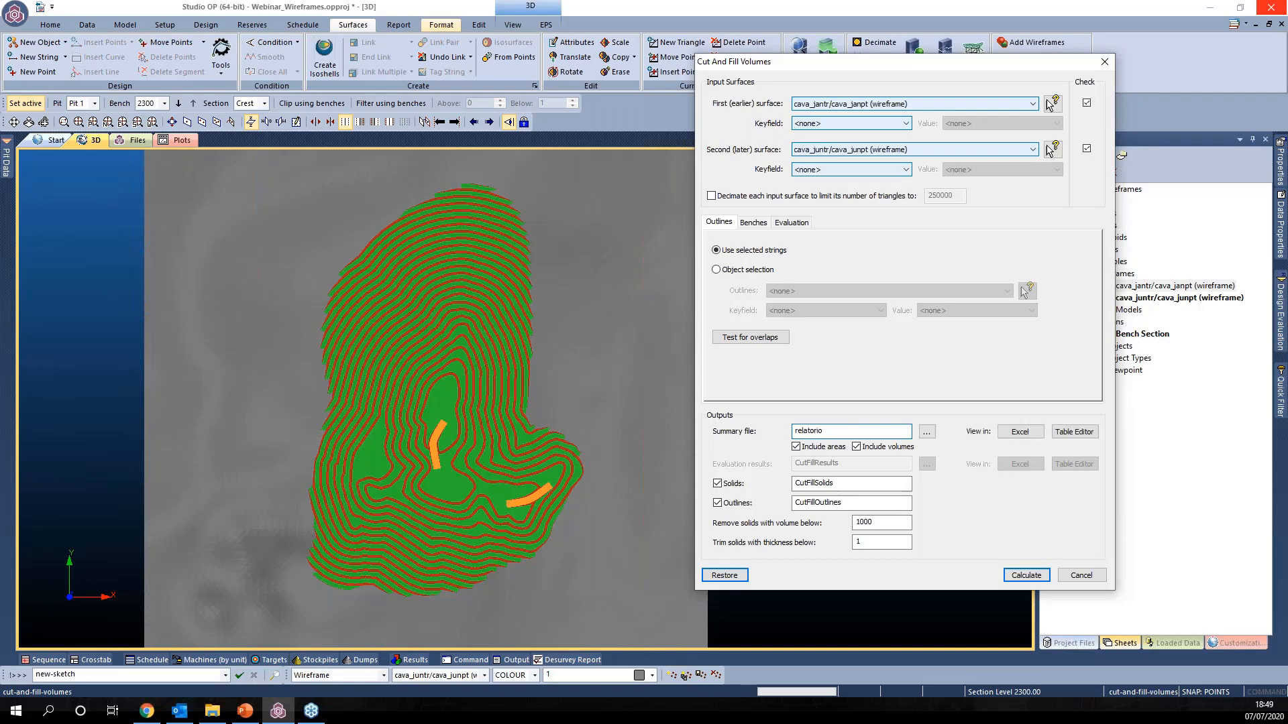
{"action": "left_click", "coordinate": [842, 483]}
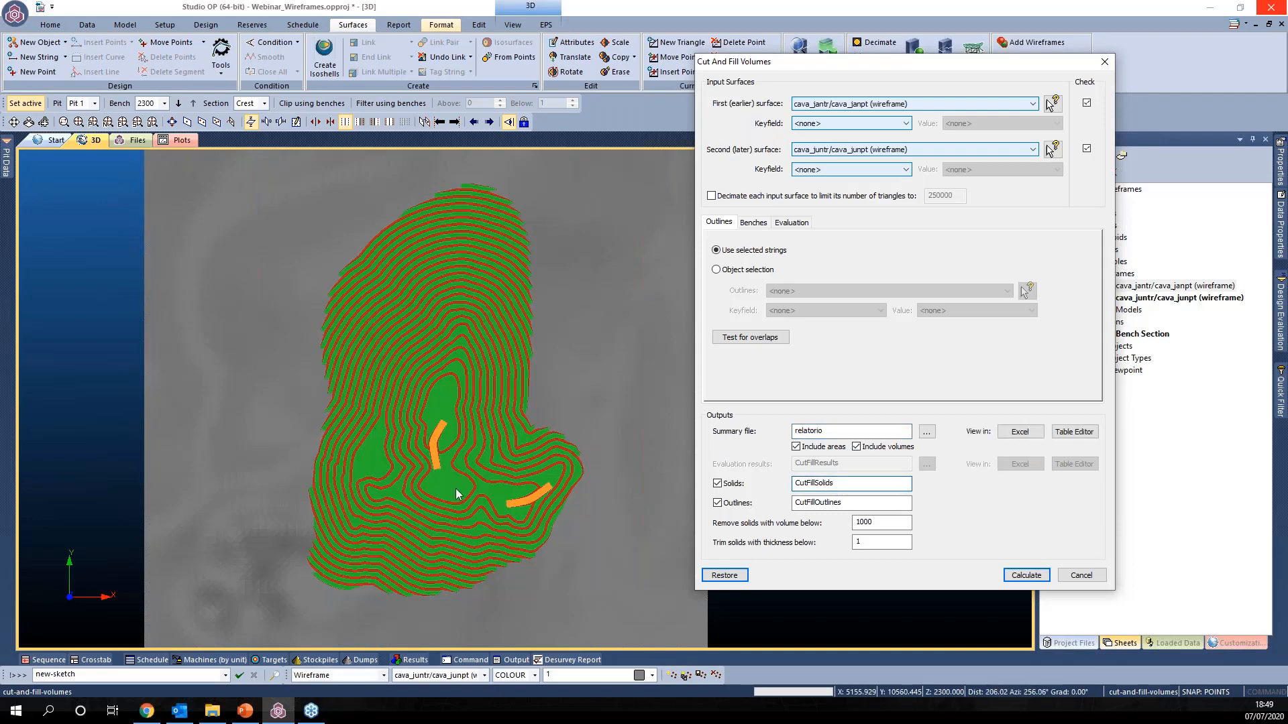
{"action": "left_click", "coordinate": [835, 502]}
{"action": "double_click", "coordinate": [859, 506]}
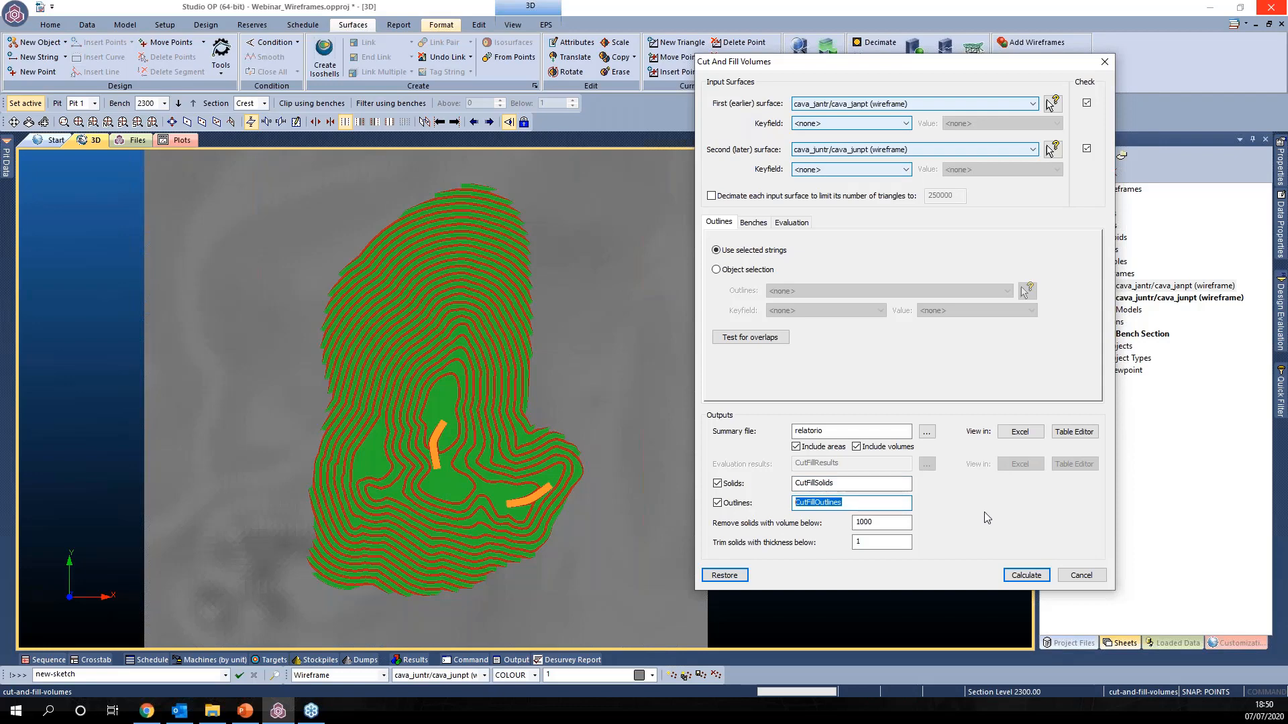
Step: Remove solids with volume below 200 and calculate the cut and fill volumes
{"action": "double_click", "coordinate": [856, 523]}
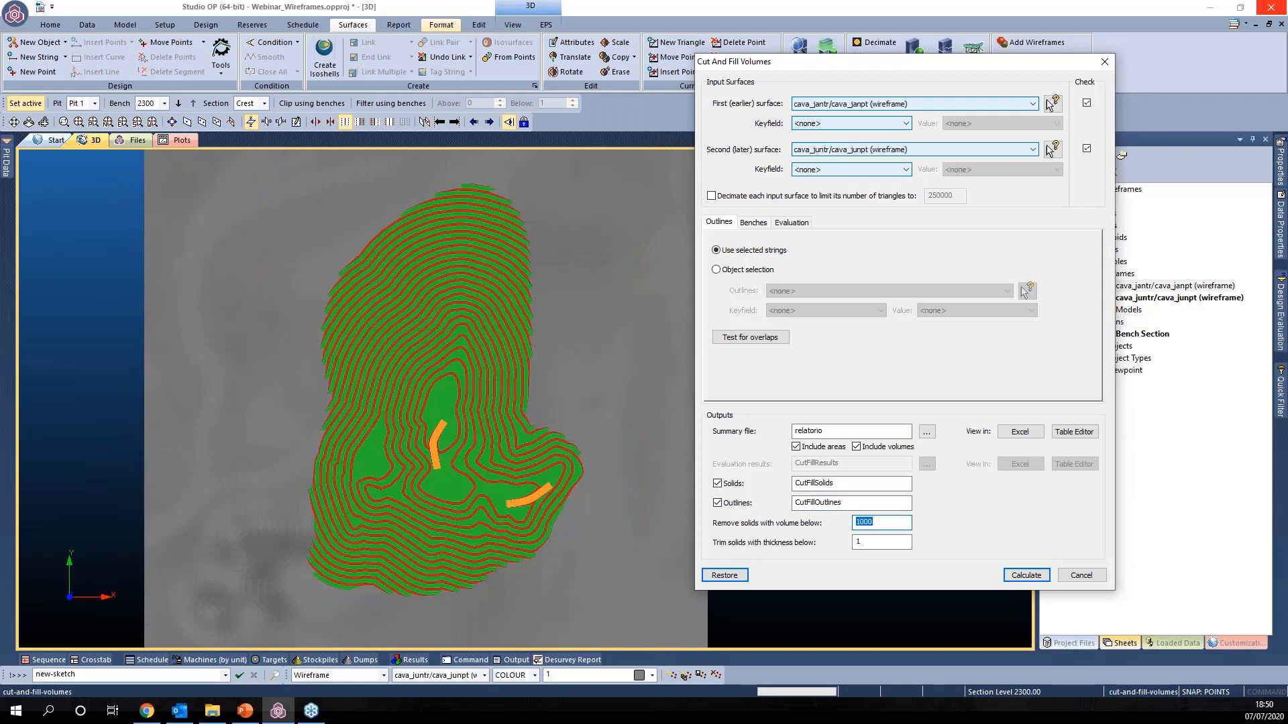
{"action": "type", "text": "2"}
{"action": "left_click", "coordinate": [881, 545]}
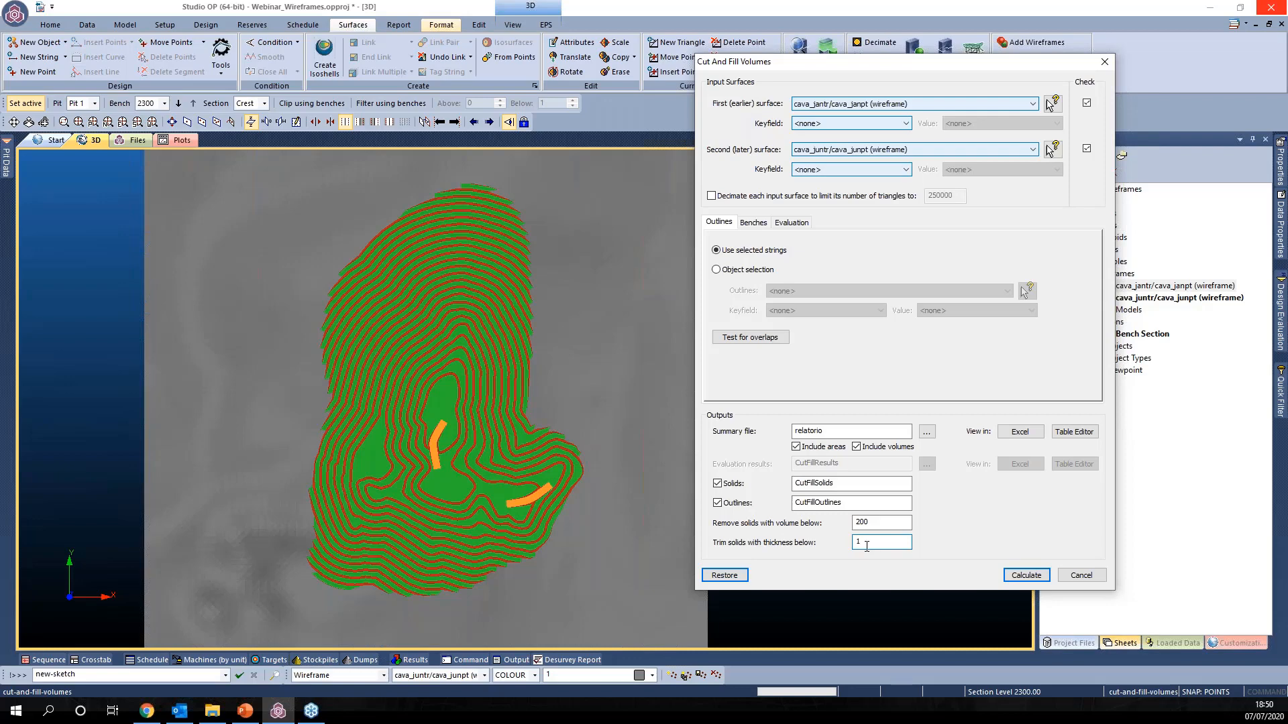
{"action": "left_click", "coordinate": [1026, 575]}
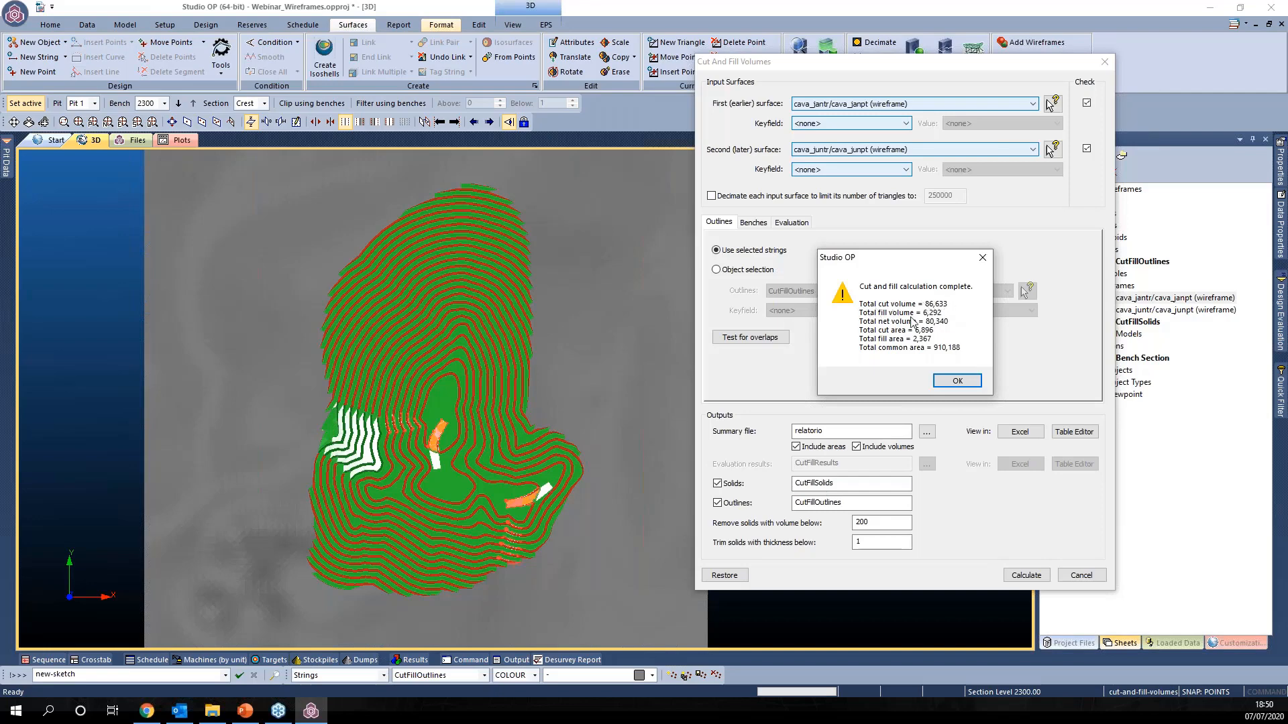
{"action": "left_click", "coordinate": [963, 380]}
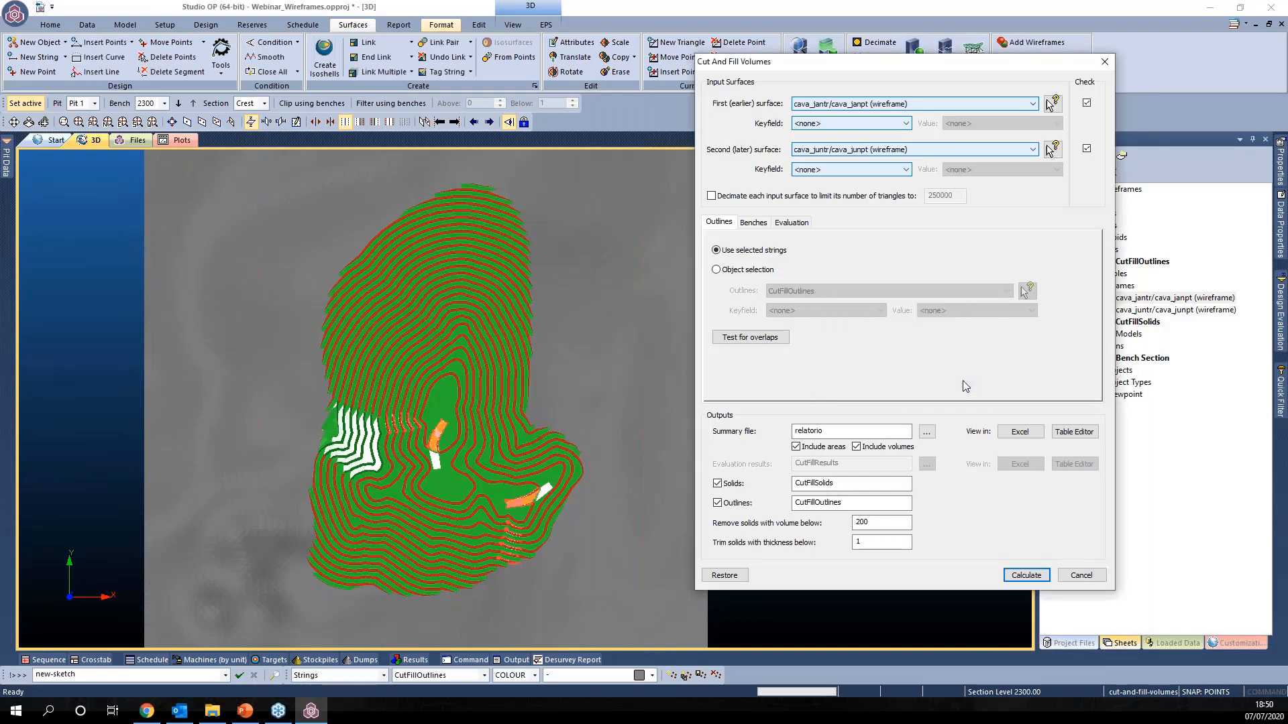
Step: View the summary file in Excel, examine the cut and fill areas and volumes, and close the spreadsheet and calculation dialog
{"action": "left_click", "coordinate": [1020, 433]}
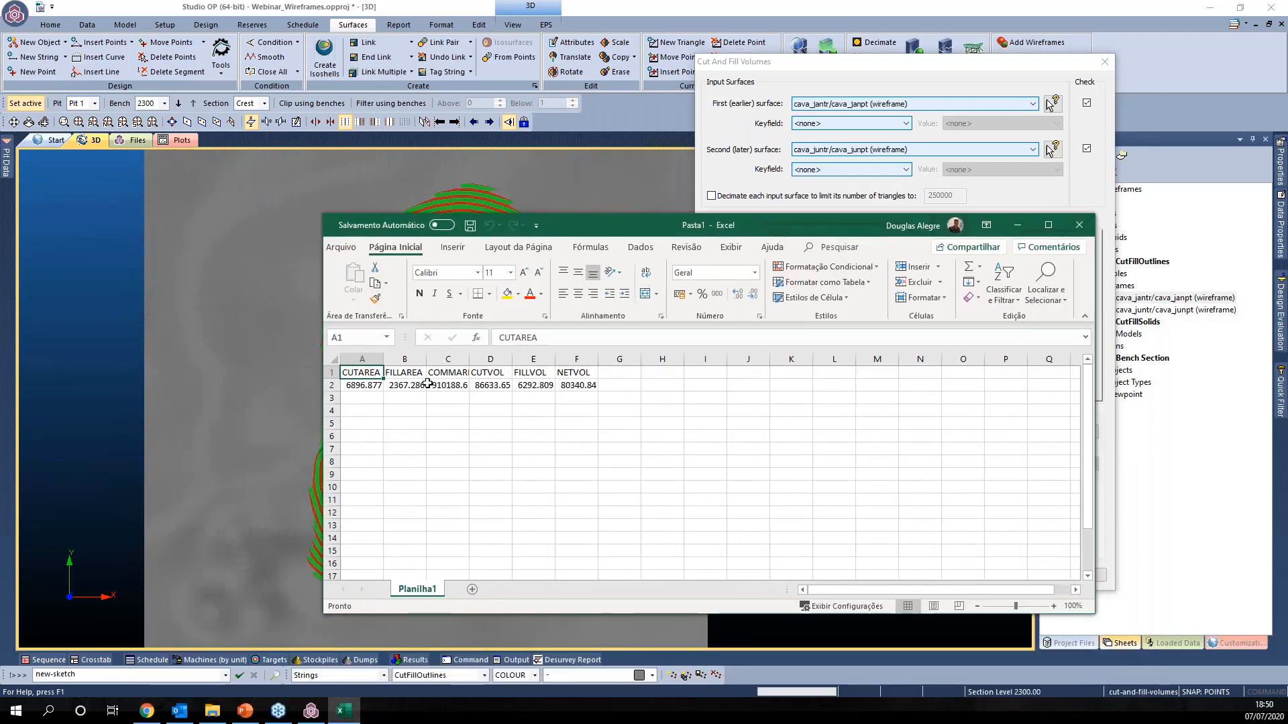
{"action": "left_click", "coordinate": [395, 385]}
{"action": "left_click_drag", "start_coordinate": [351, 386], "coordinate": [406, 386]}
{"action": "left_click_drag", "start_coordinate": [496, 385], "coordinate": [533, 386]}
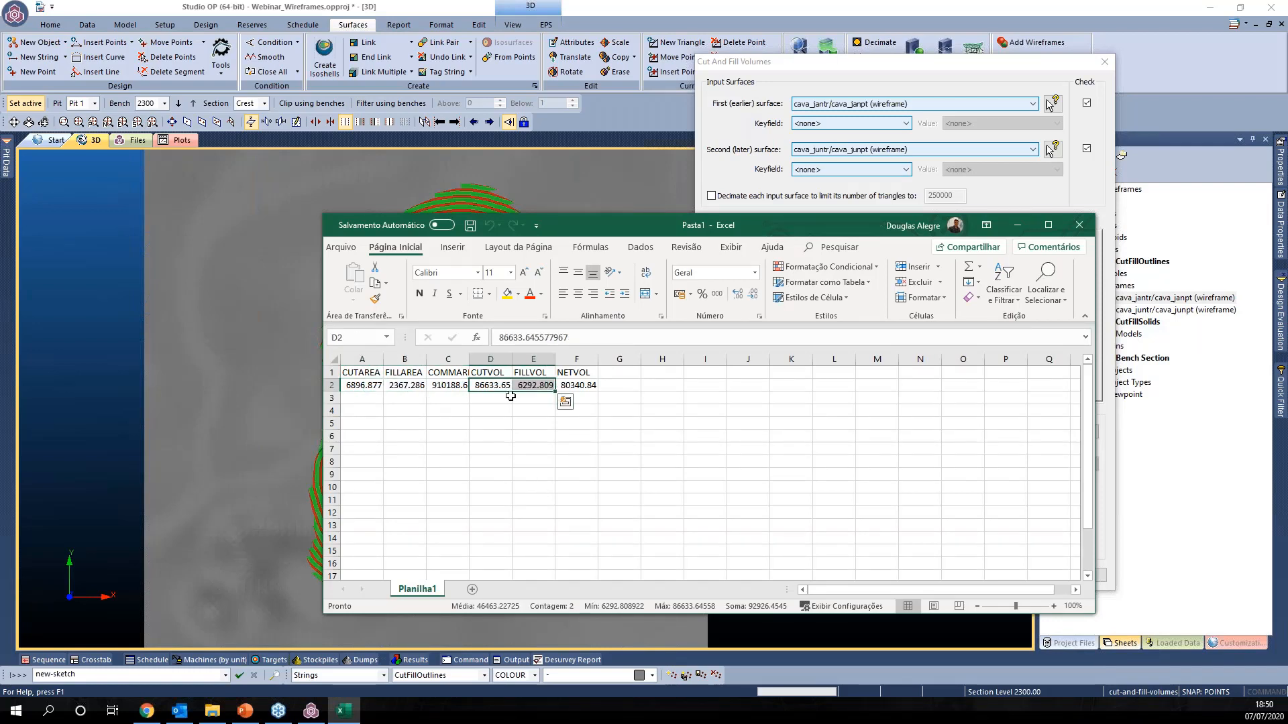
{"action": "left_click", "coordinate": [498, 373]}
{"action": "left_click", "coordinate": [530, 373]}
{"action": "left_click_drag", "start_coordinate": [498, 385], "coordinate": [529, 383]}
{"action": "left_click", "coordinate": [576, 411]}
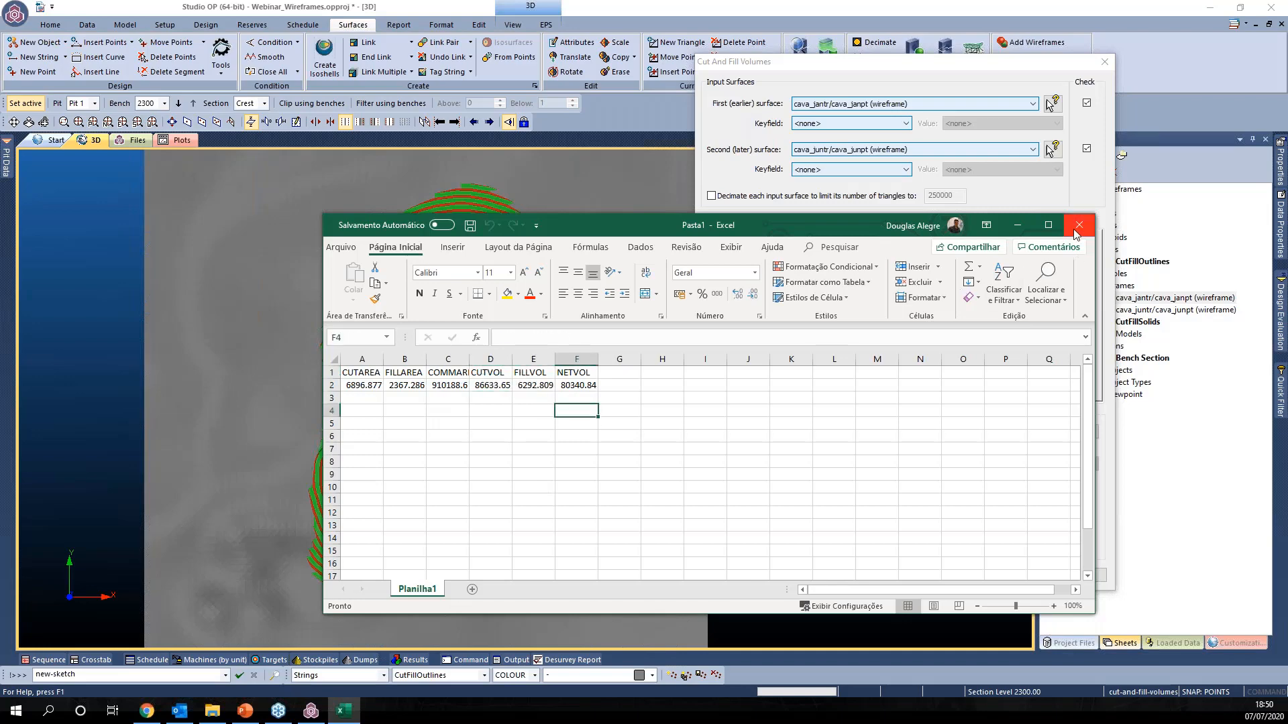
{"action": "left_click", "coordinate": [1075, 231]}
{"action": "left_click", "coordinate": [1104, 63]}
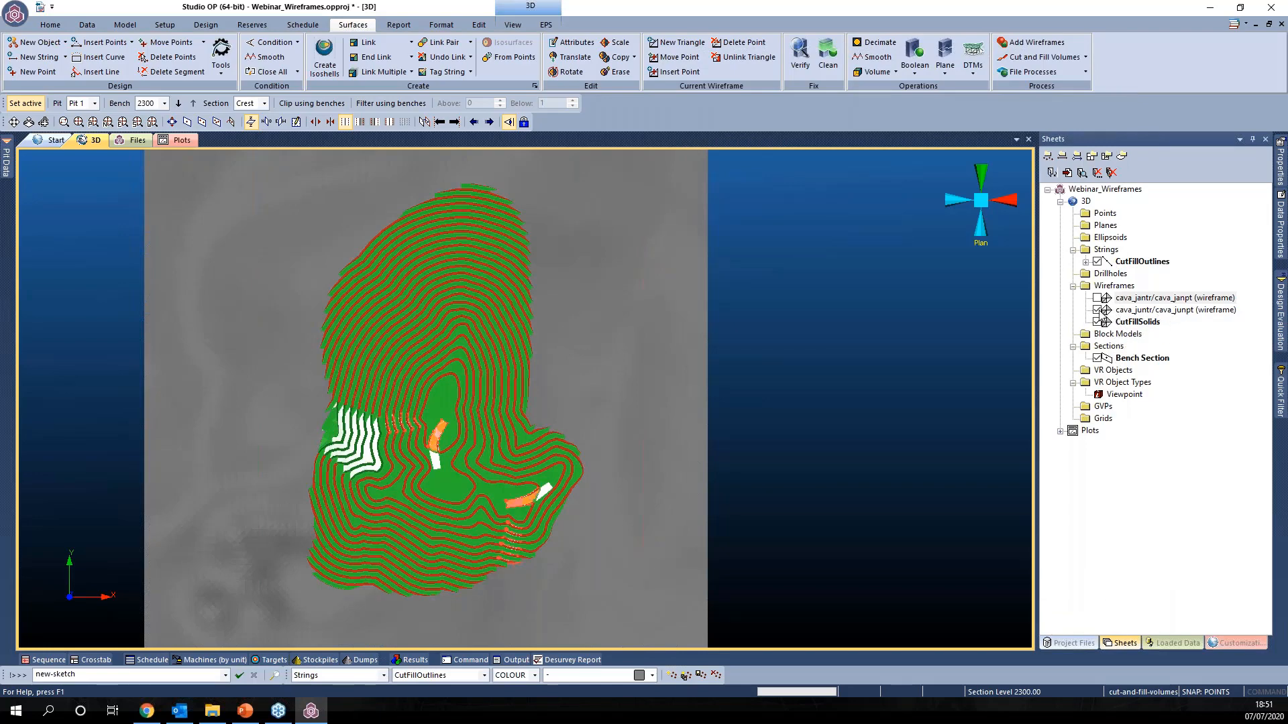
Step: Hide the cava_juntr wireframe and the CutFillOutlines strings, and inspect the cut and fill solids from several angles and in plan
{"action": "left_click", "coordinate": [1098, 310]}
{"action": "left_click", "coordinate": [1098, 262]}
{"action": "left_click_drag", "start_coordinate": [548, 472], "coordinate": [552, 313], "text": "shift"}
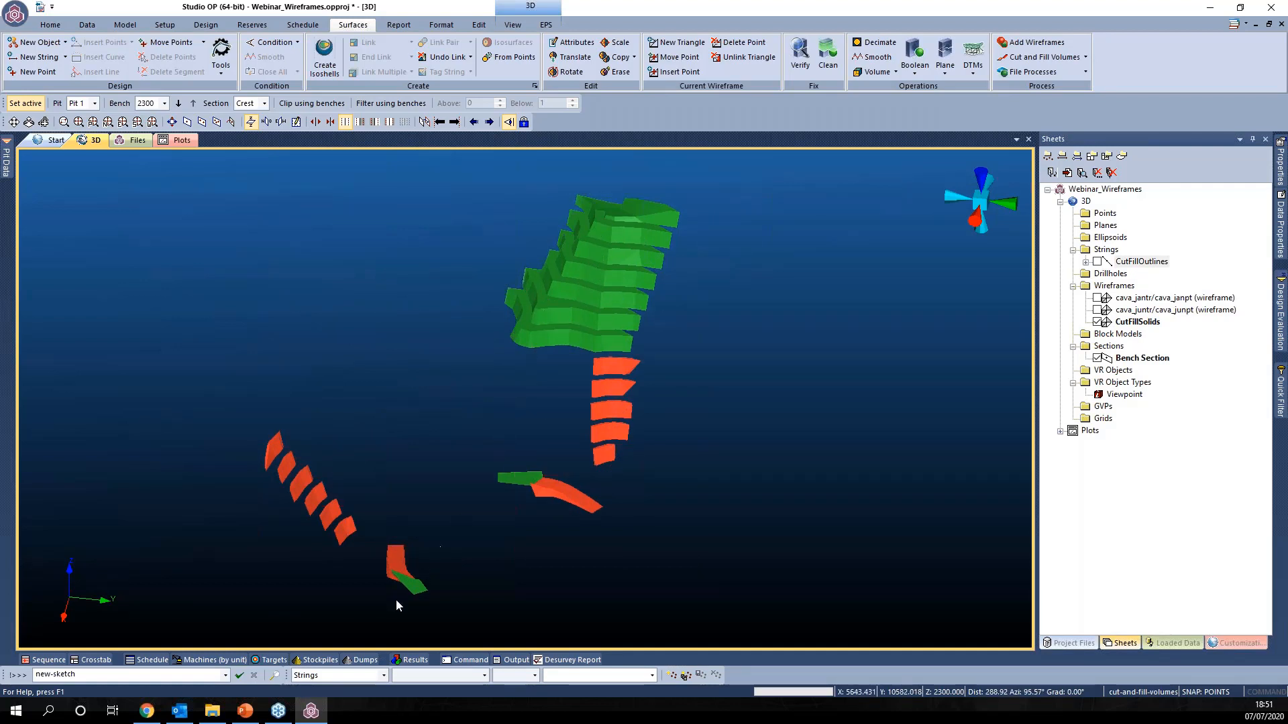
{"action": "left_click_drag", "start_coordinate": [674, 521], "coordinate": [620, 522], "text": "shift"}
{"action": "left_click_drag", "start_coordinate": [355, 565], "coordinate": [282, 464], "text": "shift"}
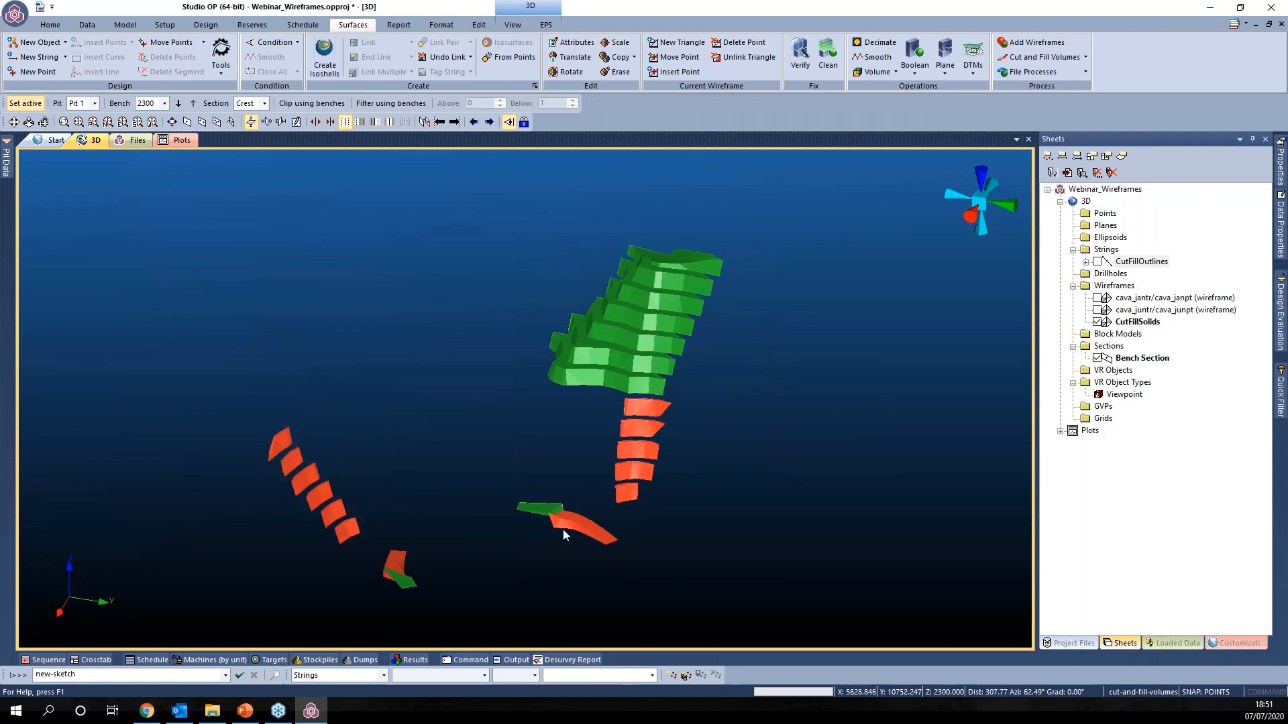
{"action": "left_click_drag", "start_coordinate": [429, 577], "coordinate": [491, 623], "text": "shift"}
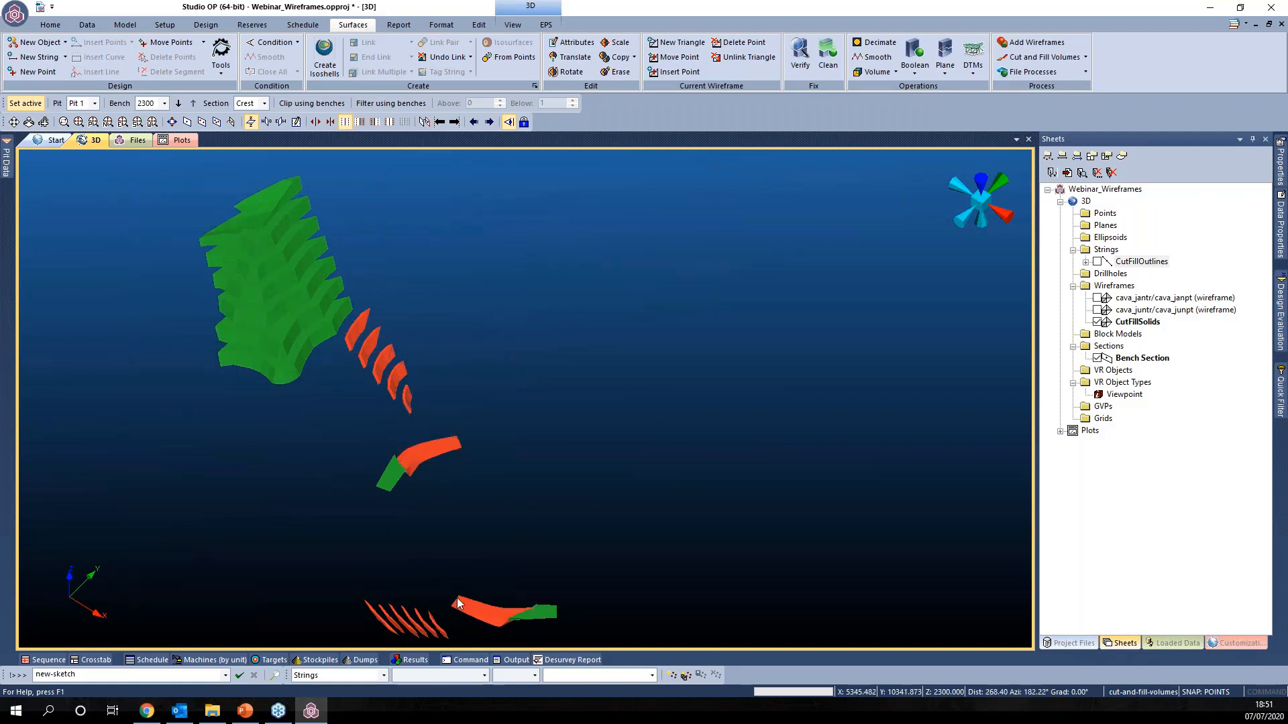
{"action": "middle_click_drag", "start_coordinate": [494, 617], "coordinate": [571, 534]}
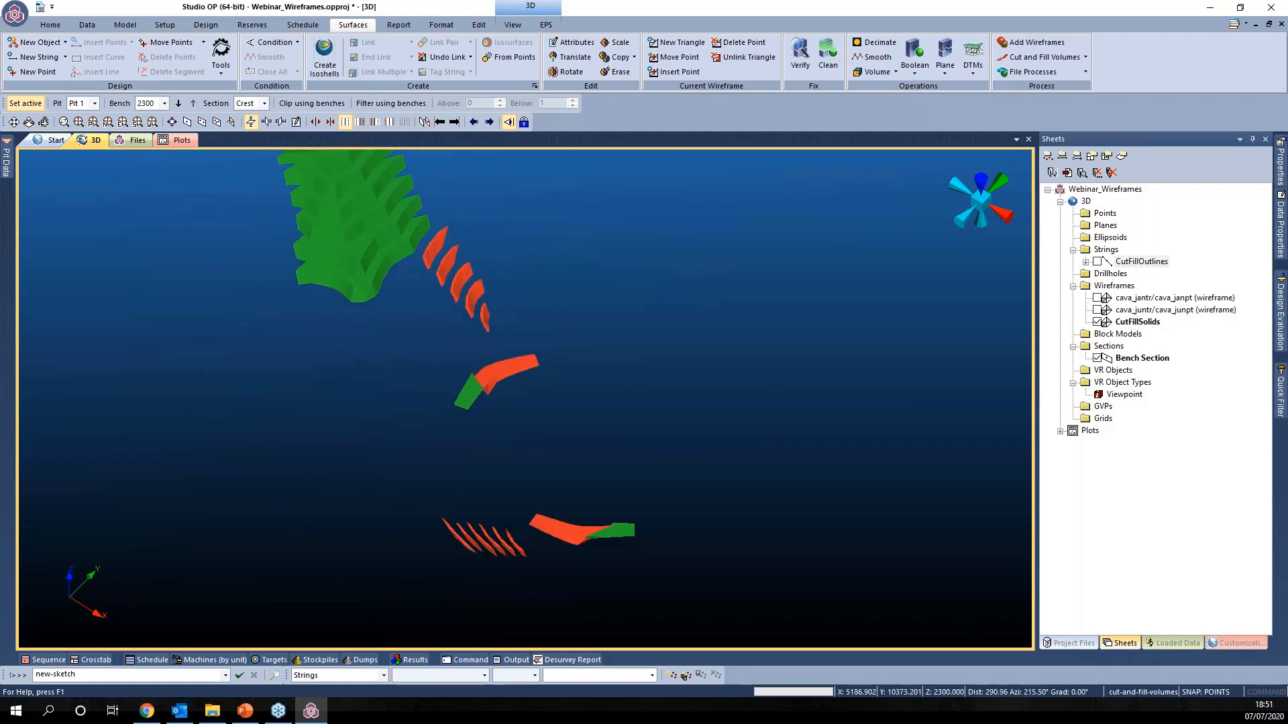
{"action": "middle_click_drag", "start_coordinate": [325, 146], "coordinate": [372, 240]}
{"action": "left_click_drag", "start_coordinate": [400, 263], "coordinate": [256, 401]}
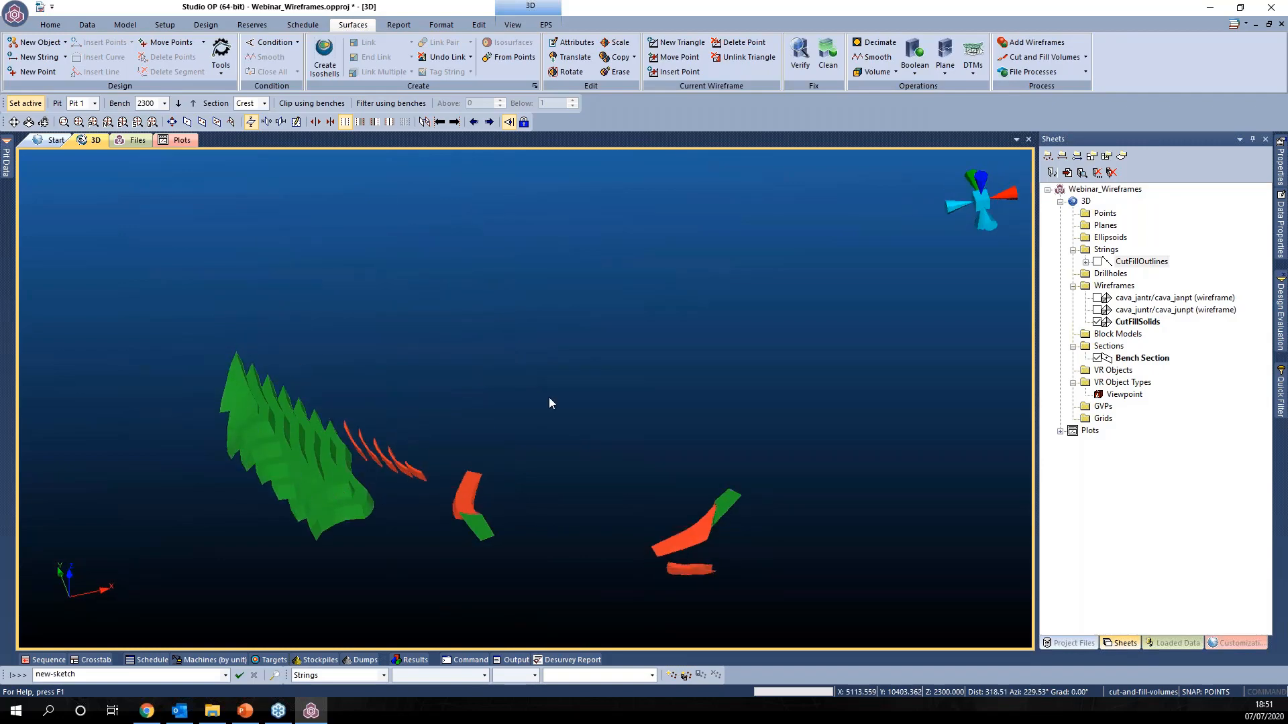
{"action": "left_click", "coordinate": [93, 122]}
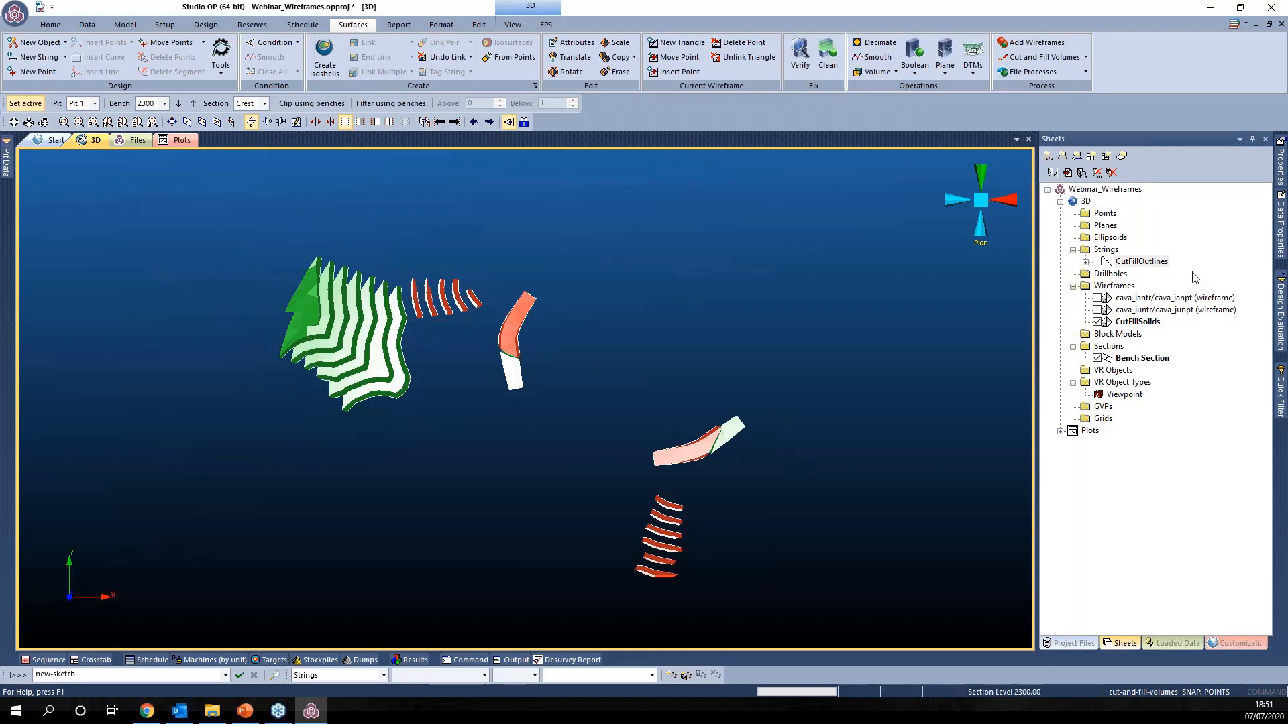
{"action": "left_click", "coordinate": [1098, 323]}
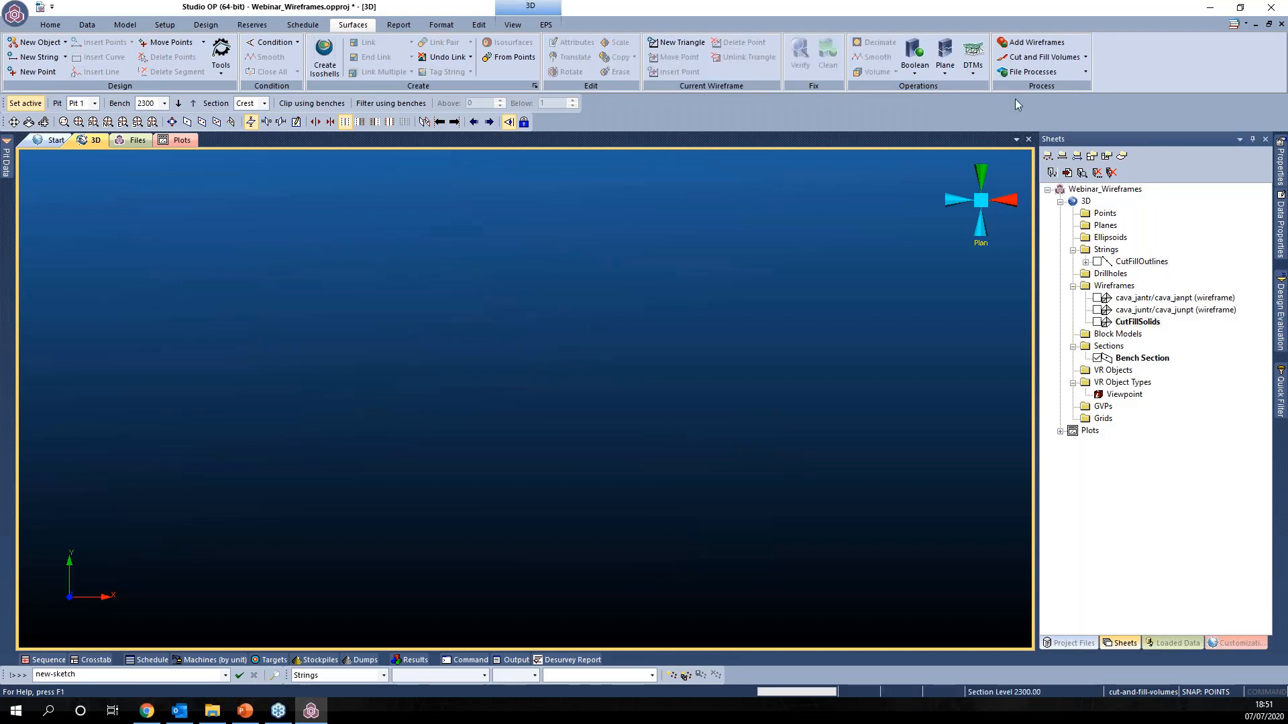
{"action": "left_click", "coordinate": [1097, 323]}
{"action": "left_click", "coordinate": [1098, 322]}
{"action": "left_click", "coordinate": [1098, 322]}
Step: Load the limites_corte_ench strings from the project files into the 3D window
{"action": "left_click", "coordinate": [1071, 642]}
{"action": "scroll", "coordinate": [1118, 461], "scroll_direction": "up", "scroll_amount": 3}
{"action": "scroll", "coordinate": [1119, 460], "scroll_direction": "up", "scroll_amount": 2}
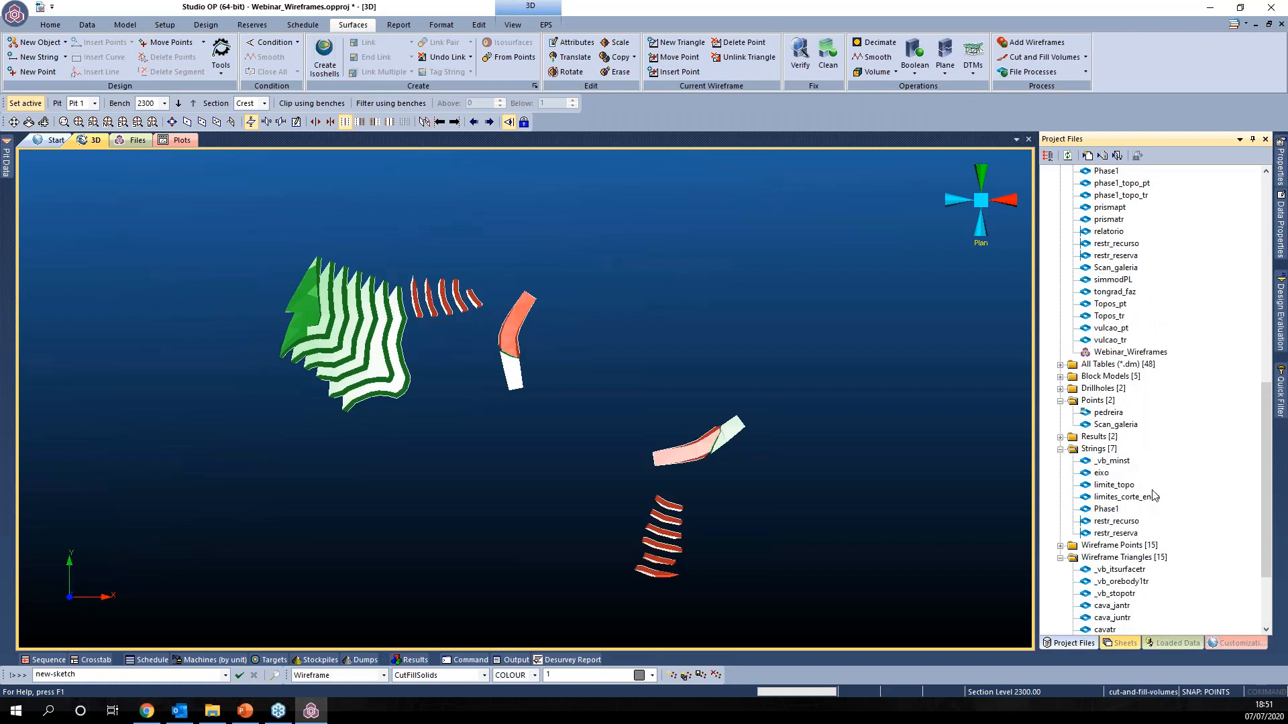
{"action": "double_click", "coordinate": [1127, 496]}
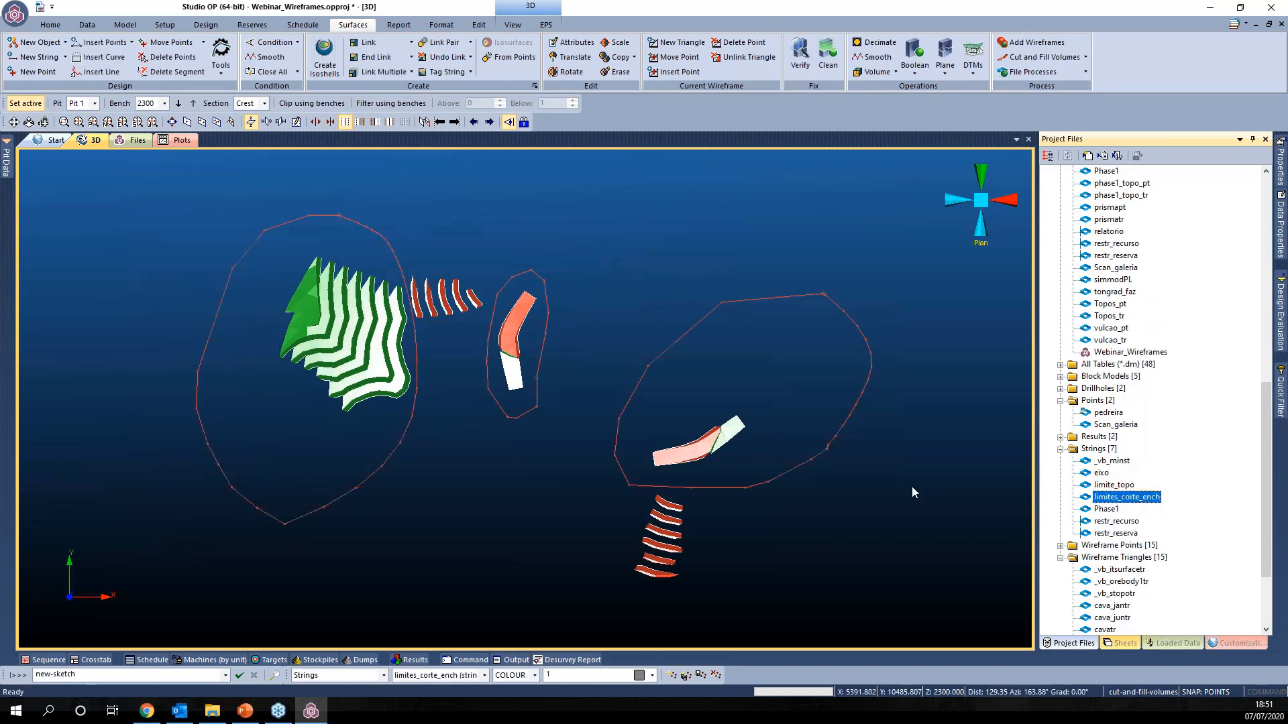
Step: Query the limites_corte_ench outlines dynamically to read the REGION attribute of each closed string
{"action": "left_click", "coordinate": [51, 25]}
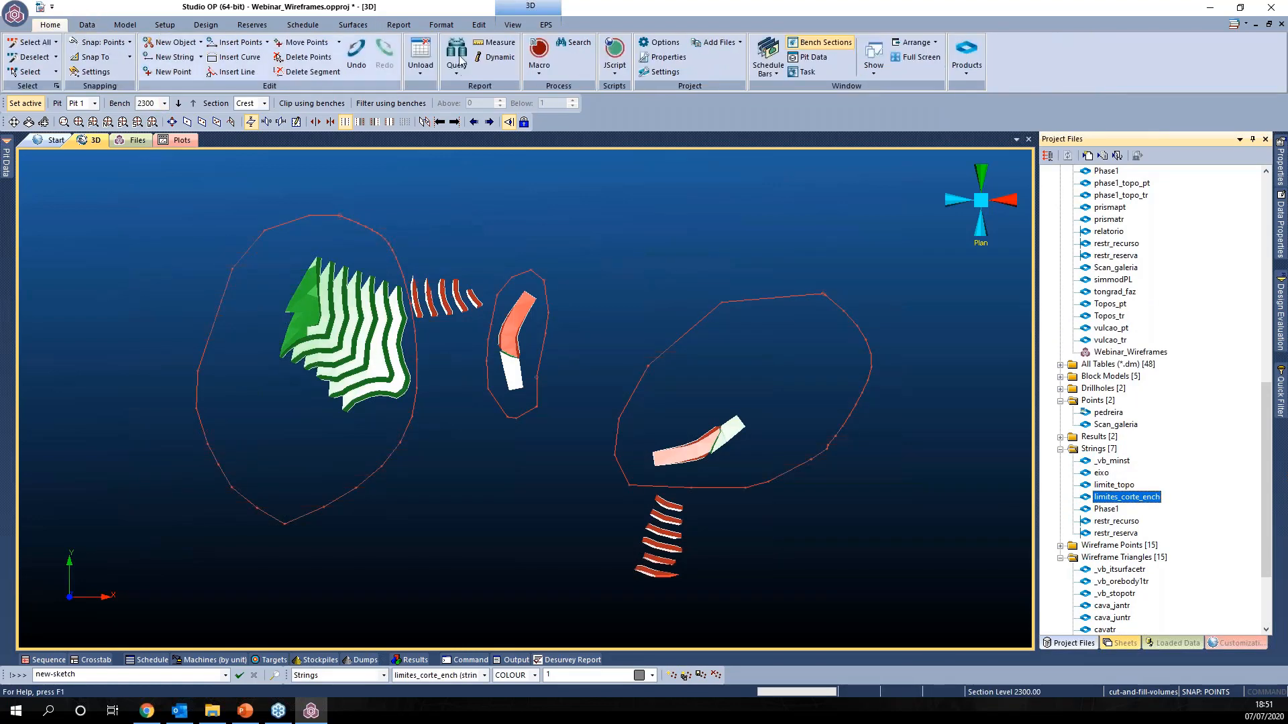
{"action": "left_click", "coordinate": [499, 58]}
{"action": "mouse_move", "coordinate": [377, 474]}
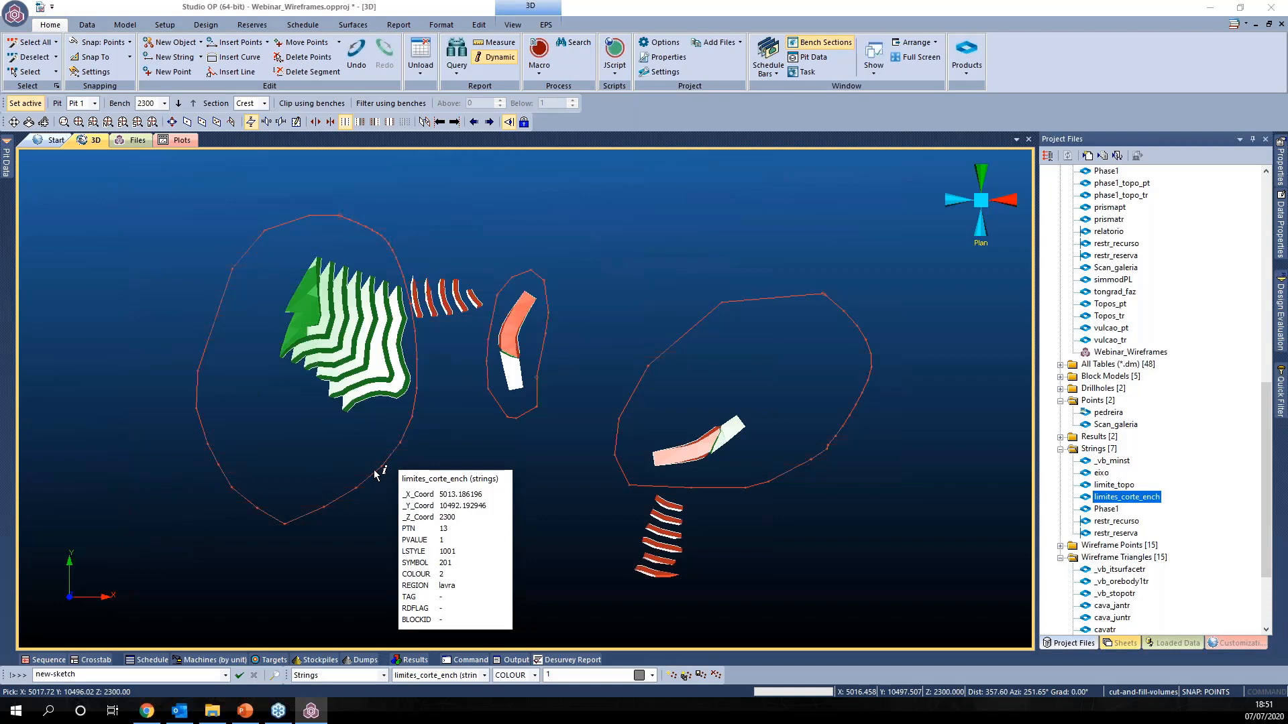
{"action": "mouse_move", "coordinate": [524, 416]}
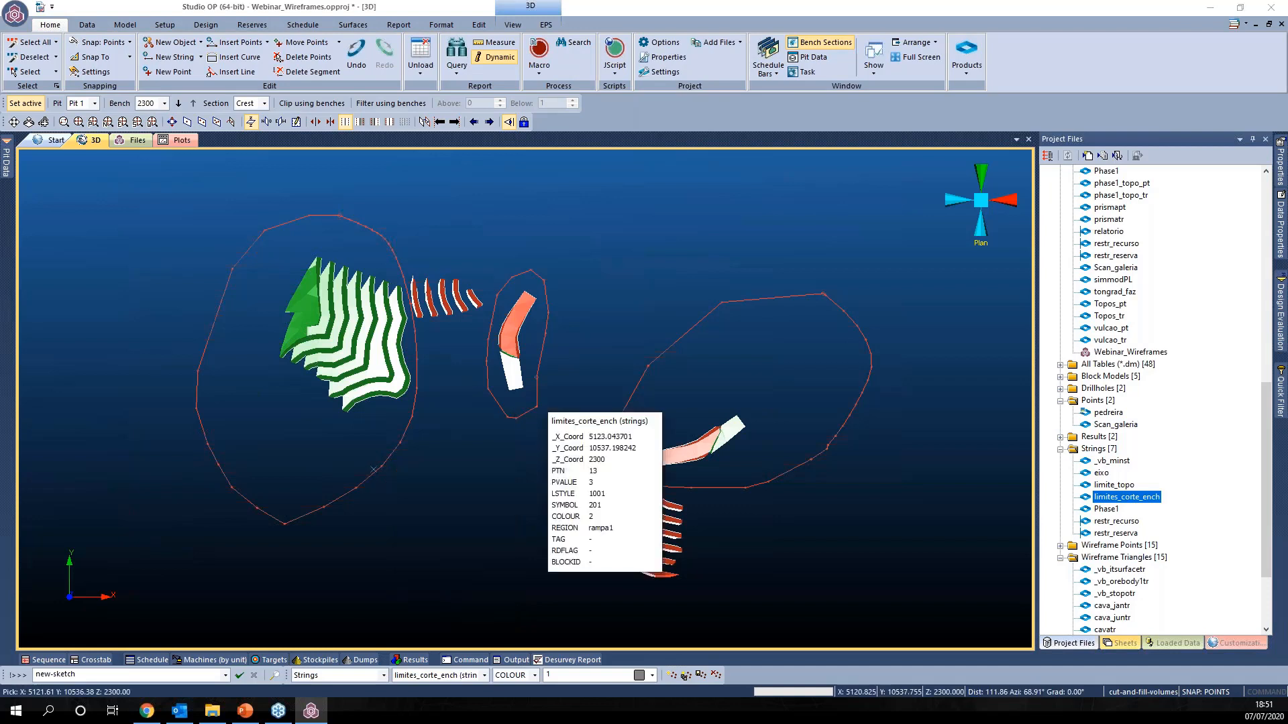
{"action": "mouse_move", "coordinate": [651, 365]}
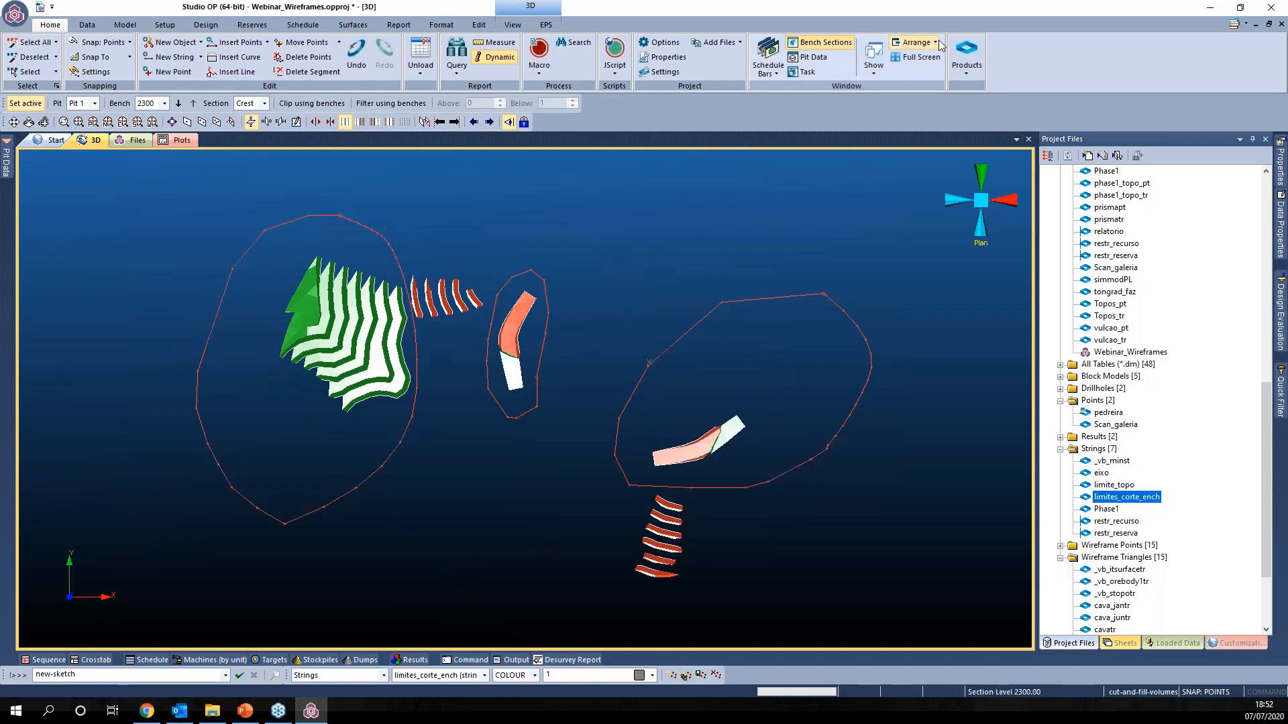
Step: Start another cut and fill volume calculation from cava_jantr to cava_juntr with the summary file named relatorio2
{"action": "left_click", "coordinate": [352, 27]}
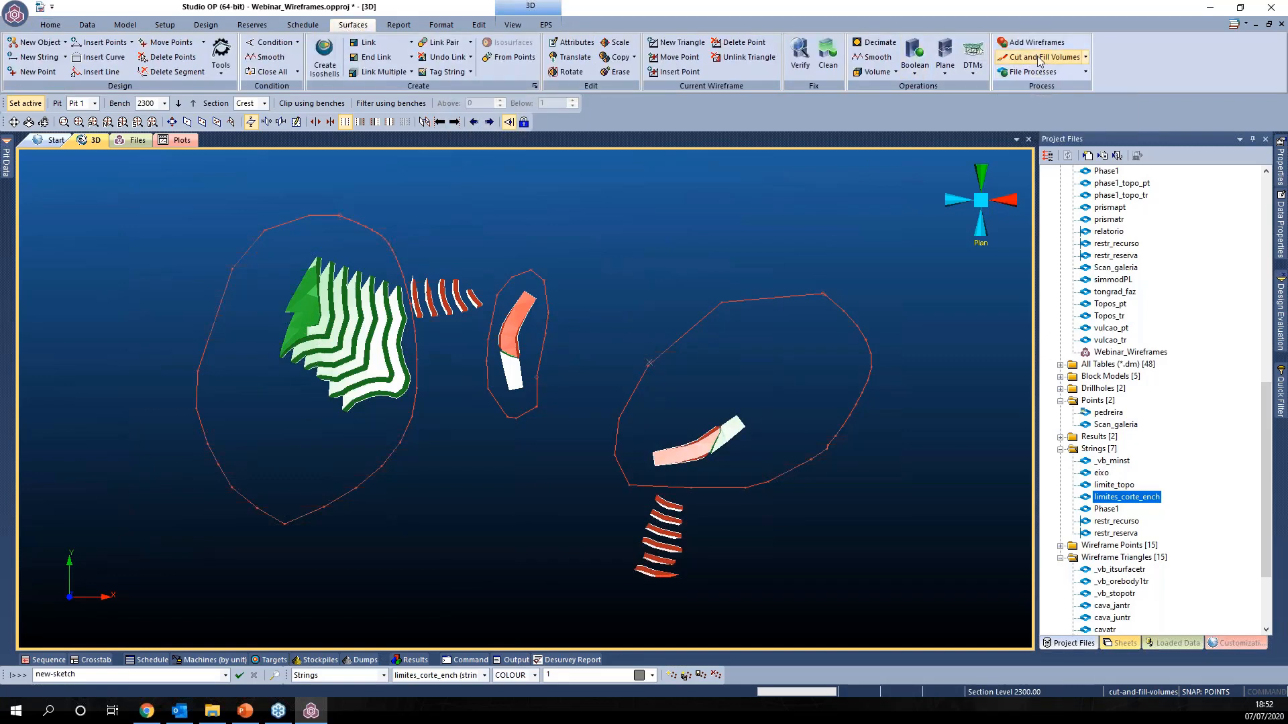
{"action": "left_click", "coordinate": [1040, 61]}
{"action": "left_click_drag", "start_coordinate": [203, 14], "coordinate": [1003, 62]}
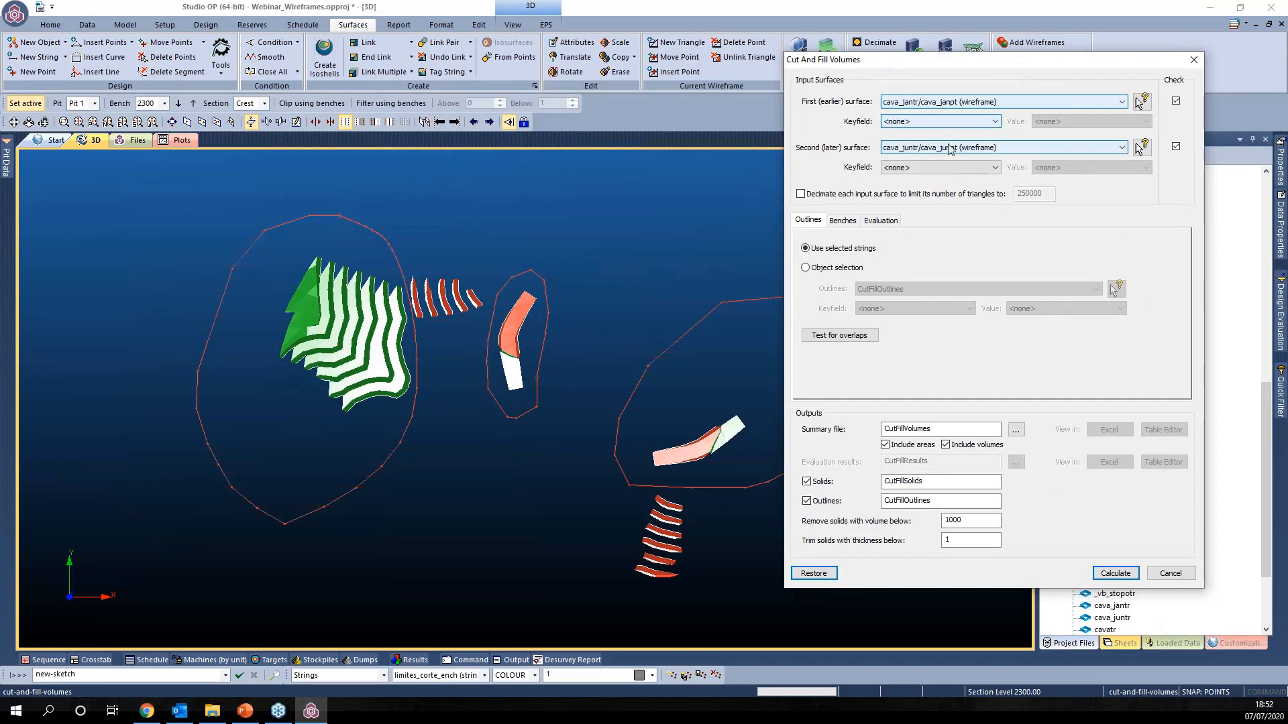
{"action": "double_click", "coordinate": [943, 429]}
{"action": "left_click", "coordinate": [943, 429]}
{"action": "double_click", "coordinate": [943, 429]}
{"action": "type", "text": "rel"}
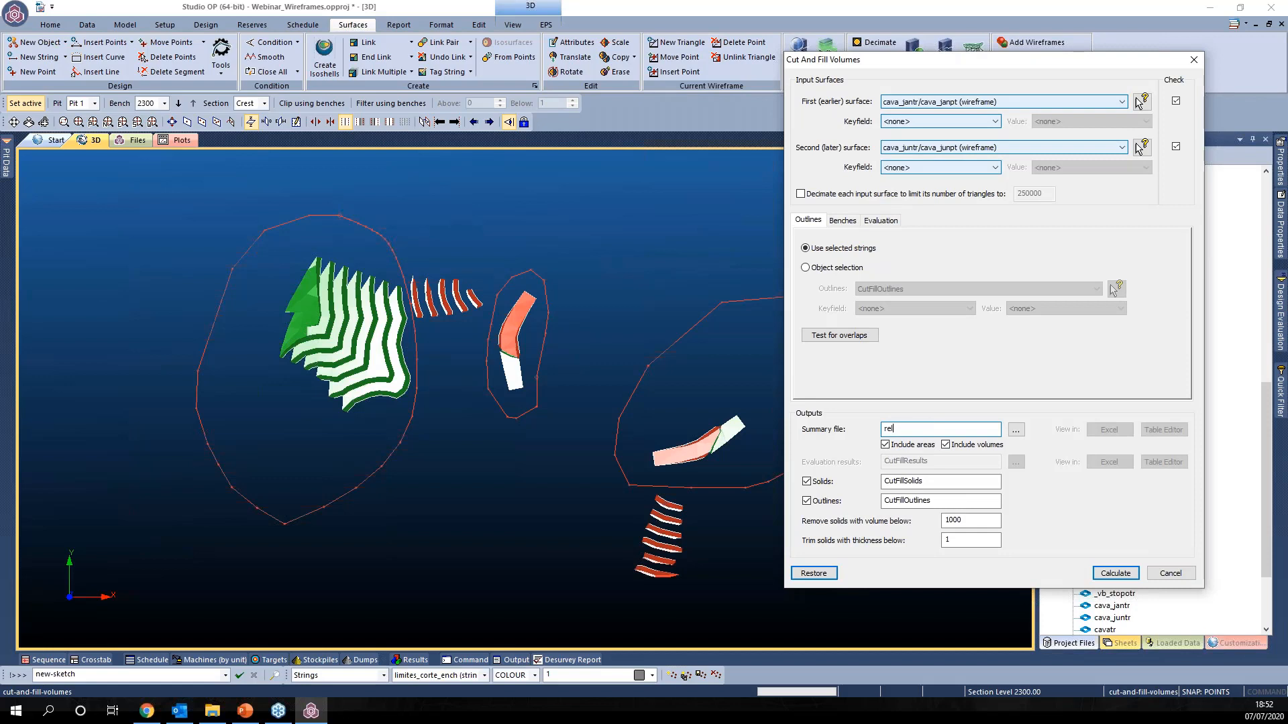
{"action": "type", "text": "atorio2"}
Step: Set the calculation to remove solids with volume below 200
{"action": "left_click", "coordinate": [947, 480]}
{"action": "left_click_drag", "start_coordinate": [966, 520], "coordinate": [943, 520]}
{"action": "type", "text": "1"}
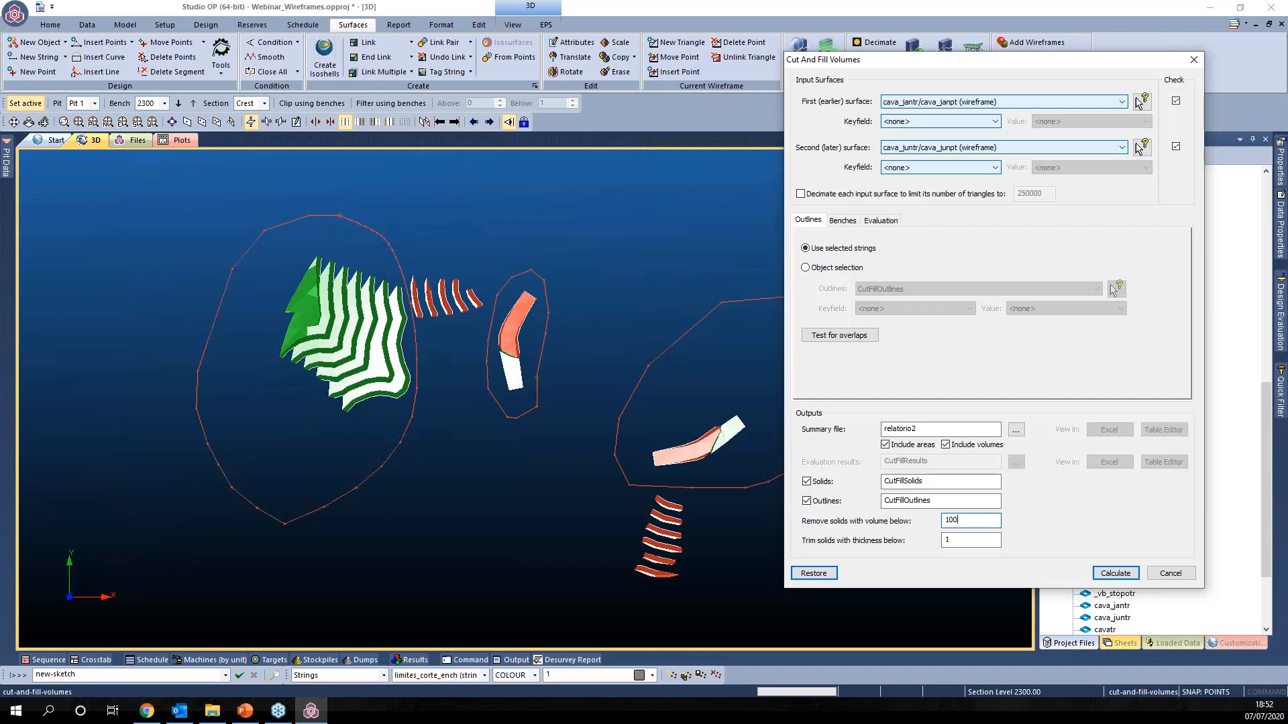
{"action": "type", "text": "200"}
{"action": "left_click", "coordinate": [973, 538]}
Step: Limit the calculation to the limites_corte_ench outlines with keyfield REGION and all values, and calculate the volumes
{"action": "left_click", "coordinate": [805, 268]}
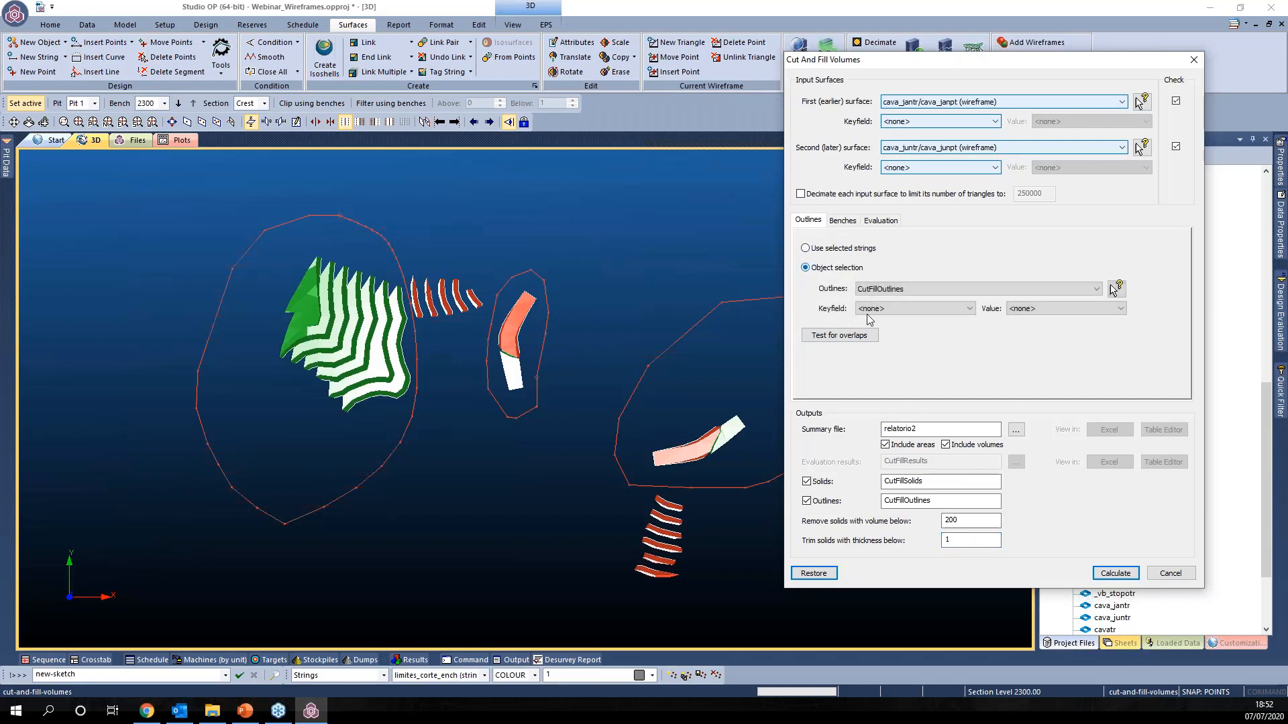
{"action": "left_click", "coordinate": [947, 288]}
{"action": "left_click", "coordinate": [930, 310]}
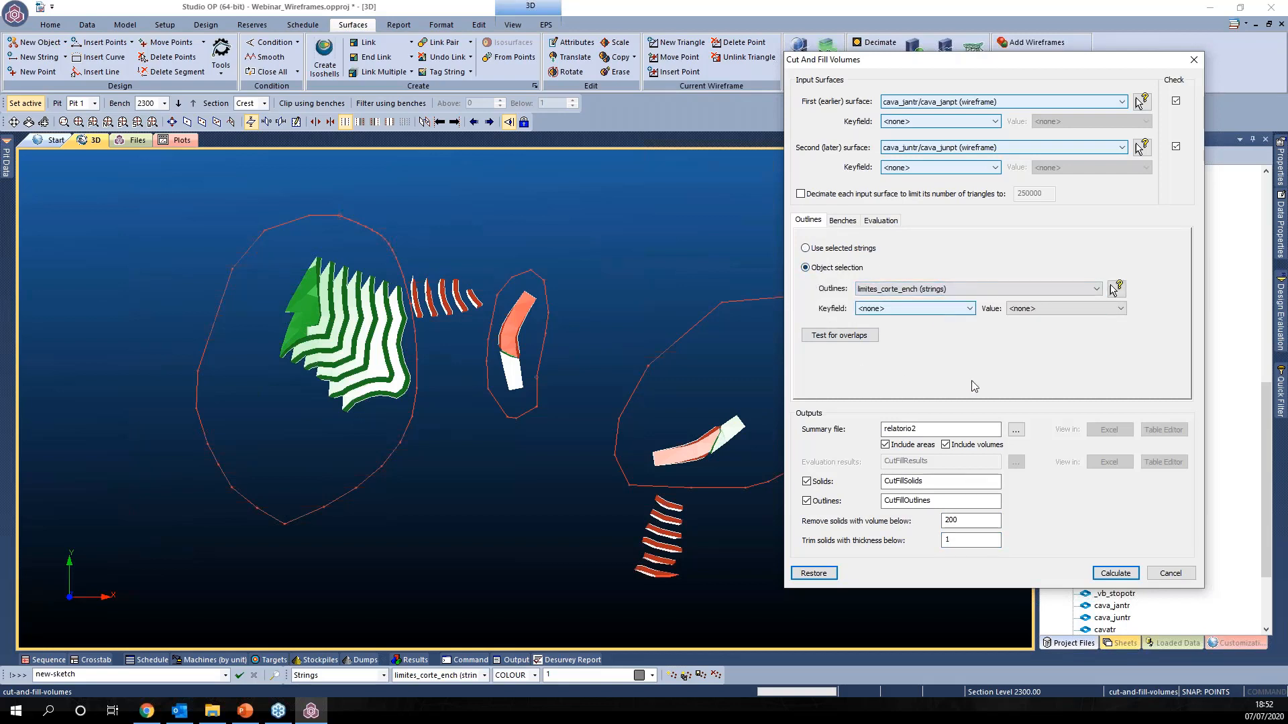
{"action": "left_click", "coordinate": [963, 313]}
{"action": "left_click", "coordinate": [922, 373]}
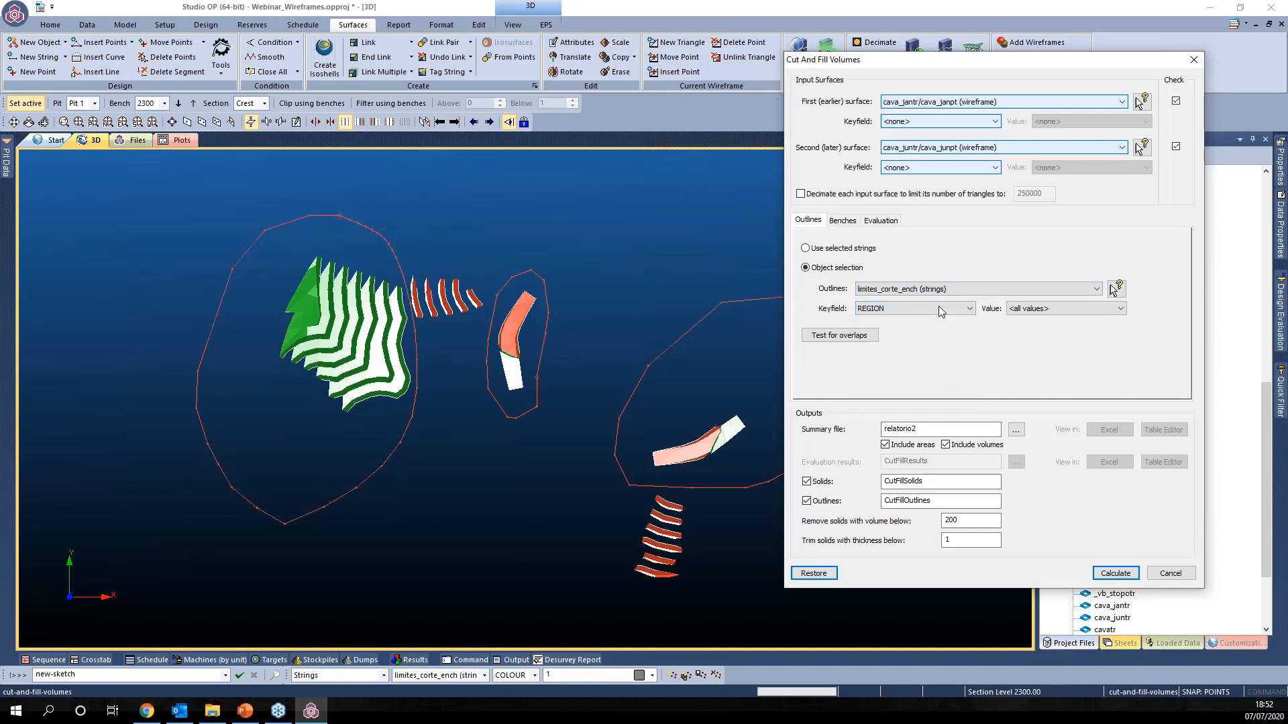
{"action": "left_click", "coordinate": [1109, 310]}
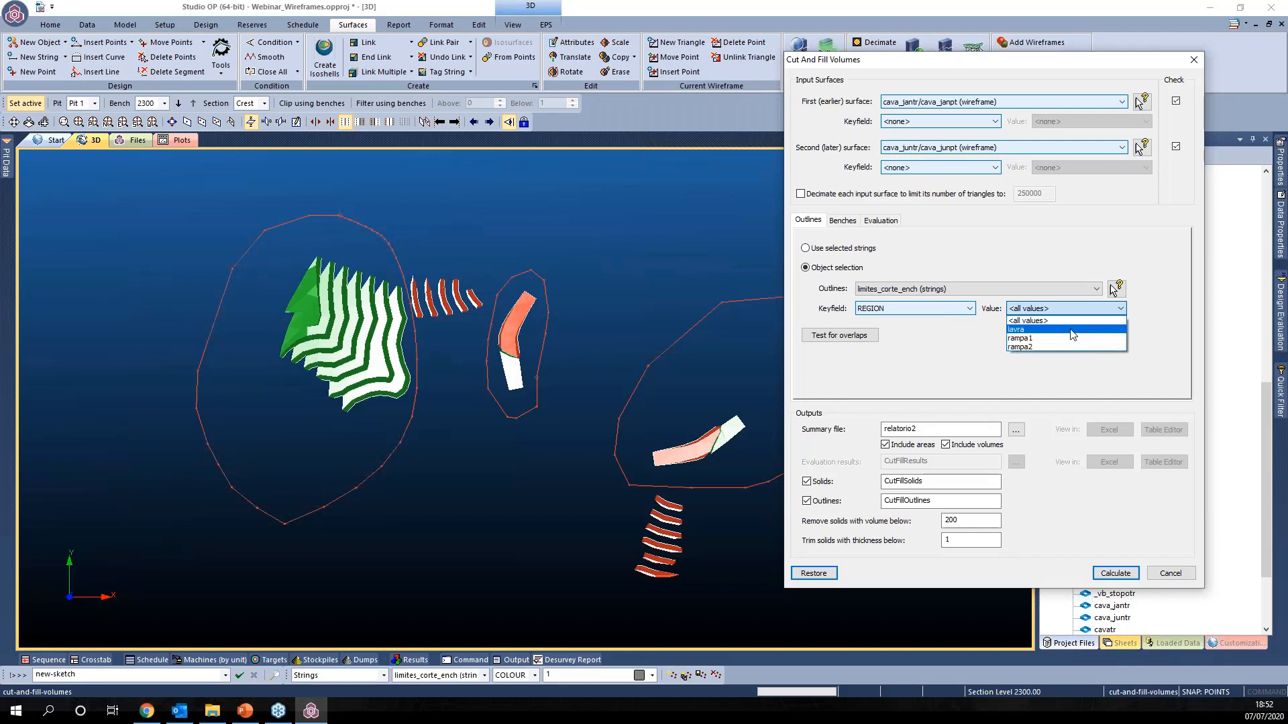
{"action": "left_click", "coordinate": [1163, 318]}
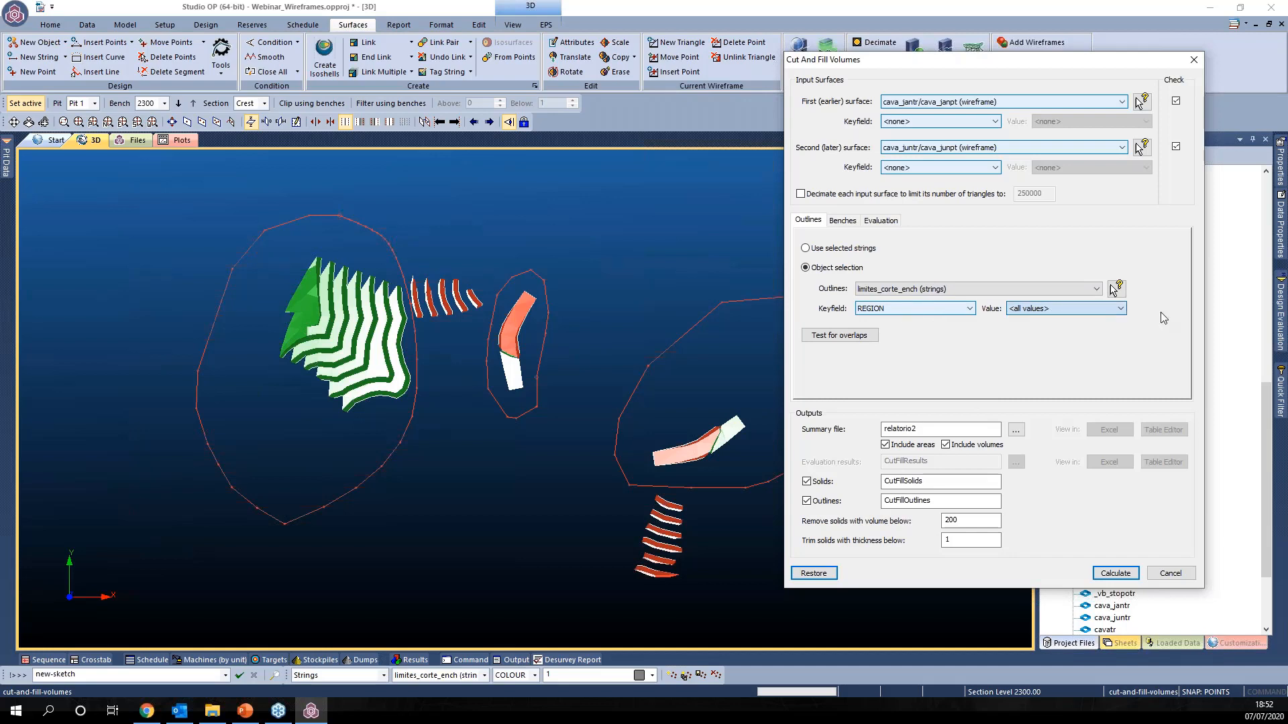
{"action": "left_click", "coordinate": [1115, 574]}
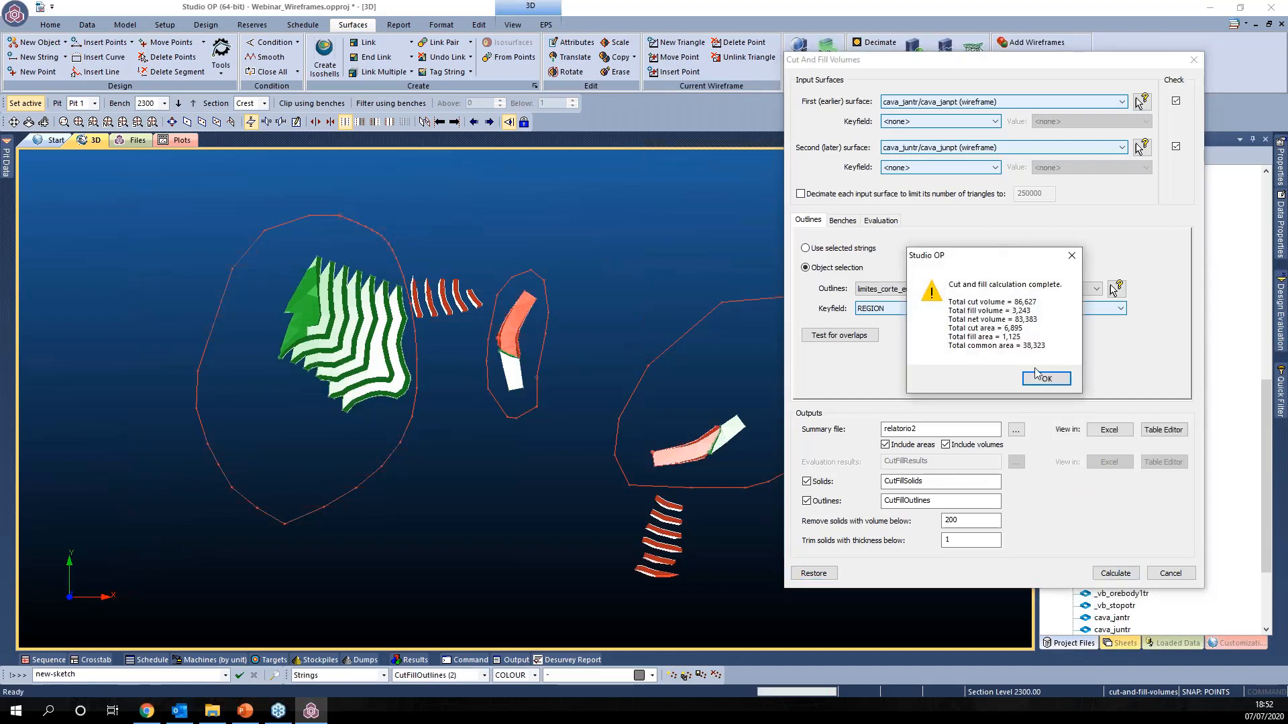
Step: Open the relatorio2 summary in Excel to read the volumes by region, and compare them with the outlined regions in the 3D view
{"action": "left_click", "coordinate": [1036, 380]}
{"action": "left_click", "coordinate": [1108, 429]}
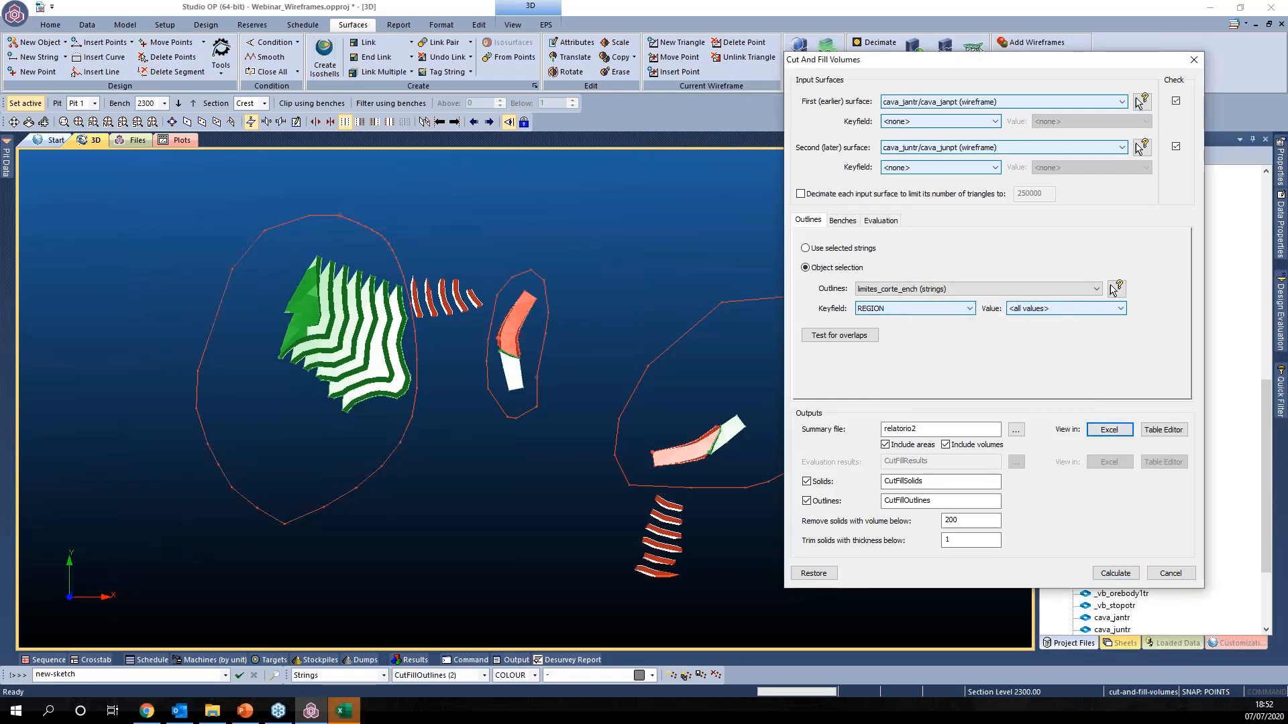
{"action": "left_click_drag", "start_coordinate": [357, 382], "coordinate": [620, 410]}
{"action": "left_click", "coordinate": [404, 461]}
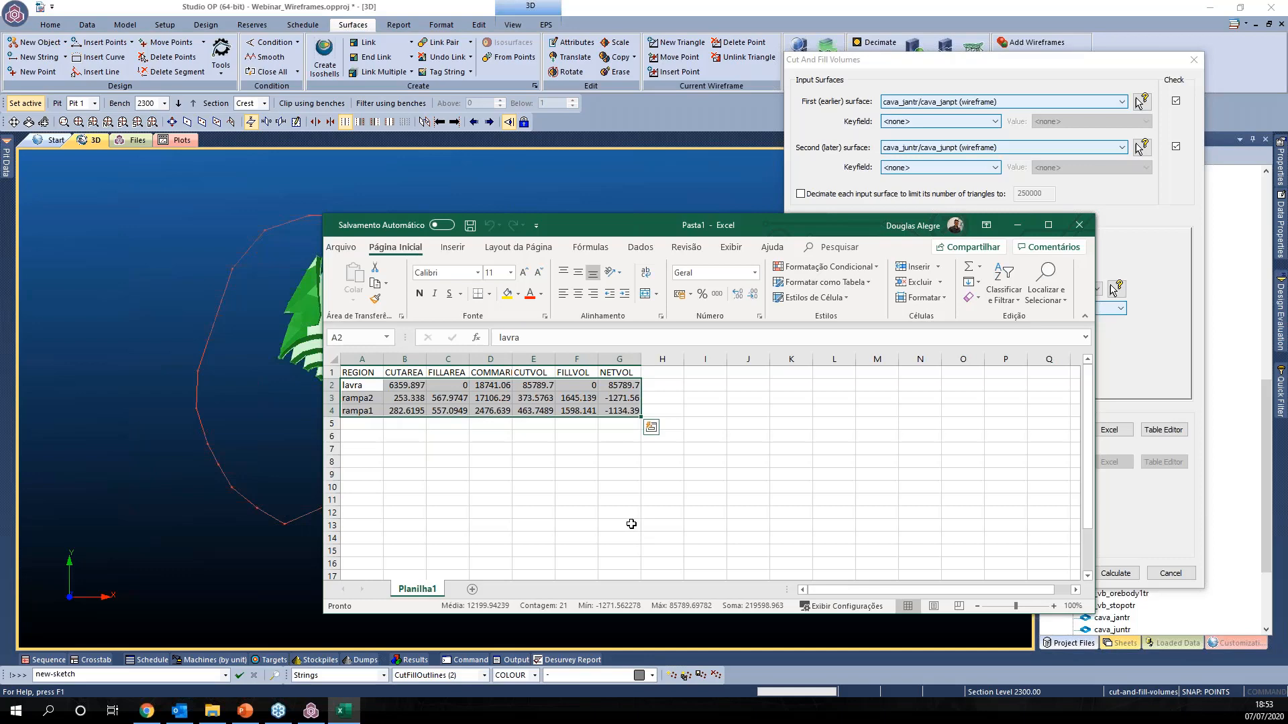
{"action": "left_click", "coordinate": [1078, 225]}
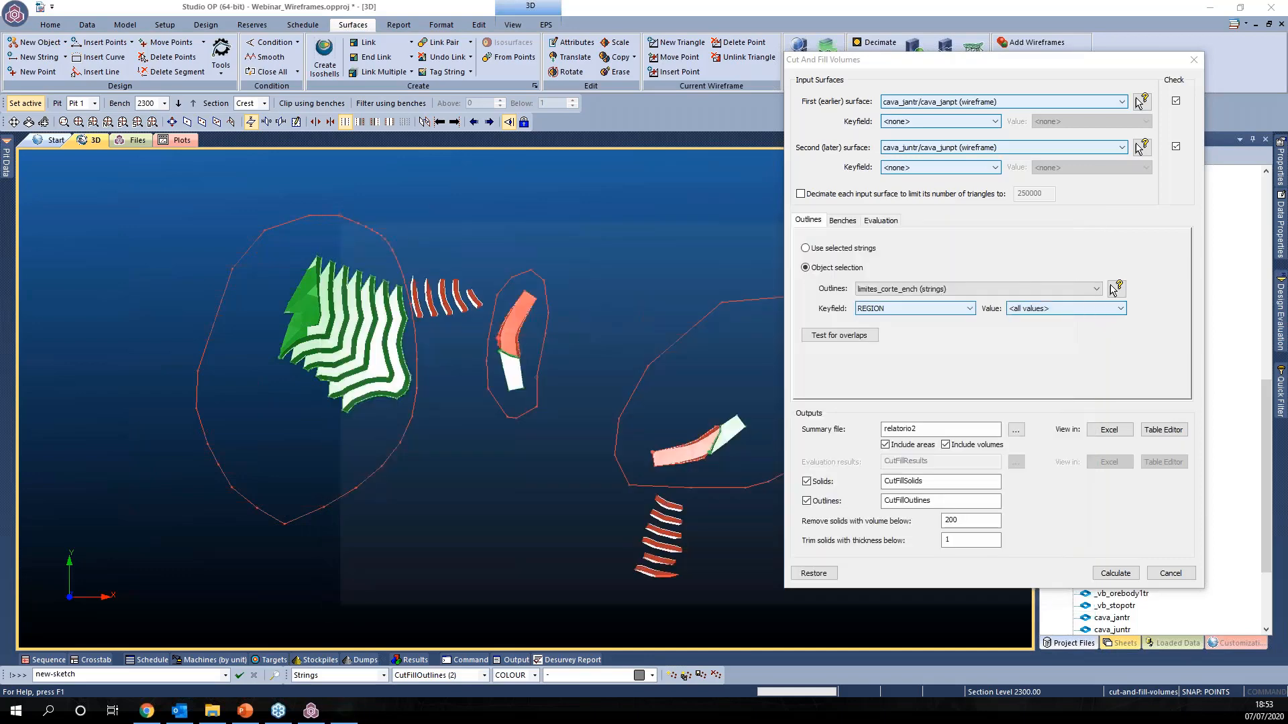
{"action": "middle_click_drag", "start_coordinate": [660, 441], "coordinate": [570, 426]}
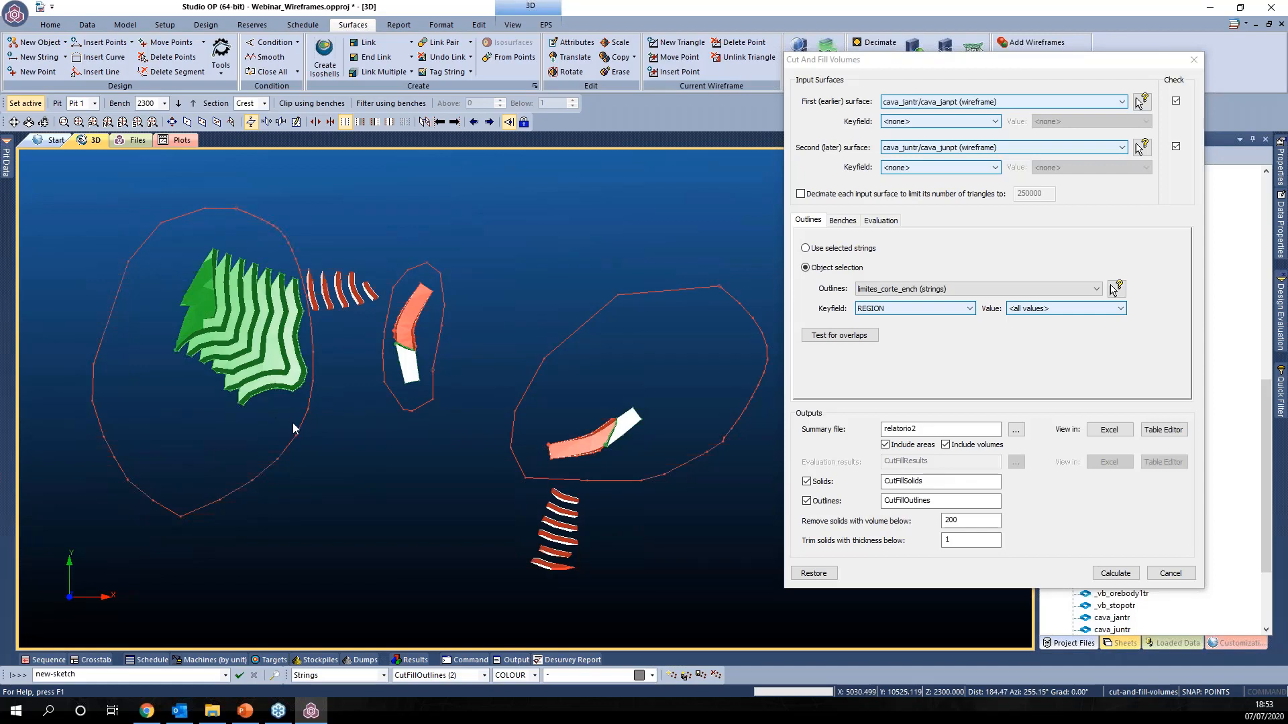
{"action": "left_click_drag", "start_coordinate": [260, 433], "coordinate": [308, 485]}
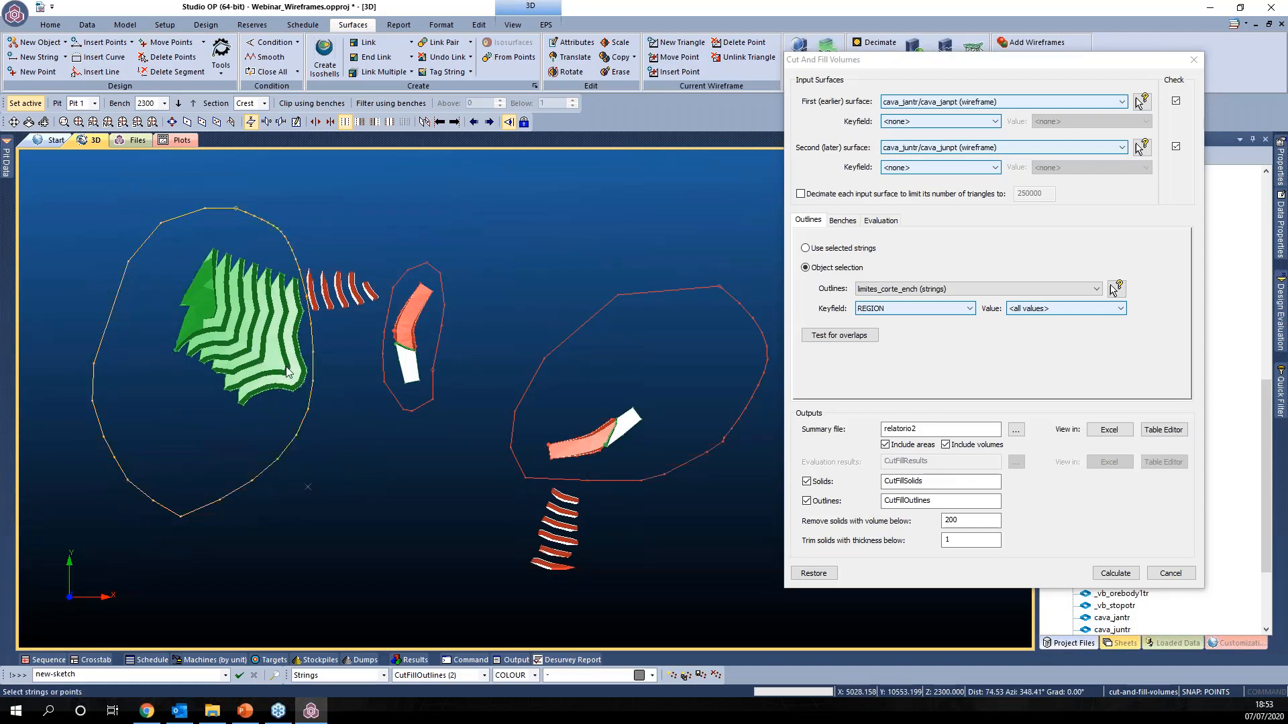
{"action": "middle_click_drag", "start_coordinate": [216, 315], "coordinate": [155, 228]}
{"action": "scroll", "coordinate": [415, 381], "scroll_direction": "up", "scroll_amount": 3}
{"action": "scroll", "coordinate": [646, 406], "scroll_direction": "down", "scroll_amount": 3}
{"action": "mouse_move", "coordinate": [646, 407]}
{"action": "middle_mouse_down"}
{"action": "mouse_move", "coordinate": [690, 417]}
{"action": "mouse_move", "coordinate": [658, 416]}
{"action": "mouse_move", "coordinate": [650, 390]}
{"action": "middle_mouse_up"}
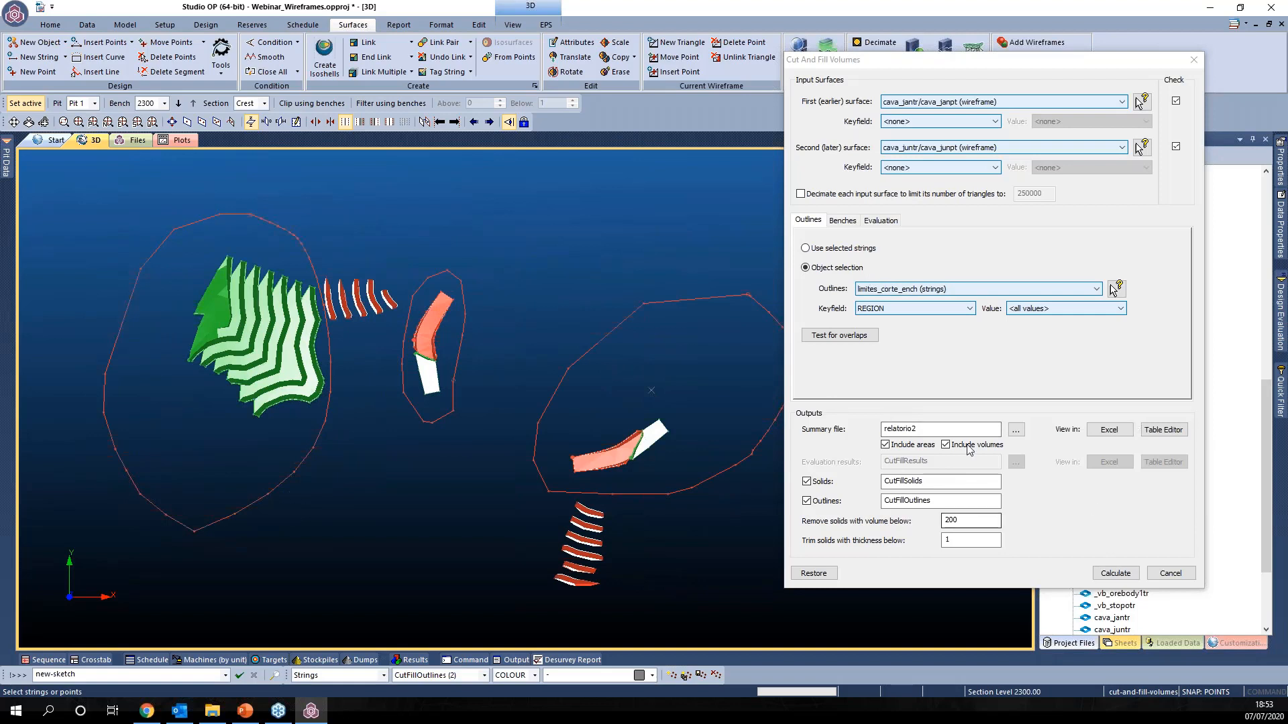
Step: Name the next summary file relatorio3 and restrict the outlines to the REGION value lavra
{"action": "left_click", "coordinate": [952, 428]}
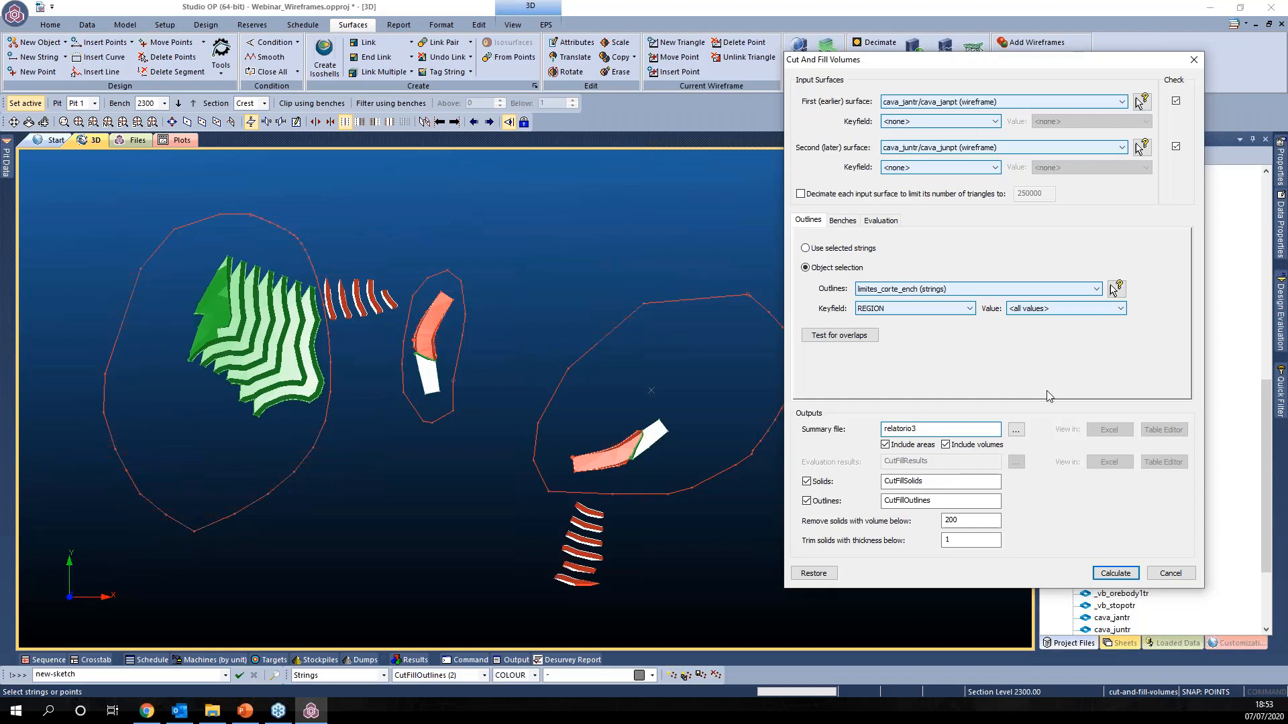
{"action": "left_click", "coordinate": [849, 222]}
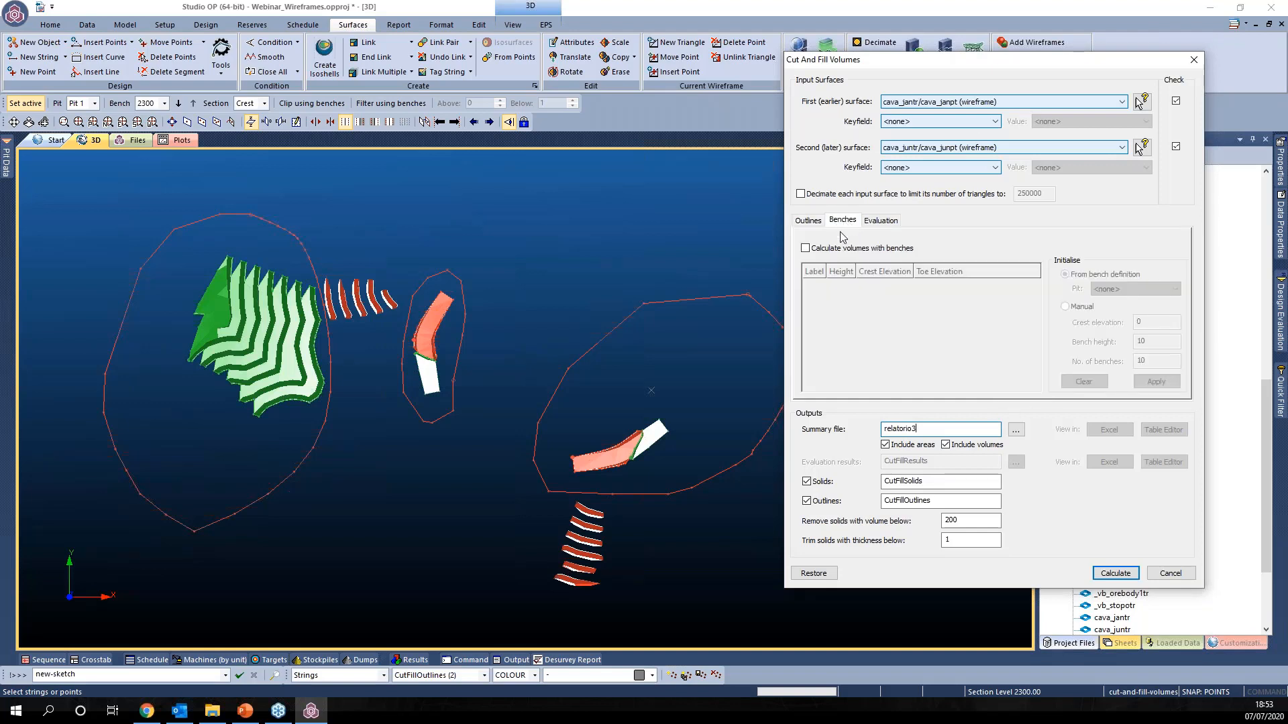
{"action": "left_click", "coordinate": [808, 221]}
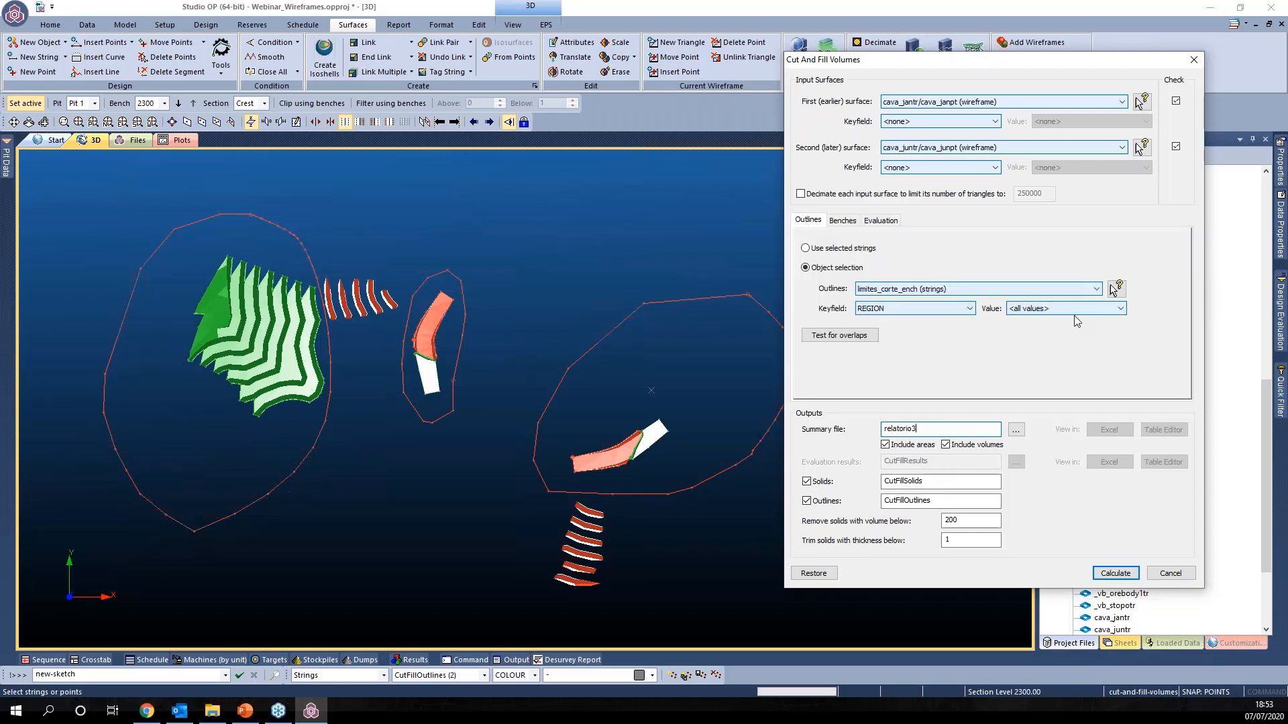
{"action": "left_click", "coordinate": [1073, 308]}
{"action": "left_click", "coordinate": [1059, 329]}
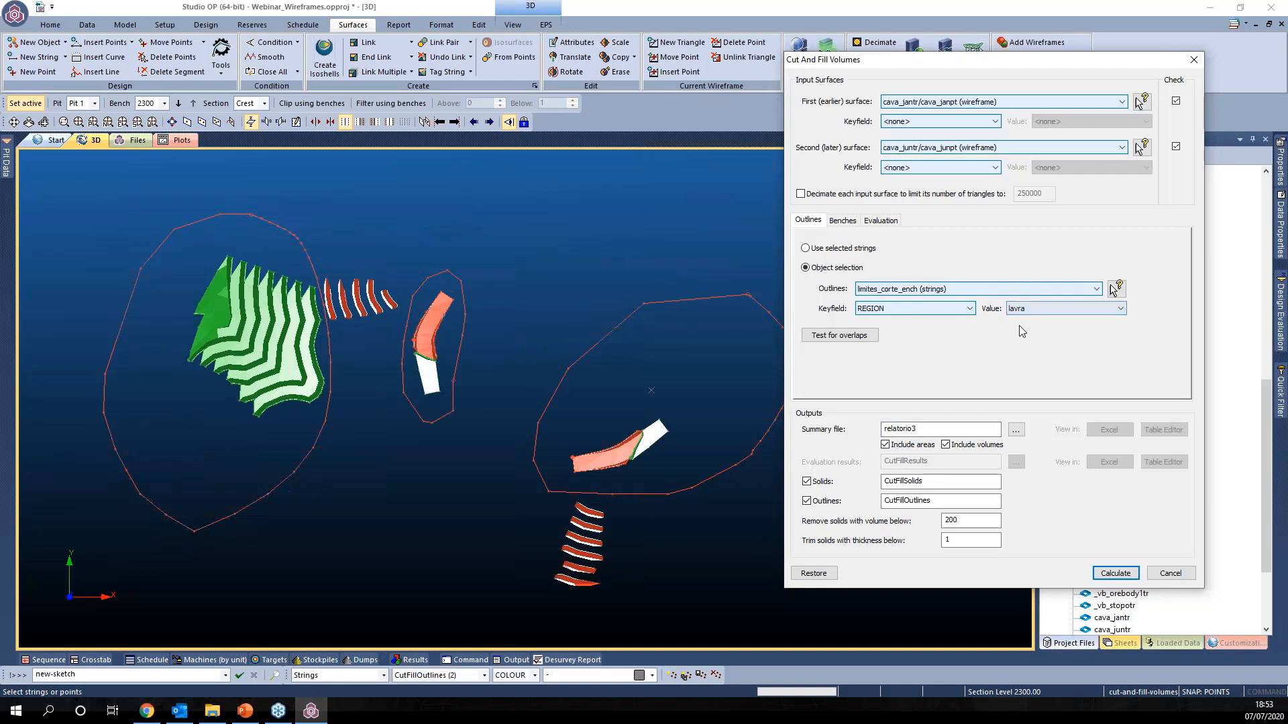
Step: Calculate the cut and fill volumes with manually defined benches: crest elevation 2200, bench height 10 and 20 benches
{"action": "left_click", "coordinate": [842, 220]}
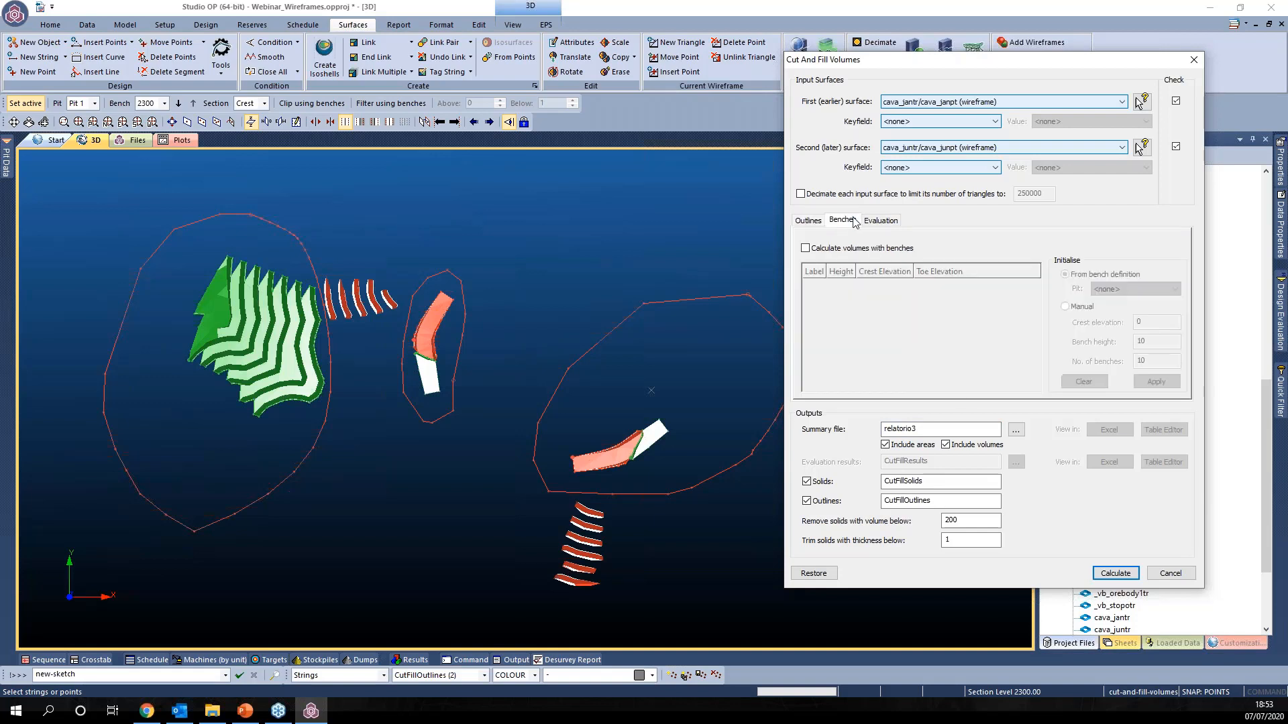
{"action": "left_click", "coordinate": [806, 248]}
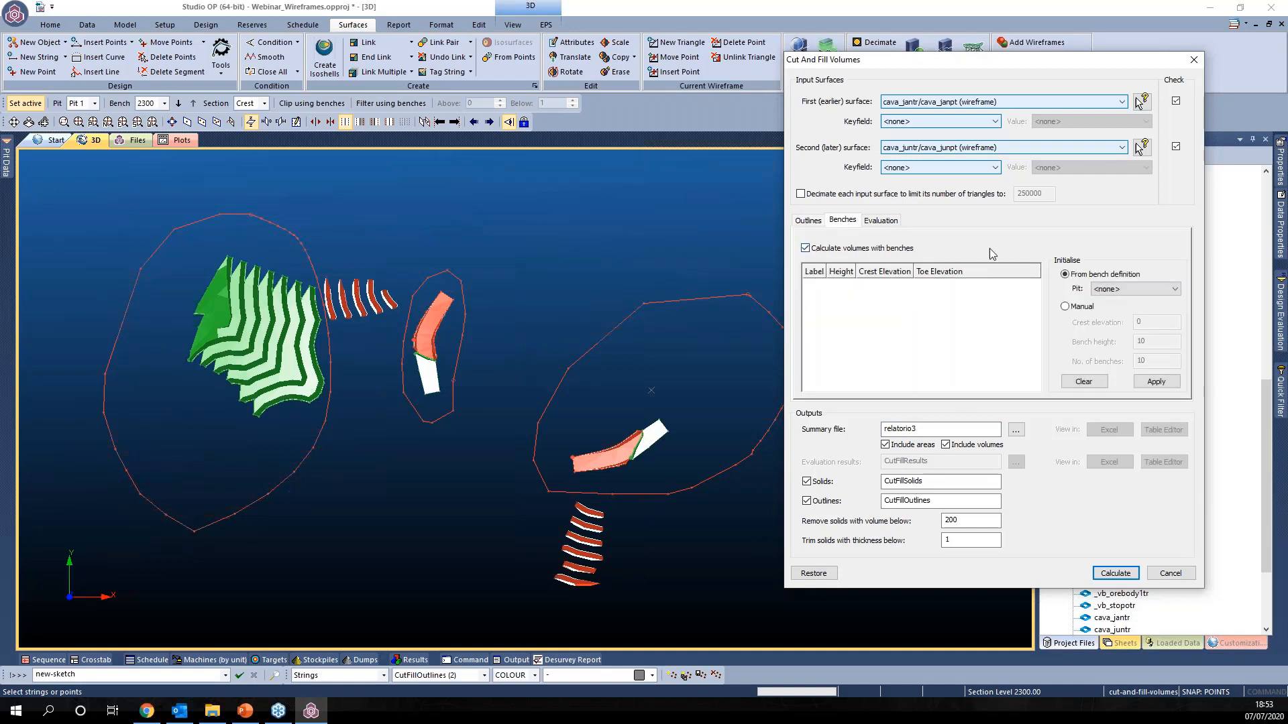
{"action": "left_click", "coordinate": [1065, 307]}
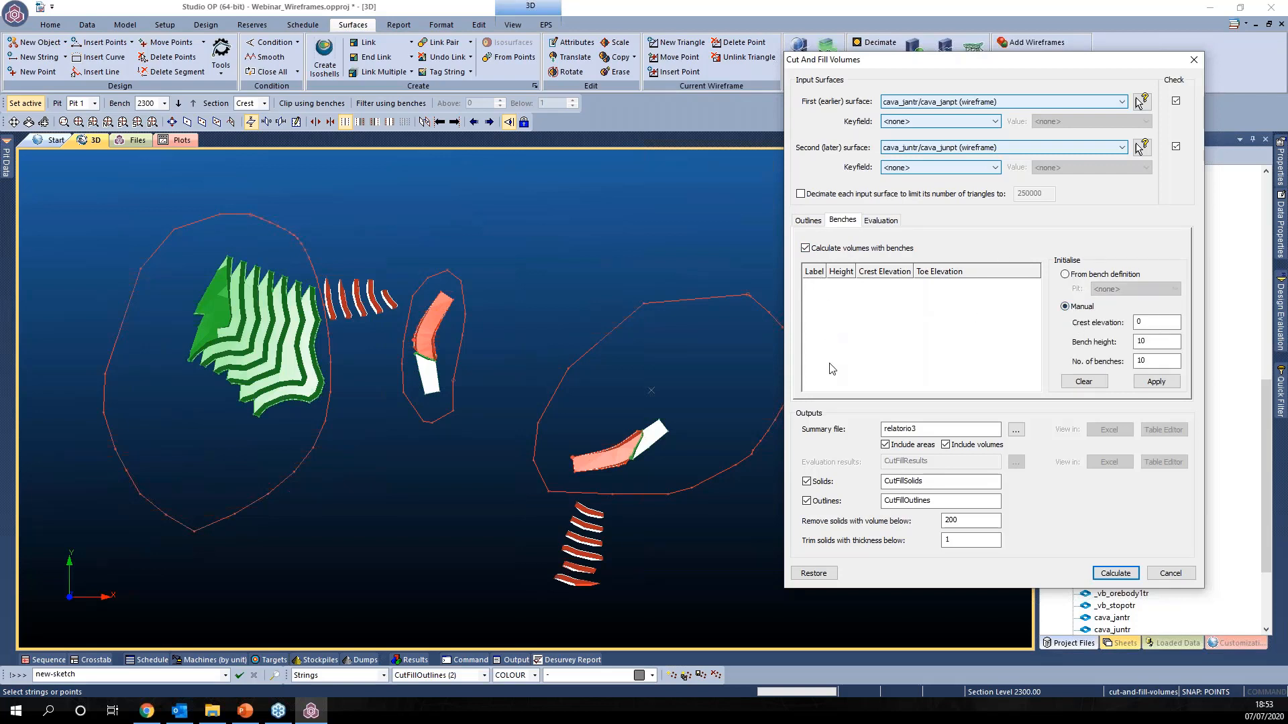
{"action": "left_click", "coordinate": [1148, 323]}
{"action": "left_click", "coordinate": [1159, 341]}
{"action": "left_click", "coordinate": [1158, 361]}
{"action": "left_click", "coordinate": [1154, 381]}
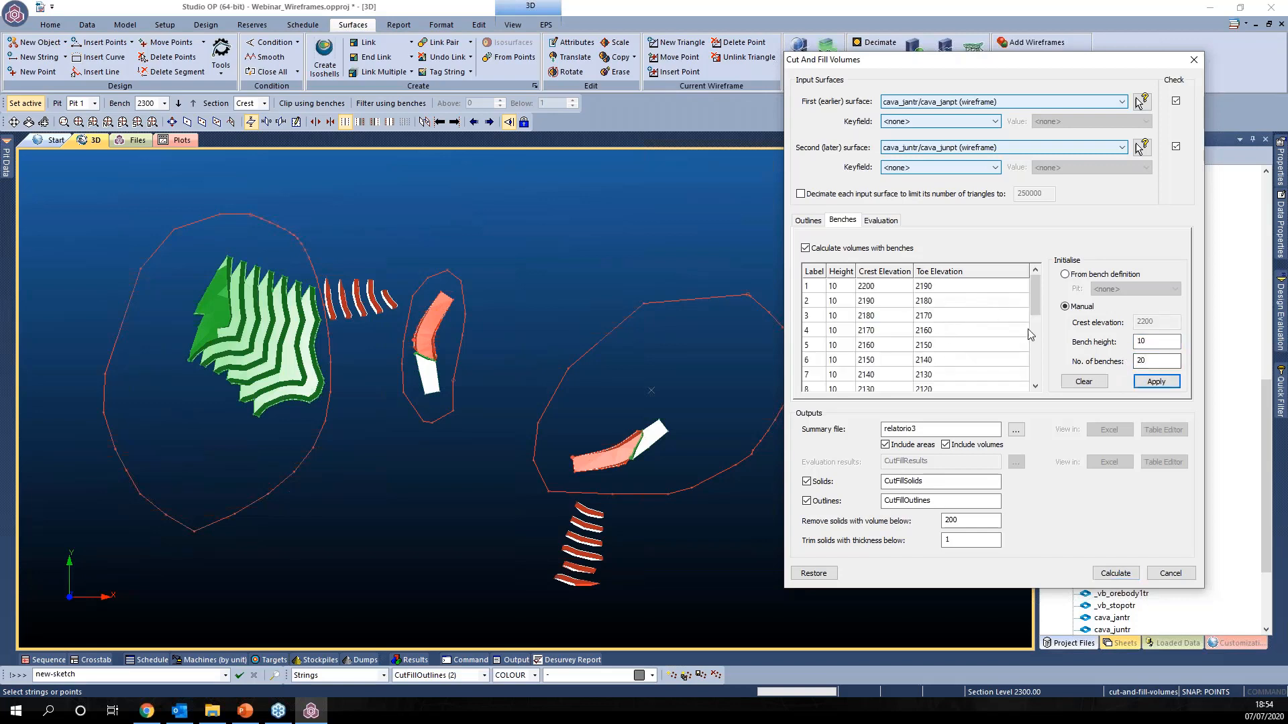
{"action": "left_click", "coordinate": [1122, 574]}
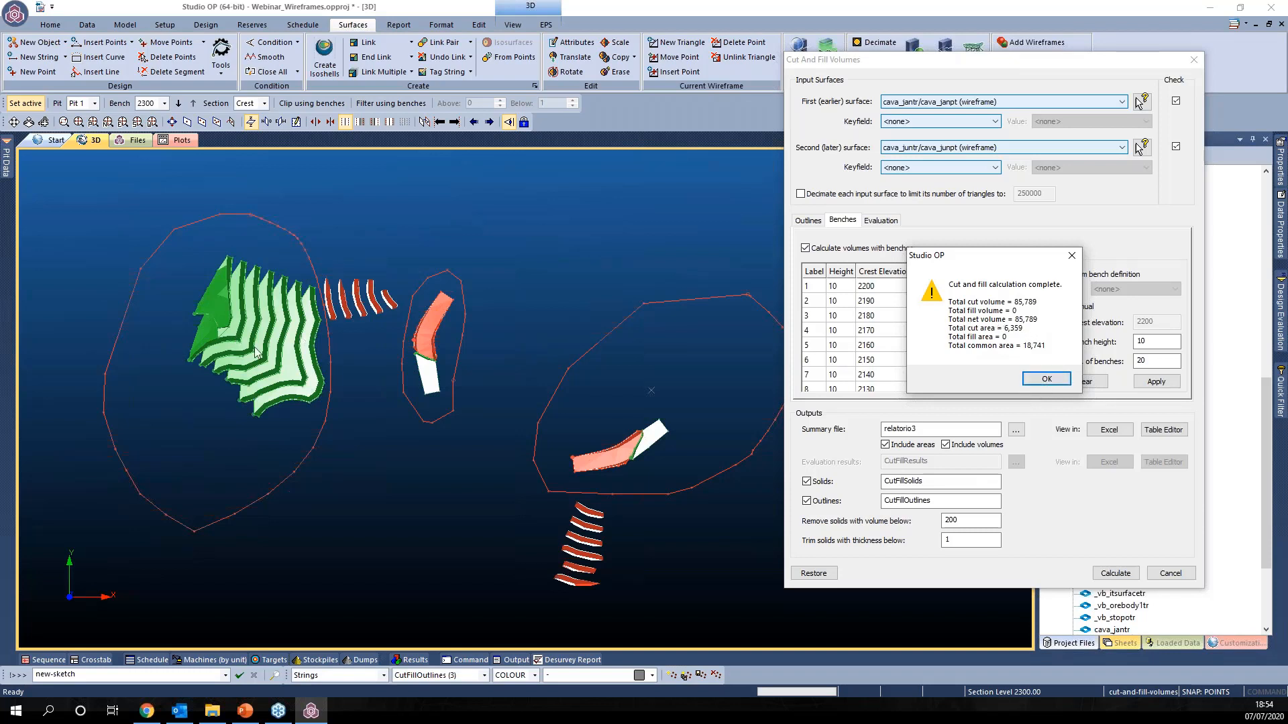
Step: Open the relatorio3 summary in Excel and examine the crest and toe elevations and cut volumes of each lavra bench
{"action": "left_click", "coordinate": [1047, 379]}
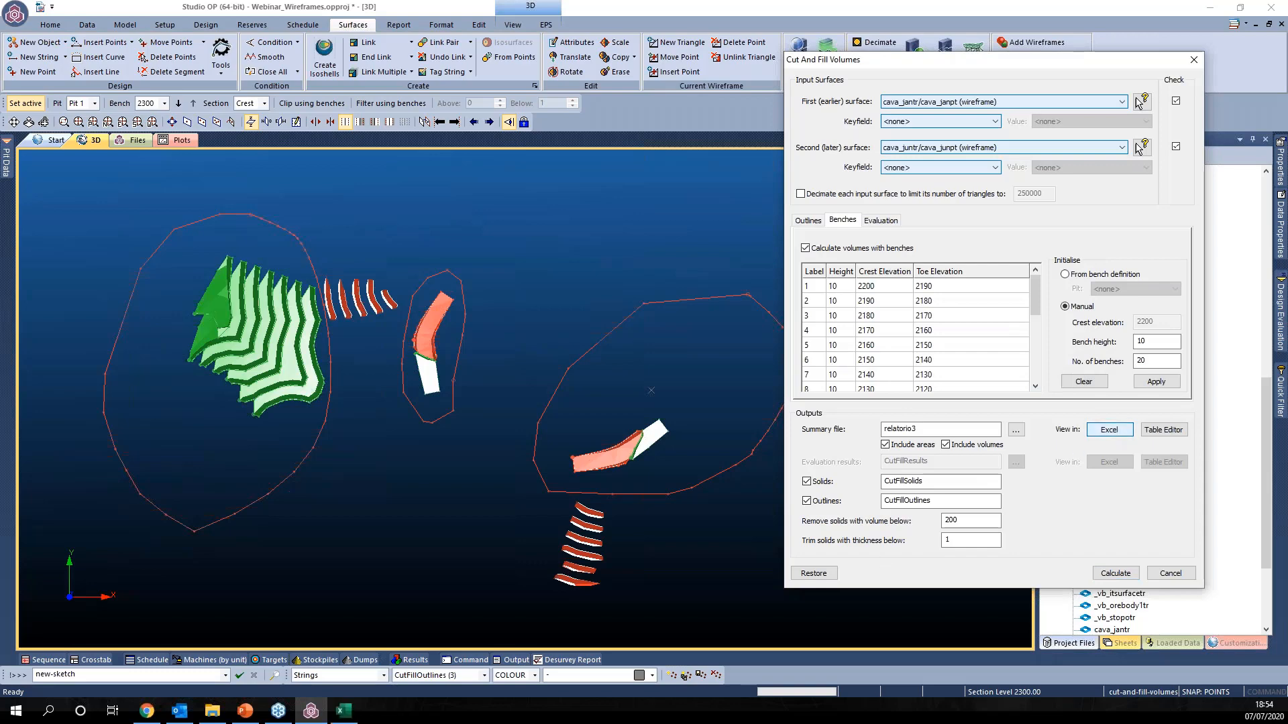
{"action": "left_click", "coordinate": [351, 712]}
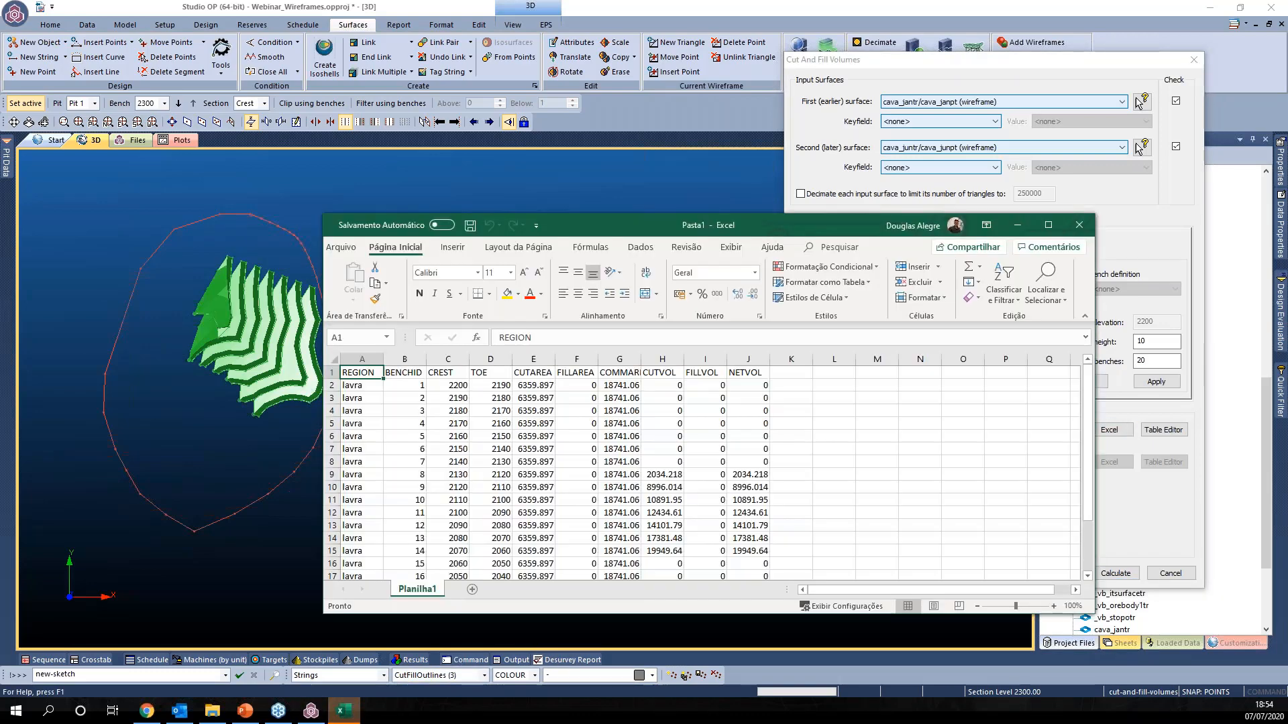
{"action": "left_click_drag", "start_coordinate": [355, 385], "coordinate": [365, 512]}
{"action": "left_click", "coordinate": [462, 389]}
{"action": "left_click_drag", "start_coordinate": [463, 394], "coordinate": [503, 514]}
{"action": "scroll", "coordinate": [616, 462], "scroll_direction": "down", "scroll_amount": 1}
{"action": "scroll", "coordinate": [615, 463], "scroll_direction": "up", "scroll_amount": 1}
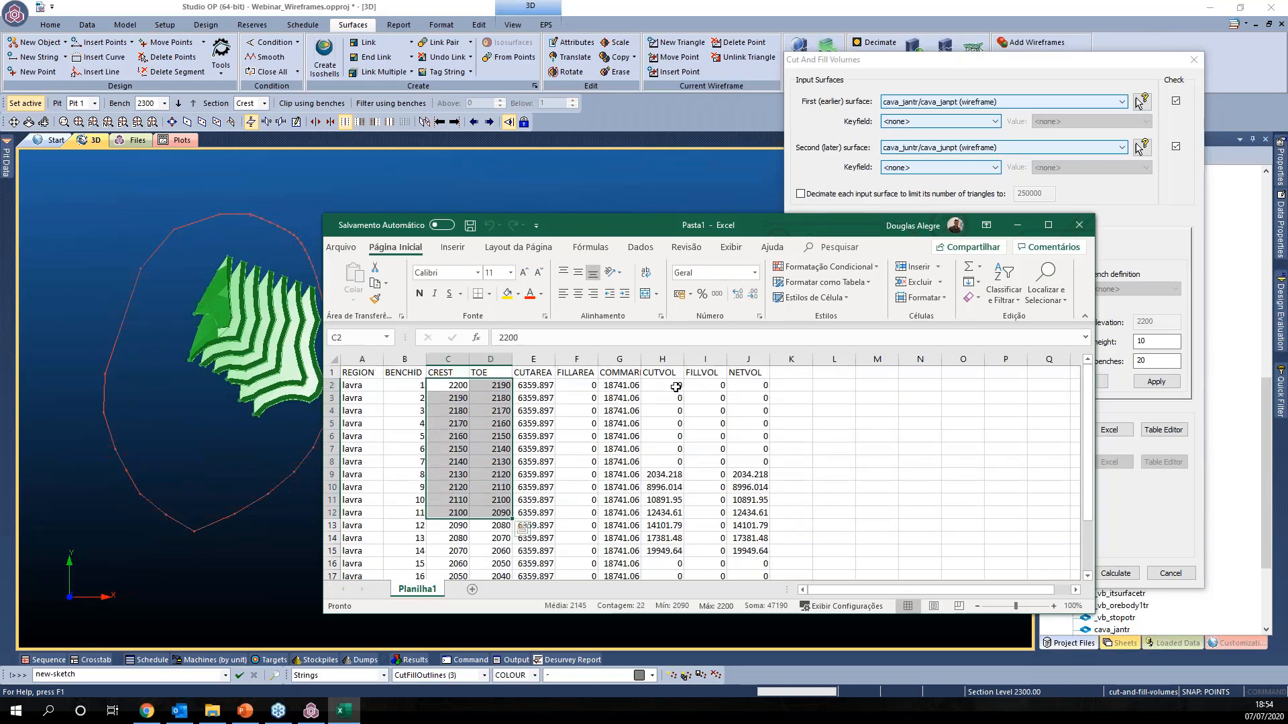
{"action": "left_click_drag", "start_coordinate": [664, 386], "coordinate": [668, 462]}
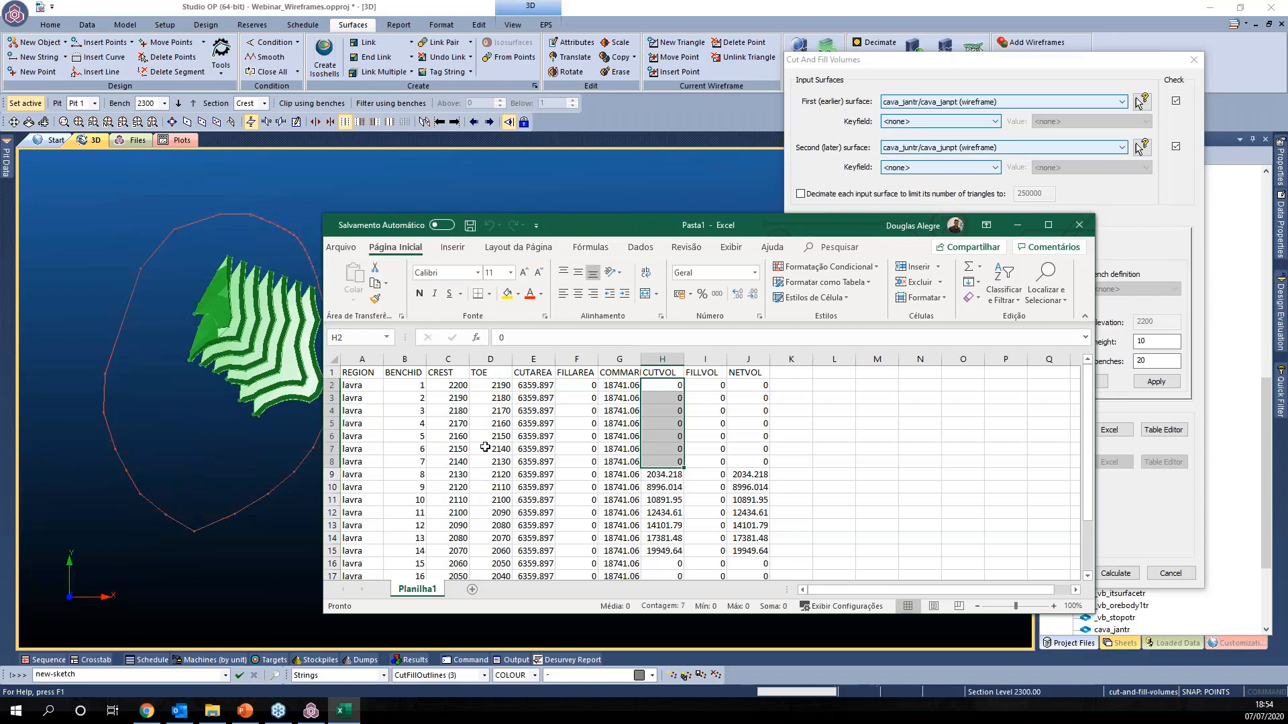
{"action": "left_click", "coordinate": [448, 475]}
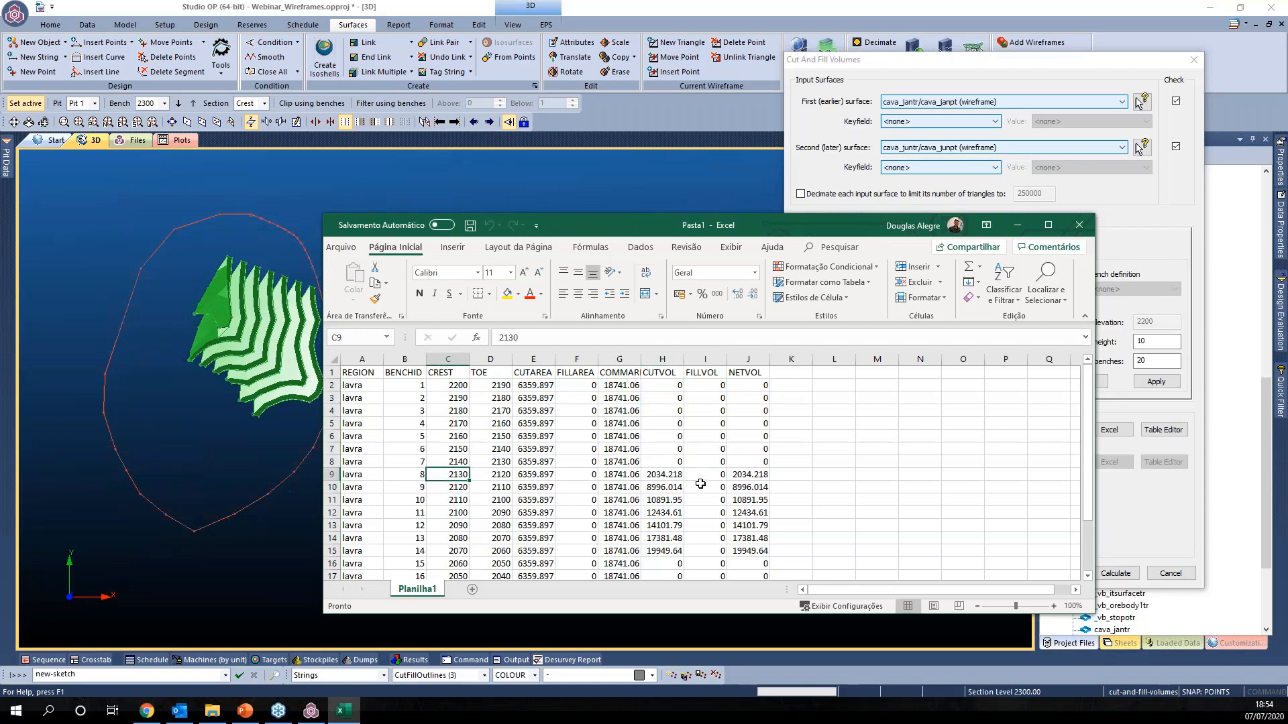
{"action": "left_click_drag", "start_coordinate": [658, 472], "coordinate": [662, 551]}
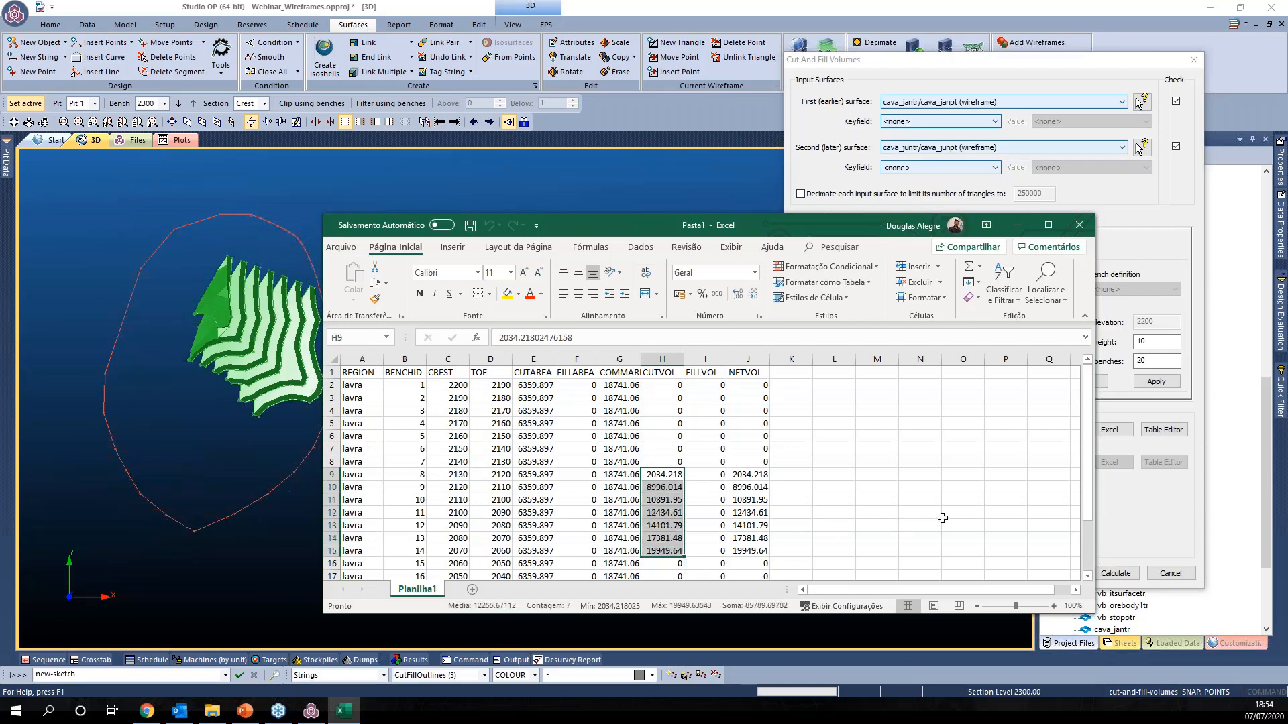
{"action": "left_click", "coordinate": [942, 518]}
{"action": "scroll", "coordinate": [832, 479], "scroll_direction": "down", "scroll_amount": 1}
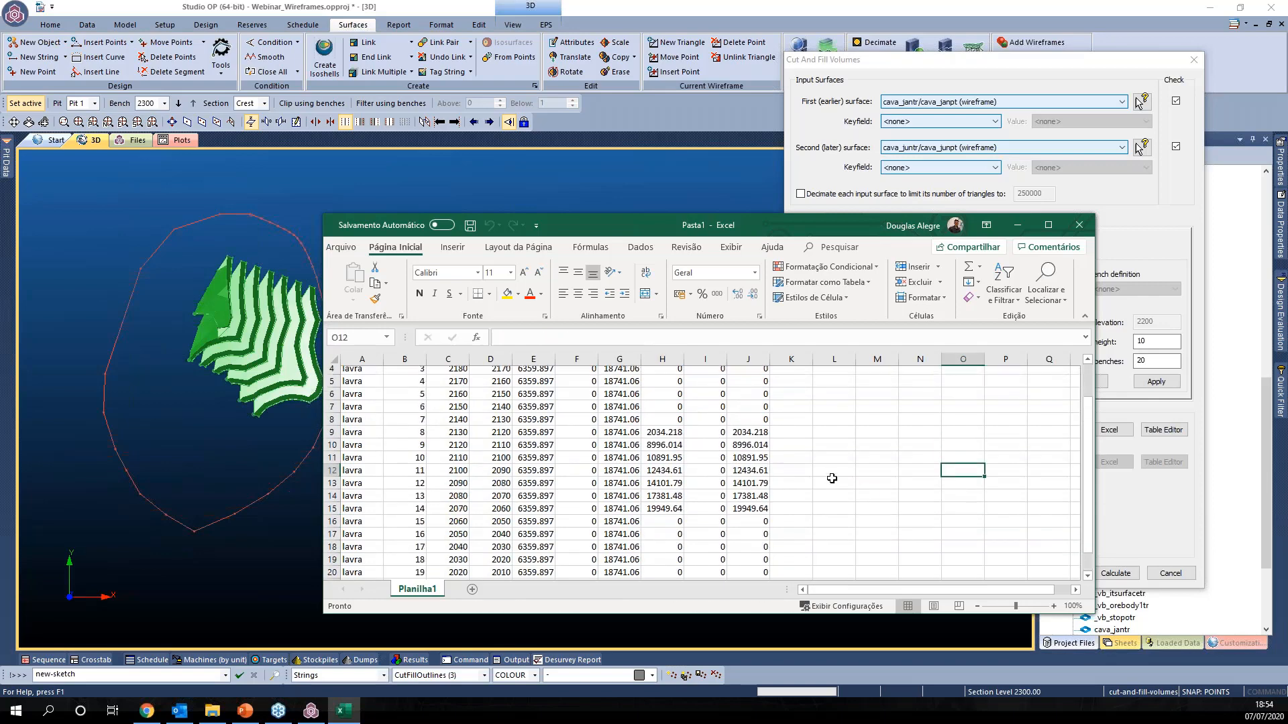
{"action": "left_click", "coordinate": [1079, 225]}
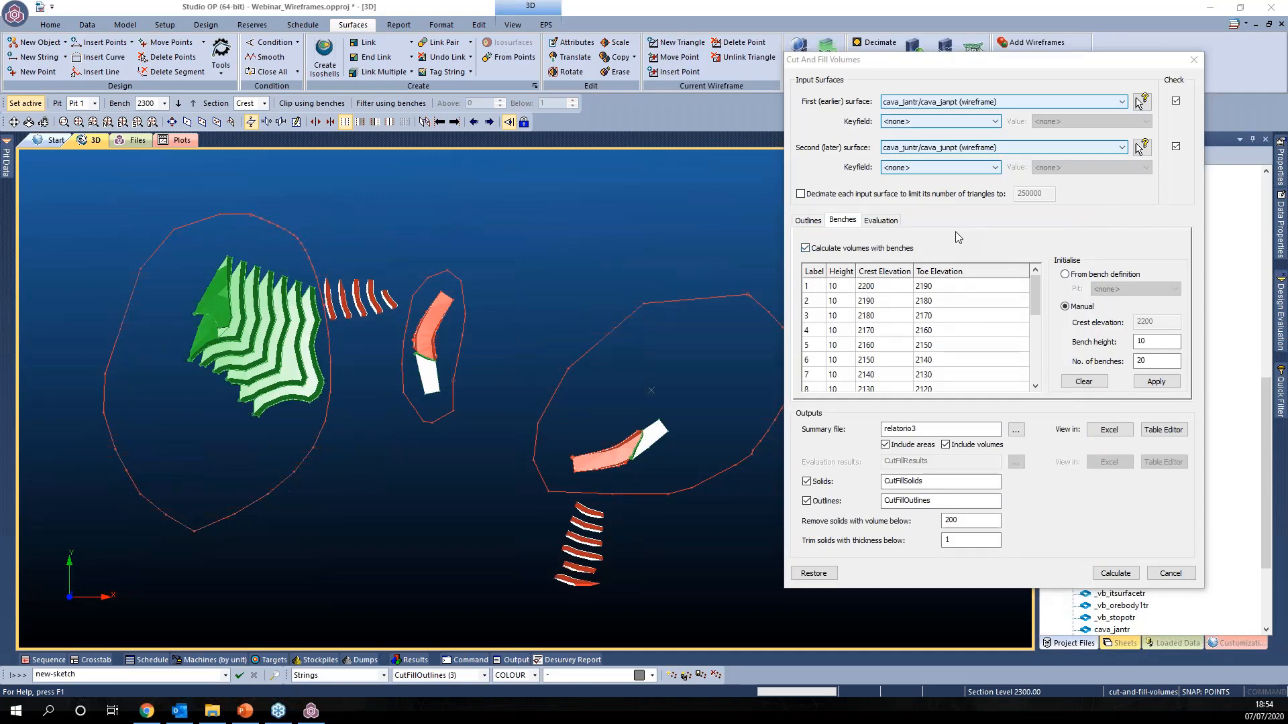
Step: Review the options for evaluating cut volumes against a block model, and close the cut and fill calculation
{"action": "left_click", "coordinate": [883, 224]}
{"action": "left_click", "coordinate": [843, 221]}
{"action": "left_click", "coordinate": [880, 222]}
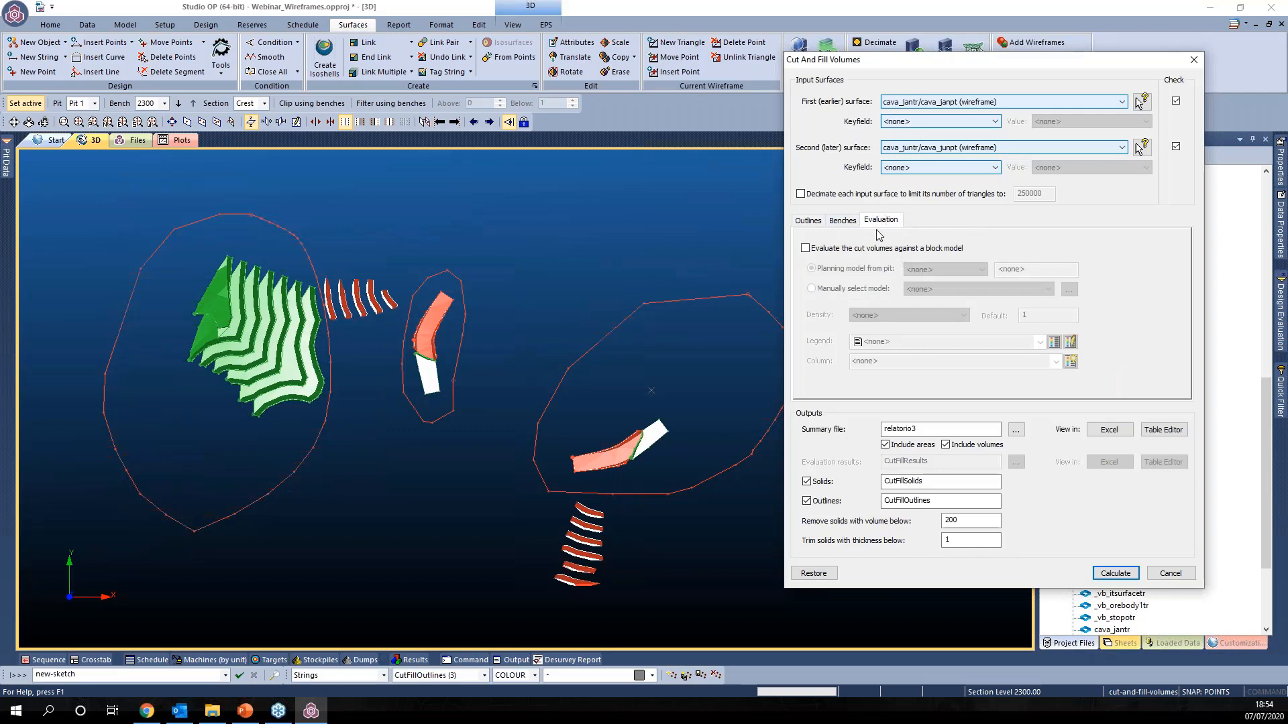
{"action": "left_click", "coordinate": [846, 223]}
{"action": "left_click", "coordinate": [881, 221]}
{"action": "left_click", "coordinate": [1170, 573]}
Step: Clear the 3D view by hiding the CutFillSolids wireframes and CutFillOutlines strings and running the erase-all-strings command
{"action": "left_click", "coordinate": [1124, 643]}
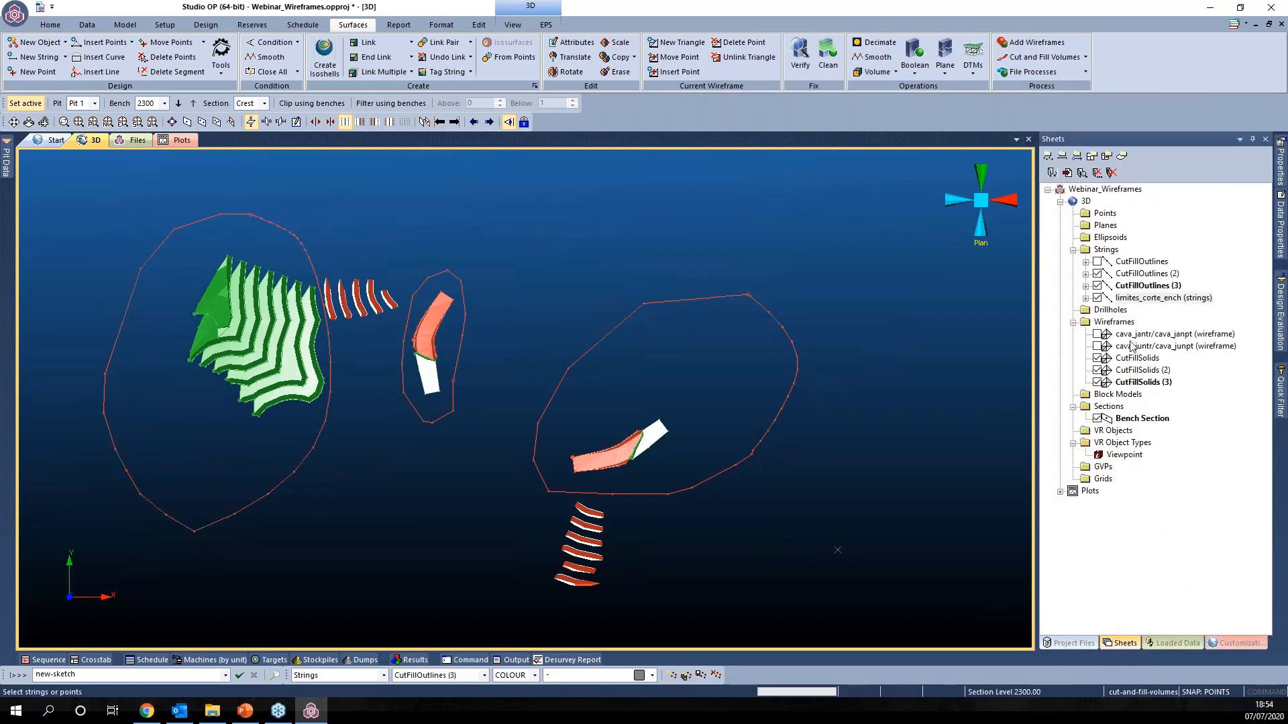
{"action": "left_click", "coordinate": [1097, 370]}
{"action": "left_click", "coordinate": [1098, 381]}
{"action": "left_click", "coordinate": [1097, 358]}
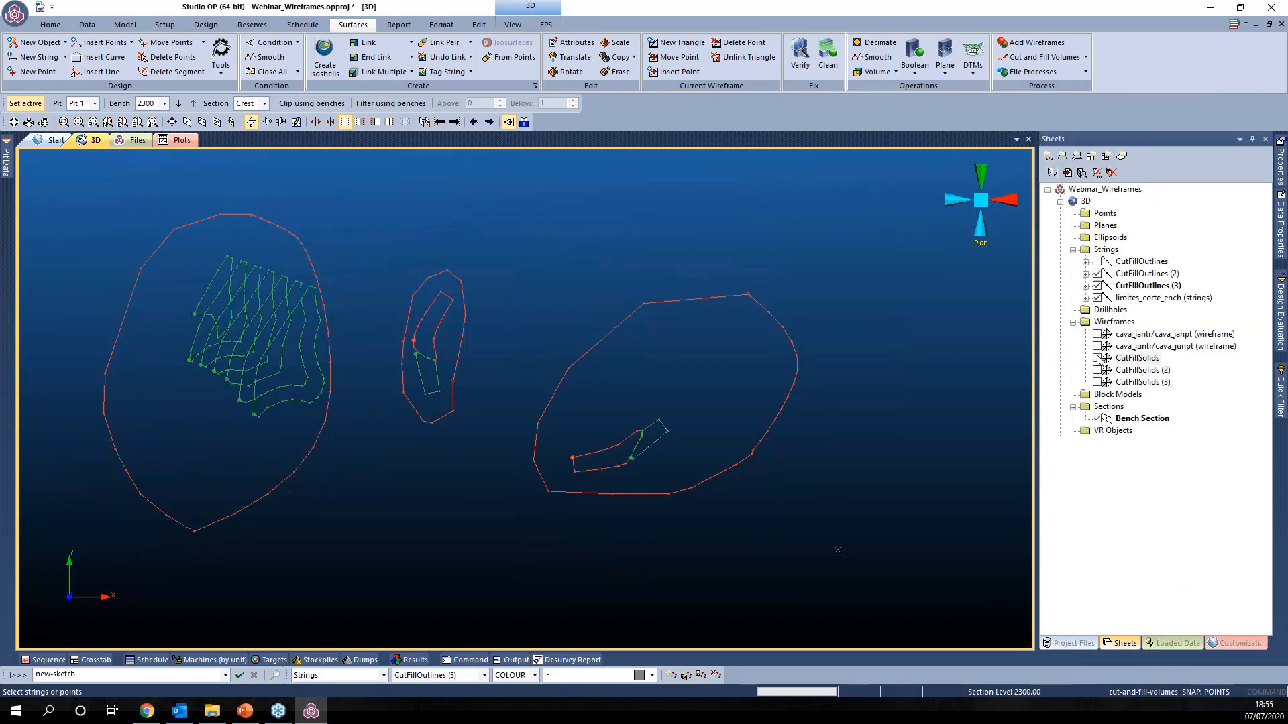
{"action": "left_click", "coordinate": [1097, 286]}
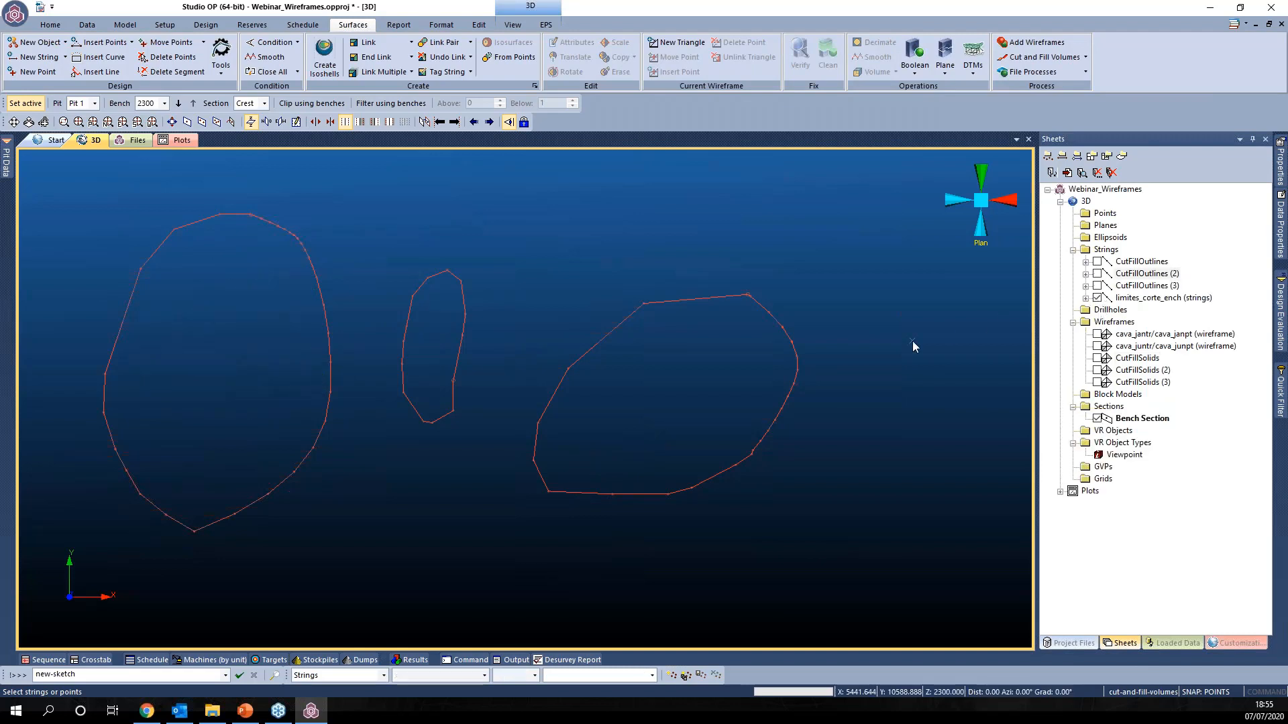
{"action": "type", "text": "eas erase-all-strings"}
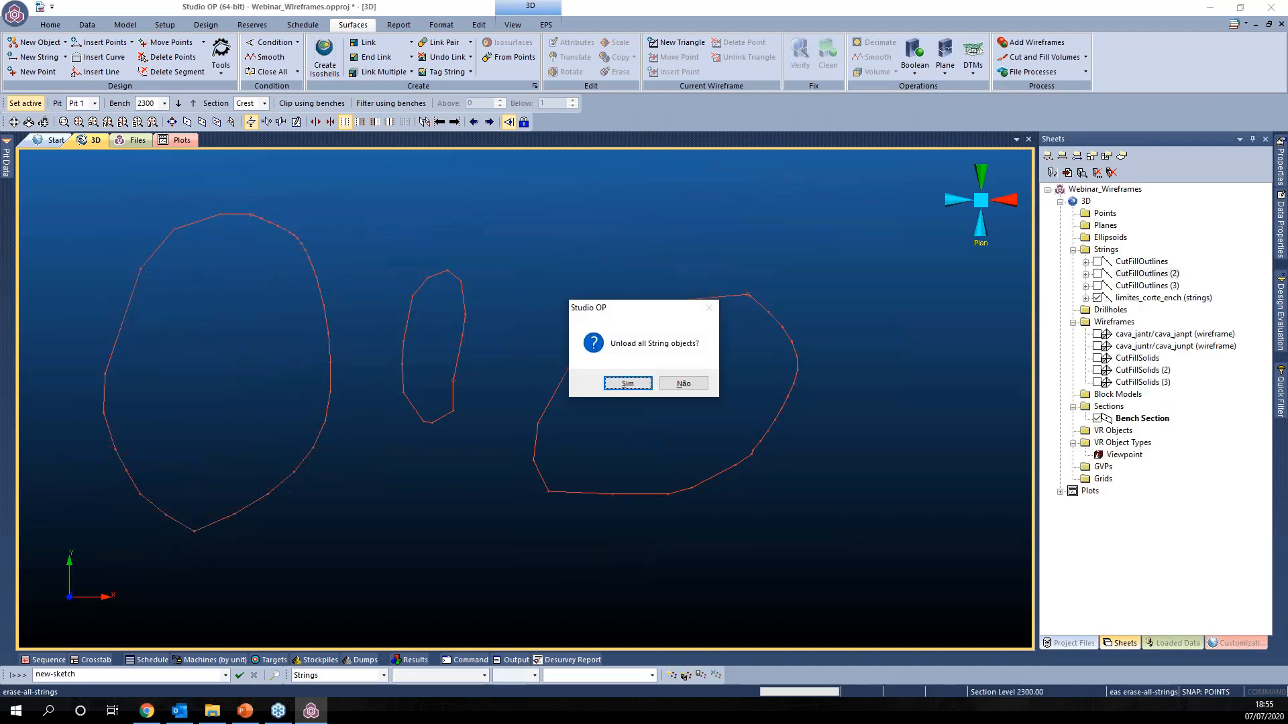
{"action": "key", "text": "Return"}
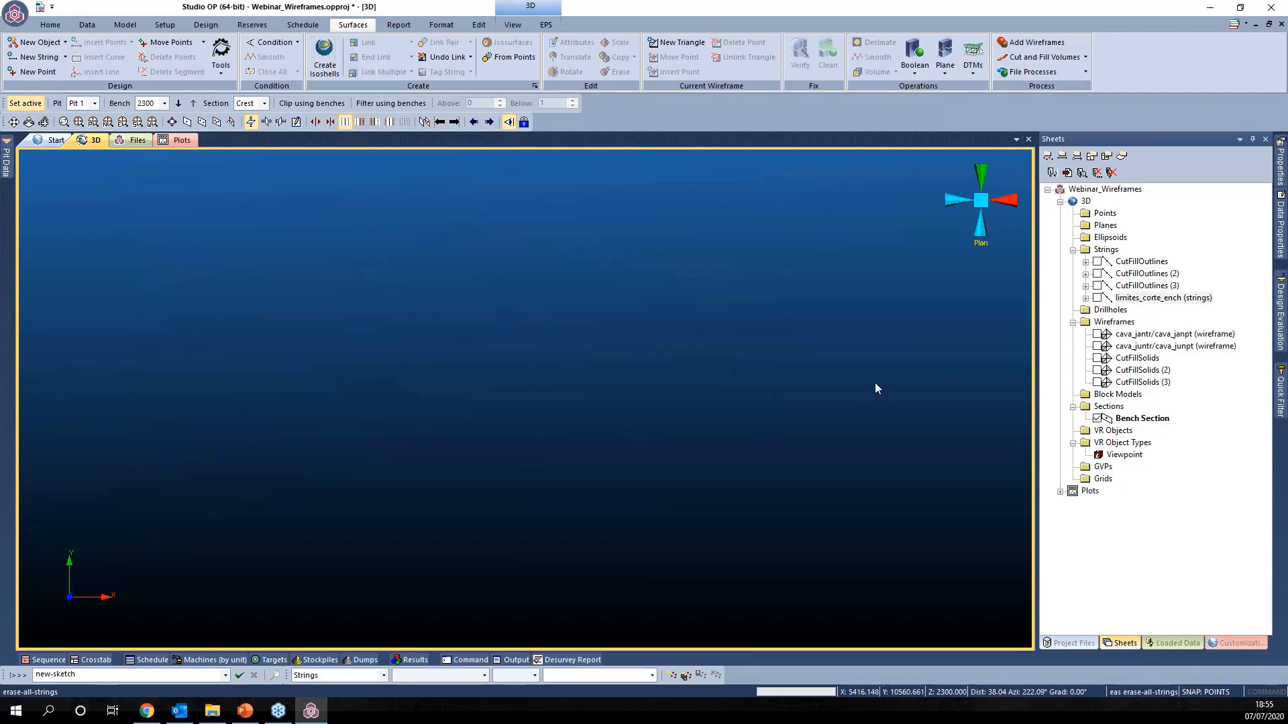
Step: Load the simmodPL block model into the 3D view without creating any of the standard NPV Scheduler overlays
{"action": "left_click", "coordinate": [1071, 642]}
{"action": "scroll", "coordinate": [1153, 476], "scroll_direction": "down", "scroll_amount": 4}
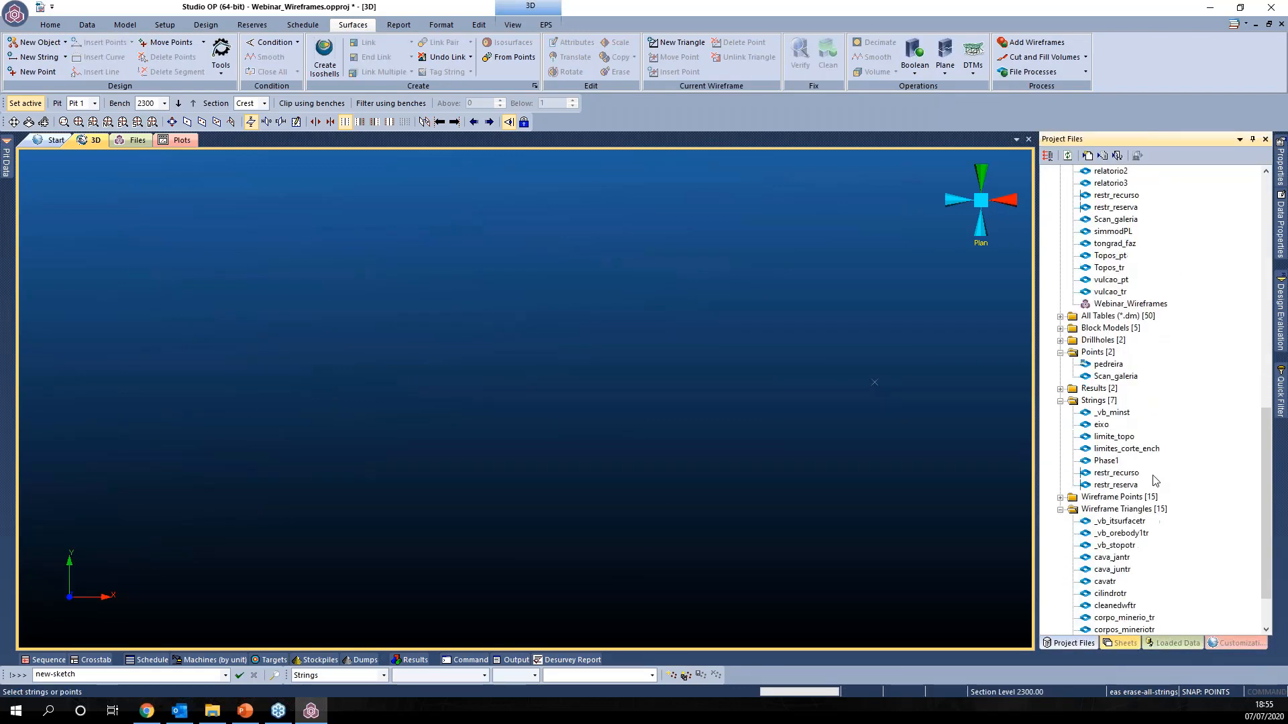
{"action": "scroll", "coordinate": [1153, 478], "scroll_direction": "up", "scroll_amount": 9}
{"action": "left_click", "coordinate": [1110, 364]}
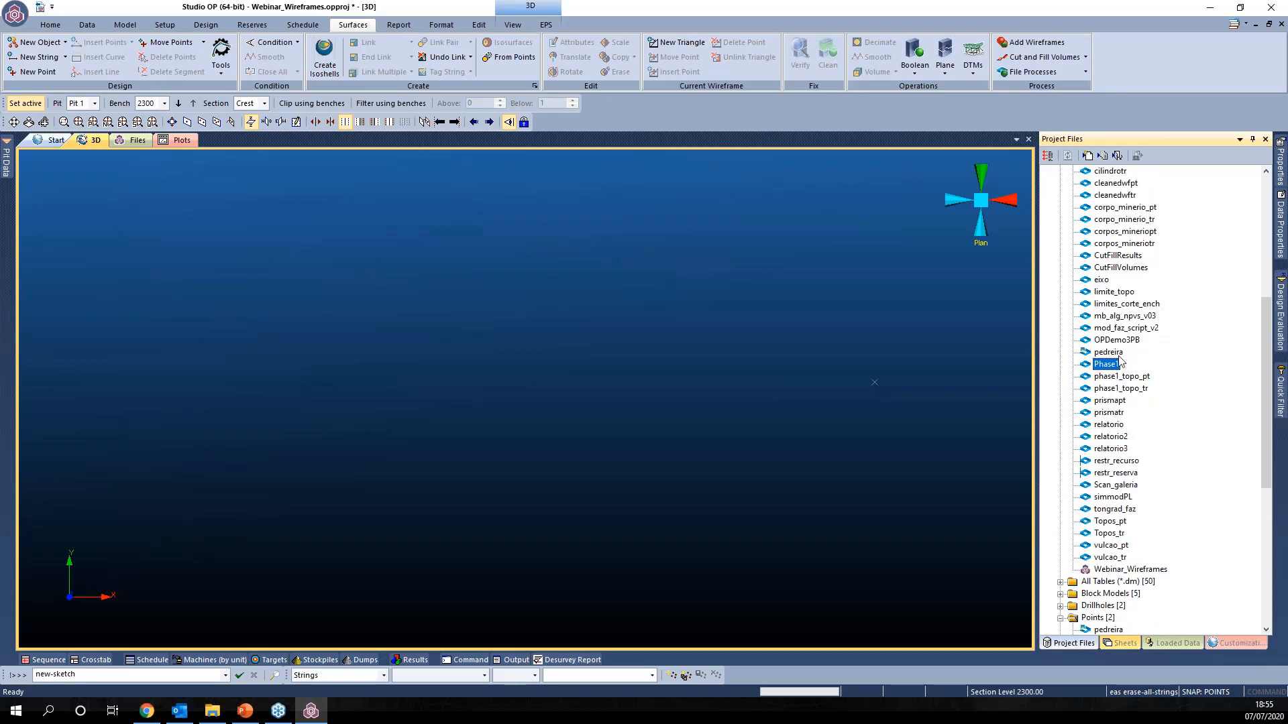
{"action": "scroll", "coordinate": [1113, 537], "scroll_direction": "down", "scroll_amount": 4}
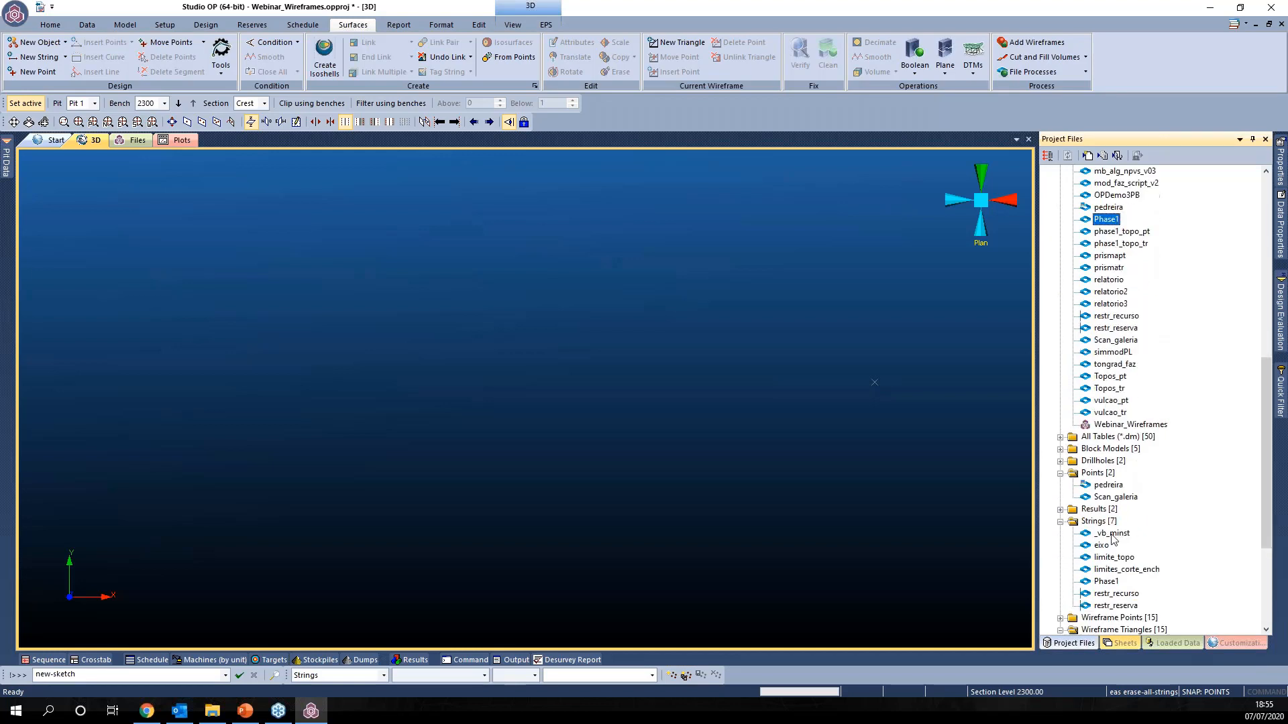
{"action": "left_click", "coordinate": [1060, 448]}
{"action": "left_click_drag", "start_coordinate": [1125, 508], "coordinate": [796, 478]}
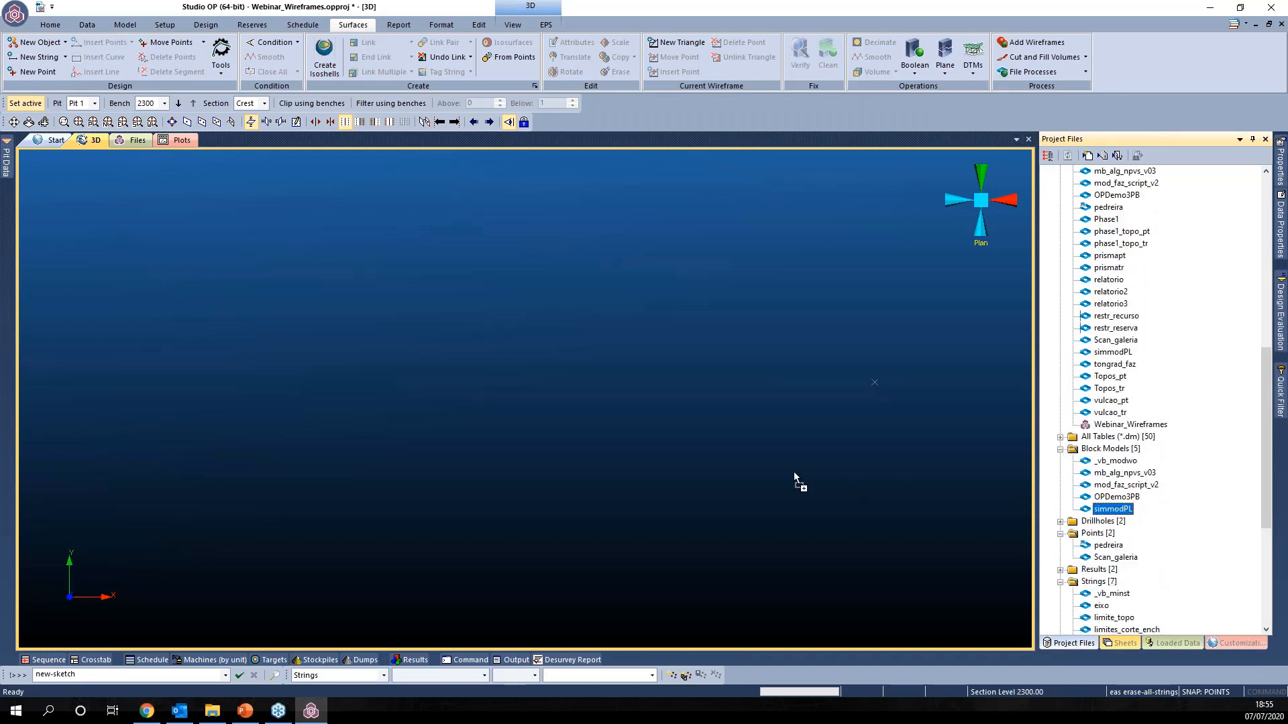
{"action": "left_click", "coordinate": [758, 445]}
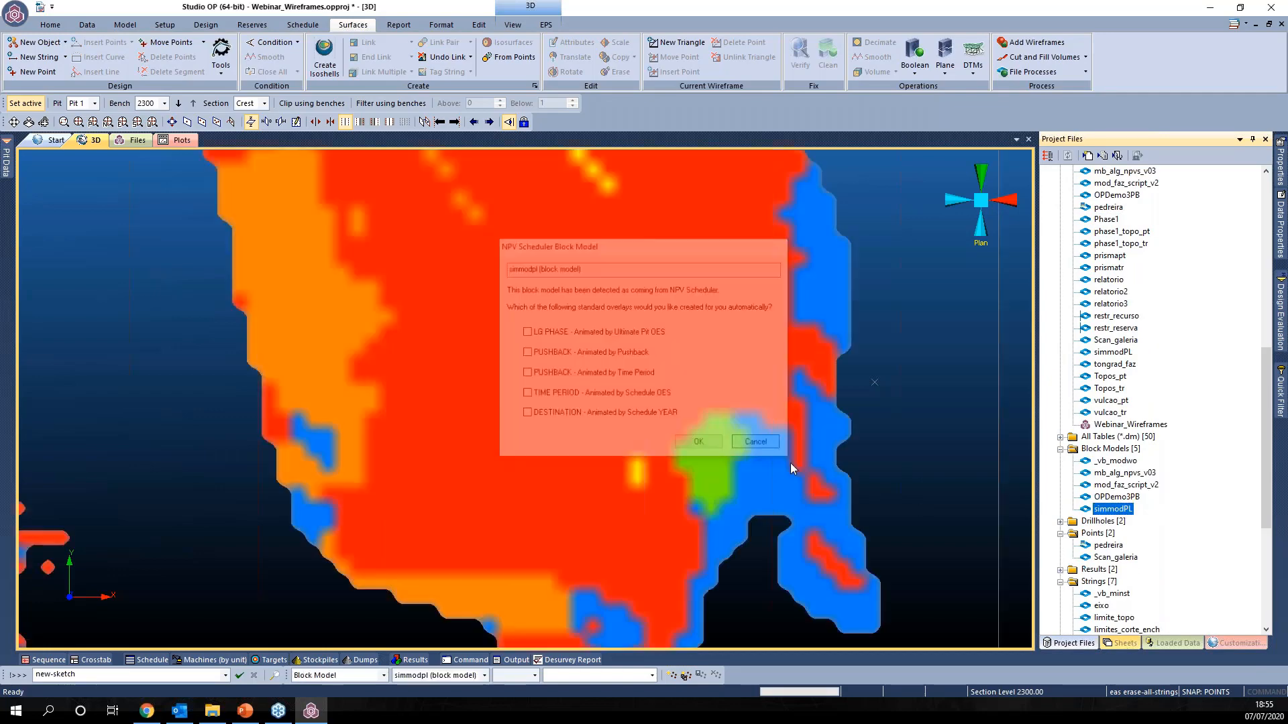
Step: Show the cava_juntr and cava_jantr pit wireframes in the 3D view
{"action": "left_click", "coordinate": [1121, 643]}
{"action": "left_click", "coordinate": [1097, 347]}
{"action": "left_click", "coordinate": [1097, 334]}
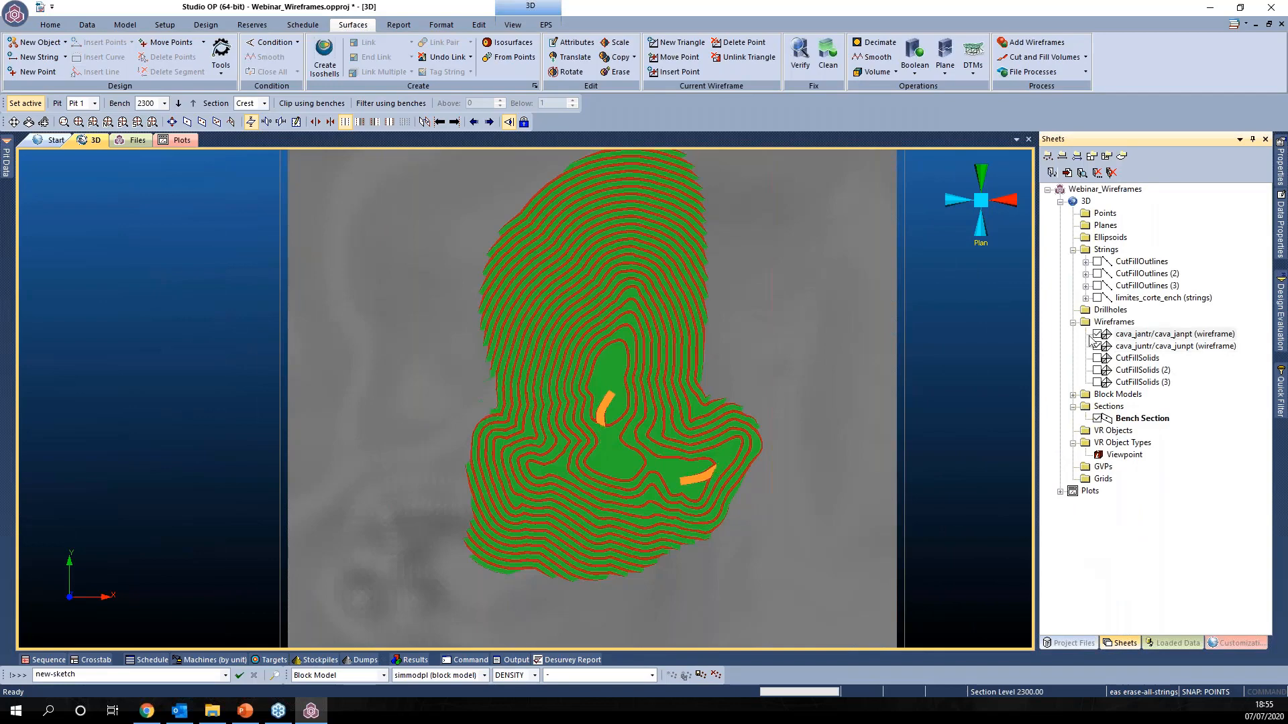
Step: Move the bench section to level 2125, restore the last cut and fill settings, and name the summary file relatorio4
{"action": "left_click", "coordinate": [440, 123]}
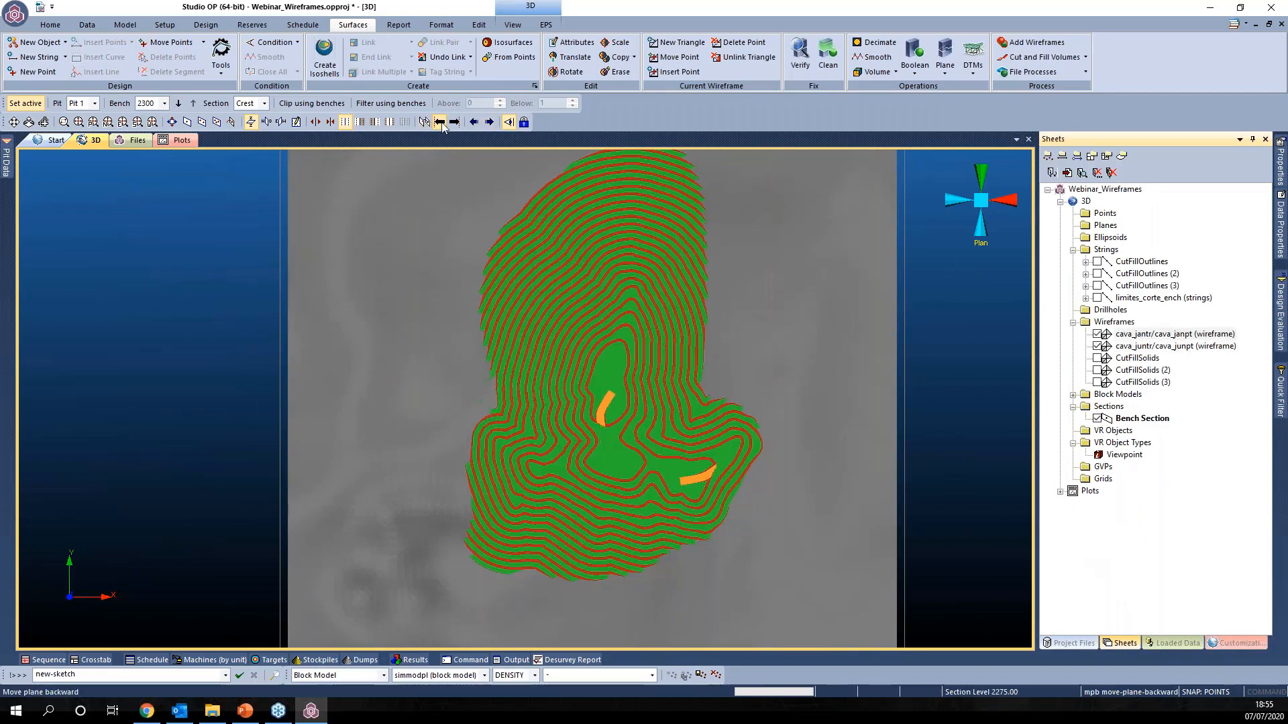
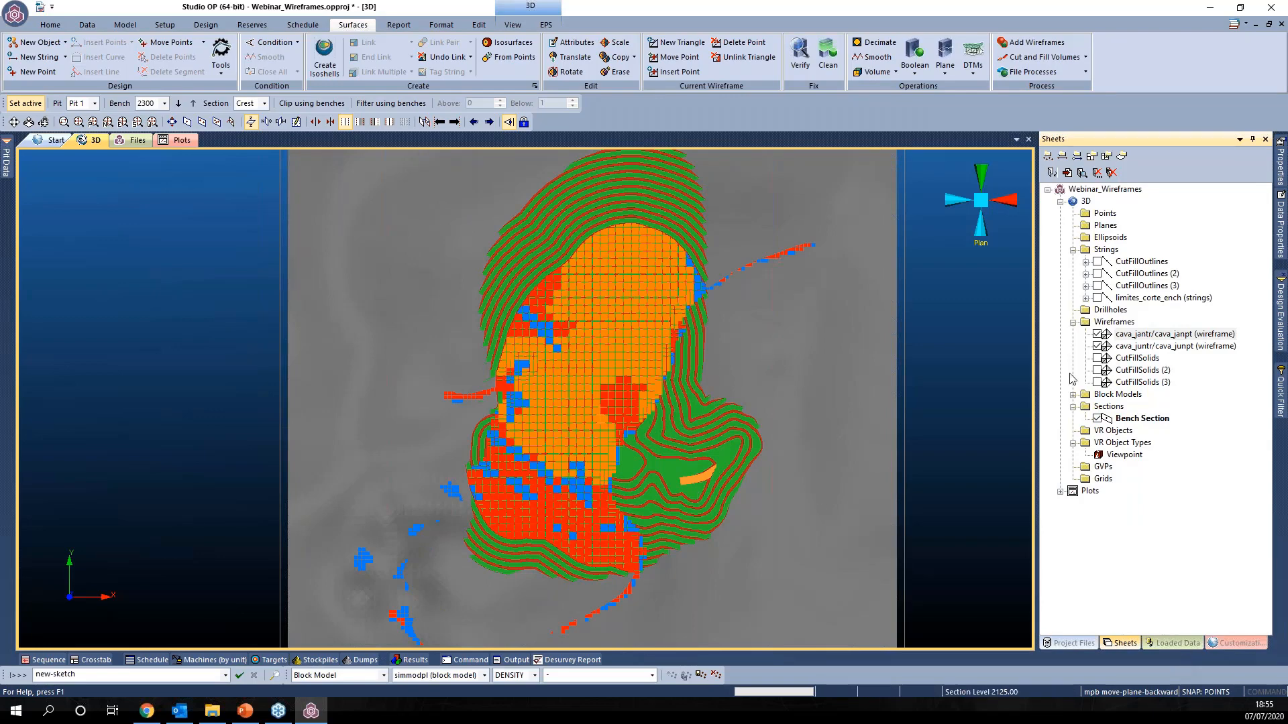
{"action": "left_click", "coordinate": [1033, 57]}
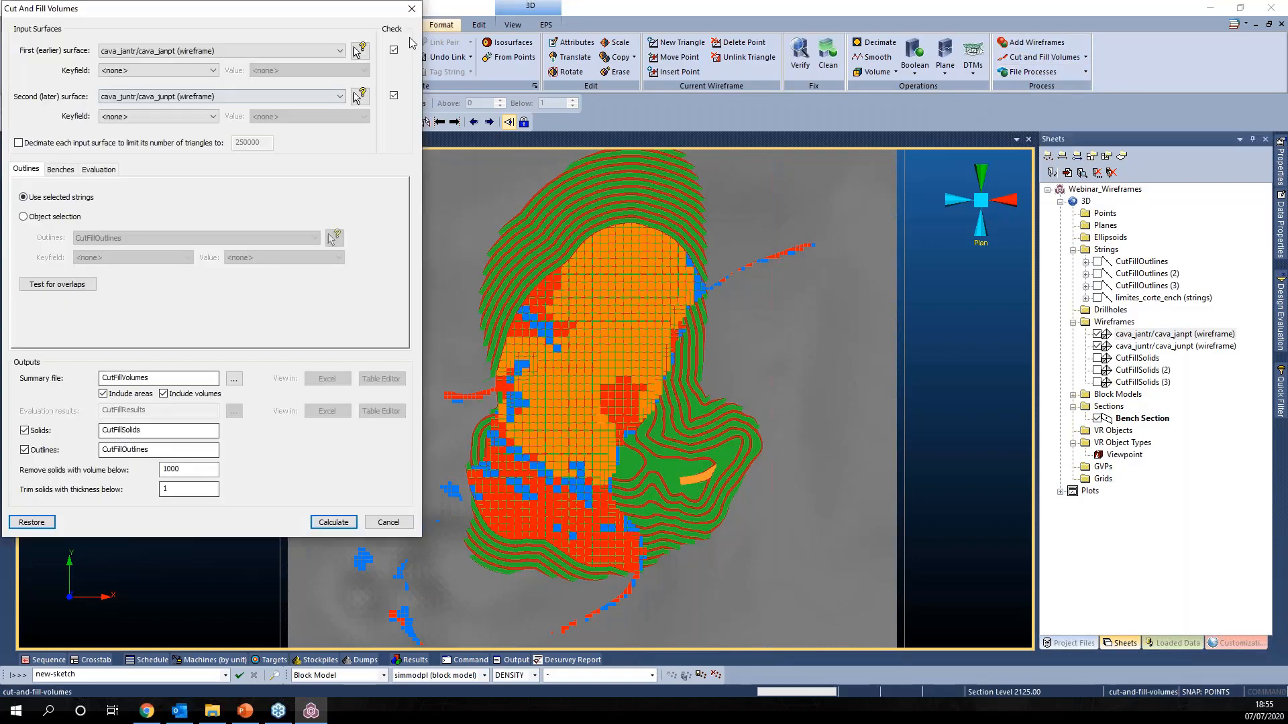
{"action": "left_click_drag", "start_coordinate": [274, 20], "coordinate": [1065, 88]}
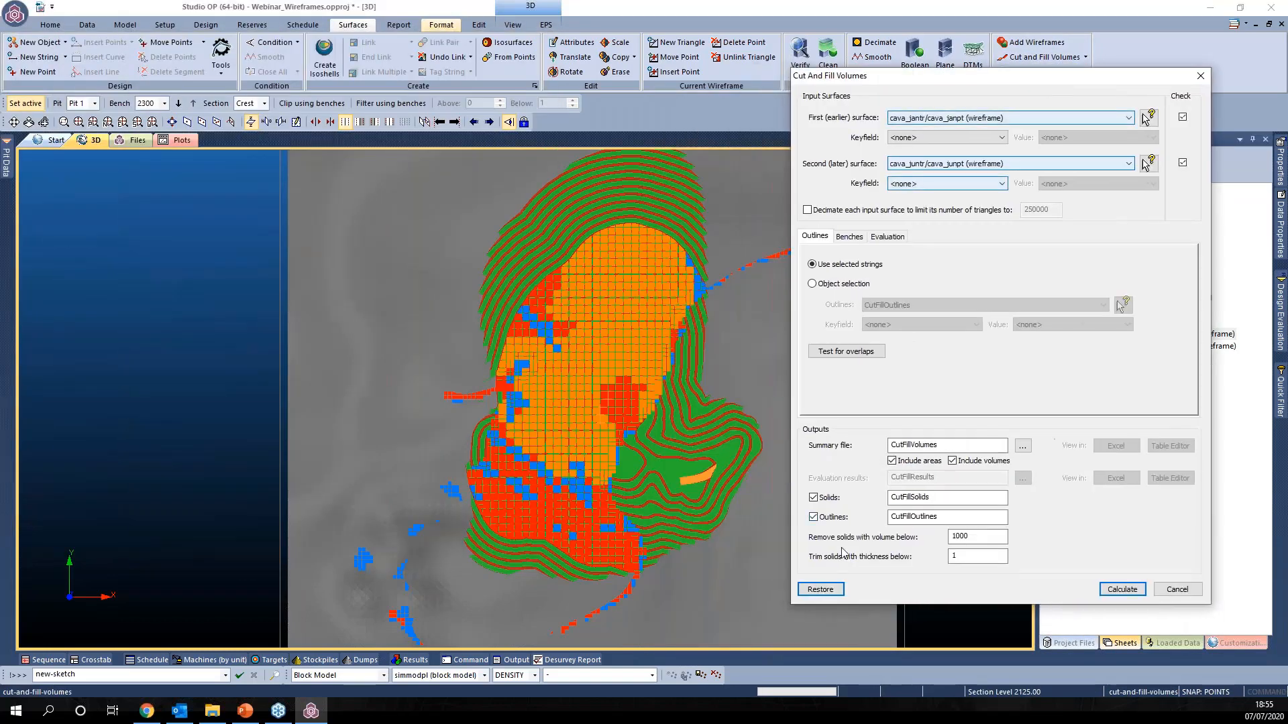
{"action": "left_click", "coordinate": [833, 591]}
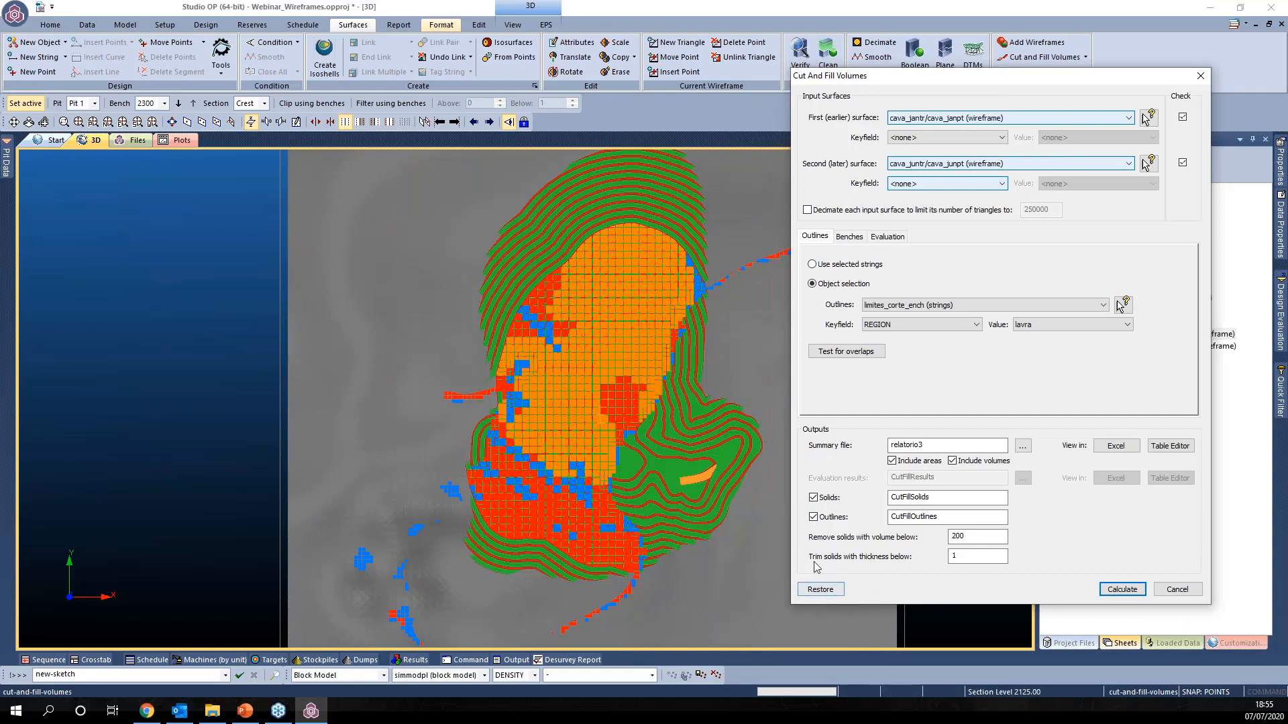
{"action": "left_click", "coordinate": [948, 441]}
{"action": "type", "text": "4"}
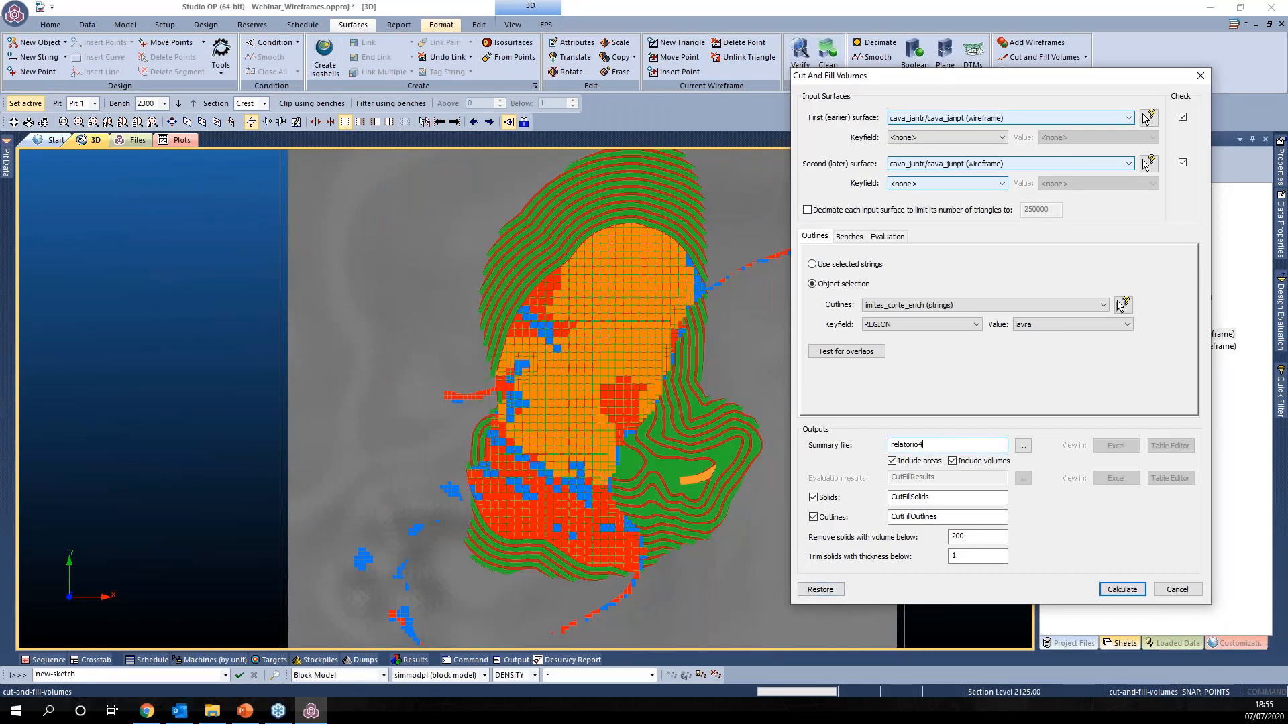
Step: Evaluate the cut volumes against the manually selected simmodpl block model, using DENSITY, the AU column and a legend for AU
{"action": "left_click", "coordinate": [850, 238]}
{"action": "left_click", "coordinate": [888, 239]}
{"action": "left_click", "coordinate": [846, 264]}
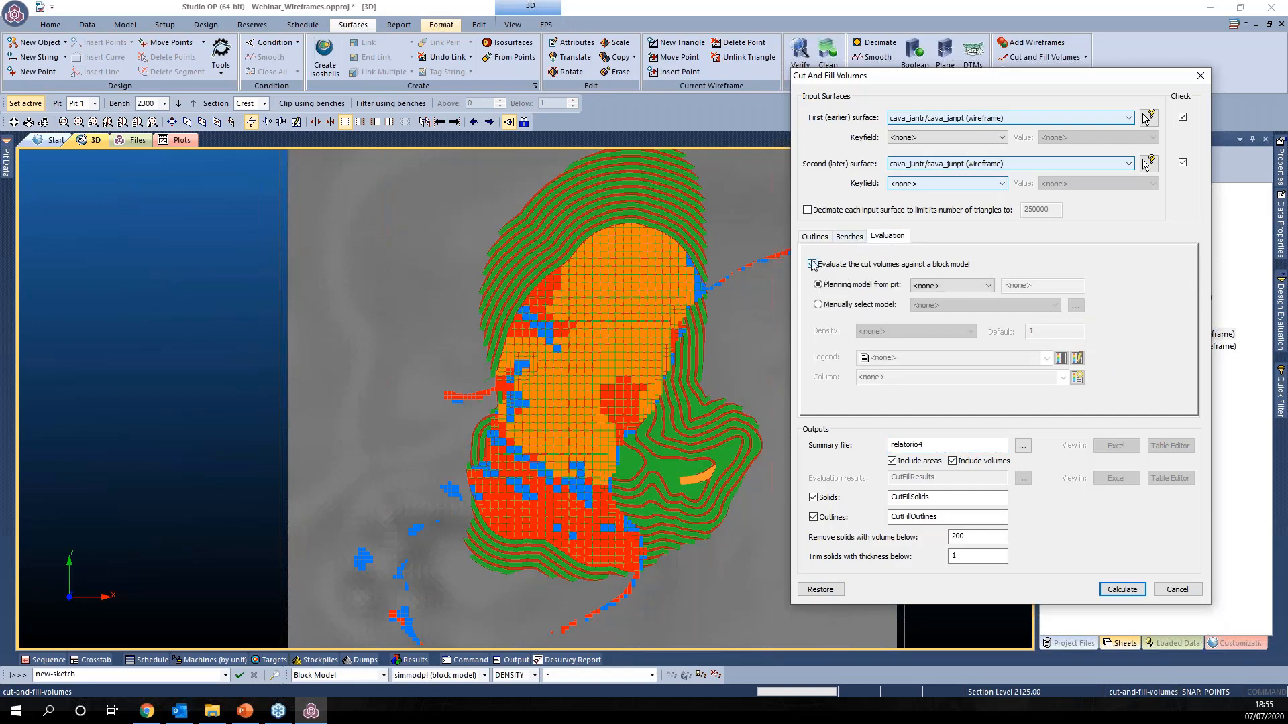
{"action": "left_click", "coordinate": [818, 305]}
{"action": "left_click", "coordinate": [939, 305]}
{"action": "left_click", "coordinate": [942, 316]}
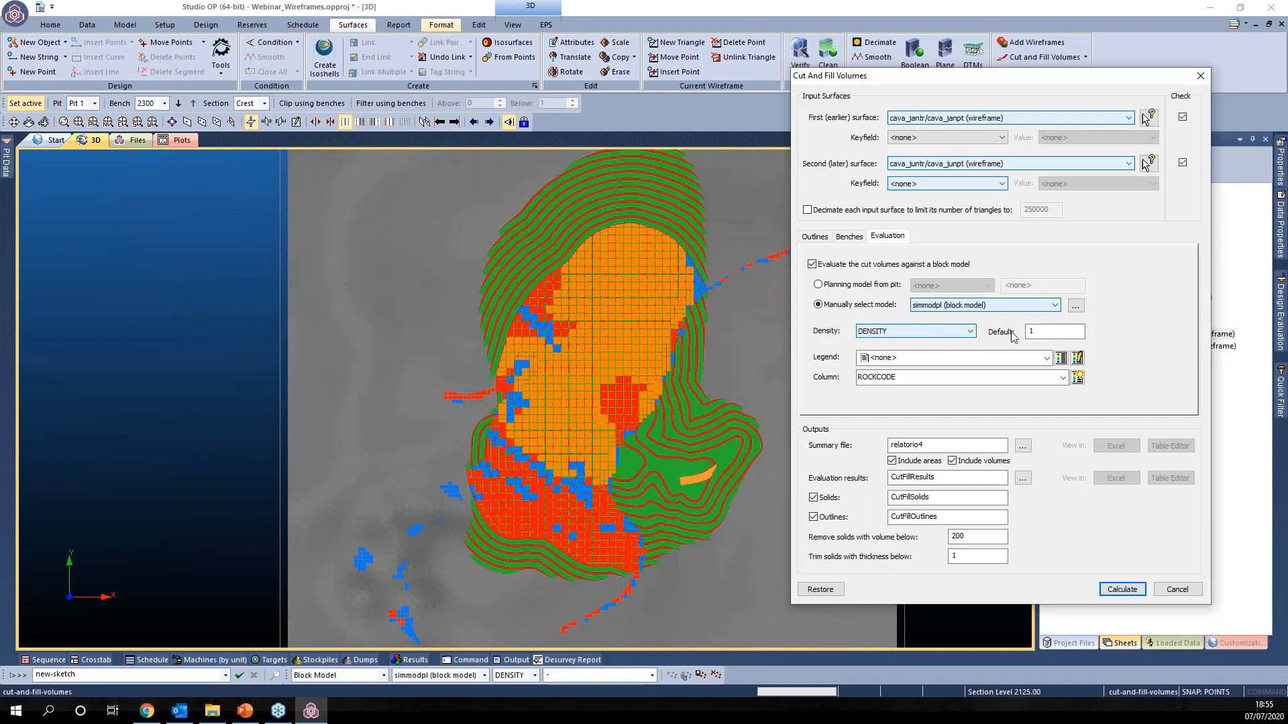
{"action": "left_click", "coordinate": [1062, 378]}
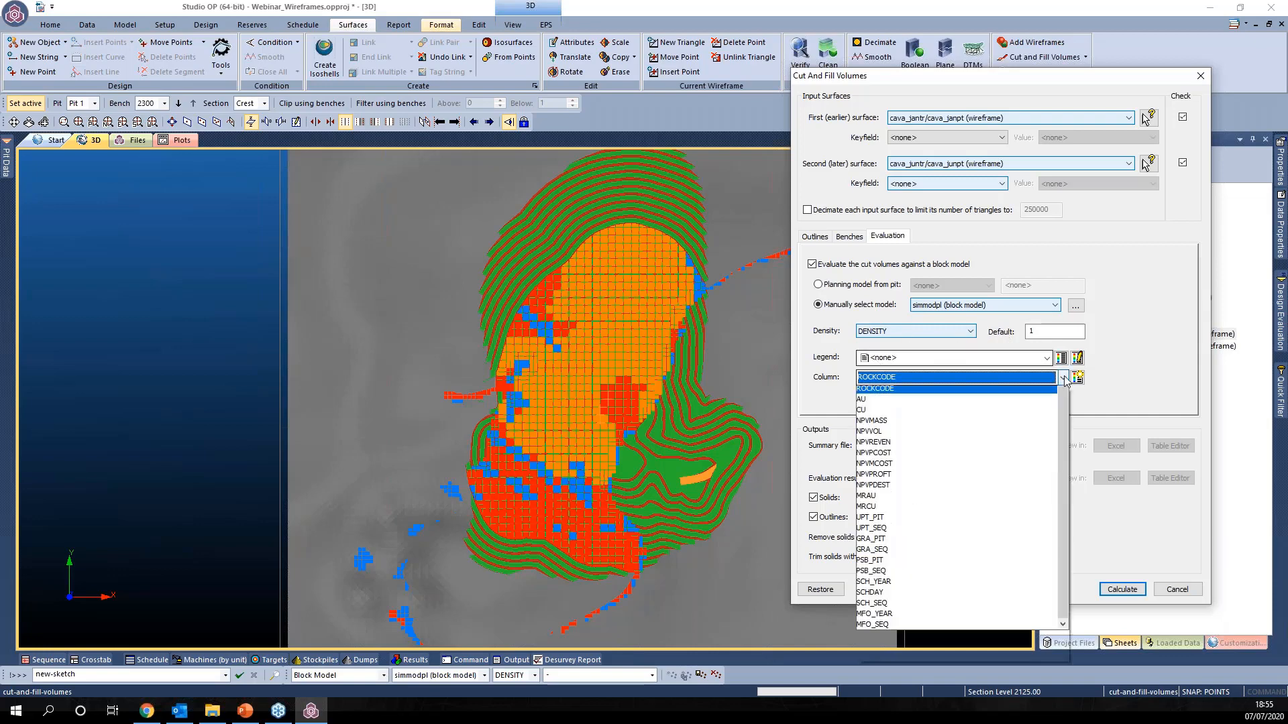
{"action": "left_click", "coordinate": [1002, 478]}
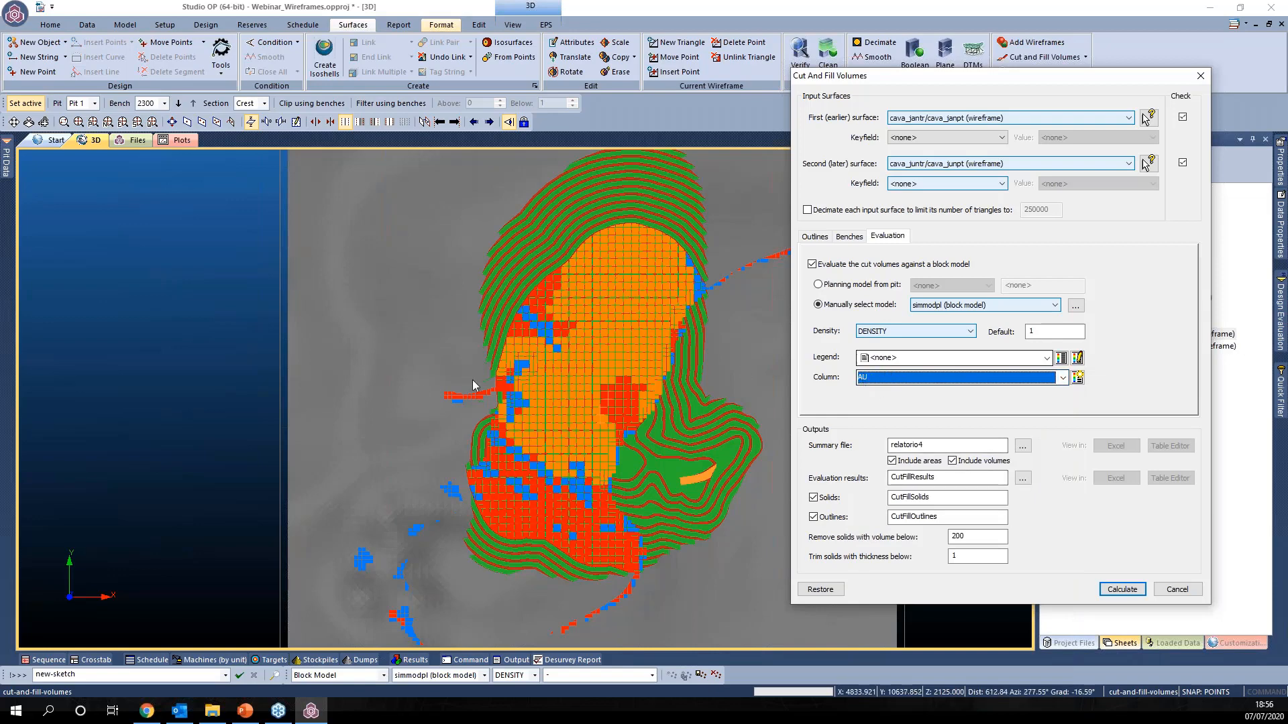
{"action": "left_click", "coordinate": [1064, 361]}
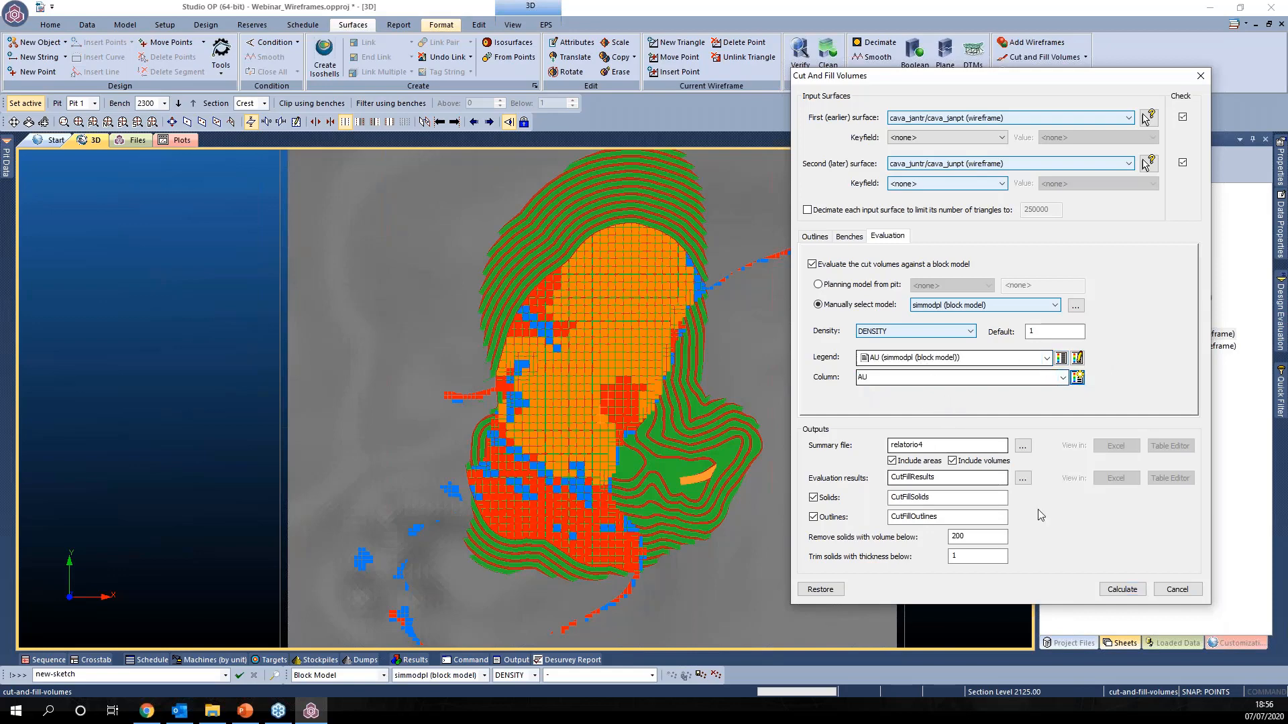
Step: Check the bench, evaluation and outline settings, and calculate the cut and fill volumes for the lavra region
{"action": "left_click", "coordinate": [849, 236]}
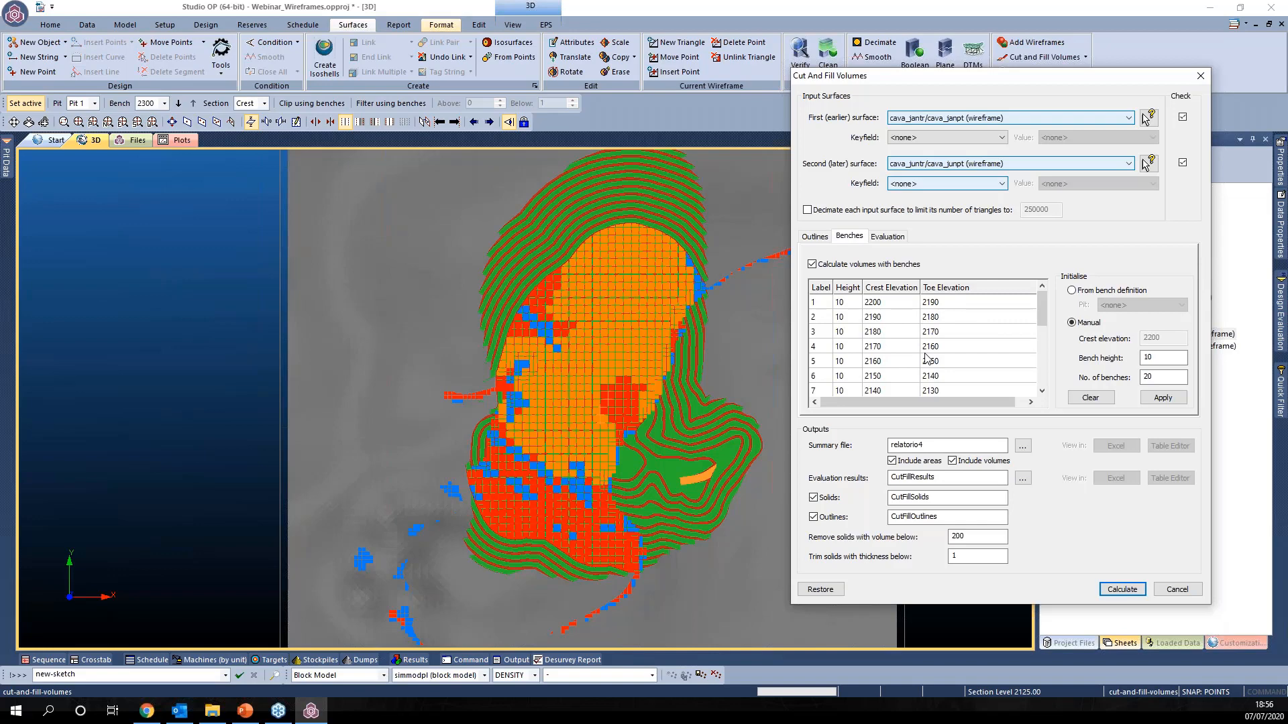
{"action": "left_click", "coordinate": [887, 239]}
{"action": "left_click", "coordinate": [825, 239]}
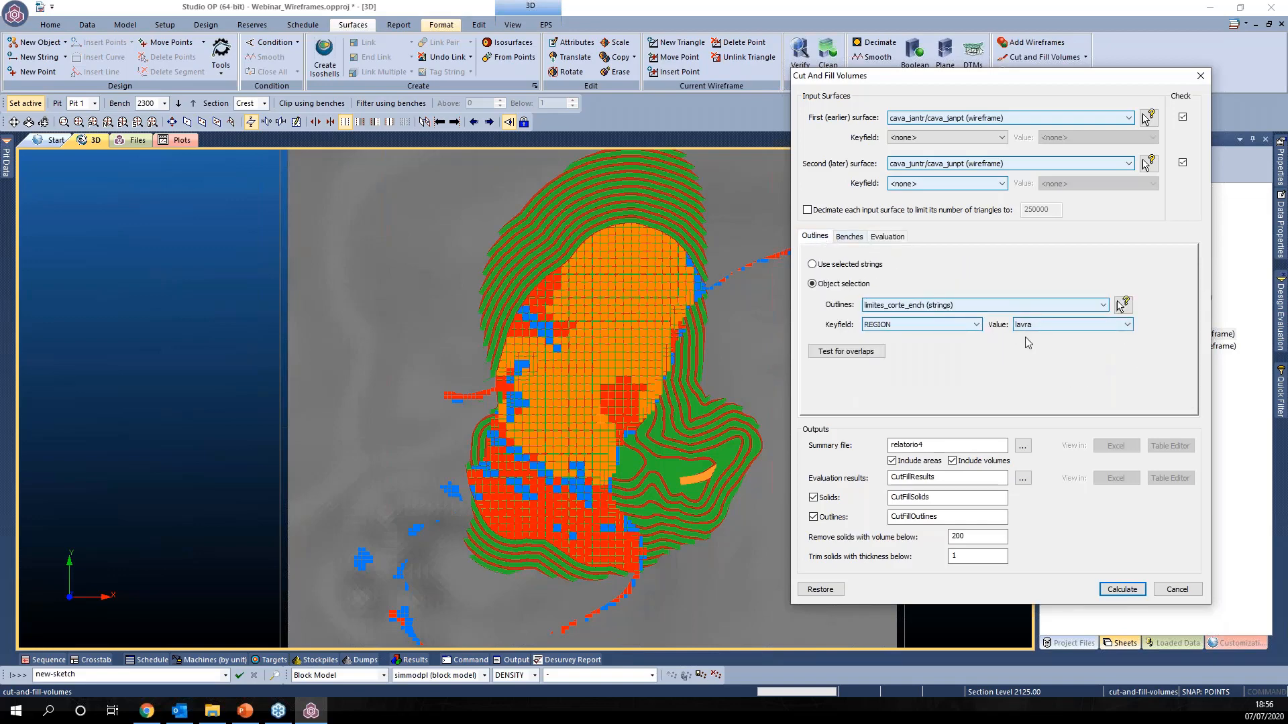
{"action": "left_click", "coordinate": [1113, 593]}
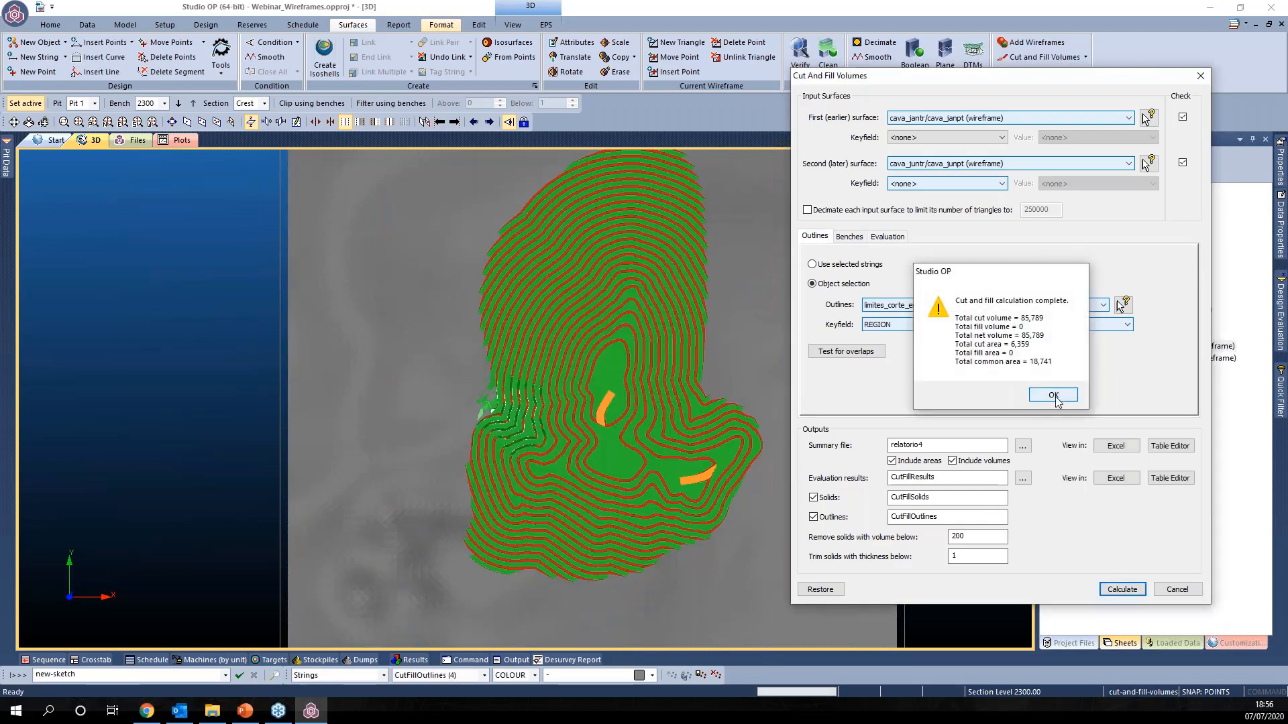
{"action": "left_click", "coordinate": [1052, 396]}
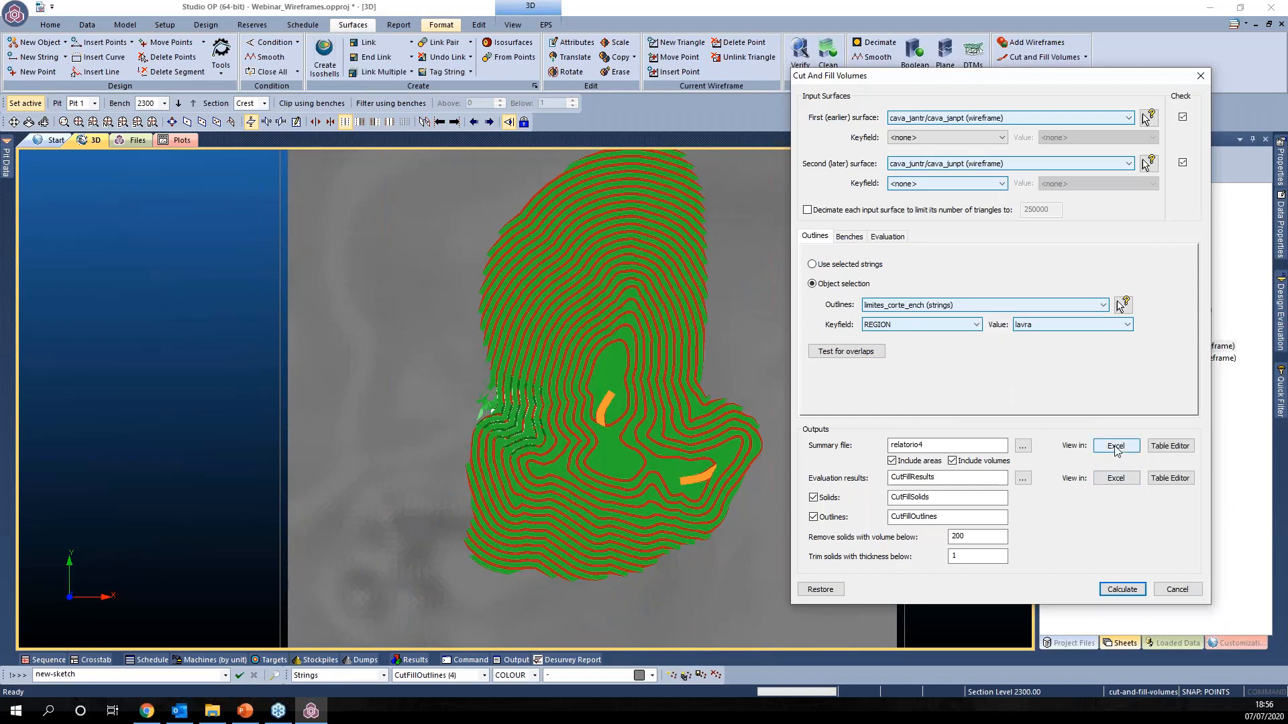
Step: Open the relatorio4 summary in Excel, examine the areas and volumes per bench, and close the workbook
{"action": "left_click", "coordinate": [1116, 447]}
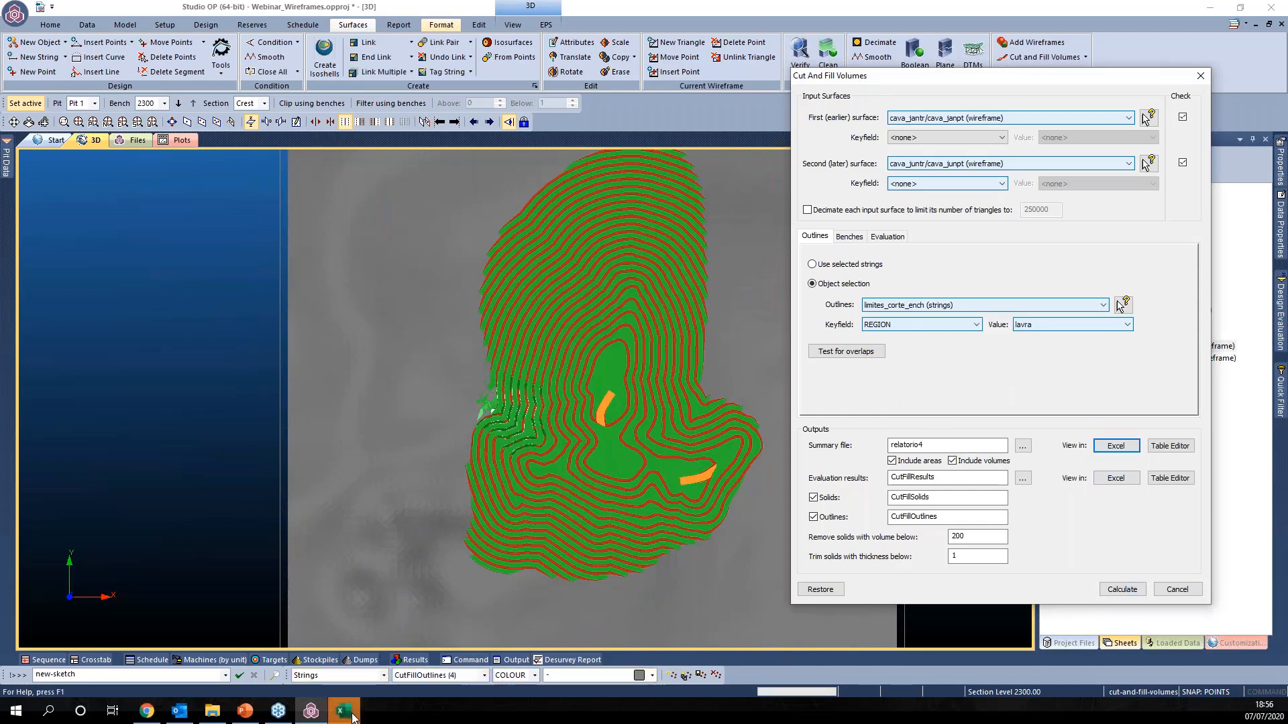
{"action": "left_click", "coordinate": [352, 714]}
{"action": "left_click_drag", "start_coordinate": [499, 387], "coordinate": [502, 489]}
{"action": "left_click", "coordinate": [604, 500]}
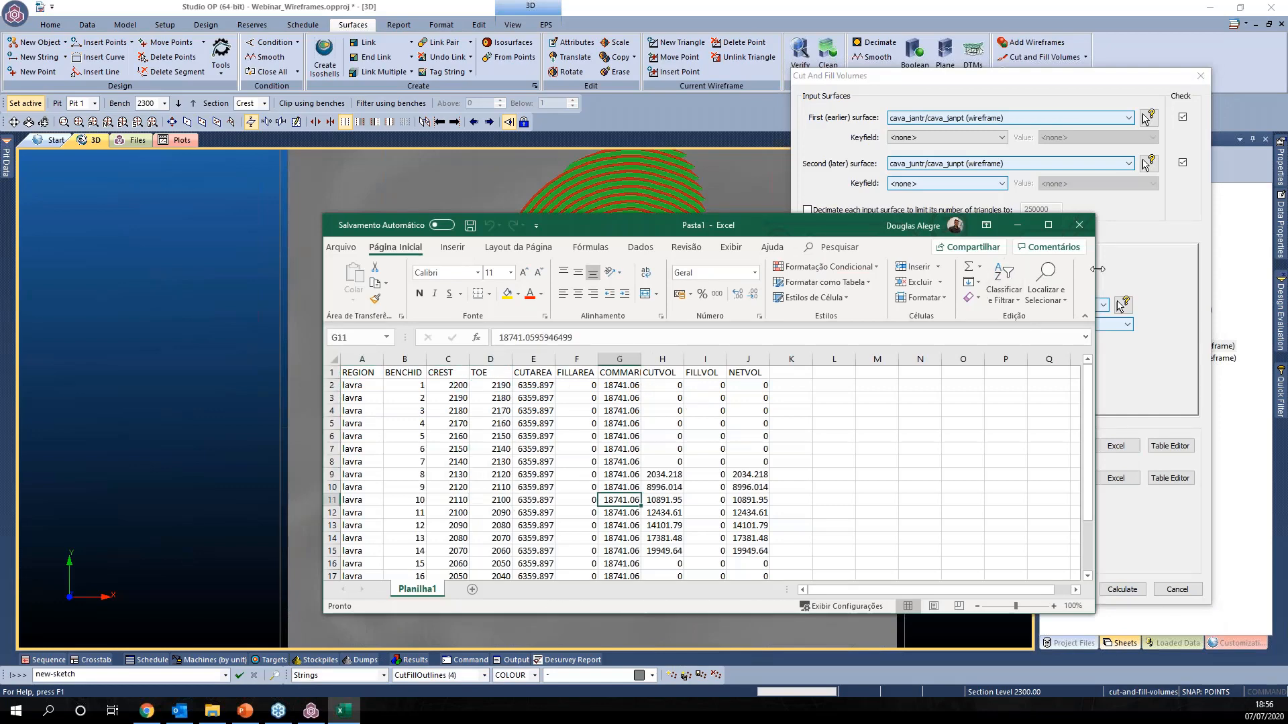
{"action": "left_click", "coordinate": [1079, 226]}
Step: Open the CutFillResults evaluation in Excel and examine the grade categories listed for surface 1
{"action": "left_click", "coordinate": [1111, 479]}
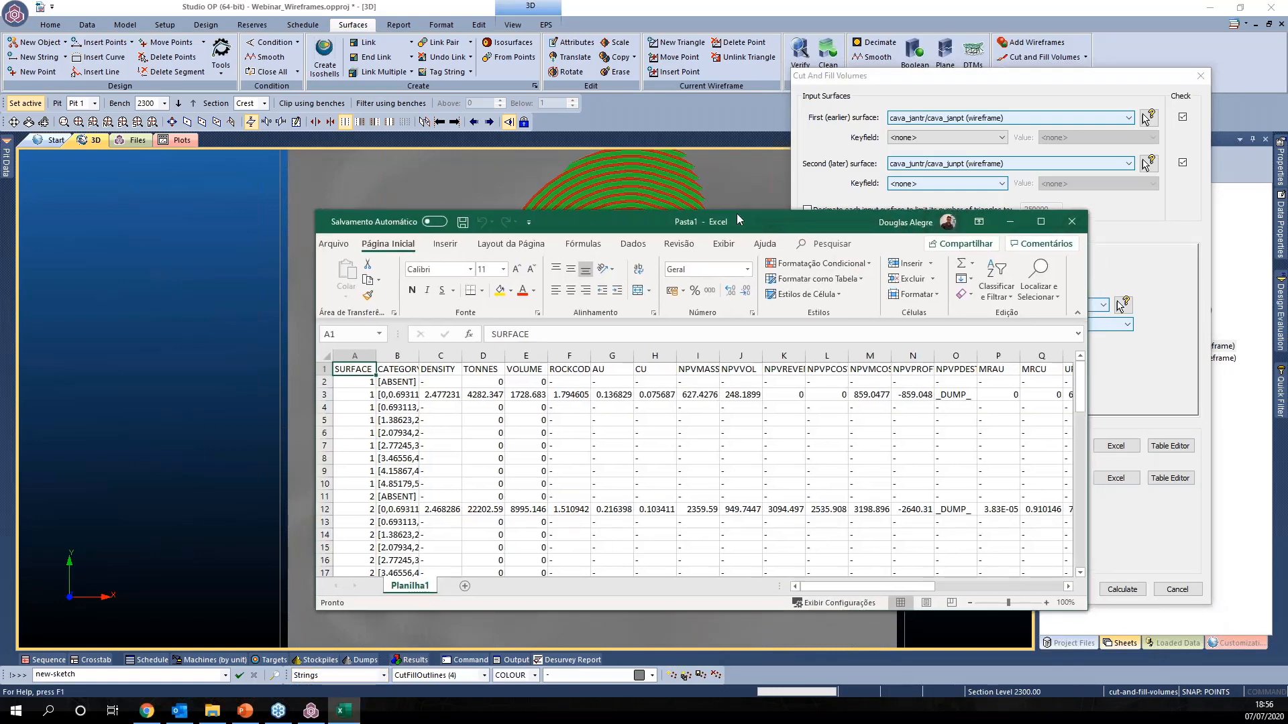
{"action": "left_click_drag", "start_coordinate": [736, 214], "coordinate": [661, 144]}
{"action": "left_click_drag", "start_coordinate": [329, 314], "coordinate": [333, 417]}
{"action": "left_click_drag", "start_coordinate": [351, 290], "coordinate": [370, 289]}
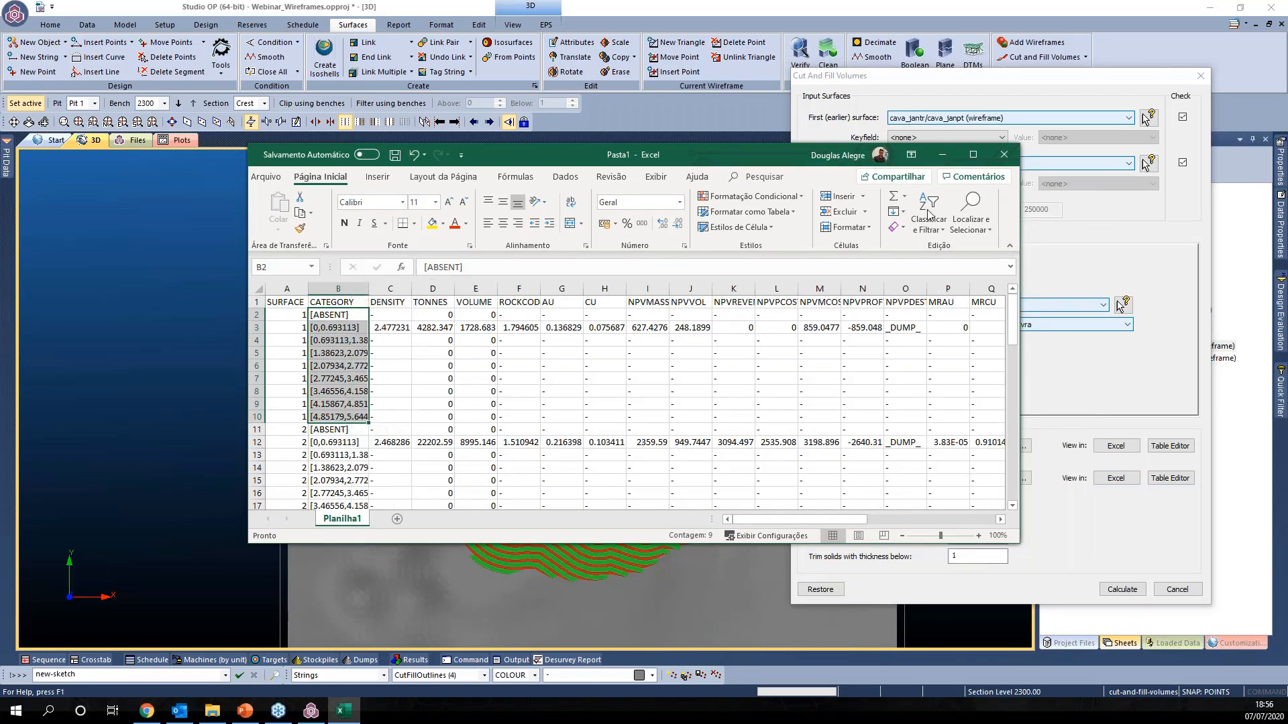
{"action": "left_click_drag", "start_coordinate": [729, 143], "coordinate": [732, 61]}
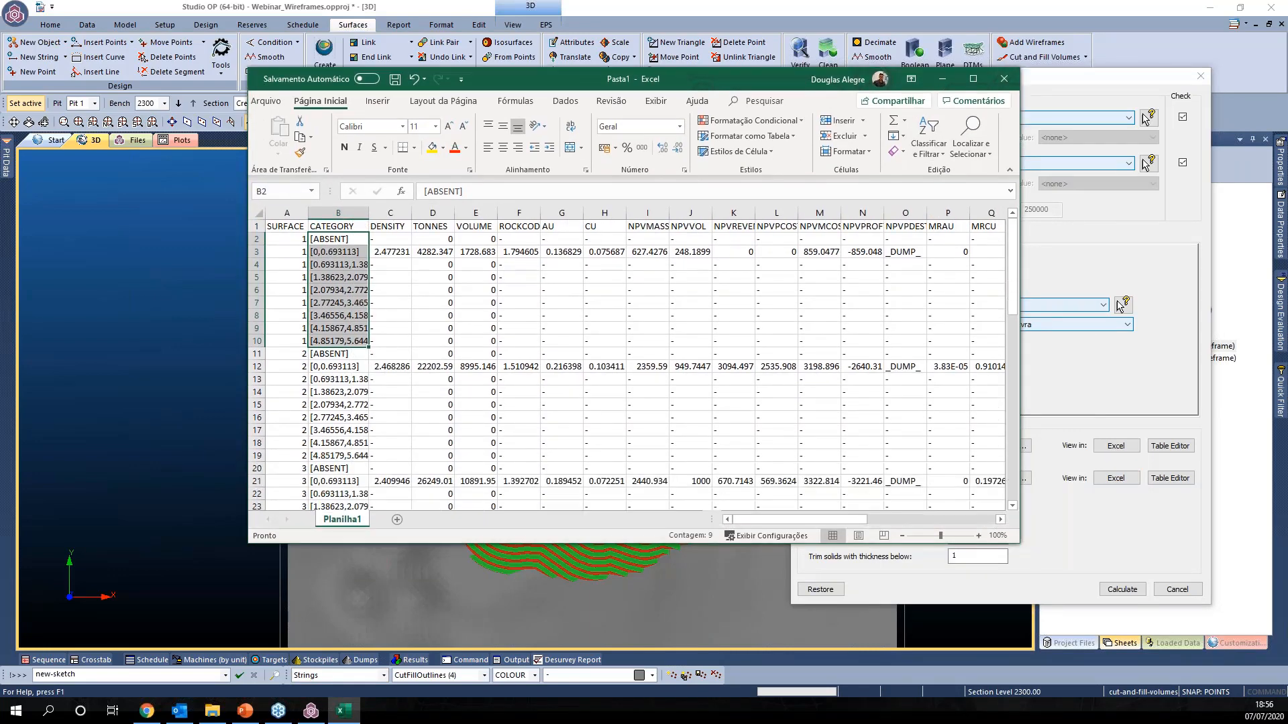
{"action": "left_click", "coordinate": [405, 287]}
{"action": "left_click_drag", "start_coordinate": [352, 251], "coordinate": [353, 341]}
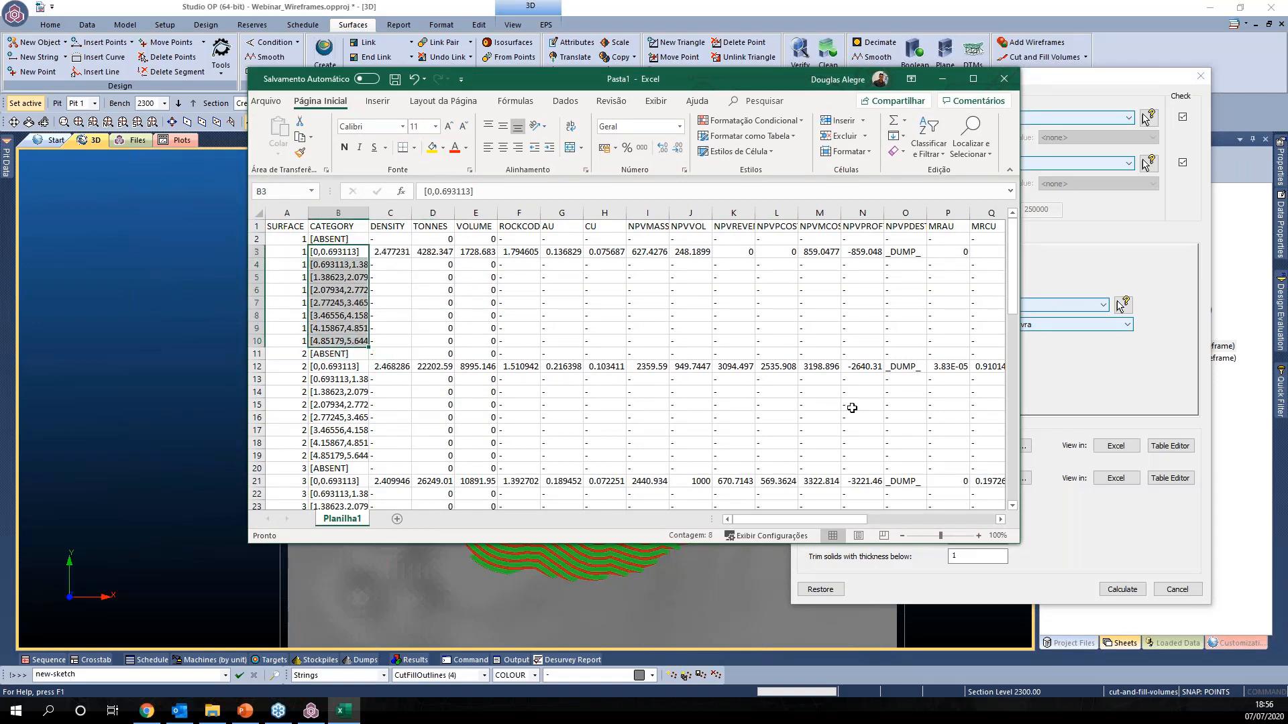
{"action": "left_click", "coordinate": [343, 241]}
{"action": "left_click_drag", "start_coordinate": [343, 243], "coordinate": [352, 341]}
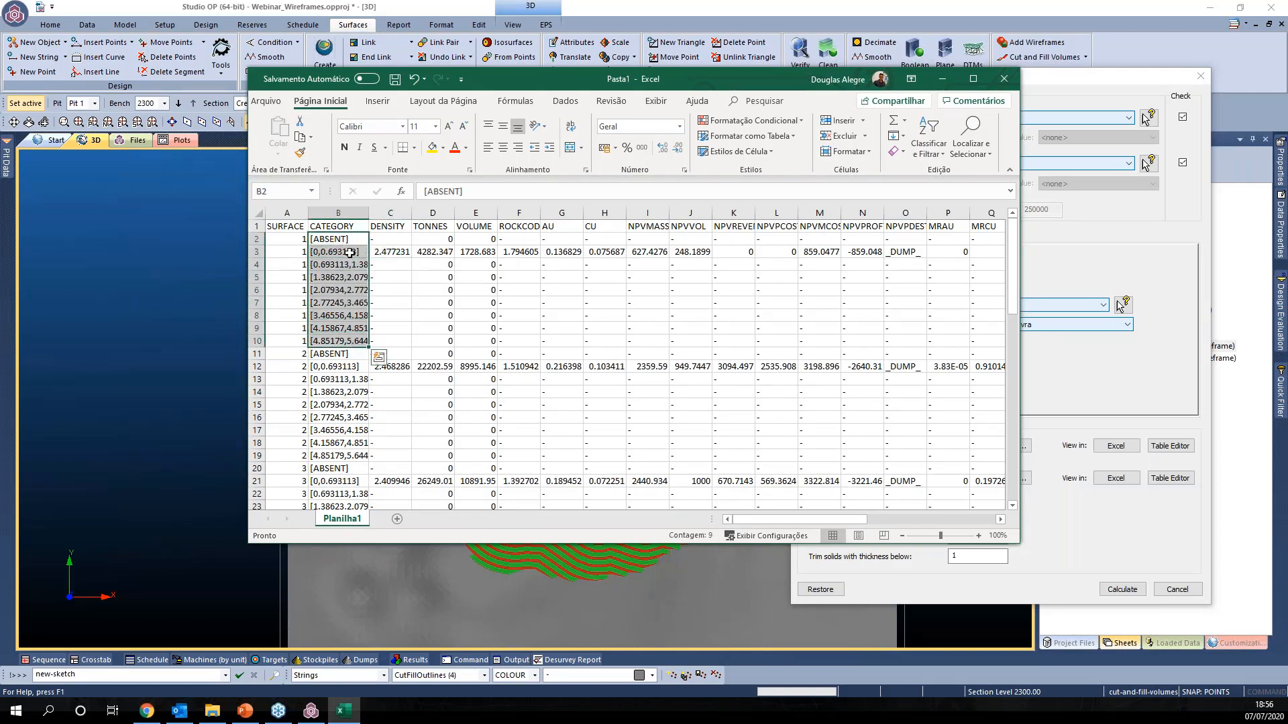
Step: Examine the evaluated tonnes, volumes and grades of the remaining surfaces, and close the results workbook
{"action": "left_click", "coordinate": [401, 251]}
{"action": "mouse_move", "coordinate": [768, 520]}
{"action": "left_mouse_down"}
{"action": "mouse_move", "coordinate": [879, 524]}
{"action": "mouse_move", "coordinate": [768, 523]}
{"action": "left_mouse_up"}
{"action": "mouse_move", "coordinate": [1013, 250]}
{"action": "left_mouse_down"}
{"action": "mouse_move", "coordinate": [1014, 387]}
{"action": "mouse_move", "coordinate": [1012, 245]}
{"action": "left_mouse_up"}
{"action": "left_click", "coordinate": [259, 211]}
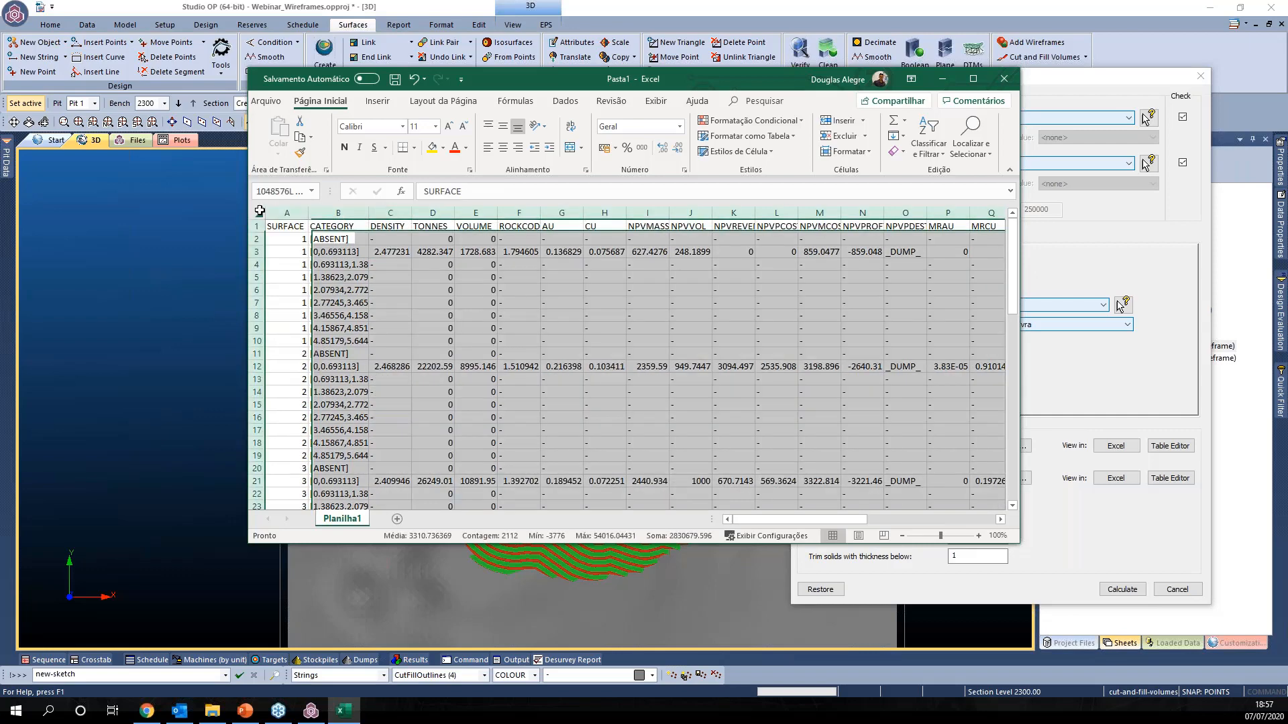
{"action": "left_click", "coordinate": [651, 342]}
{"action": "scroll", "coordinate": [671, 338], "scroll_direction": "down", "scroll_amount": 10}
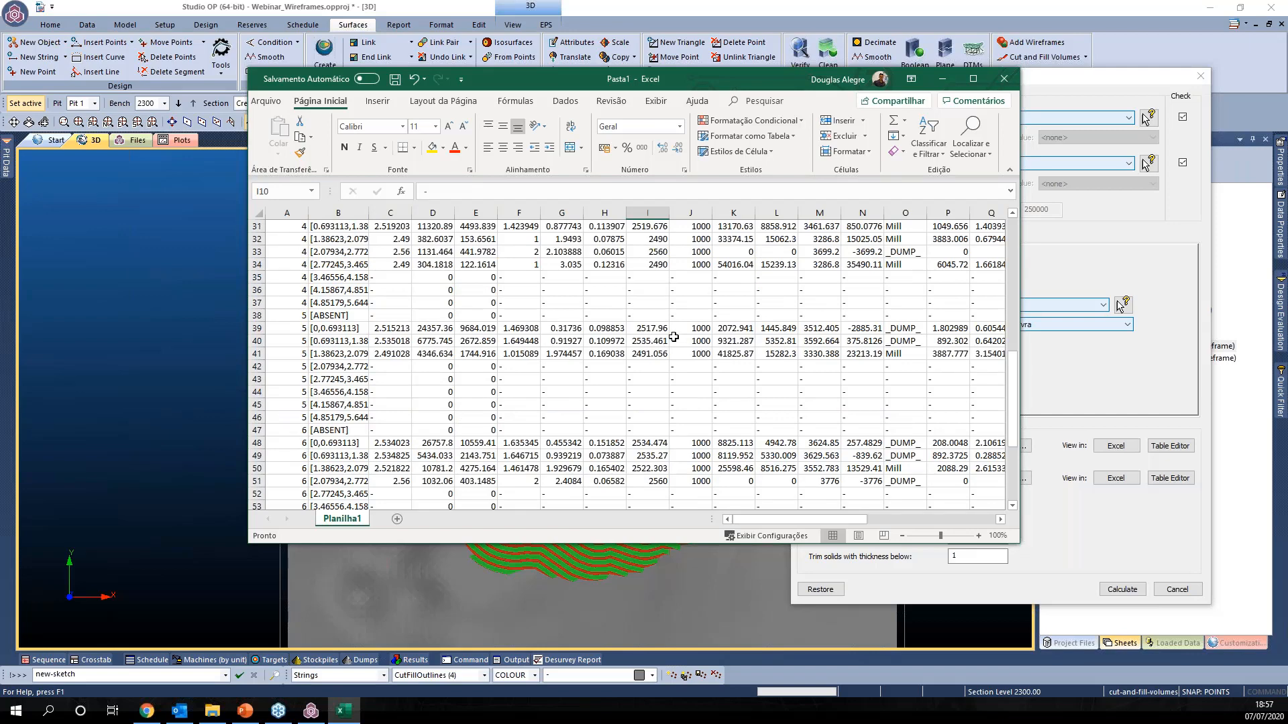
{"action": "left_click", "coordinate": [1002, 81]}
{"action": "left_click", "coordinate": [733, 405]}
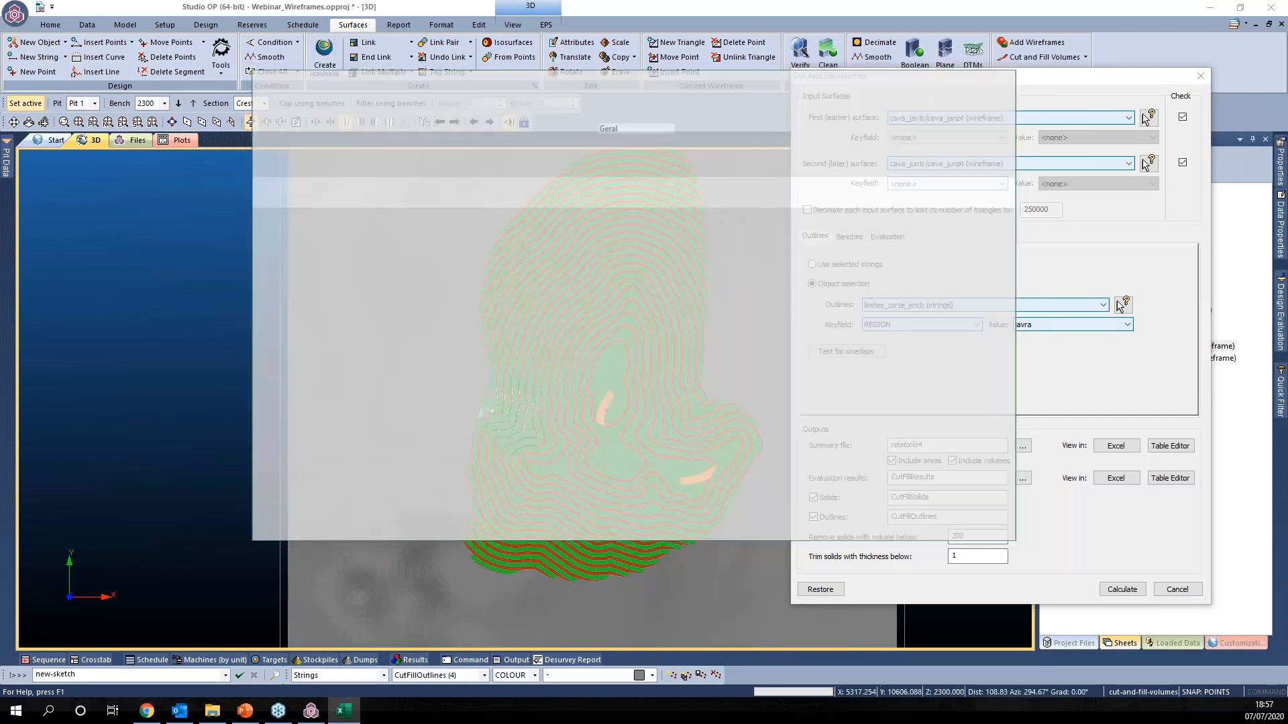
Step: Review the bench and block model evaluation settings again, and close the cut and fill calculation
{"action": "left_click_drag", "start_coordinate": [1092, 87], "coordinate": [1057, 86]}
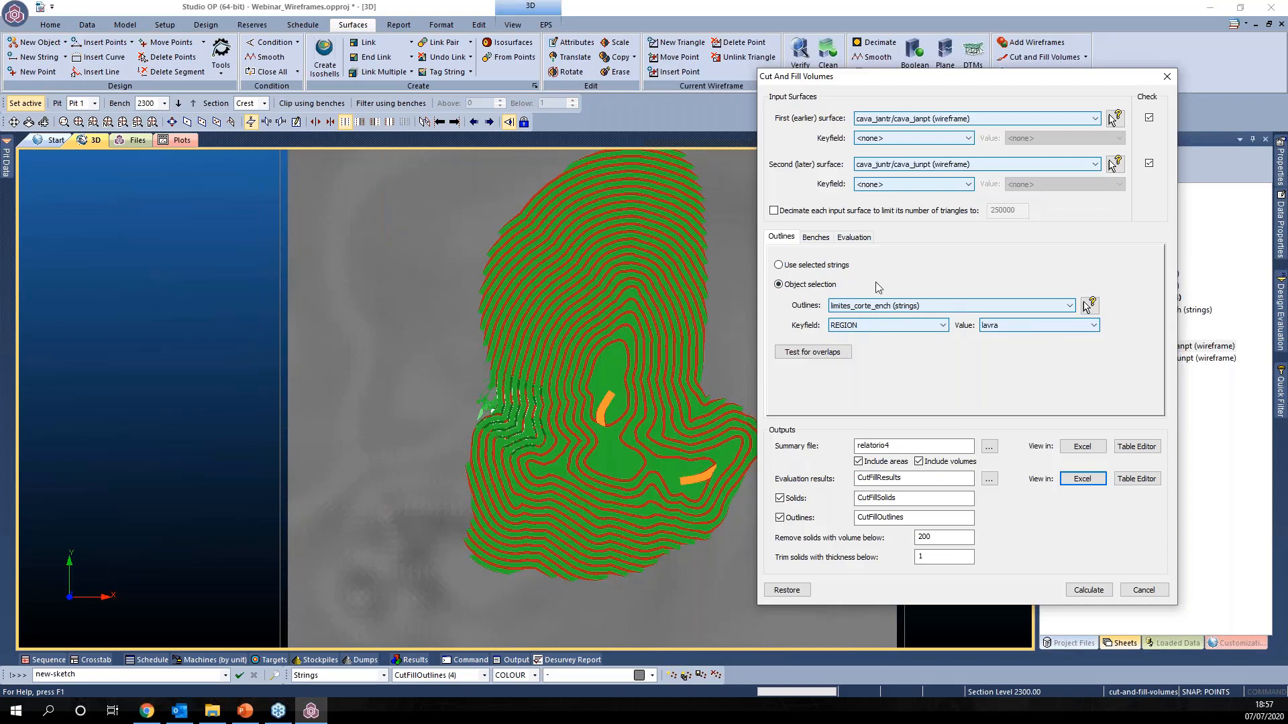
{"action": "left_click", "coordinate": [822, 239]}
{"action": "left_click", "coordinate": [861, 236]}
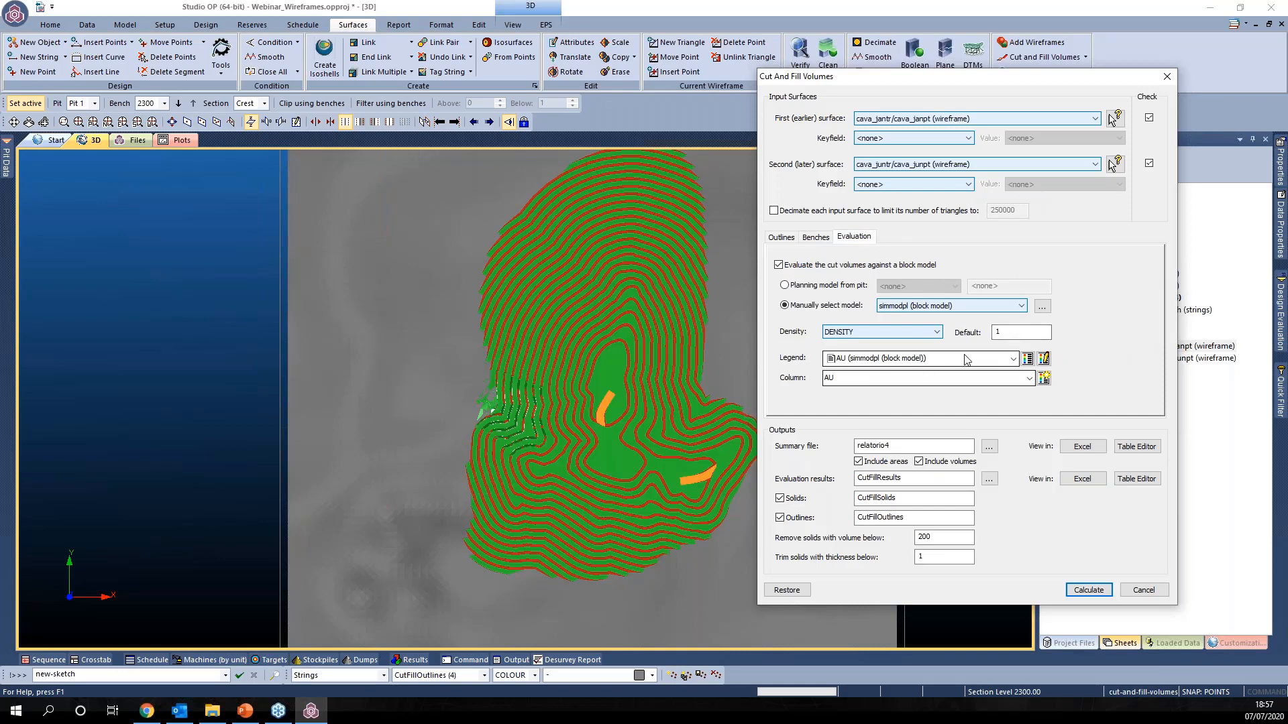
{"action": "left_click", "coordinate": [909, 500]}
{"action": "left_click", "coordinate": [1087, 589]}
Step: Hide the cava_juntr and cava_jantr pit wireframes and inspect the bench cut solids from an oblique angle
{"action": "left_click", "coordinate": [1097, 358]}
{"action": "left_click", "coordinate": [1097, 346]}
{"action": "left_click_drag", "start_coordinate": [590, 482], "coordinate": [590, 419], "text": "shift"}
{"action": "scroll", "coordinate": [489, 418], "scroll_direction": "up", "scroll_amount": 5}
{"action": "right_click_drag", "start_coordinate": [728, 487], "coordinate": [680, 423], "text": "shift"}
{"action": "left_click_drag", "start_coordinate": [671, 432], "coordinate": [549, 615], "text": "shift"}
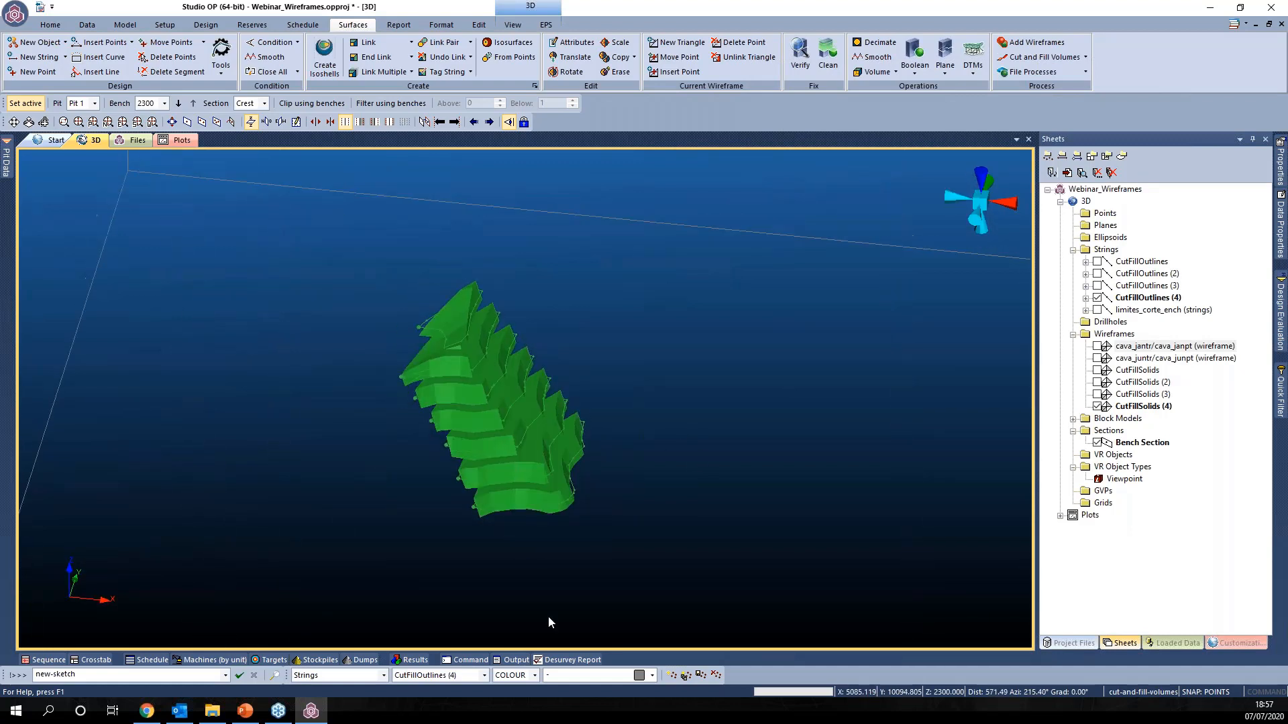
{"action": "scroll", "coordinate": [678, 425], "scroll_direction": "down", "scroll_amount": 5}
{"action": "right_click_drag", "start_coordinate": [451, 349], "coordinate": [437, 345], "text": "shift"}
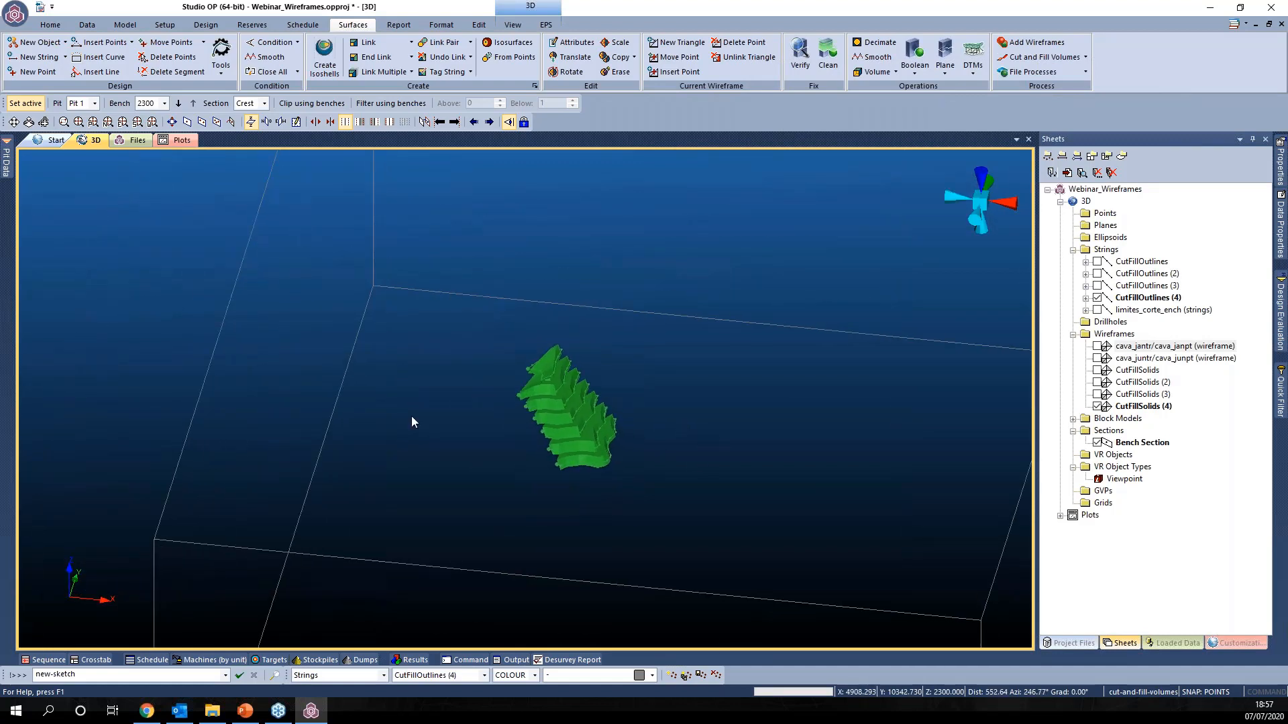
Step: Hide the simmodpl block model so that only the cut solids and their outlines are displayed
{"action": "left_click", "coordinate": [1073, 419]}
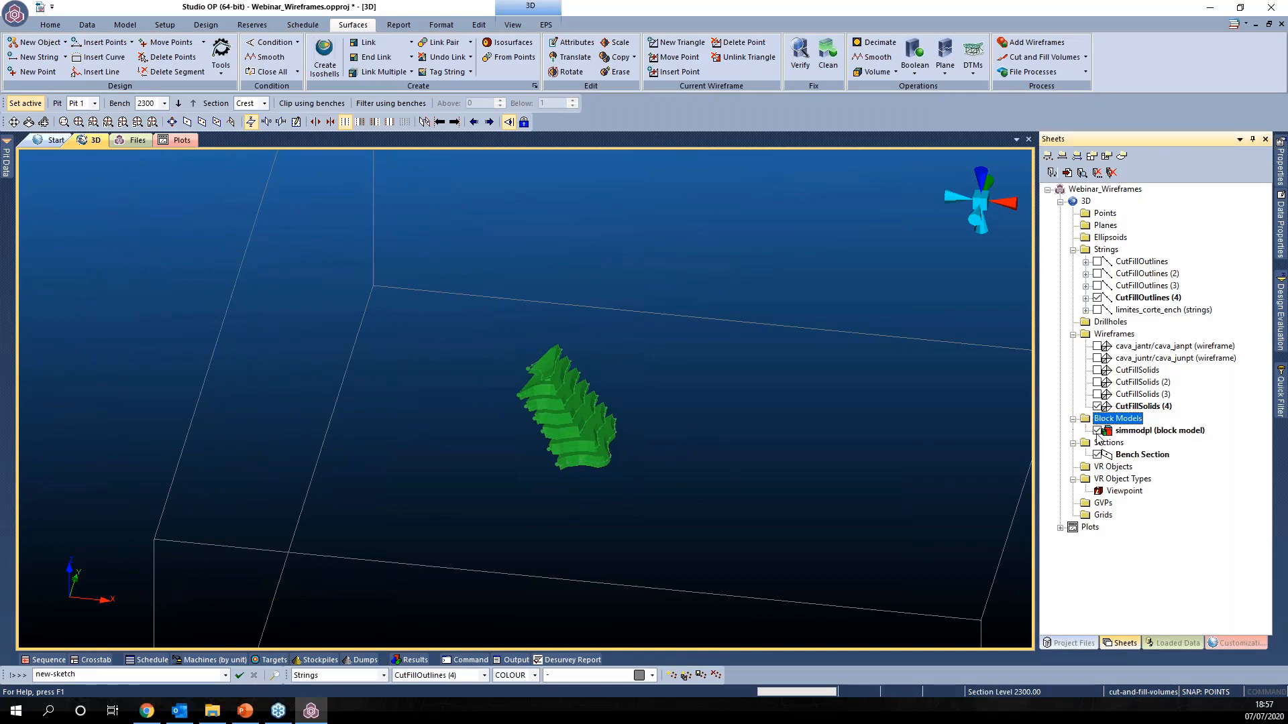
{"action": "scroll", "coordinate": [796, 394], "scroll_direction": "up", "scroll_amount": 3}
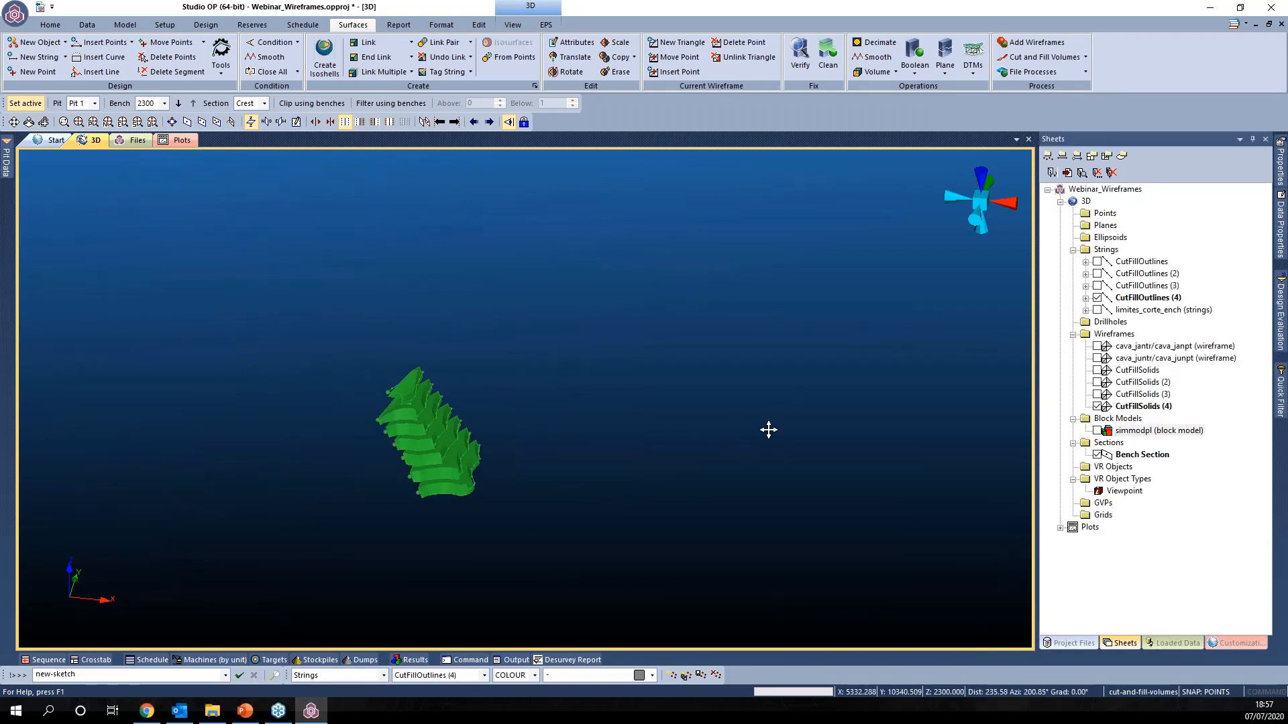
{"action": "right_click_drag", "start_coordinate": [694, 435], "coordinate": [817, 411], "text": "shift"}
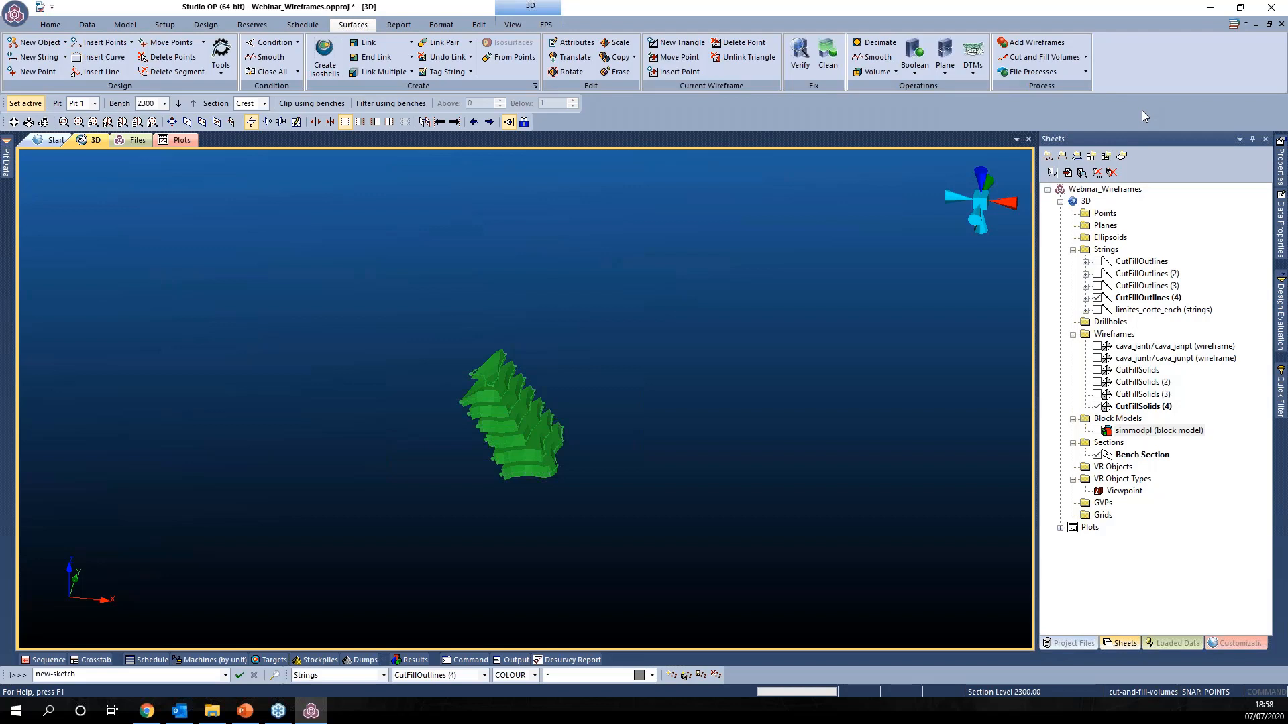
Step: Review the Boolean and plane operations and the Surface Reconstruction from Points options, and close the dialog
{"action": "left_click", "coordinate": [915, 67]}
{"action": "left_click", "coordinate": [944, 73]}
{"action": "left_click", "coordinate": [515, 57]}
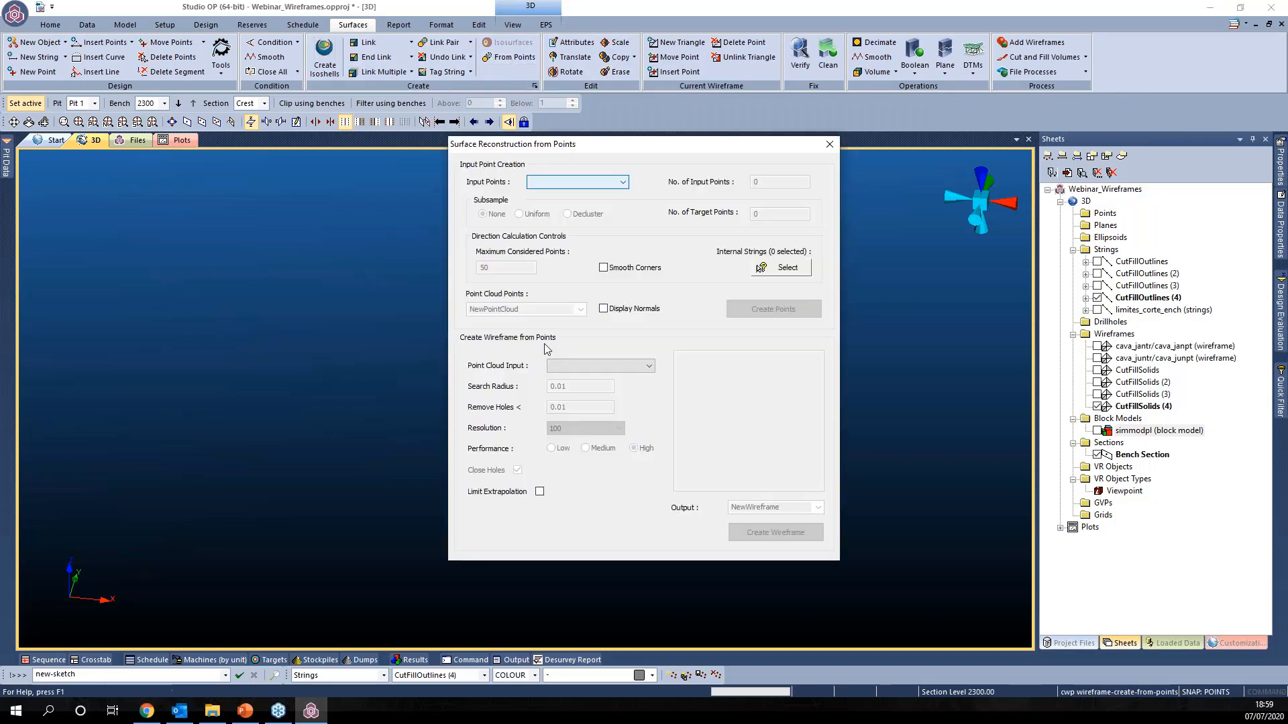
{"action": "left_click", "coordinate": [830, 144]}
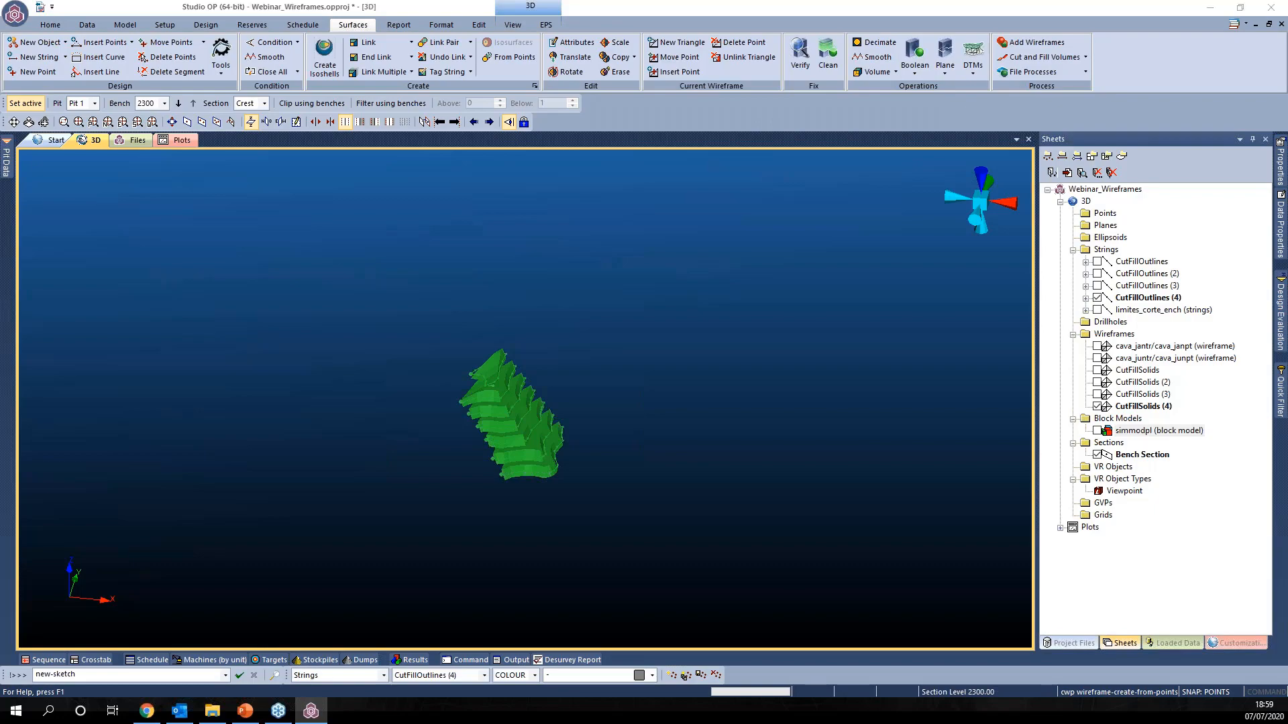
Step: Switch to the Webinar_Solidos presentation in PowerPoint and show the CONSIDERAÇÕES FINAIS slide
{"action": "key", "text": "alt+Tab"}
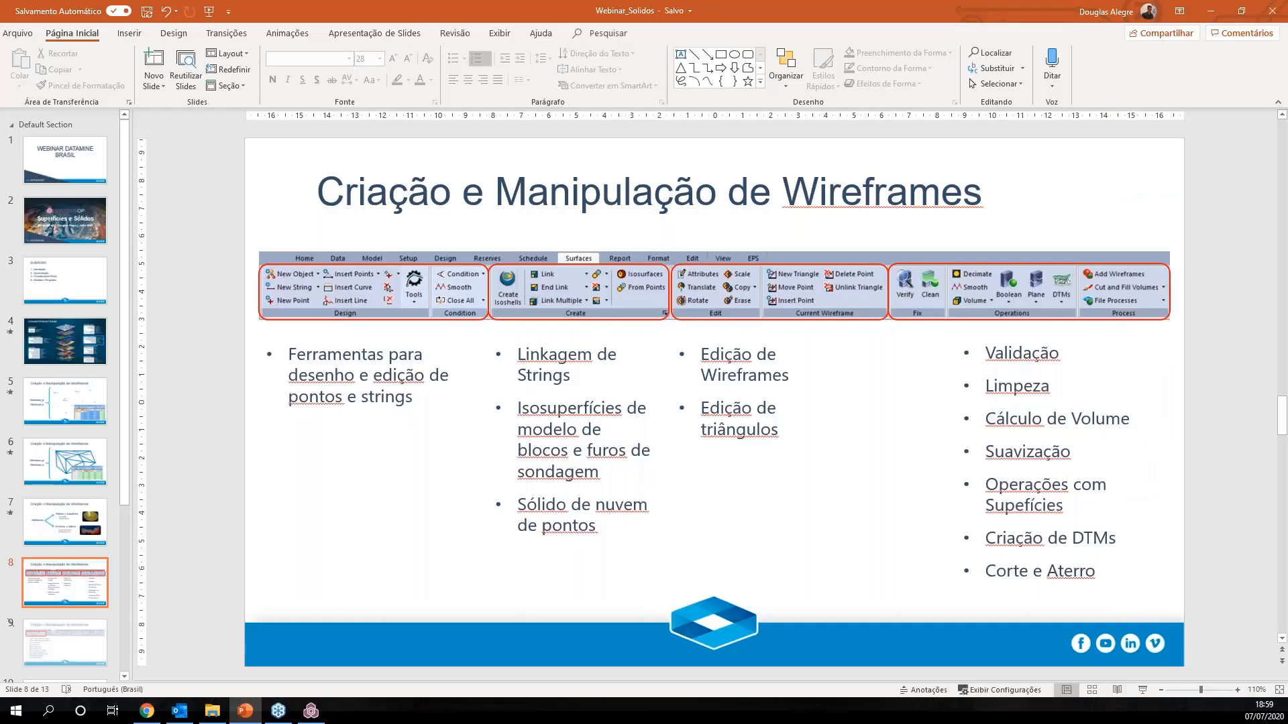
{"action": "scroll", "coordinate": [84, 622], "scroll_direction": "down", "scroll_amount": 3}
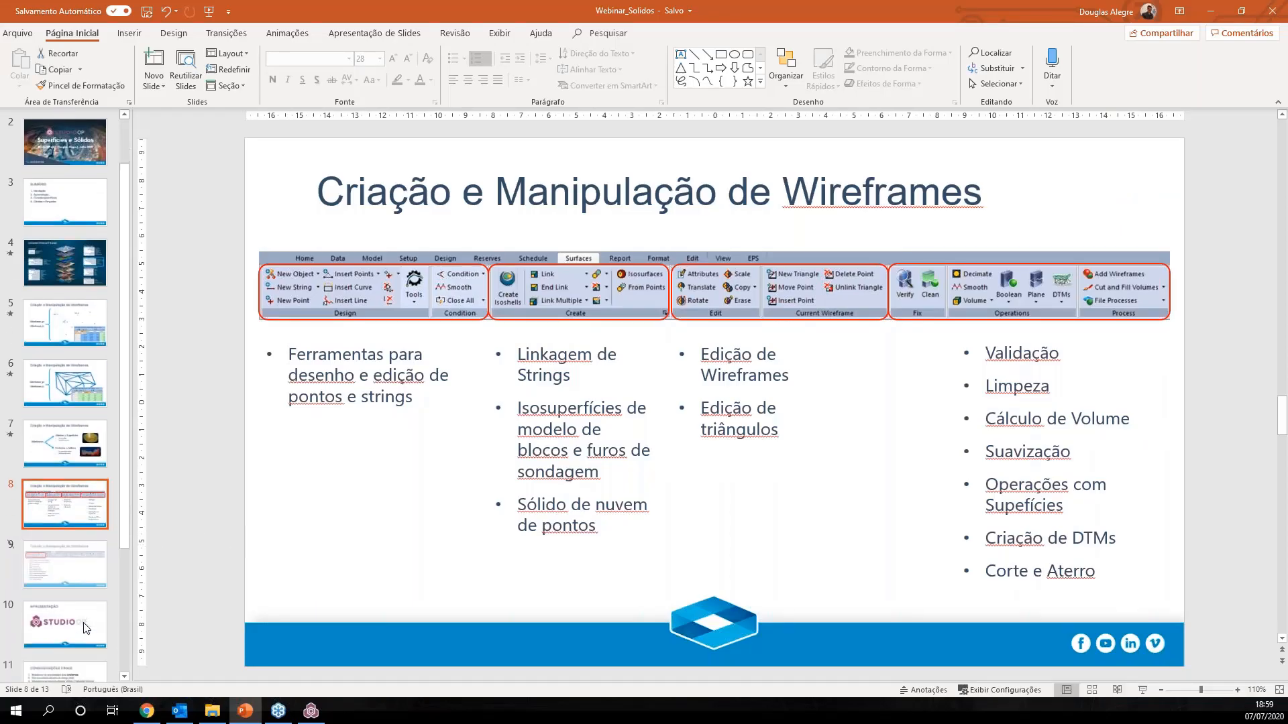
{"action": "left_click", "coordinate": [66, 587]}
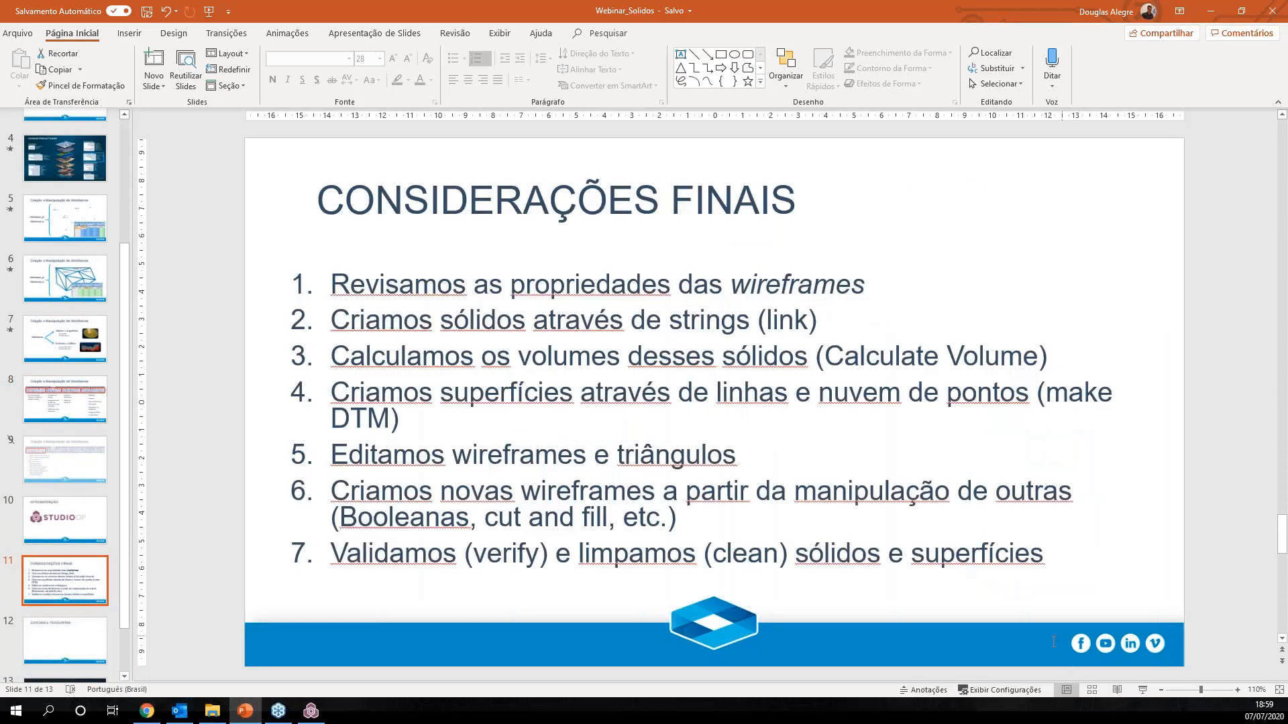